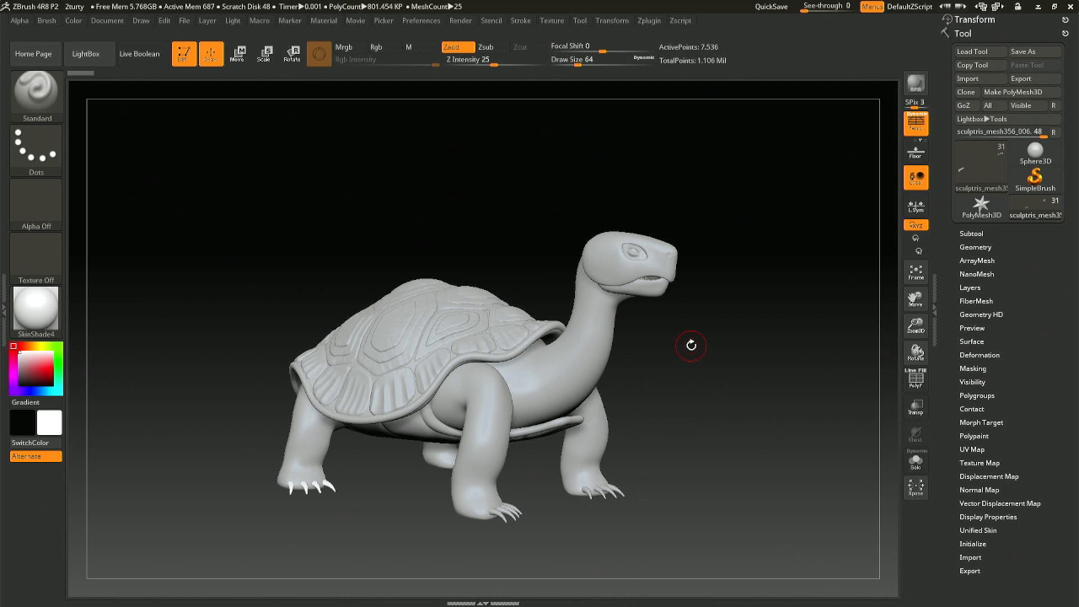
Step: Activate the large scute at the top of the shell and choose the Crease (DamStandard) brush
left_click_drag(548, 380, 428, 370)
left_click_drag(435, 334, 493, 338)
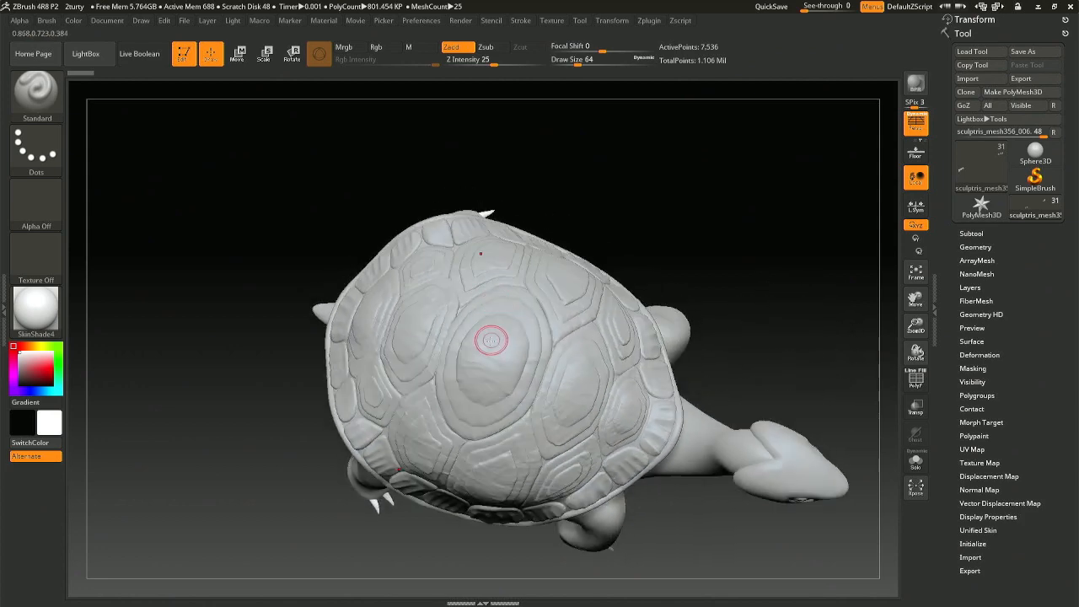
left_click(493, 337, "alt")
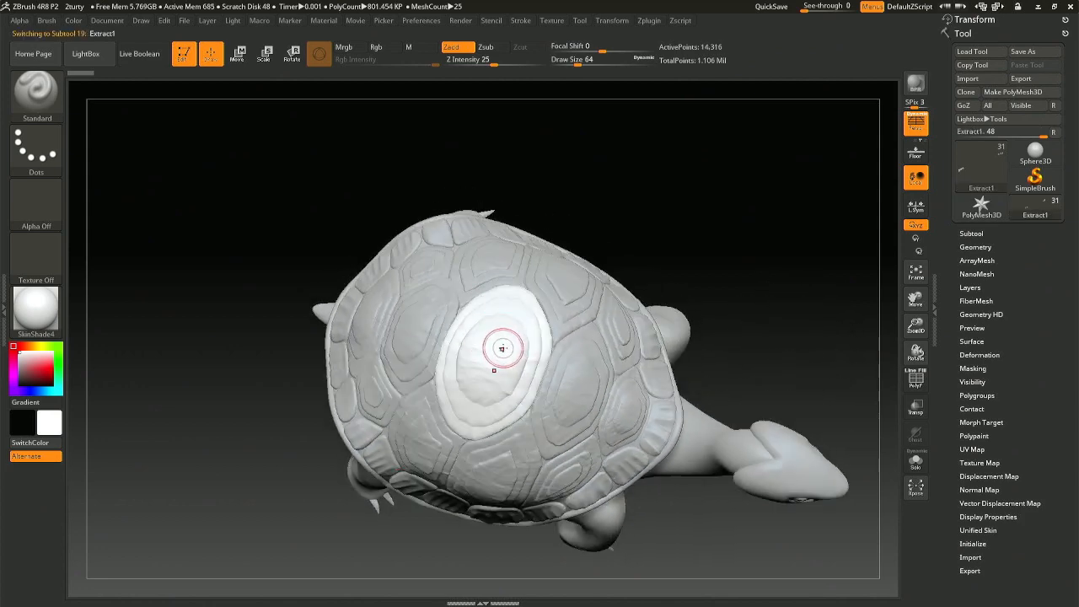
key("b")
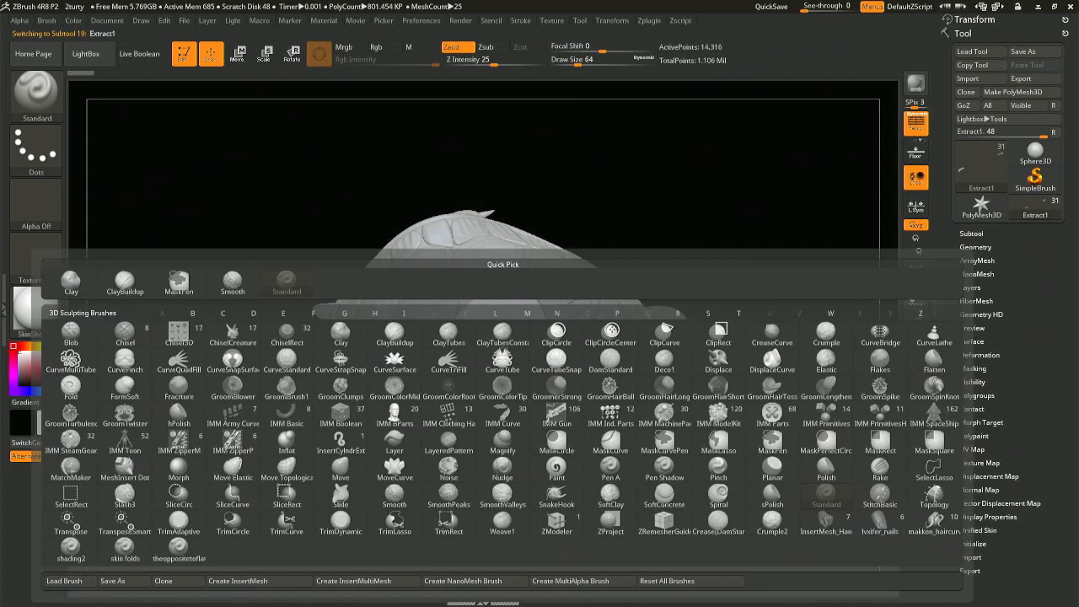
left_click(718, 521)
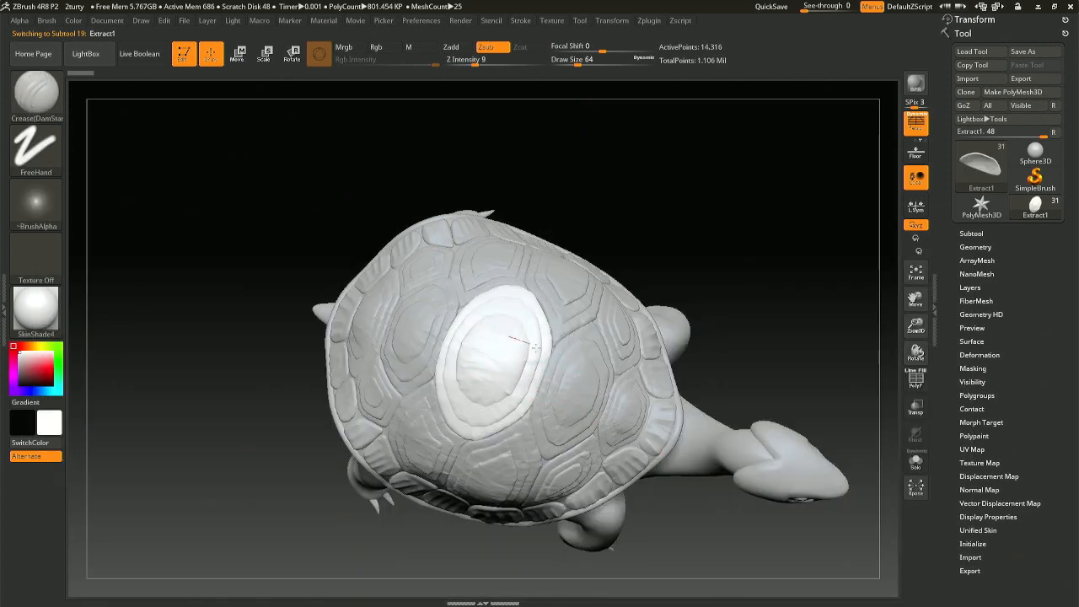
Step: Carve creases into the top scute, setting the brush to draw size 44 and Z intensity 12
left_click_drag(540, 351, 544, 357)
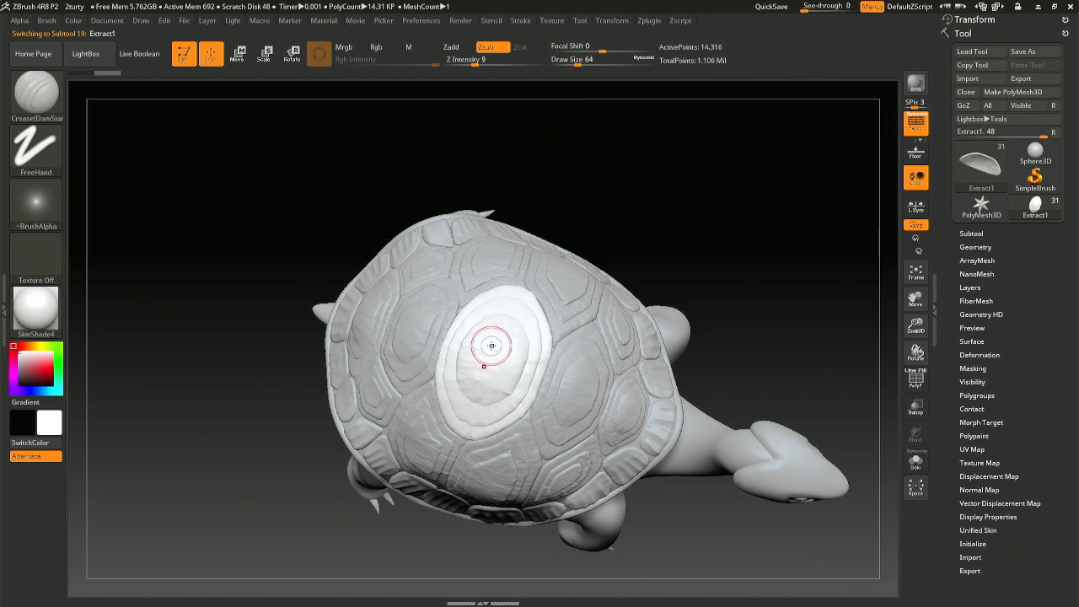
left_click_drag(527, 368, 528, 370)
right_click_drag(530, 357, 532, 344, "ctrl")
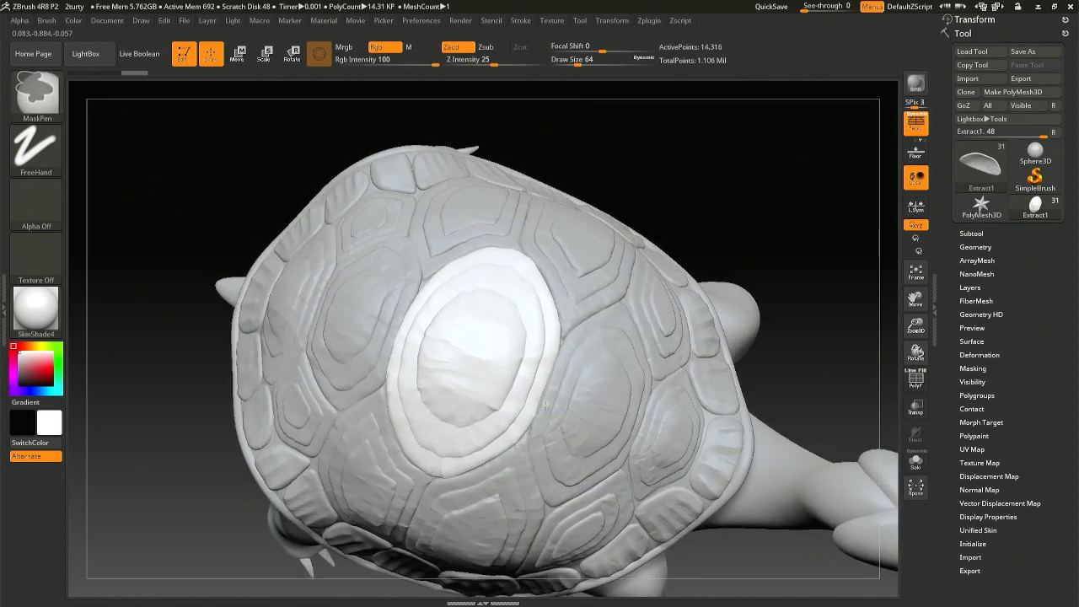
key("space")
left_click_drag(533, 347, 529, 344)
key("space")
key("ctrl+z")
left_click(476, 61)
left_click(480, 62)
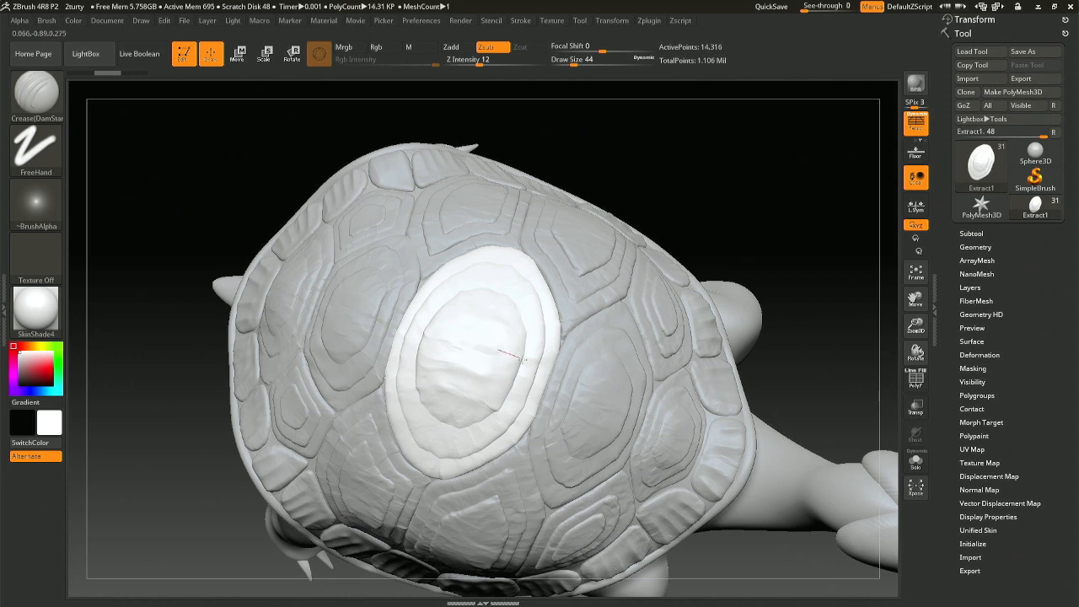
Step: Carve creases into the central scute in front of the top one and the smaller scute nearest the neck
mouse_move(578, 384)
right_mouse_down()
mouse_move(620, 389)
mouse_move(599, 372)
right_mouse_up()
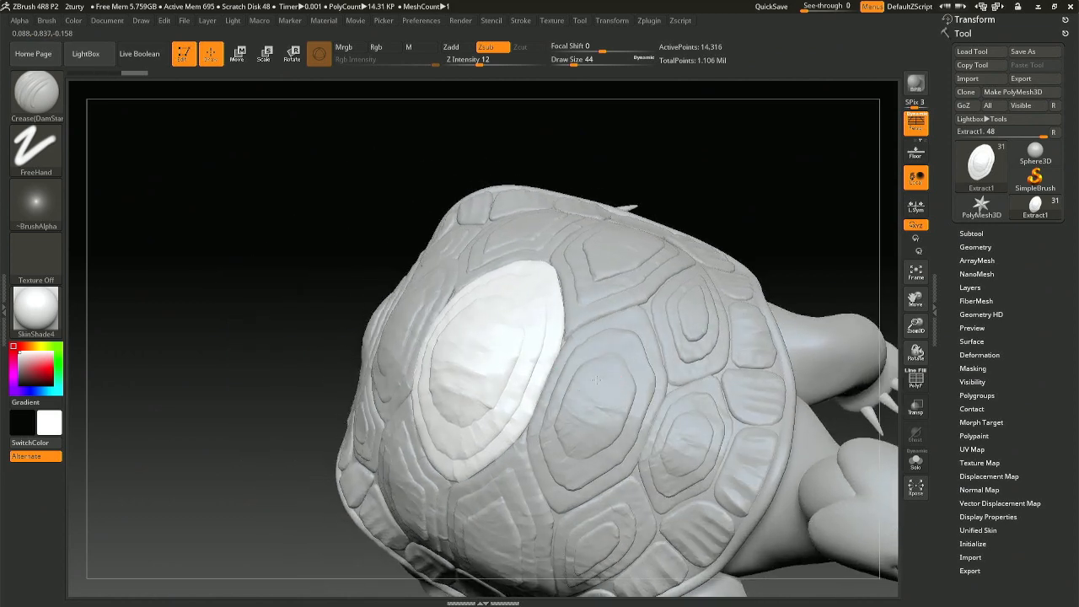
left_click(596, 378, "alt")
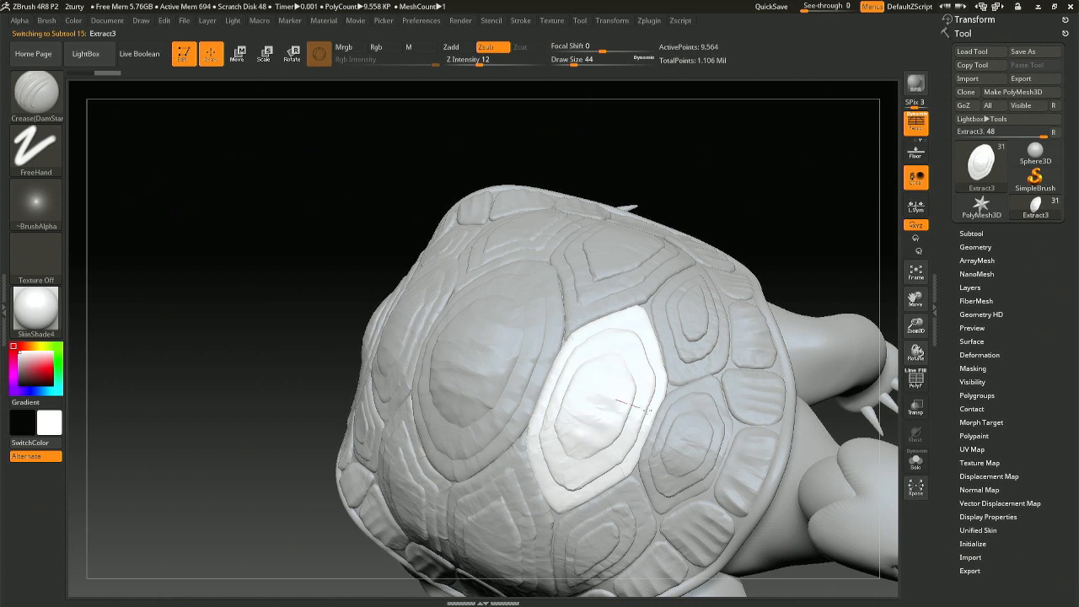
left_click(685, 430, "alt")
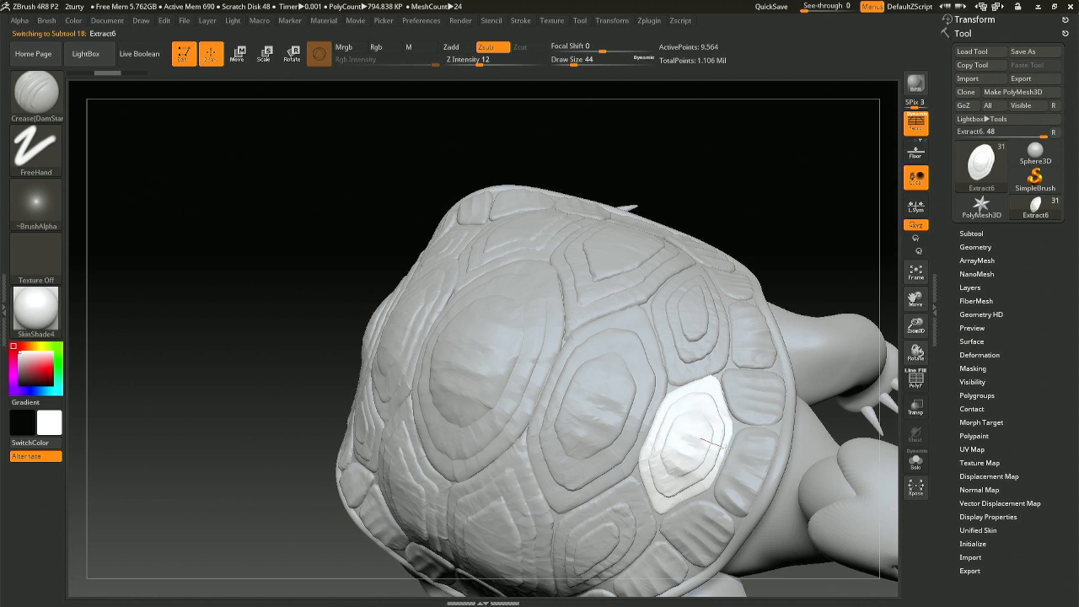
mouse_move(666, 448)
left_mouse_down("shift")
mouse_move(680, 440)
mouse_move(675, 453)
left_mouse_up("shift")
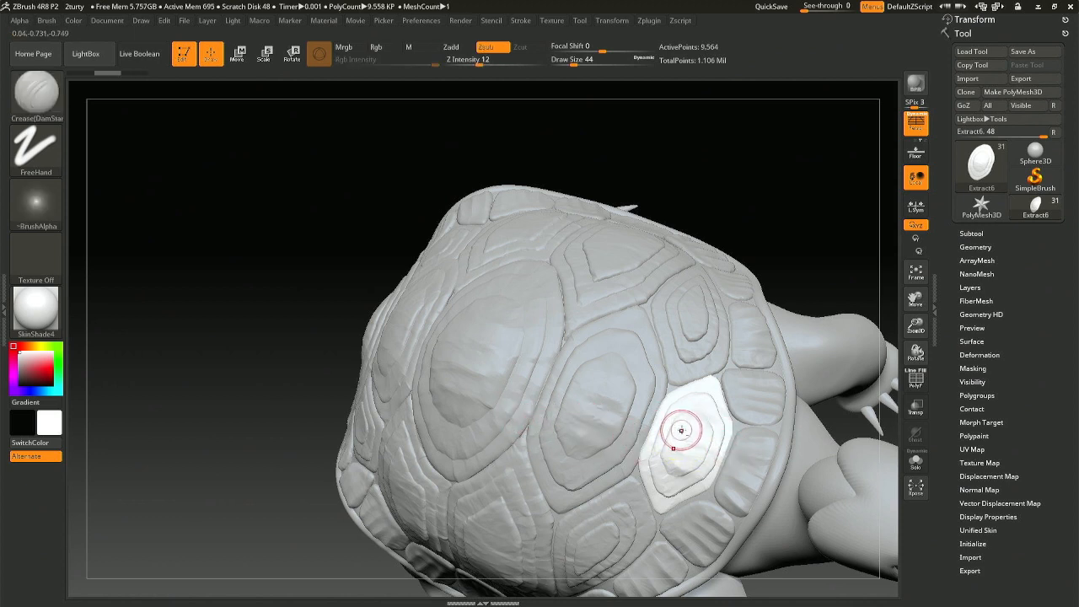
Step: Carve creases into the central scute just behind the top one, undoing and redrawing the strokes along its inner plate
right_click_drag(599, 476, 700, 362)
right_click_drag(549, 457, 646, 360, "alt")
right_click_drag(502, 374, 573, 371)
mouse_move(469, 390)
right_mouse_down("alt")
mouse_move(552, 386)
mouse_move(466, 384)
mouse_move(464, 349)
mouse_move(465, 379)
right_mouse_up("alt")
right_click_drag(548, 433, 583, 414, "ctrl")
left_click(590, 418, "alt")
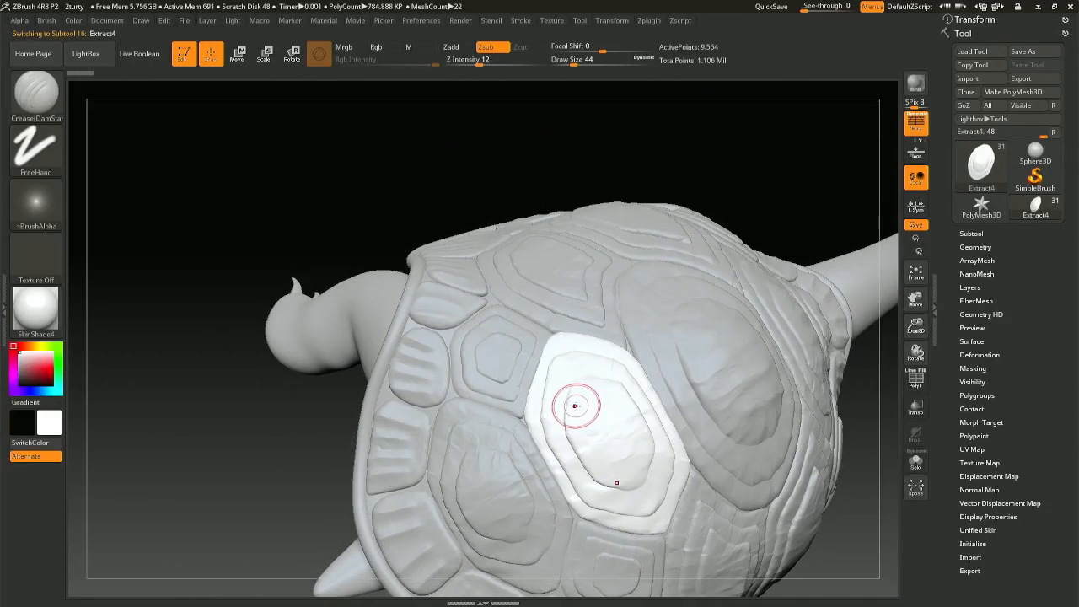
right_click_drag(630, 405, 589, 427)
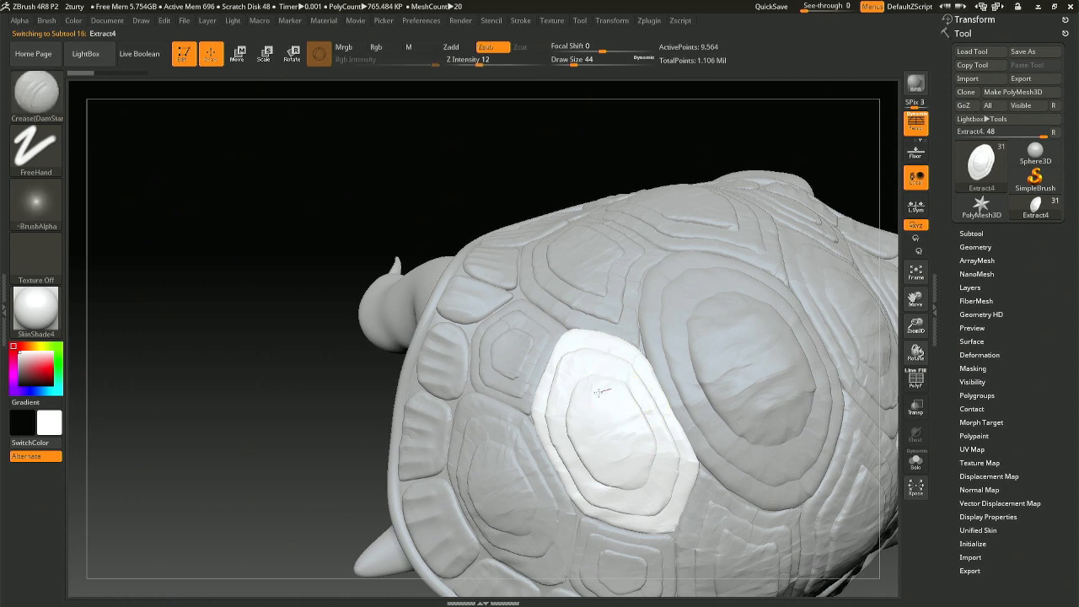
left_click_drag(558, 420, 553, 419)
key("ctrl+z")
key("ctrl+z")
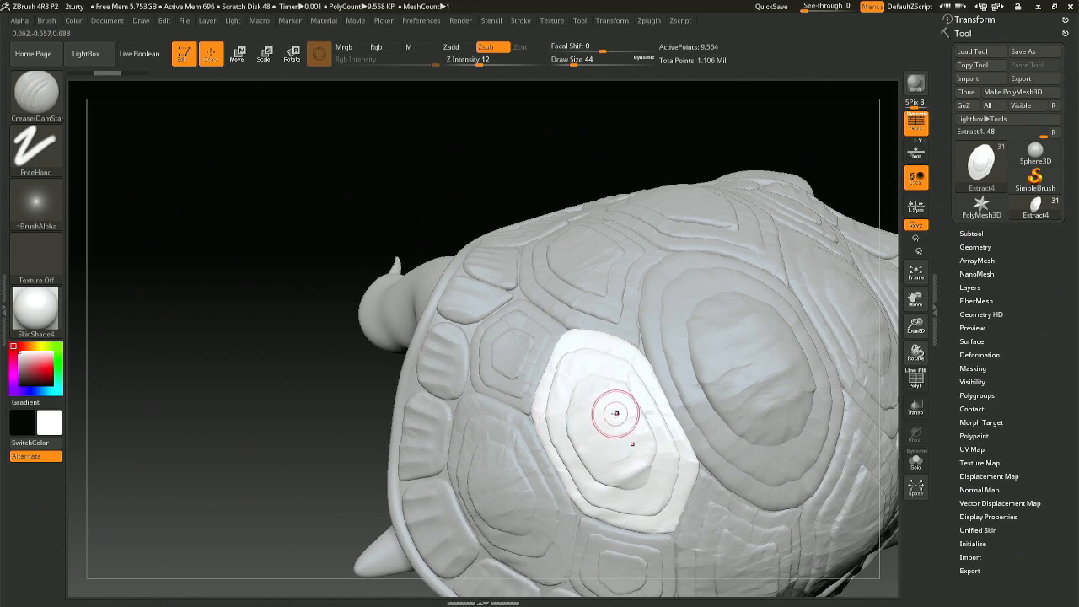
left_click_drag(558, 439, 593, 464)
Step: Examine the carved shell from several sides, switching to the base shell and toggling its isolated view
mouse_move(594, 464)
right_mouse_down()
mouse_move(581, 451)
mouse_move(506, 438)
mouse_move(534, 385)
mouse_move(575, 371)
mouse_move(585, 340)
mouse_move(587, 384)
mouse_move(657, 388)
mouse_move(537, 426)
mouse_move(581, 415)
mouse_move(539, 419)
mouse_move(586, 348)
right_mouse_up()
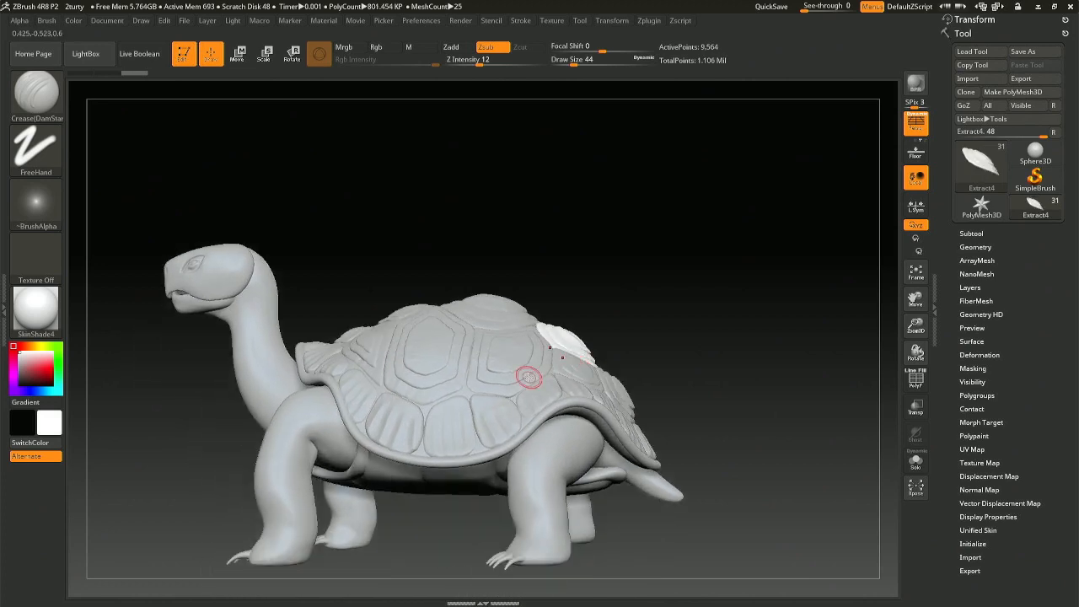
right_click_drag(529, 377, 620, 314)
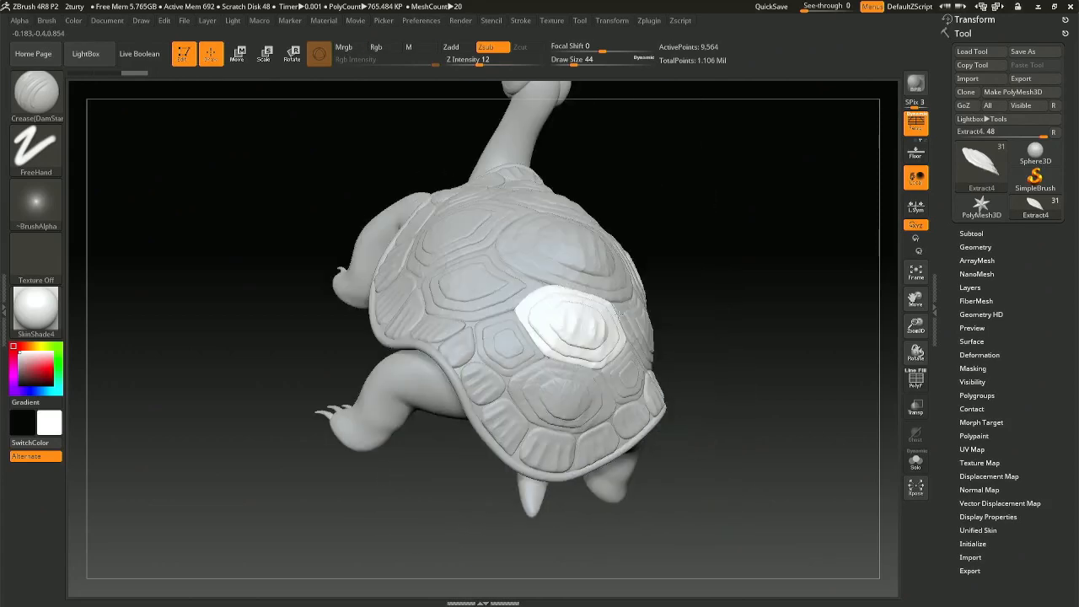
right_click_drag(533, 386, 530, 379)
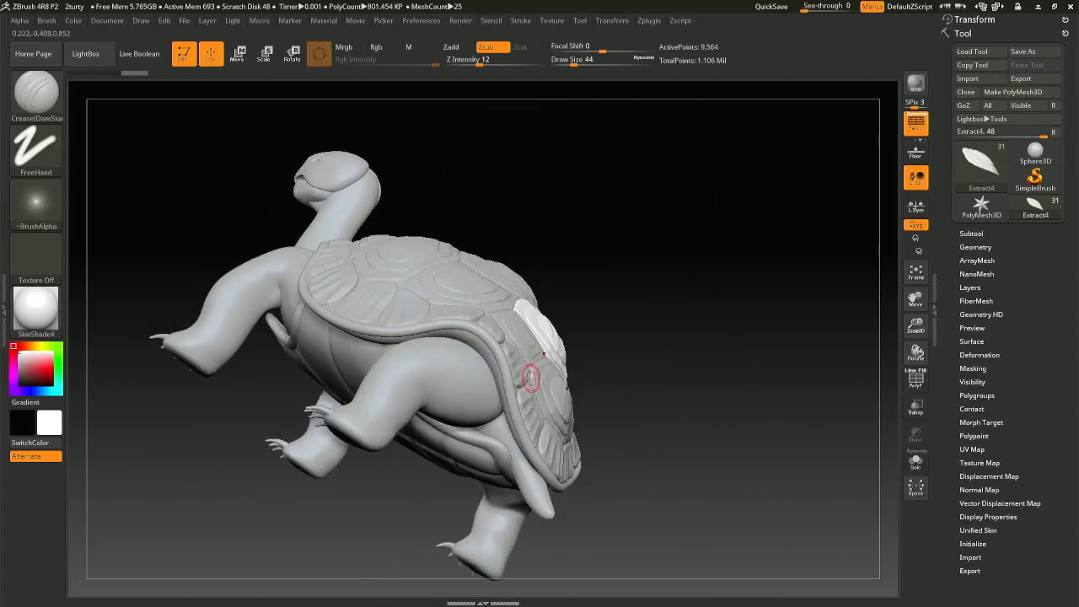
left_click(490, 361, "alt")
left_click(916, 453)
right_click_drag(782, 335, 660, 377)
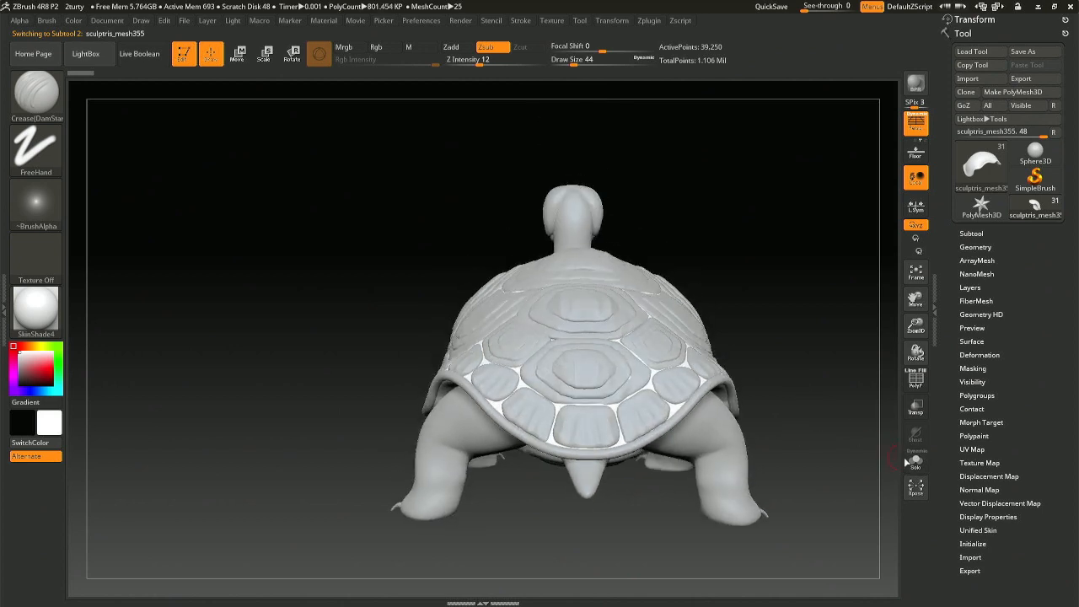
left_click(914, 459)
right_click_drag(872, 455, 705, 450)
left_click(915, 459)
right_click_drag(778, 447, 701, 416)
Step: Carve lengthwise creases into the rear central scute above the tail
left_click(592, 453, "alt")
right_click_drag(593, 453, 569, 453, "ctrl")
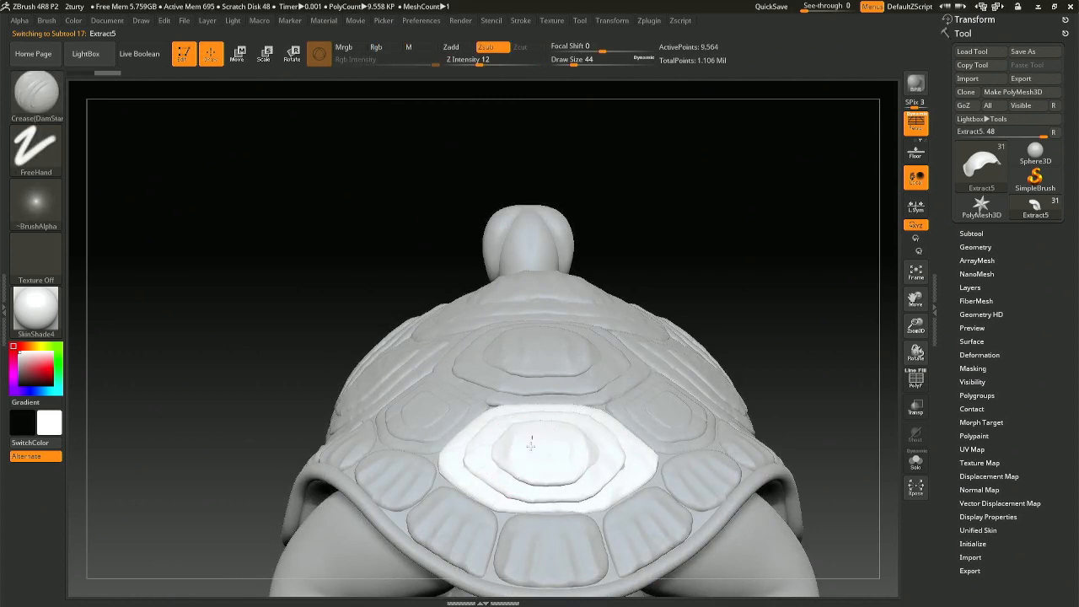
right_click_drag(532, 477, 531, 446)
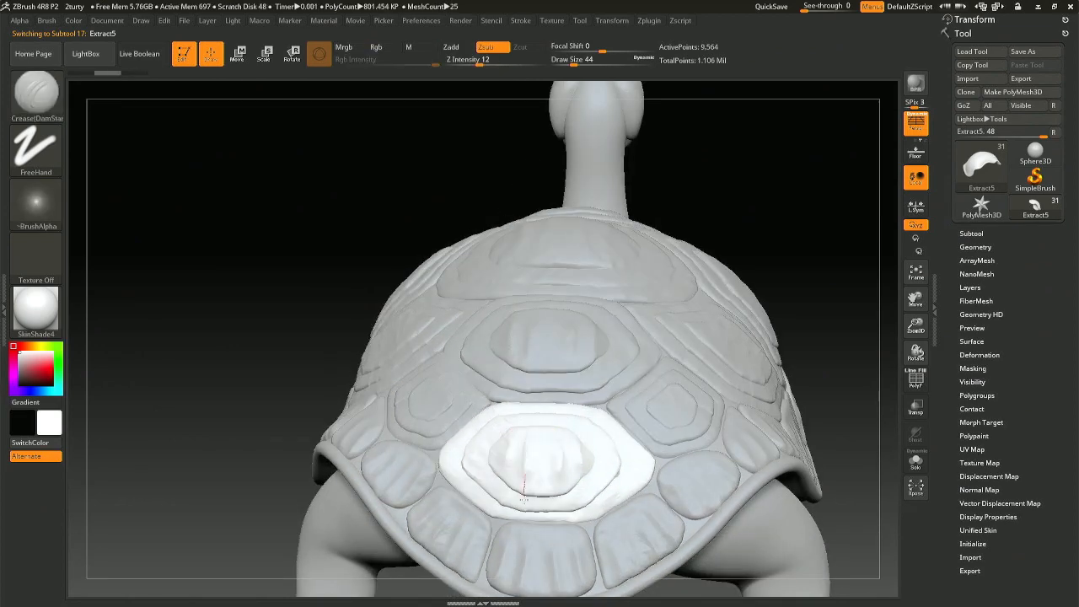
mouse_move(524, 500)
right_mouse_down()
mouse_move(450, 341)
mouse_move(481, 352)
mouse_move(544, 337)
right_mouse_up()
key("ctrl")
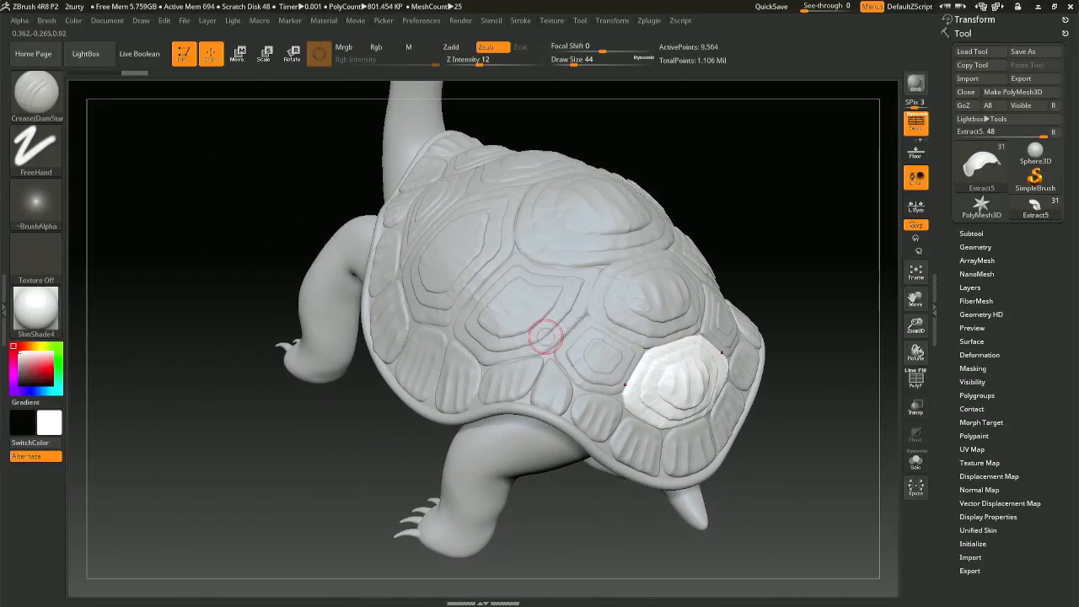
Step: Activate the triangular front scute on the turtle's side and set the brush draw size to 33
left_click(595, 349, "alt")
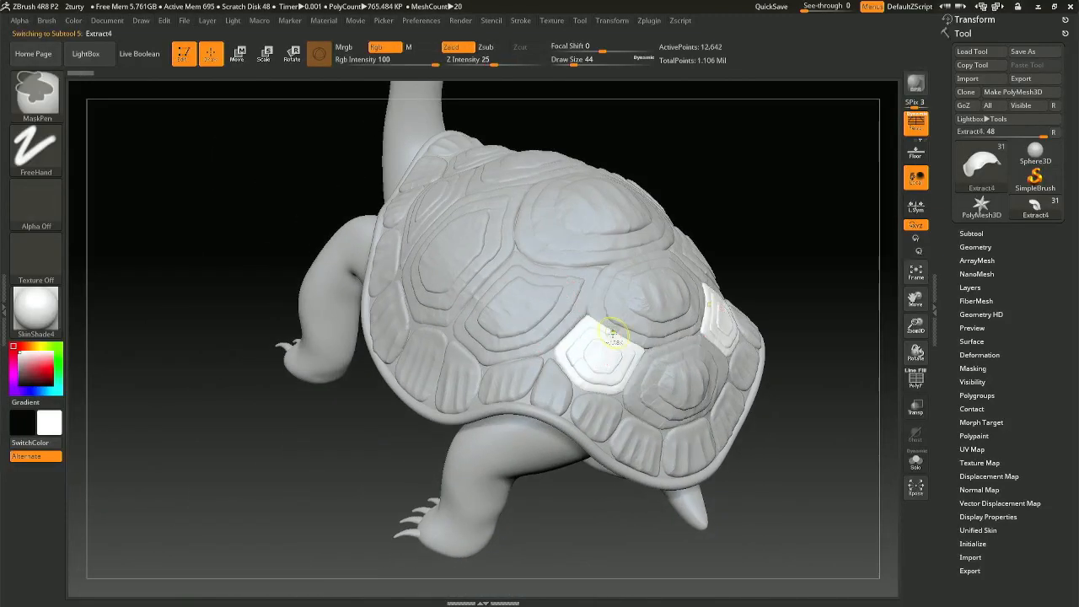
mouse_move(595, 354)
right_mouse_down()
mouse_move(511, 365)
mouse_move(583, 344)
right_mouse_up()
mouse_move(506, 347)
right_mouse_down()
mouse_move(550, 382)
mouse_move(404, 309)
right_mouse_up()
left_click(493, 405, "alt")
right_click_drag(494, 405, 480, 391)
key("space")
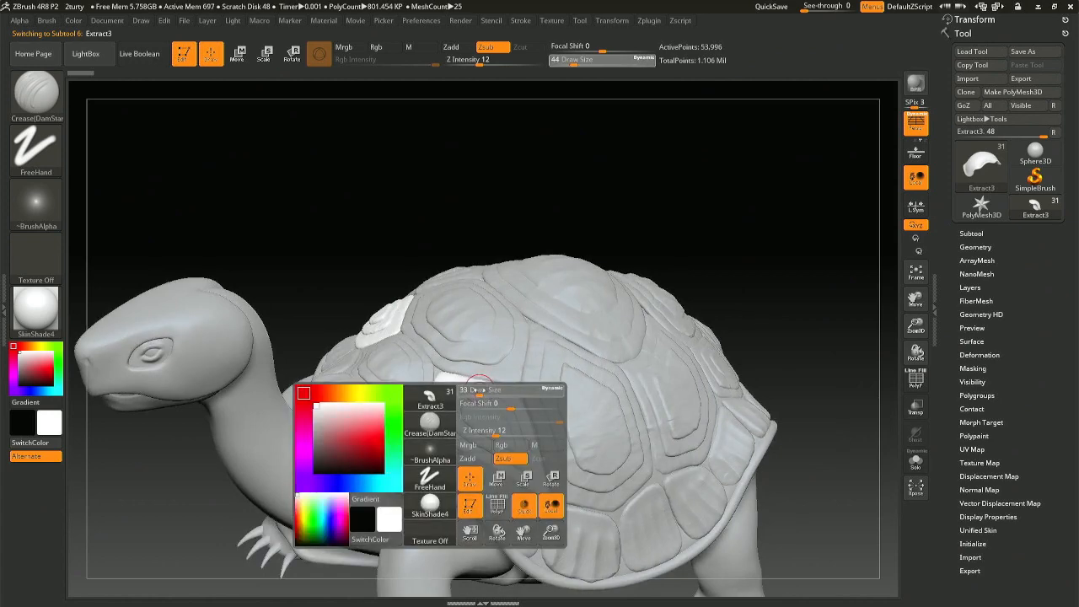
left_click_drag(479, 389, 477, 390)
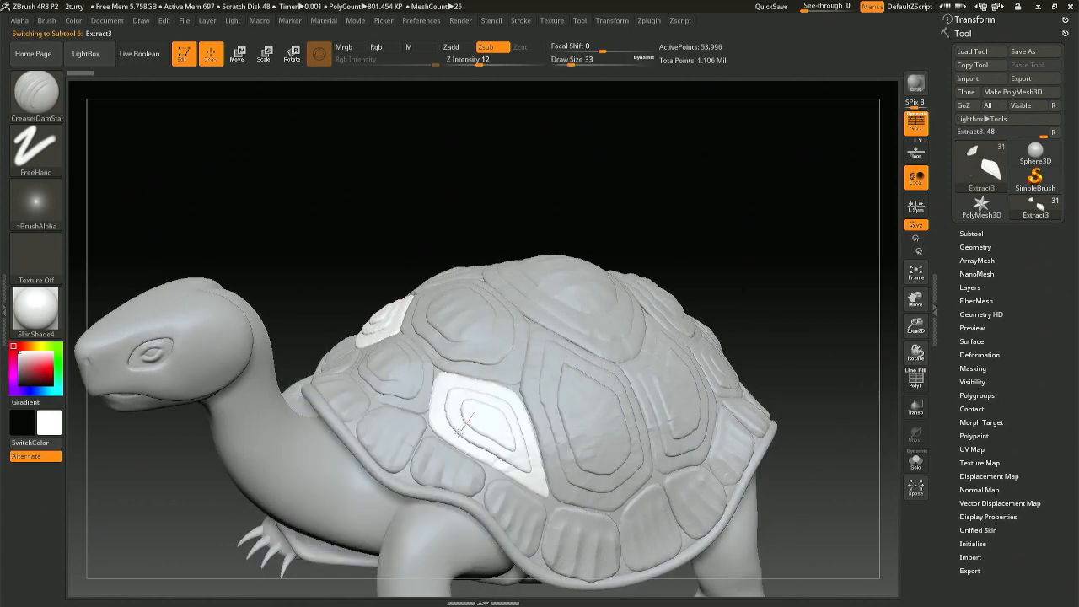
mouse_move(453, 439)
right_mouse_down()
mouse_move(513, 354)
mouse_move(489, 404)
mouse_move(522, 231)
mouse_move(500, 289)
right_mouse_up()
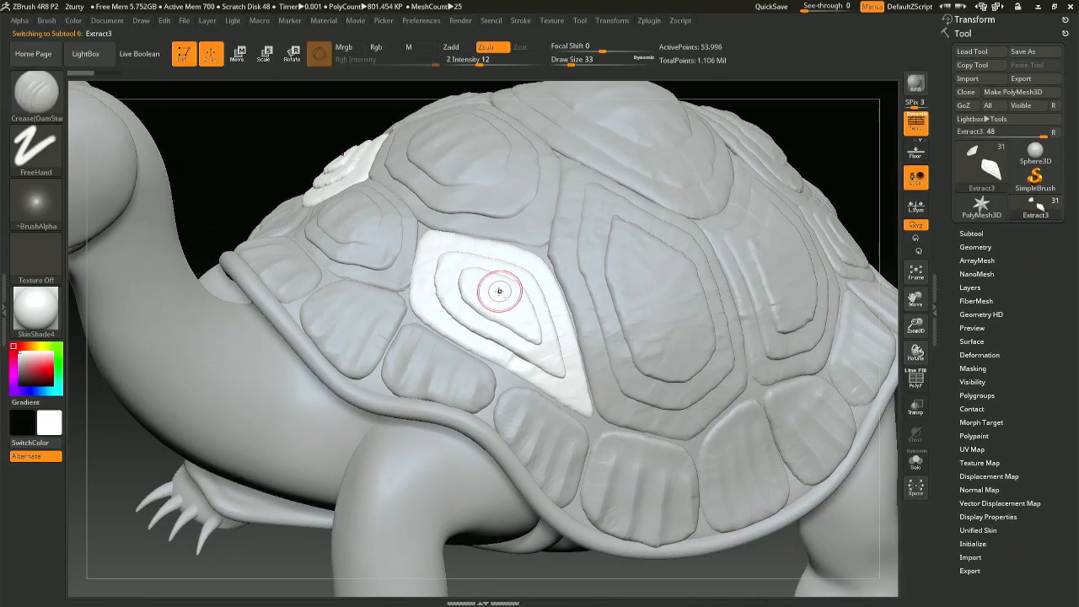
Step: Isolate the innermost plate of the triangular side scute and carve creases into it with draw size 29
left_click(499, 293, "ctrl+shift")
key("space")
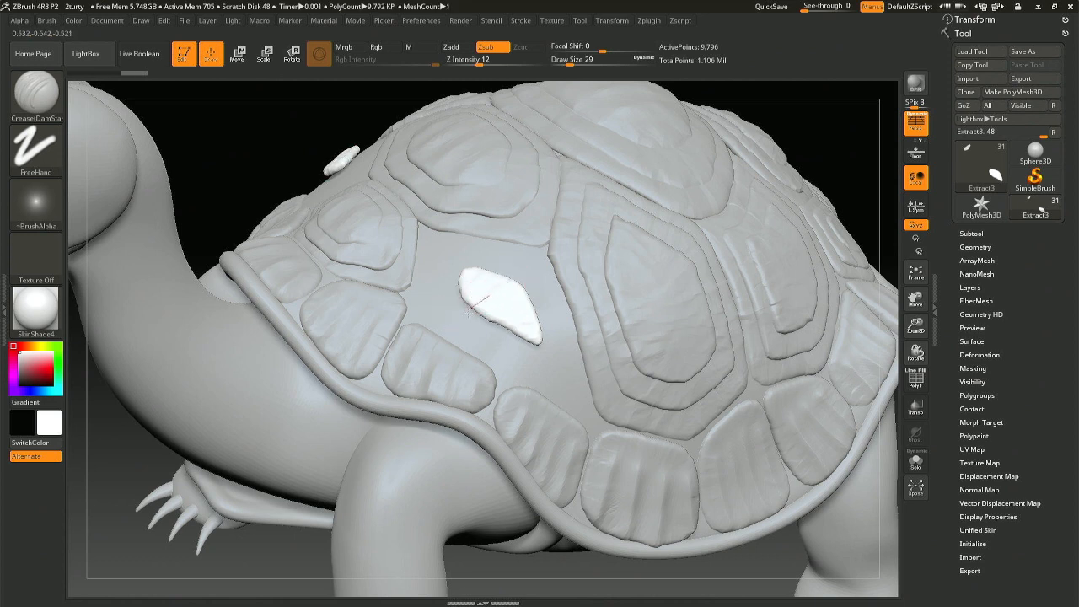
left_click_drag(467, 321, 490, 292)
left_click_drag(492, 341, 490, 344)
right_click_drag(538, 266, 509, 284)
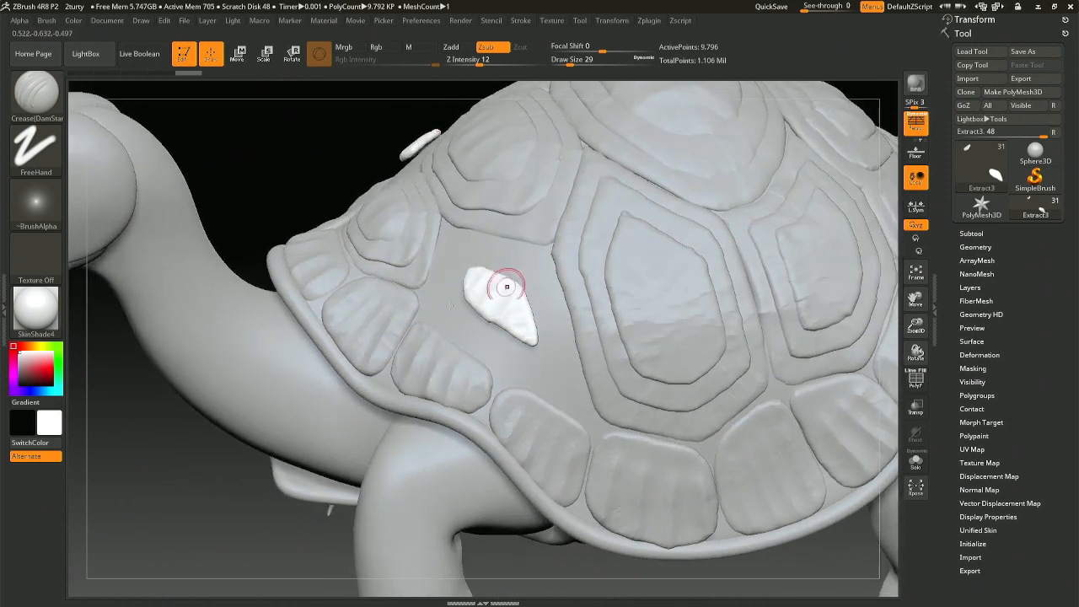
left_click(200, 457, "ctrl+shift")
Step: Carve vertical creases into the inner plate of the small rear scute on the shell's side
mouse_move(679, 270)
right_mouse_down()
mouse_move(701, 248)
mouse_move(592, 230)
mouse_move(513, 253)
mouse_move(559, 269)
mouse_move(541, 268)
mouse_move(612, 309)
mouse_move(572, 305)
right_mouse_up()
left_click(571, 306, "alt")
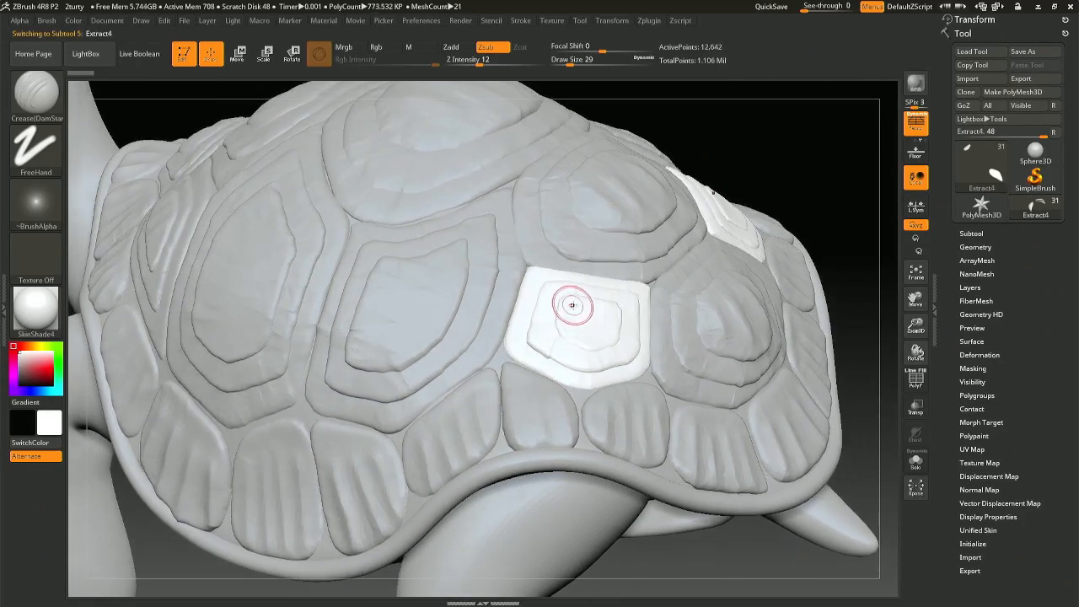
left_click_drag(565, 350, 565, 352)
left_click_drag(589, 309, 589, 312)
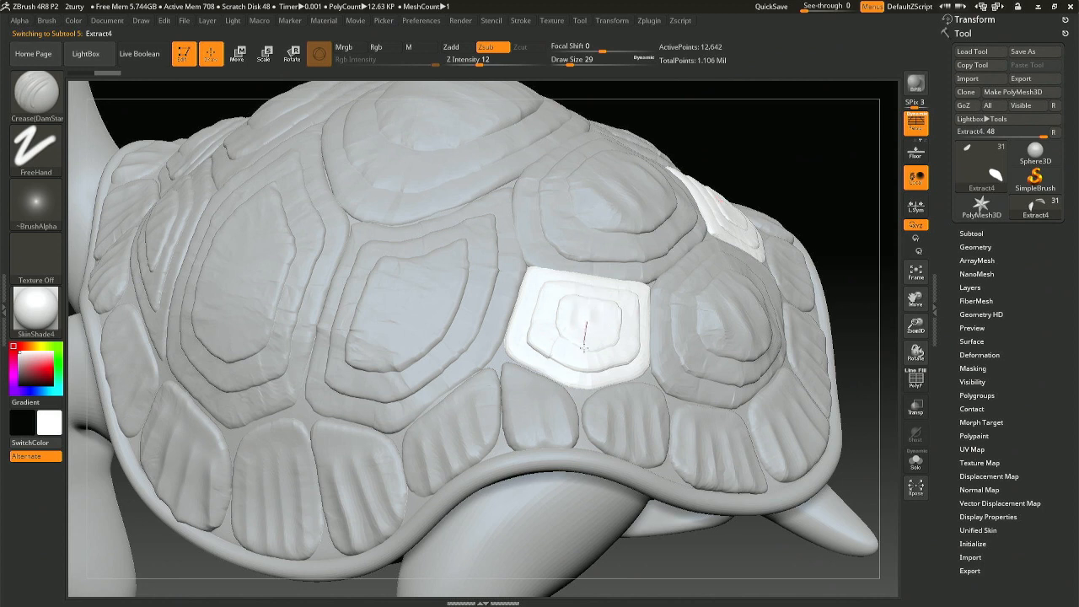
left_click_drag(583, 362, 583, 359)
left_click_drag(586, 361, 579, 357)
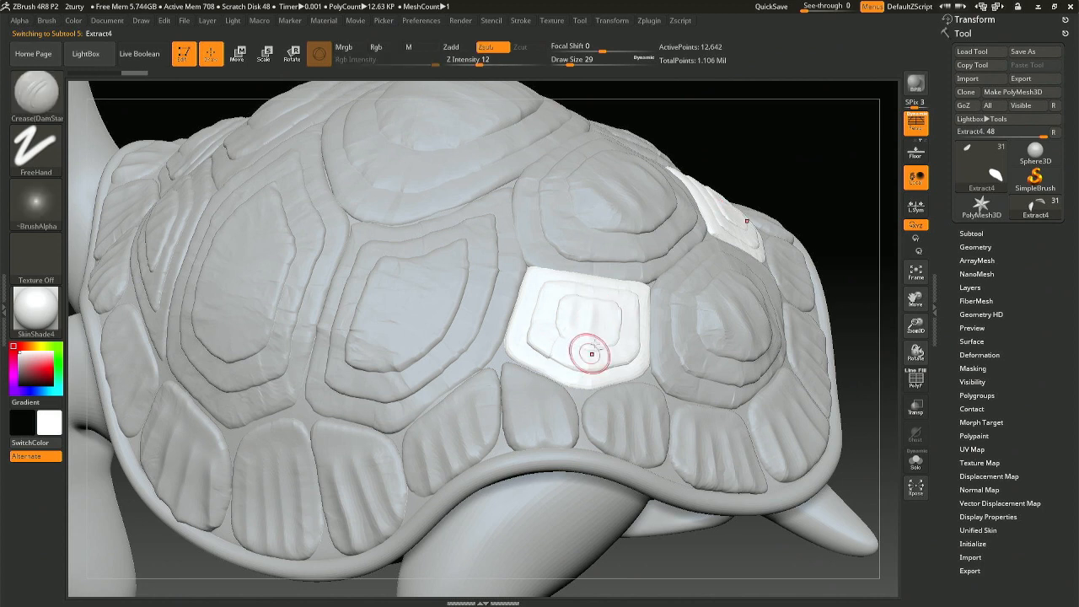
left_click_drag(611, 306, 606, 352)
right_click_drag(607, 356, 607, 313)
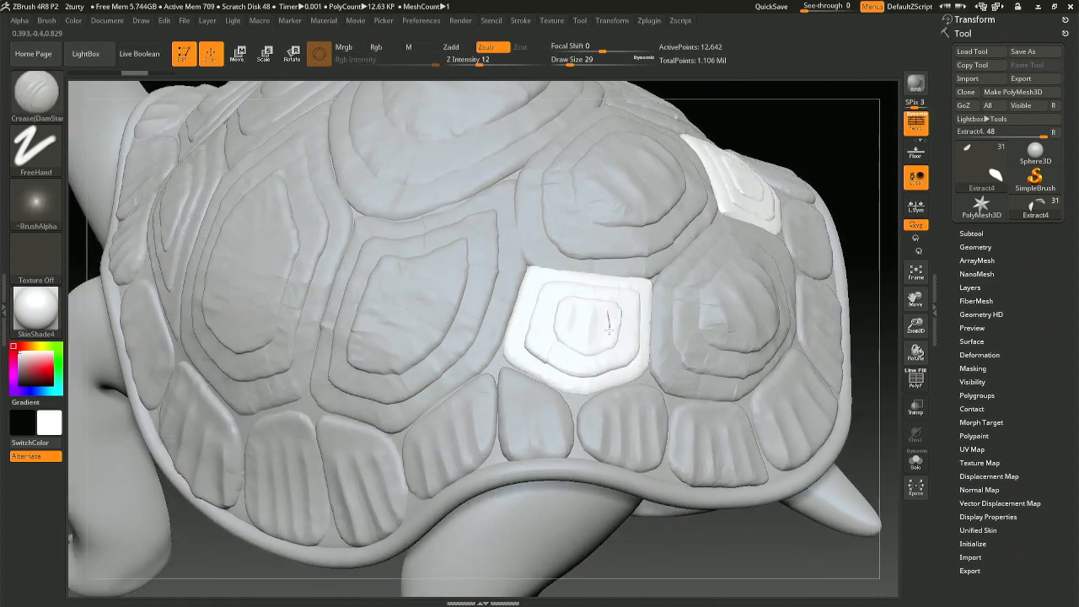
left_click_drag(611, 363, 612, 364)
Step: Carve creases into the large side scute in front of the small rear one
right_click_drag(503, 286, 554, 289)
right_click_drag(436, 286, 554, 248, "alt")
left_click(518, 267, "alt")
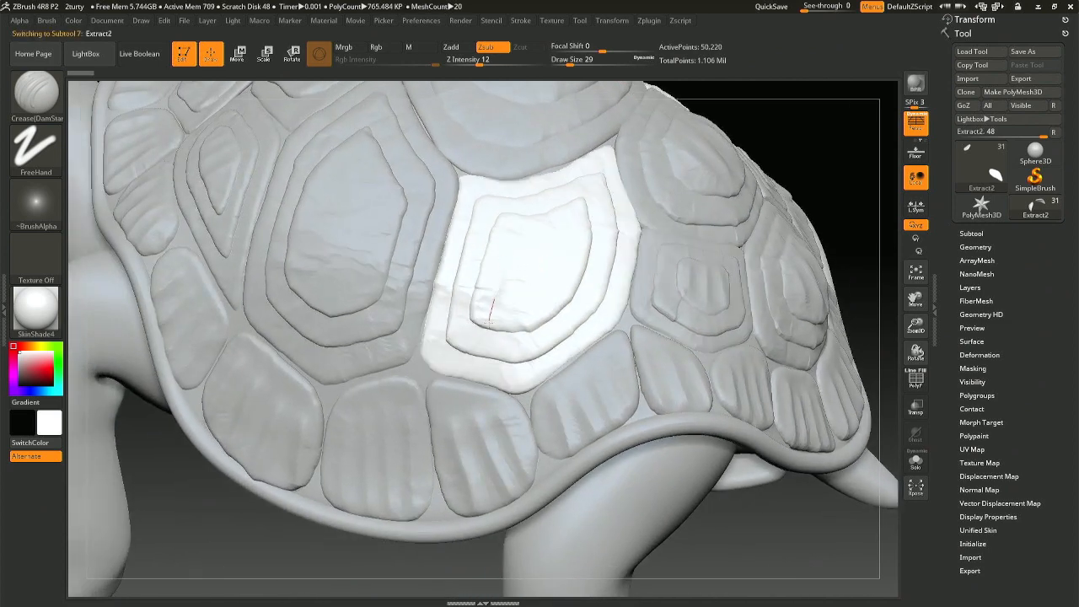
right_click_drag(527, 256, 497, 268)
right_click_drag(359, 255, 493, 251)
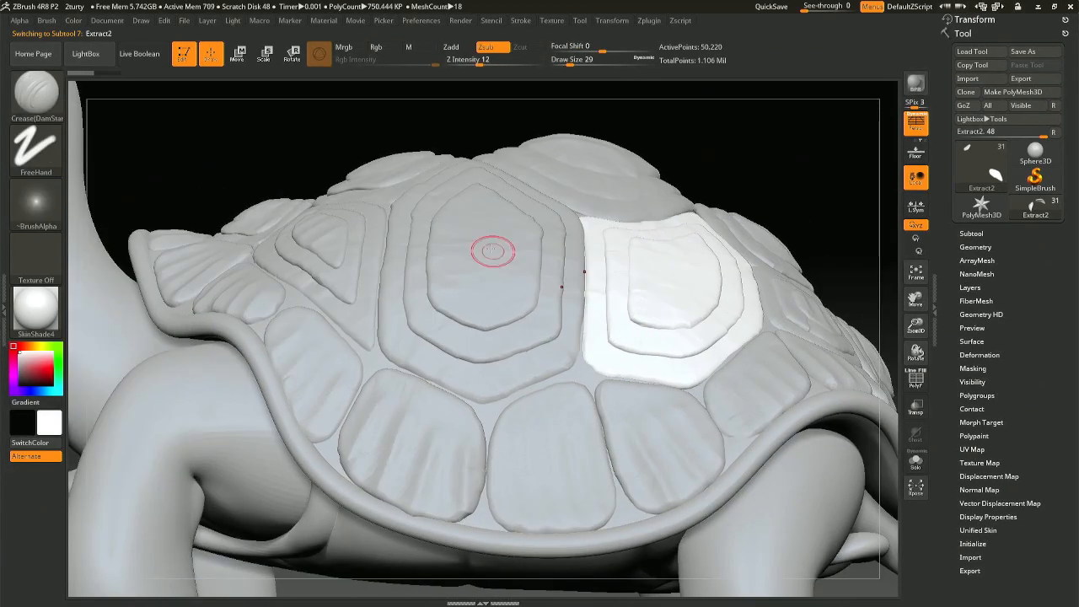
Step: Activate the large hexagonal side scute, set the Smooth brush's focal shift to 34, and smooth its inner plate
left_click(464, 238, "alt")
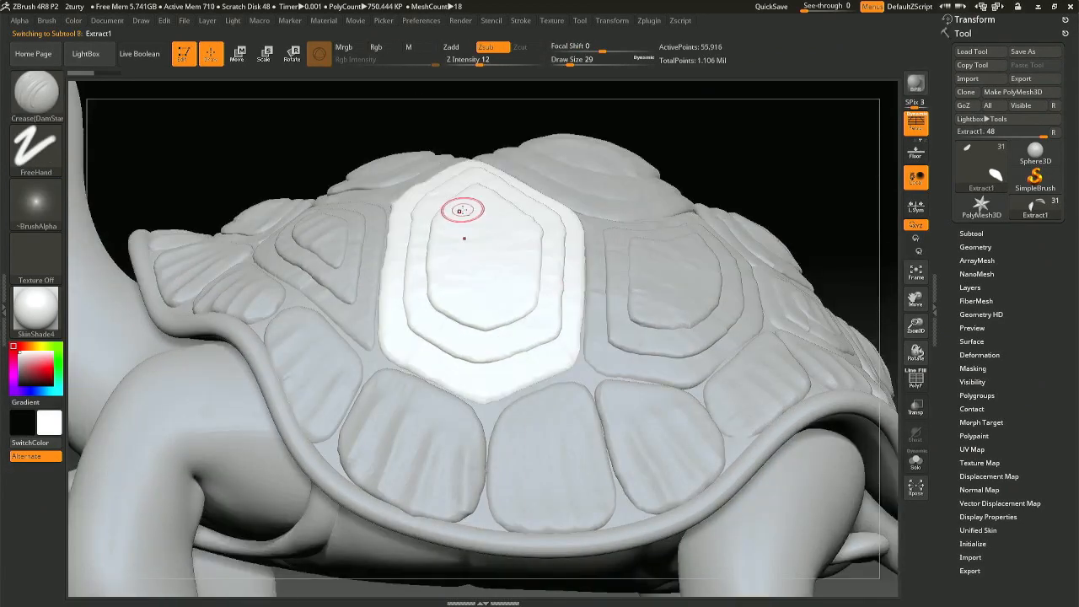
right_click_drag(489, 212, 465, 289)
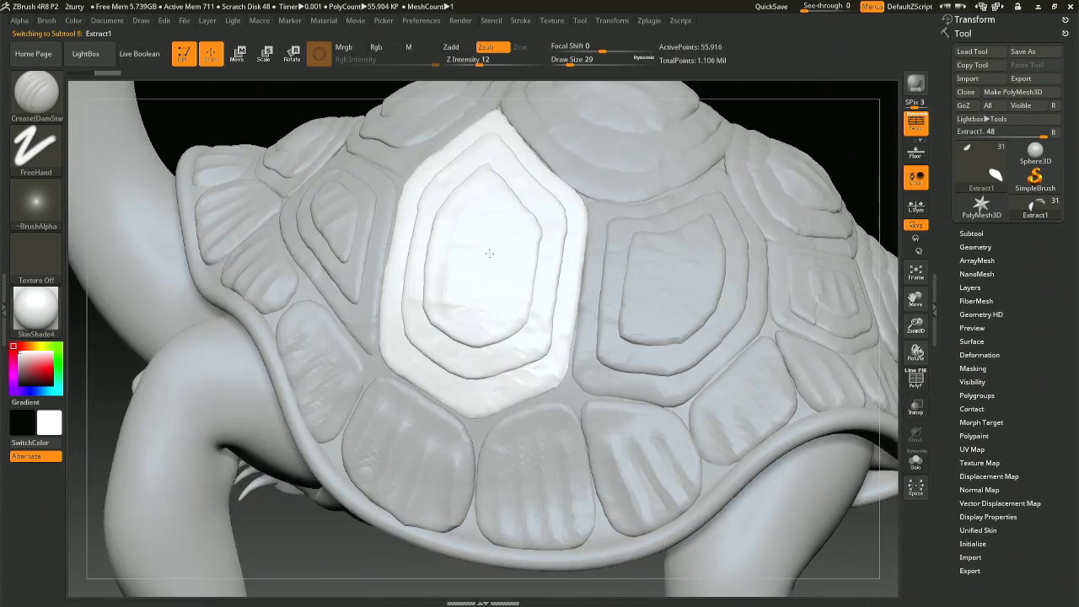
key("shift")
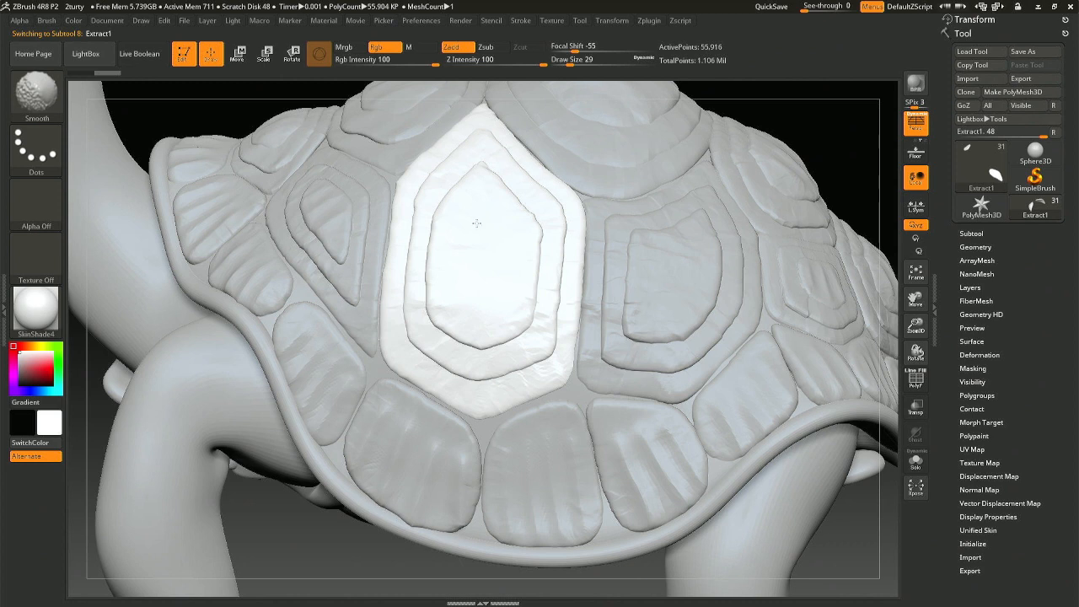
key("ctrl+z")
key("shift")
left_click_drag(573, 48, 620, 53)
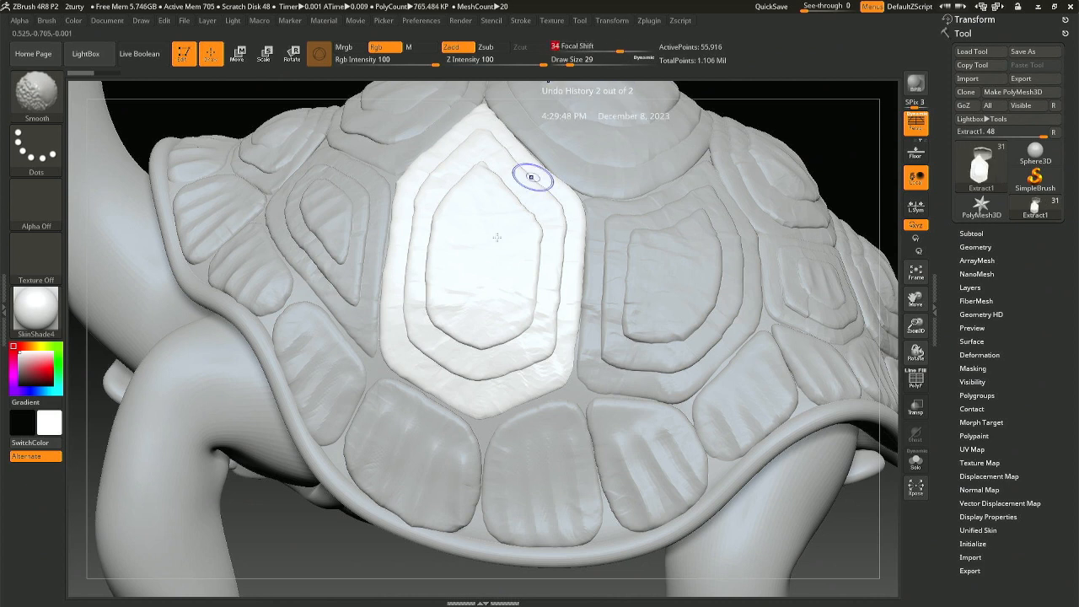
left_click_drag(483, 253, 464, 280)
key("shift")
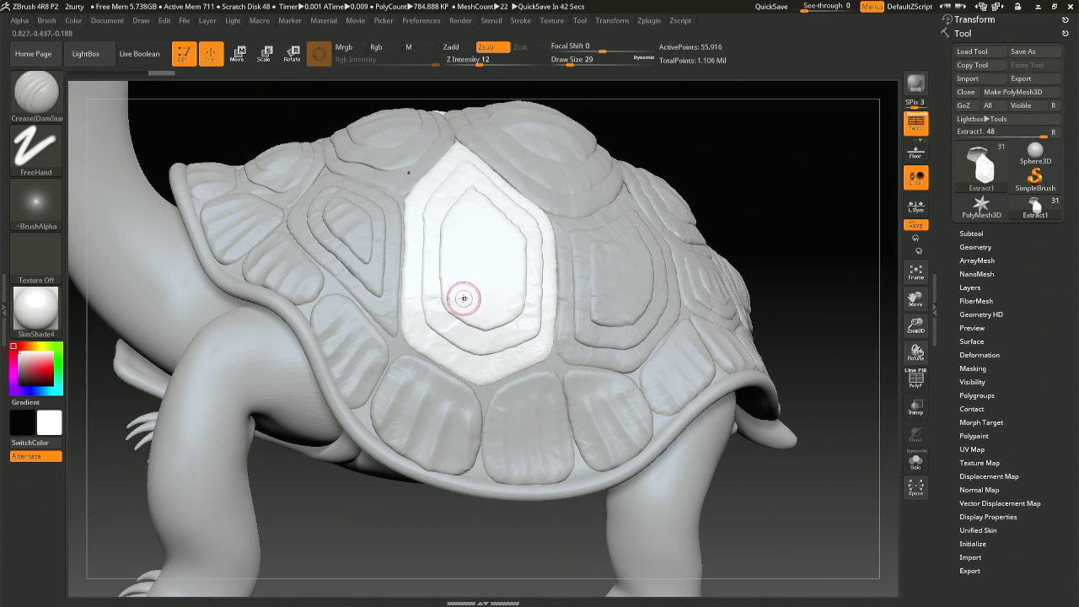
Step: Choose the Move brush and inspect the rim scutes and hexagonal side scute from the front and side
right_click_drag(438, 369, 445, 289, "alt")
left_click(450, 342, "alt")
key("b")
key("m")
key("v")
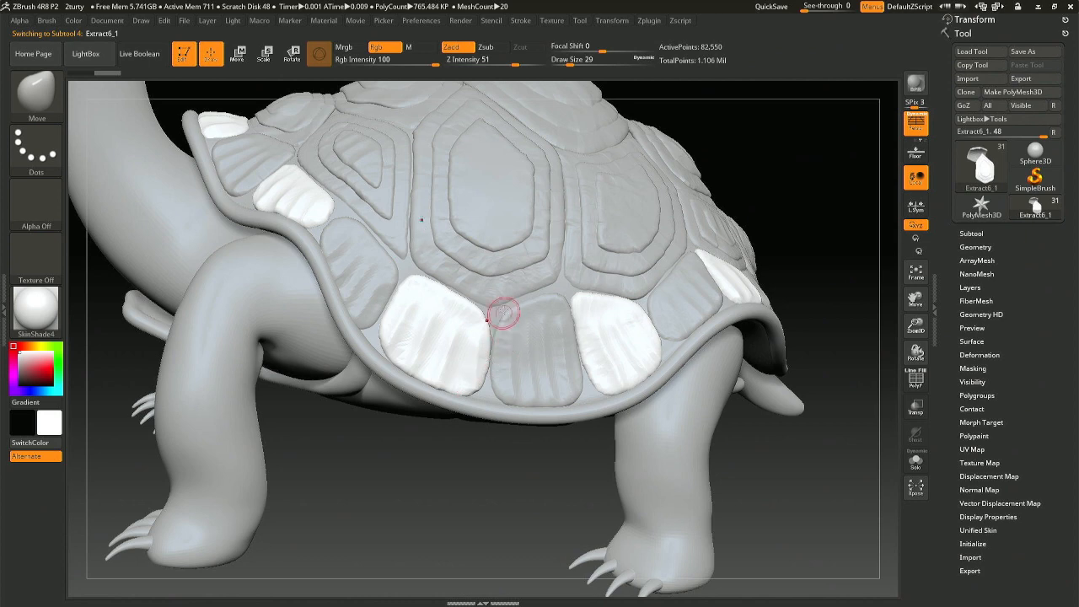
mouse_move(468, 309)
right_mouse_down("ctrl")
mouse_move(455, 289)
mouse_move(401, 264)
right_mouse_up("ctrl")
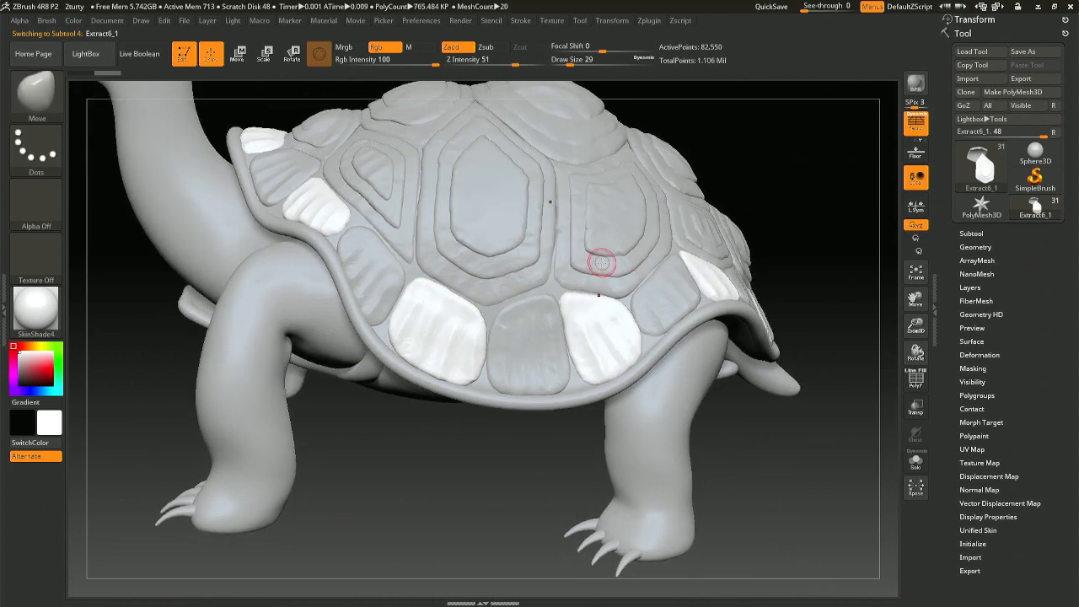
left_click(504, 229, "alt")
right_click_drag(375, 227, 575, 348)
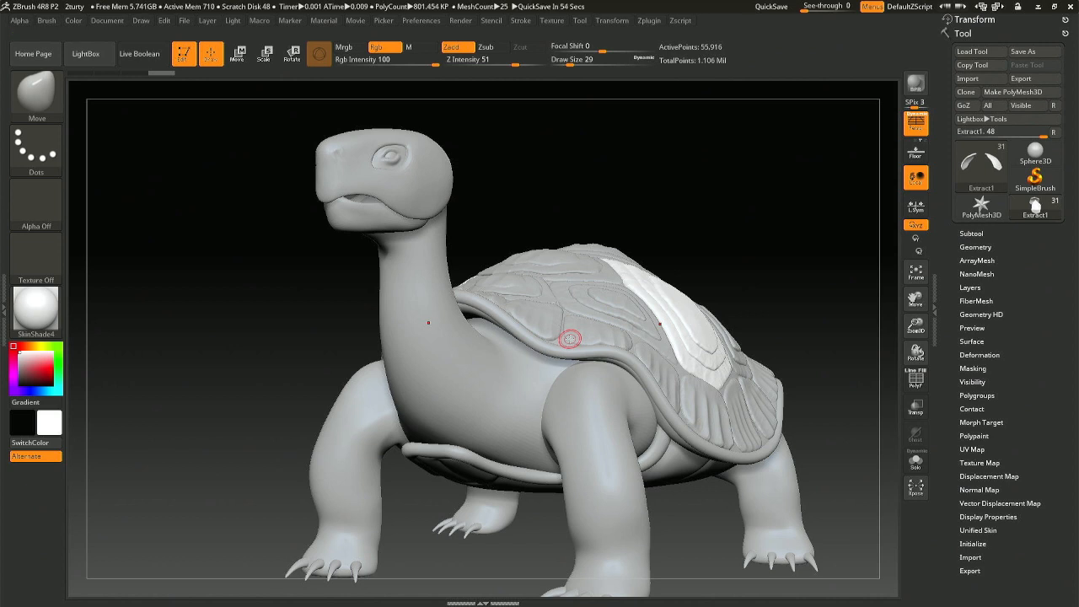
mouse_move(518, 357)
right_mouse_down()
mouse_move(378, 327)
mouse_move(344, 332)
mouse_move(346, 358)
mouse_move(367, 371)
right_mouse_up()
right_click_drag(469, 297, 463, 329, "ctrl")
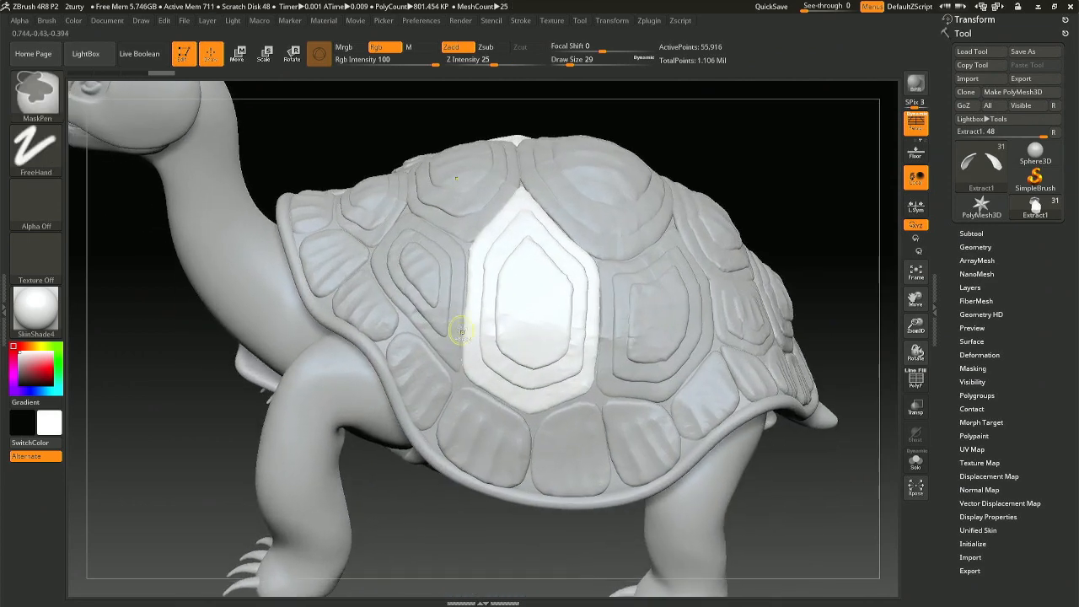
Step: Isolate and smooth the inner plate of the five-sided scute behind the hexagonal one, and restore its hidden rings
mouse_move(607, 318)
right_mouse_down("alt")
mouse_move(650, 342)
mouse_move(639, 342)
mouse_move(646, 409)
right_mouse_up("alt")
left_click(635, 362, "alt")
left_click(618, 384, "ctrl+shift")
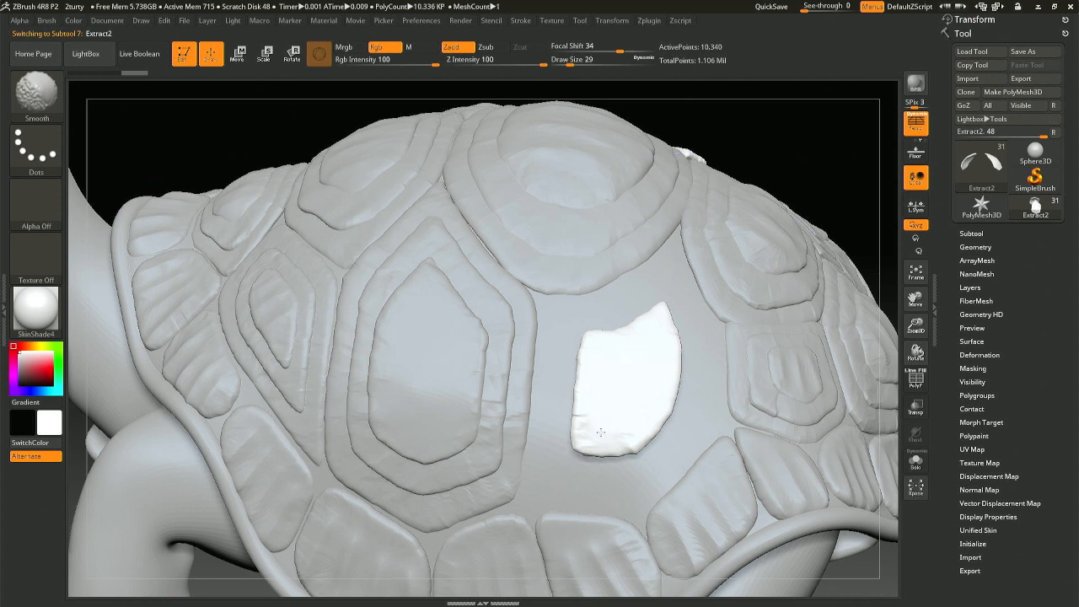
left_click_drag(630, 404, 637, 367, "shift")
right_click_drag(638, 360, 443, 378)
left_click(750, 128, "ctrl+shift")
left_click(750, 128, "ctrl+shift")
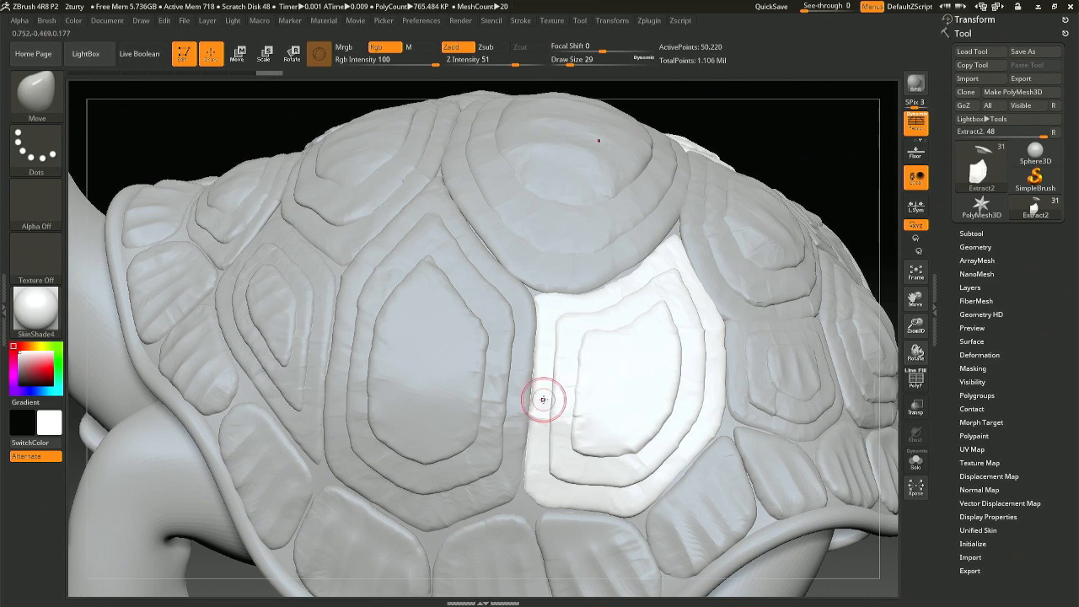
Step: Choose the Crease DamStandard brush and carve trial creases into the five-sided scute's inner plate at Z Intensity 12
key("b")
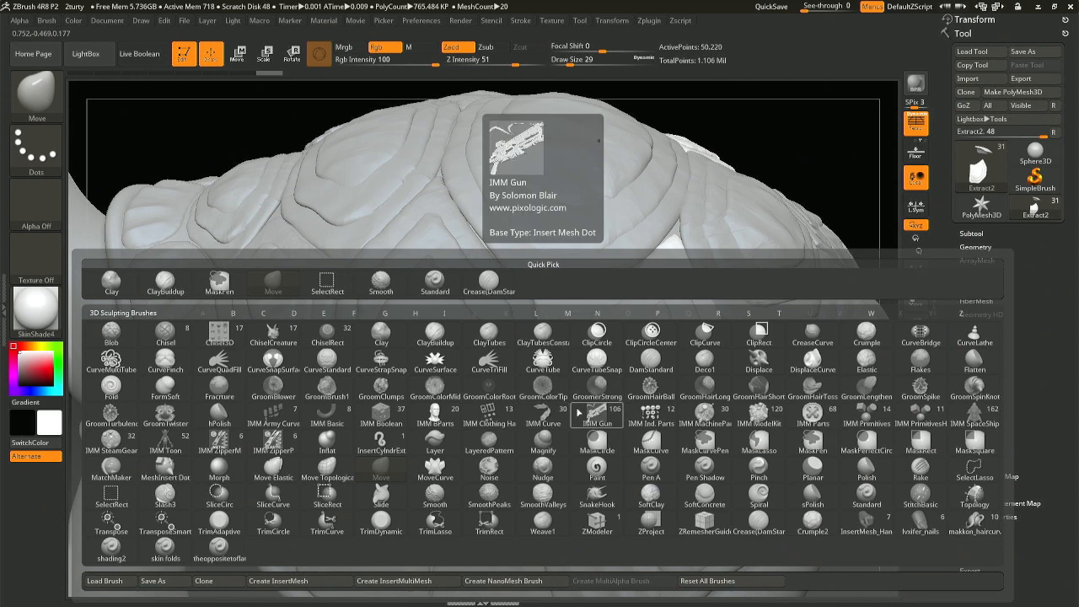
left_click(489, 283)
left_click_drag(428, 369, 419, 334)
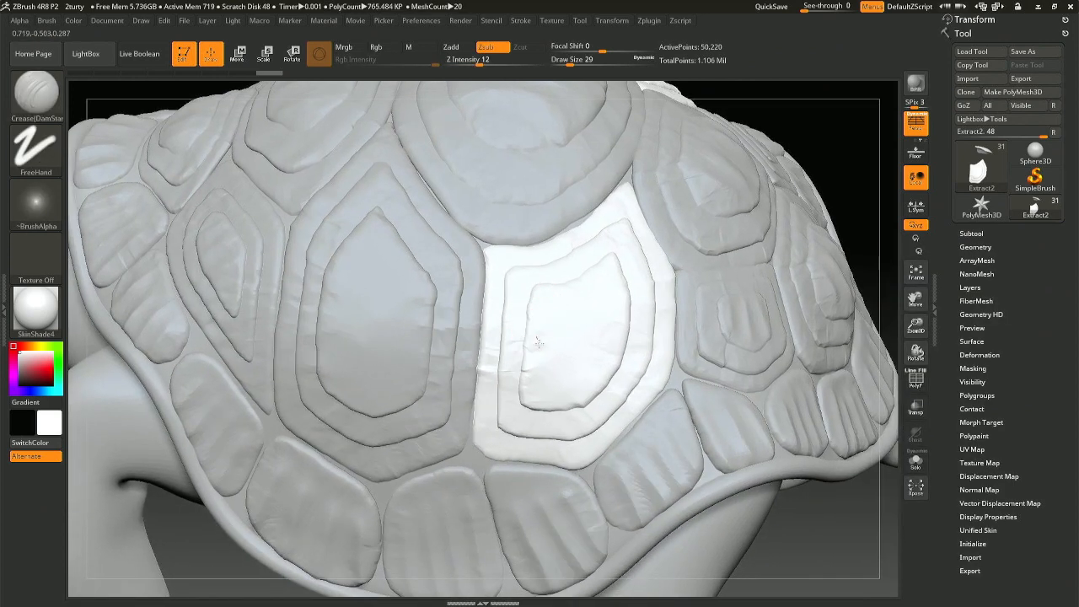
left_click_drag(557, 394, 557, 401)
key("ctrl+z")
left_click_drag(536, 347, 540, 363)
left_click_drag(550, 408, 552, 412)
left_click_drag(579, 352, 599, 389)
left_click_drag(581, 294, 603, 316)
mouse_move(593, 330)
right_mouse_down()
mouse_move(674, 295)
mouse_move(750, 290)
mouse_move(603, 320)
right_mouse_up()
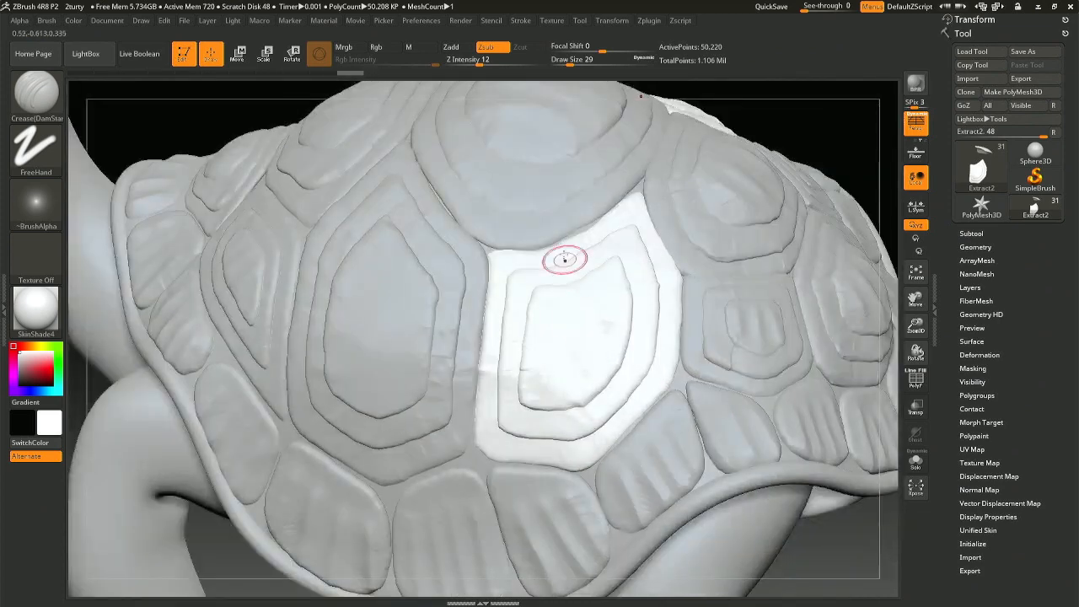
Step: Set the crease brush's Z Intensity to 14 and undo the trial creases on the inner plate
left_click(480, 62)
key("ctrl+z")
key("ctrl+z")
key("ctrl+z")
Step: Try subdividing the five-sided scute and carving a crease into the denser inner plate
key("ctrl+d")
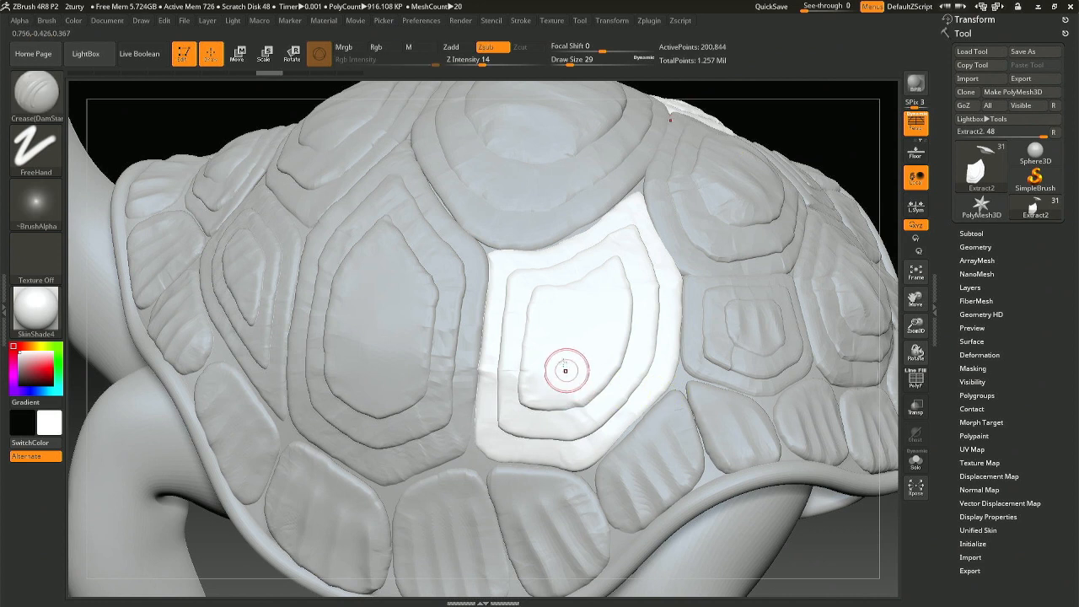
left_click_drag(533, 363, 568, 429)
key("ctrl+z")
key("ctrl+z")
Step: Try carving creases that fan out toward the rear and lower edges of the inner plate
left_click_drag(546, 376, 566, 416)
left_click_drag(560, 327, 603, 385)
left_click_drag(579, 303, 643, 347)
mouse_move(636, 349)
right_mouse_down()
mouse_move(699, 328)
mouse_move(700, 186)
mouse_move(700, 239)
right_mouse_up()
right_click_drag(681, 329, 471, 308, "ctrl")
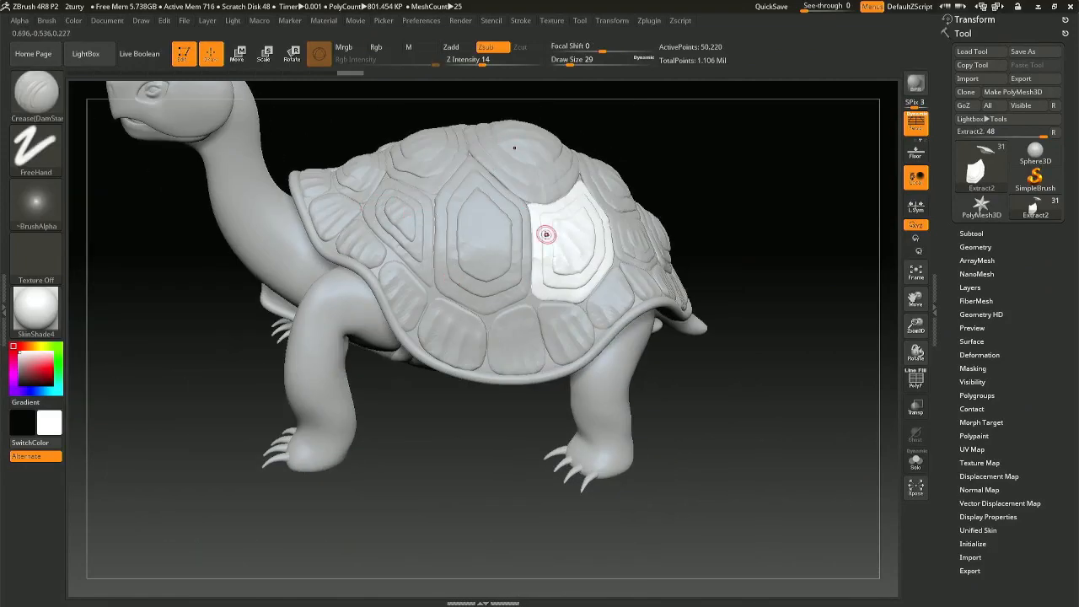
right_click_drag(518, 231, 484, 194)
right_click_drag(512, 259, 511, 261)
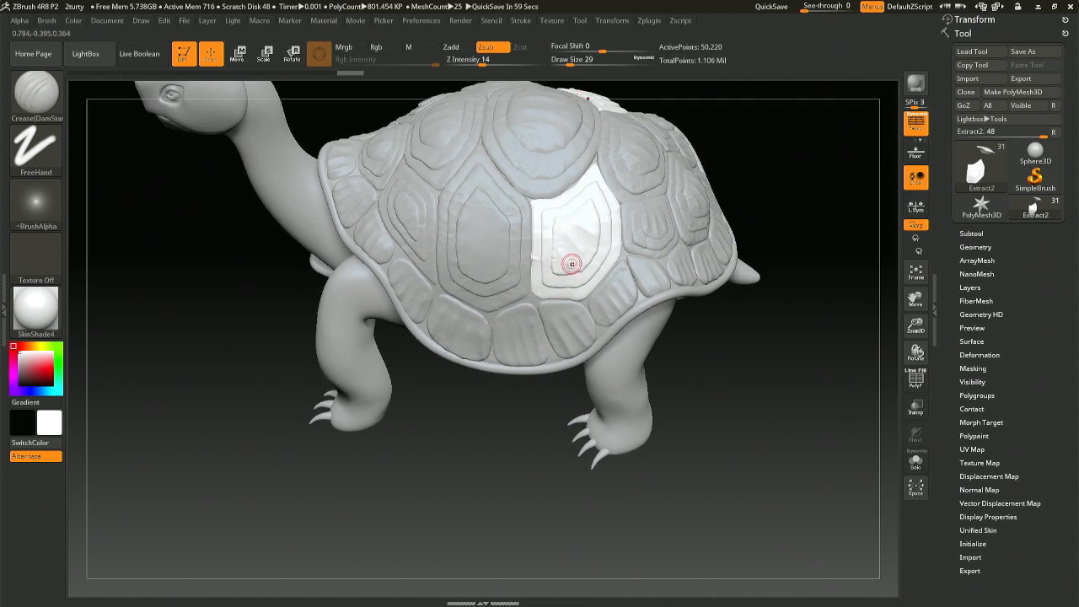
key("ctrl")
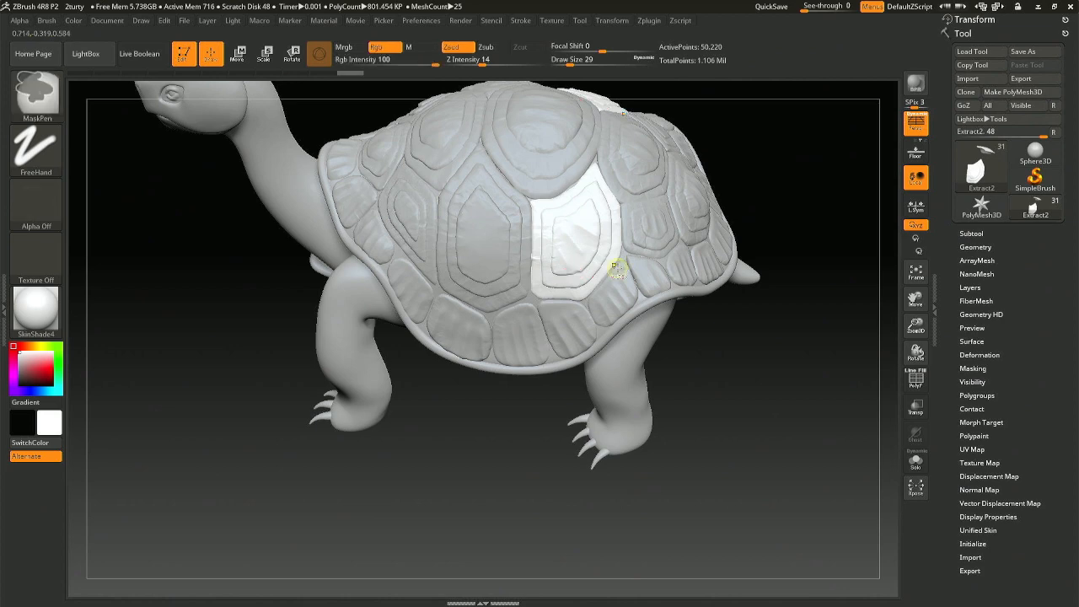
right_click_drag(616, 268, 619, 339, "ctrl")
key("ctrl+z")
key("ctrl+z")
key("ctrl+z")
Step: Try longer creases radiating from the upper front corner of the five-sided scute's inner plate
left_click_drag(525, 199, 518, 284)
mouse_move(547, 193)
left_mouse_down()
mouse_move(544, 277)
mouse_move(570, 263)
left_mouse_up()
mouse_move(577, 253)
right_mouse_down()
mouse_move(641, 251)
mouse_move(581, 228)
mouse_move(528, 231)
right_mouse_up()
key("ctrl")
key("ctrl+z")
key("ctrl+z")
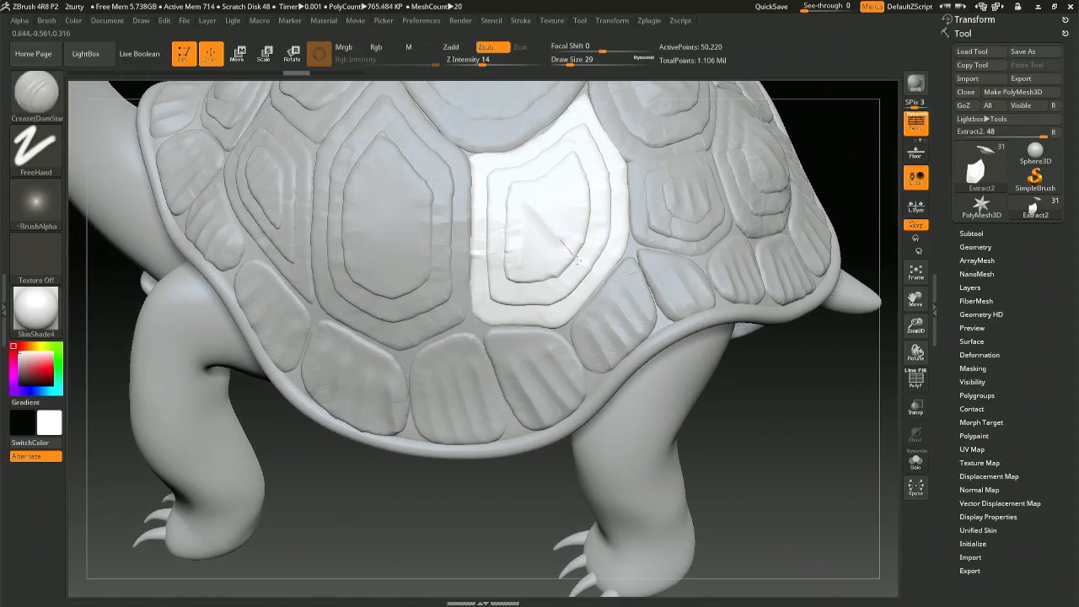
left_click_drag(551, 185, 597, 224)
left_click_drag(521, 227, 520, 228)
left_click_drag(546, 291, 548, 289)
mouse_move(549, 289)
right_mouse_down()
mouse_move(590, 282)
mouse_move(523, 244)
mouse_move(441, 244)
mouse_move(491, 265)
right_mouse_up()
mouse_move(491, 264)
right_mouse_down()
mouse_move(473, 266)
mouse_move(556, 296)
mouse_move(545, 279)
right_mouse_up()
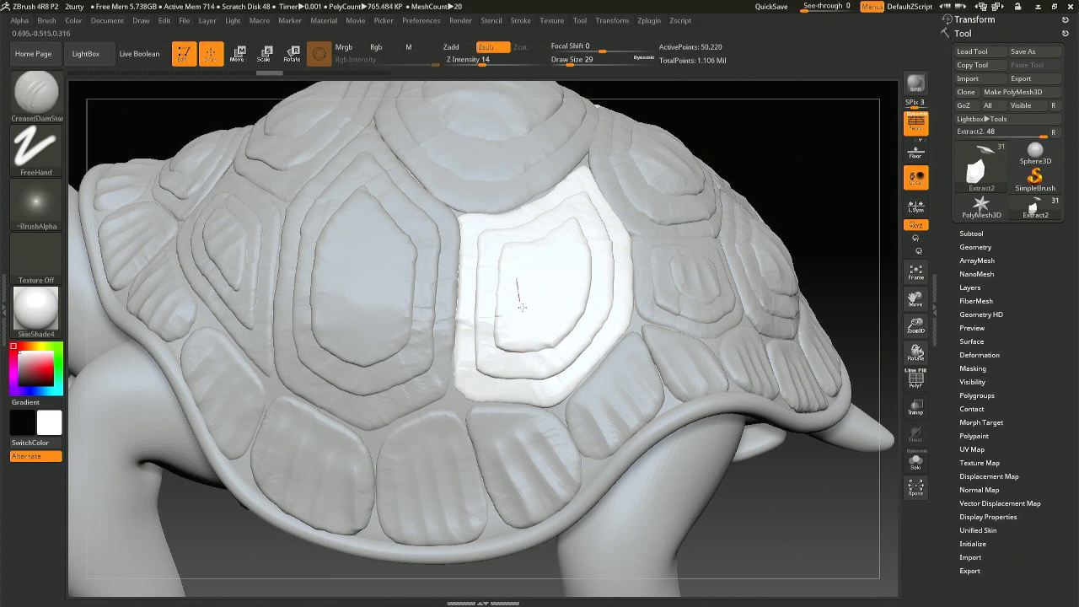
Step: Recarve the fan of creases across the inner plate, undoing misplaced strokes, and check it on the whole turtle
left_click_drag(529, 261, 549, 293)
left_click_drag(574, 328, 578, 332)
key("ctrl+z")
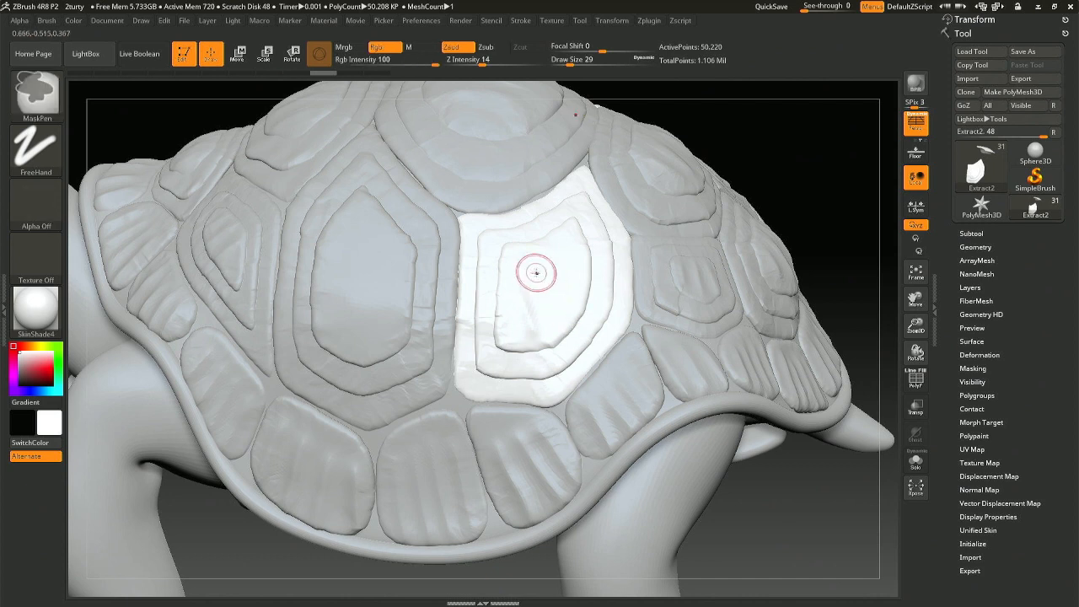
left_click_drag(525, 263, 545, 279)
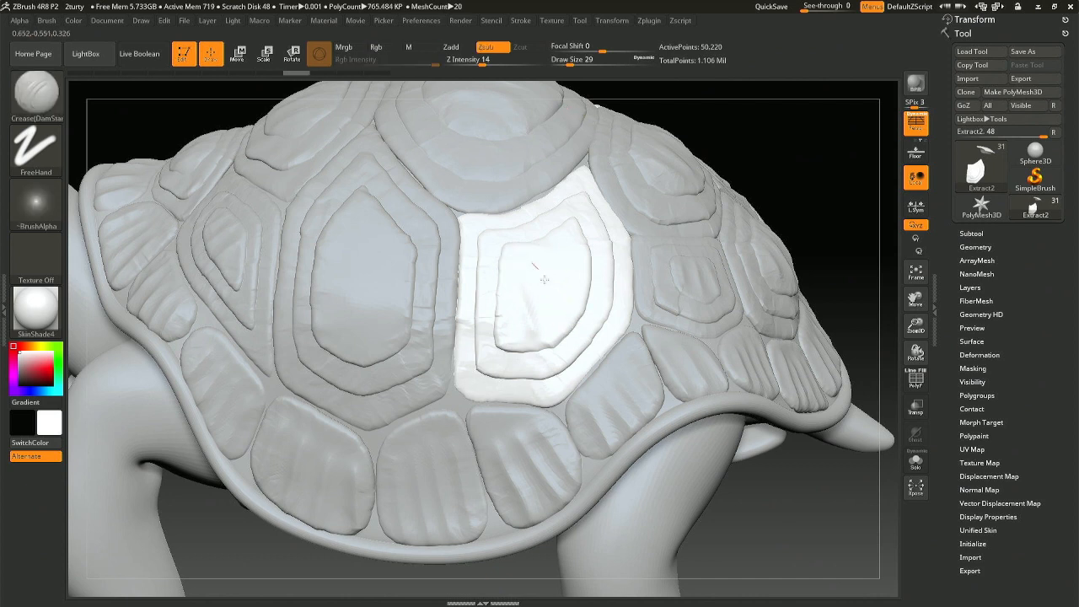
left_click_drag(563, 318, 565, 320)
key("ctrl+z")
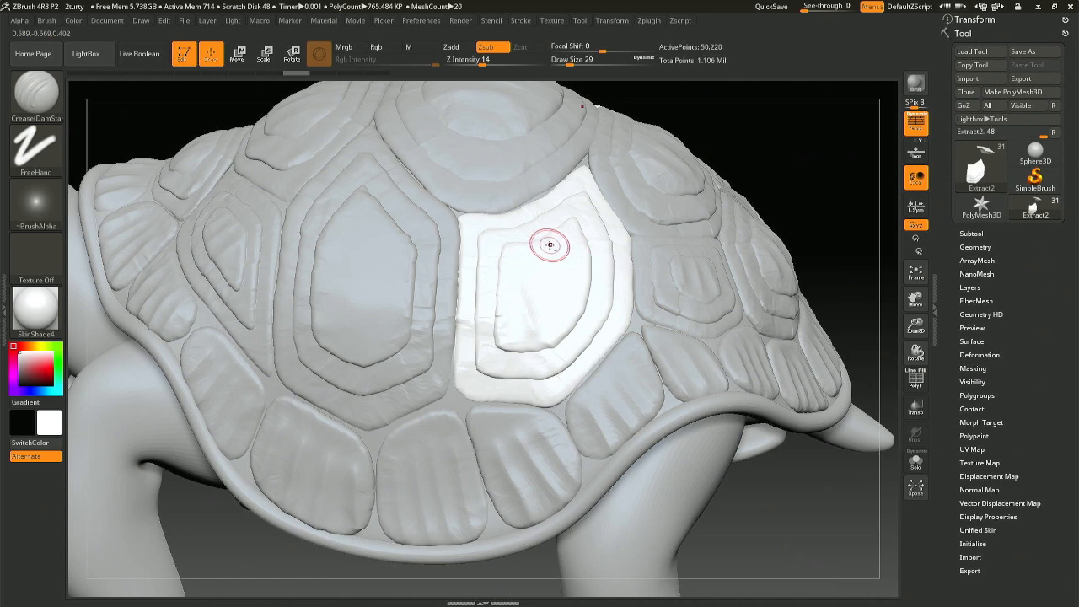
left_click_drag(539, 251, 600, 283)
left_click_drag(532, 262, 548, 286)
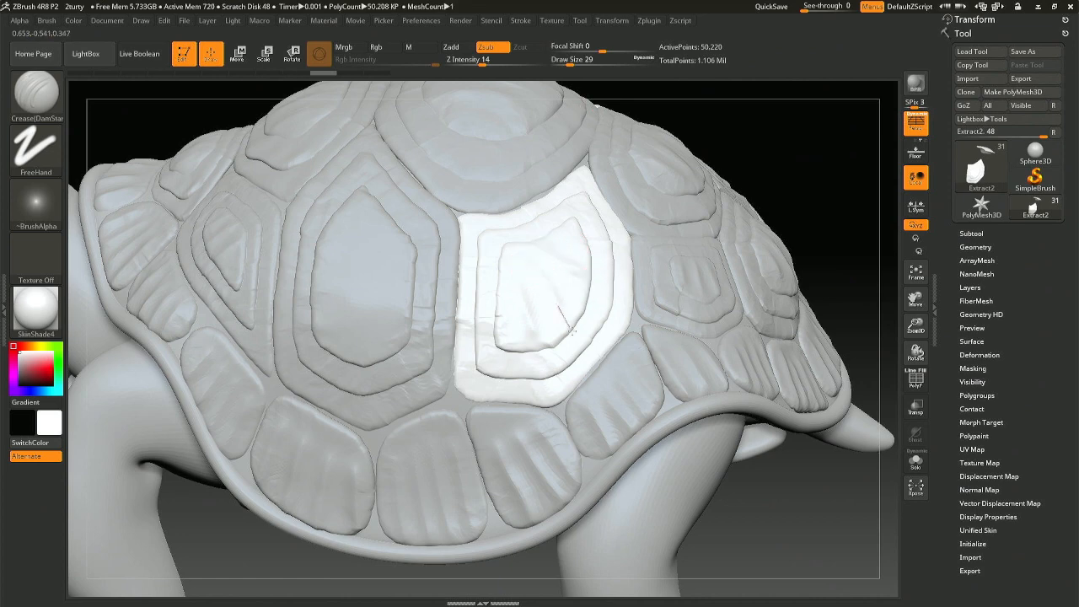
left_click_drag(579, 340, 581, 343)
mouse_move(582, 337)
right_mouse_down()
mouse_move(594, 379)
mouse_move(602, 349)
mouse_move(575, 228)
mouse_move(562, 225)
right_mouse_up()
key("f")
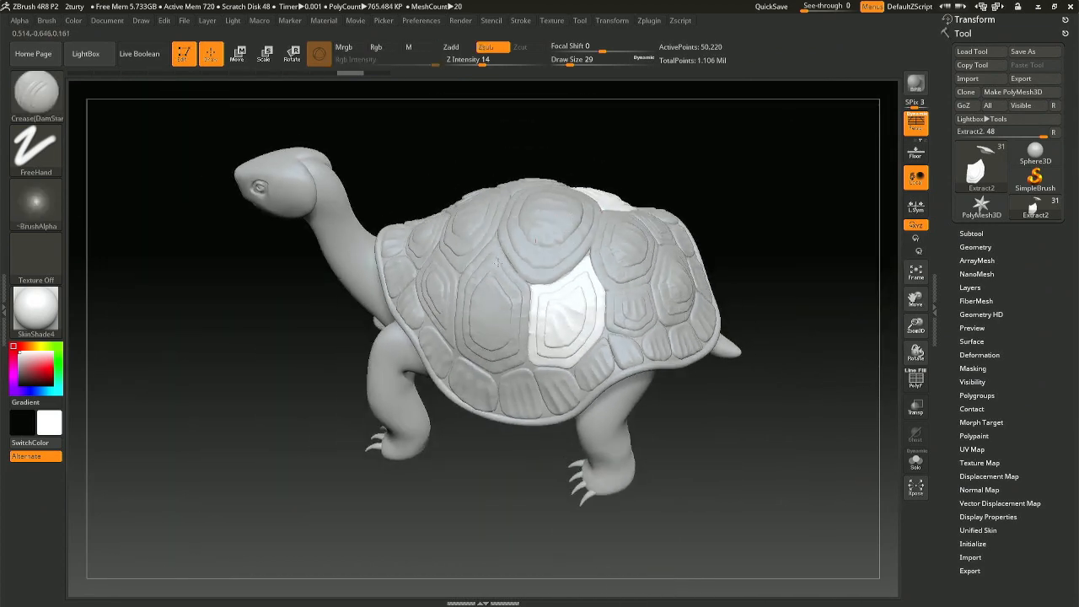
Step: Reactivate the five-sided scute and undo the latest crease strokes on its inner plate
left_click(473, 319, "alt")
right_click_drag(585, 289, 607, 344, "alt")
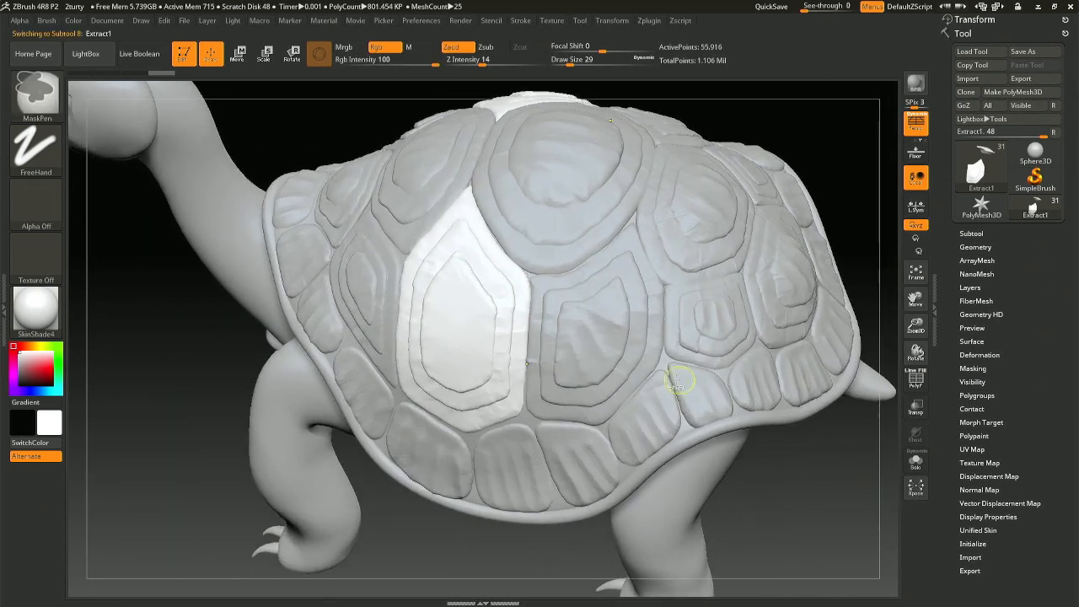
left_click(628, 349, "alt")
key("ctrl+z")
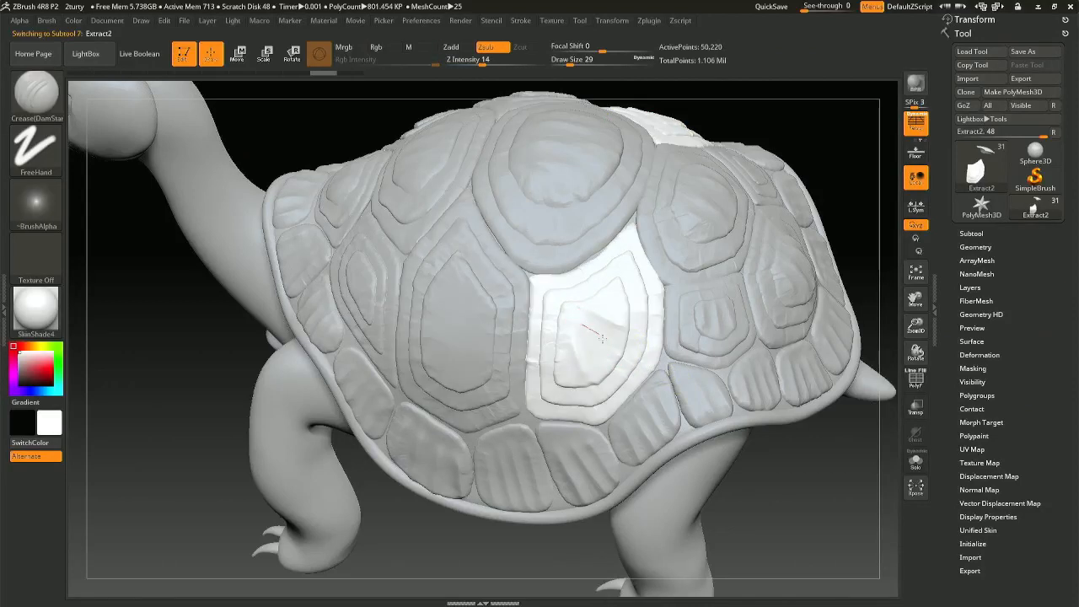
left_click_drag(620, 365, 618, 367)
key("ctrl+z")
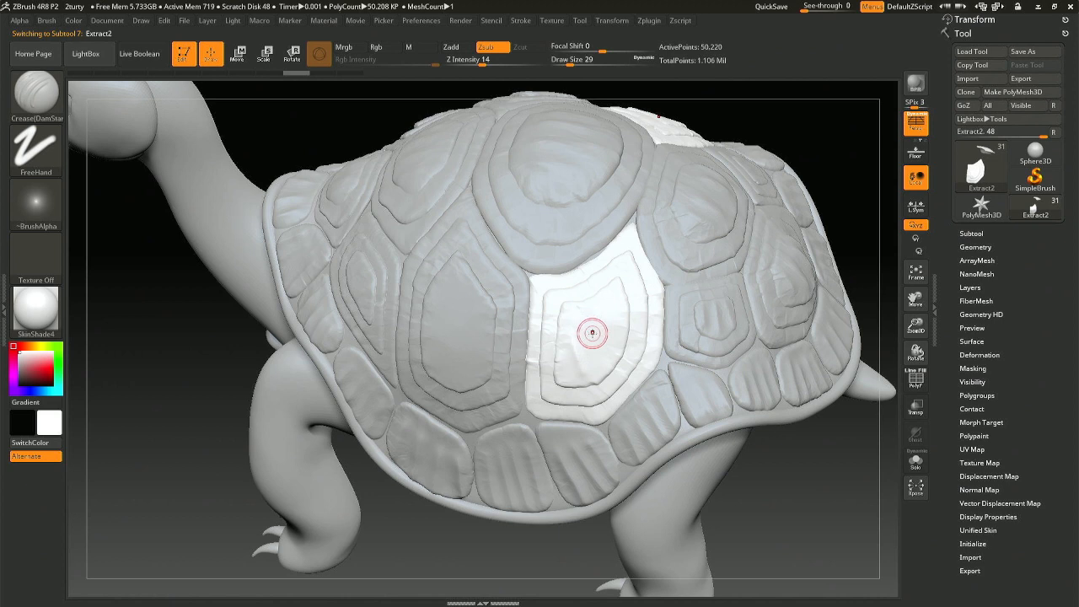
key("ctrl+z")
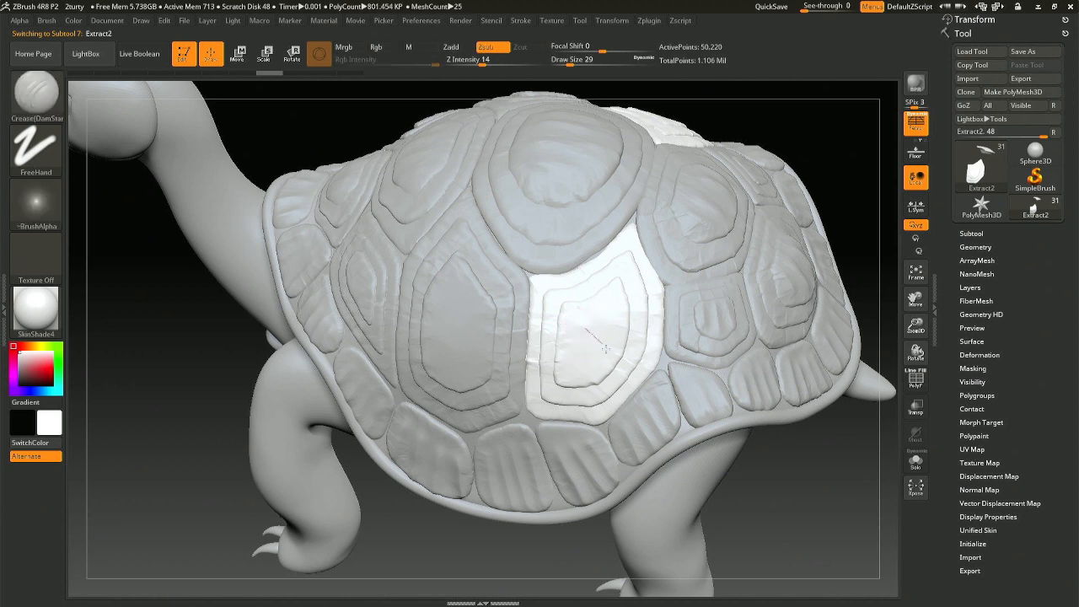
Step: Try creases on the five-sided scute's inner plate, fanning from the upper front corner toward the rear and lower edges
key("ctrl+shift+z")
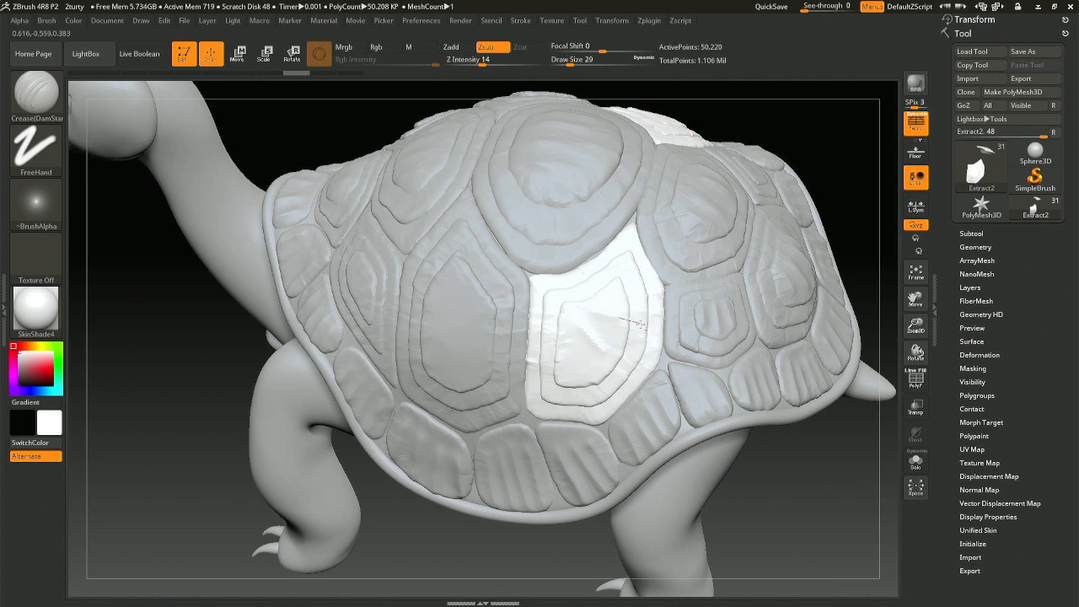
left_click_drag(644, 329, 647, 330)
mouse_move(612, 344)
right_mouse_down()
mouse_move(618, 315)
mouse_move(613, 332)
mouse_move(579, 331)
mouse_move(577, 353)
right_mouse_up()
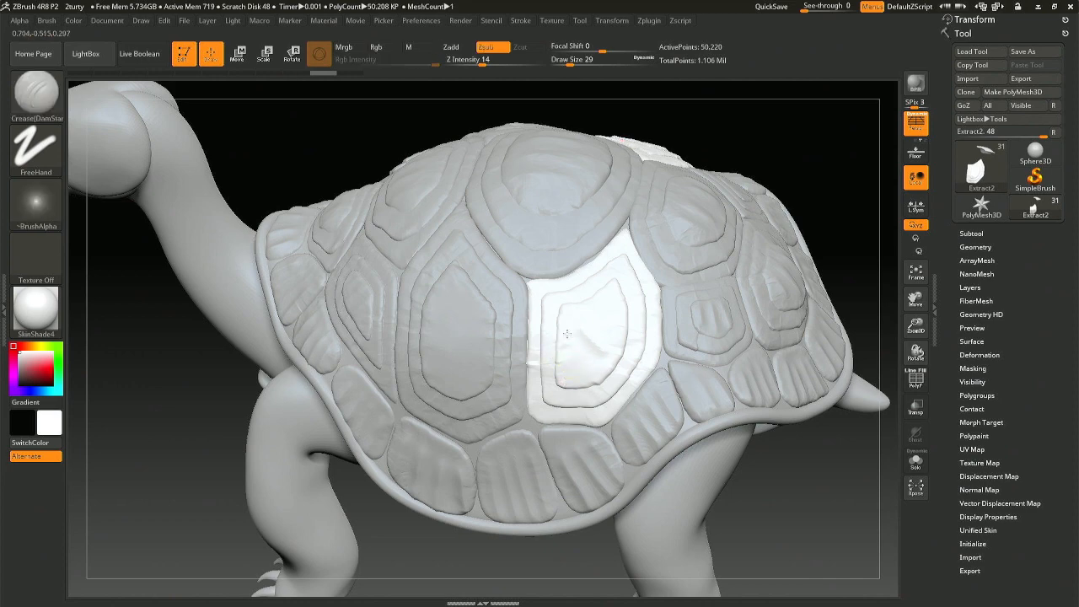
left_click_drag(578, 399, 580, 406)
right_click_drag(587, 311, 560, 322)
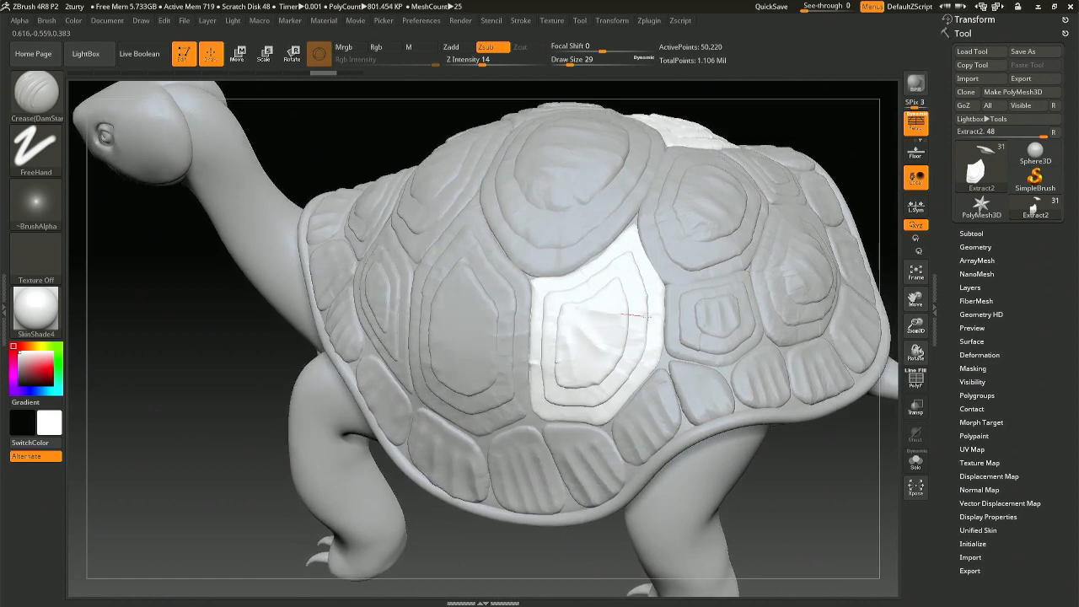
Step: Try a steep crease down the front part of the inner plate and a diagonal one across its middle
mouse_move(589, 346)
right_mouse_down()
mouse_move(589, 363)
mouse_move(563, 354)
mouse_move(597, 366)
right_mouse_up()
right_click_drag(579, 328, 568, 331)
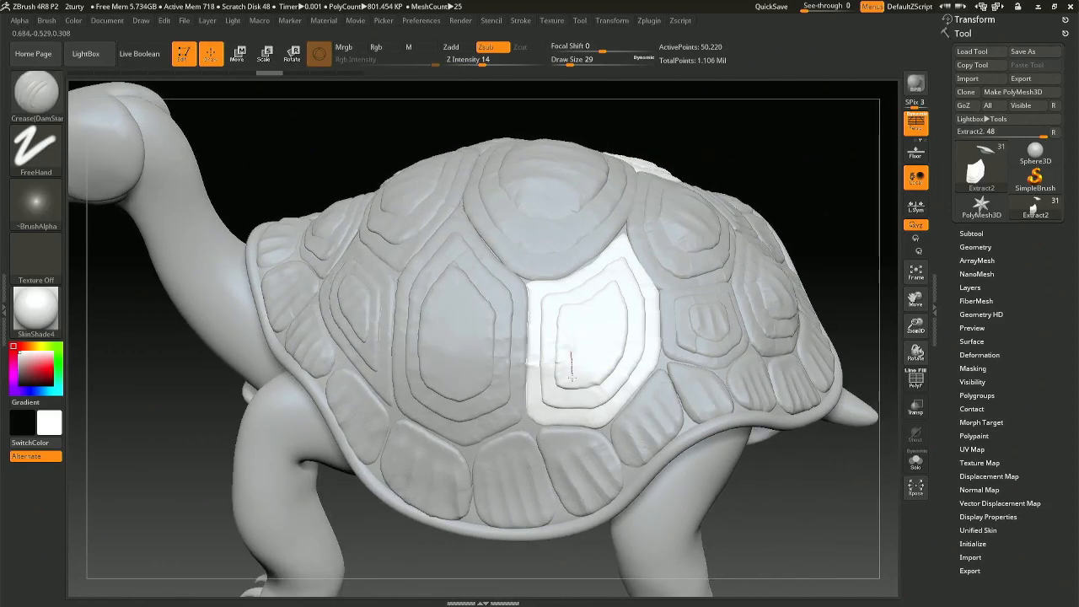
right_click_drag(572, 397, 598, 312)
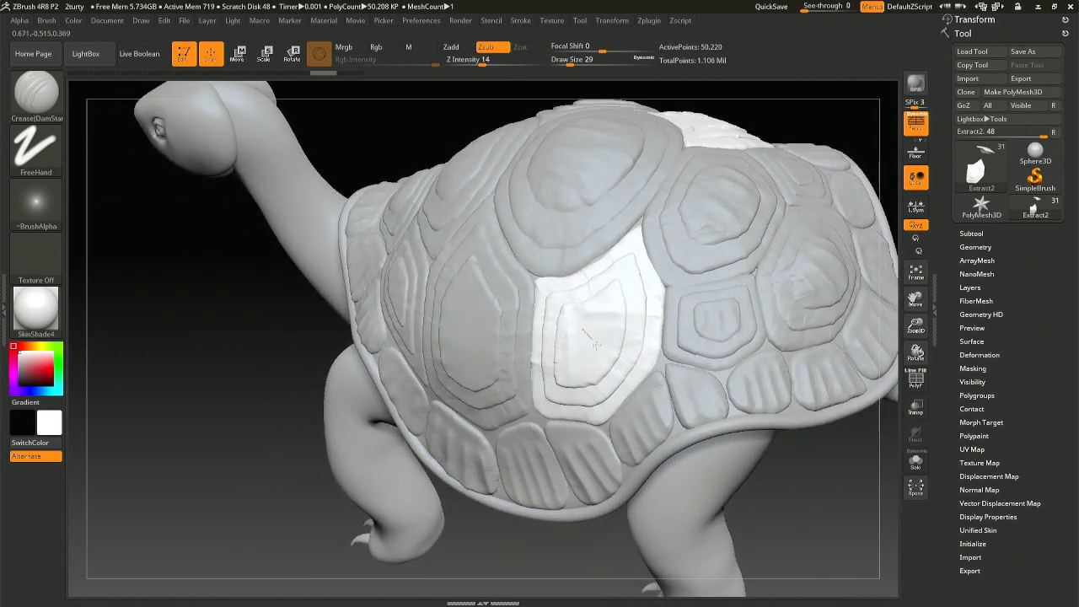
right_click_drag(619, 366, 682, 366)
mouse_move(645, 397)
right_mouse_down()
mouse_move(624, 389)
mouse_move(645, 429)
right_mouse_up()
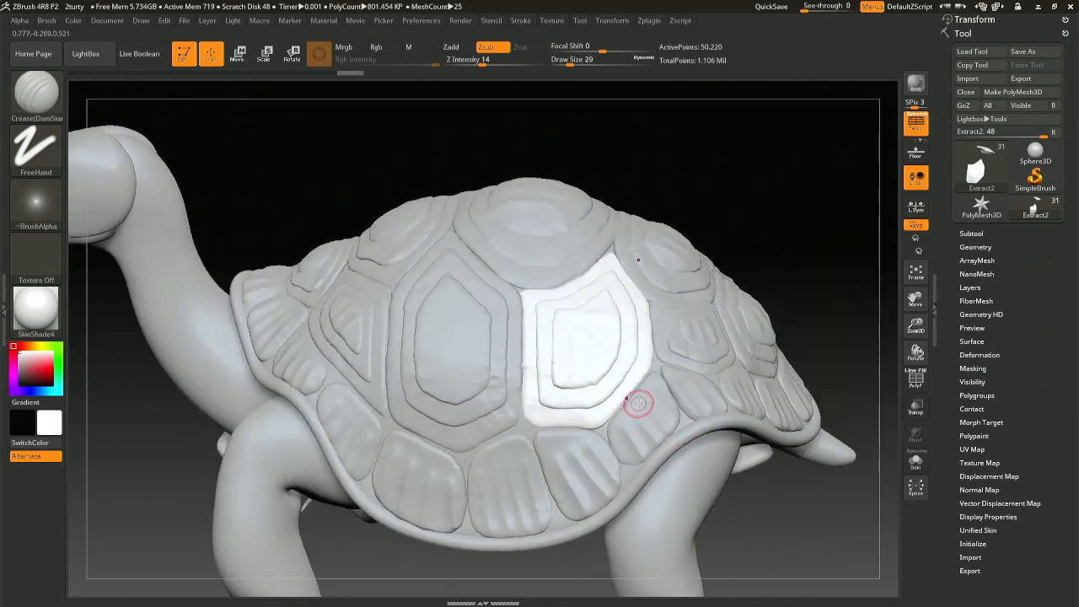
Step: Undo the trial creases and try another fan reaching the inner plate's lower rear edge
key("ctrl")
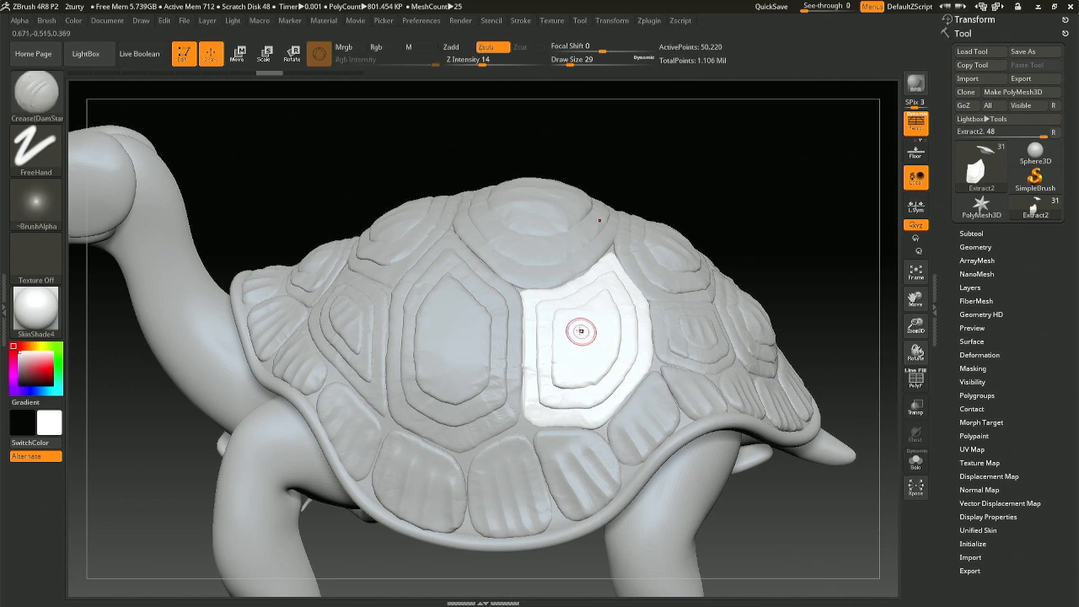
left_click_drag(620, 364, 626, 370)
mouse_move(616, 453)
right_mouse_down("ctrl")
mouse_move(539, 325)
mouse_move(549, 337)
mouse_move(541, 342)
mouse_move(525, 329)
mouse_move(614, 364)
mouse_move(455, 356)
mouse_move(441, 397)
mouse_move(581, 404)
mouse_move(611, 352)
mouse_move(560, 356)
right_mouse_up("ctrl")
key("ctrl")
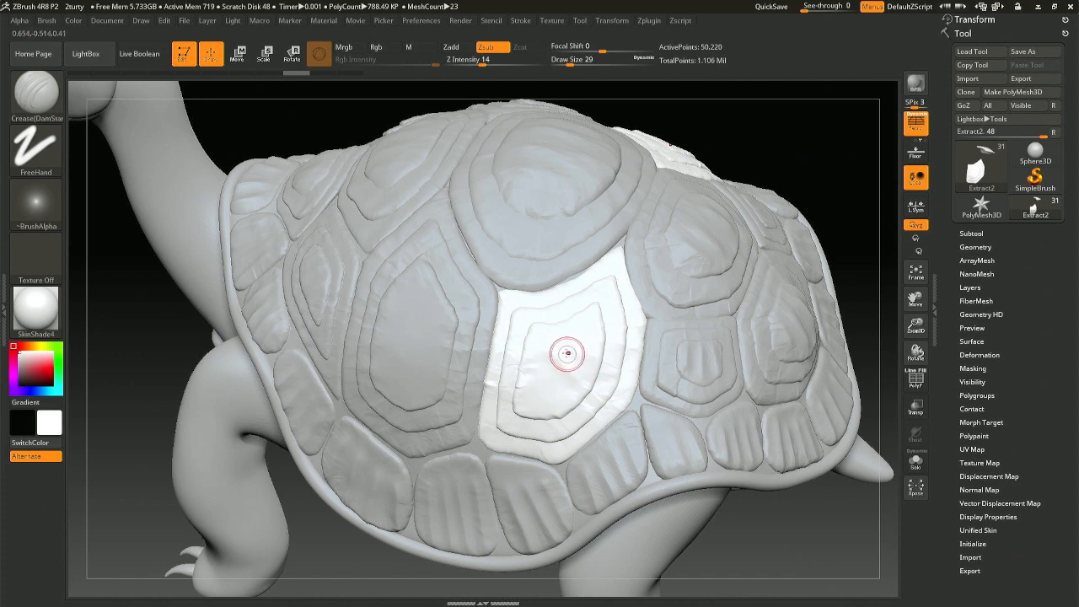
mouse_move(551, 349)
right_mouse_down("alt")
mouse_move(559, 373)
mouse_move(551, 328)
right_mouse_up("alt")
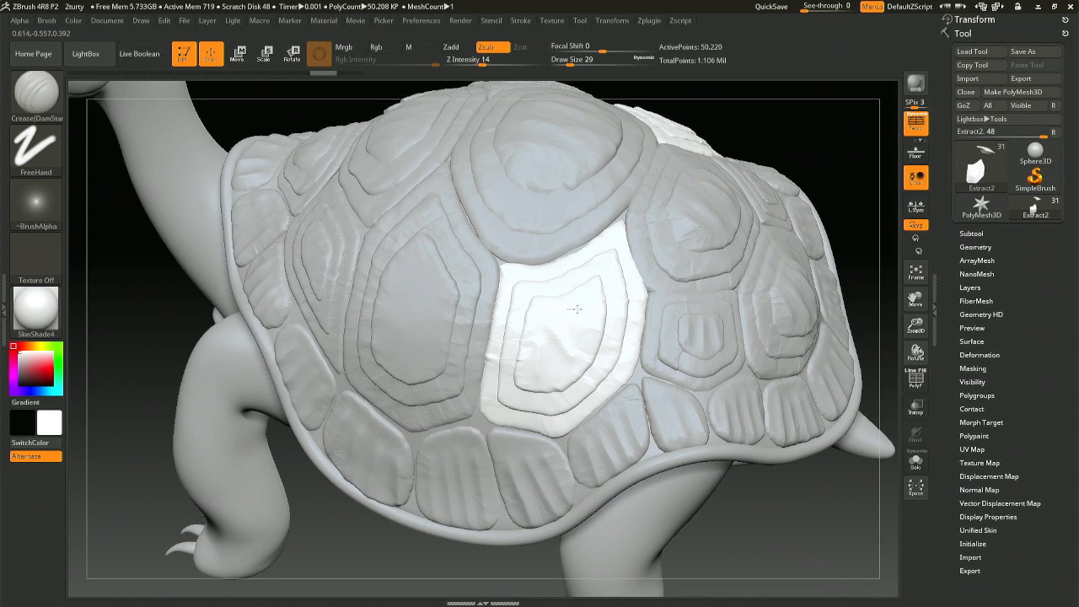
Step: Try an upper crease toward the rear edge, review the fan in side view, and undo its strokes
left_click_drag(620, 319, 622, 319)
right_click_drag(600, 348, 613, 381)
key("ctrl+z")
key("ctrl+z")
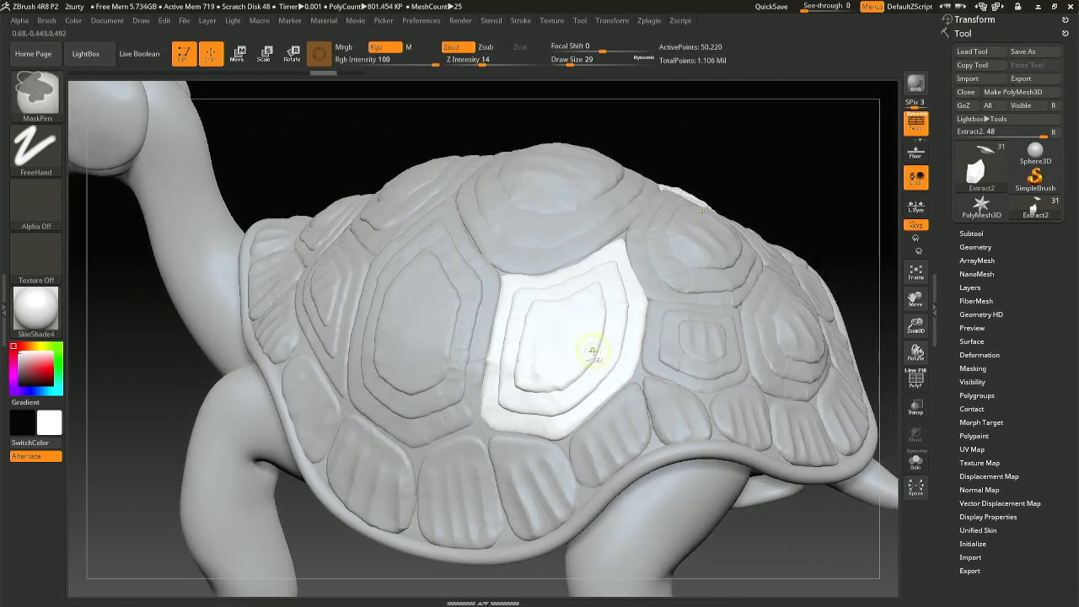
key("ctrl+z")
key("ctrl+z")
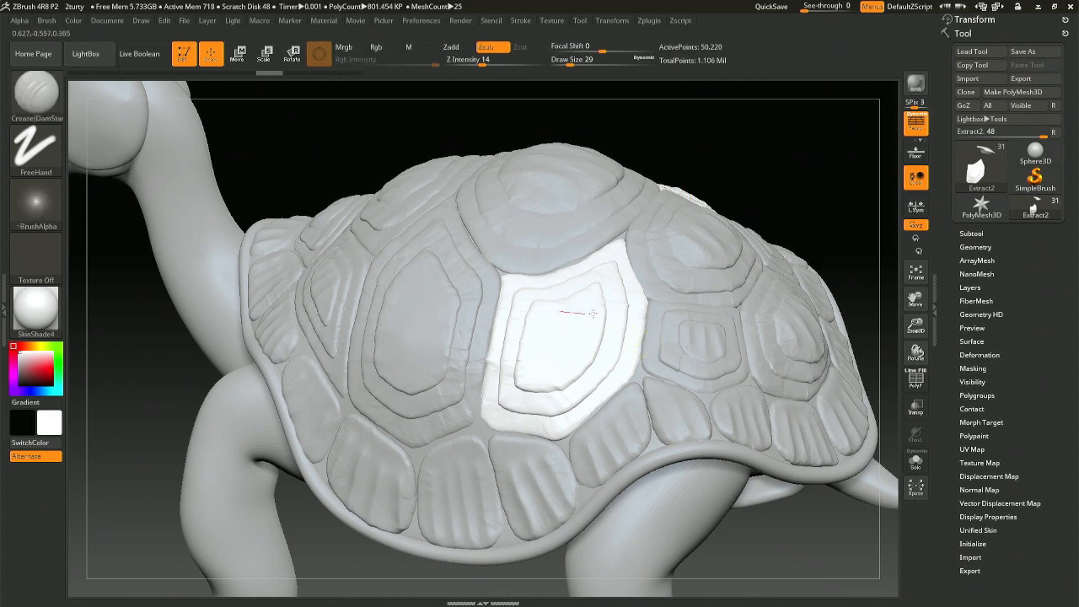
Step: Try a single nearly horizontal crease across the upper part of the inner plate and undo it
left_click_drag(618, 321, 619, 322)
mouse_move(542, 328)
right_mouse_down()
mouse_move(537, 354)
mouse_move(565, 316)
right_mouse_up()
key("ctrl+z")
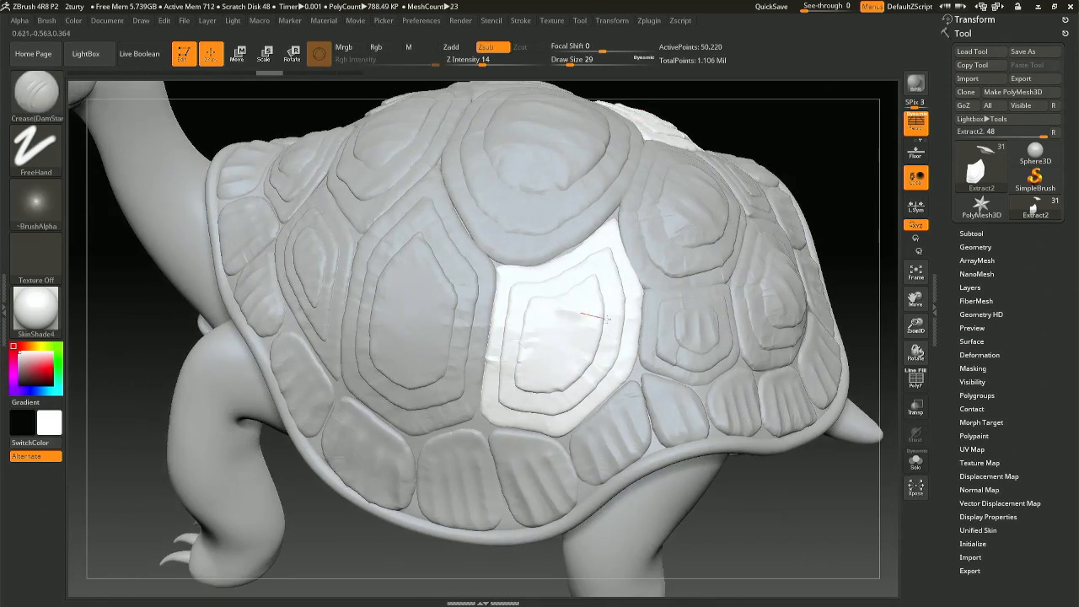
Step: Try a fan working from the upper rear edge to the lower front corner and the lower rear, and undo it
left_click_drag(616, 323, 619, 323)
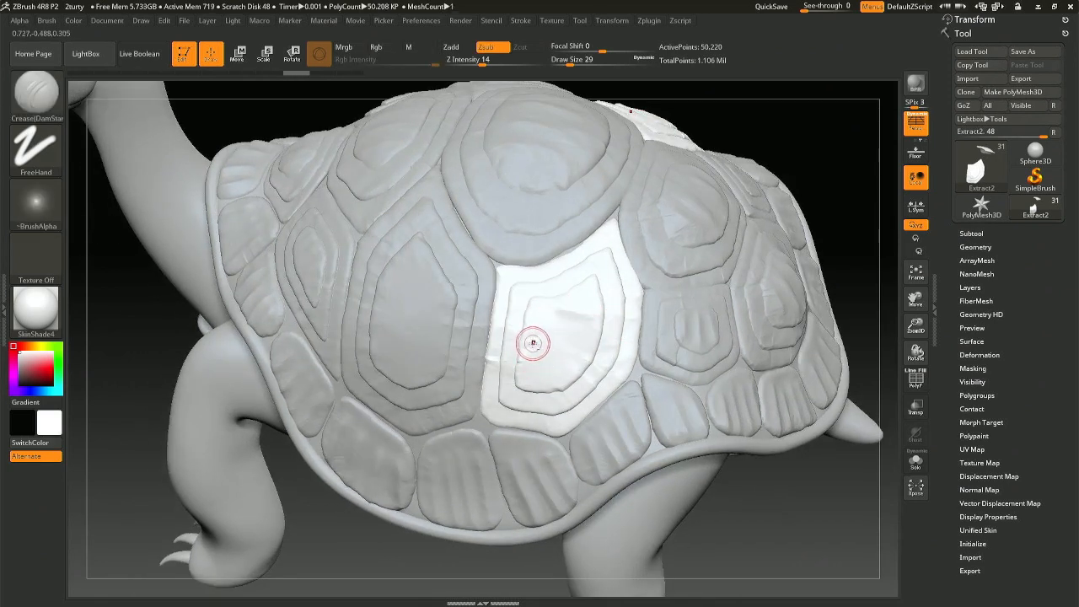
left_click_drag(534, 342, 534, 342)
left_click_drag(532, 389, 532, 390)
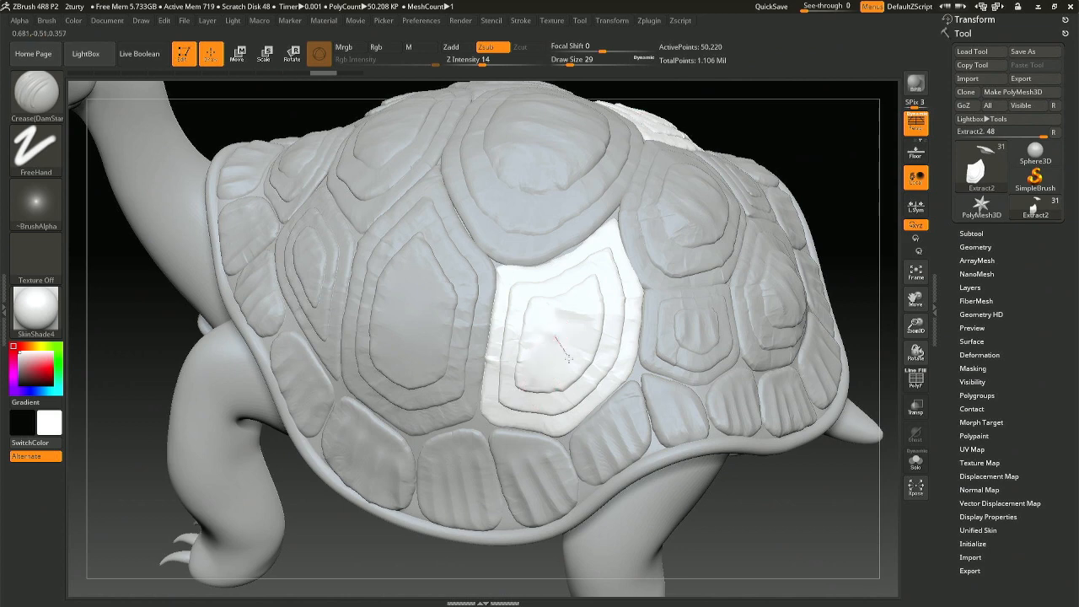
left_click_drag(583, 376, 584, 377)
mouse_move(536, 365)
right_mouse_down()
mouse_move(578, 373)
mouse_move(520, 383)
right_mouse_up()
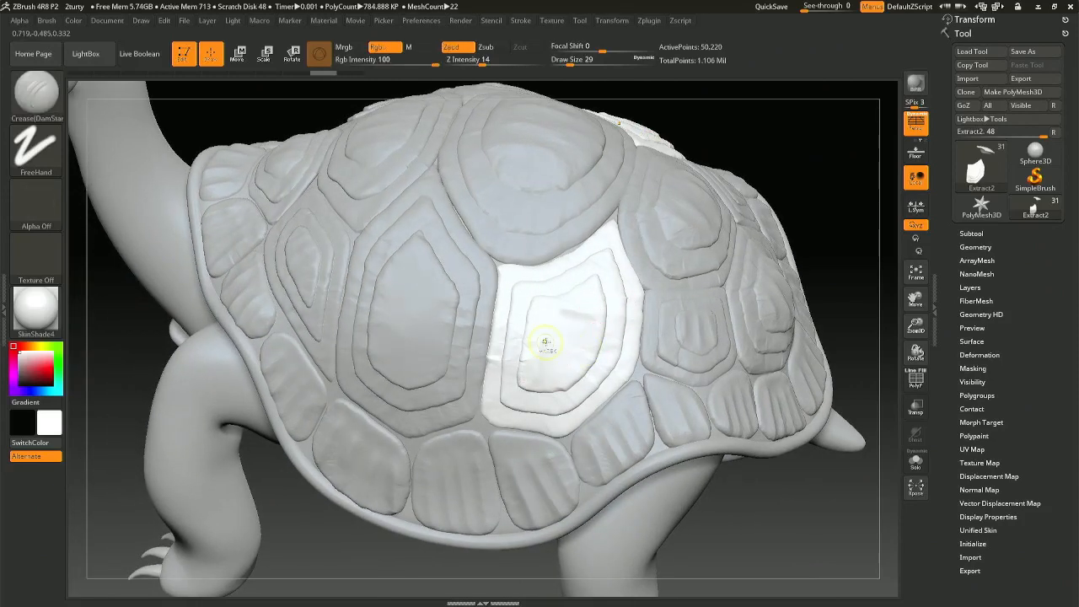
key("ctrl+z")
key("ctrl+z")
key("ctrl+z")
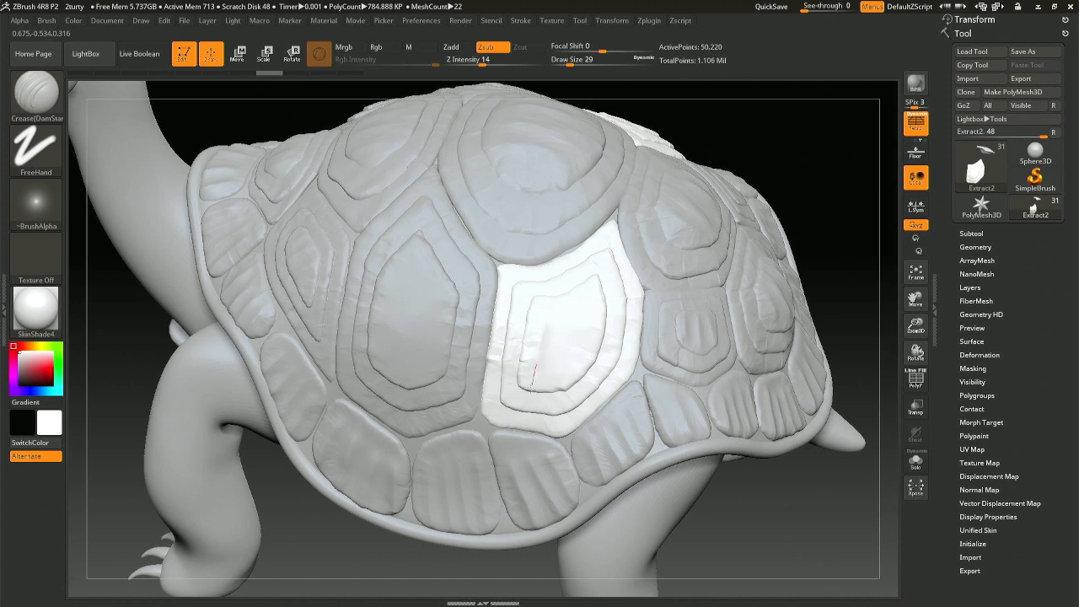
Step: Try a steep crease to the lower front corner, one to the upper rear edge and one between them, and undo them
left_click_drag(530, 390, 532, 386)
left_click_drag(562, 307, 623, 317)
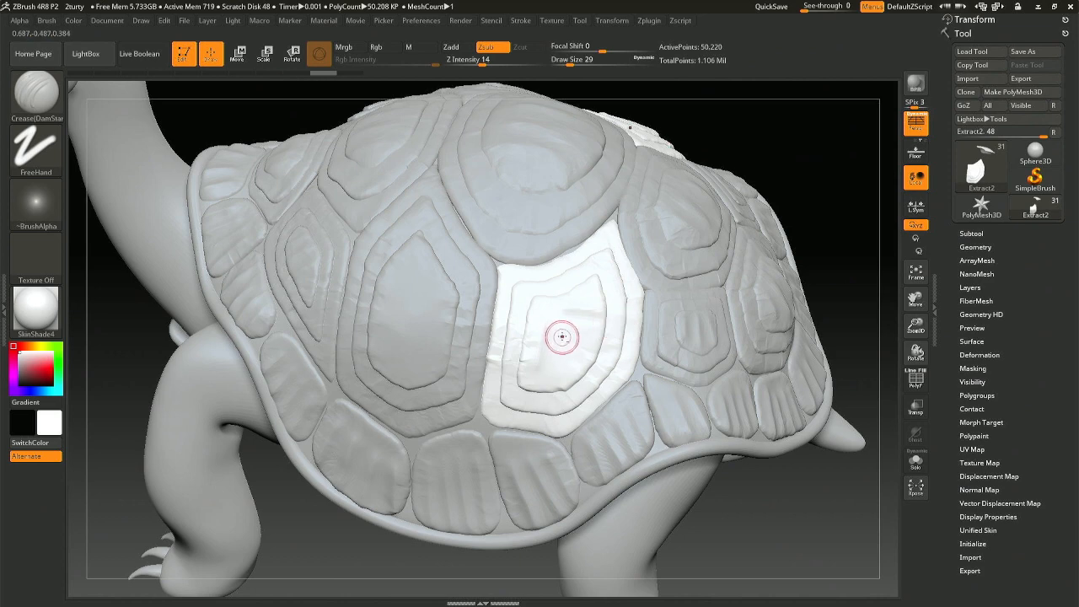
left_click_drag(592, 383, 593, 379)
mouse_move(586, 341)
right_mouse_down()
mouse_move(615, 346)
mouse_move(602, 337)
right_mouse_up()
key("ctrl+z")
key("ctrl+z")
key("ctrl+z")
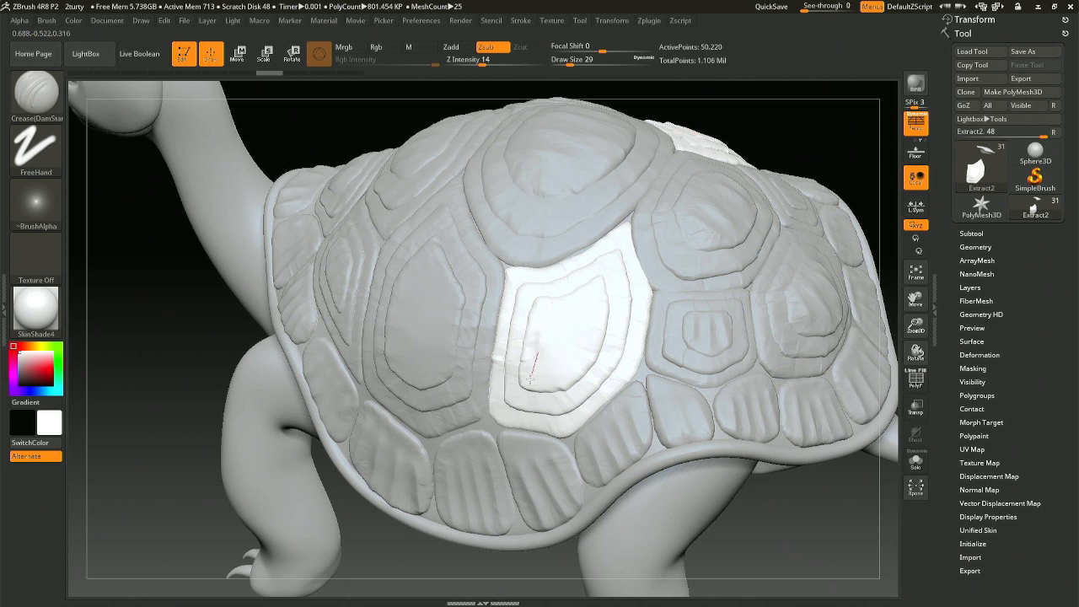
Step: Retry the steep front crease and the diagonals toward the rear edge, check the fan from the side, and undo it
mouse_move(532, 383)
left_mouse_down()
mouse_move(570, 333)
mouse_move(599, 343)
left_mouse_up()
key("ctrl+z")
left_click_drag(565, 309, 612, 347)
right_click_drag(589, 357, 647, 361)
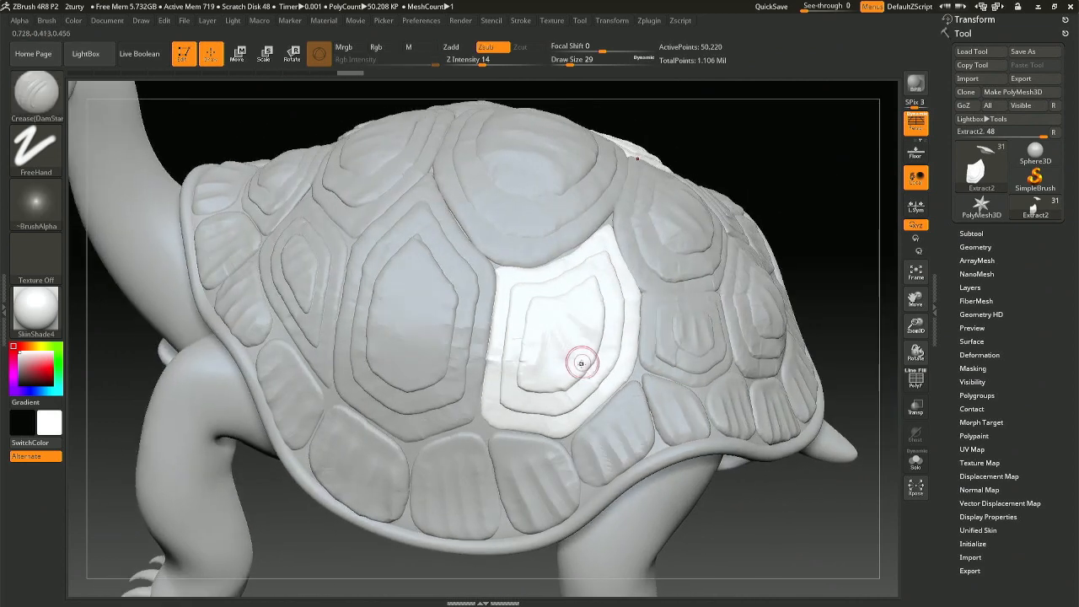
key("ctrl+z")
key("ctrl+z")
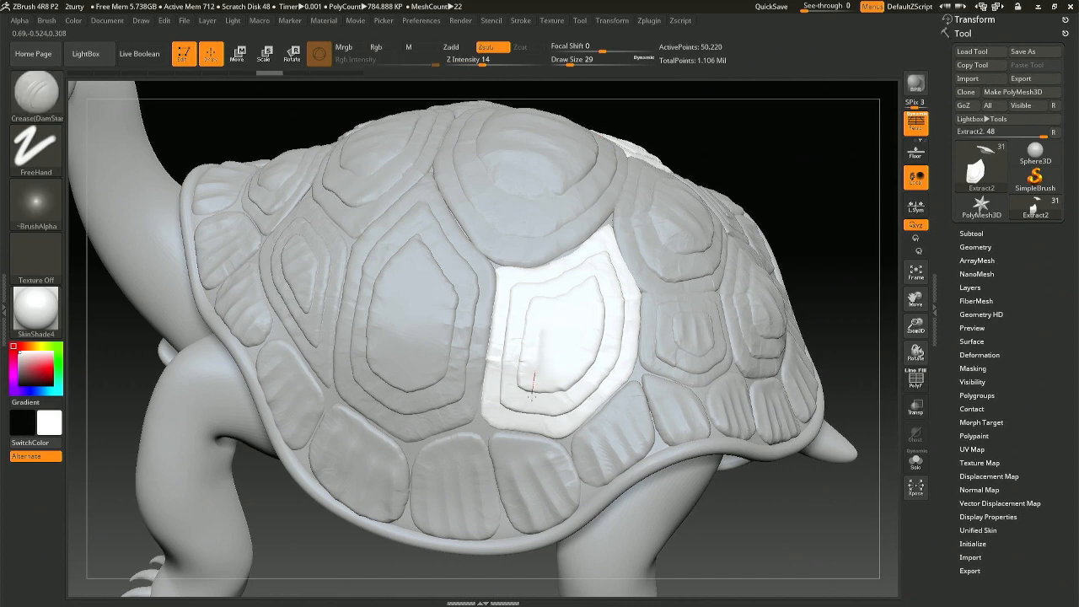
Step: Try further crease fans ending at the inner plate's lower rear edge, inspect them closely, and undo the strokes
right_click_drag(551, 337, 581, 313)
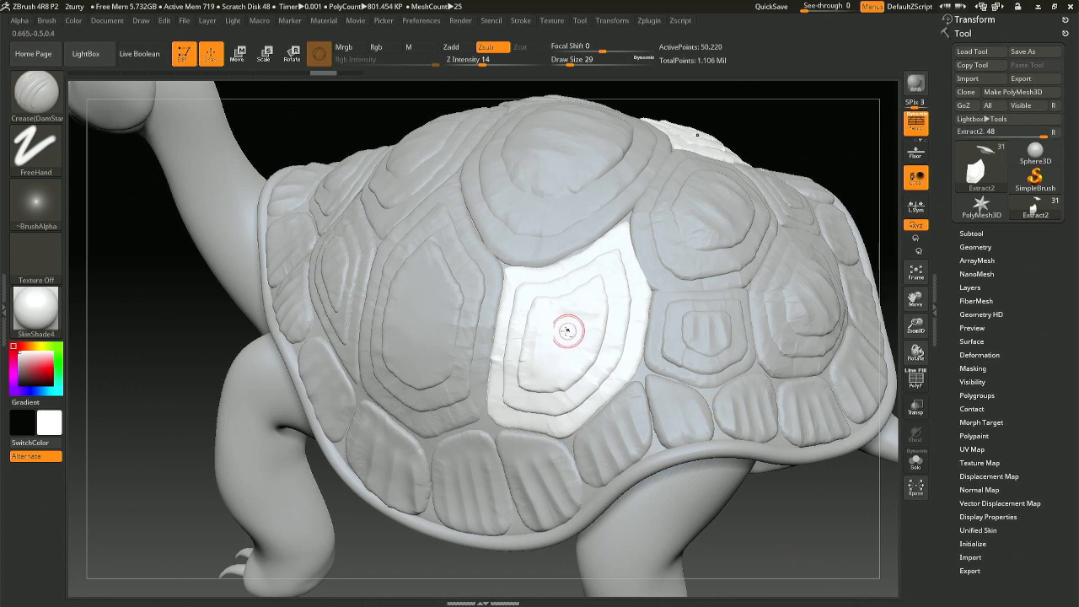
left_click_drag(585, 380, 587, 382)
mouse_move(559, 366)
right_mouse_down()
mouse_move(581, 360)
mouse_move(558, 357)
mouse_move(573, 356)
right_mouse_up()
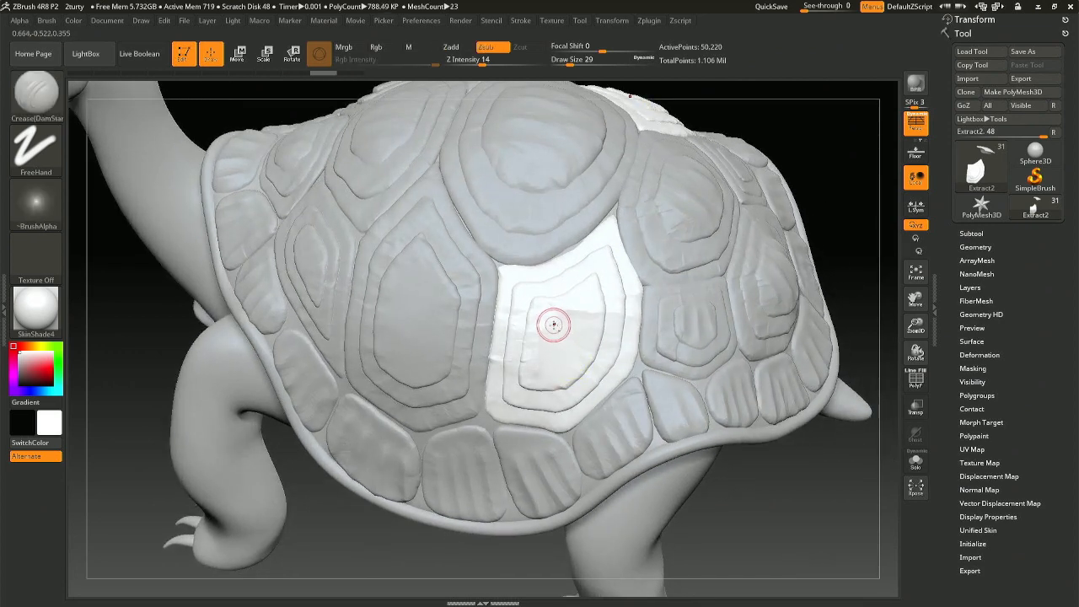
left_click_drag(588, 375, 585, 376)
mouse_move(585, 376)
right_mouse_down()
mouse_move(566, 330)
mouse_move(582, 335)
right_mouse_up()
mouse_move(708, 457)
right_mouse_down("ctrl")
mouse_move(691, 419)
mouse_move(688, 337)
right_mouse_up("ctrl")
mouse_move(633, 395)
right_mouse_down()
mouse_move(577, 375)
mouse_move(638, 437)
right_mouse_up()
key("ctrl+z")
key("ctrl+z")
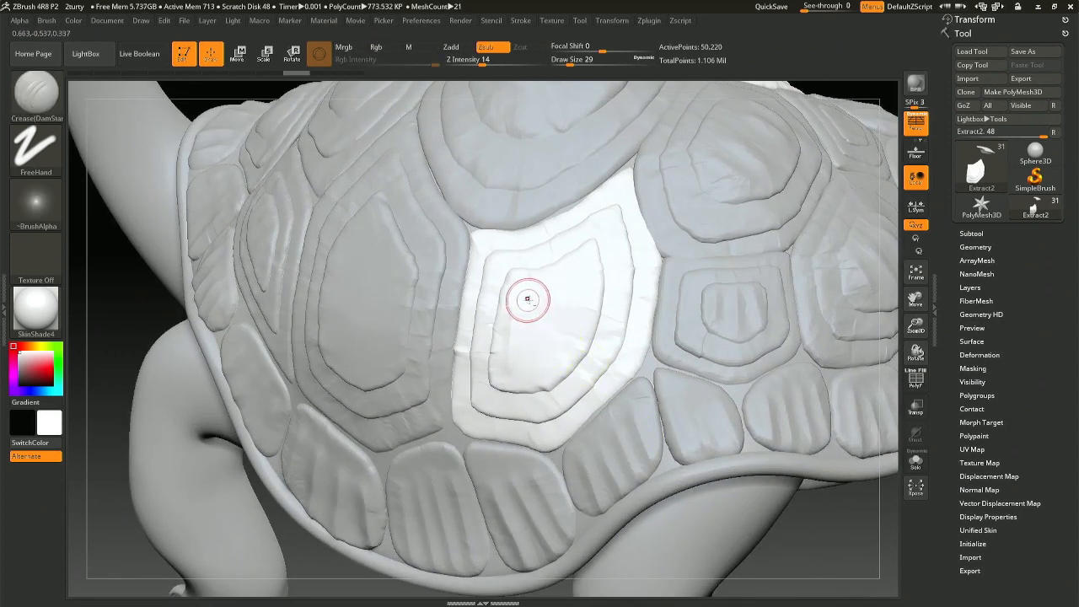
Step: Carve a fan of creases across the five-sided scute's inner plate, redoing the uppermost one toward the rear edge
left_click_drag(568, 364, 570, 361)
mouse_move(569, 361)
right_mouse_down()
mouse_move(581, 301)
mouse_move(549, 284)
right_mouse_up()
left_click_drag(552, 285, 615, 305)
key("ctrl+z")
left_click_drag(552, 284, 601, 296)
right_click_drag(573, 325, 580, 373)
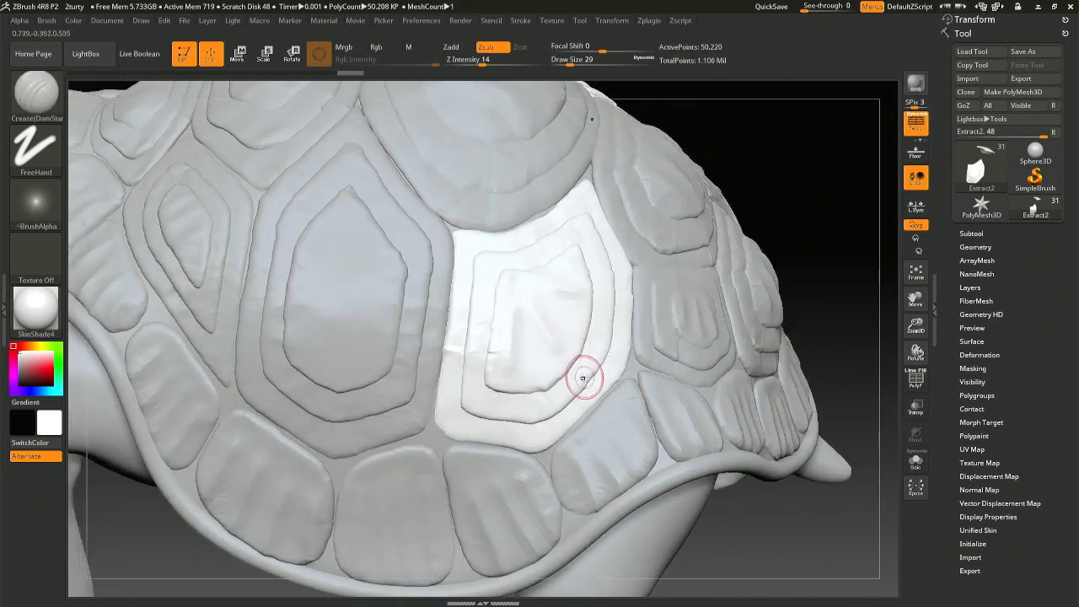
mouse_move(490, 387)
right_mouse_down("ctrl")
mouse_move(455, 328)
mouse_move(419, 347)
right_mouse_up("ctrl")
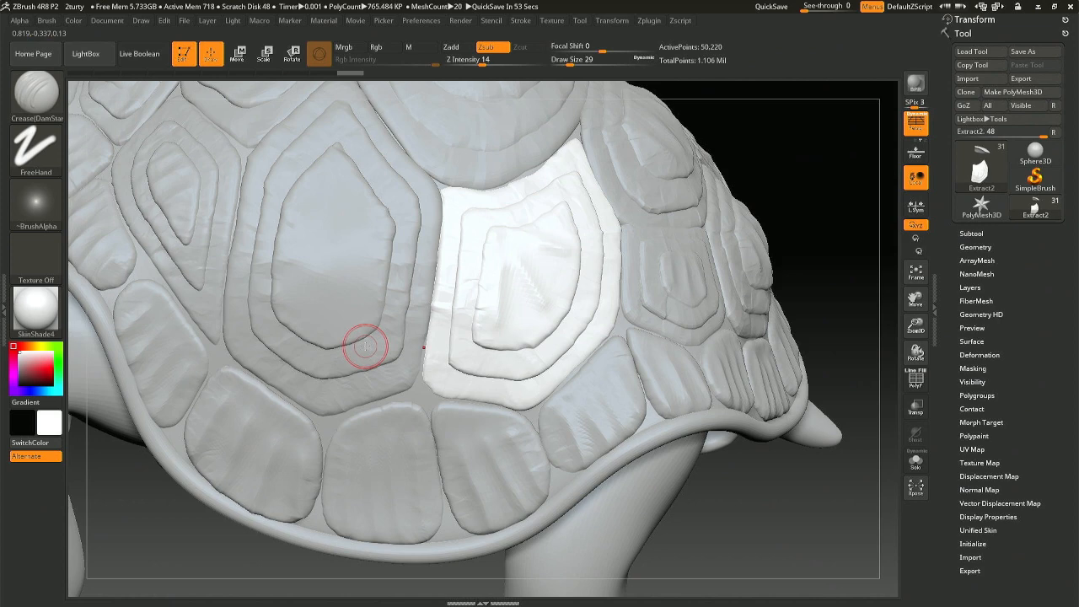
Step: Try extra creases toward the rear and lower edges of the inner plate, between the carved ones, and undo them
mouse_move(369, 386)
right_mouse_down()
mouse_move(406, 375)
mouse_move(364, 325)
mouse_move(430, 294)
mouse_move(476, 255)
mouse_move(488, 270)
right_mouse_up()
right_click_drag(569, 266, 492, 207, "ctrl")
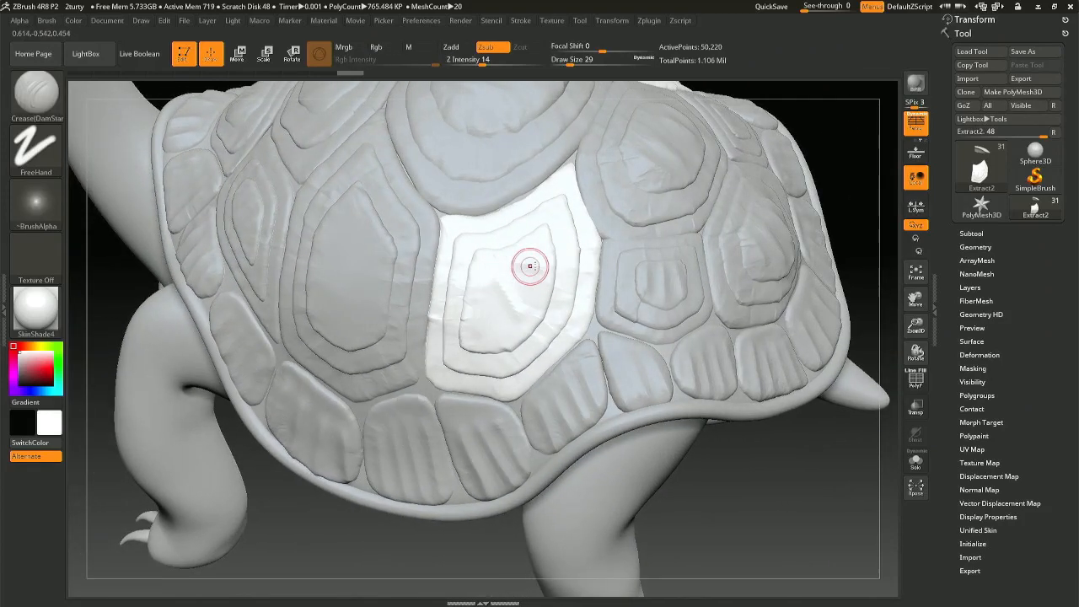
mouse_move(512, 263)
left_mouse_down()
mouse_move(536, 269)
mouse_move(552, 294)
left_mouse_up()
right_click_drag(552, 294, 544, 321)
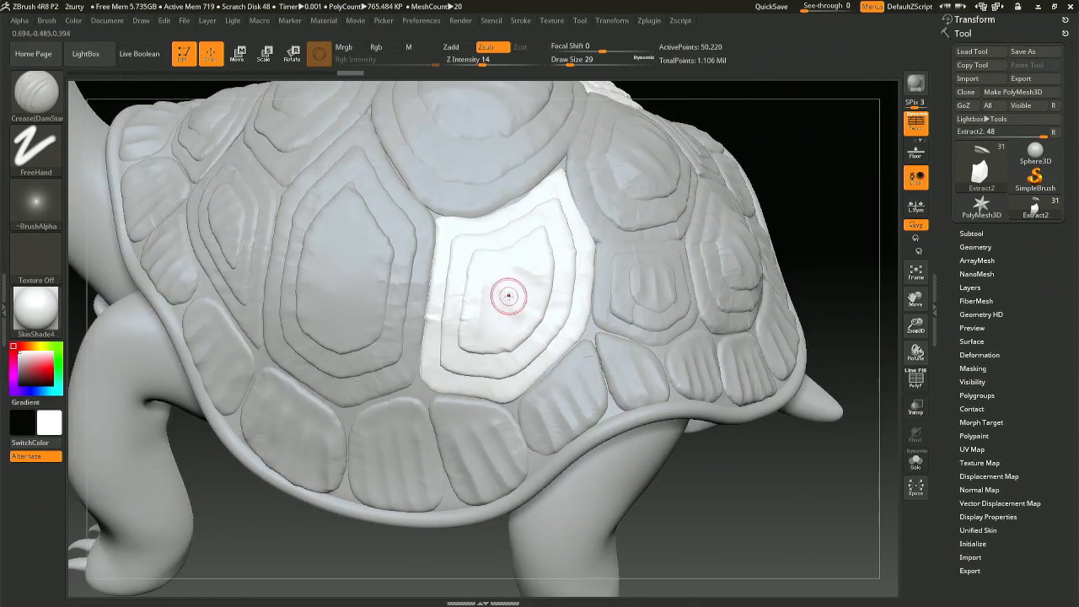
key("ctrl")
key("ctrl+z")
key("ctrl+z")
left_click_drag(523, 343, 525, 346)
key("ctrl+z")
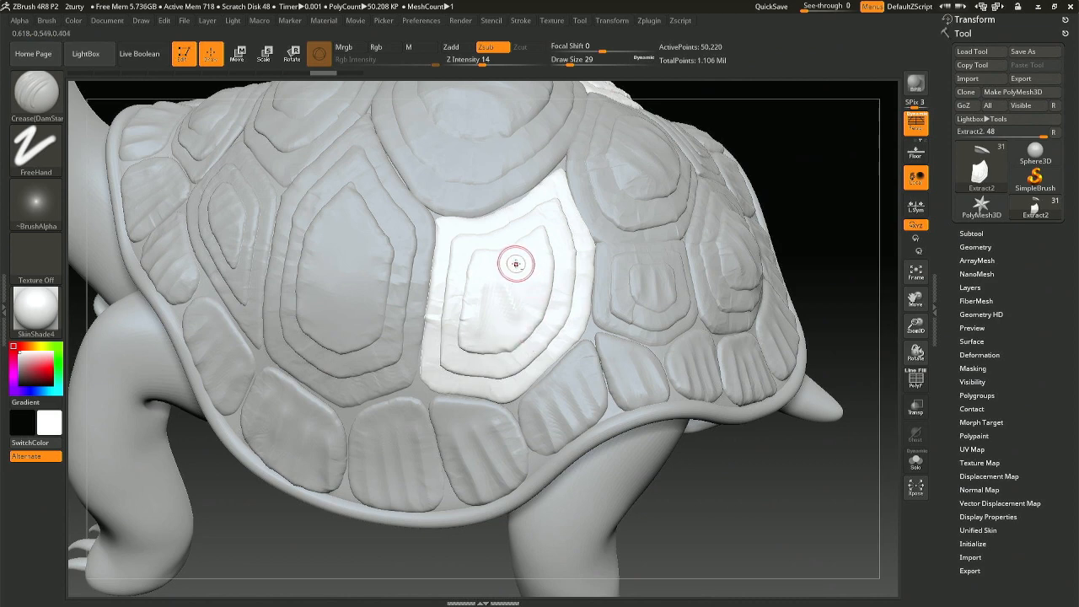
Step: Add more creases from the upper inner plate toward its rear edge and check them on the whole turtle
left_click_drag(563, 300, 556, 313)
mouse_move(524, 291)
right_mouse_down()
mouse_move(556, 291)
mouse_move(543, 285)
right_mouse_up()
left_click_drag(559, 290, 559, 291)
mouse_move(561, 320)
right_mouse_down()
mouse_move(527, 312)
mouse_move(513, 291)
mouse_move(524, 347)
mouse_move(618, 335)
right_mouse_up()
Step: Activate the tall scute just in front of the five-sided one and isolate its inner plate
left_click(516, 302, "alt")
right_click_drag(515, 302, 520, 308)
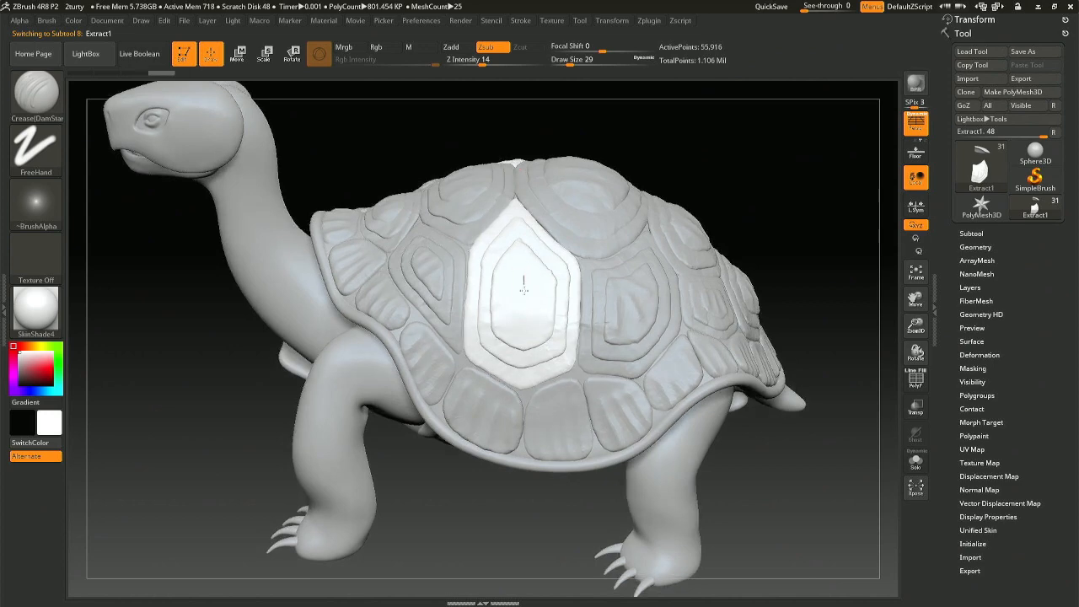
mouse_move(512, 290)
right_mouse_down()
mouse_move(455, 293)
mouse_move(509, 284)
right_mouse_up()
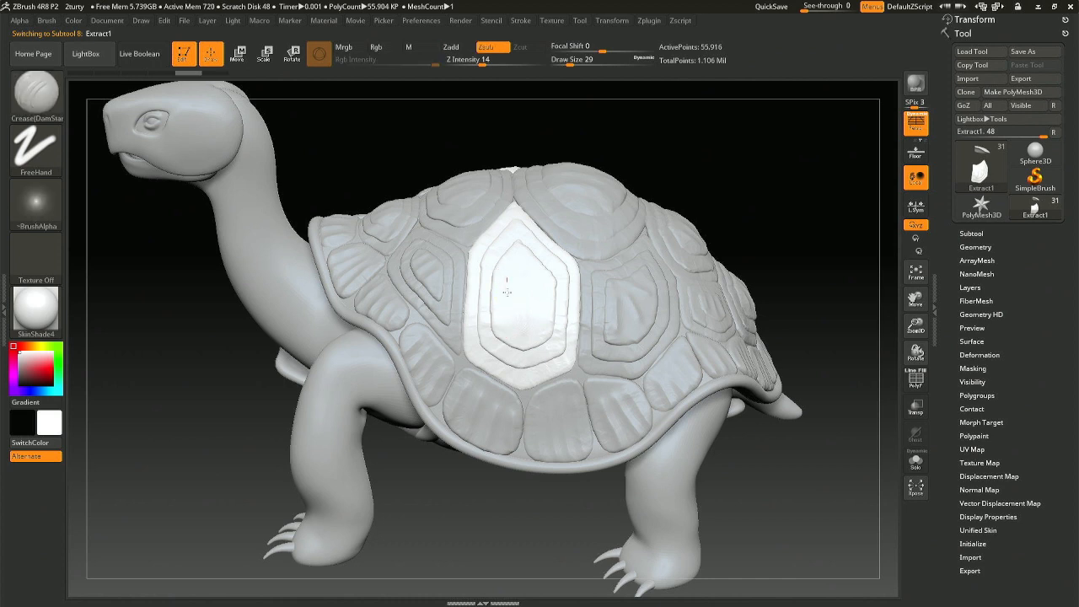
key("ctrl")
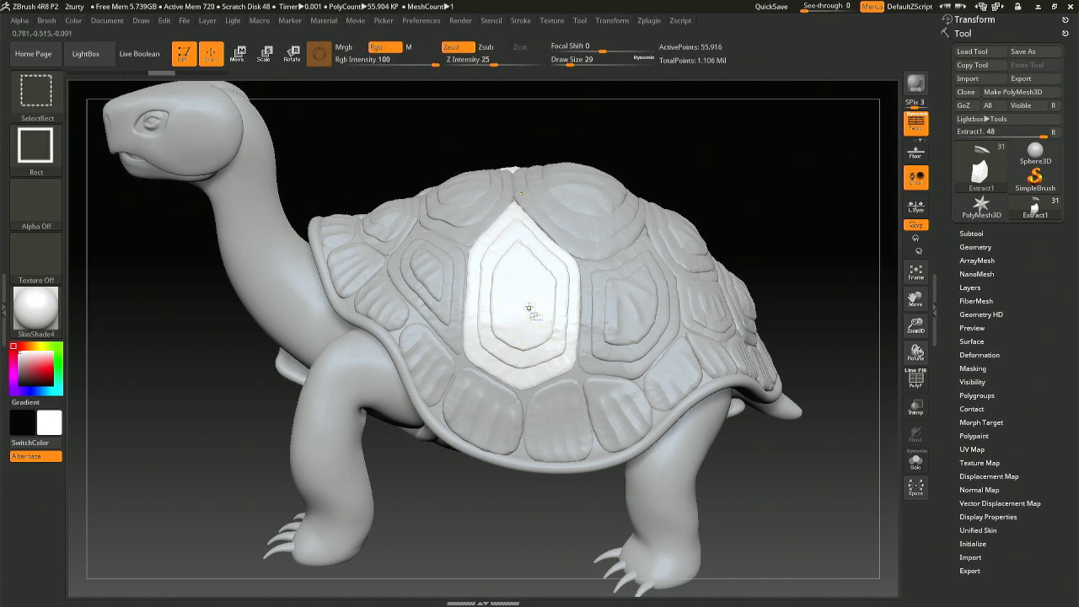
left_click(524, 299, "ctrl+alt")
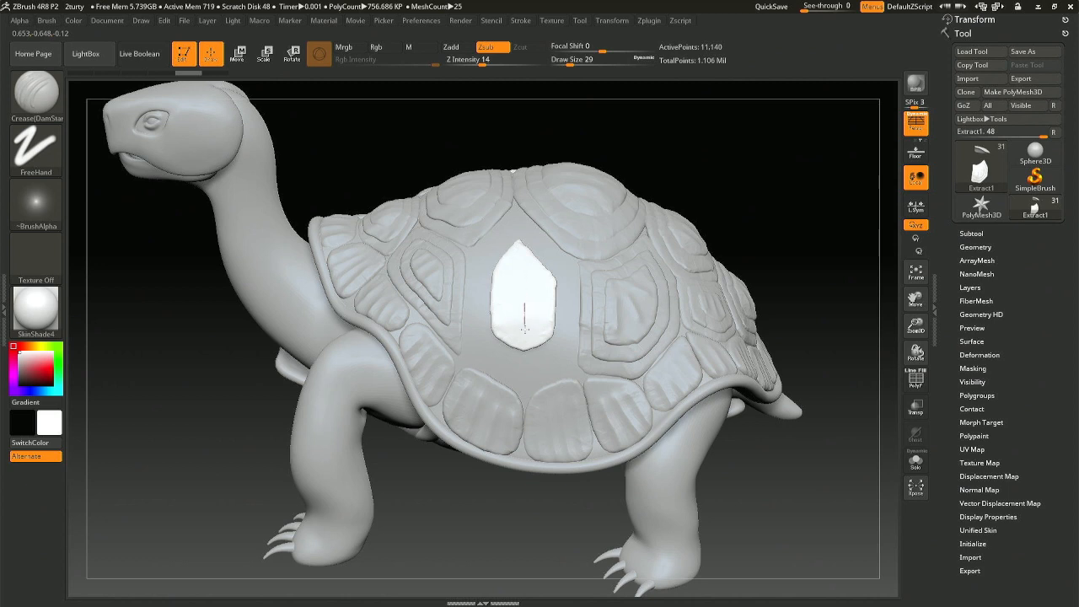
Step: Try vertical creases along the middle of the isolated inner plate and undo them
left_click_drag(525, 355, 525, 358)
key("ctrl+z")
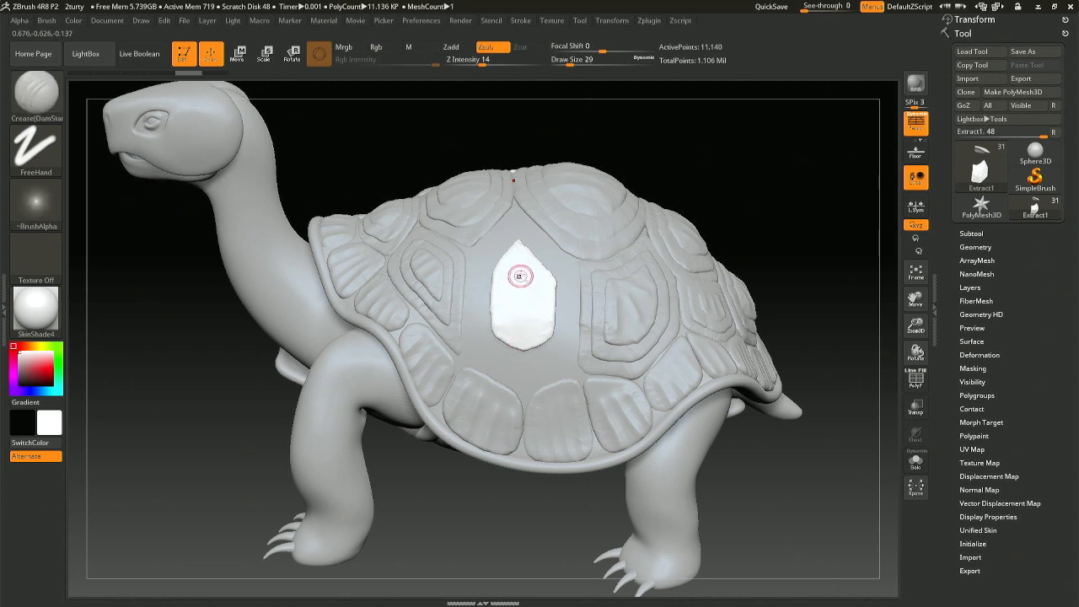
key("ctrl+z")
left_click_drag(523, 313, 516, 272)
key("ctrl+z")
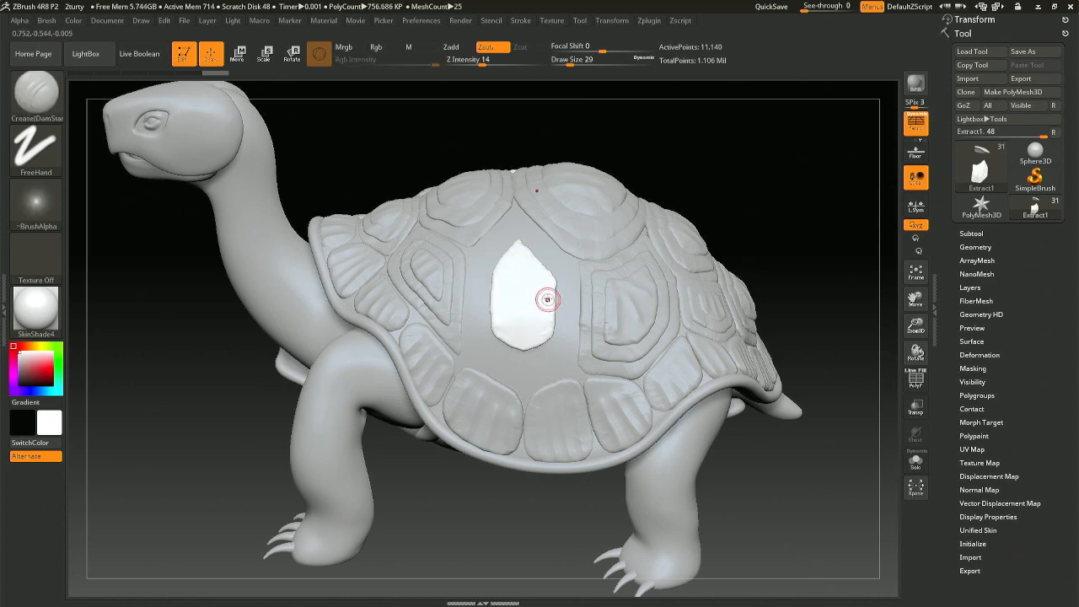
right_click_drag(520, 298, 520, 330)
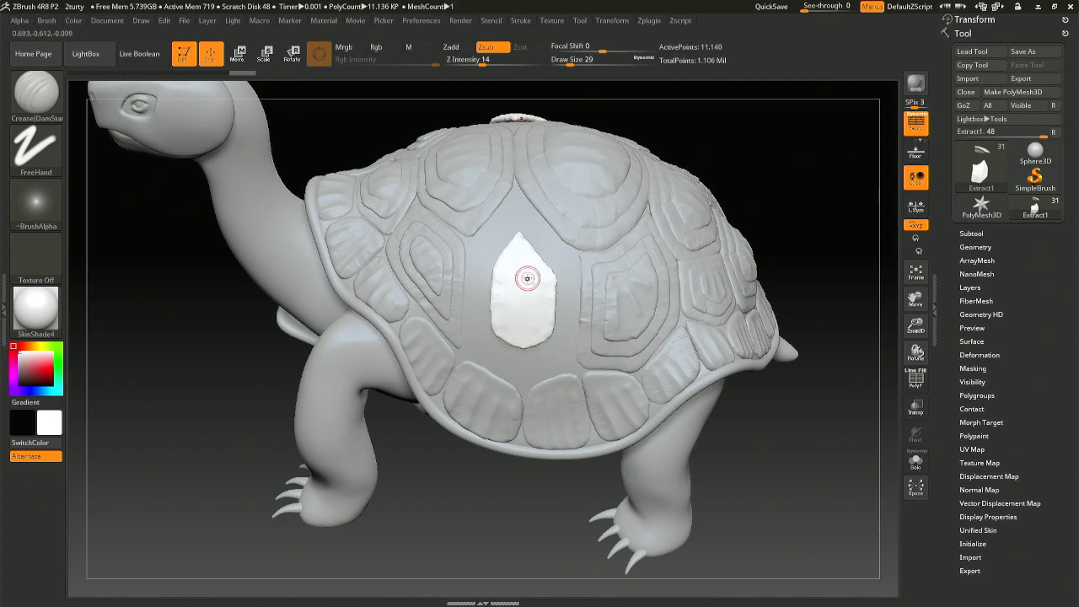
Step: Carve vertical creases into the isolated inner plate and unhide the rest of the tall scute
left_click_drag(523, 345, 523, 351)
mouse_move(522, 351)
right_mouse_down()
mouse_move(447, 344)
mouse_move(506, 321)
right_mouse_up()
left_click(292, 341, "ctrl+shift")
right_click_drag(292, 342, 506, 291)
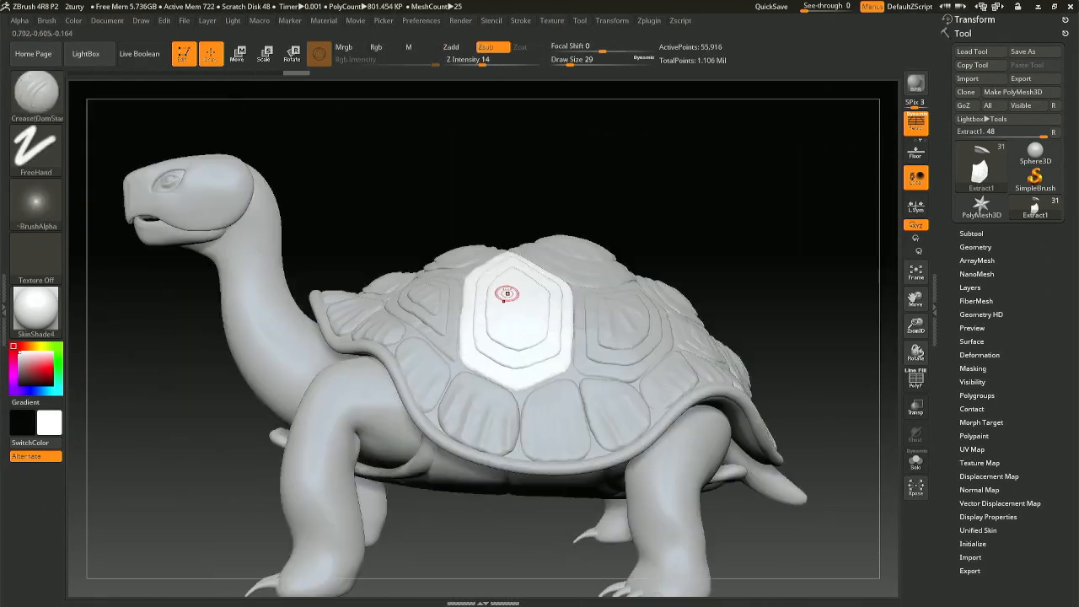
right_click_drag(651, 414, 631, 428)
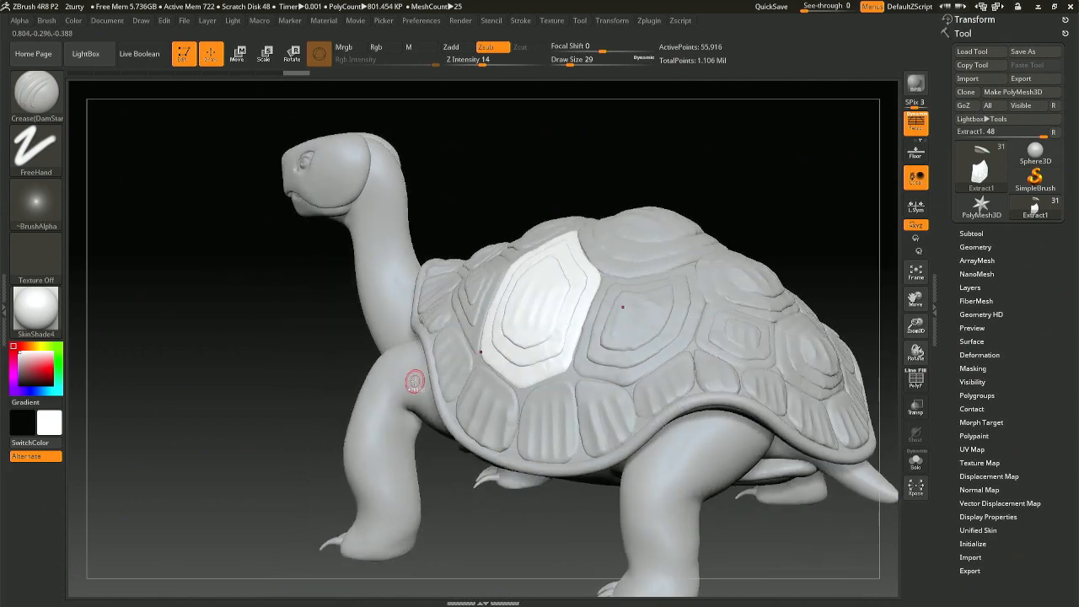
Step: Save the project under its existing file name
key("ctrl+s")
key("Return")
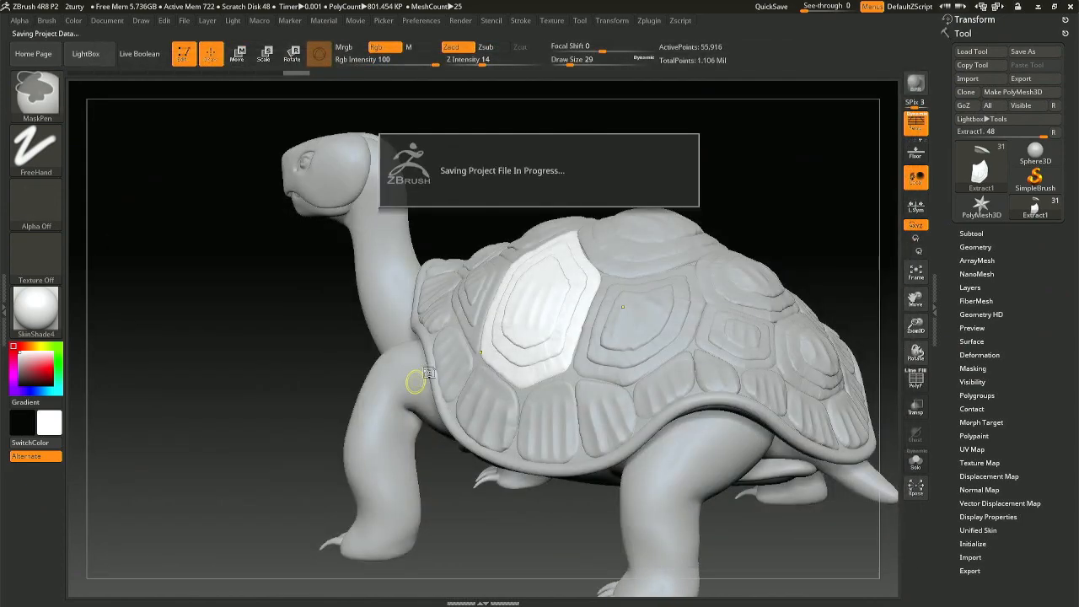
Step: Activate the small five-sided scute on the rear side of the shell and raise it to subdivision level 2, with draw size 83
right_click_drag(451, 341, 521, 336)
mouse_move(543, 289)
right_mouse_down()
mouse_move(556, 297)
mouse_move(542, 308)
right_mouse_up()
mouse_move(600, 336)
right_mouse_down()
mouse_move(584, 353)
mouse_move(573, 335)
right_mouse_up()
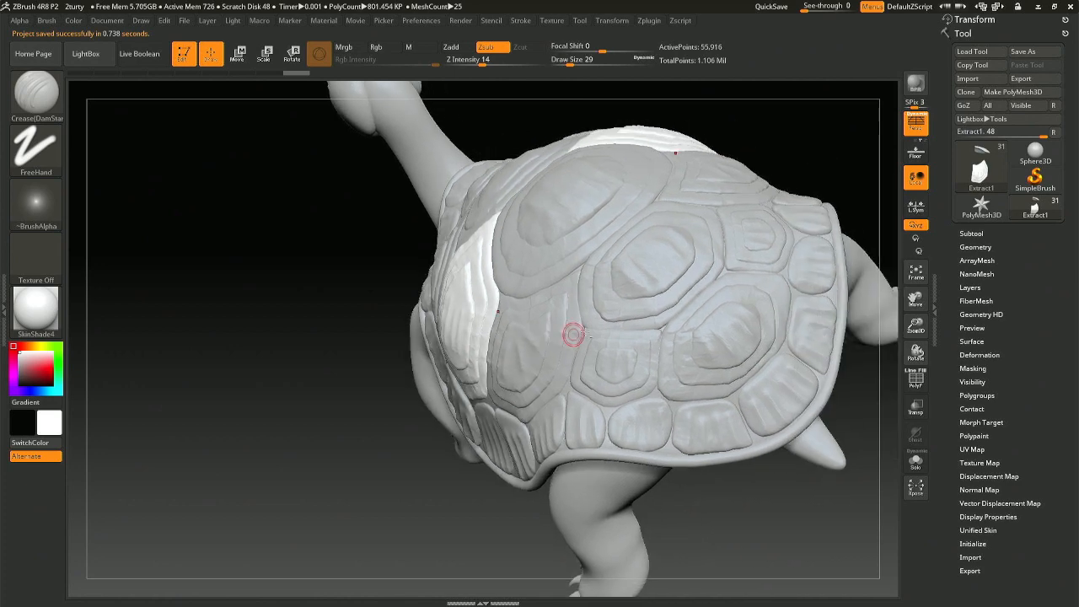
left_click(607, 338, "alt")
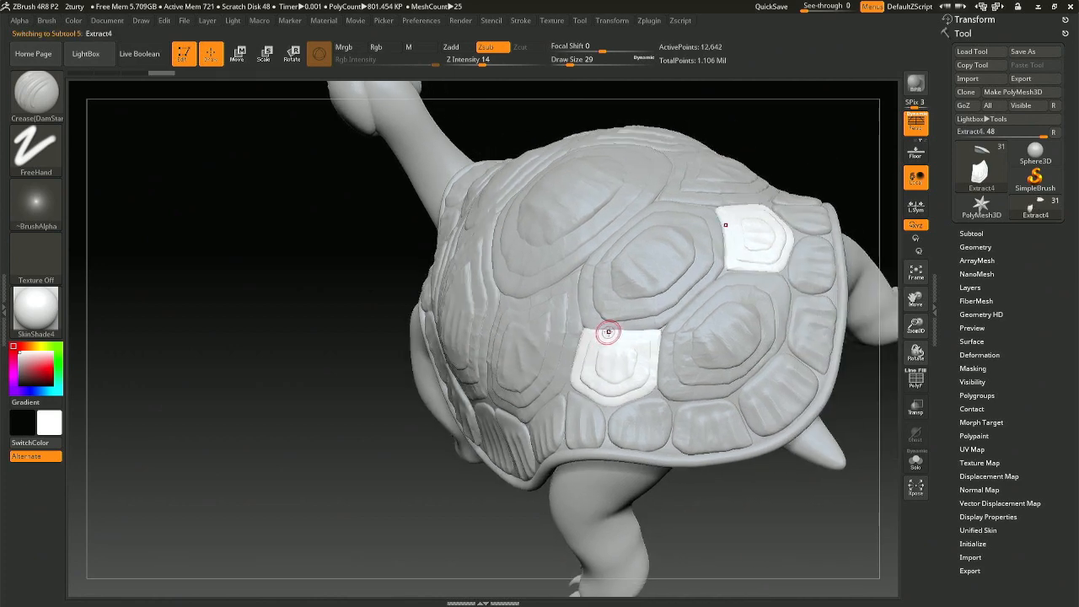
key("space")
left_click_drag(609, 327, 620, 327)
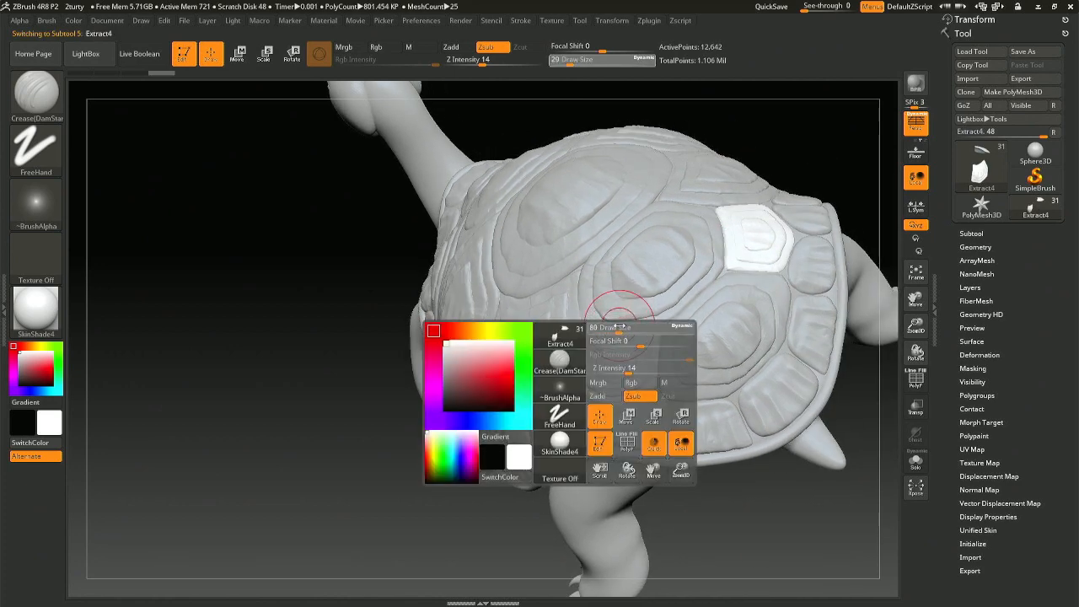
left_click(975, 246)
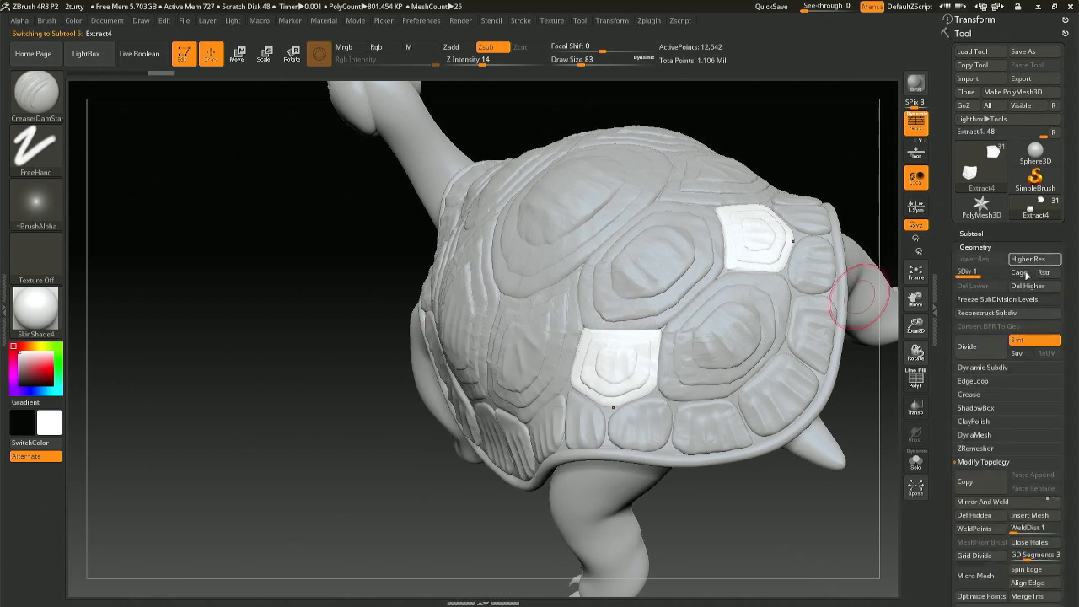
left_click(1027, 263)
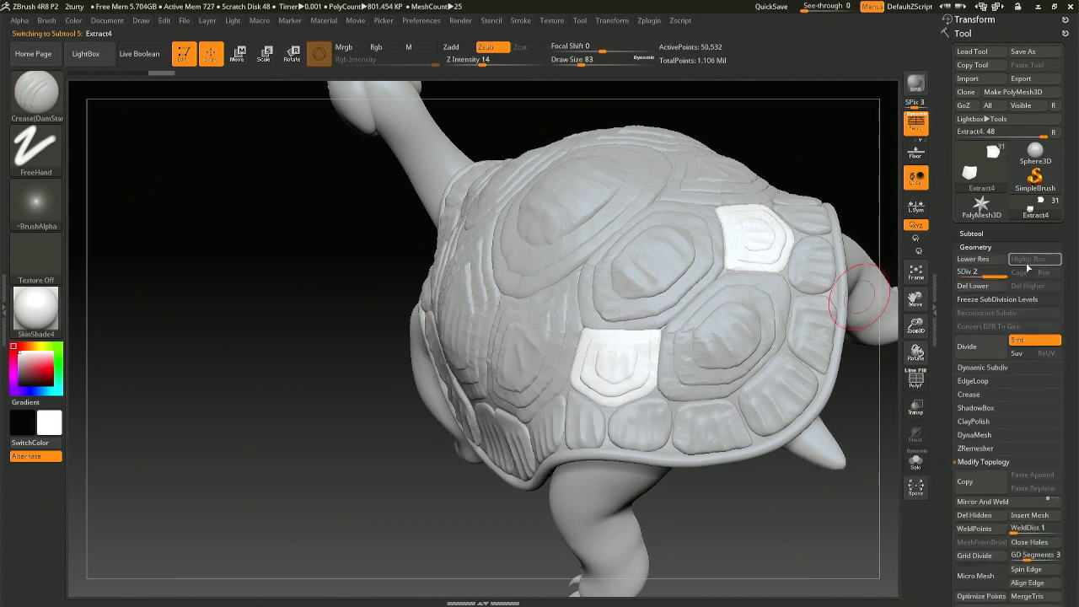
left_click_drag(726, 516, 779, 516)
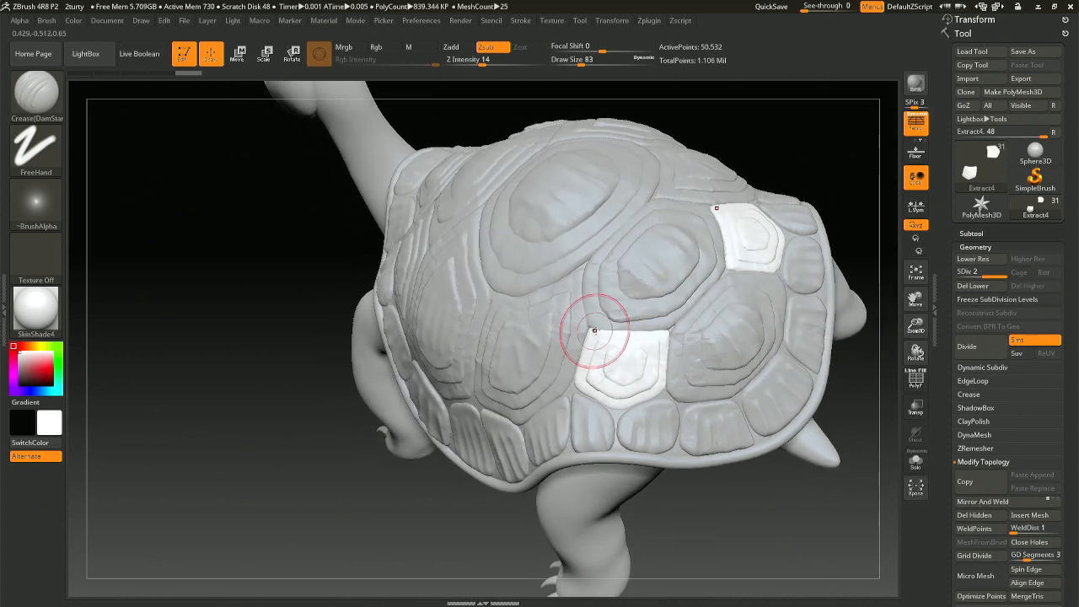
Step: Nudge the upper edge of the small rear scute with the Move brush, keeping the active colour white
key("b")
key("m")
key("v")
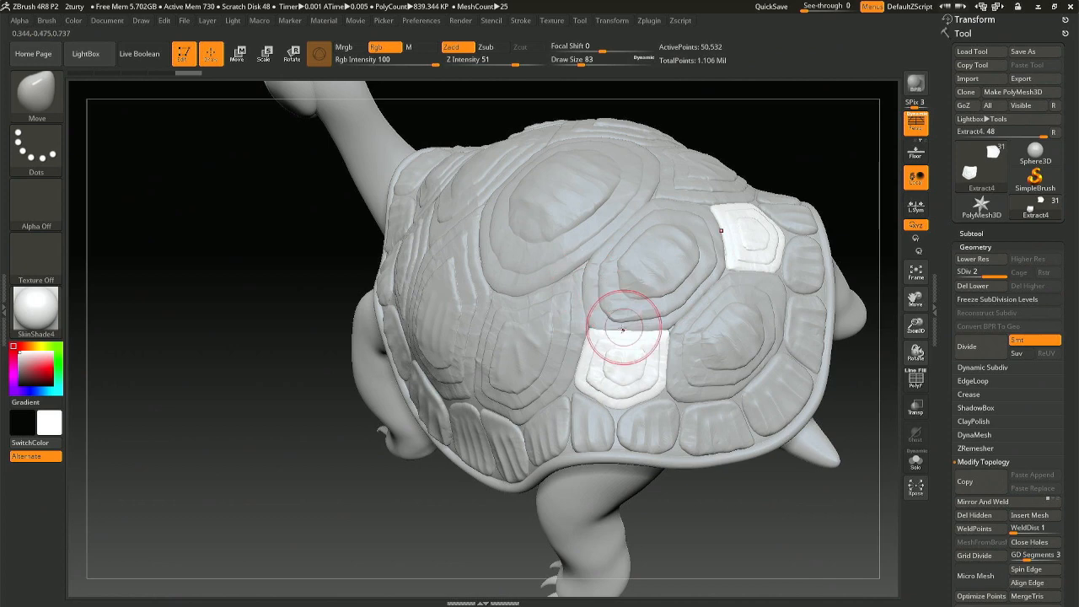
key("b")
key("m")
mouse_move(619, 328)
key("v")
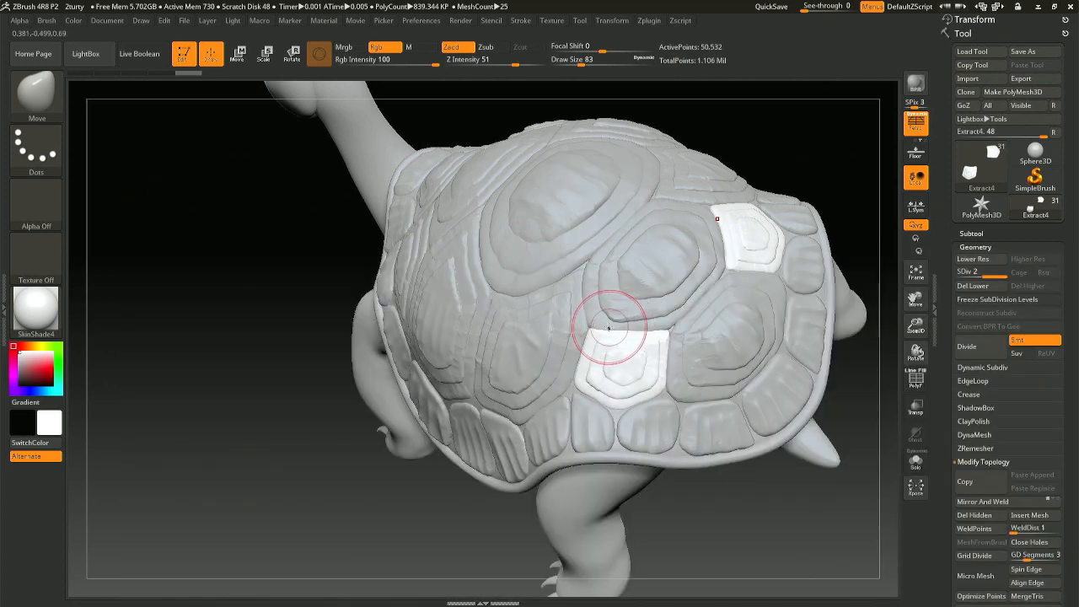
key("c")
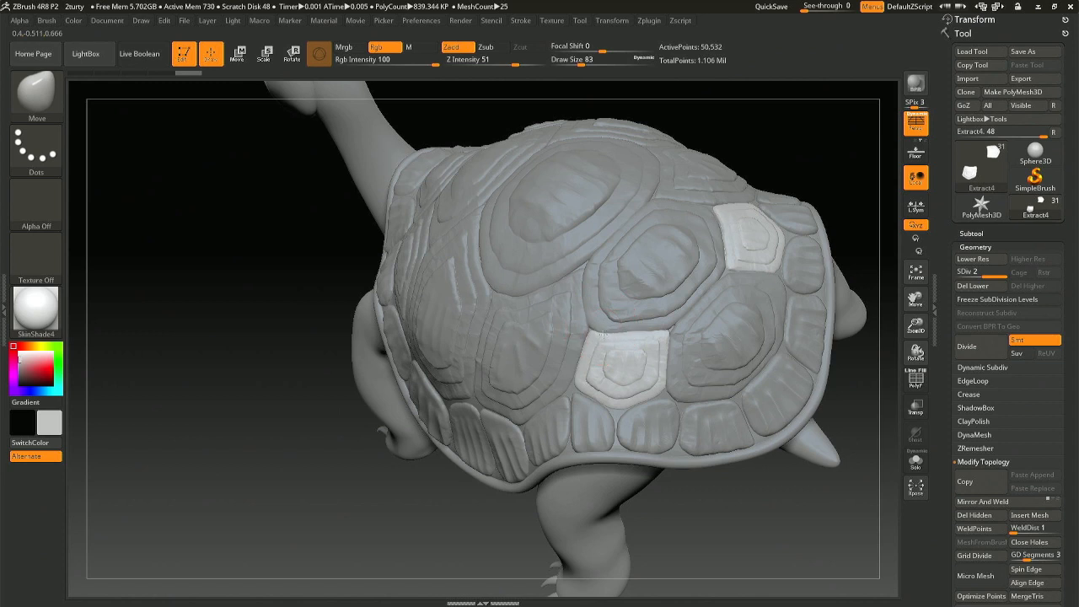
left_click(24, 357)
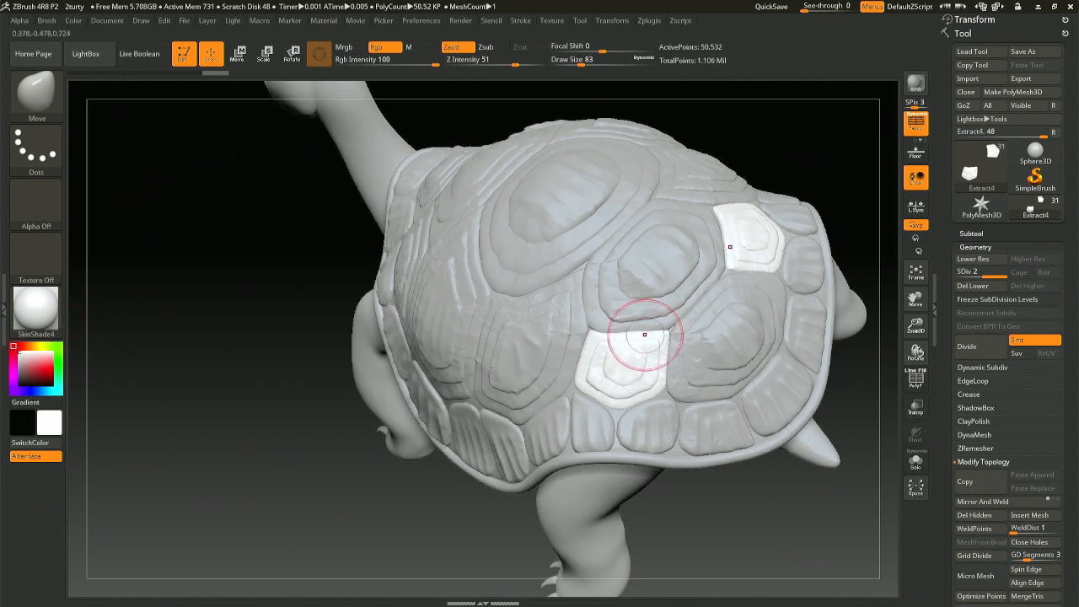
key("ctrl")
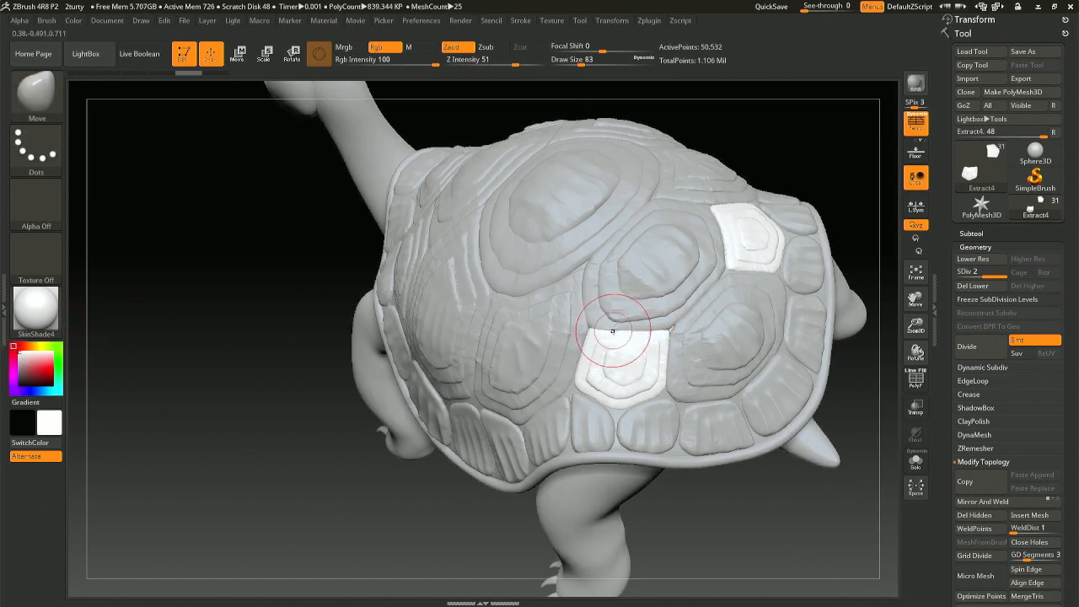
right_click_drag(612, 331, 617, 319)
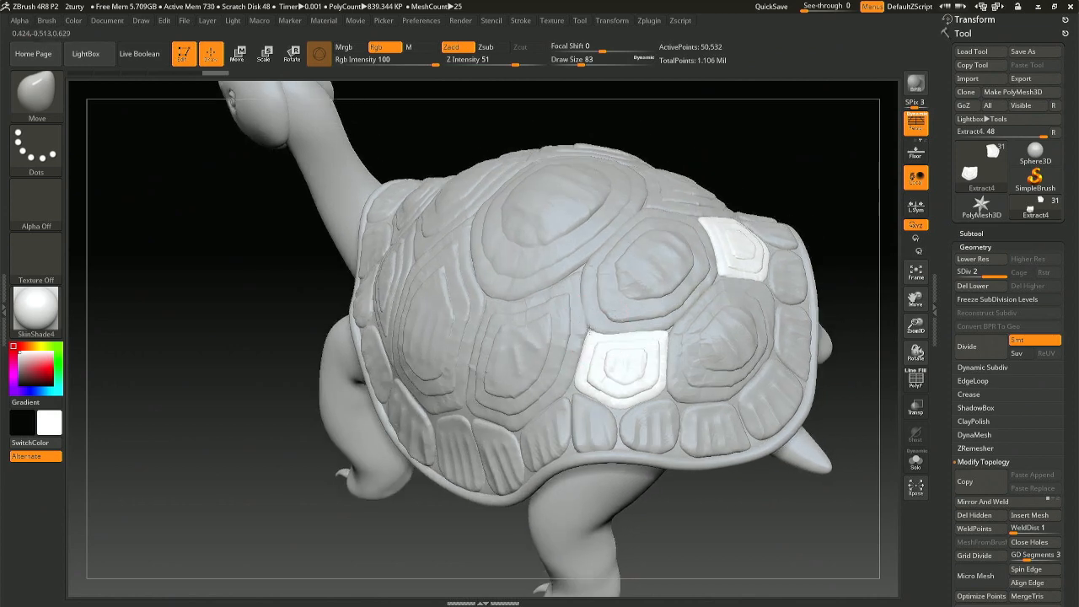
left_click_drag(639, 326, 643, 332)
mouse_move(653, 325)
right_mouse_down()
mouse_move(731, 312)
mouse_move(729, 246)
right_mouse_up()
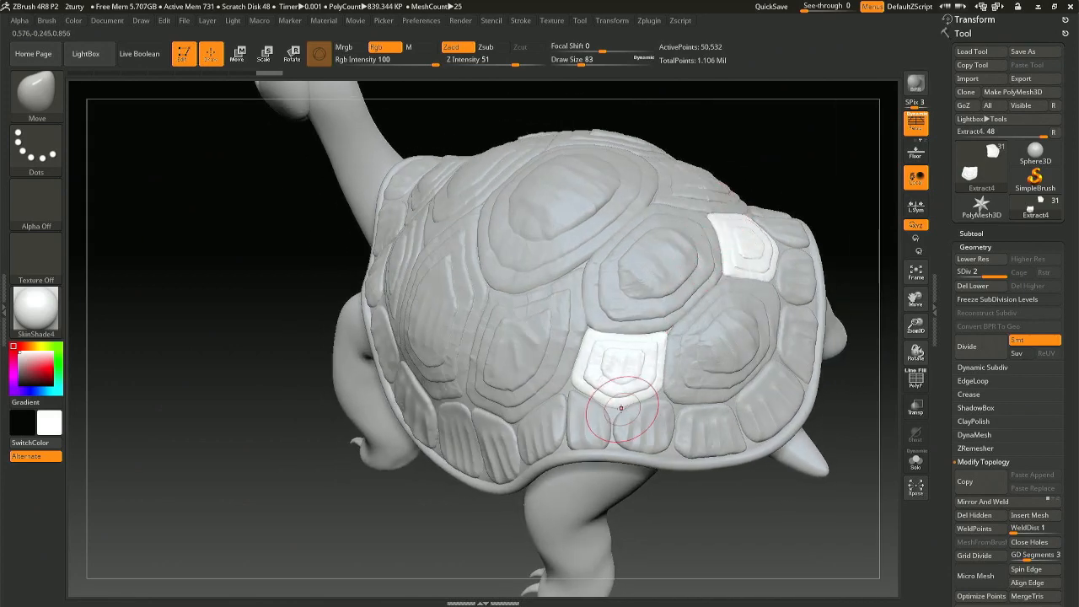
Step: Check the whole turtle from both sides and save the project again
right_click_drag(624, 407, 675, 401)
mouse_move(501, 419)
right_mouse_down()
mouse_move(590, 408)
mouse_move(593, 381)
right_mouse_up()
mouse_move(364, 371)
right_mouse_down("alt")
mouse_move(536, 364)
mouse_move(504, 343)
mouse_move(589, 389)
mouse_move(487, 381)
mouse_move(531, 378)
right_mouse_up("alt")
mouse_move(641, 266)
right_mouse_down()
mouse_move(459, 308)
mouse_move(581, 253)
mouse_move(560, 328)
right_mouse_up()
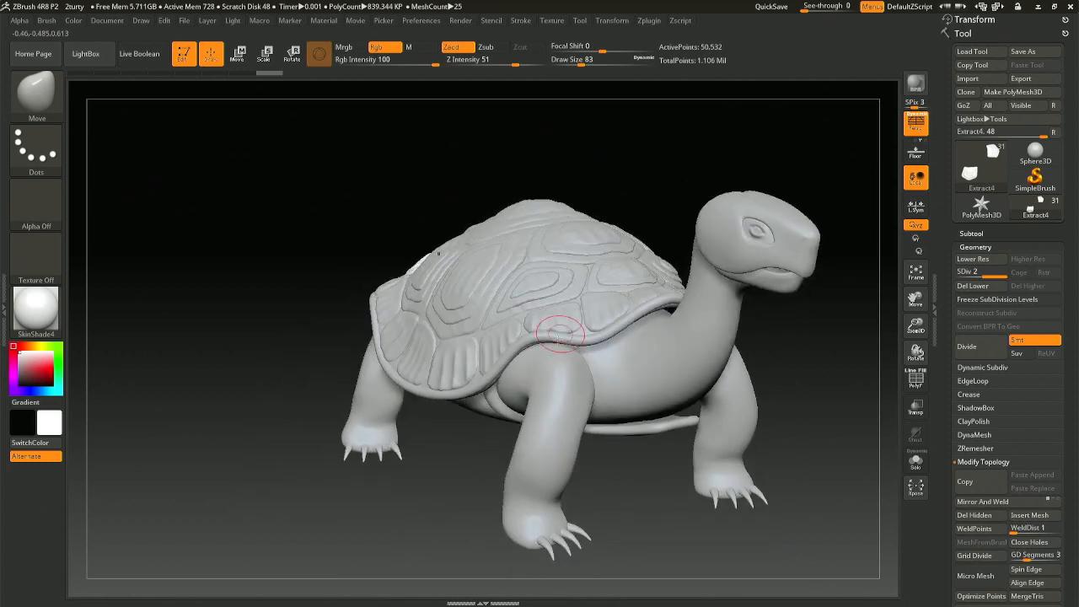
right_click_drag(515, 442, 561, 439)
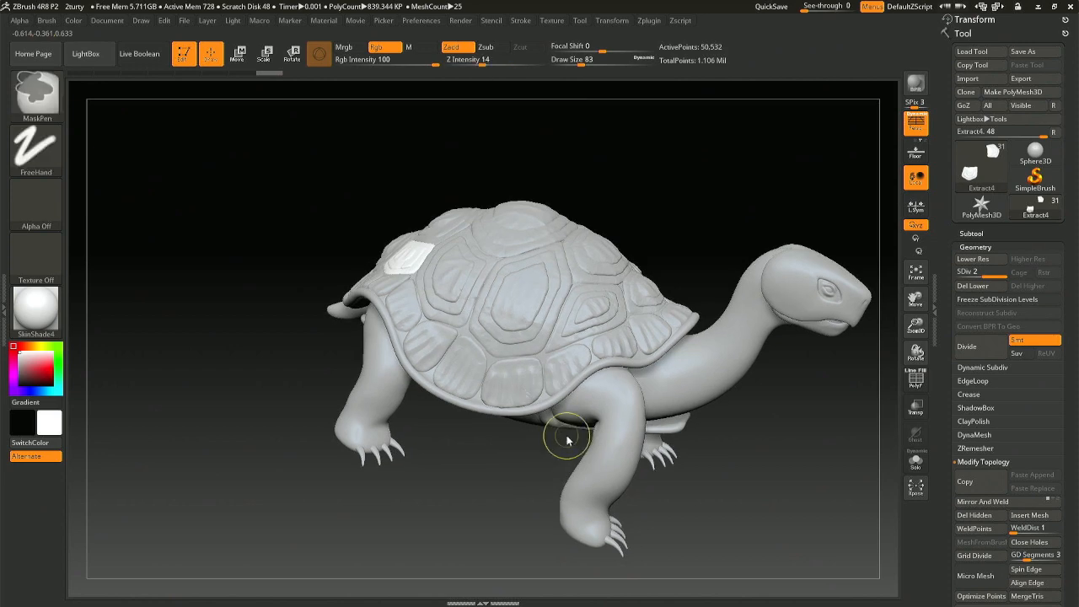
key("ctrl+s")
key("Return")
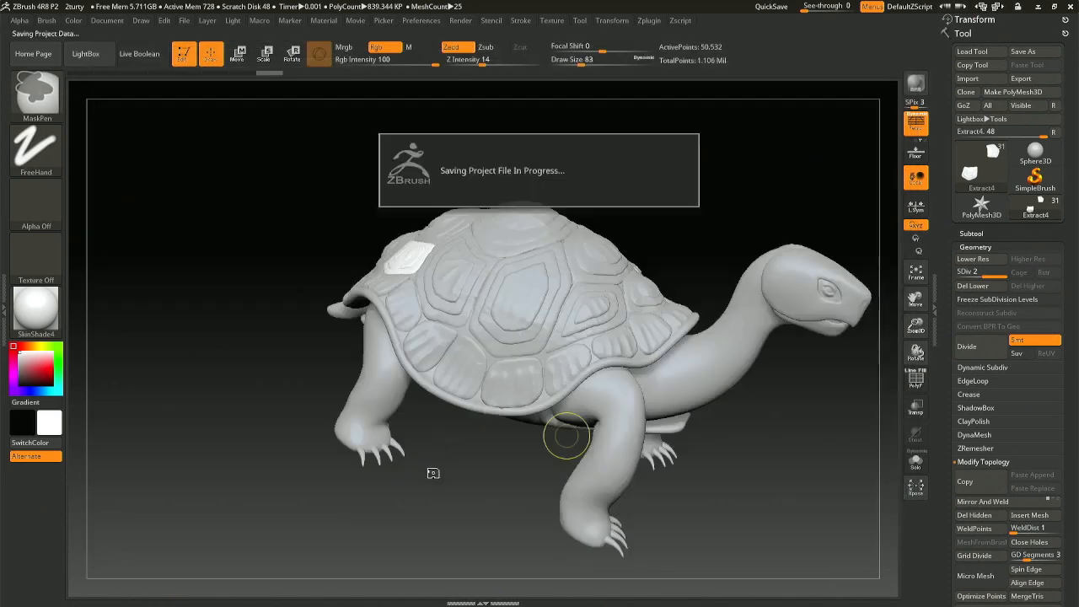
Step: Hide the three large side scutes: the tall middle one, the one behind it and the one in front
left_click(525, 306, "alt")
right_click_drag(525, 307, 545, 335)
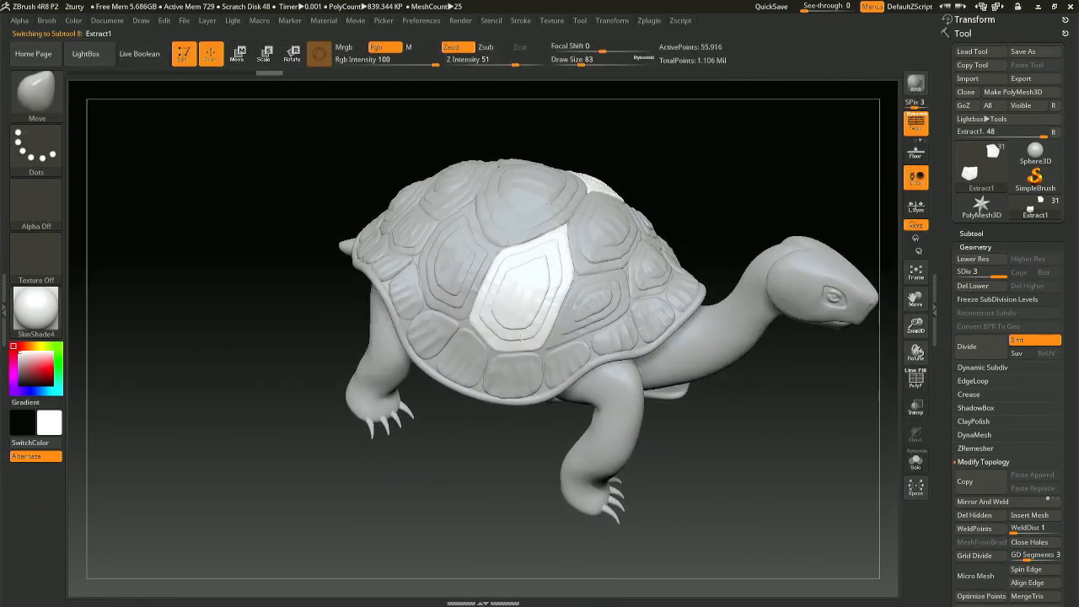
left_click(975, 234)
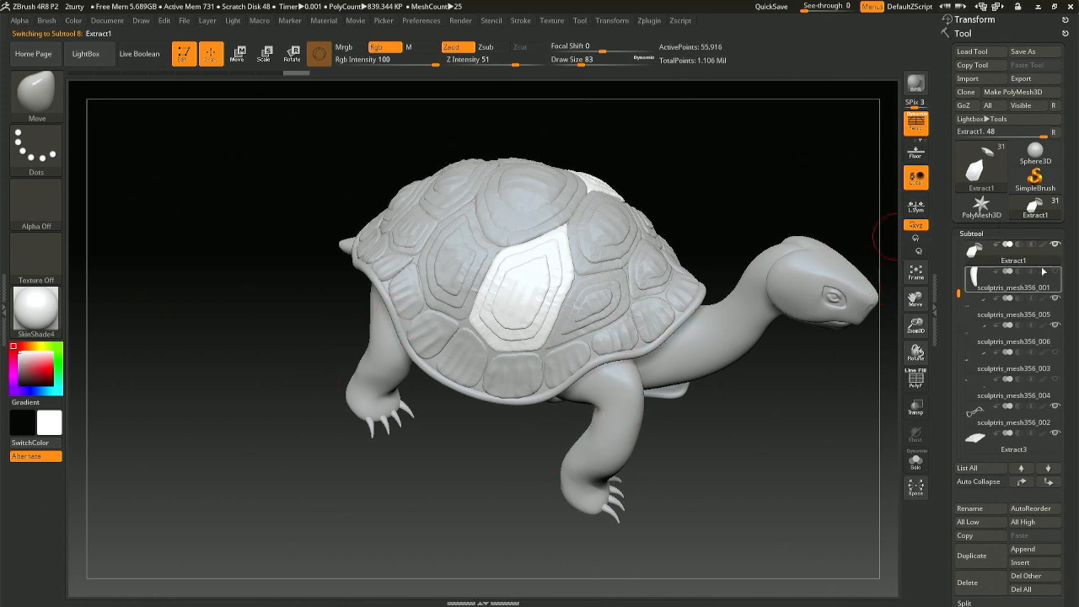
left_click(1055, 244)
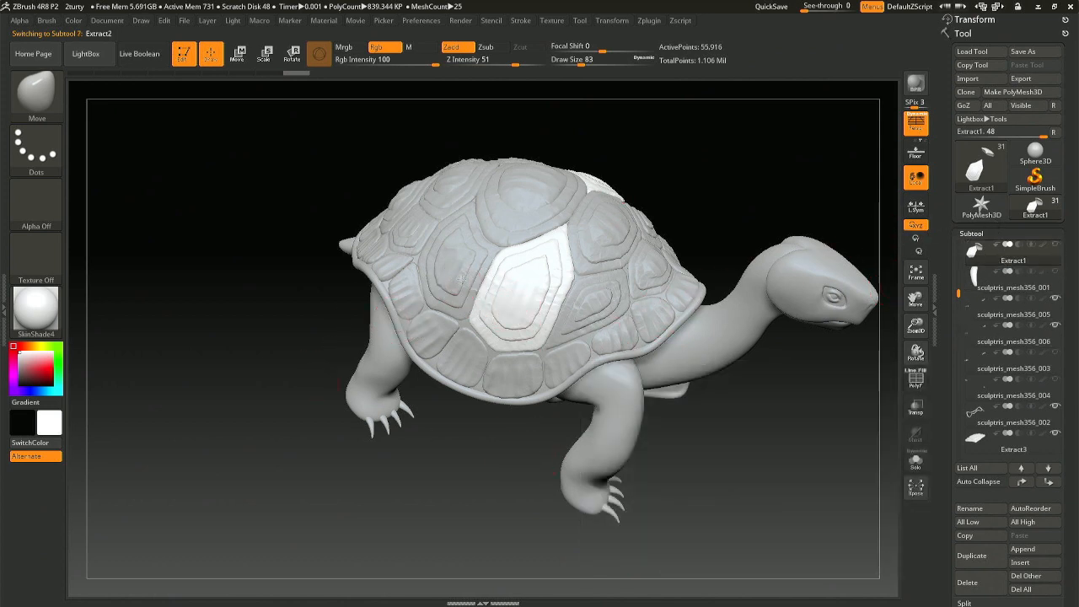
left_click(459, 282, "alt")
mouse_move(1055, 244)
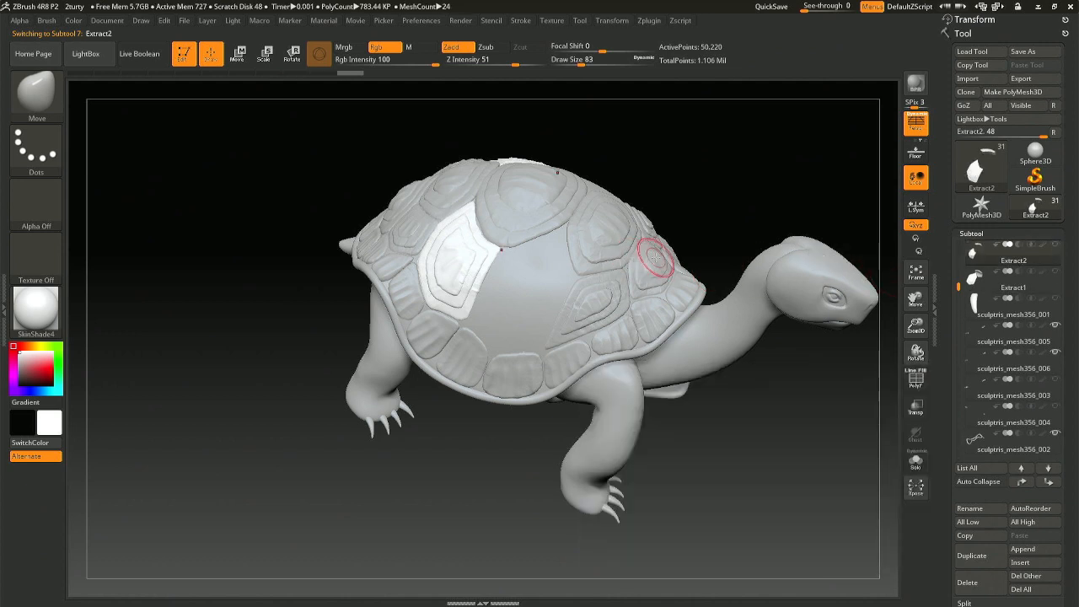
left_click(582, 303, "alt")
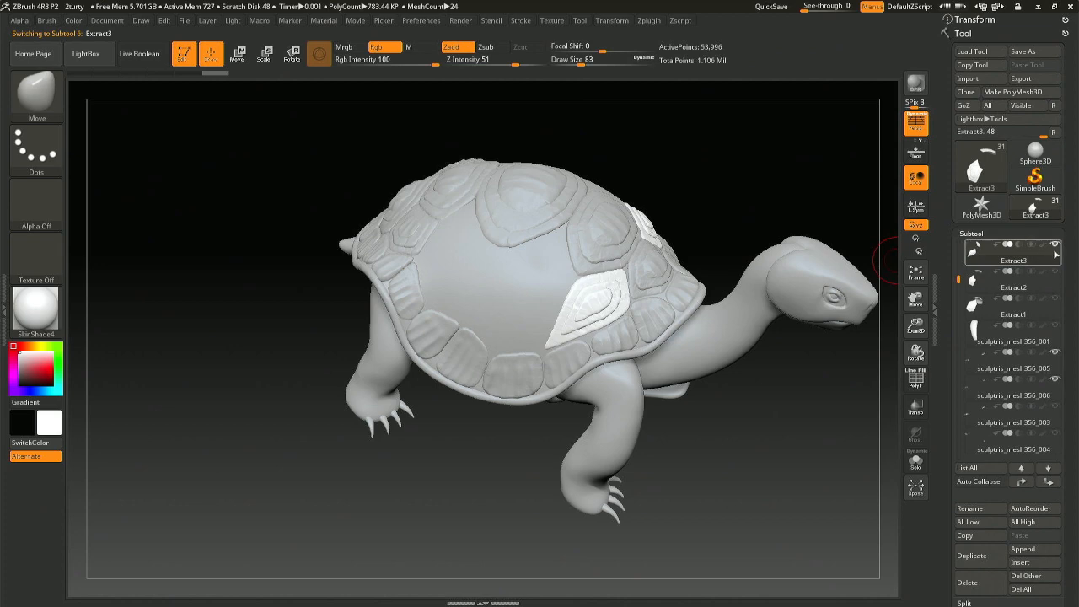
Step: Activate the base shell mesh under the hidden scutes and set the draw size to 44
left_click(489, 328, "alt")
mouse_move(463, 297)
right_mouse_down()
mouse_move(462, 324)
mouse_move(472, 302)
right_mouse_up()
right_click_drag(482, 253, 480, 295)
key("space")
left_click_drag(458, 306, 450, 305)
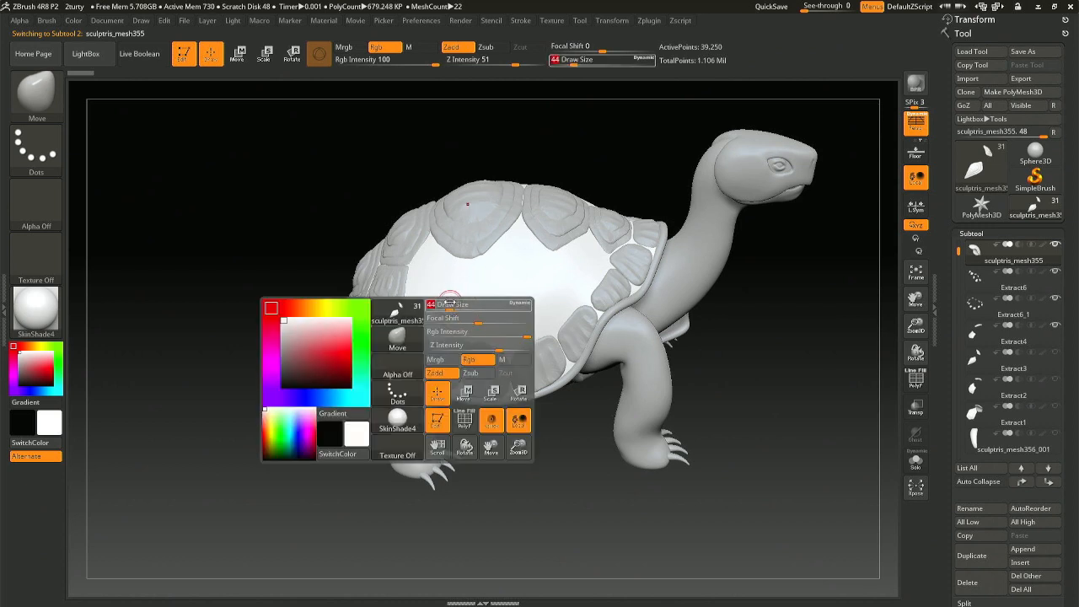
right_click_drag(414, 288, 424, 297)
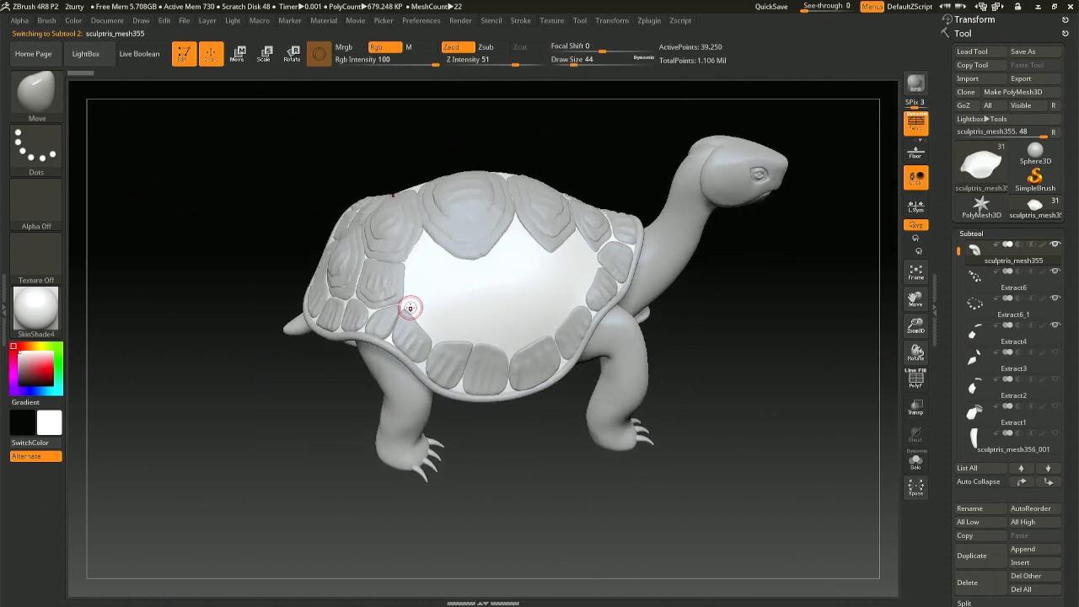
Step: Try masking a short strip at the rear of the bare shell area, beside the small rear scute, and undo it
key("shift")
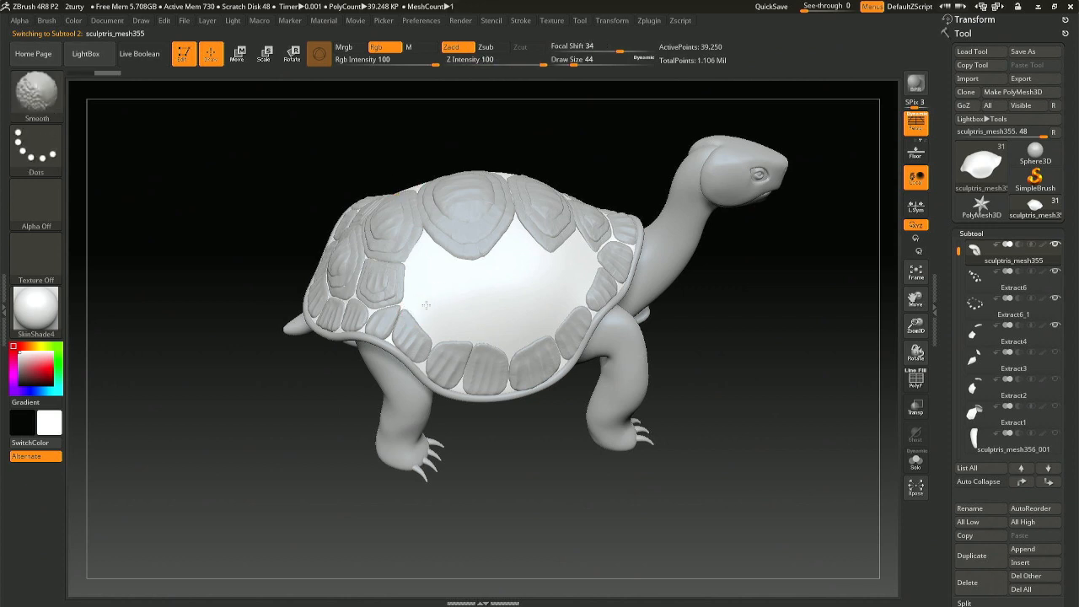
key("ctrl")
key("ctrl")
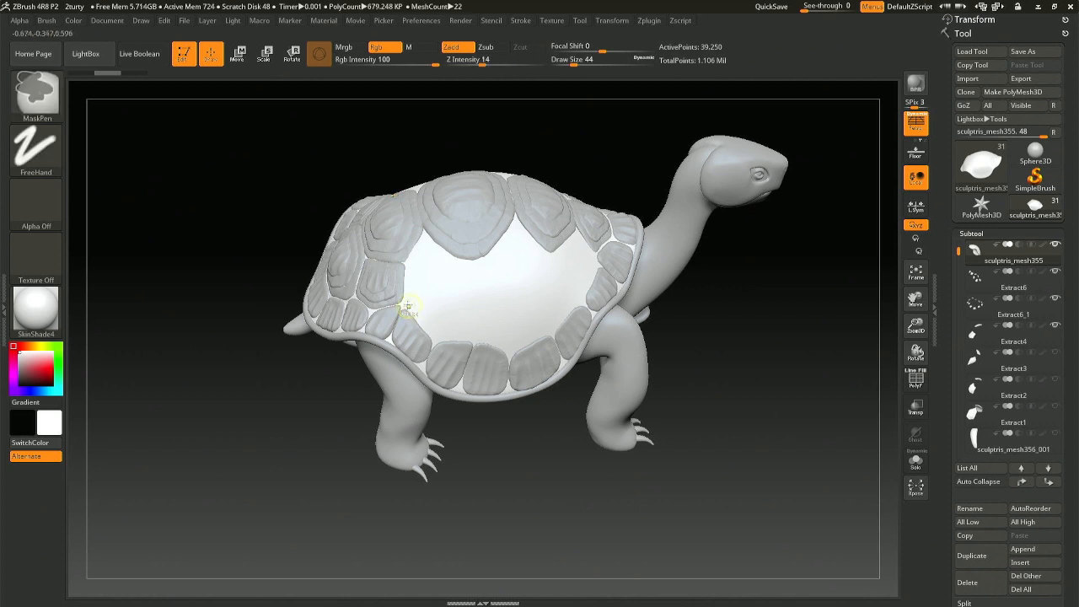
key("ctrl")
left_click_drag(447, 291, 449, 291, "ctrl")
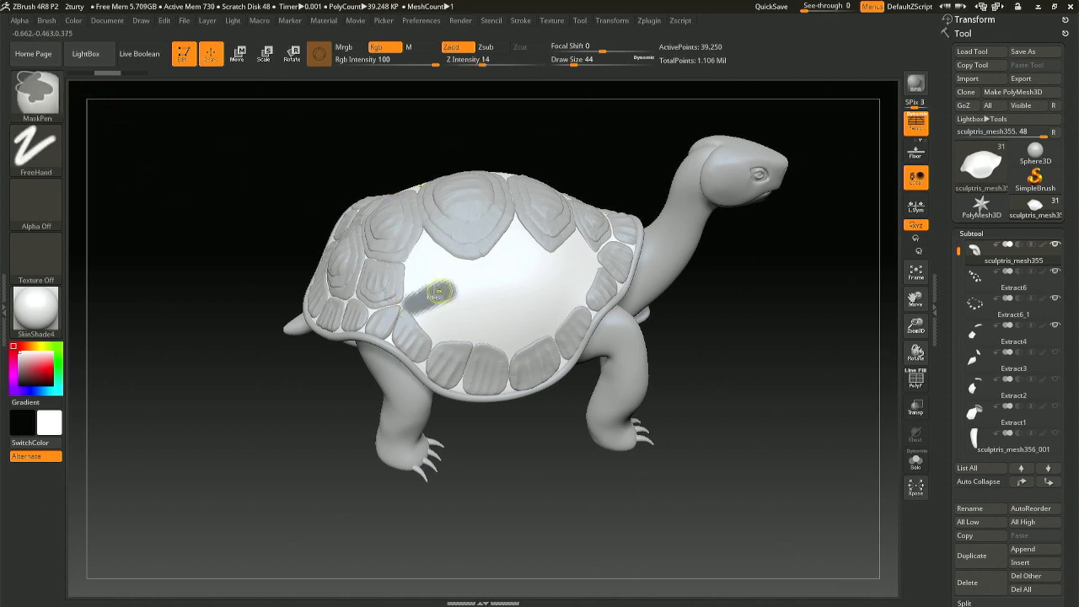
mouse_move(434, 283)
right_mouse_down()
mouse_move(441, 296)
mouse_move(427, 283)
right_mouse_up()
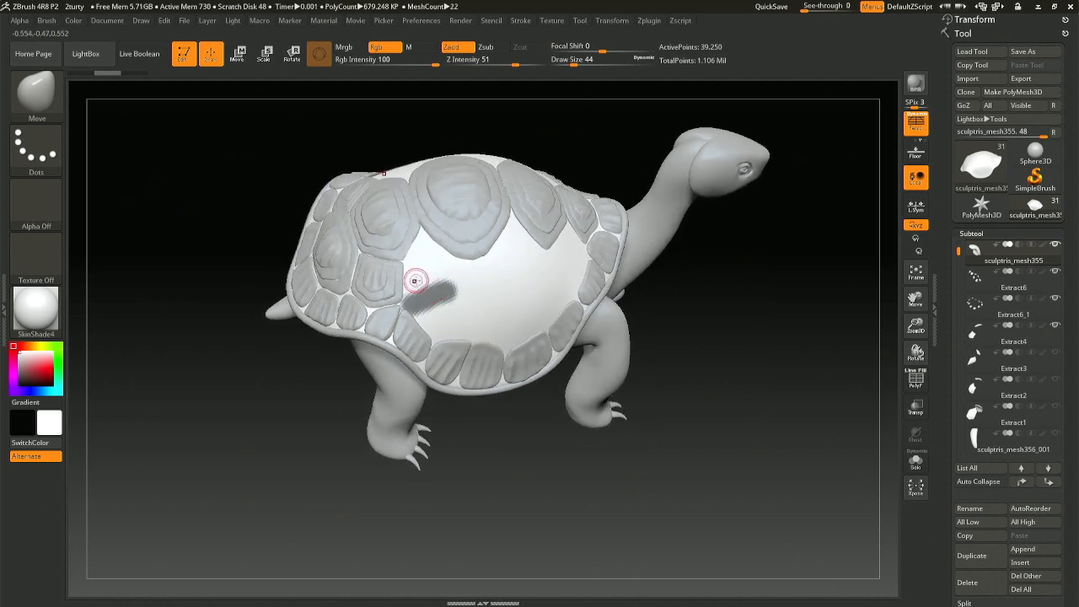
mouse_move(494, 304)
right_mouse_down()
mouse_move(476, 292)
mouse_move(509, 282)
mouse_move(471, 267)
right_mouse_up()
key("ctrl+z")
Step: Mask two diamond-shaped patches on the bare shell, below the gaps on either side of the upper scute ahead of the large central one
mouse_move(474, 266)
left_mouse_down("ctrl")
mouse_move(494, 292)
mouse_move(522, 230)
left_mouse_up("ctrl")
key("ctrl+z")
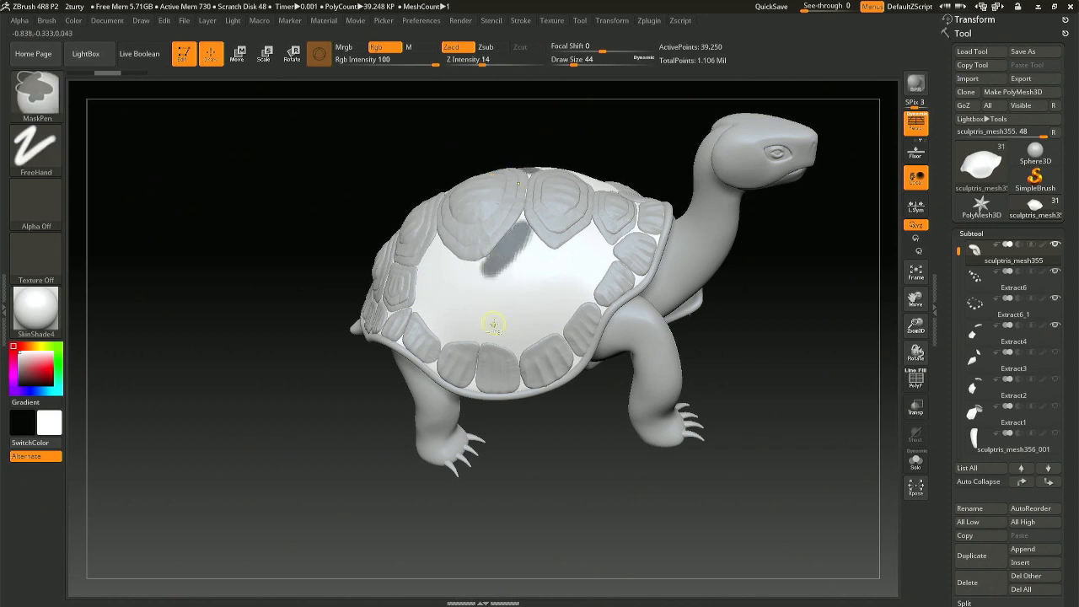
mouse_move(487, 266)
left_mouse_down("ctrl")
mouse_move(518, 282)
mouse_move(529, 271)
left_mouse_up("ctrl")
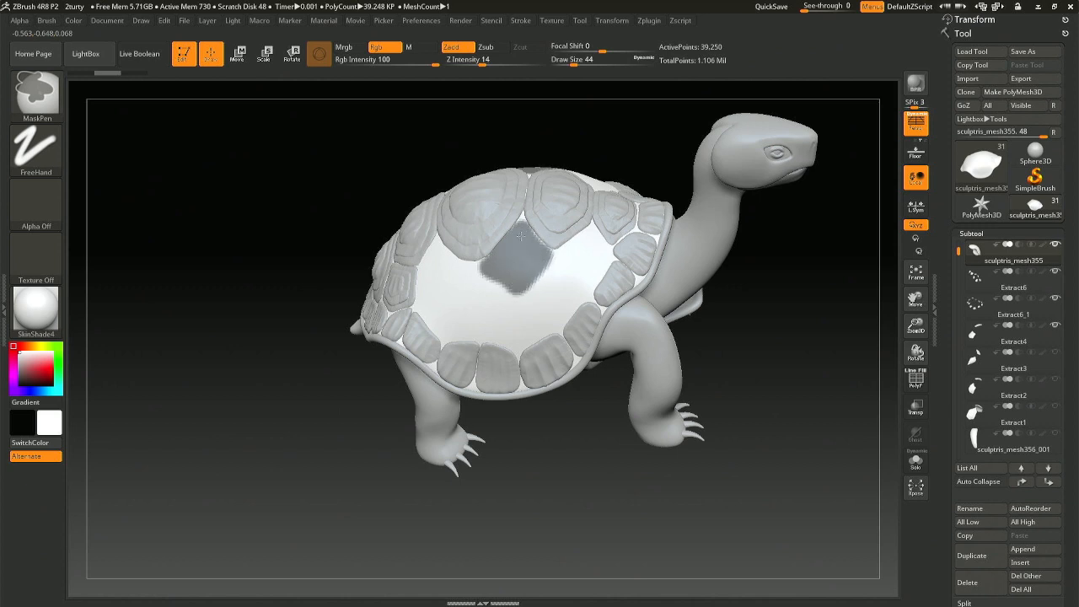
mouse_move(554, 265)
right_mouse_down()
mouse_move(506, 270)
mouse_move(570, 267)
right_mouse_up()
mouse_move(597, 226)
left_mouse_down("ctrl")
mouse_move(605, 255)
mouse_move(589, 271)
mouse_move(566, 254)
left_mouse_up("ctrl")
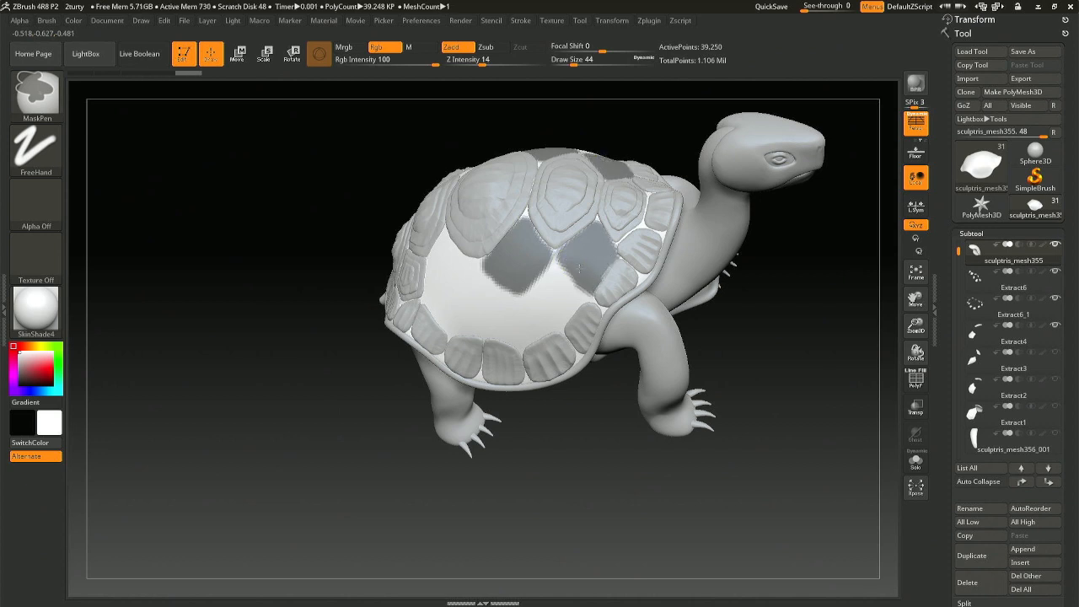
Step: Mask a third patch at the rear of the bare shell, between the large central scute and the small rear side scute
right_click_drag(580, 270, 443, 274)
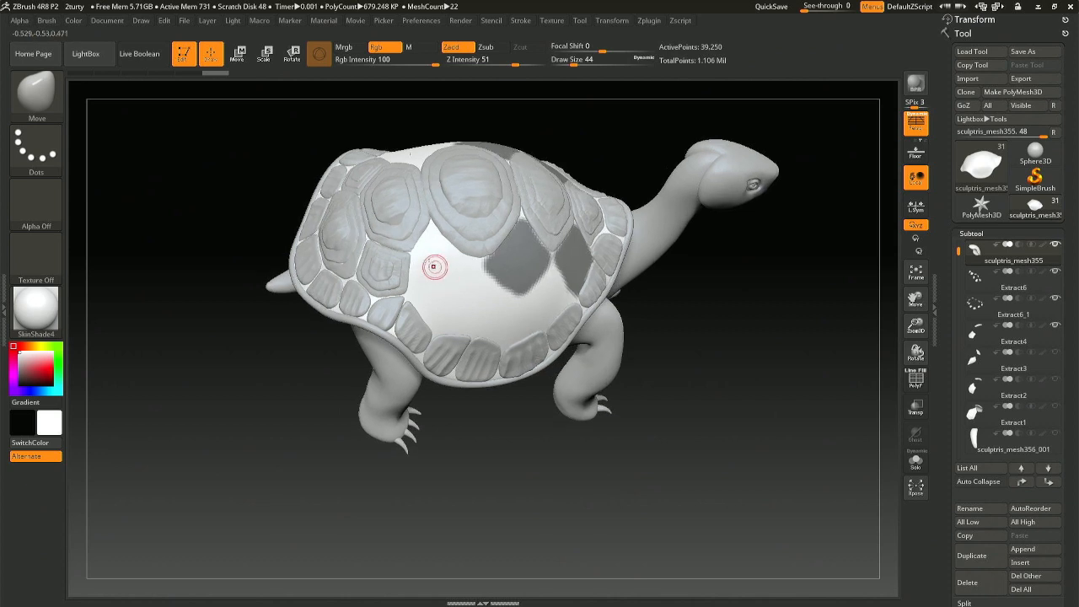
key("ctrl")
mouse_move(437, 224)
left_mouse_down("ctrl")
mouse_move(419, 254)
mouse_move(419, 293)
left_mouse_up("ctrl")
mouse_move(429, 241)
left_mouse_down("ctrl")
mouse_move(451, 252)
mouse_move(441, 248)
mouse_move(434, 269)
mouse_move(454, 263)
mouse_move(445, 269)
left_mouse_up("ctrl")
mouse_move(437, 278)
right_mouse_down()
mouse_move(447, 284)
mouse_move(433, 282)
right_mouse_up()
key("ctrl")
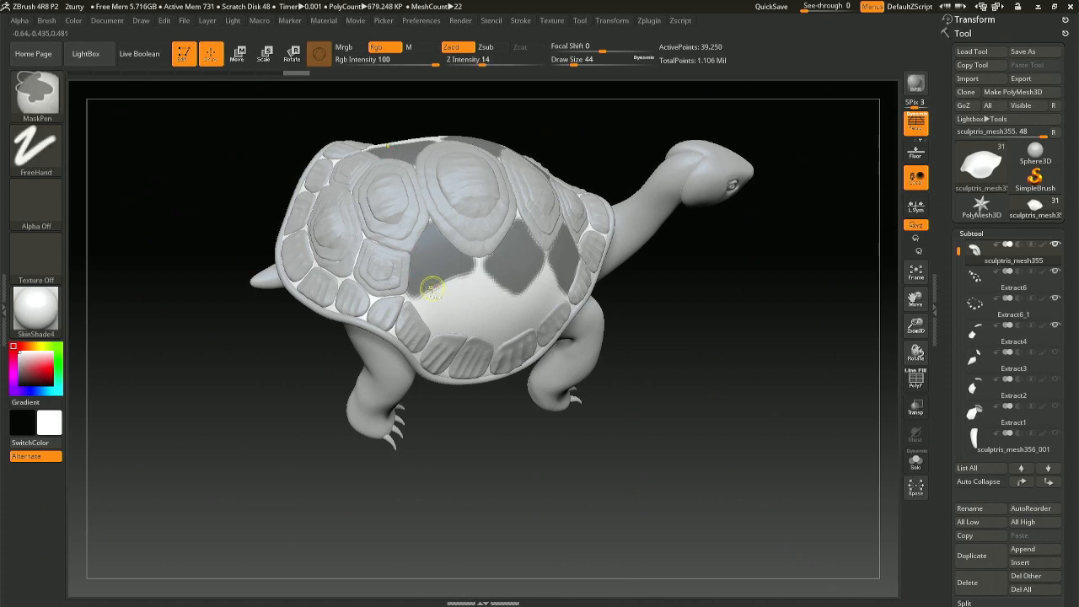
Step: Trim the lower rear edge of the rearmost mask patch on the bare shell so it forms a diamond
left_click_drag(406, 259, 421, 280, "ctrl+alt")
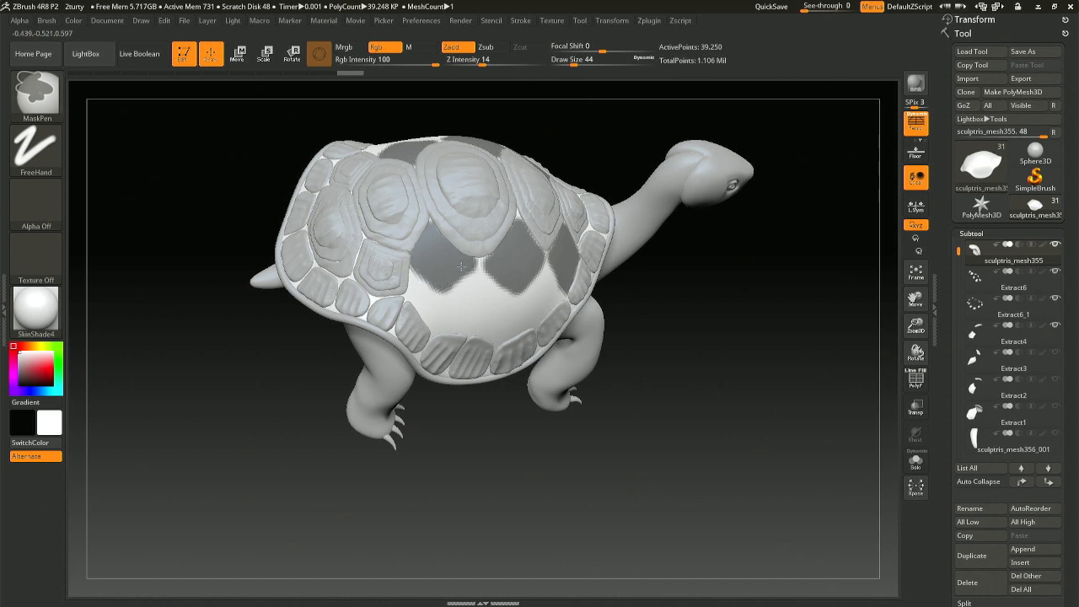
left_click_drag(446, 277, 441, 276, "ctrl")
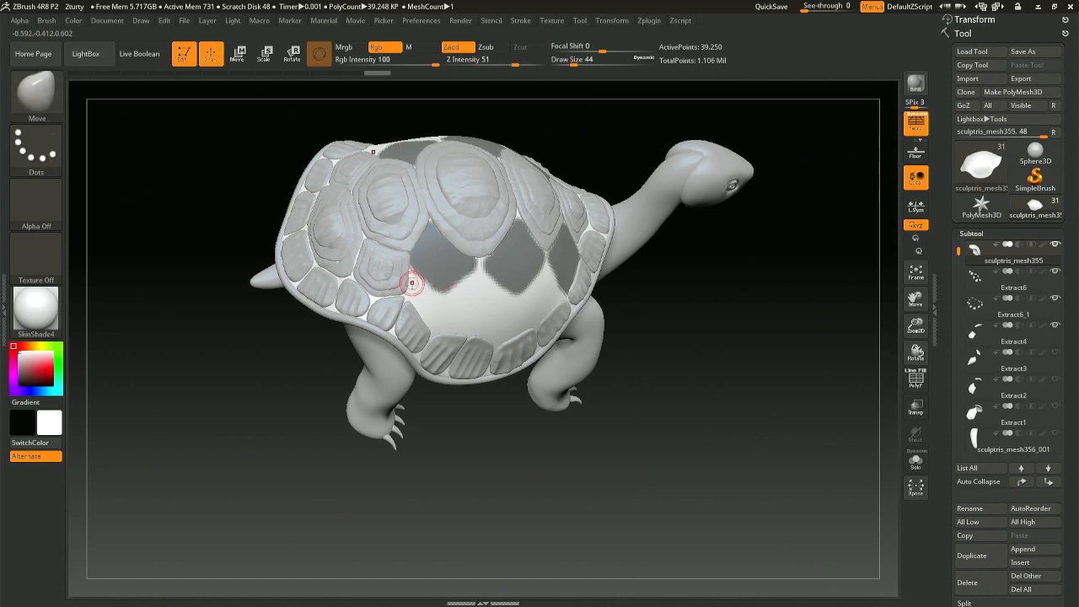
mouse_move(415, 288)
right_mouse_down()
mouse_move(394, 301)
mouse_move(466, 282)
mouse_move(481, 241)
mouse_move(450, 380)
mouse_move(458, 434)
mouse_move(460, 418)
right_mouse_up()
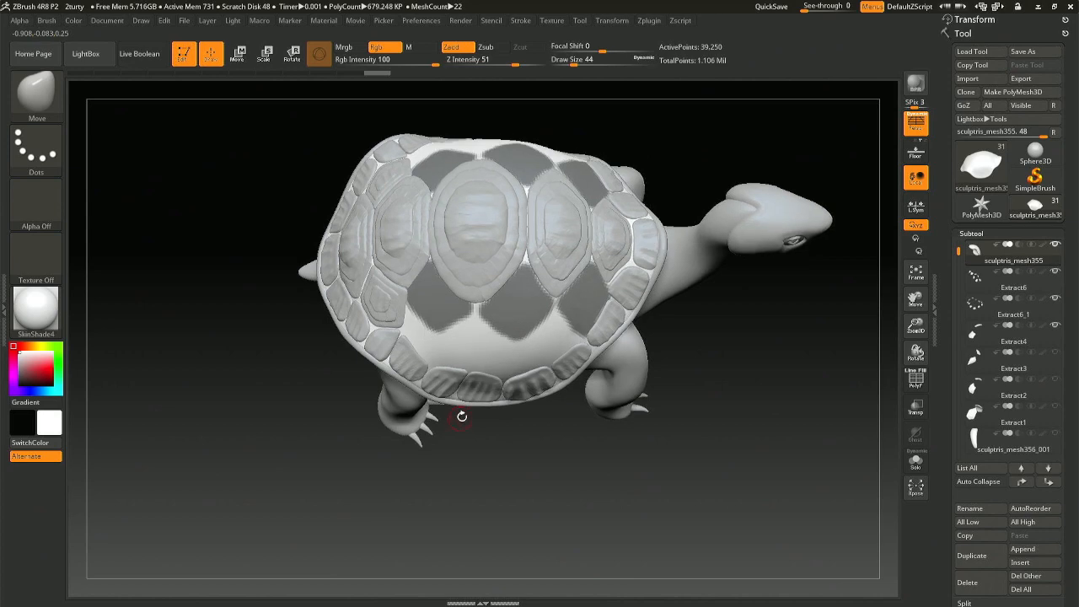
right_click_drag(466, 402, 479, 308)
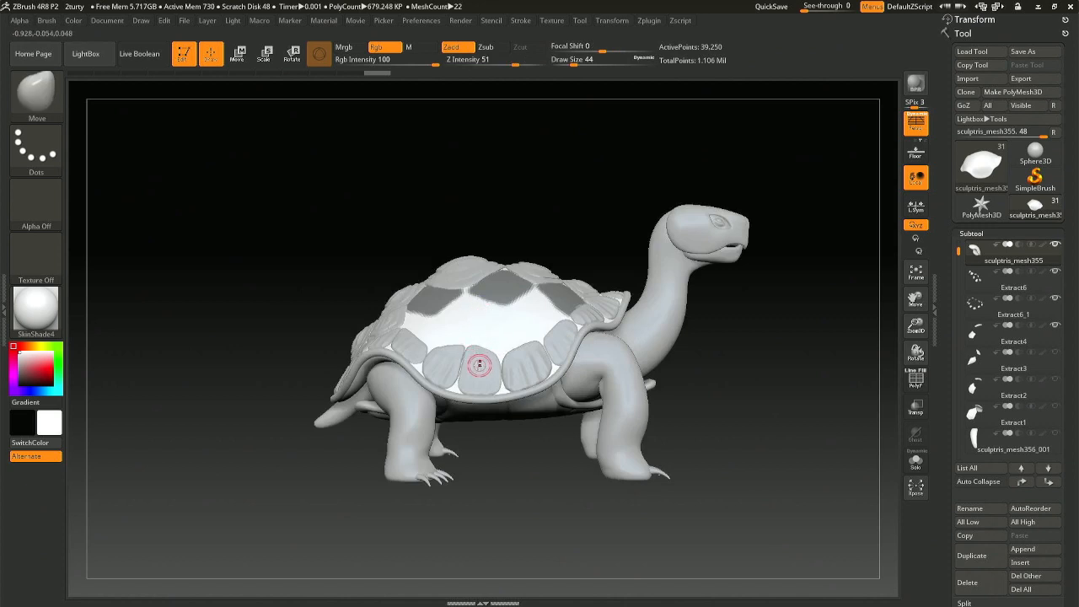
left_click(470, 364, "alt")
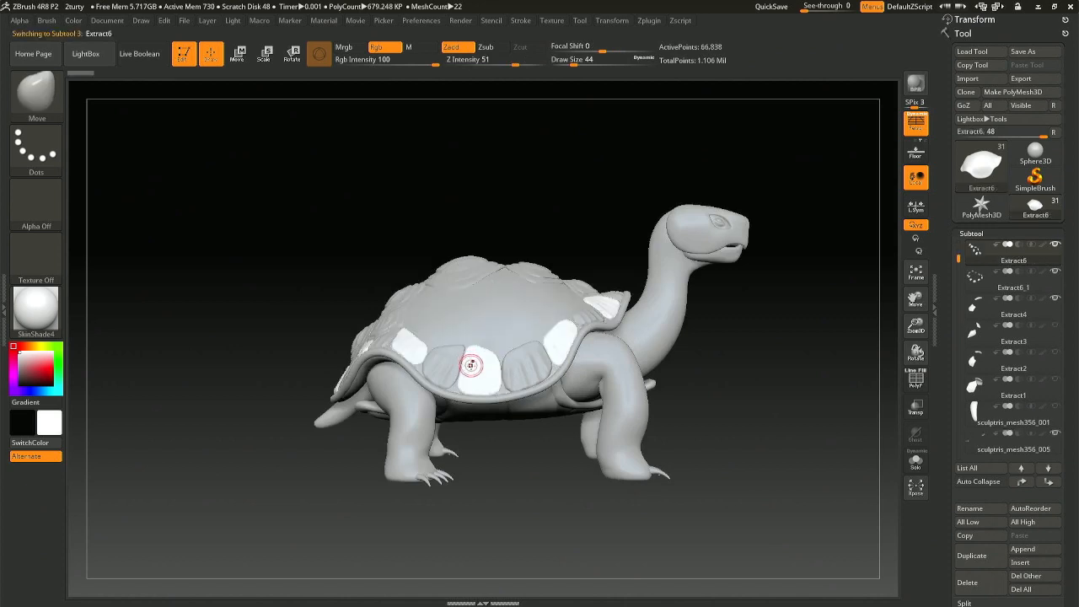
right_click_drag(470, 364, 470, 365)
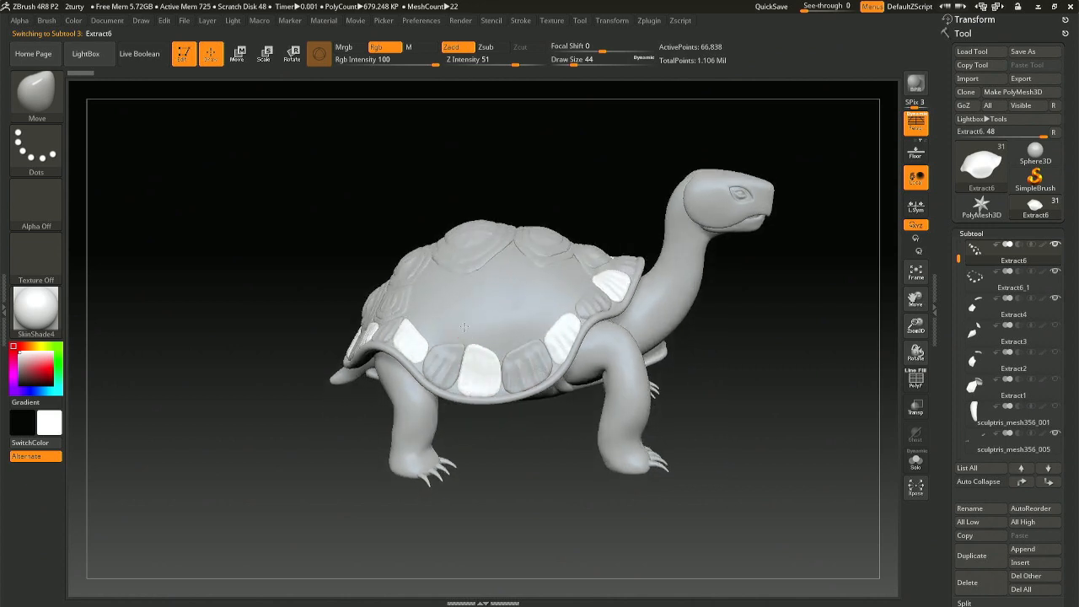
left_click(470, 365, "alt")
mouse_move(446, 320)
right_mouse_down()
mouse_move(408, 303)
mouse_move(450, 305)
right_mouse_up()
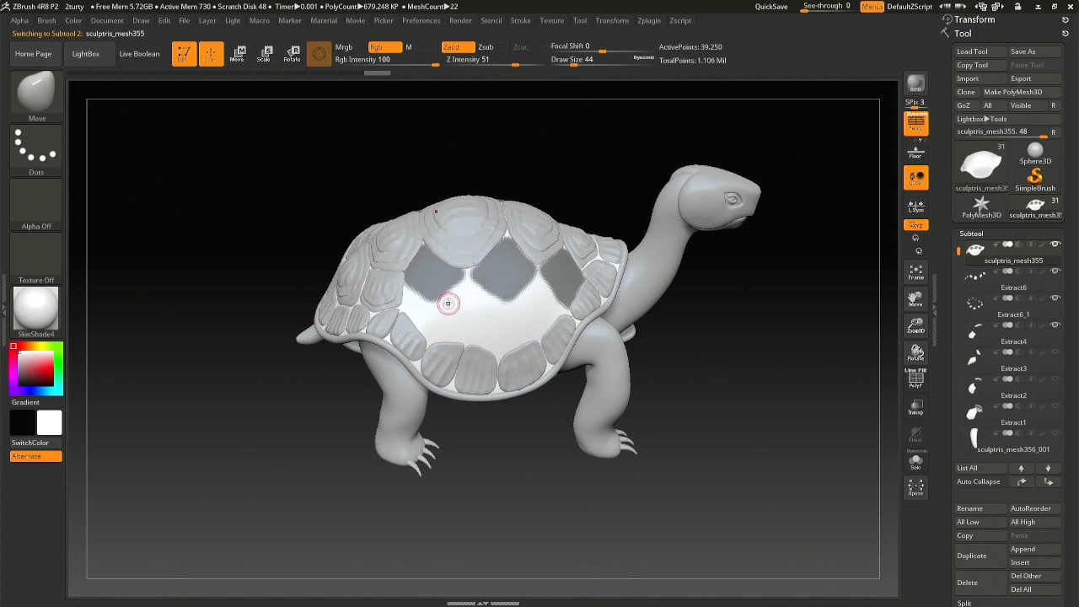
Step: Mask a solid five-sided patch below the gap between the two rear diamonds, reaching down to the rim scutes
key("ctrl")
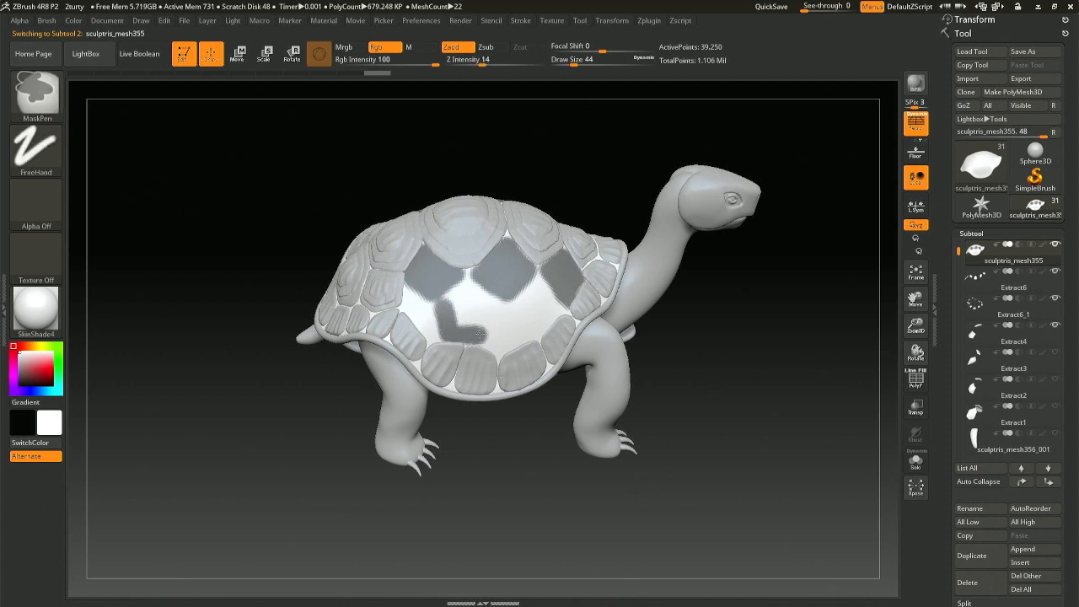
left_click_drag(487, 310, 456, 293, "ctrl")
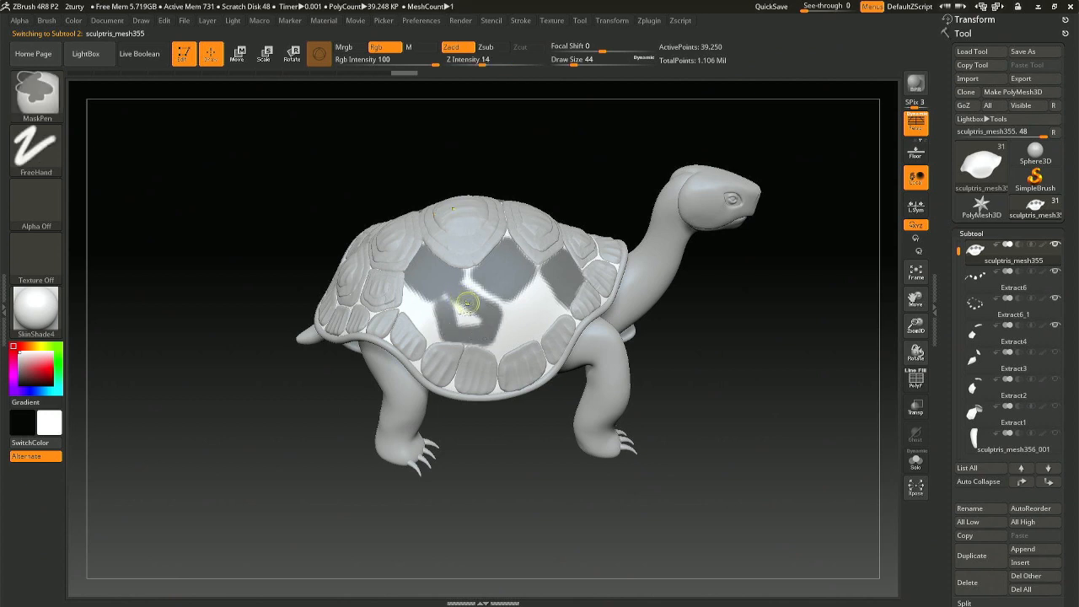
key("ctrl+z")
left_click_drag(490, 311, 485, 337, "ctrl")
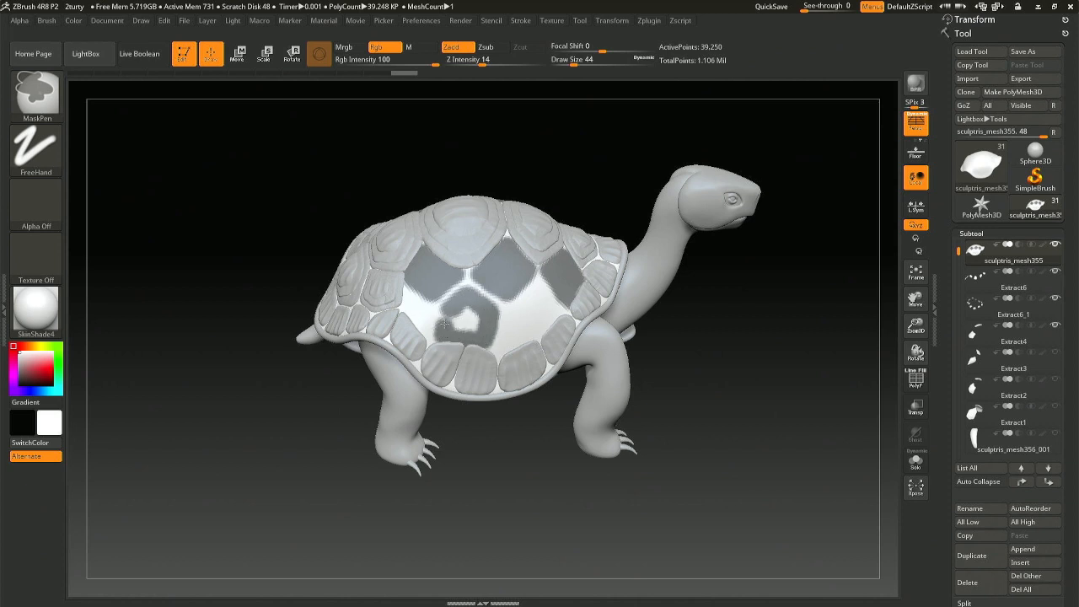
left_click_drag(461, 312, 474, 320, "ctrl")
left_click_drag(458, 336, 452, 334, "ctrl")
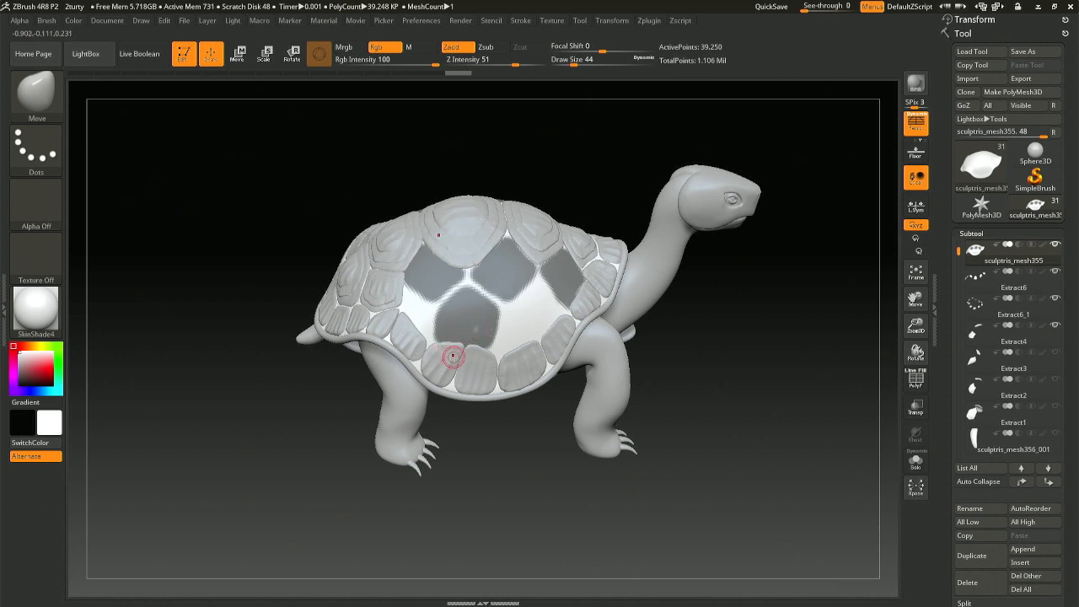
right_click_drag(479, 328, 486, 321)
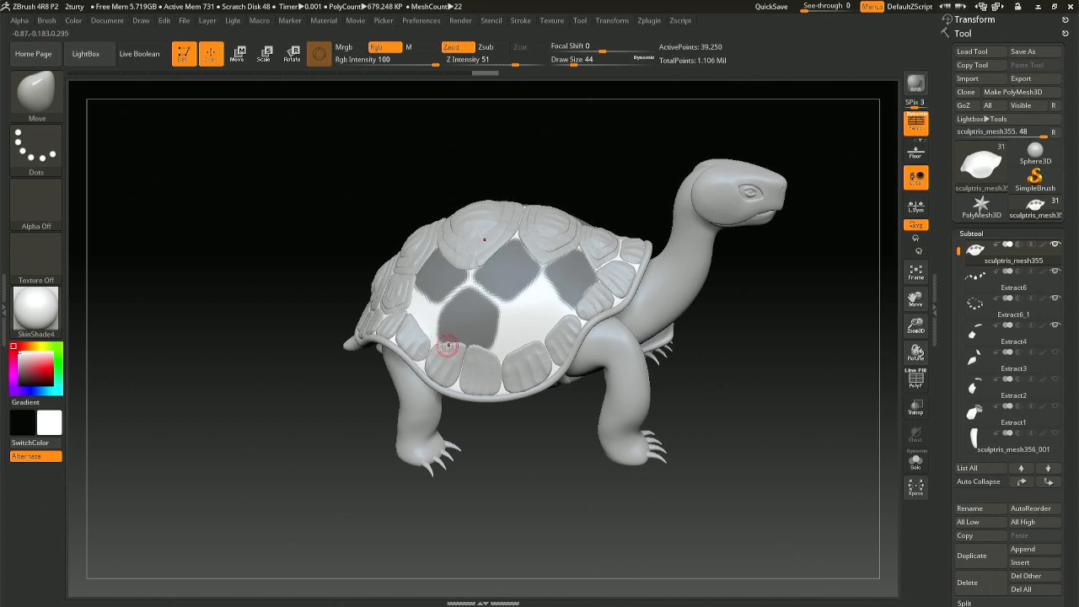
key("ctrl")
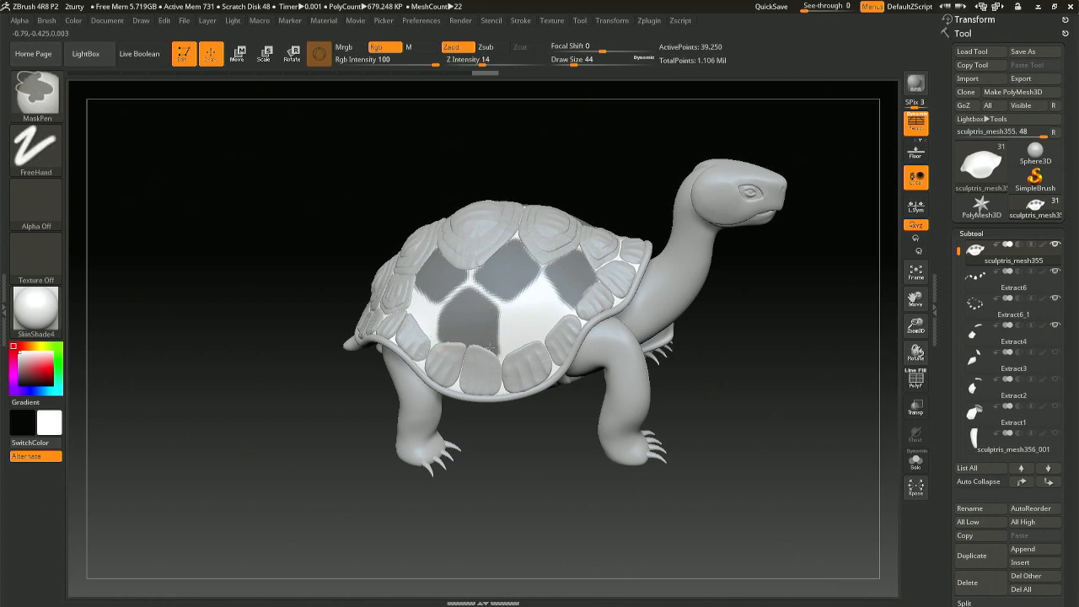
mouse_move(441, 357)
right_mouse_down()
mouse_move(508, 357)
mouse_move(488, 357)
right_mouse_up()
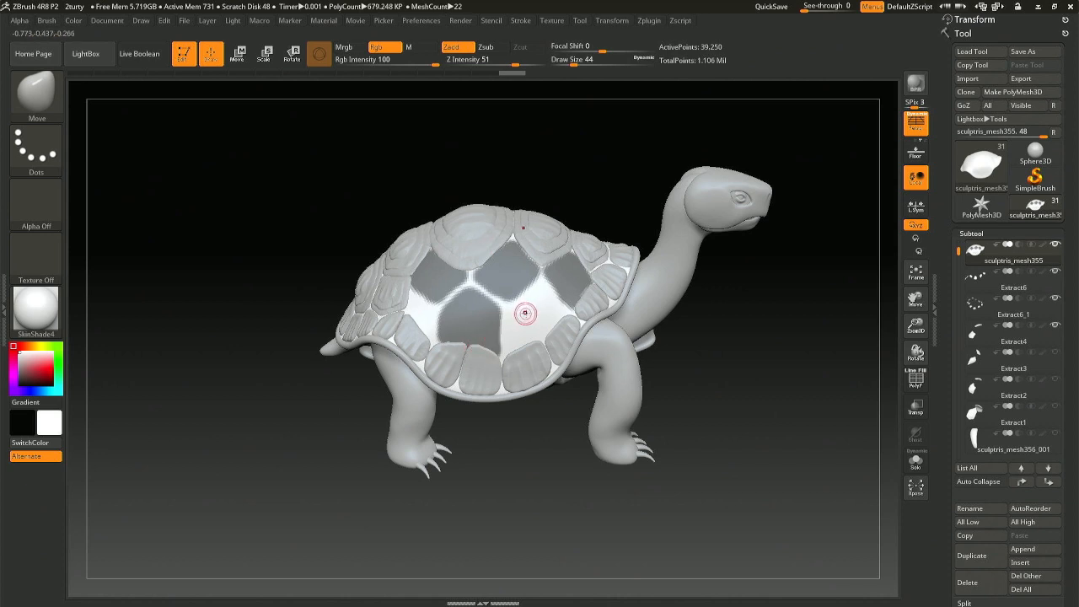
Step: Mask a second lower patch ahead of the five-sided one, leaving narrow unmasked gaps to the neighbouring patches
key("ctrl")
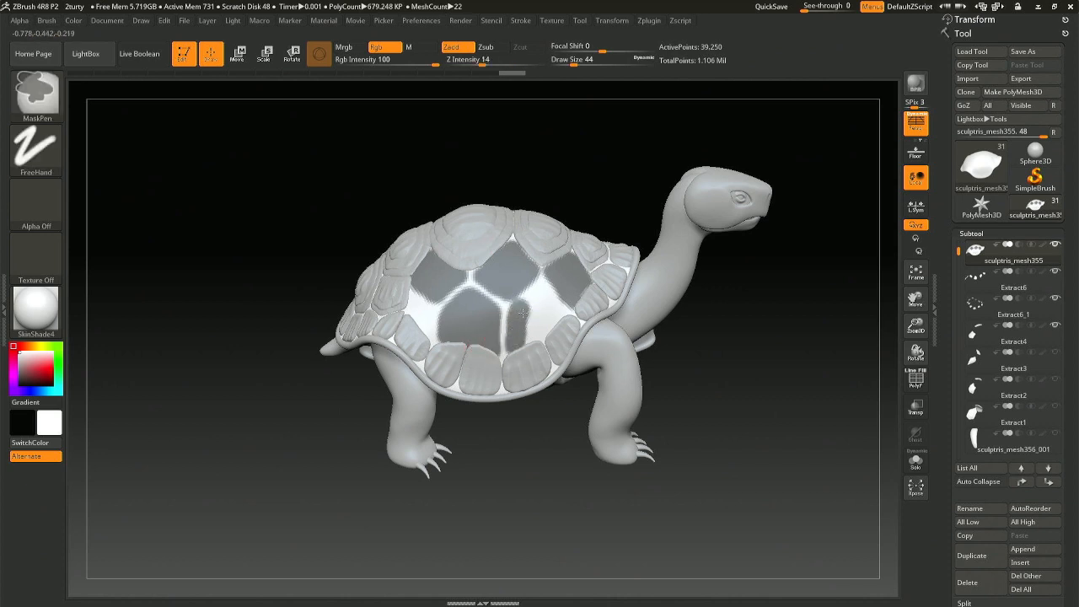
left_click_drag(529, 301, 515, 313, "ctrl+alt")
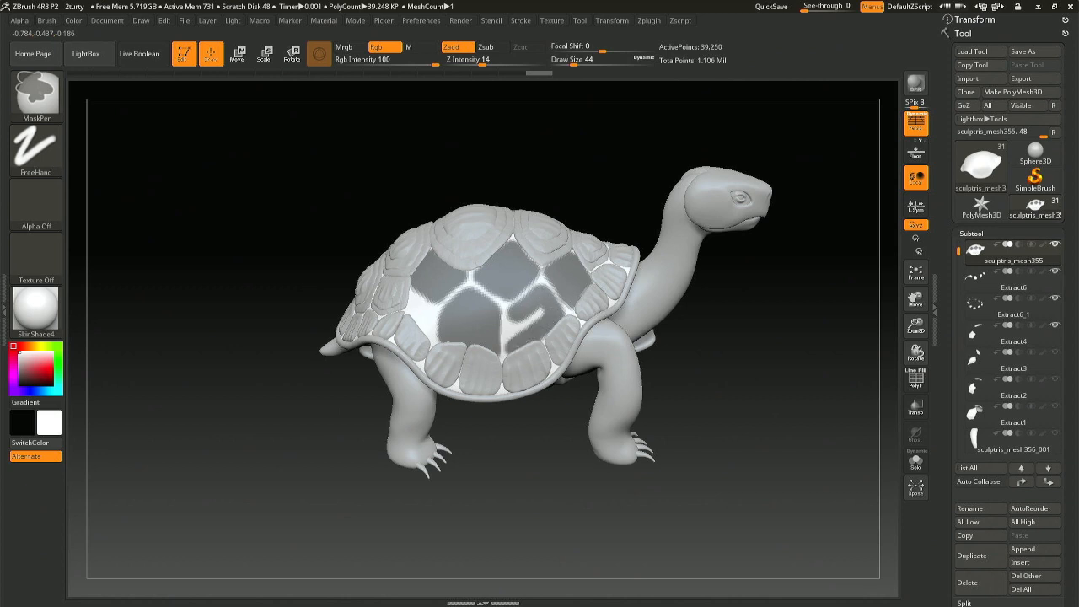
right_click_drag(534, 332, 447, 327)
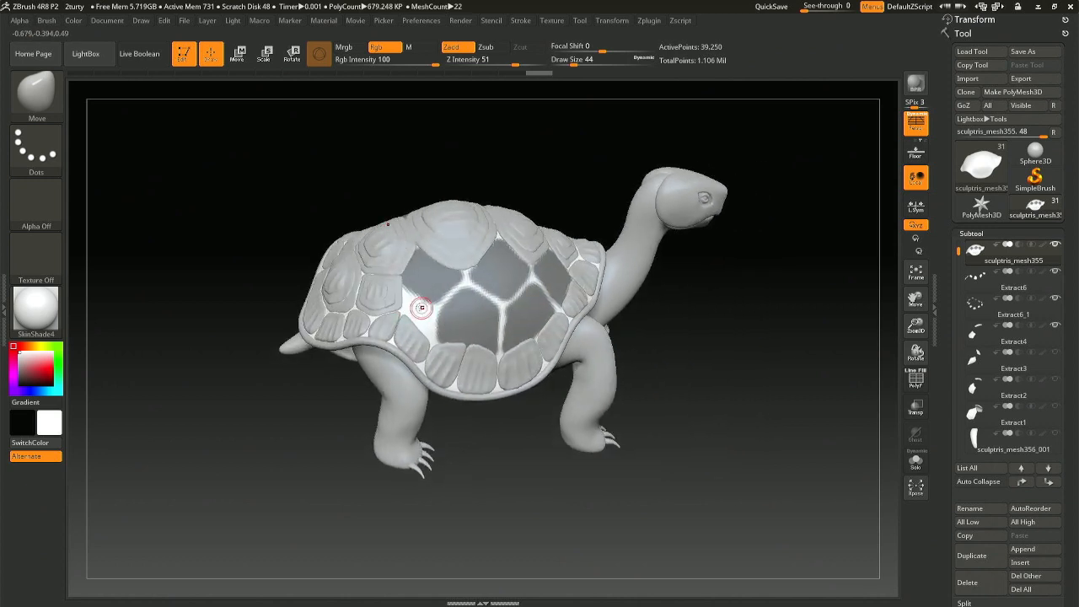
Step: Activate the small rear side scutes and adjust their outline with the Move brush at draw size 149
mouse_move(388, 320)
right_mouse_down()
mouse_move(400, 333)
mouse_move(402, 323)
right_mouse_up()
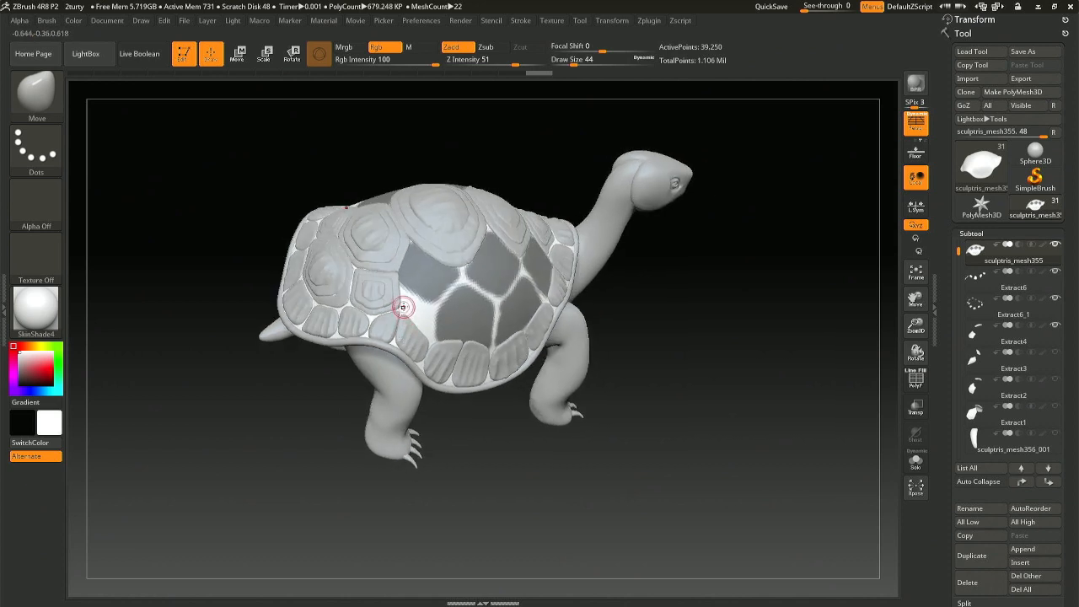
right_click_drag(404, 305, 399, 307)
key("b")
key("m")
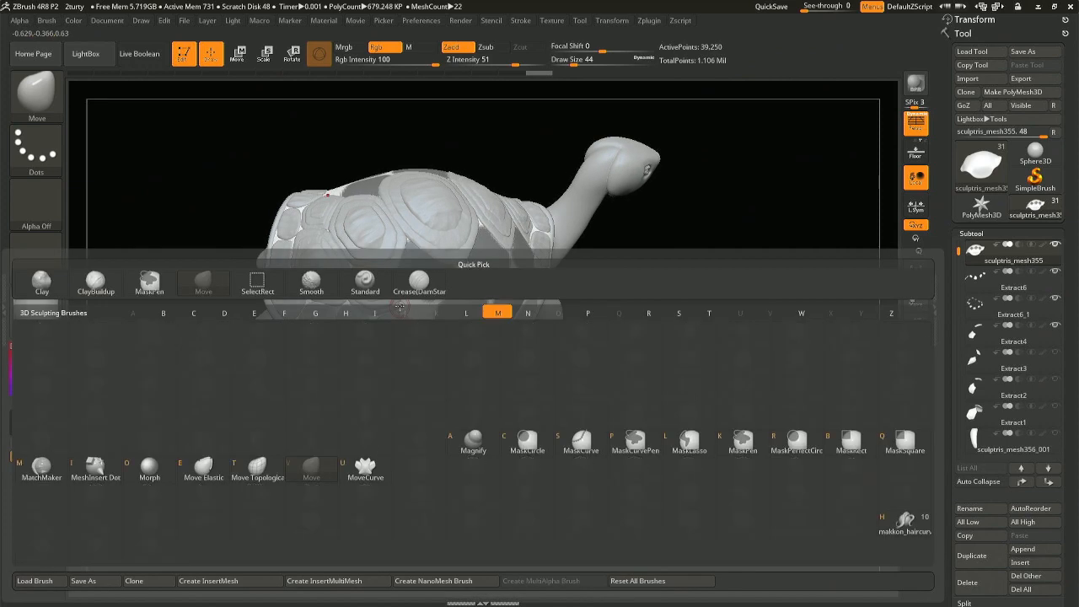
key("v")
left_click(391, 306, "alt")
key("space")
mouse_move(391, 305)
left_mouse_down()
mouse_move(401, 307)
mouse_move(385, 313)
left_mouse_up()
right_click_drag(385, 314, 393, 311)
left_click_drag(401, 311, 392, 314)
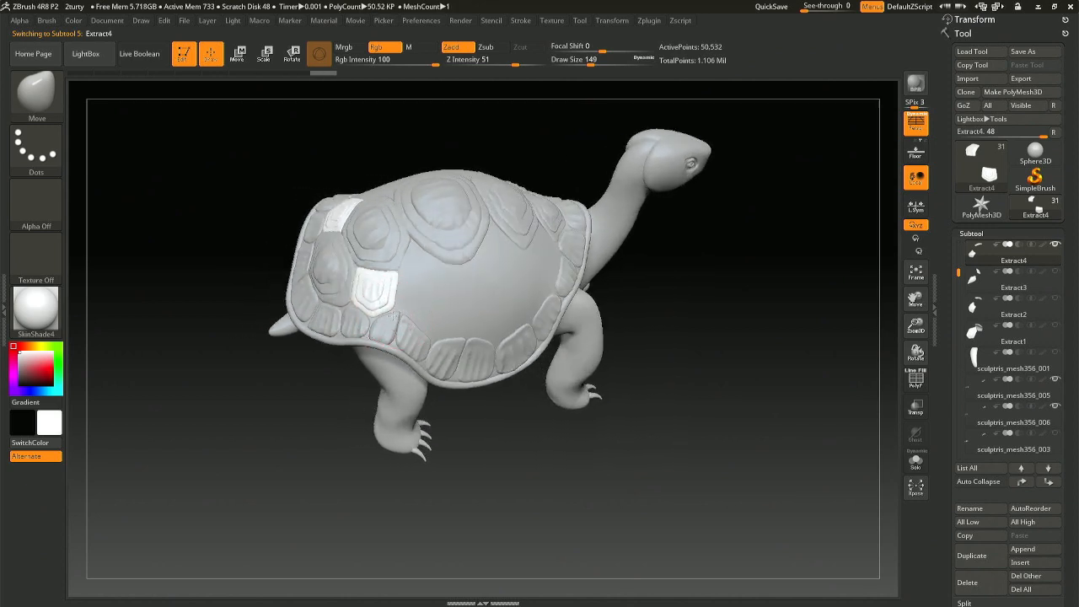
Step: Activate the base shell mesh and set the draw size to 54
left_click(455, 317, "alt")
right_click_drag(468, 320, 450, 325)
key("space")
left_click_drag(434, 314, 419, 316)
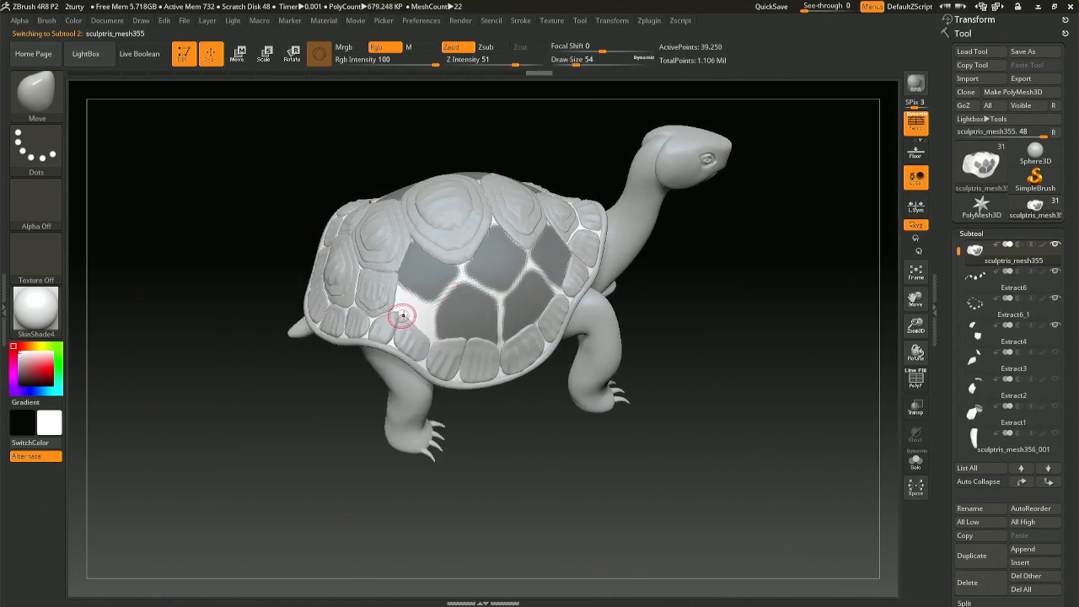
Step: Activate the rim scute set below the rear end of the bare shell and nudge that scute's upper edge with the Move brush
left_click(405, 328, "alt")
mouse_move(413, 327)
right_mouse_down()
mouse_move(400, 322)
mouse_move(409, 321)
right_mouse_up()
key("space")
mouse_move(404, 312)
left_mouse_down()
mouse_move(413, 309)
mouse_move(401, 326)
left_mouse_up()
right_click_drag(405, 327, 460, 330)
Step: Set the draw size to 132 and reshape the rim scutes at the middle of the turtle's flank
key("space")
left_click_drag(469, 340, 479, 338)
right_click_drag(465, 343, 469, 338)
left_click_drag(468, 339, 481, 347)
left_click(479, 353, "alt")
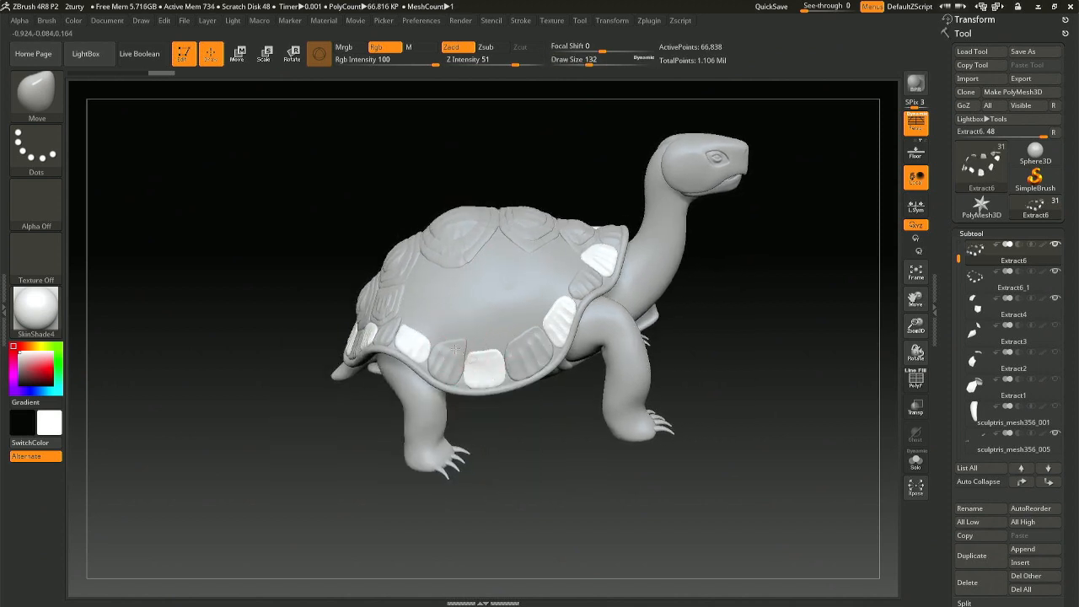
left_click_drag(463, 361, 463, 365)
Step: Activate the other alternating rim scute set and adjust its mid-flank scute with the Move brush at draw size 68
mouse_move(470, 354)
right_mouse_down()
mouse_move(461, 368)
mouse_move(482, 413)
mouse_move(482, 463)
right_mouse_up()
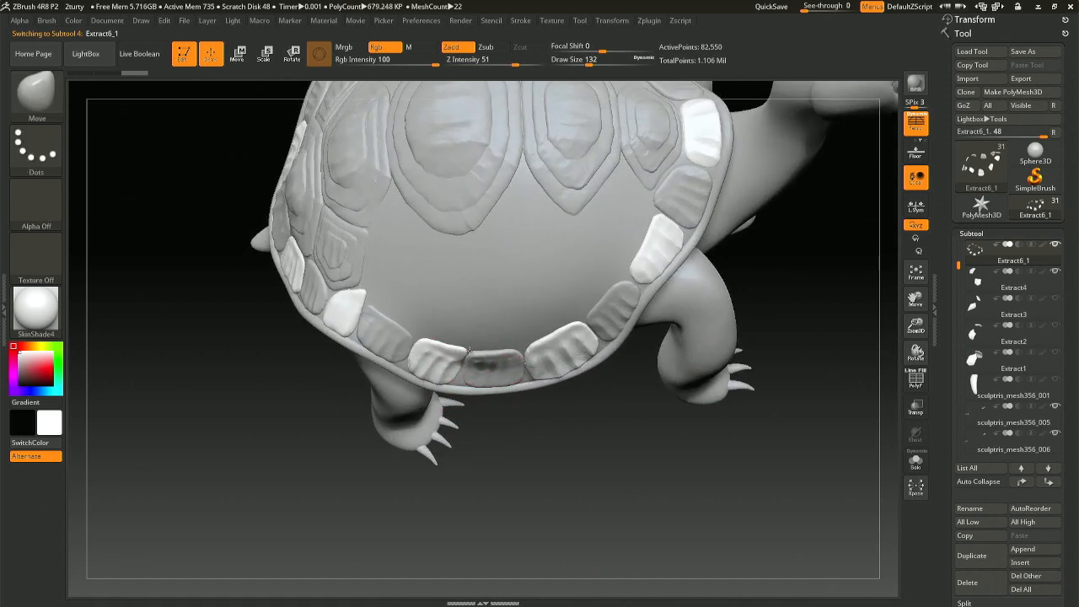
right_click_drag(445, 354, 404, 332)
key("space")
left_click_drag(466, 329, 462, 330)
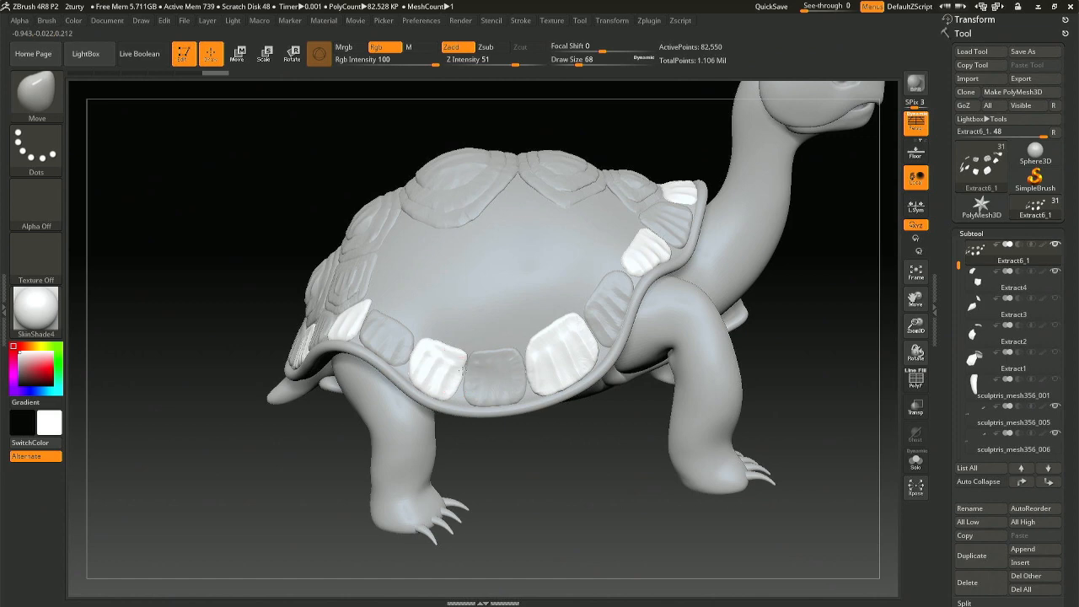
Step: Reshape the rim scute beneath the small rear side scute with the Move brush at draw sizes 101 and 68
mouse_move(464, 358)
right_mouse_down()
mouse_move(454, 333)
mouse_move(337, 308)
mouse_move(371, 295)
right_mouse_up()
key("space")
left_click_drag(369, 296, 367, 312)
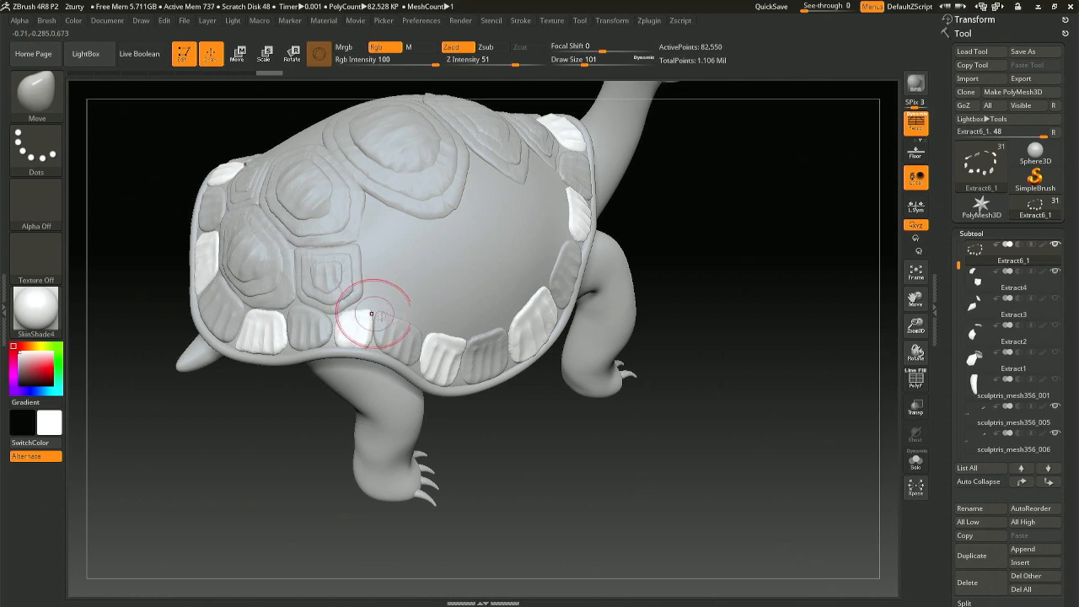
key("space")
left_click_drag(371, 298, 363, 296)
right_click_drag(362, 293, 360, 320)
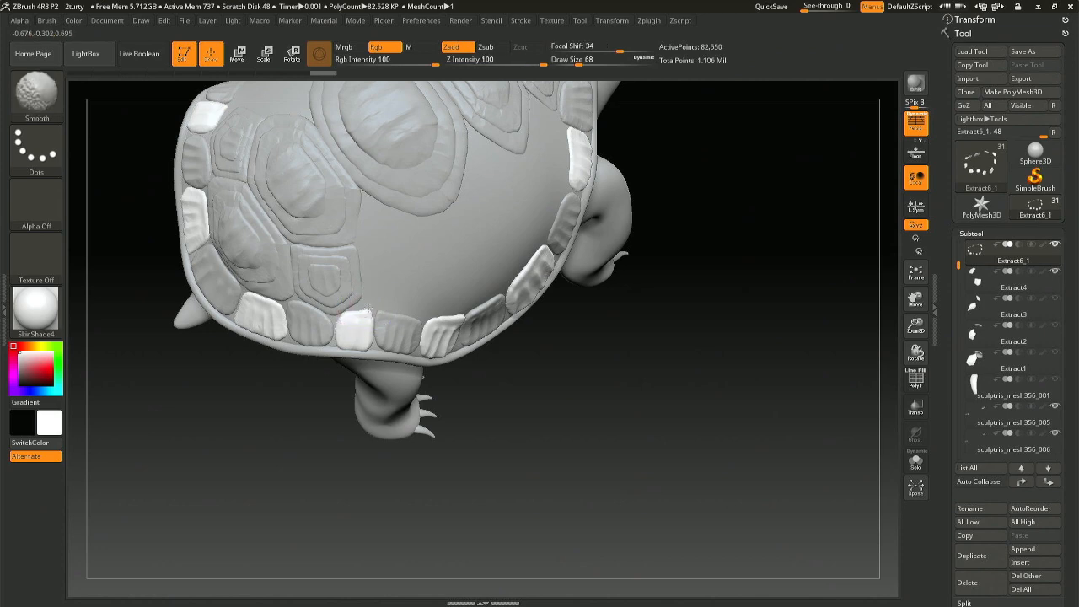
right_click_drag(389, 312, 308, 313)
left_click(309, 313, "alt")
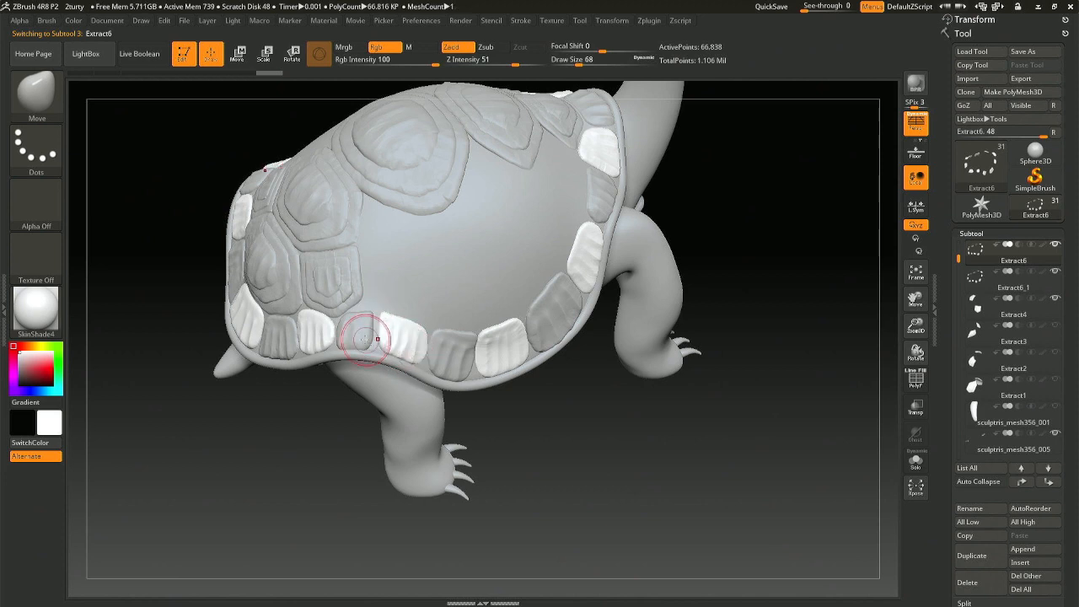
left_click(367, 341, "alt")
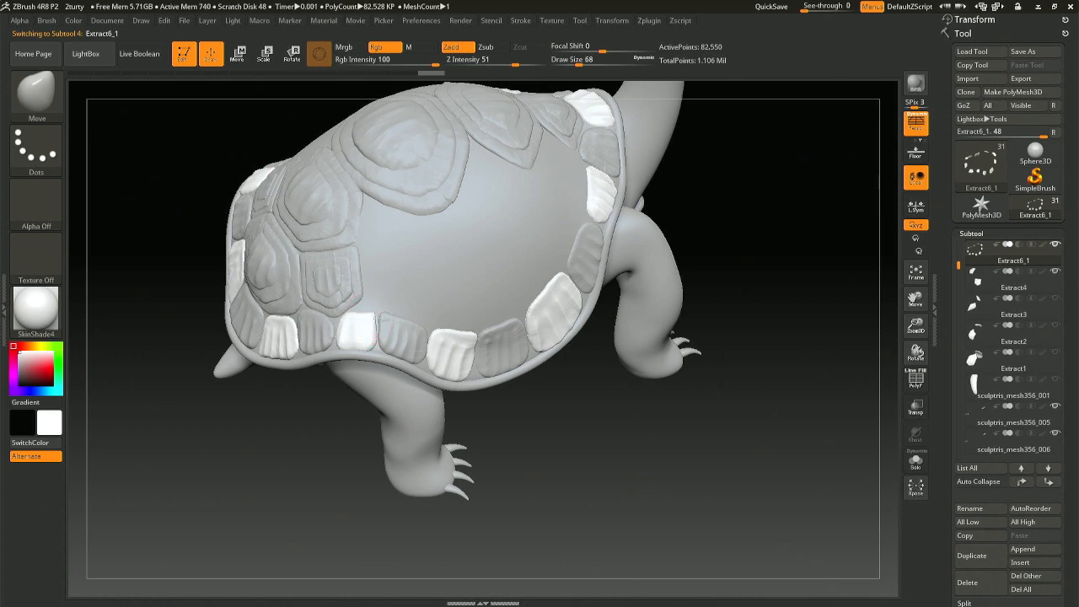
Step: Reactivate the base shell mesh and extend the five-sided mask patch's lower edge down to the rim scutes
mouse_move(377, 317)
right_mouse_down()
mouse_move(381, 402)
mouse_move(392, 325)
mouse_move(438, 257)
right_mouse_up()
mouse_move(469, 374)
right_mouse_down("ctrl")
mouse_move(491, 325)
mouse_move(478, 332)
mouse_move(448, 319)
mouse_move(494, 348)
right_mouse_up("ctrl")
left_click(442, 312, "alt")
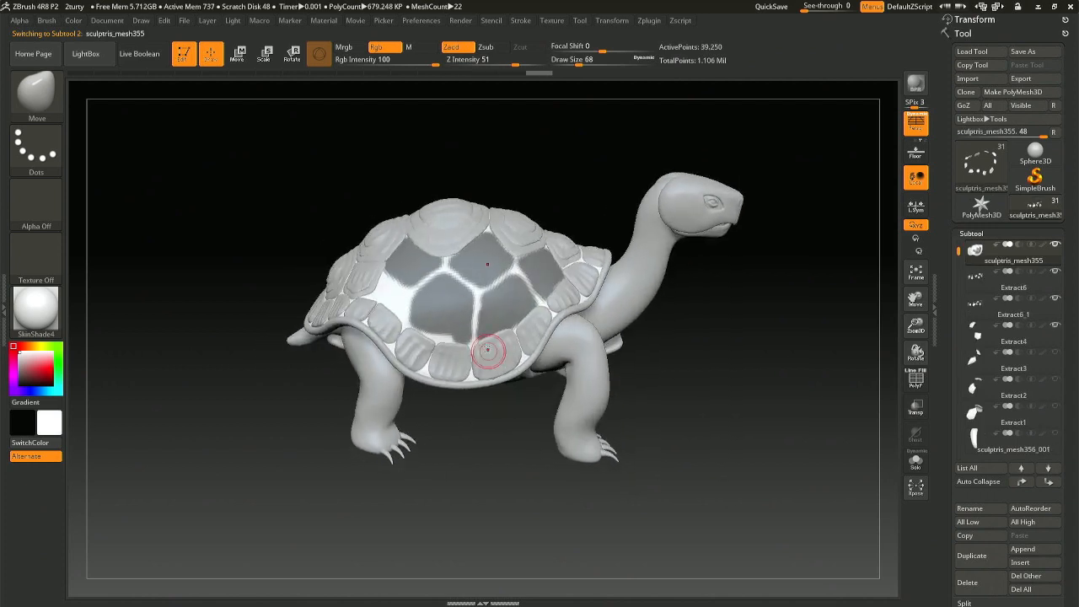
key("ctrl")
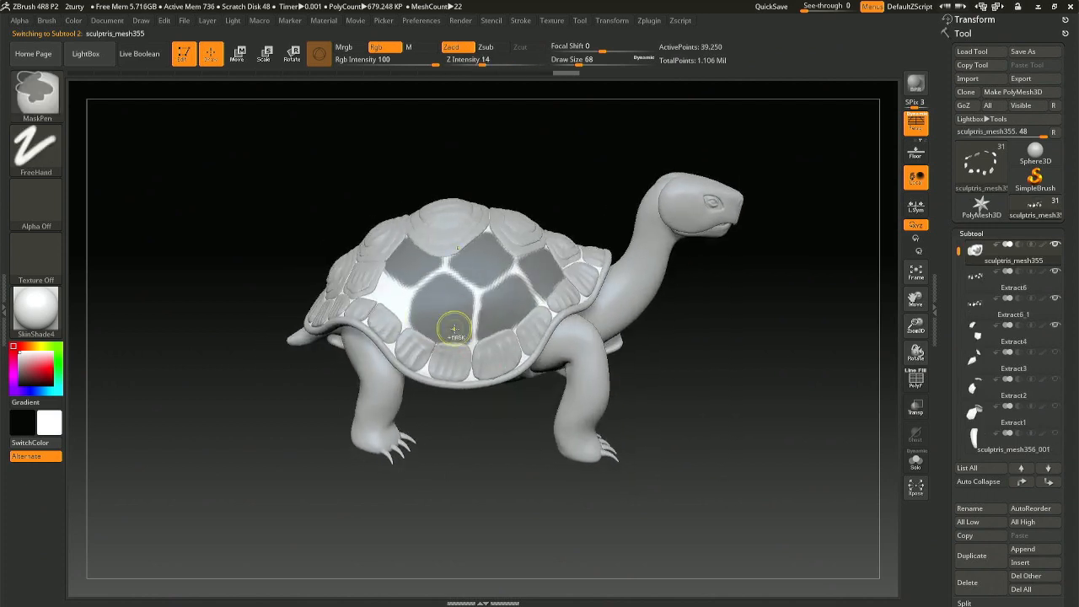
left_click(438, 360, "ctrl")
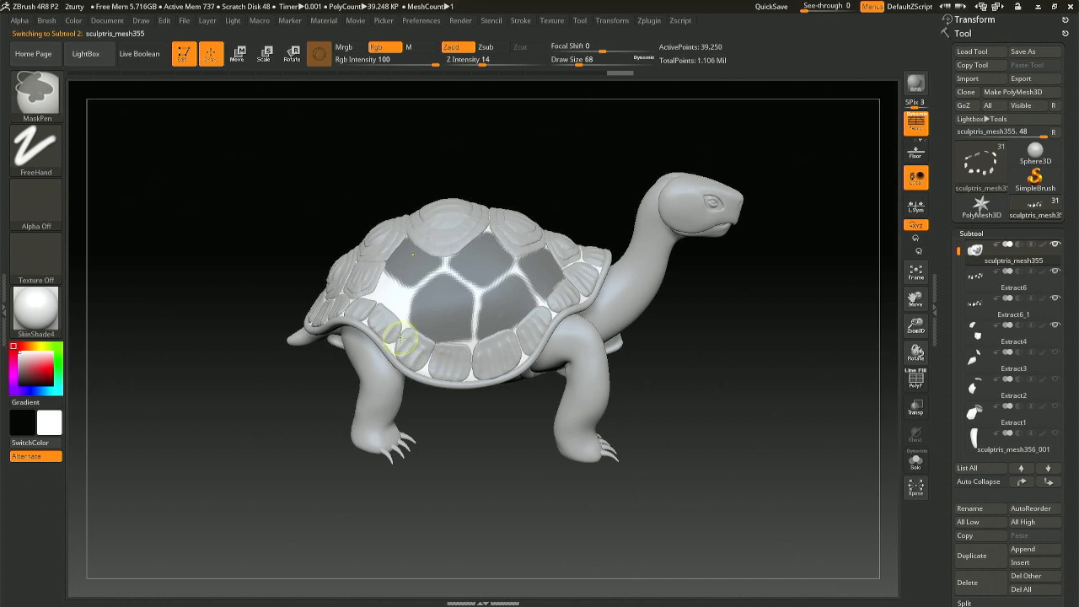
Step: Mask a strip at the rear end of the bare shell, beside the small rear side scute
mouse_move(486, 348)
right_mouse_down()
mouse_move(462, 348)
mouse_move(487, 349)
mouse_move(478, 337)
mouse_move(513, 446)
mouse_move(537, 447)
right_mouse_up()
key("ctrl")
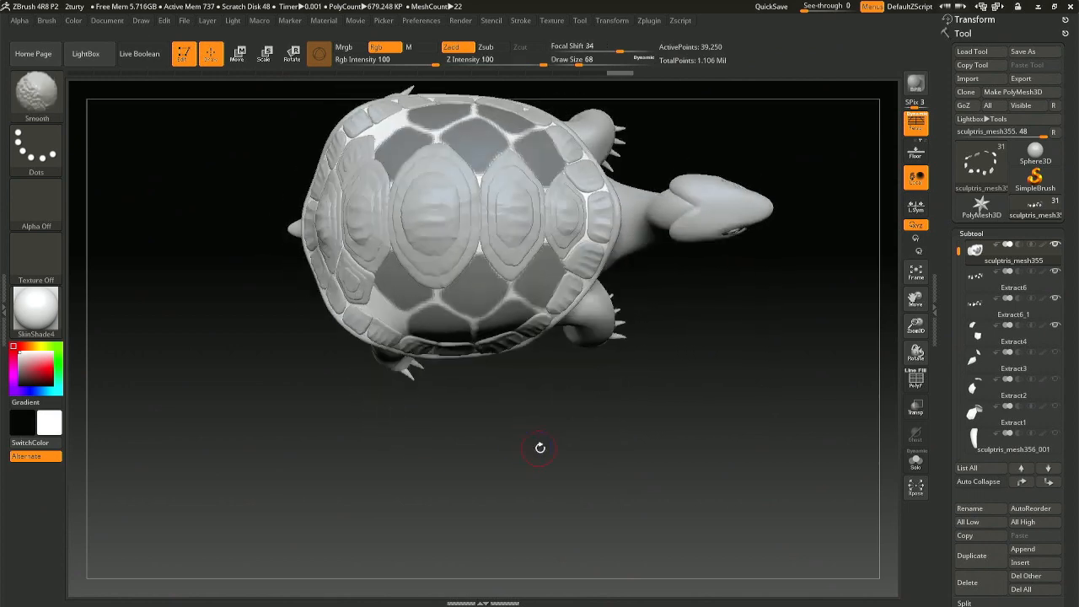
right_click_drag(499, 377, 383, 252)
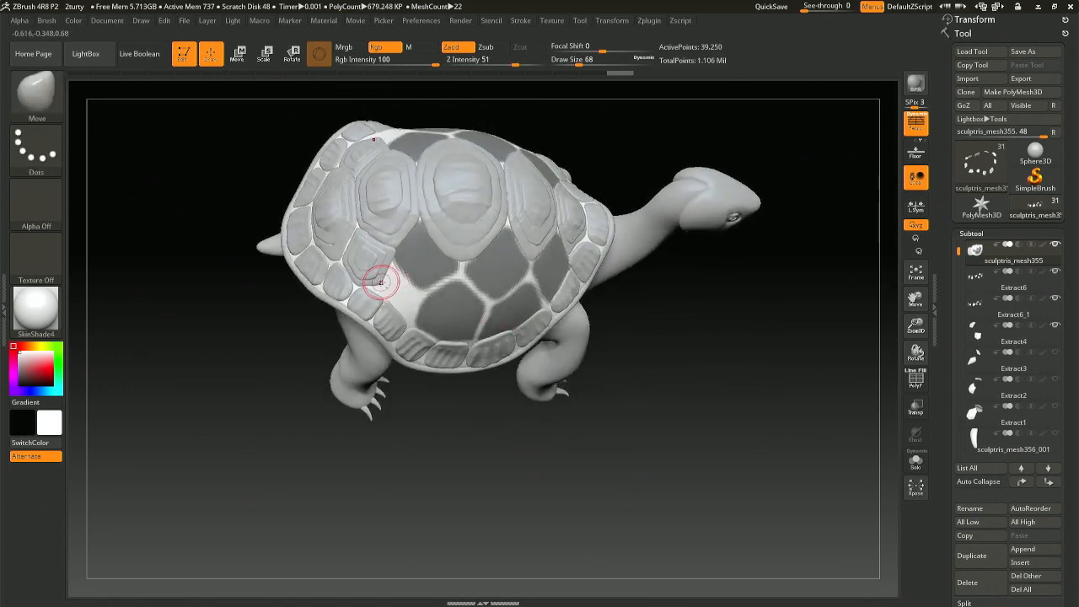
right_click_drag(392, 299, 398, 265)
left_click_drag(385, 278, 396, 300, "ctrl")
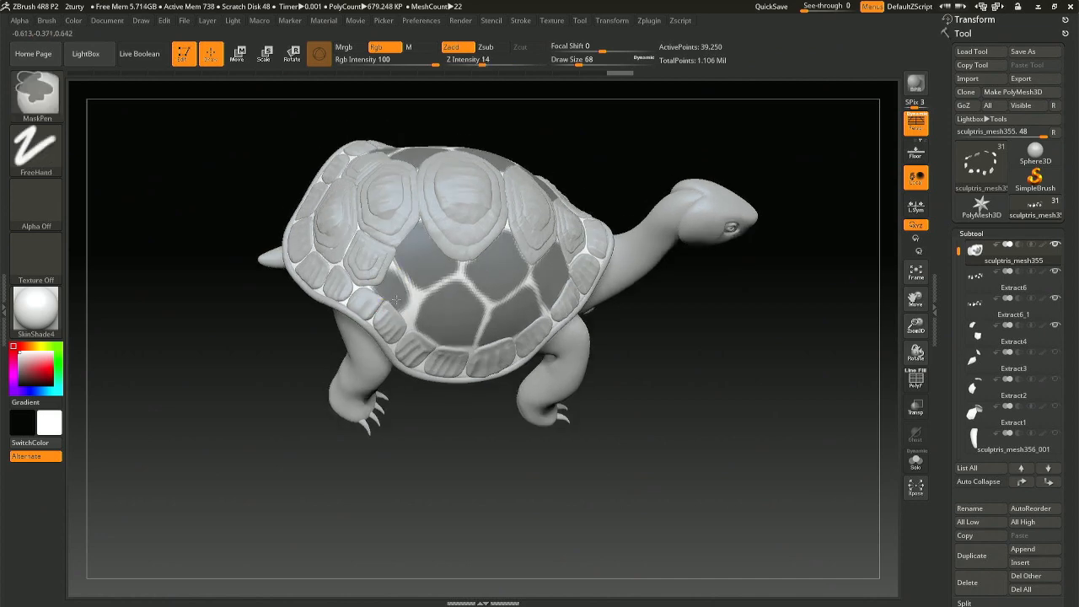
Step: Hide the small rear side scute subtool and reactivate the bare shell mesh for masking
mouse_move(403, 305)
right_mouse_down()
mouse_move(413, 316)
mouse_move(447, 303)
mouse_move(345, 264)
right_mouse_up()
left_click(393, 284, "alt")
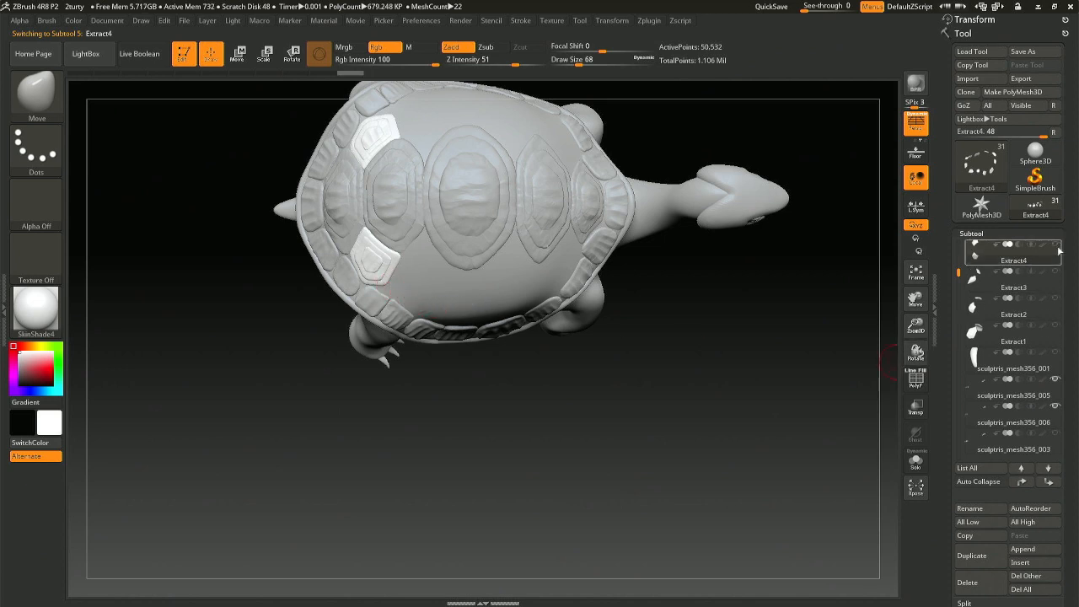
left_click(463, 290, "alt")
left_click_drag(457, 375, 467, 315)
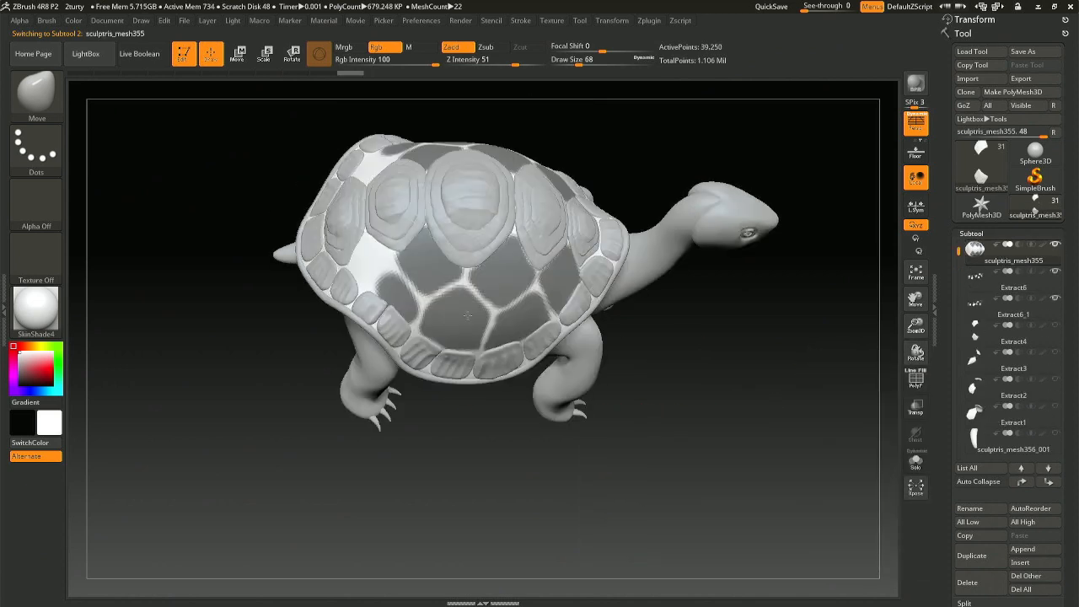
right_click_drag(468, 315, 466, 325)
mouse_move(372, 270)
right_mouse_down()
mouse_move(396, 276)
mouse_move(377, 277)
right_mouse_up()
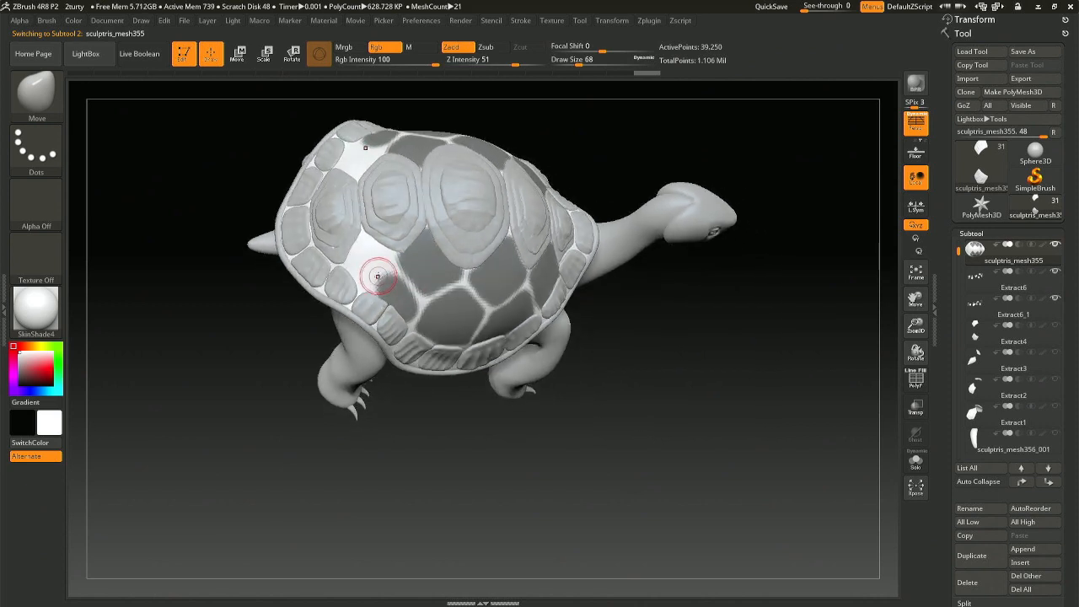
Step: Undo the rear mask strip and mask a patch where the hidden rear side scute sits, at draw size 44
key("ctrl+z")
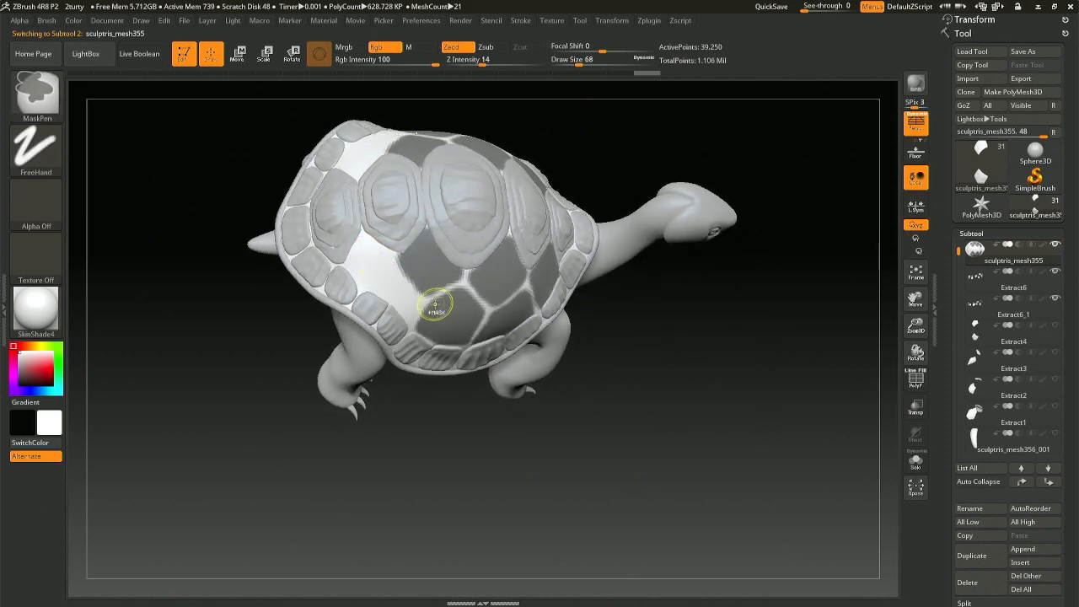
key("space")
left_click_drag(368, 253, 355, 266)
key("ctrl+z")
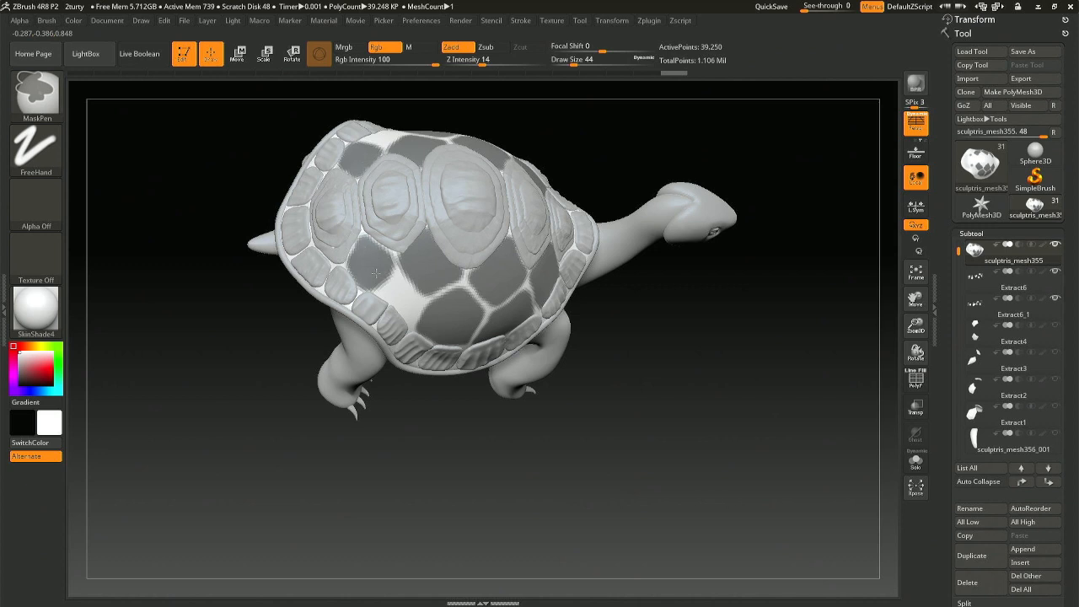
Step: Mask a small patch in the remaining gap between the rear side patch and the rim scutes at draw size 33
mouse_move(399, 289)
left_mouse_down("ctrl")
mouse_move(405, 302)
mouse_move(396, 303)
left_mouse_up("ctrl")
key("ctrl+z")
mouse_move(462, 289)
right_mouse_down()
mouse_move(428, 276)
mouse_move(445, 280)
mouse_move(429, 297)
mouse_move(428, 263)
mouse_move(434, 320)
mouse_move(431, 278)
mouse_move(399, 312)
right_mouse_up()
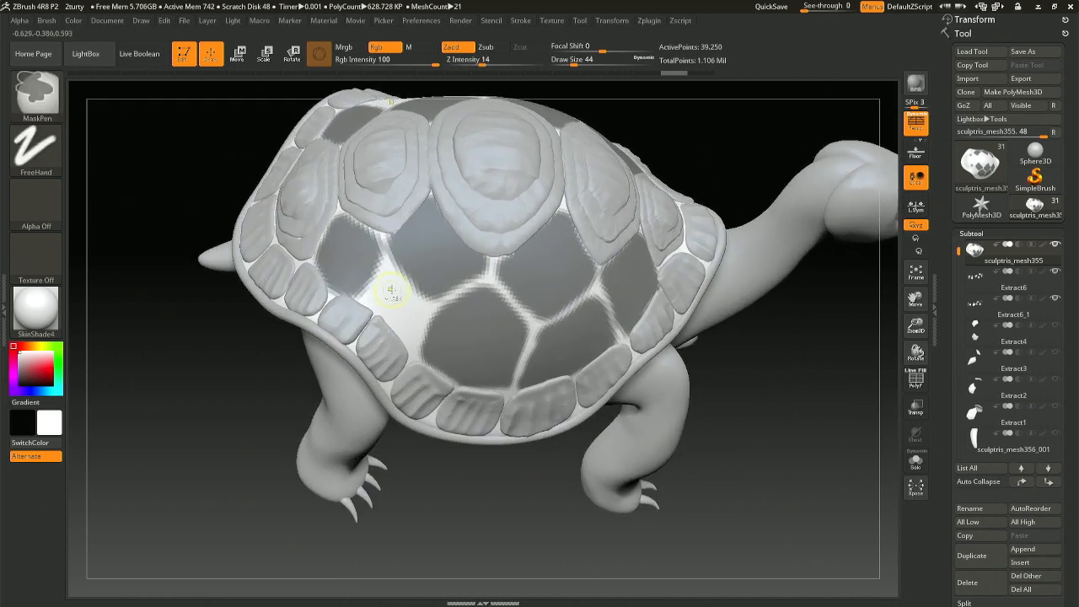
key("space")
left_click_drag(384, 286, 383, 288)
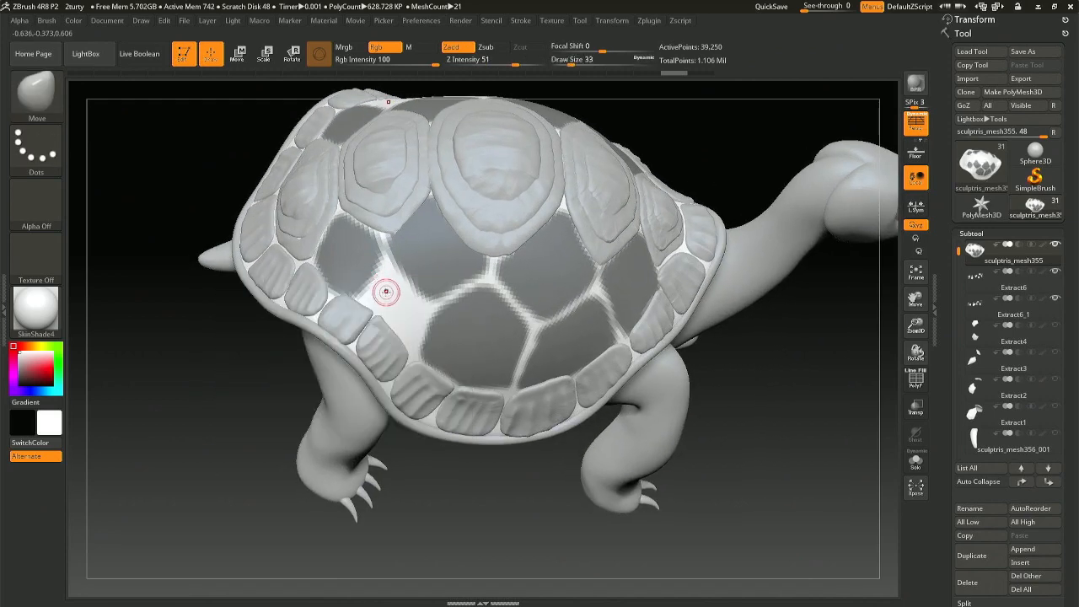
key("ctrl")
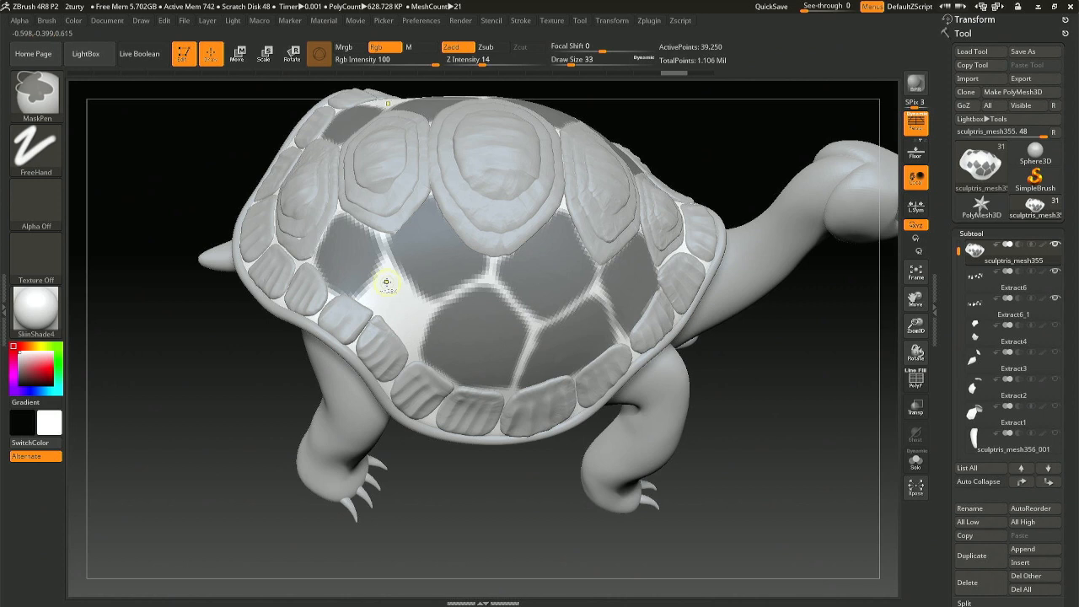
left_click_drag(392, 294, 412, 315, "ctrl")
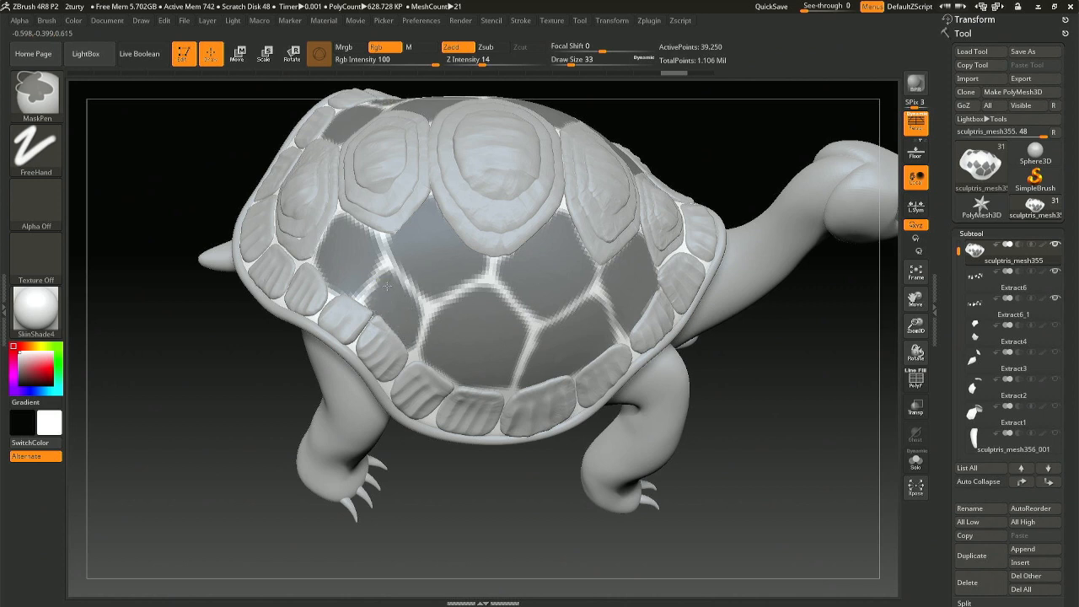
Step: Save the project as 3turty.ZPR in the Ergol folder
mouse_move(388, 277)
right_mouse_down("ctrl")
mouse_move(386, 227)
mouse_move(506, 419)
right_mouse_up("ctrl")
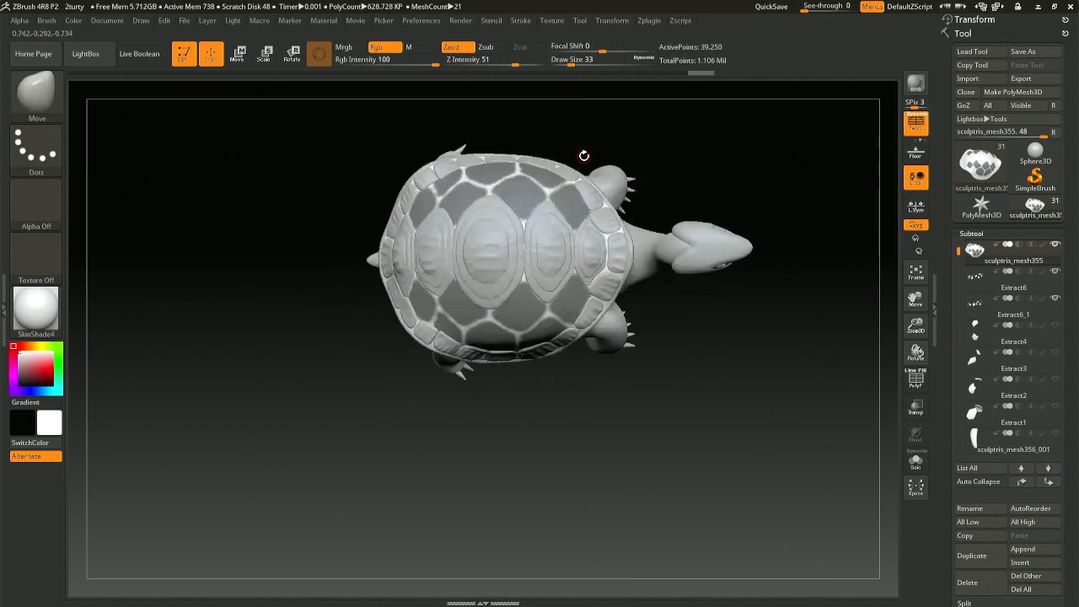
mouse_move(582, 210)
right_mouse_down()
mouse_move(622, 139)
mouse_move(567, 150)
right_mouse_up()
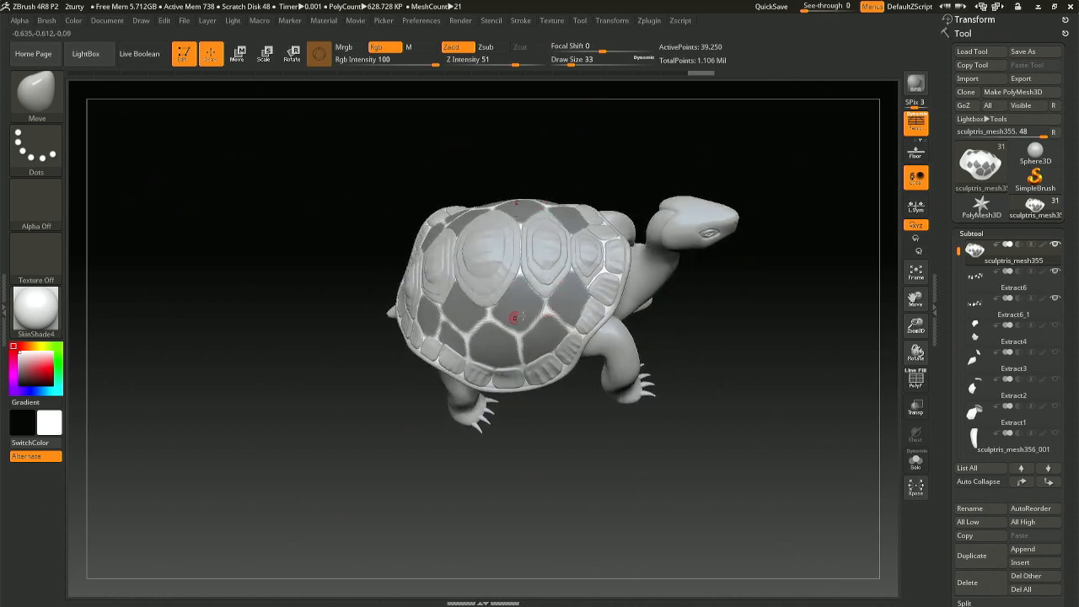
mouse_move(536, 345)
right_mouse_down()
mouse_move(556, 339)
mouse_move(543, 335)
mouse_move(547, 358)
mouse_move(556, 346)
mouse_move(523, 345)
mouse_move(543, 341)
right_mouse_up()
key("ctrl")
key("ctrl+s")
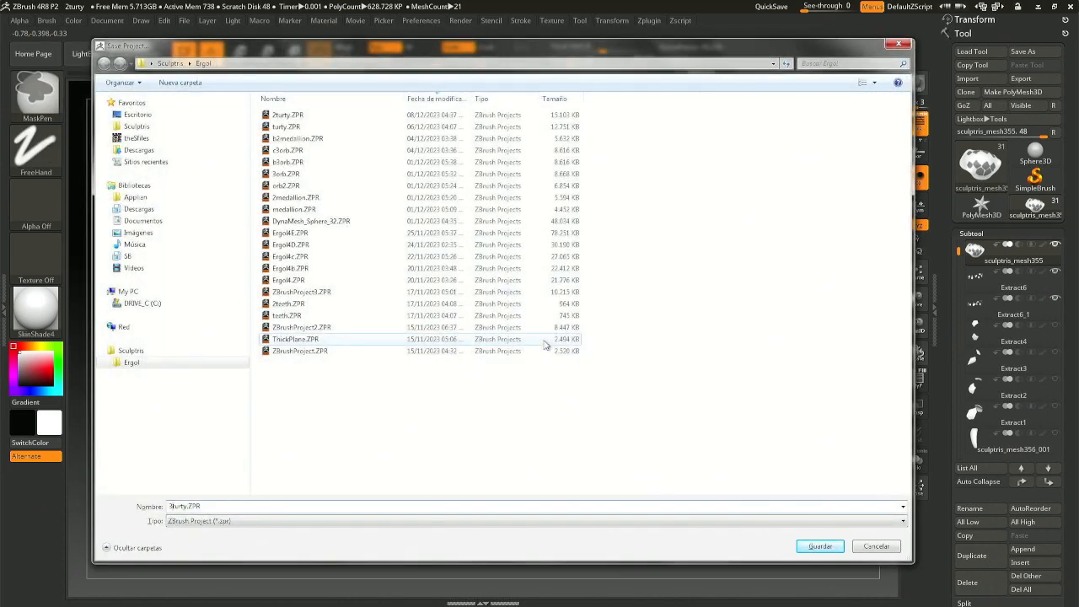
key("Return")
Step: Delete the old side scute subtools Extract1 and Extract2
right_click_drag(513, 408, 519, 462)
right_click_drag(503, 337, 550, 351)
right_click_drag(459, 300, 495, 300)
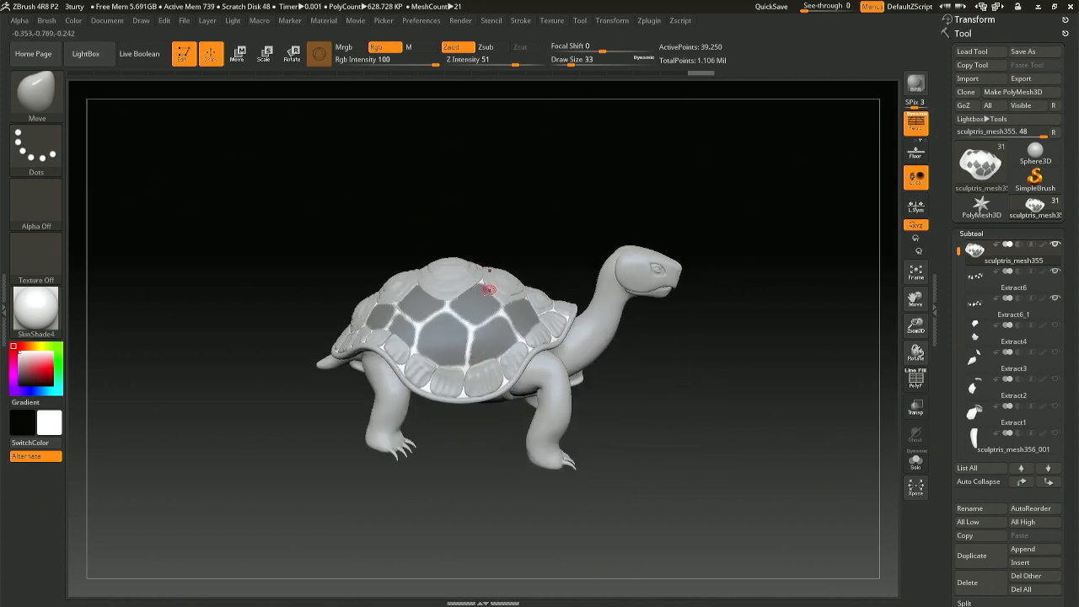
left_click(975, 413)
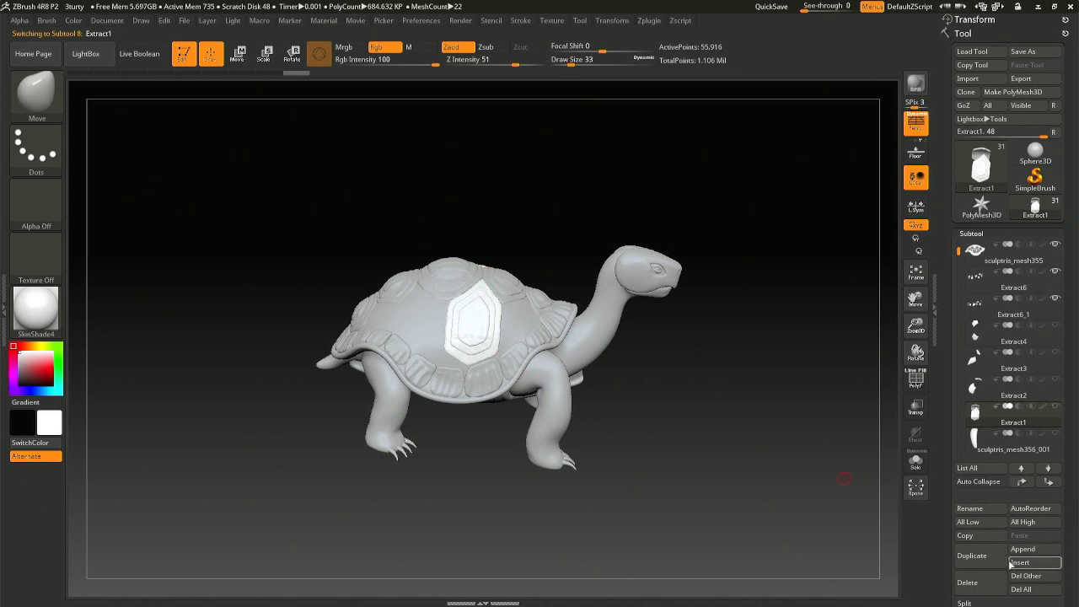
left_click(982, 581)
left_click(876, 591)
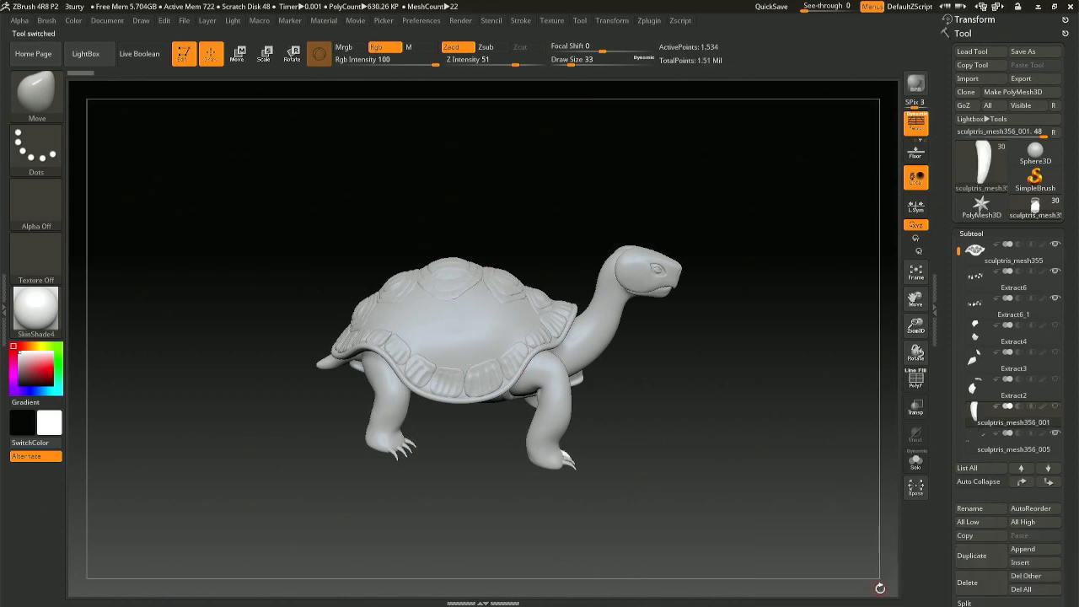
left_click(981, 389)
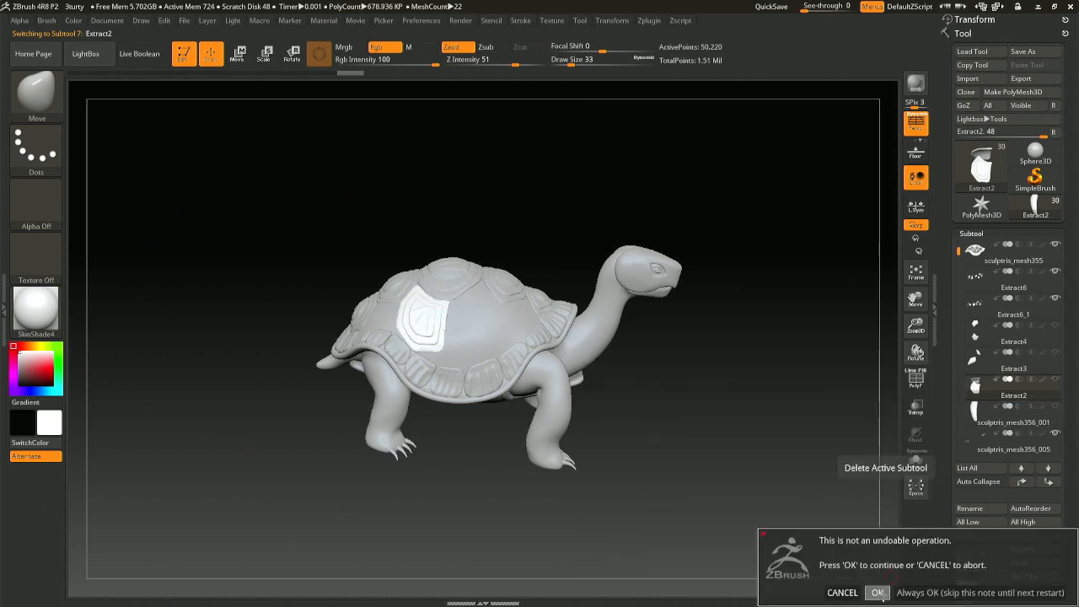
left_click(877, 592)
Step: Compare the small rear side scute Extract4 with the masked patches on the base shell
left_click(981, 338)
left_click_drag(621, 428, 620, 452)
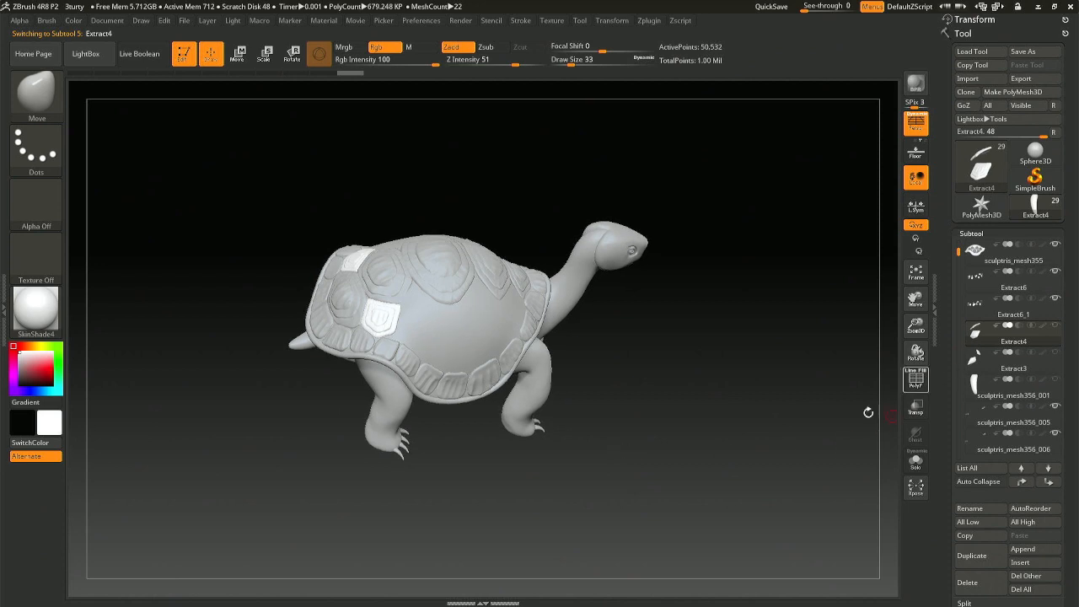
left_click(471, 323, "alt")
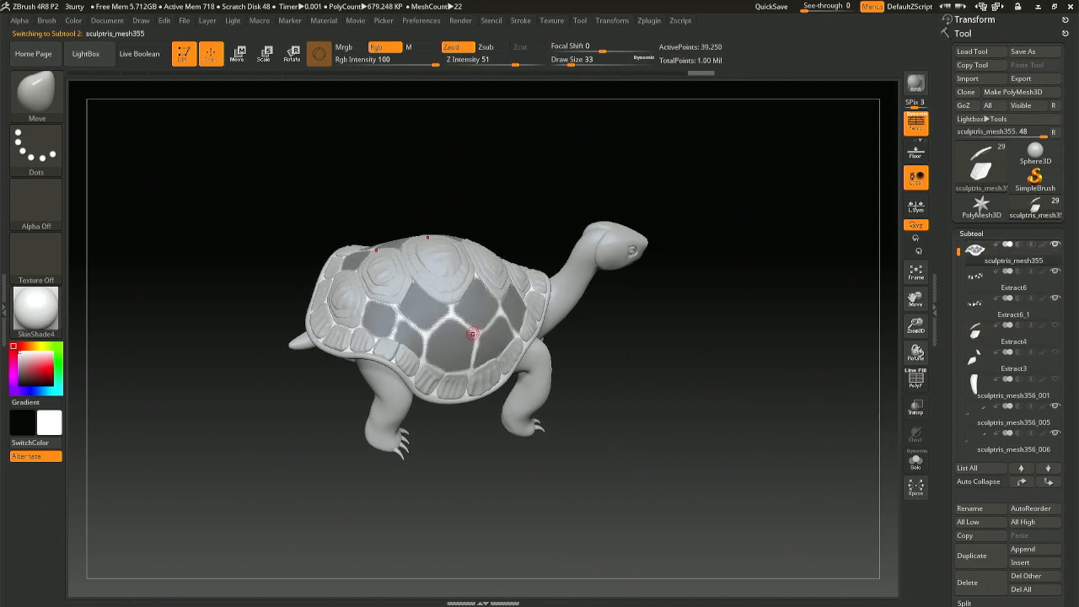
left_click_drag(556, 350, 544, 370)
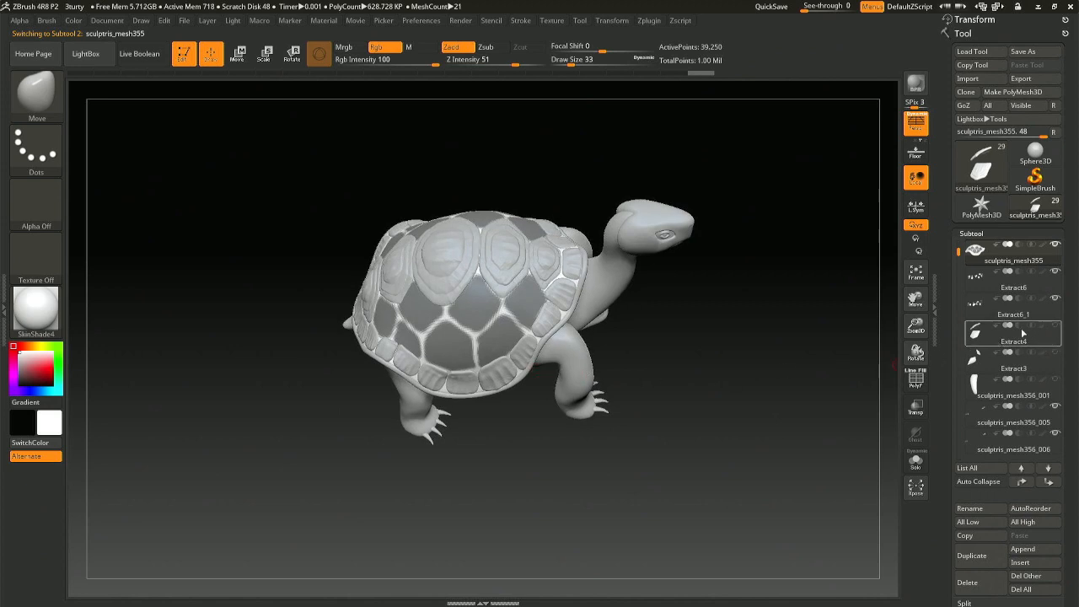
Step: Delete the old front side scute subtool Extract3
left_click(991, 337)
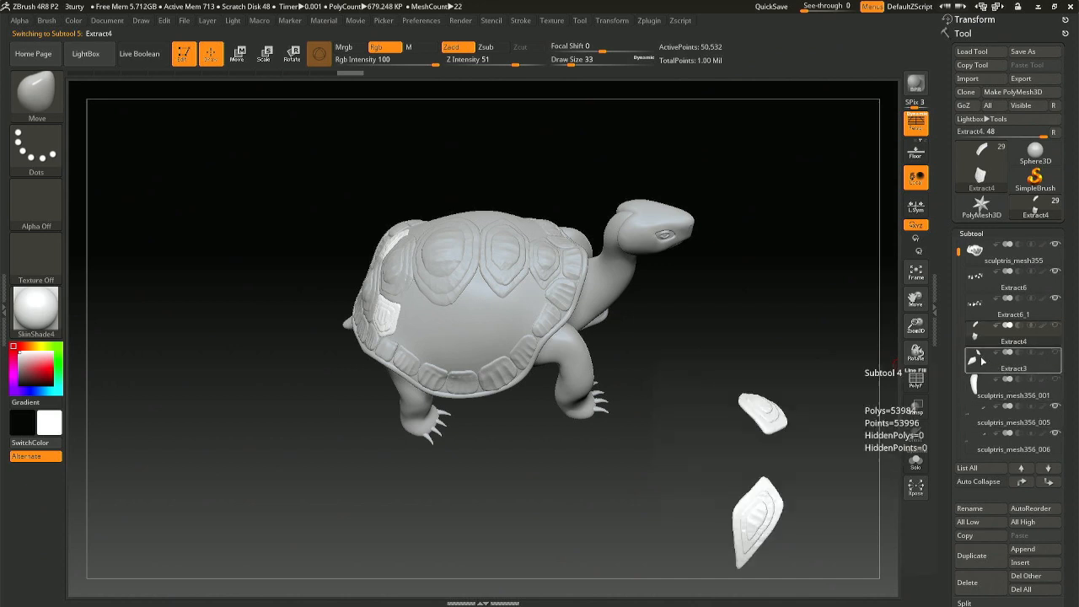
left_click(979, 360)
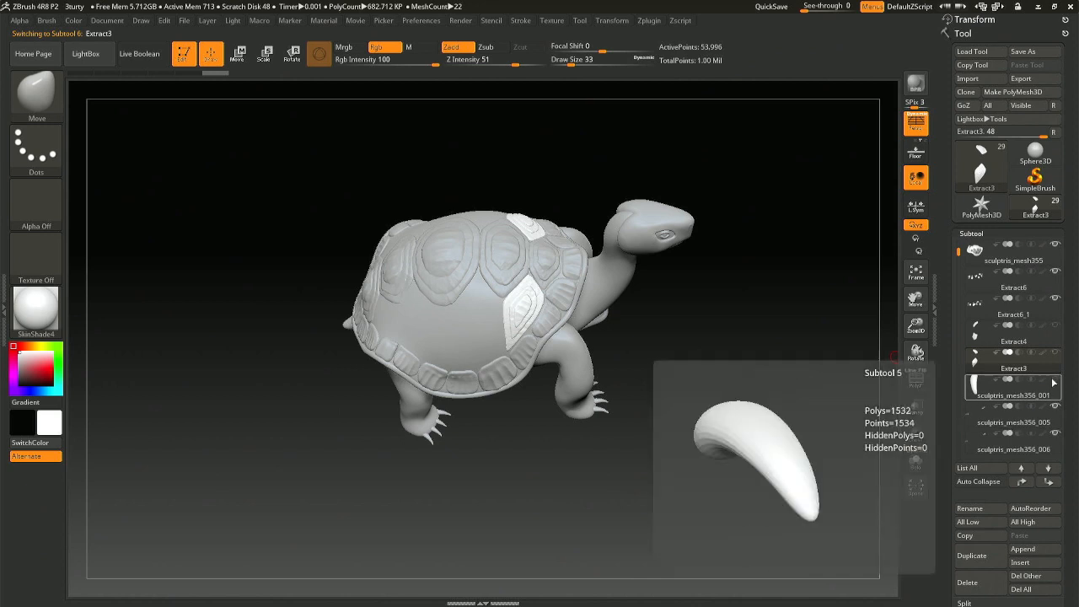
left_click(969, 581)
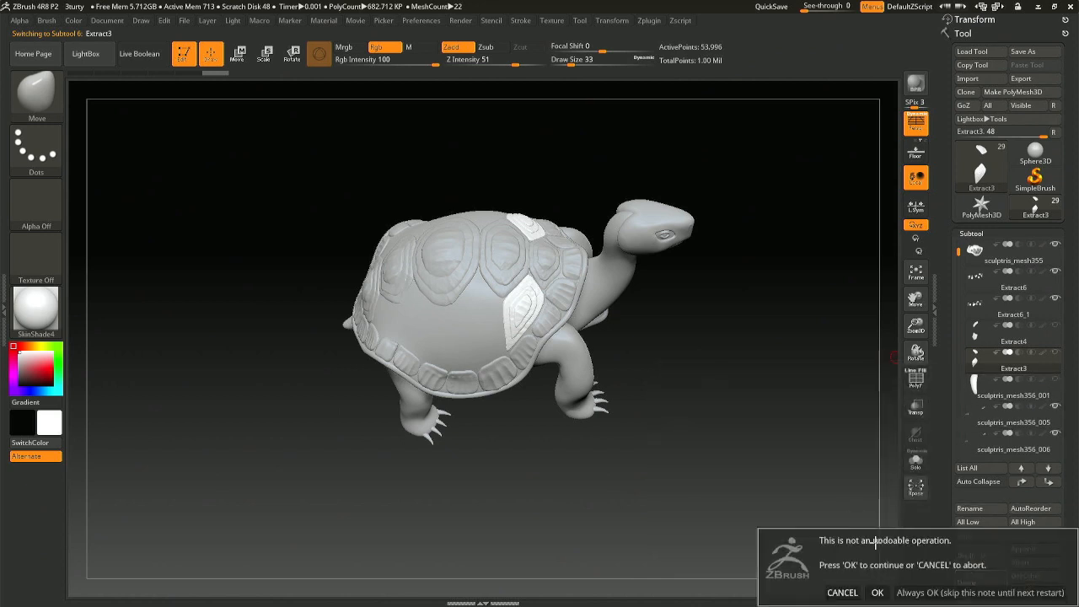
left_click(877, 592)
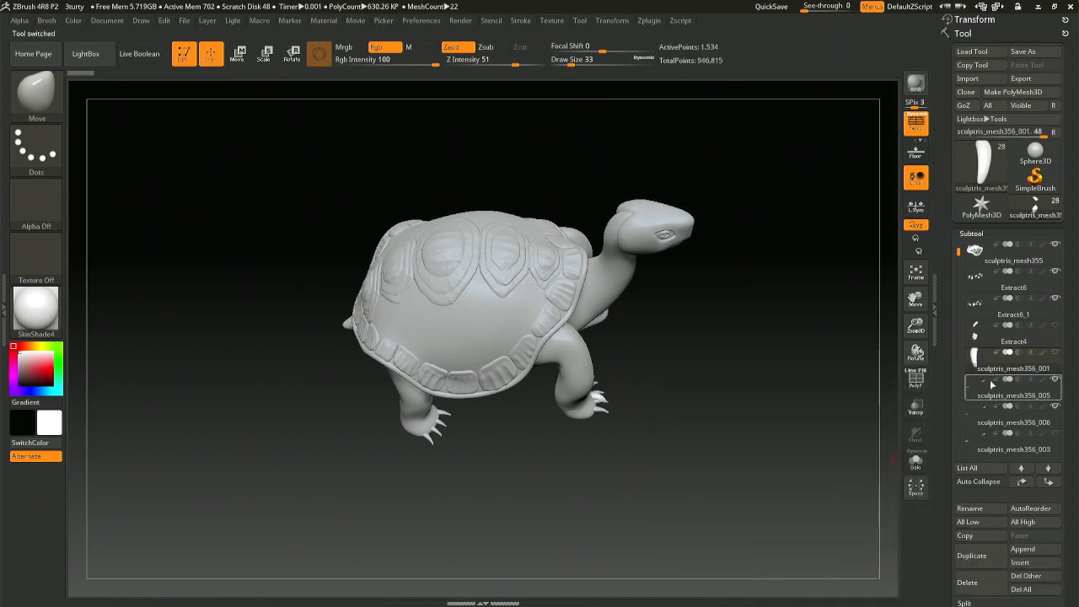
Step: Inspect the small rear side scutes and alternating rim scutes from several angles, and reactivate the base shell mesh
mouse_move(1003, 364)
left_click_drag(606, 428, 603, 361)
left_click_drag(789, 368, 794, 380)
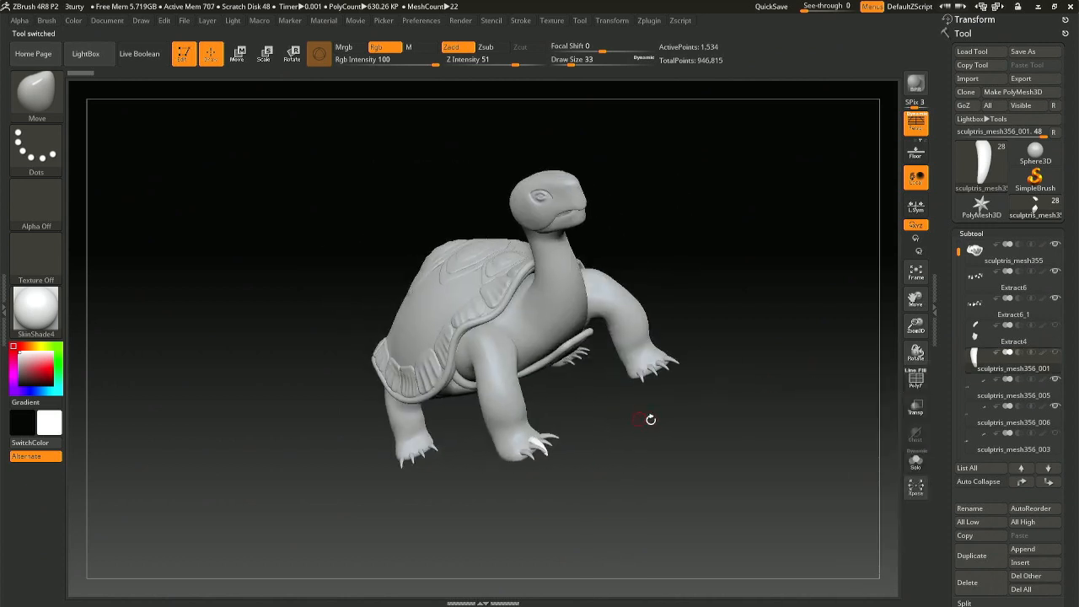
mouse_move(983, 338)
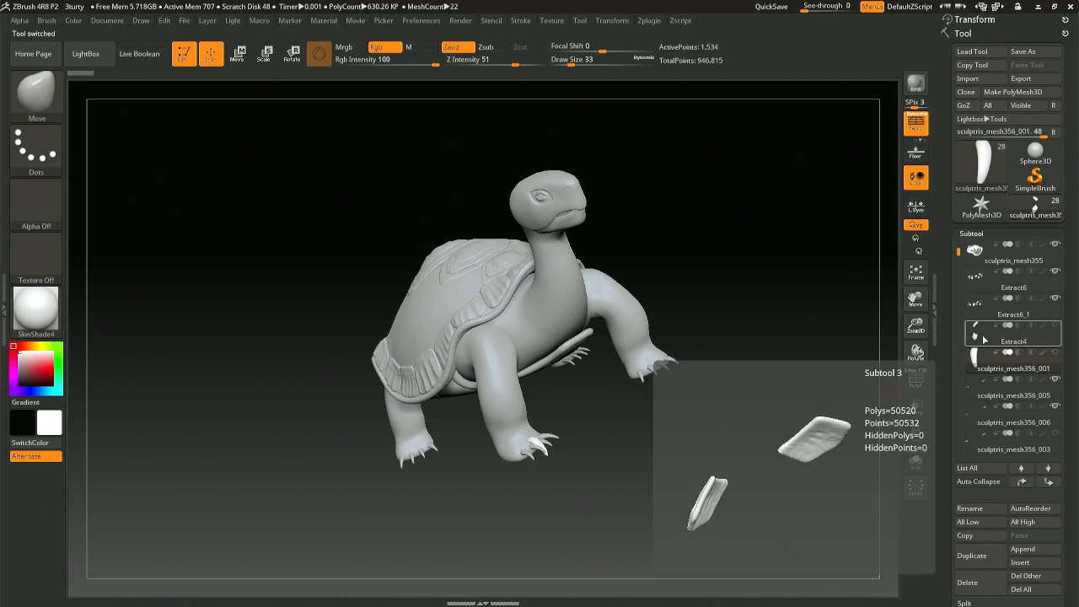
left_click(983, 339)
left_click_drag(641, 443, 874, 400)
left_click(977, 307)
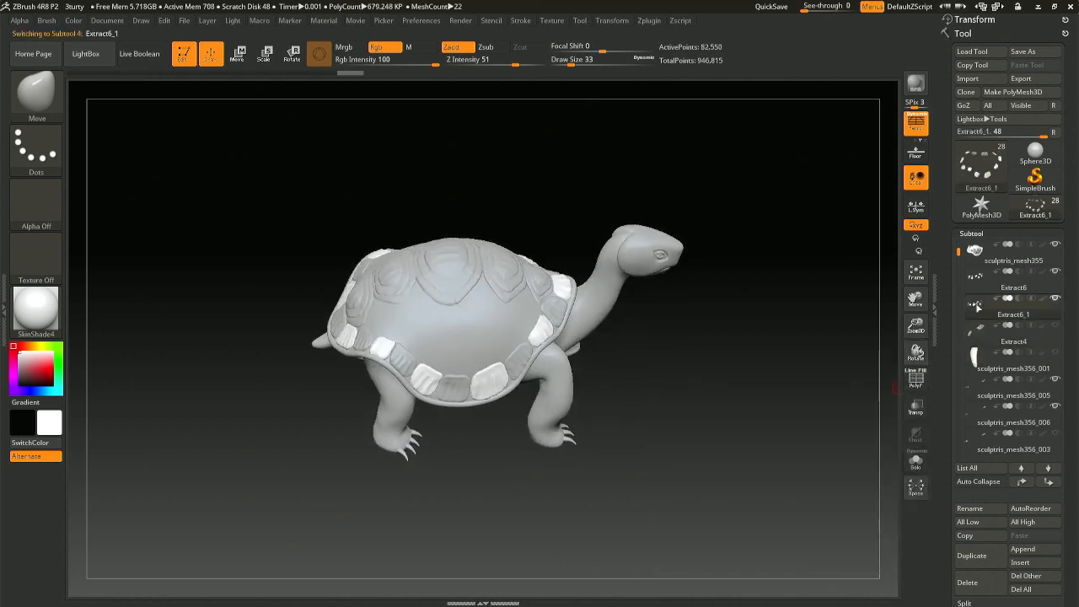
mouse_move(974, 370)
left_click(975, 342)
left_click_drag(674, 459, 614, 456)
right_click_drag(447, 341, 411, 323, "ctrl")
left_click(427, 324, "alt")
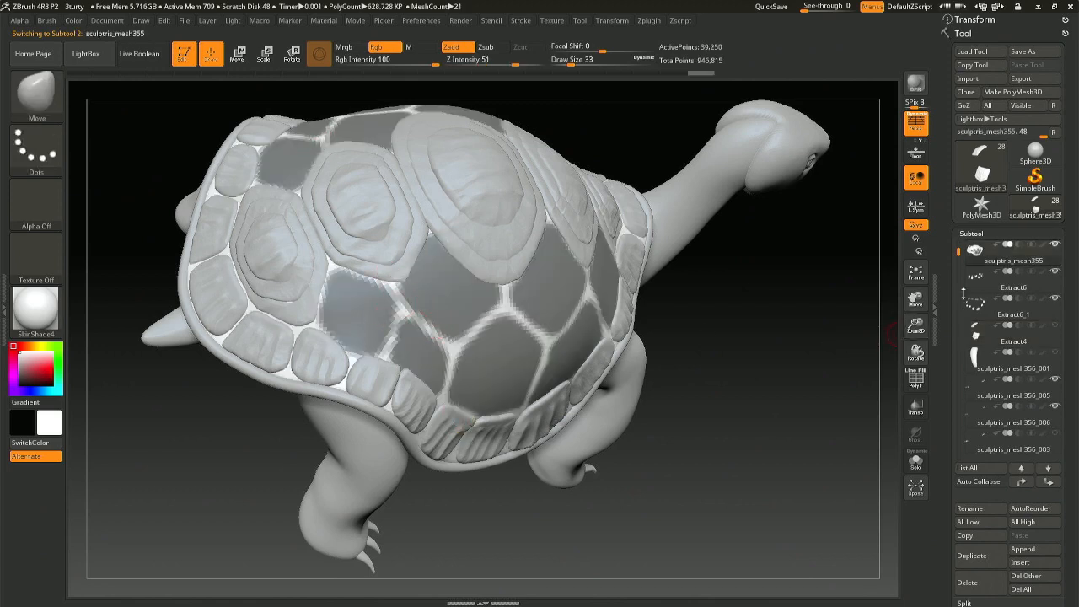
Step: Stretch the small rear side scute's forward edge toward the neighbouring patch with the Move brush at draw size 120
mouse_move(987, 312)
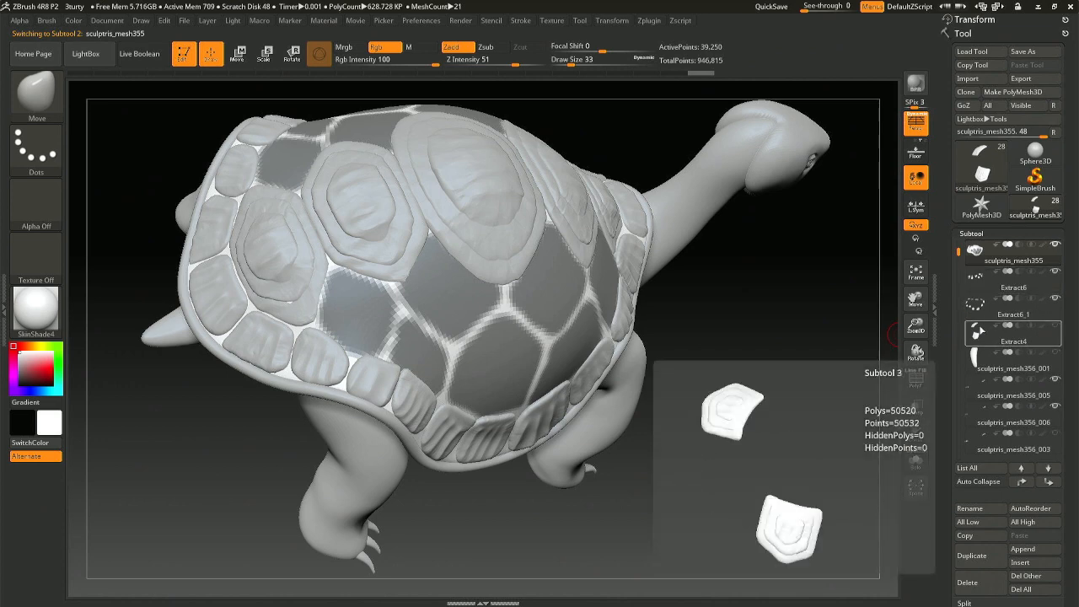
left_click(979, 331)
key("space")
left_click_drag(382, 288, 400, 290)
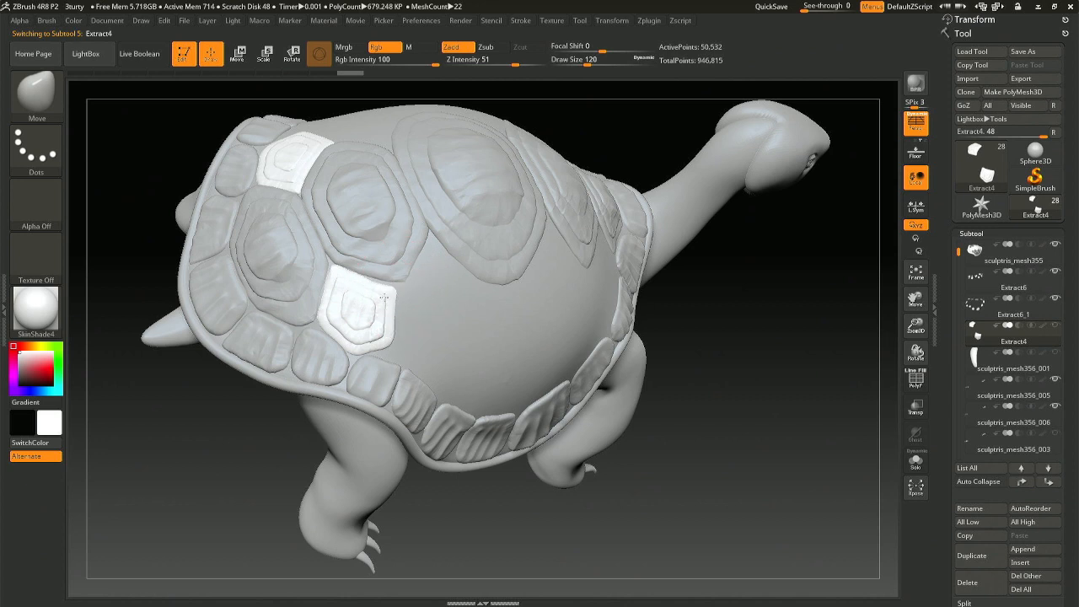
left_click_drag(386, 296, 400, 295)
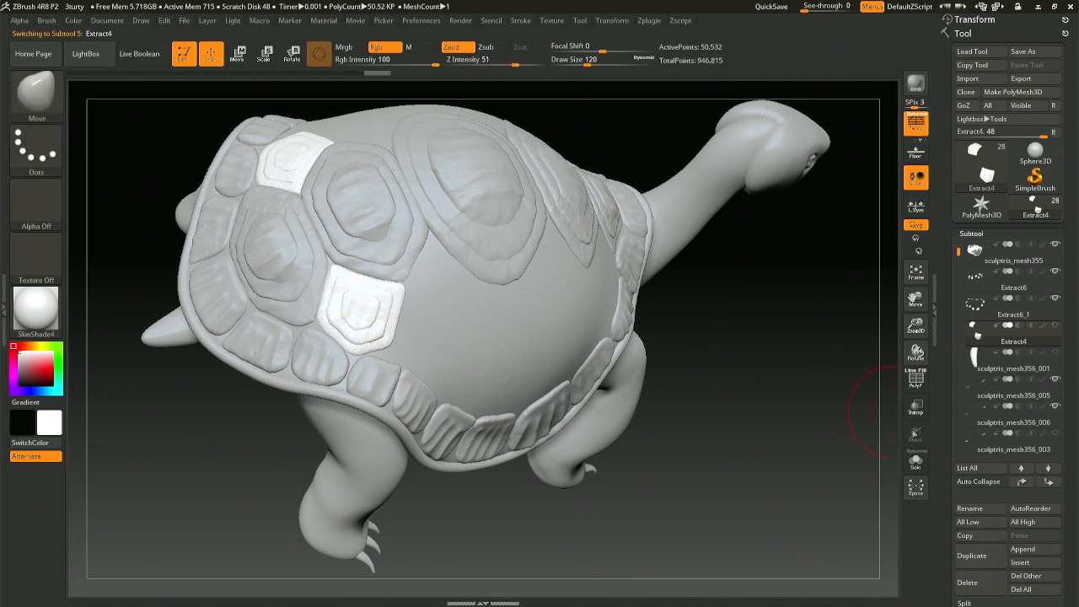
Step: Pull in the side corner of ridge scute Extract4 with the Move brush at draw size 74, checking it against the shell's masked patches
left_click(540, 335, "alt")
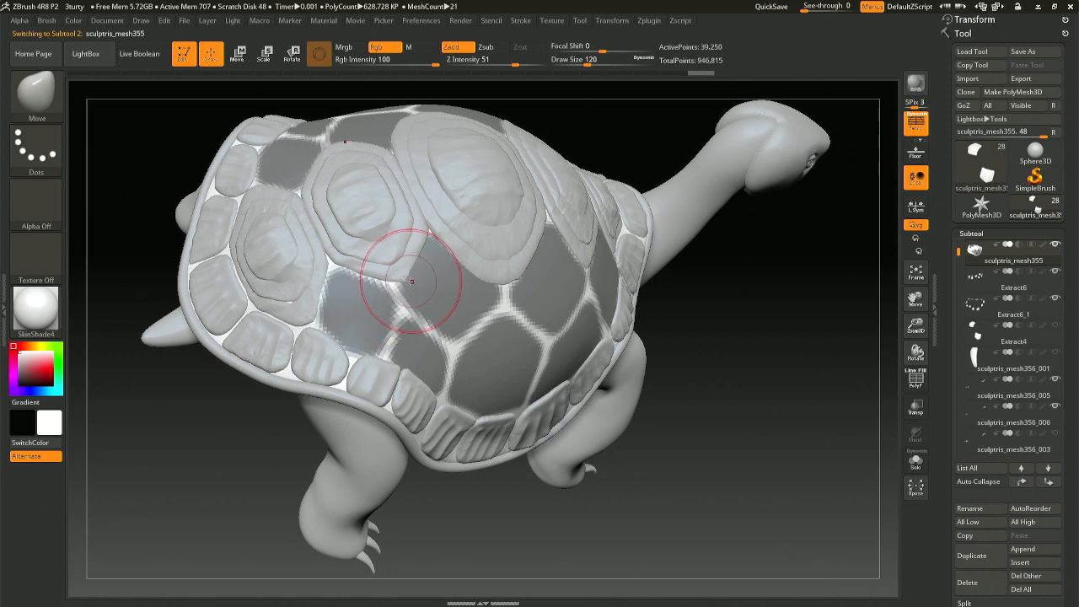
left_click(398, 274, "alt")
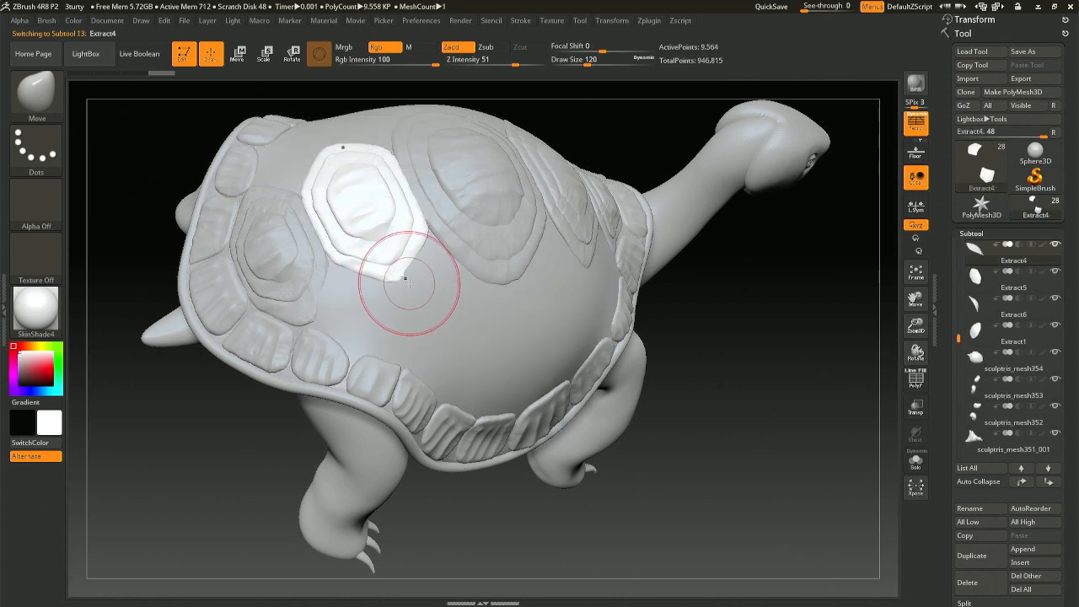
key("space")
left_click_drag(411, 281, 408, 280)
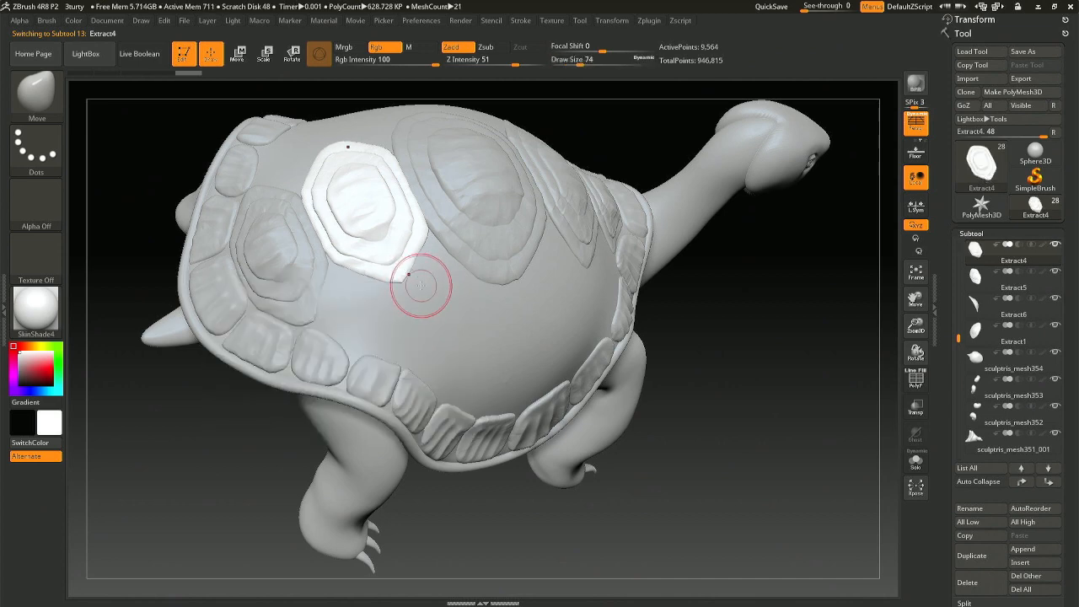
left_click(452, 310, "alt")
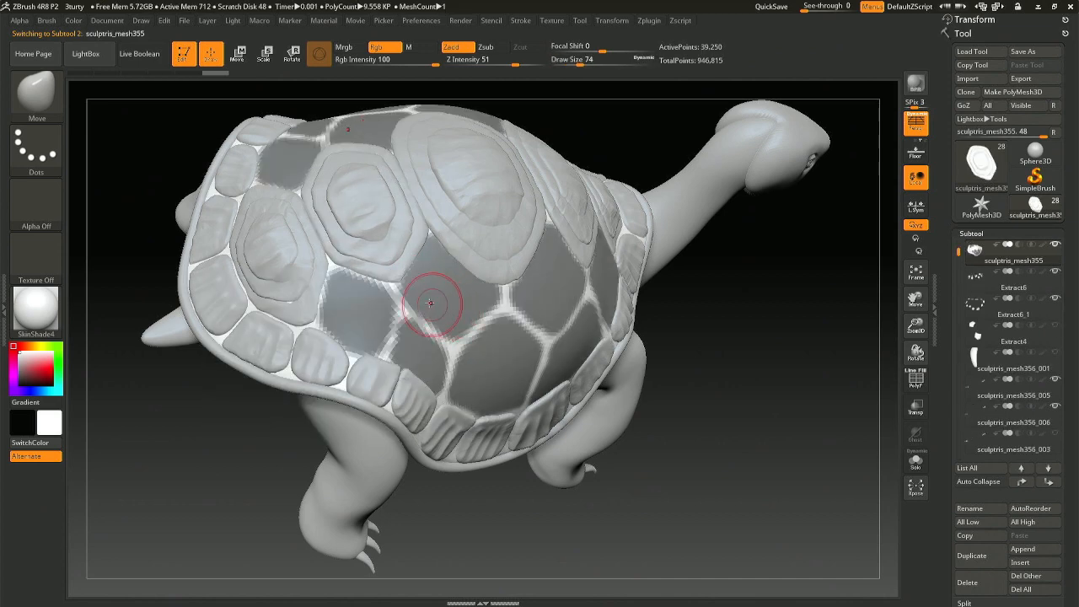
left_click(403, 285, "alt")
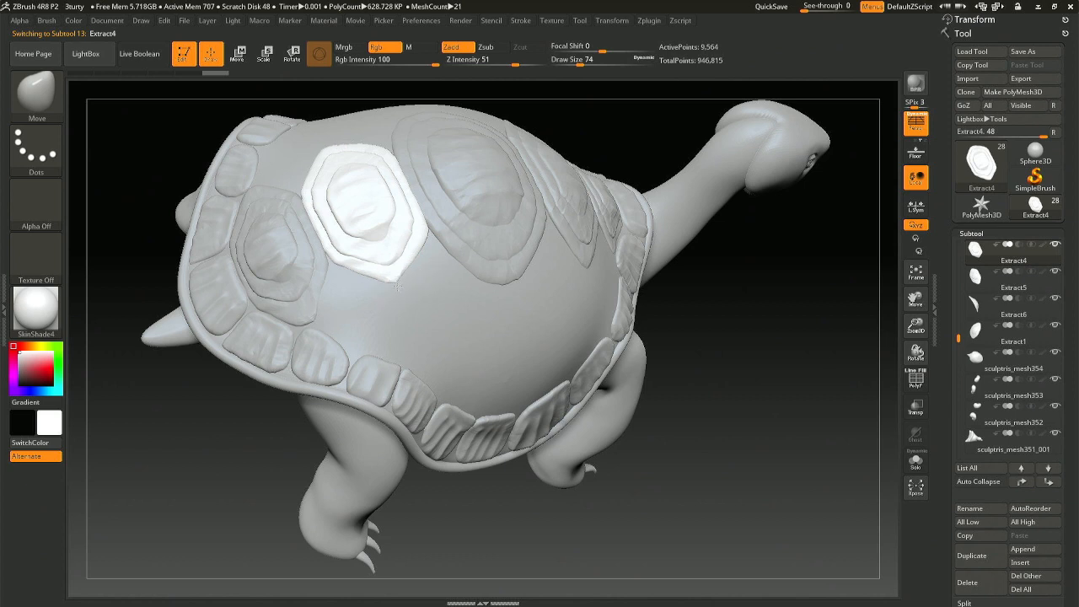
left_click(424, 327, "alt")
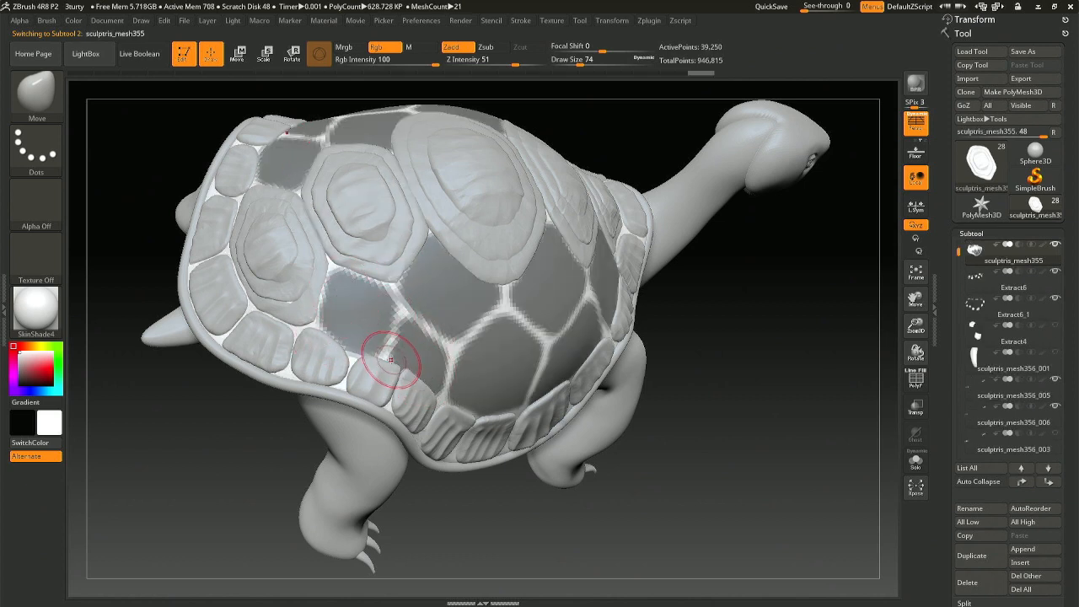
Step: Push the side corners of the large central ridge scute Extract1 inward with the Move brush at draw size 116
right_click_drag(468, 366, 452, 362)
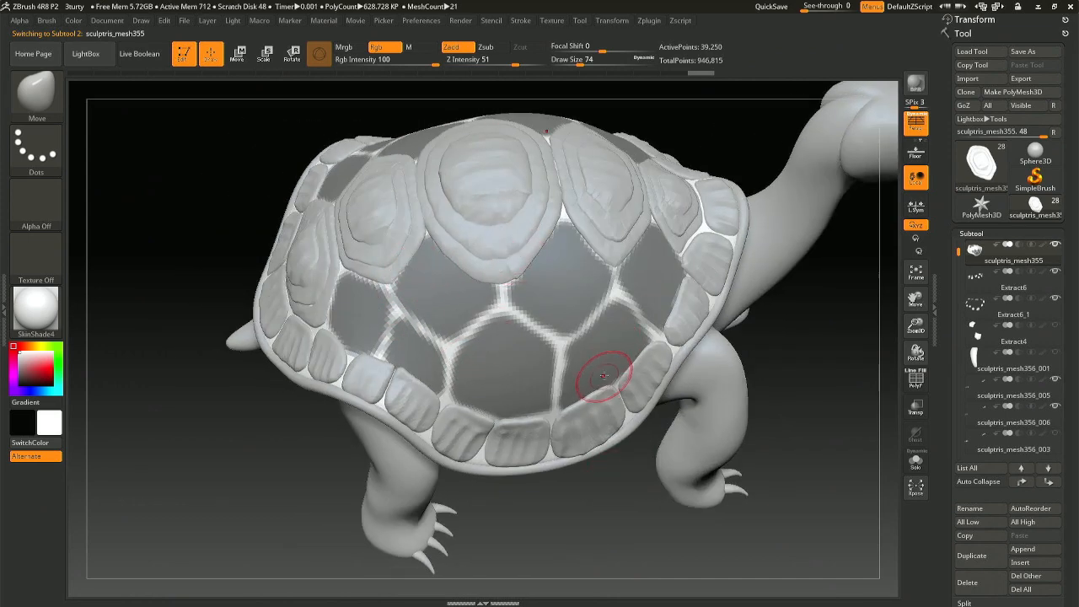
key("ctrl")
mouse_move(514, 443)
right_mouse_down()
mouse_move(483, 467)
mouse_move(484, 272)
mouse_move(511, 374)
mouse_move(503, 394)
right_mouse_up()
right_click_drag(500, 320, 502, 382)
left_click(452, 329, "alt")
key("space")
key("space")
left_click_drag(455, 344, 479, 344)
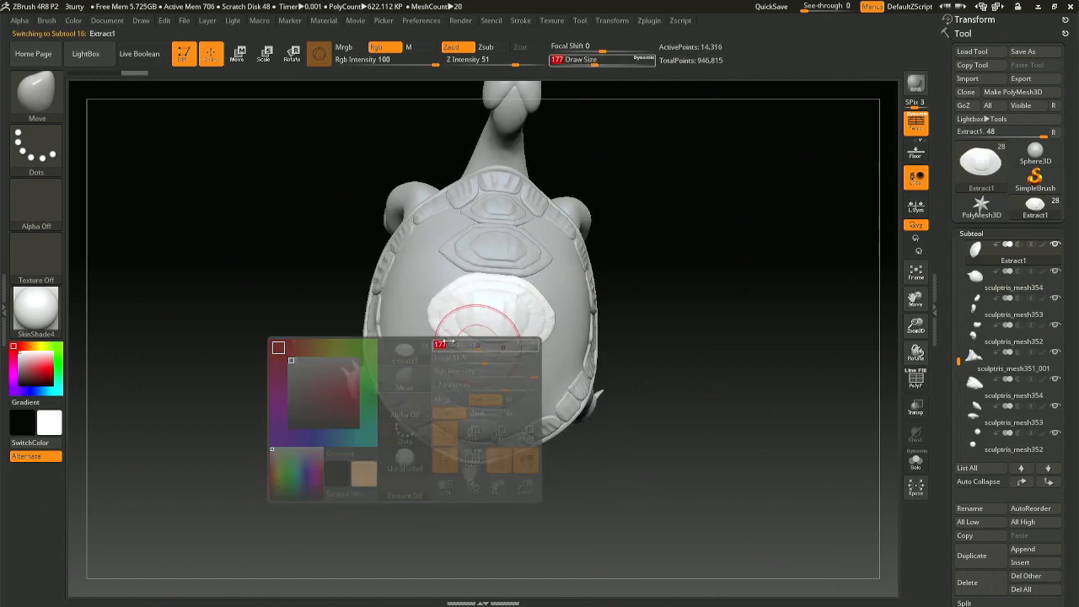
mouse_move(438, 340)
right_mouse_down()
mouse_move(445, 321)
mouse_move(434, 355)
right_mouse_up()
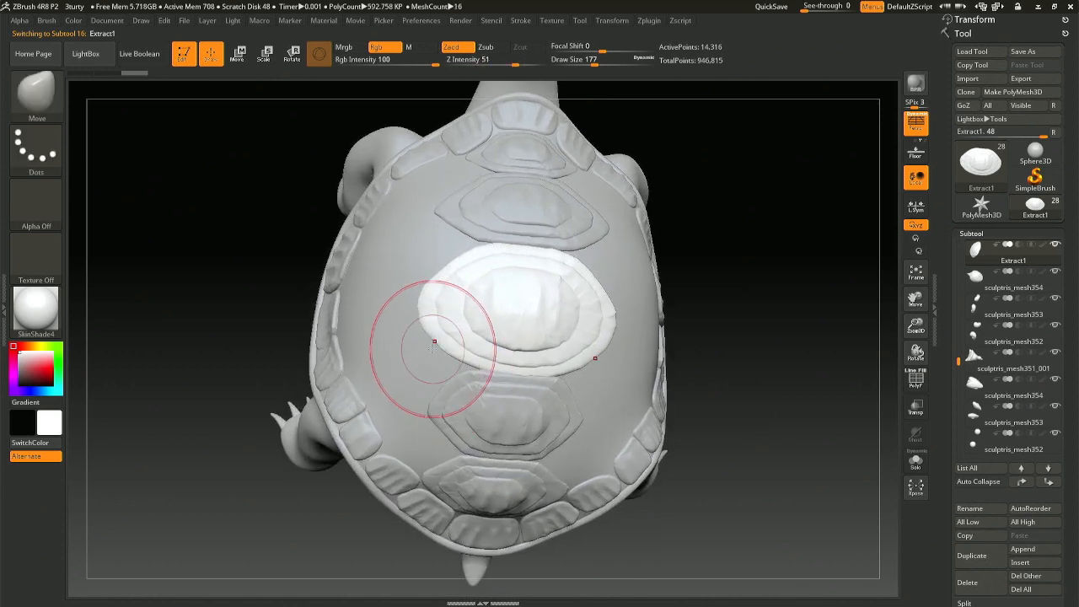
key("space")
left_click_drag(435, 340, 424, 338)
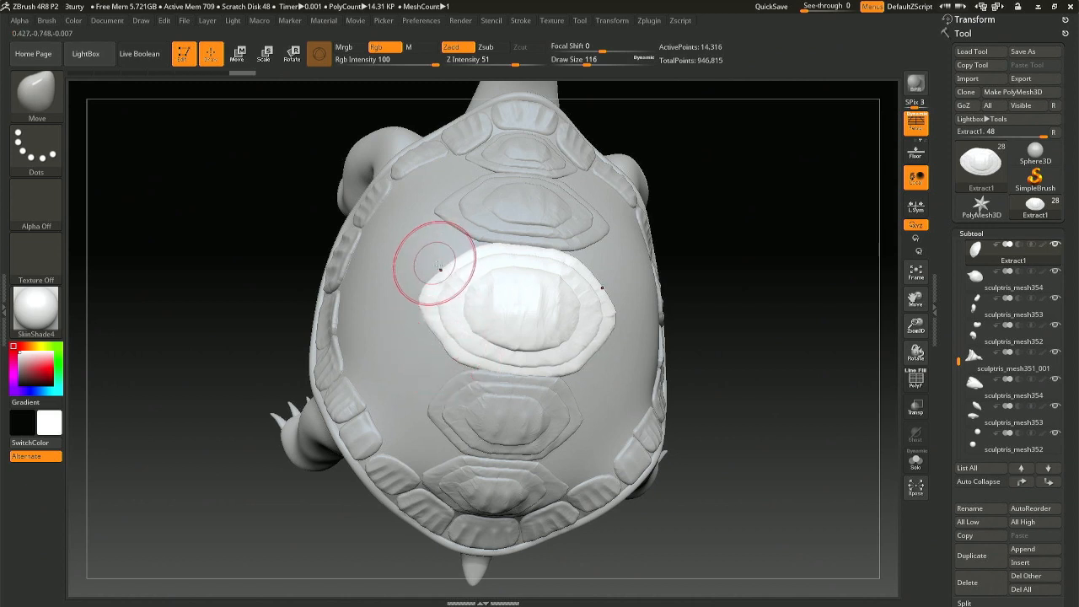
left_click_drag(437, 268, 448, 273)
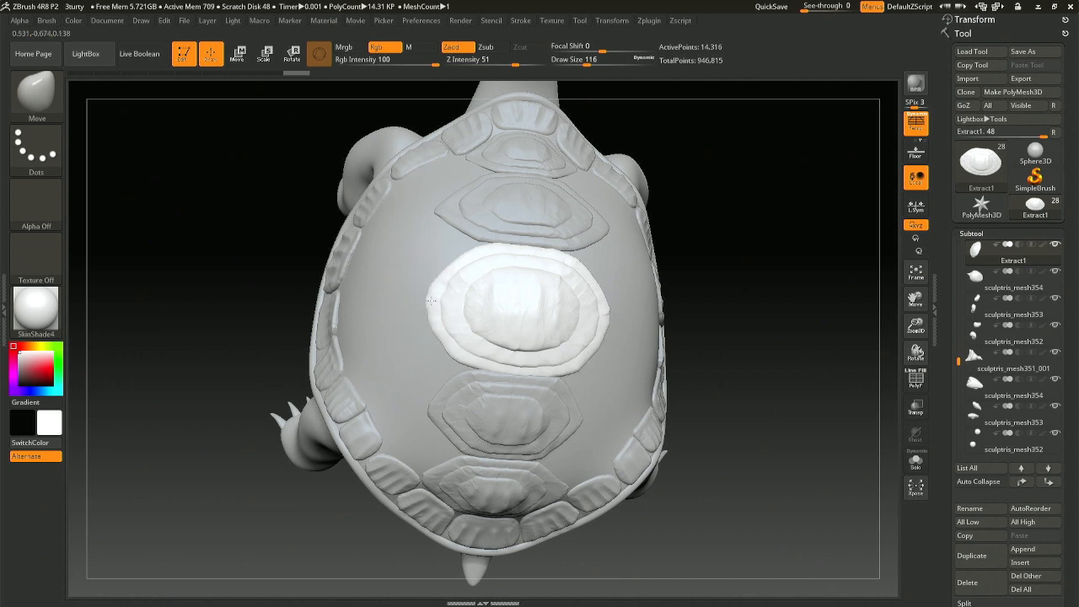
Step: Shape the side edges of the central scute Extract1 into a more angular hexagon with the Move brush at draw size 97
key("space")
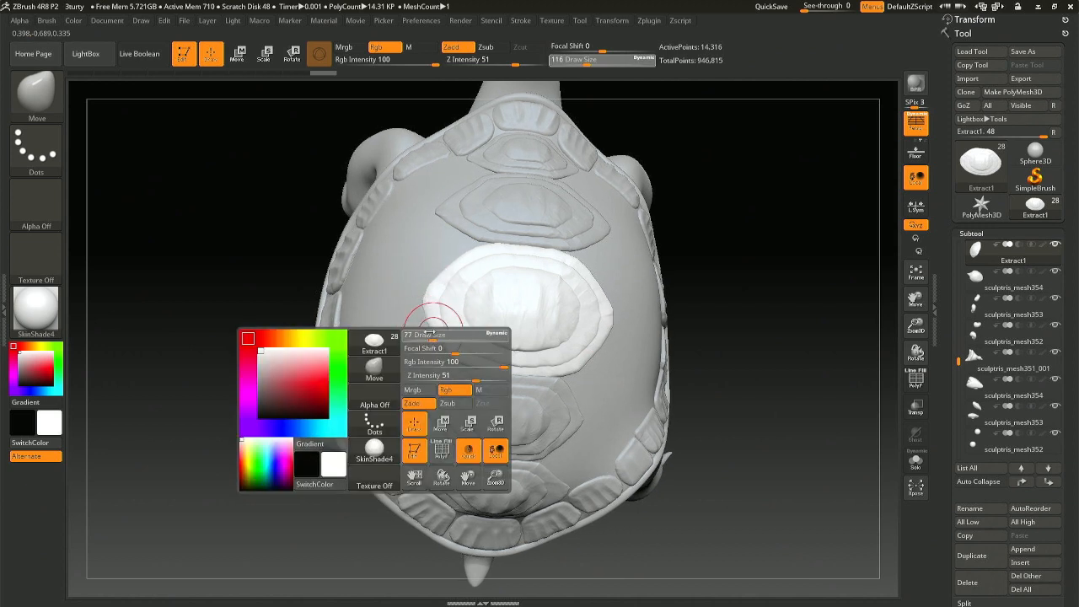
mouse_move(437, 342)
left_mouse_down()
mouse_move(430, 331)
mouse_move(456, 363)
left_mouse_up()
right_click_drag(560, 392, 505, 387)
mouse_move(608, 375)
right_mouse_down()
mouse_move(579, 384)
mouse_move(590, 362)
right_mouse_up()
left_click_drag(592, 357, 609, 348)
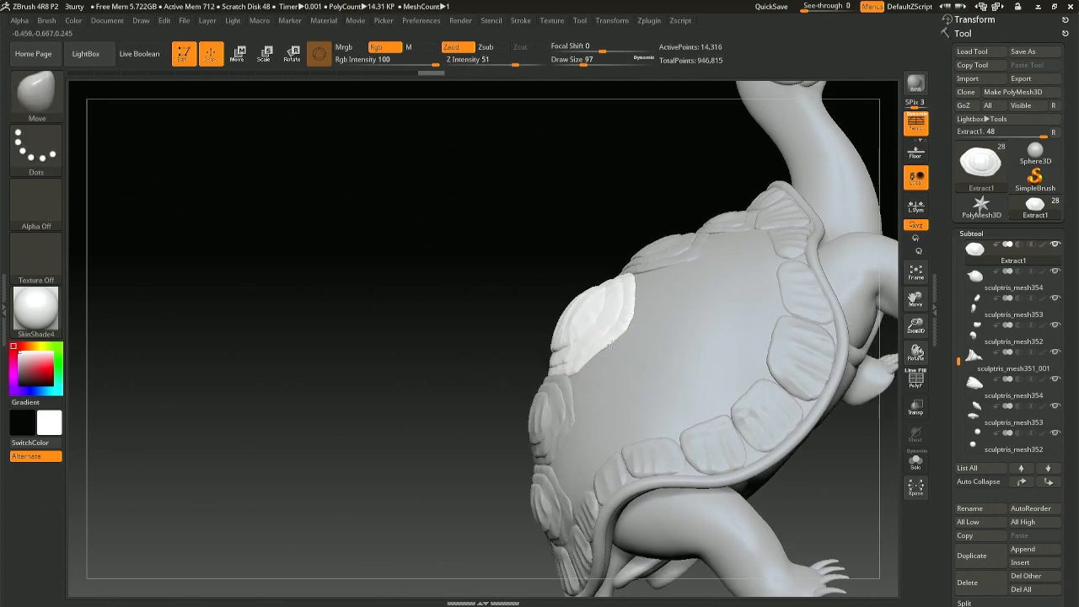
right_click_drag(602, 349, 627, 386, "shift")
right_click_drag(481, 289, 450, 271)
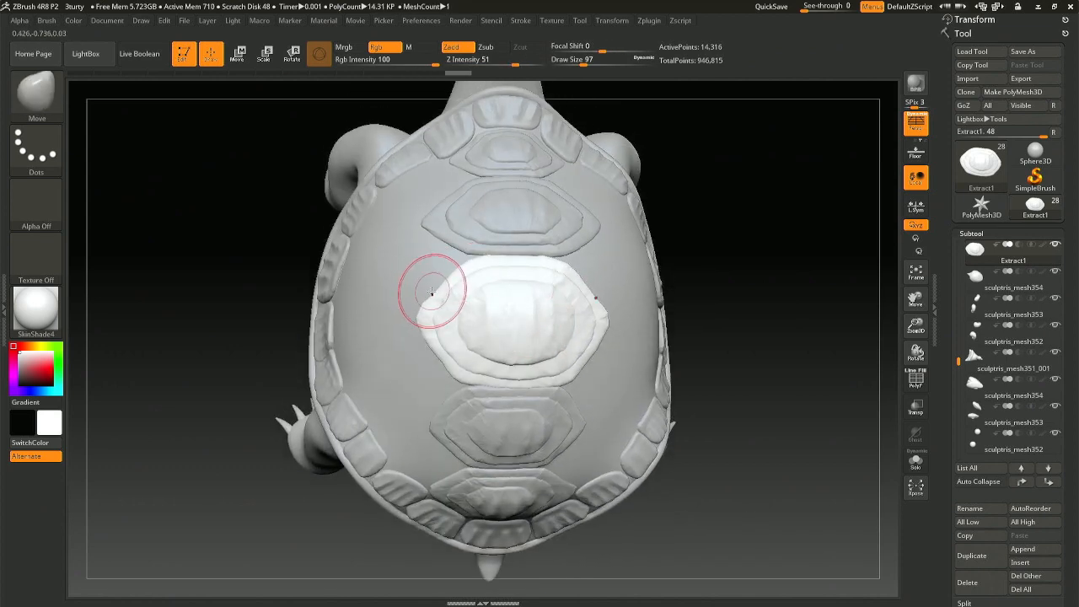
Step: Adjust the front side edge of the central scute Extract1 from a side view with the Move brush at draw size 83
mouse_move(433, 284)
right_mouse_down()
mouse_move(473, 289)
mouse_move(481, 241)
mouse_move(458, 260)
right_mouse_up()
key("space")
mouse_move(466, 263)
left_mouse_down()
mouse_move(484, 245)
mouse_move(484, 268)
left_mouse_up()
mouse_move(566, 272)
right_mouse_down()
mouse_move(536, 280)
mouse_move(517, 267)
mouse_move(450, 337)
right_mouse_up()
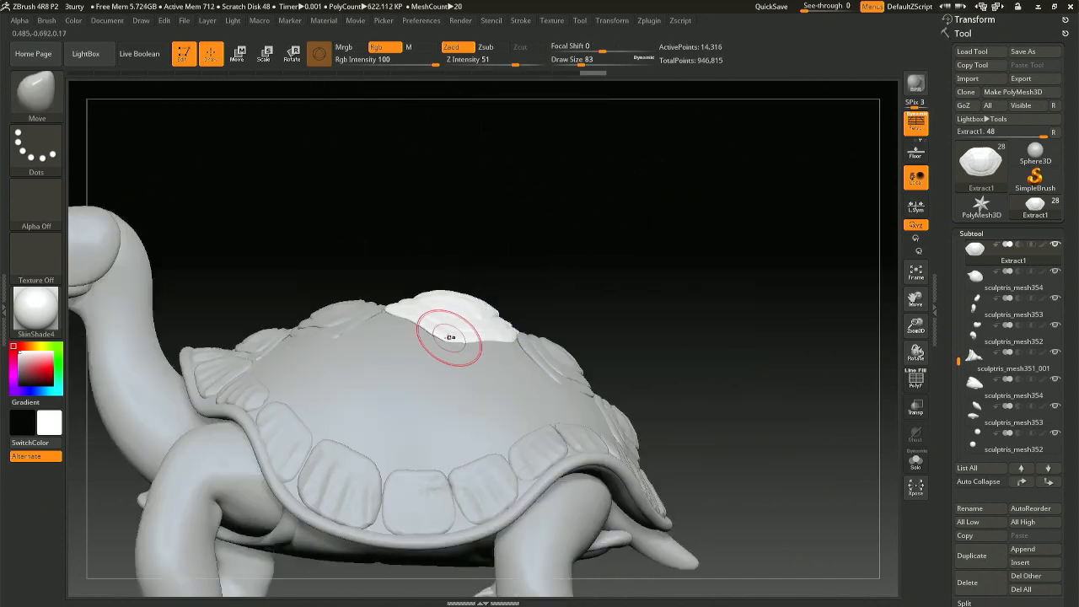
left_click_drag(400, 329, 417, 338)
right_click_drag(415, 336, 397, 313)
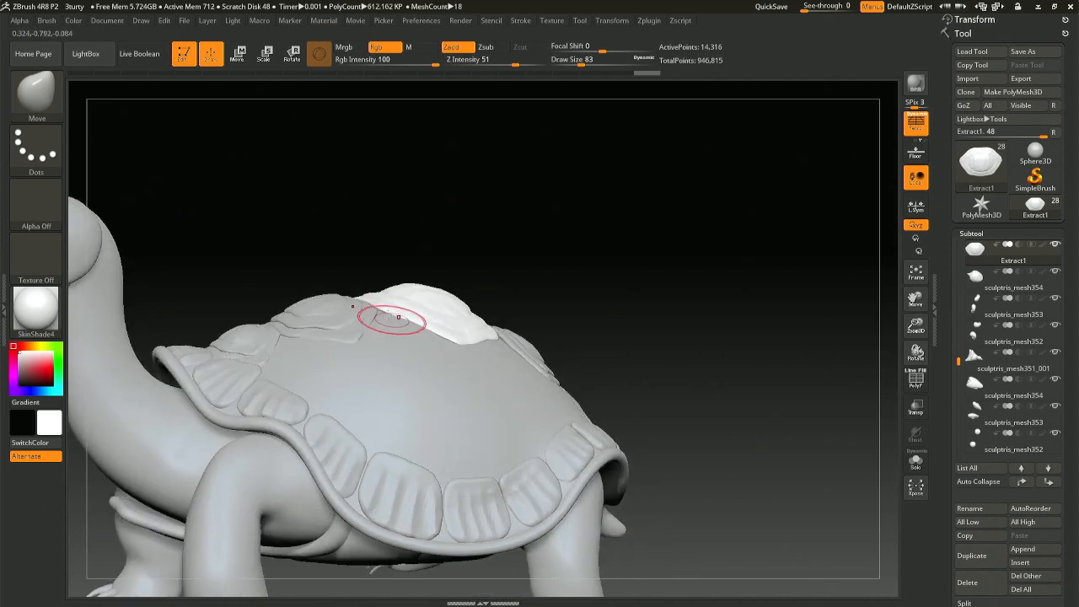
left_click_drag(384, 315, 384, 316)
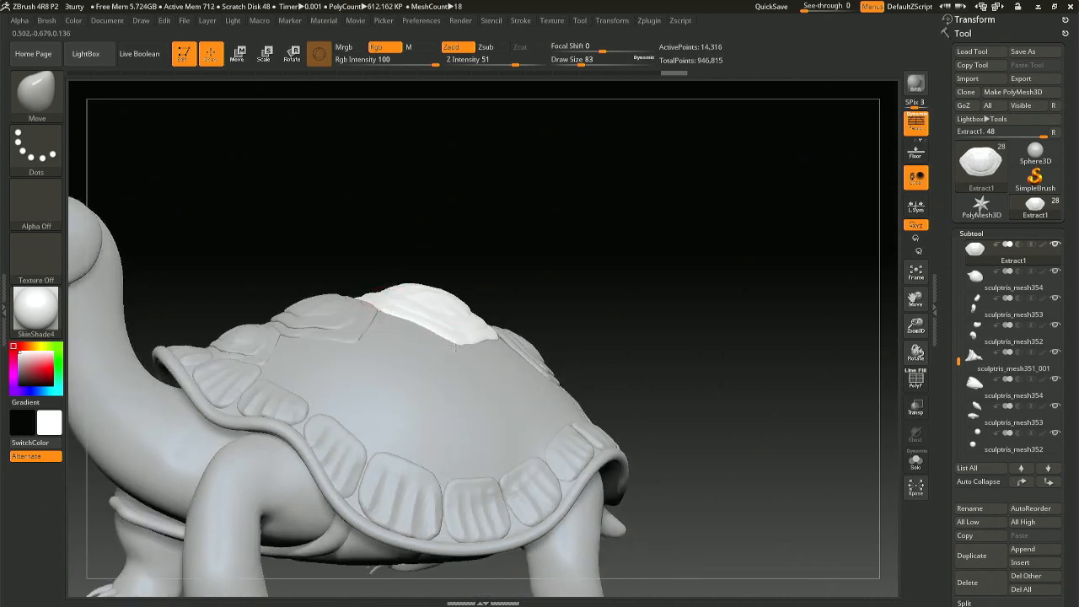
Step: Straighten the edges on both sides of Extract1's side point with the Move brush at draw size 68
right_click_drag(518, 337, 423, 389)
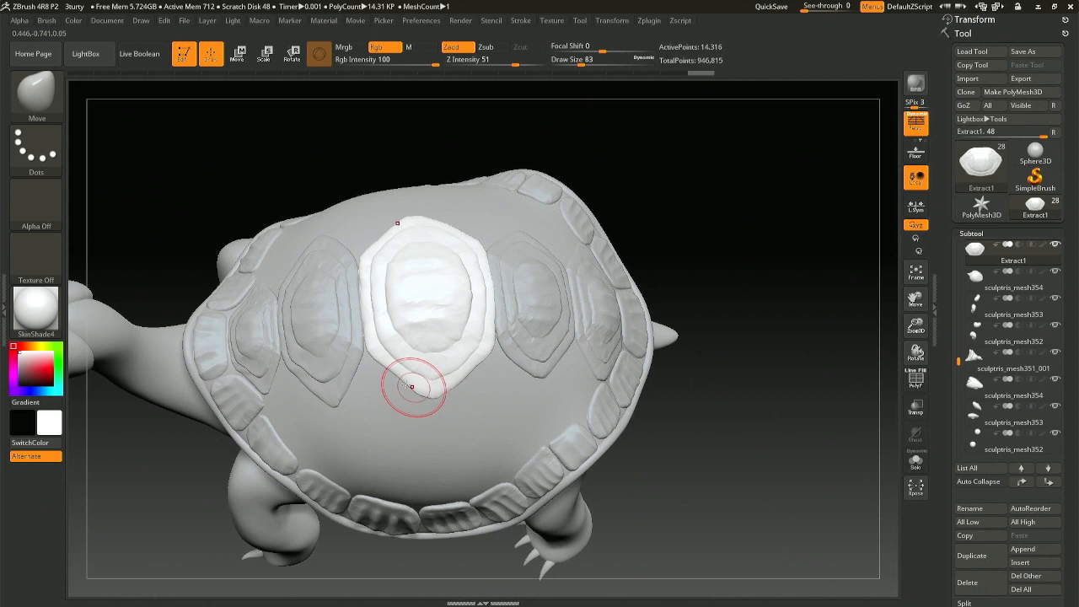
key("space")
left_click_drag(398, 369, 395, 361)
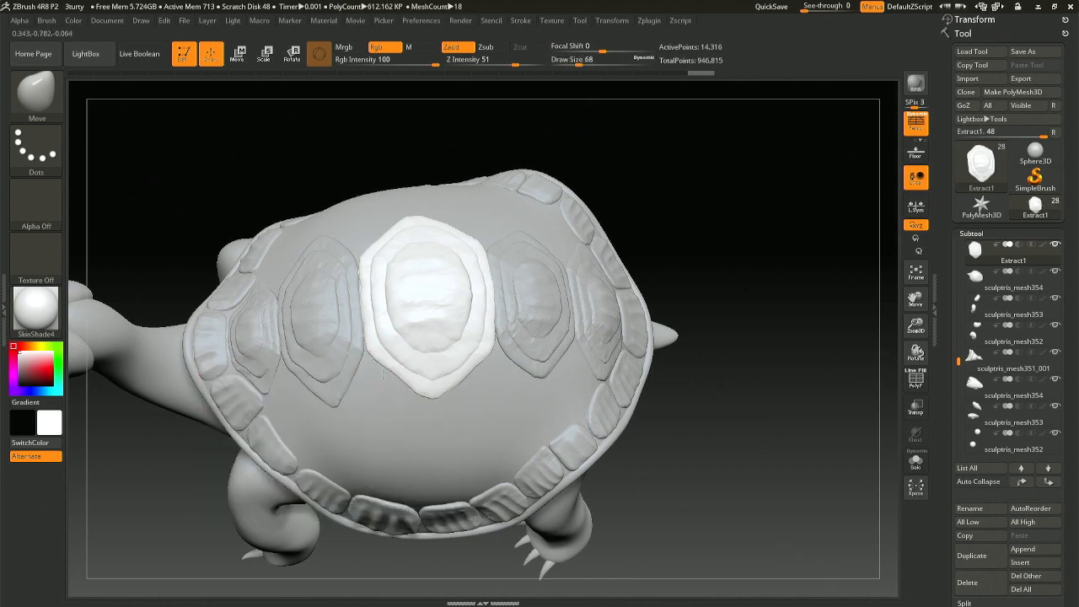
left_click_drag(381, 374, 393, 382)
left_click_drag(475, 366, 477, 368)
mouse_move(474, 366)
right_mouse_down()
mouse_move(524, 288)
mouse_move(475, 261)
mouse_move(410, 193)
mouse_move(380, 242)
mouse_move(342, 265)
right_mouse_up()
Step: Fit Extract1's front edge against the neighbouring scute Extract3 with the Move brush at draw size 116, undoing and redoing the stroke
key("space")
left_click_drag(354, 251, 360, 251)
left_click(351, 271, "alt")
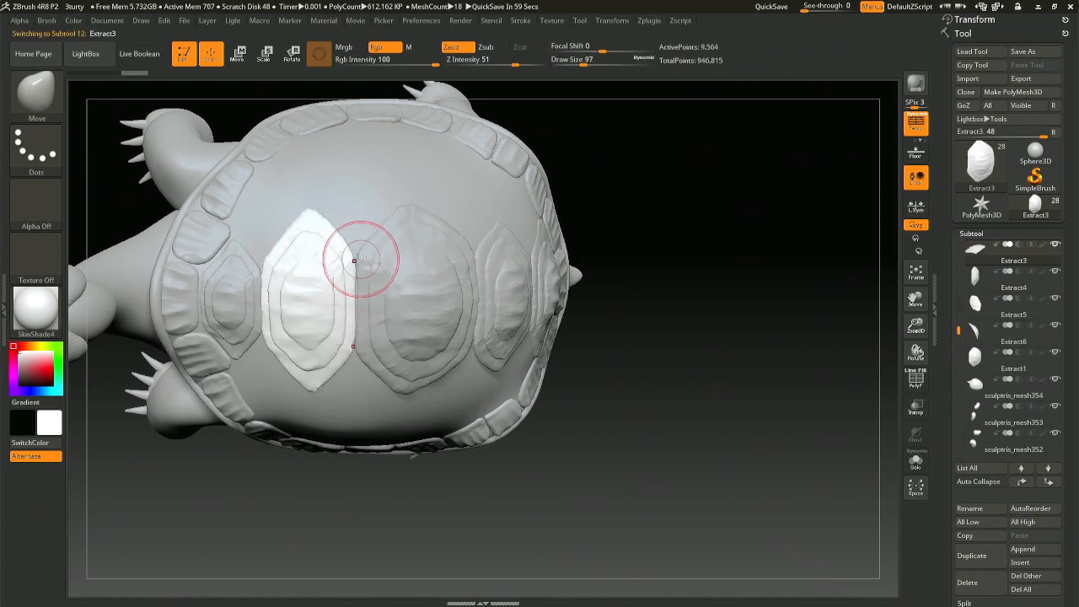
left_click(369, 244, "alt")
key("space")
left_click_drag(372, 240, 366, 239)
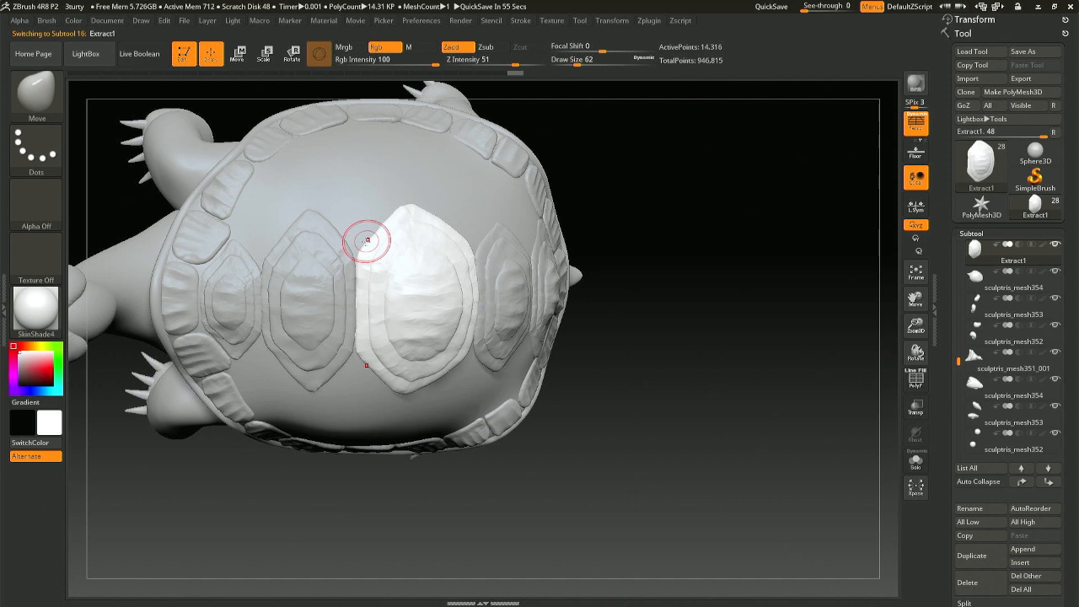
key("space")
mouse_move(362, 238)
left_mouse_down()
mouse_move(379, 238)
mouse_move(341, 259)
left_mouse_up()
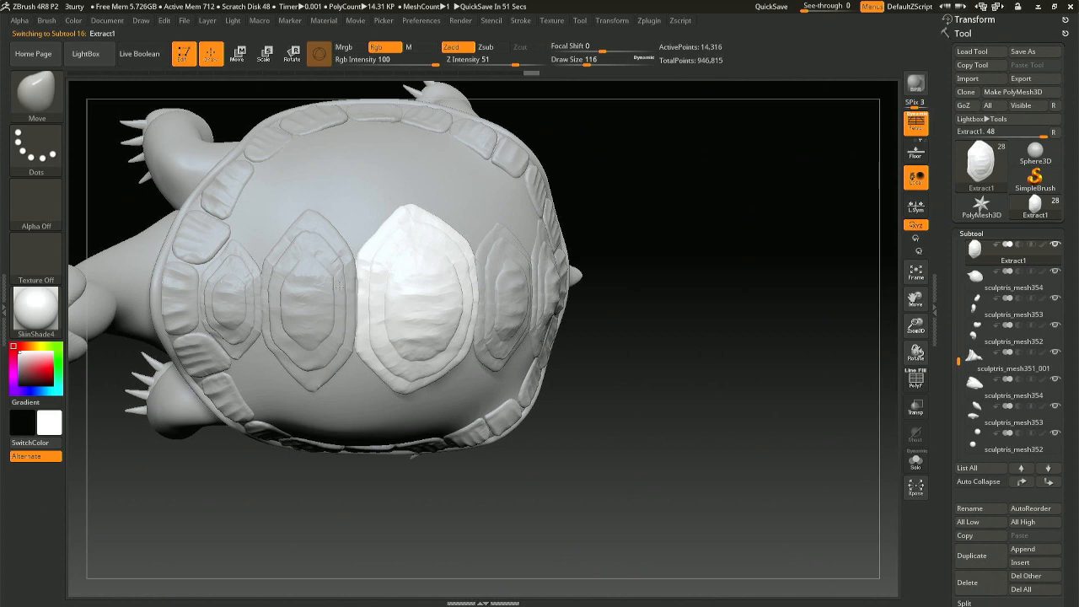
left_click_drag(346, 285, 354, 297)
mouse_move(354, 297)
right_mouse_down()
mouse_move(372, 321)
mouse_move(341, 292)
right_mouse_up()
key("ctrl+z")
left_click_drag(340, 291, 333, 290)
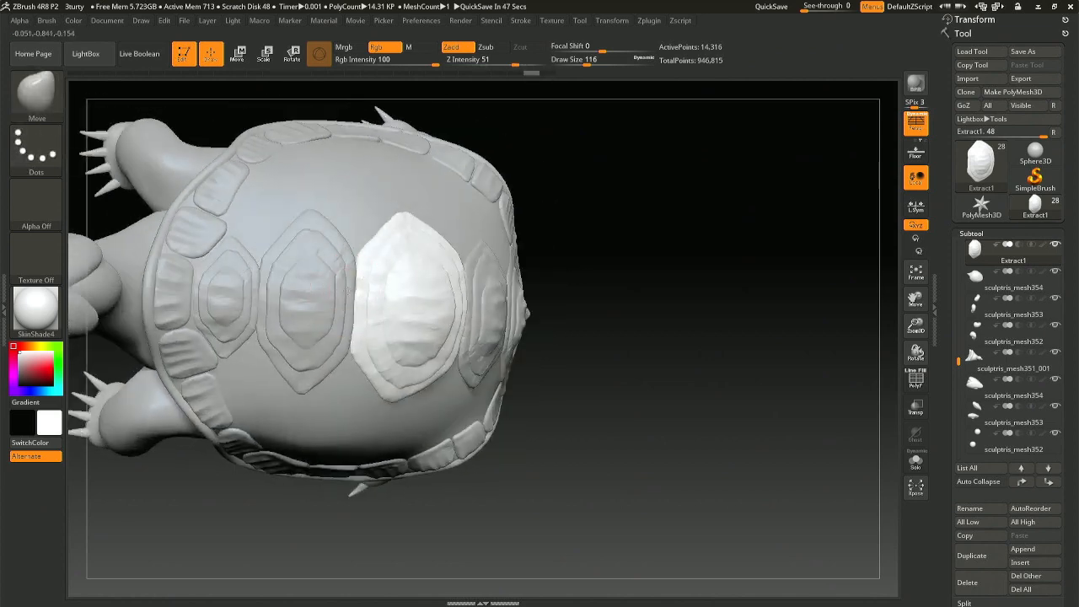
Step: Reshape the front edge, side point and rear edge of ridge scute Extract4 with the Move brush at draw size 62
right_click_drag(347, 288, 494, 349)
left_click(496, 348, "alt")
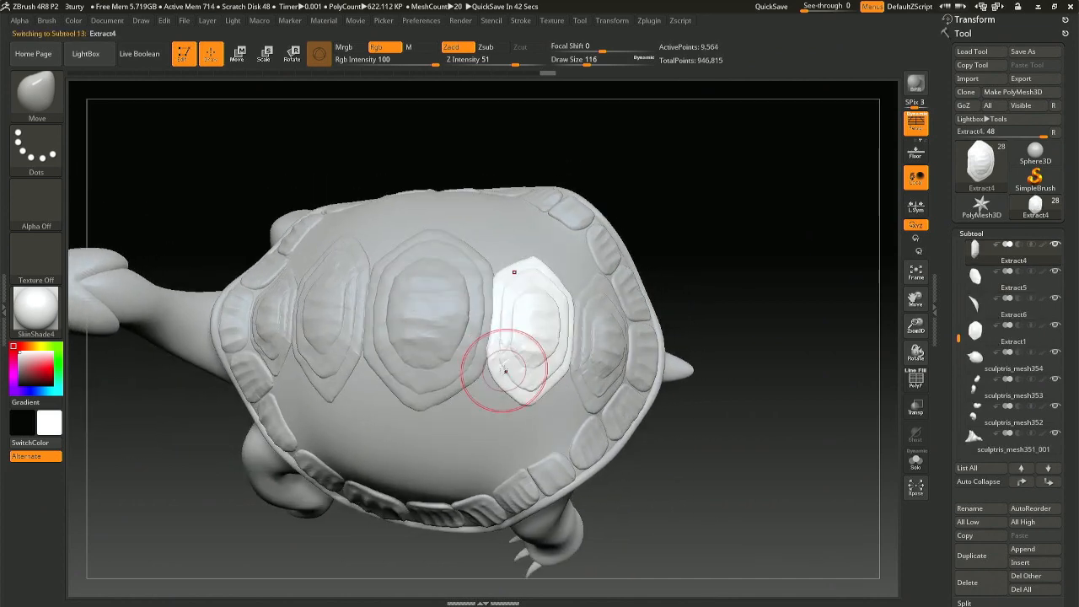
key("space")
left_click_drag(503, 358, 489, 360)
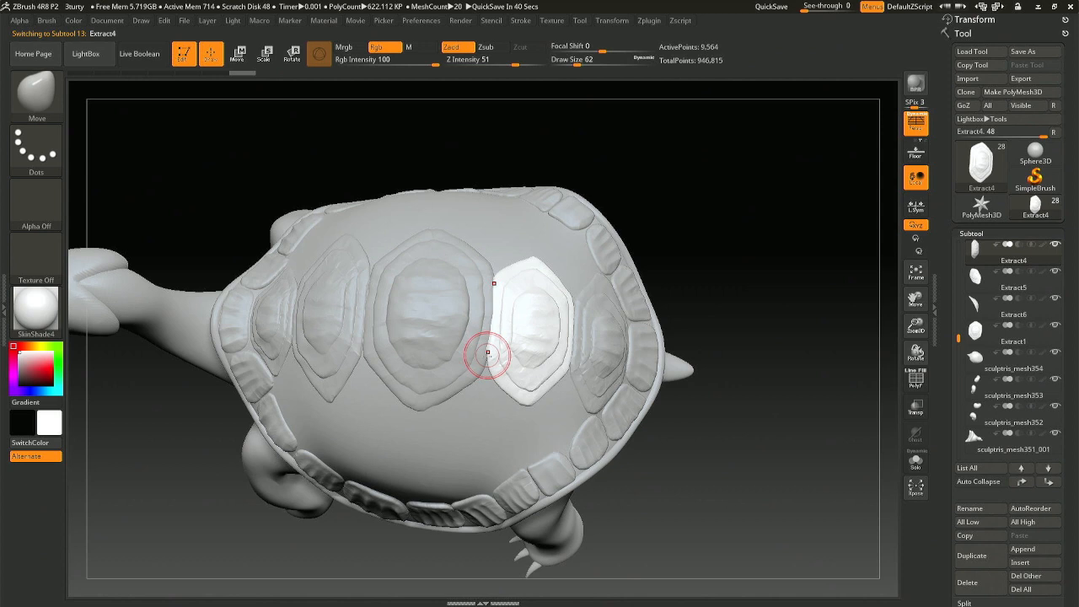
right_click_drag(488, 367, 495, 365)
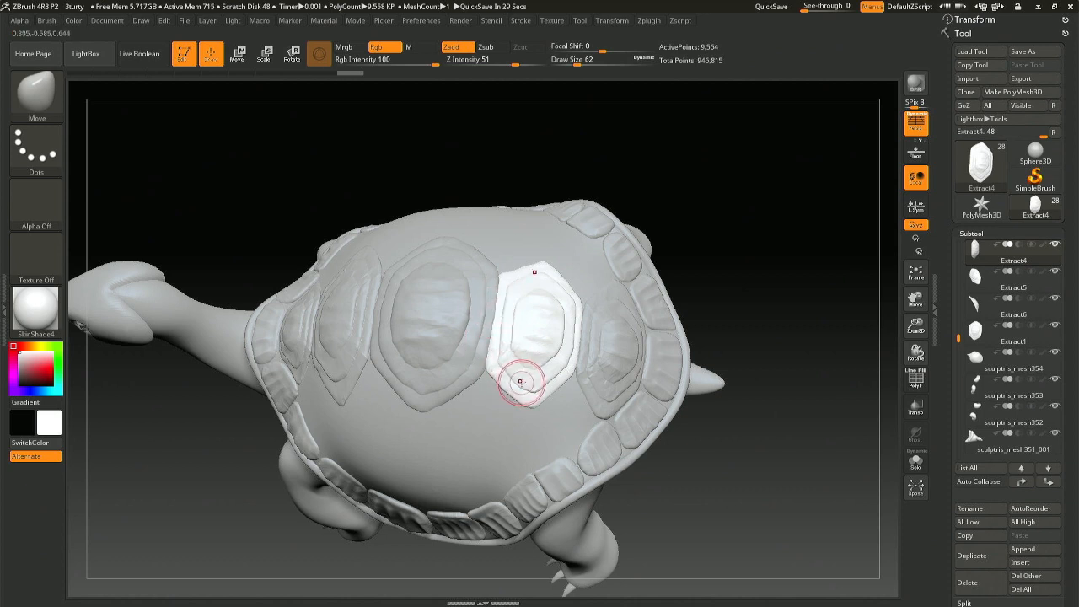
mouse_move(560, 433)
left_mouse_down()
mouse_move(524, 434)
mouse_move(494, 385)
left_mouse_up()
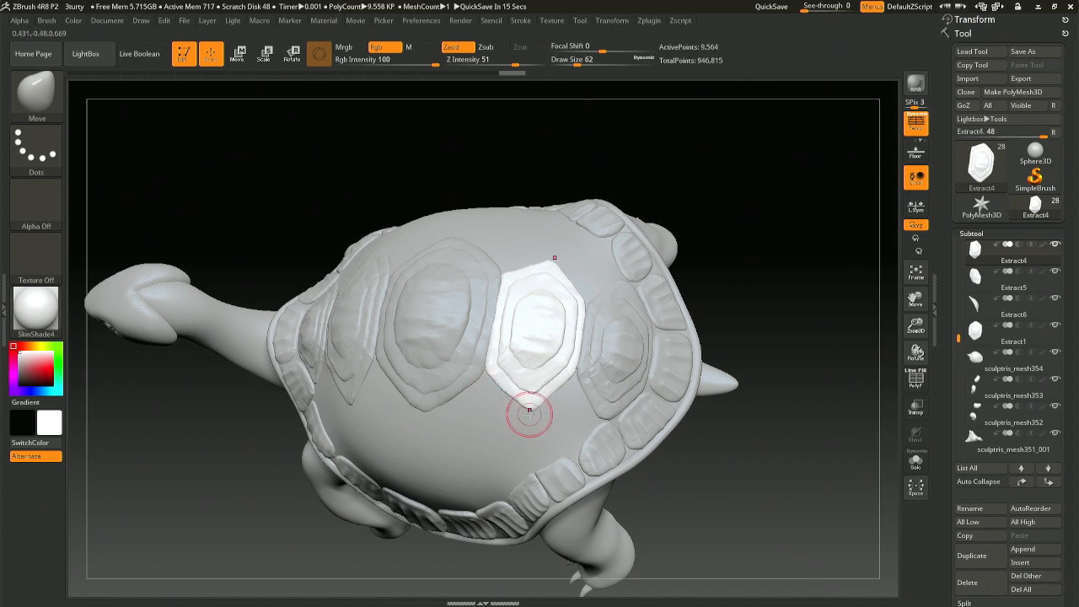
right_click_drag(552, 393, 587, 385)
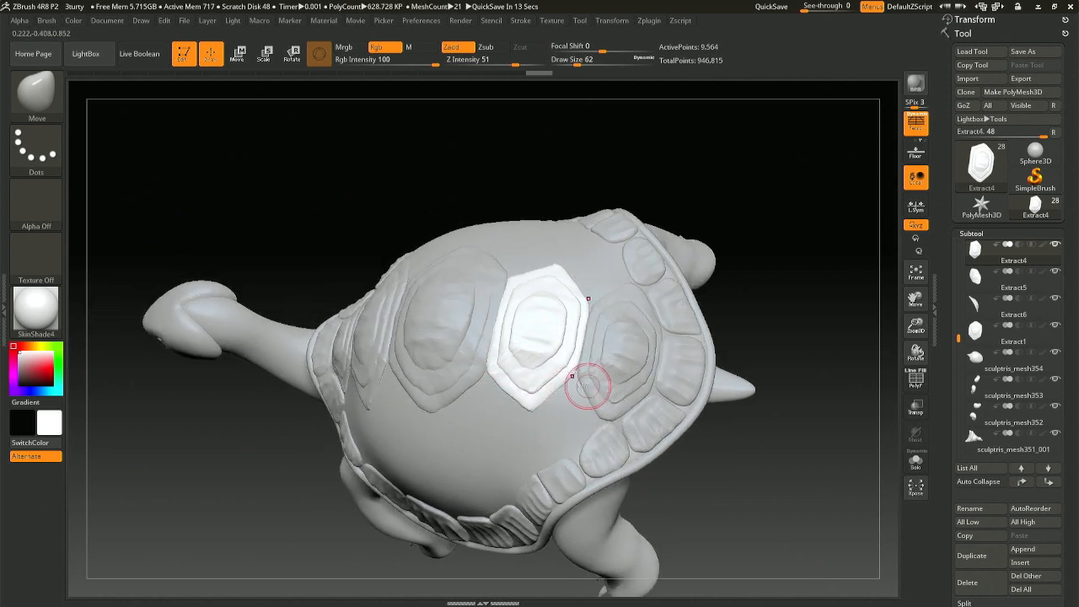
mouse_move(577, 382)
left_mouse_down()
mouse_move(553, 395)
mouse_move(563, 388)
left_mouse_up()
Step: Refine the outline around Extract4's side point with the Move brush at draw size 59, checking the scute from several angles
mouse_move(472, 489)
right_mouse_down()
mouse_move(410, 415)
mouse_move(489, 377)
mouse_move(450, 318)
right_mouse_up()
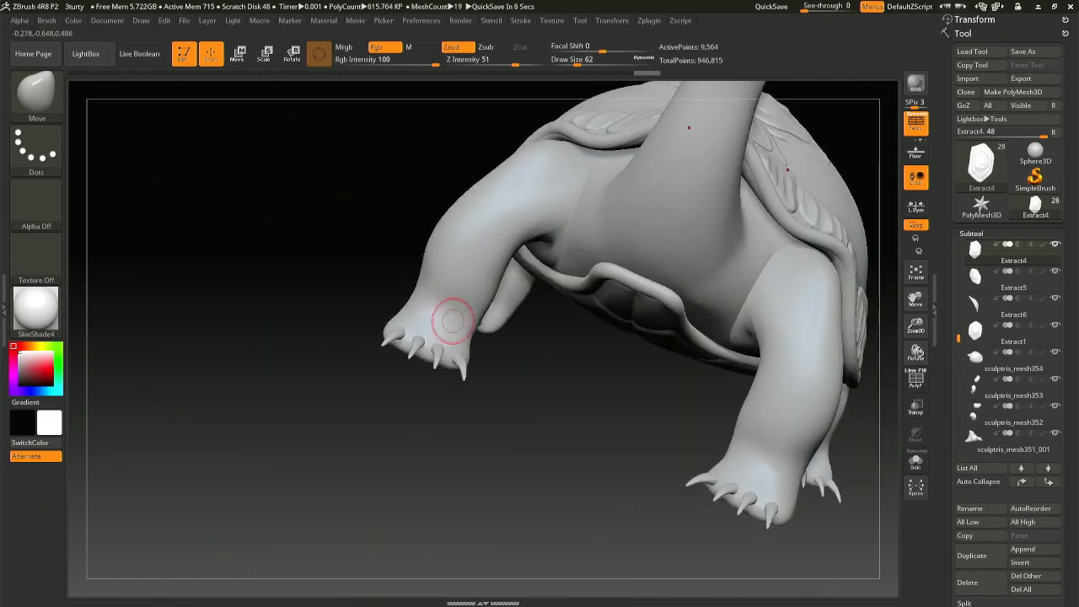
mouse_move(578, 149)
right_mouse_down()
mouse_move(622, 218)
mouse_move(577, 410)
mouse_move(516, 341)
mouse_move(549, 320)
right_mouse_up()
mouse_move(616, 330)
right_mouse_down()
mouse_move(617, 352)
mouse_move(568, 458)
mouse_move(619, 169)
mouse_move(603, 290)
mouse_move(592, 265)
mouse_move(595, 294)
mouse_move(536, 279)
mouse_move(548, 308)
mouse_move(554, 299)
mouse_move(525, 320)
right_mouse_up()
right_click(567, 458)
right_click_drag(470, 157, 459, 135)
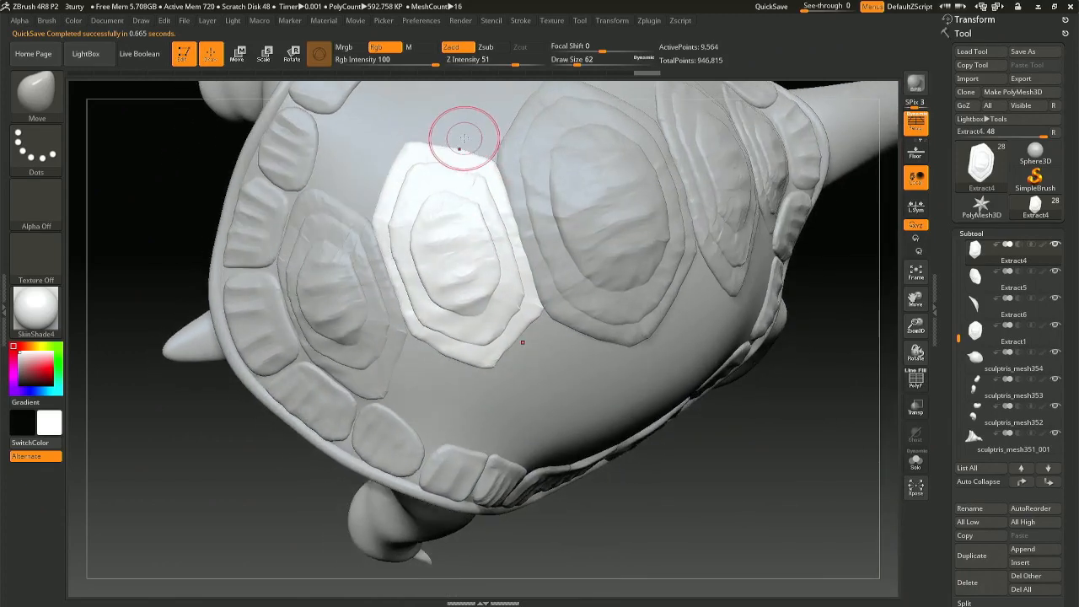
right_click_drag(453, 126, 464, 211)
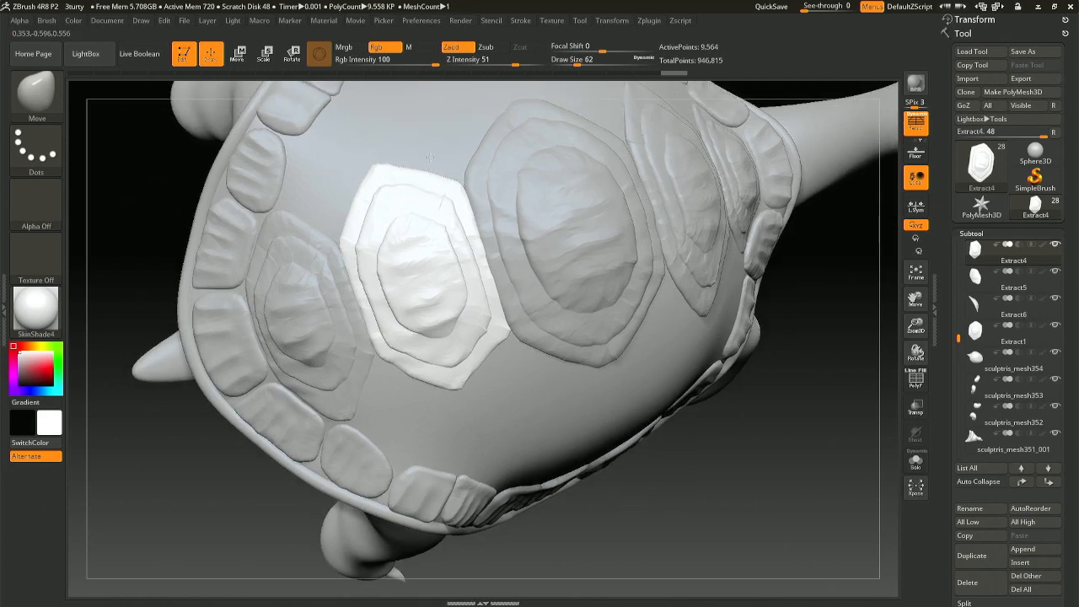
right_click_drag(520, 337, 492, 367)
left_click_drag(482, 381, 477, 374)
key("space")
left_click(473, 355)
right_click_drag(473, 373, 462, 361)
left_click_drag(410, 379, 406, 367)
mouse_move(478, 383)
left_mouse_down()
mouse_move(499, 364)
mouse_move(493, 372)
left_mouse_up()
key("space")
left_click(494, 352)
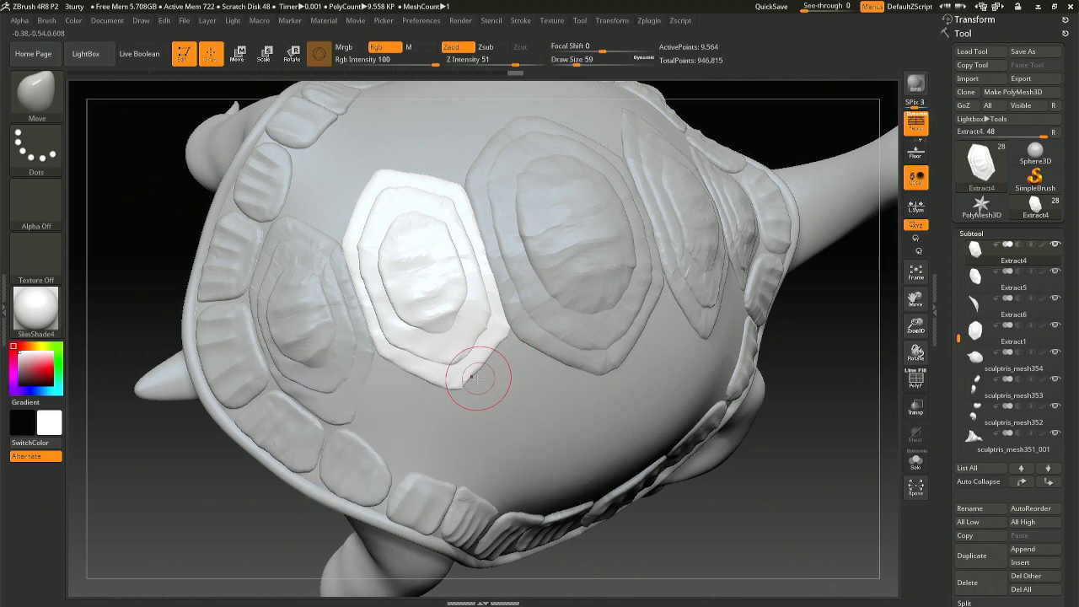
Step: Refine the stepped inner rings of ridge scute Extract4 with the Move Topological brush at draw size 39
key("b")
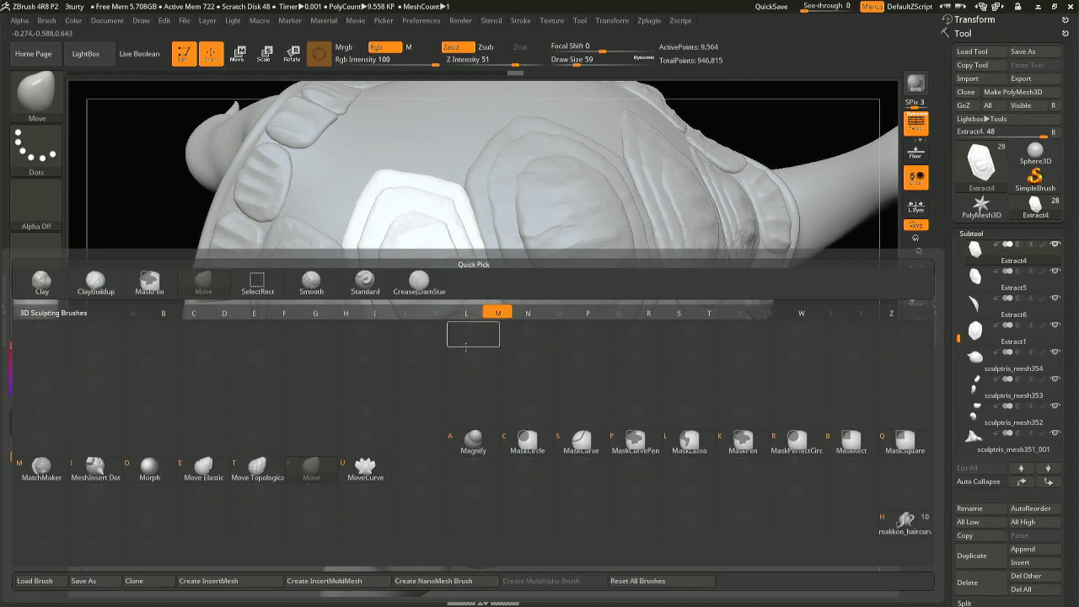
key("t")
mouse_move(464, 348)
left_mouse_down("shift")
mouse_move(456, 345)
mouse_move(458, 354)
mouse_move(478, 346)
mouse_move(478, 328)
left_mouse_up("shift")
key("space")
right_click_drag(461, 315, 433, 225)
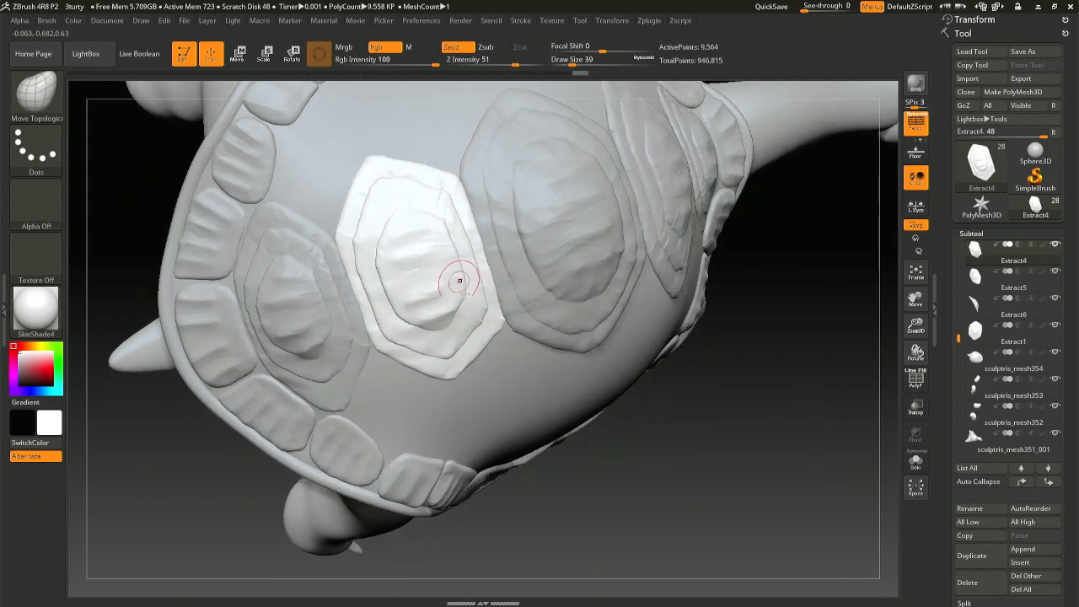
mouse_move(489, 387)
right_mouse_down()
mouse_move(428, 330)
mouse_move(397, 335)
mouse_move(436, 313)
right_mouse_up()
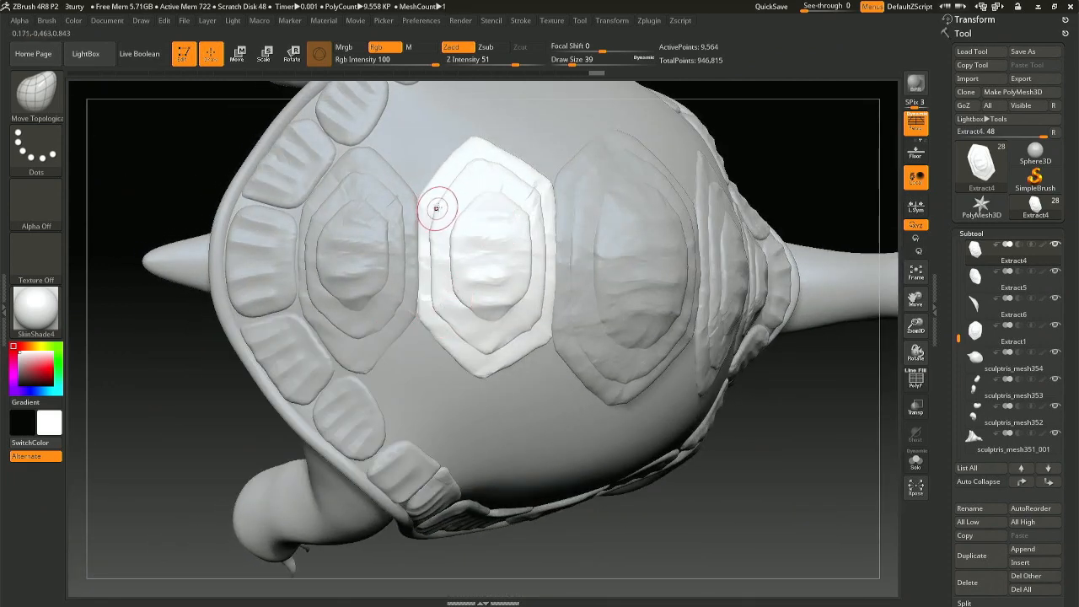
right_click_drag(542, 169, 525, 185)
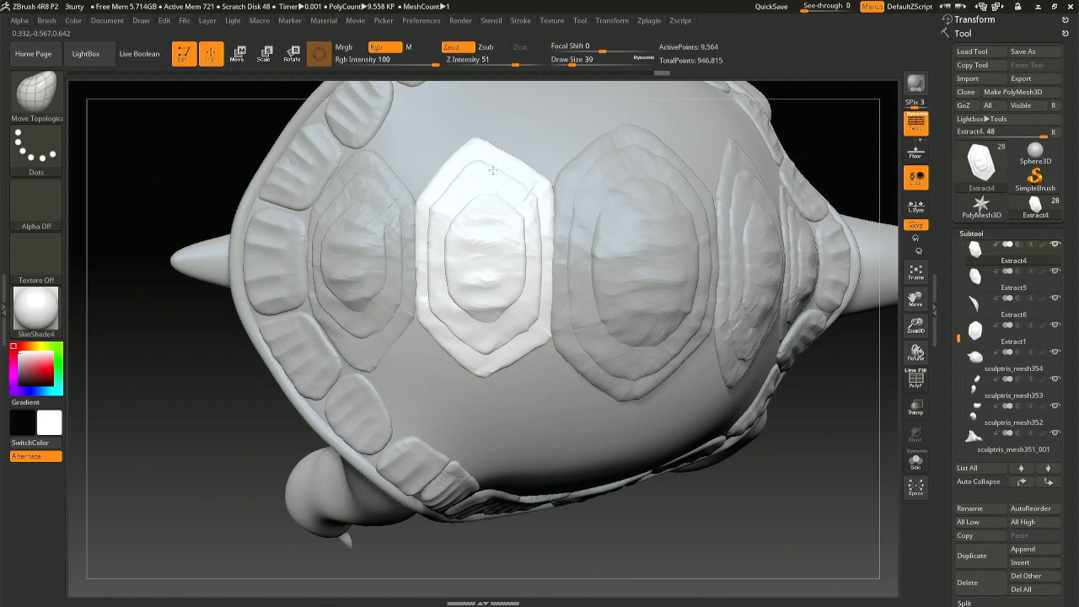
mouse_move(523, 308)
right_mouse_down()
mouse_move(517, 289)
mouse_move(515, 328)
right_mouse_up()
Step: Select the rear ridge scute Extract5 and sharpen its side points with the Move Topological brush at draw size 39
mouse_move(402, 319)
right_mouse_down()
mouse_move(403, 337)
mouse_move(349, 315)
right_mouse_up()
left_click(374, 325, "alt")
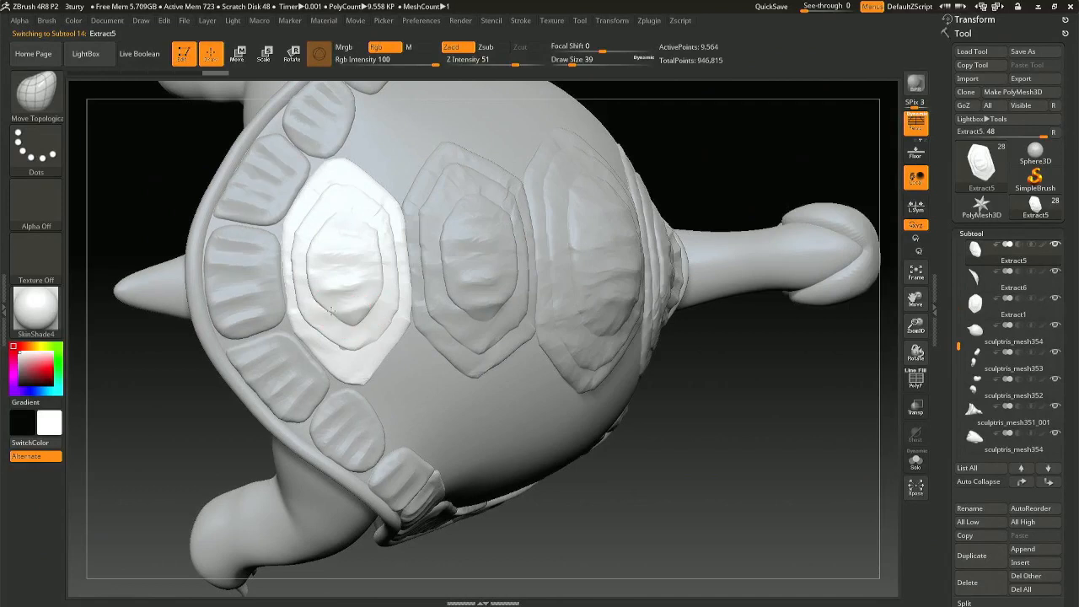
right_click_drag(355, 265, 368, 330)
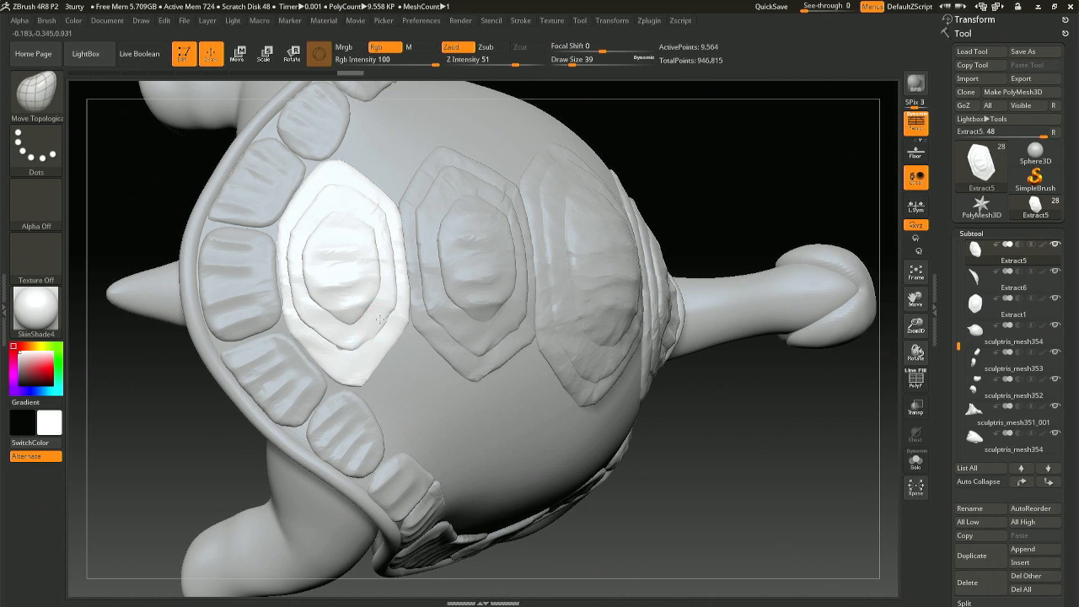
mouse_move(340, 348)
right_mouse_down()
mouse_move(421, 329)
mouse_move(345, 340)
right_mouse_up()
mouse_move(359, 383)
left_mouse_down()
mouse_move(354, 391)
mouse_move(335, 378)
left_mouse_up()
mouse_move(340, 145)
right_mouse_down()
mouse_move(337, 190)
mouse_move(313, 168)
right_mouse_up()
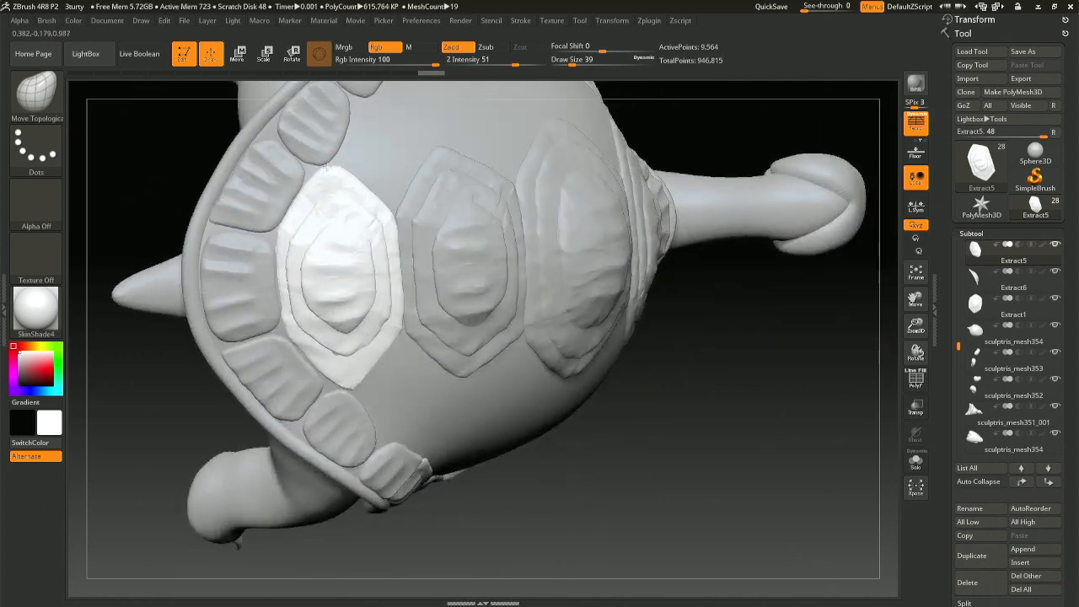
mouse_move(333, 160)
right_mouse_down()
mouse_move(341, 153)
mouse_move(313, 159)
right_mouse_up()
Step: Shape Extract5's rear edge against the neighbouring rim scutes with the Move Topological brush at draw size 116
key("space")
mouse_move(282, 214)
left_mouse_down()
mouse_move(293, 212)
mouse_move(290, 190)
left_mouse_up()
mouse_move(294, 193)
right_mouse_down()
mouse_move(362, 202)
mouse_move(366, 192)
right_mouse_up()
left_click_drag(262, 277, 260, 276)
right_click_drag(258, 275, 271, 283)
Step: Pull the ring outlines near Extract5's side point into shape with the Move Topological brush at draw size 39
key("space")
left_click_drag(269, 283, 249, 281)
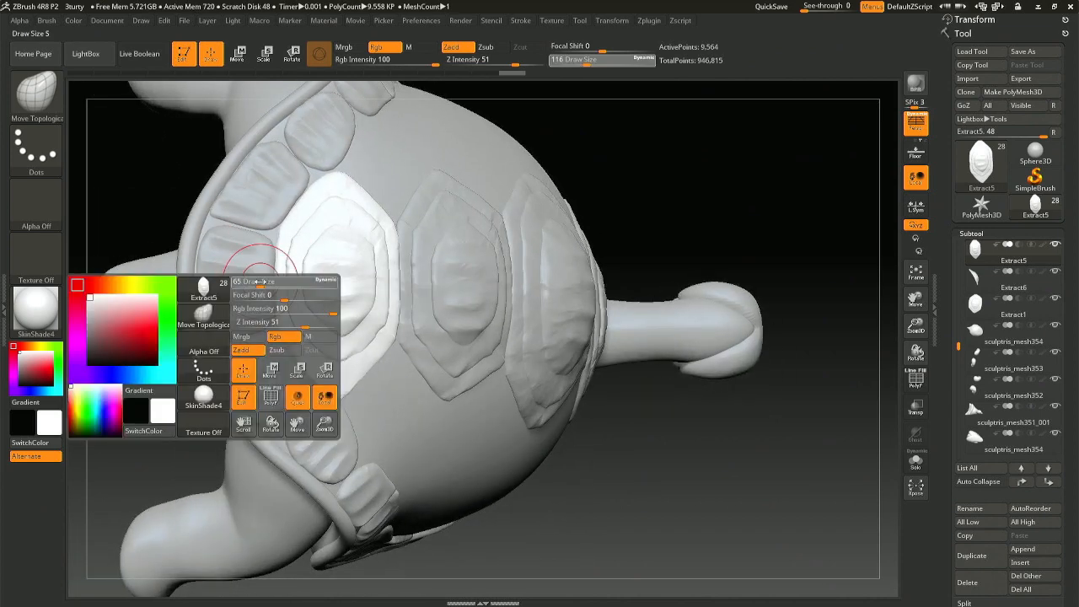
left_click_drag(328, 397, 335, 400)
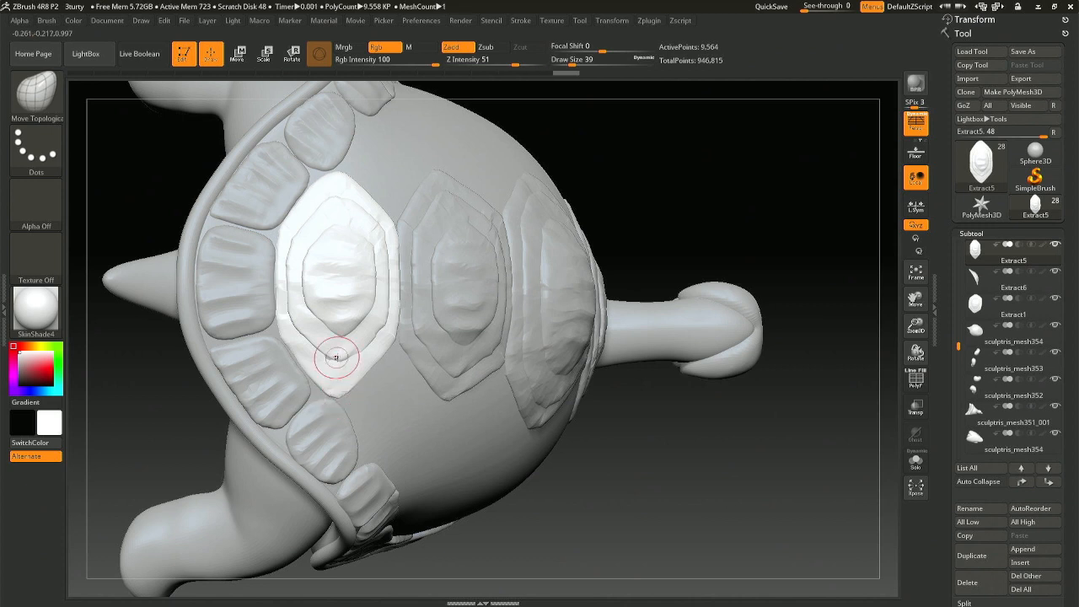
left_click_drag(329, 359, 333, 358)
mouse_move(363, 355)
right_mouse_down()
mouse_move(364, 250)
mouse_move(367, 259)
right_mouse_up()
Step: Adjust Extract5's inner rings towards both side points with the Move Topological brush at draw sizes 71 and 56, checking the whole shell
key("space")
left_click_drag(340, 359, 337, 364)
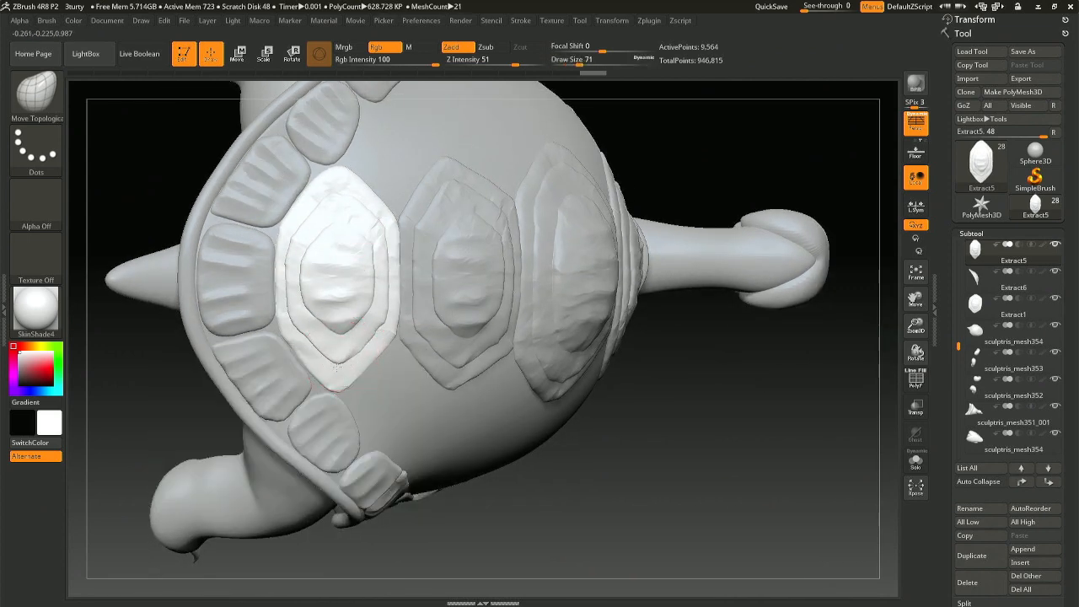
key("space")
left_click_drag(364, 204, 357, 204)
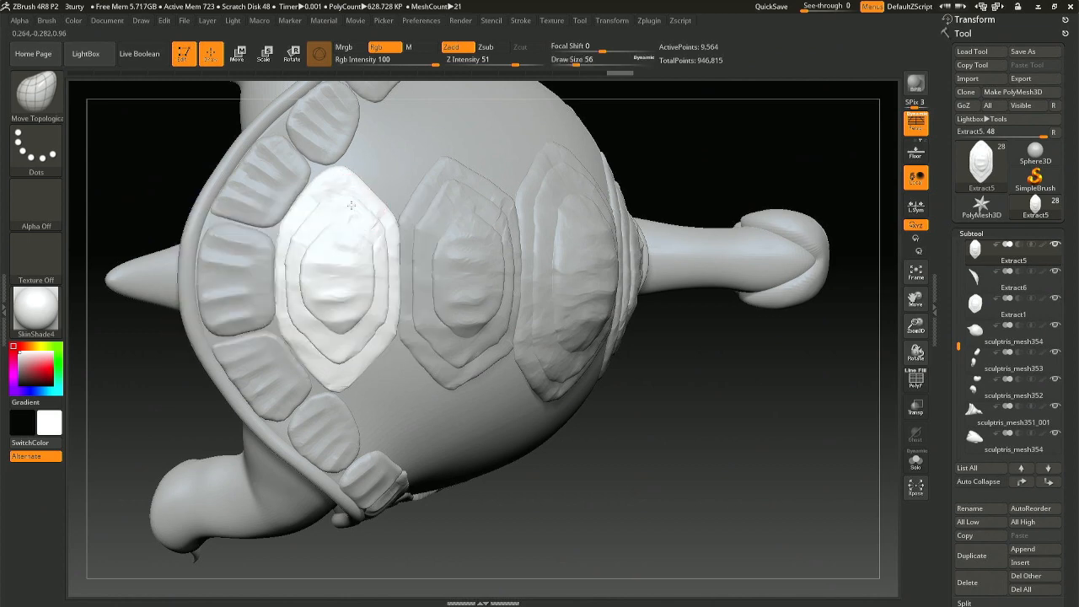
right_click_drag(352, 205, 351, 209)
left_click_drag(351, 210, 343, 196)
mouse_move(383, 234)
right_mouse_down()
mouse_move(453, 308)
mouse_move(379, 338)
mouse_move(361, 337)
mouse_move(355, 302)
mouse_move(316, 310)
mouse_move(323, 334)
mouse_move(319, 320)
mouse_move(282, 405)
right_mouse_up()
right_click_drag(446, 393, 443, 354, "ctrl")
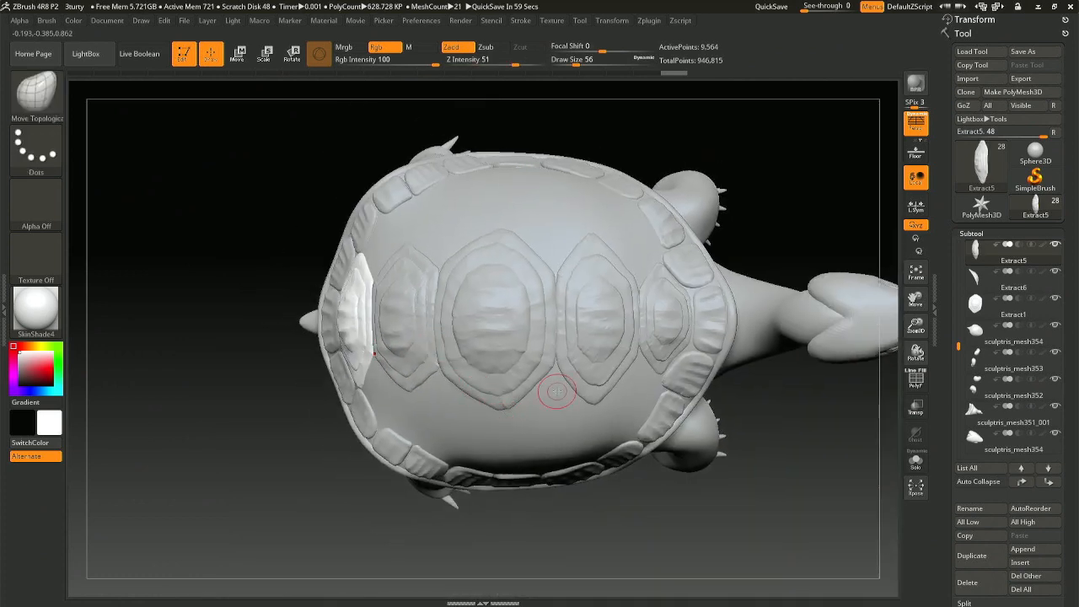
right_click_drag(578, 270, 617, 284)
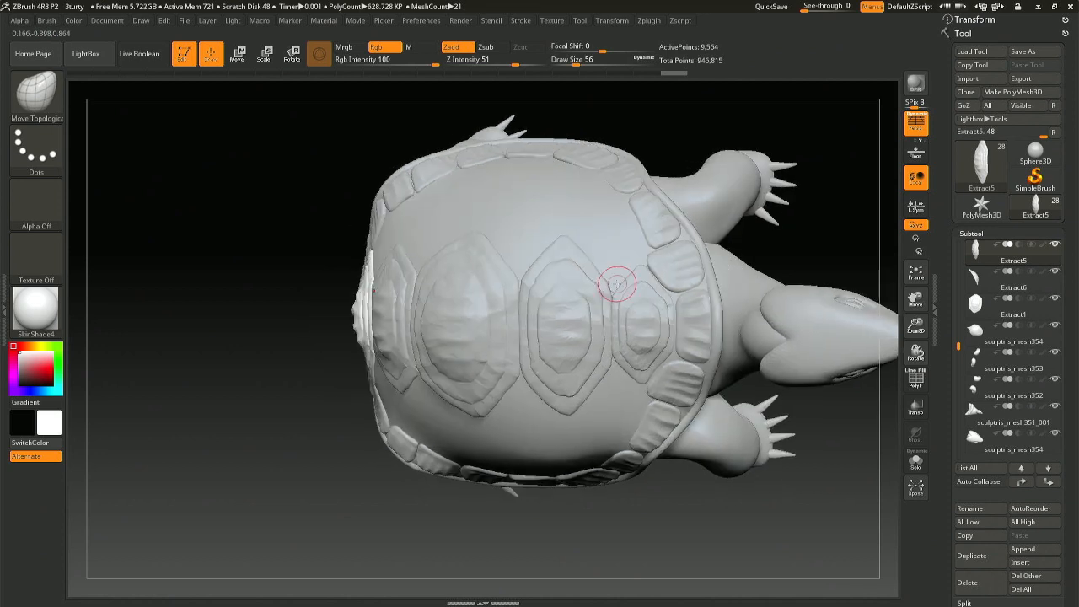
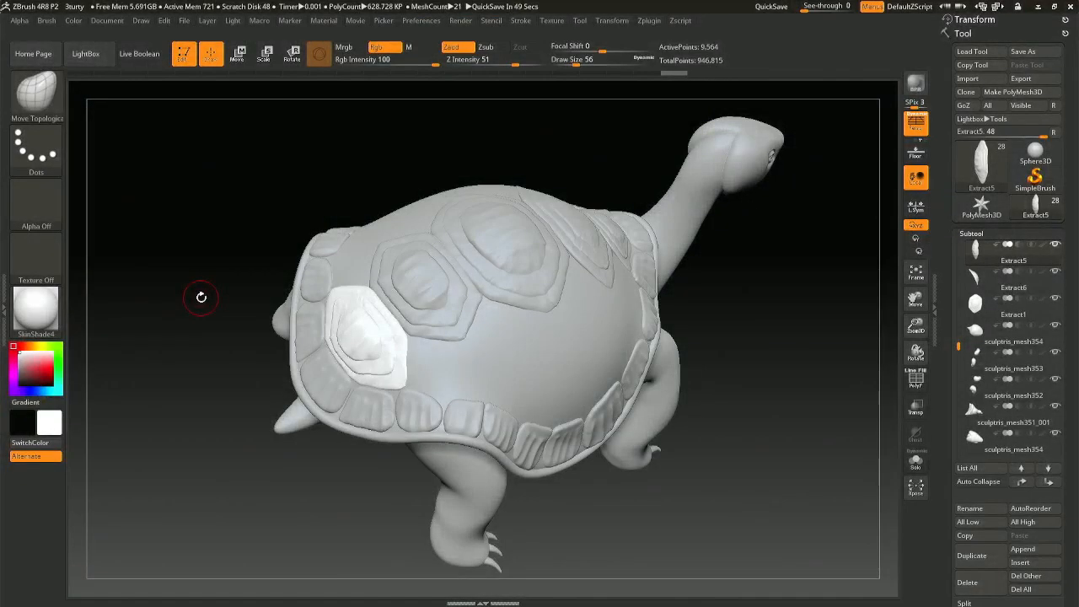
Step: Refine the rear part of Extract5's inner rings with the Move Topological brush at draw size 56
mouse_move(258, 204)
left_mouse_down()
mouse_move(258, 183)
mouse_move(261, 212)
left_mouse_up()
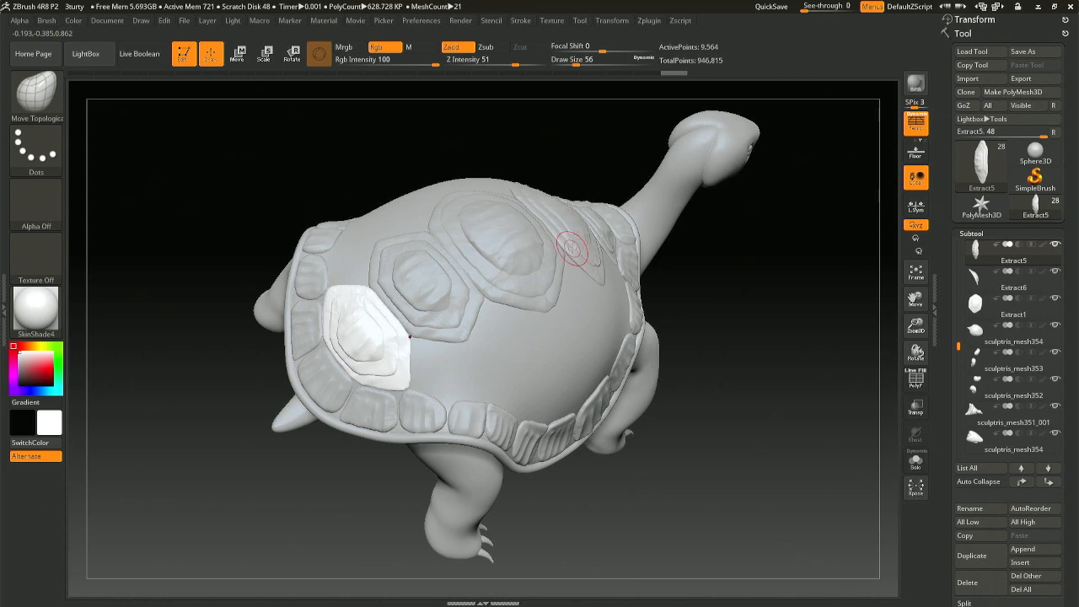
mouse_move(463, 279)
right_mouse_down()
mouse_move(384, 389)
mouse_move(323, 280)
mouse_move(344, 233)
right_mouse_up()
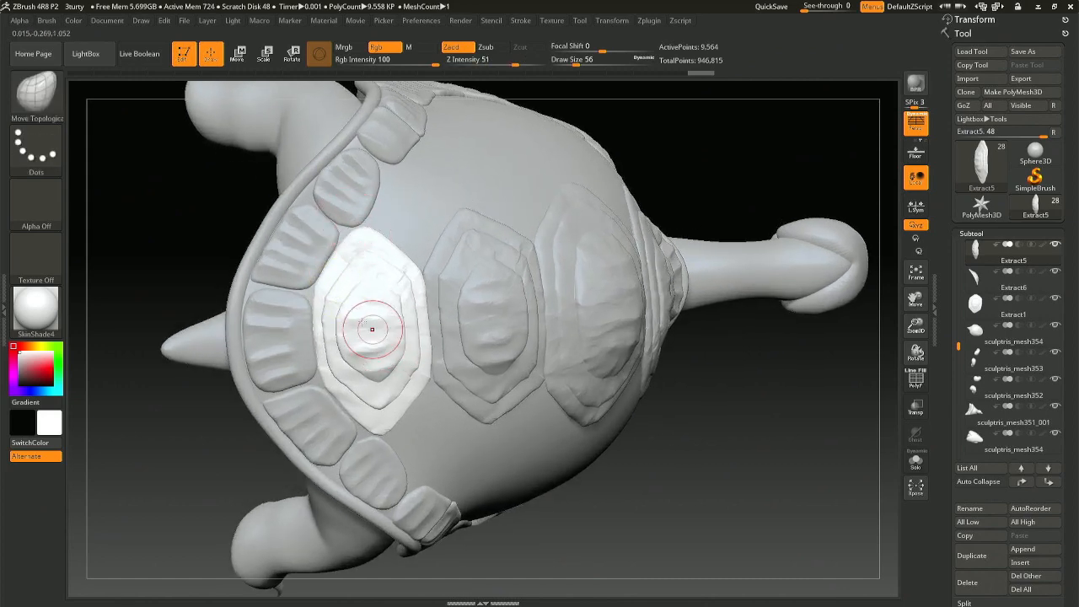
left_click_drag(349, 319, 347, 315)
right_click_drag(346, 314, 344, 339)
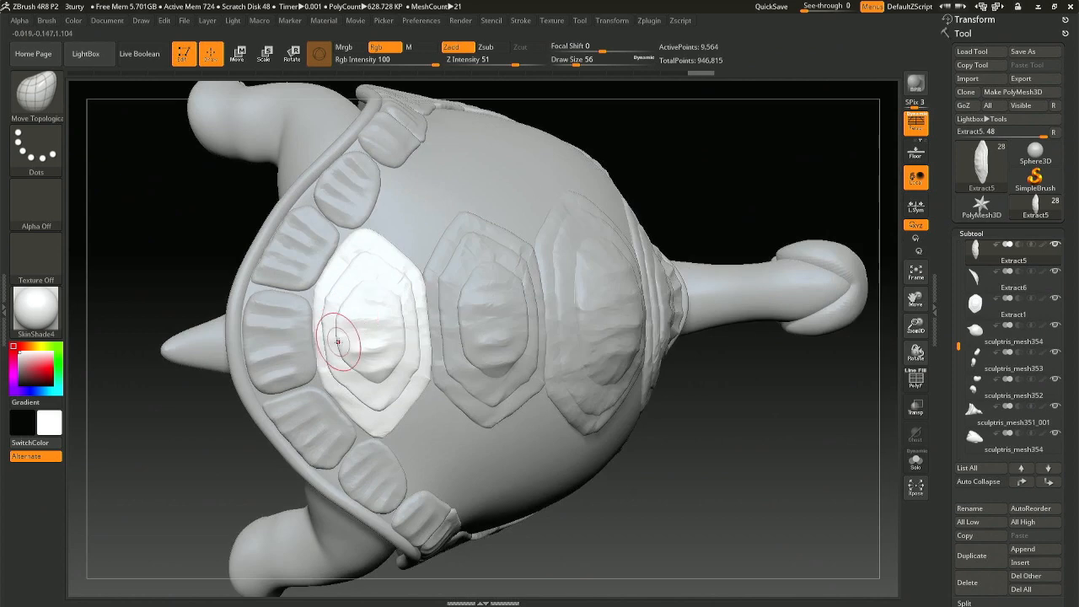
left_click_drag(337, 320, 342, 327)
right_click_drag(380, 390, 368, 389)
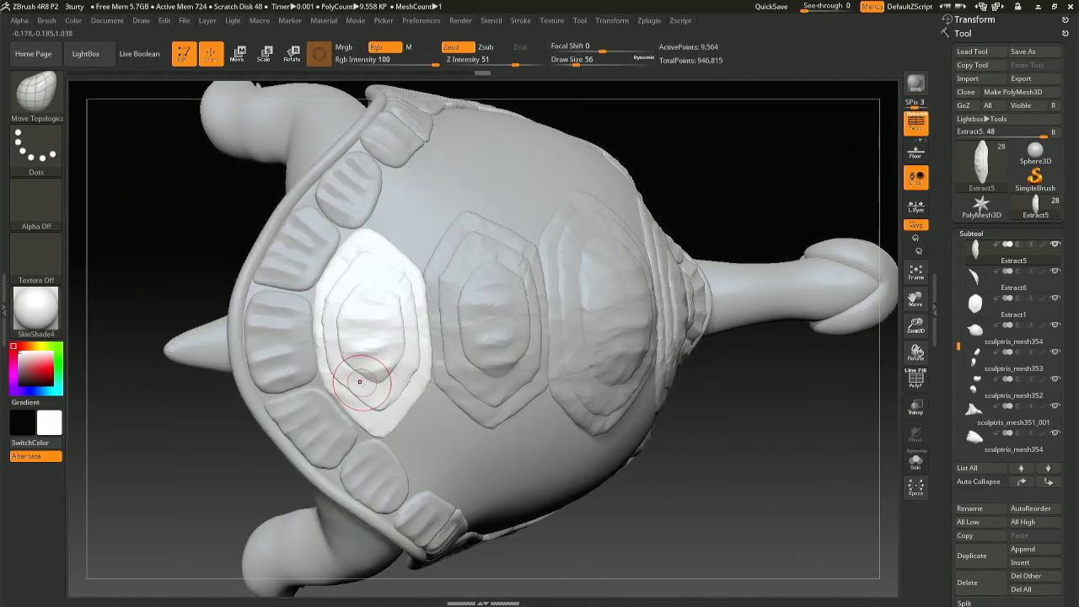
Step: Adjust Extract5's front edge beside Extract4 with the Move Topological brush at draw size 83
mouse_move(354, 308)
right_mouse_down()
mouse_move(380, 386)
mouse_move(397, 369)
mouse_move(297, 354)
mouse_move(435, 400)
mouse_move(410, 407)
right_mouse_up()
key("space")
left_click_drag(408, 404, 410, 411)
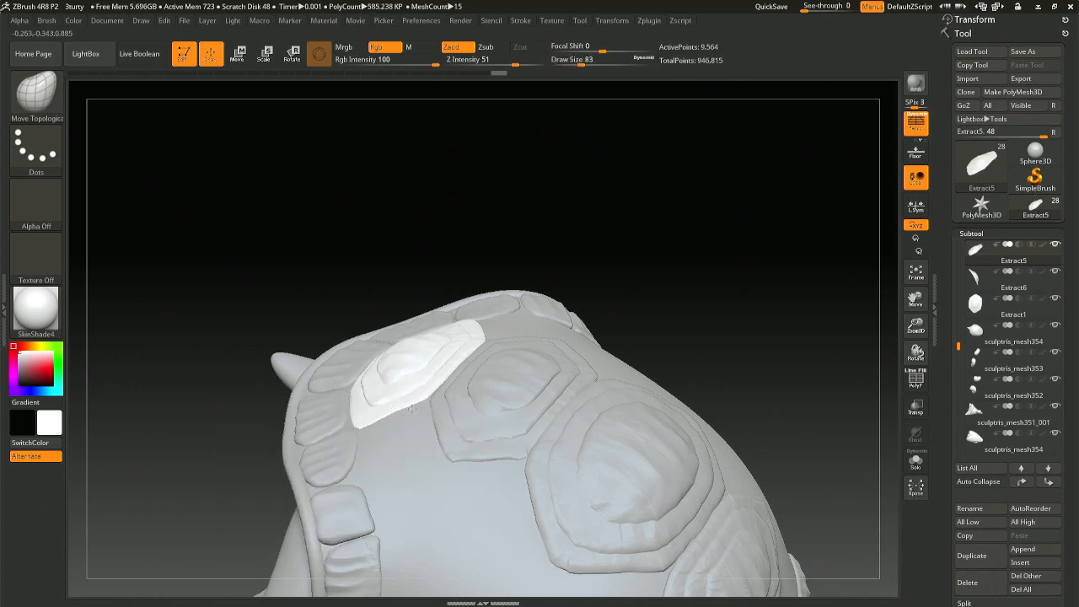
right_click_drag(412, 408, 306, 250)
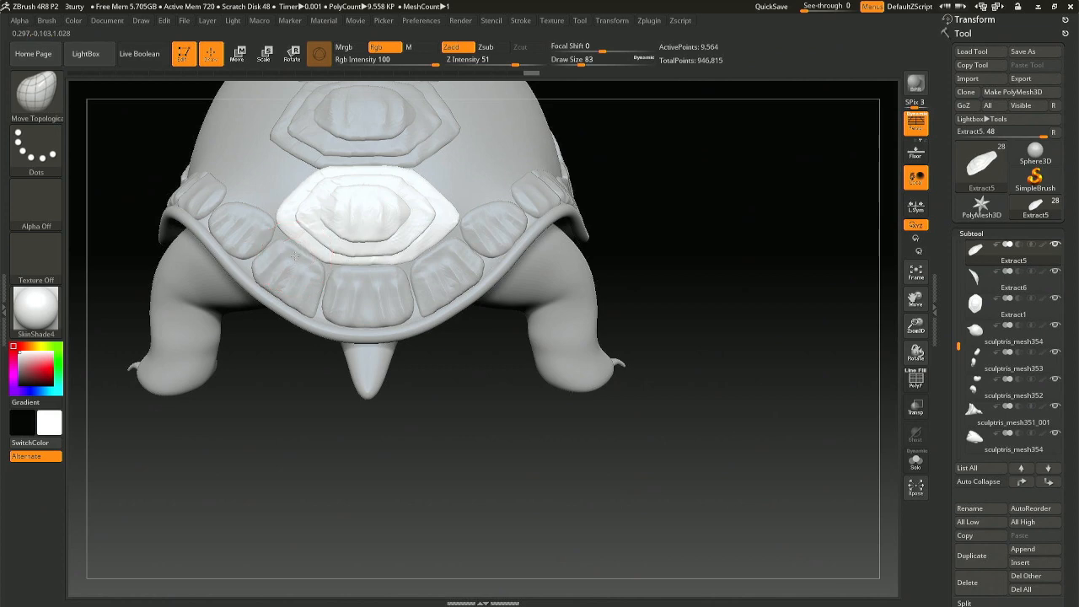
Step: Refine Extract5's centre and side point from behind with the Move Topological brush at draw size 83
right_click_drag(293, 258, 330, 260)
right_click_drag(255, 207, 253, 227)
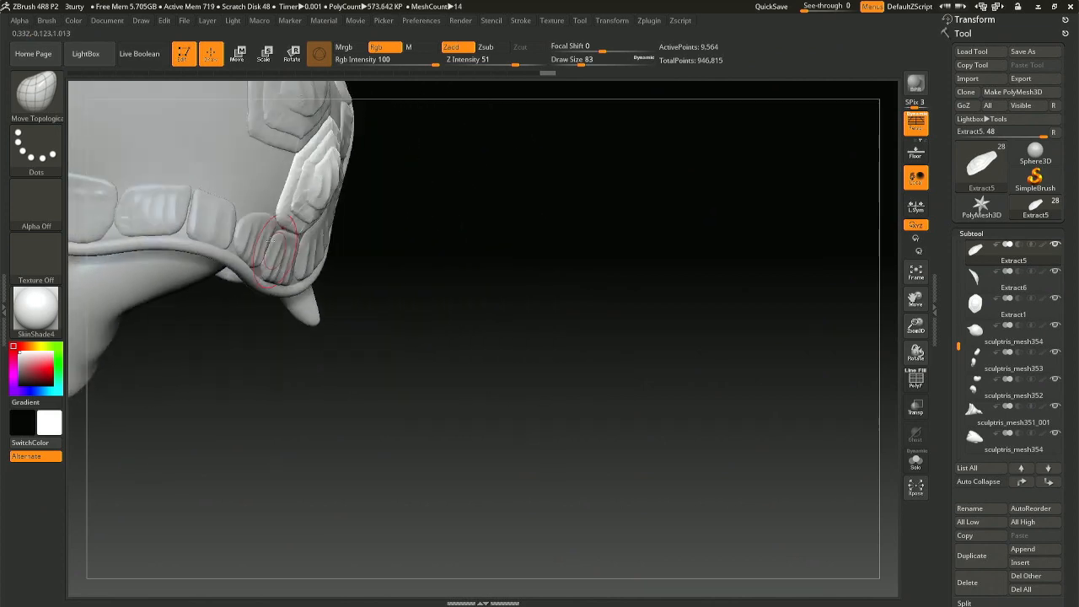
right_click_drag(426, 236, 362, 220)
right_click_drag(426, 210, 437, 270)
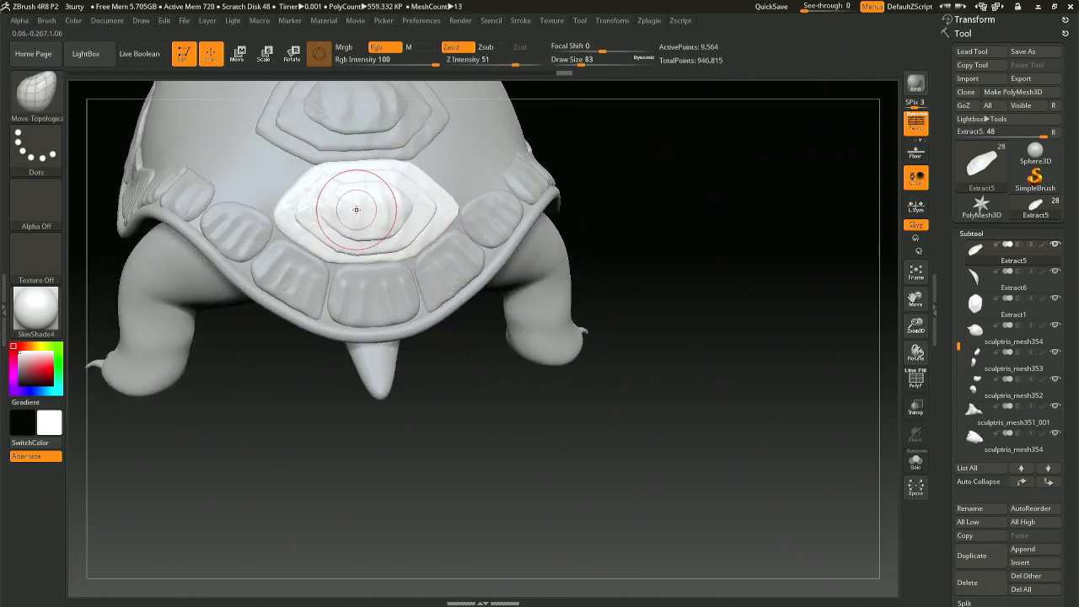
right_click_drag(464, 223, 472, 227)
left_click_drag(381, 217, 397, 214)
right_click_drag(509, 235, 492, 234)
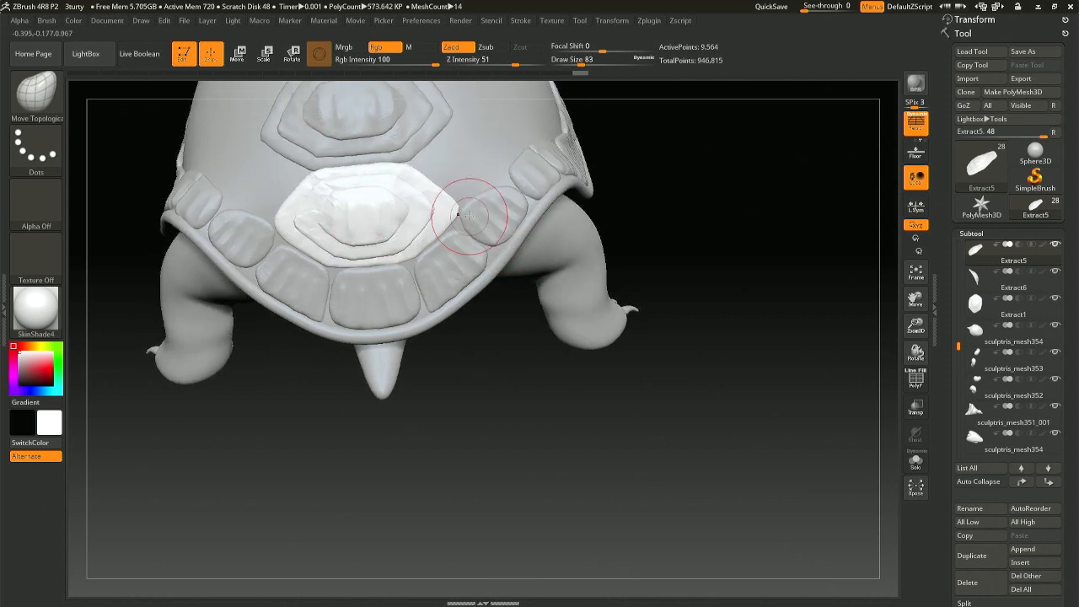
left_click_drag(463, 205, 466, 209)
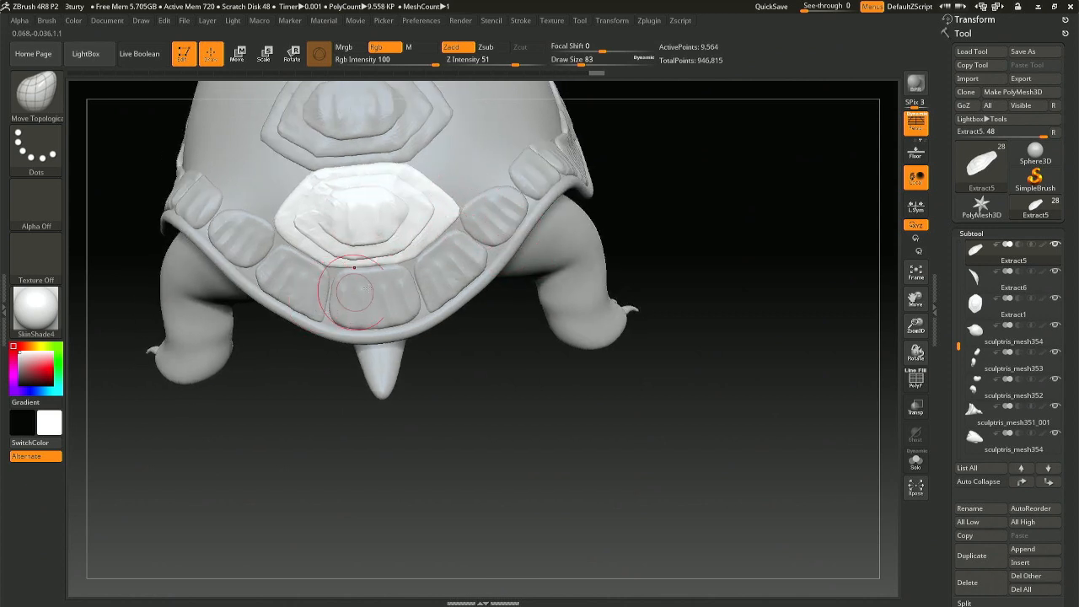
Step: Pull Extract5's side points slightly inward from the rear view, undoing the first stroke and checking the fit from several angles
mouse_move(385, 250)
right_mouse_down()
mouse_move(377, 287)
mouse_move(342, 308)
right_mouse_up()
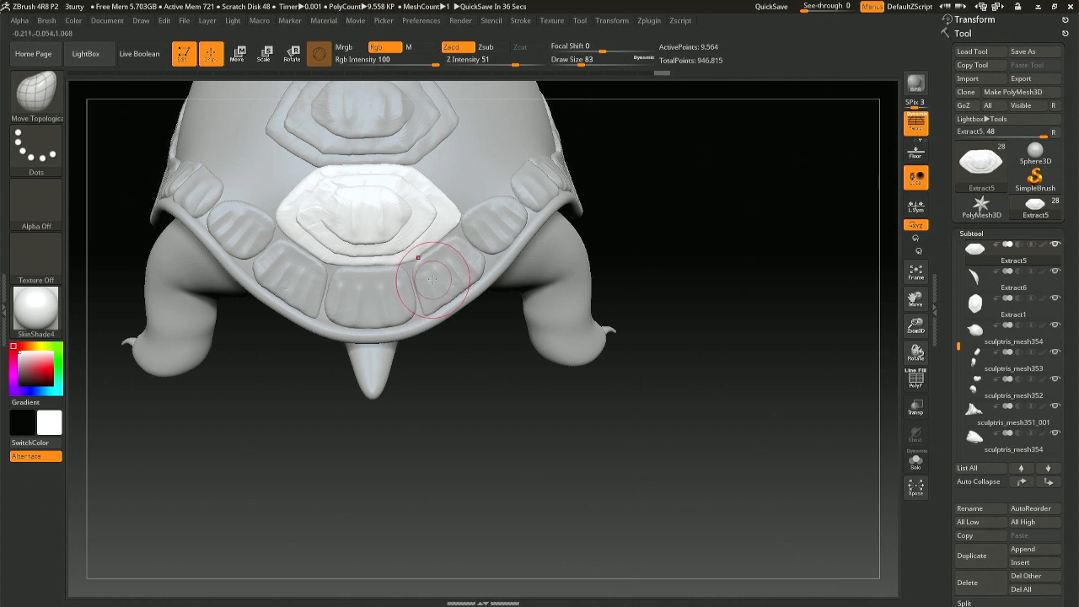
right_click_drag(284, 260, 369, 268, "alt")
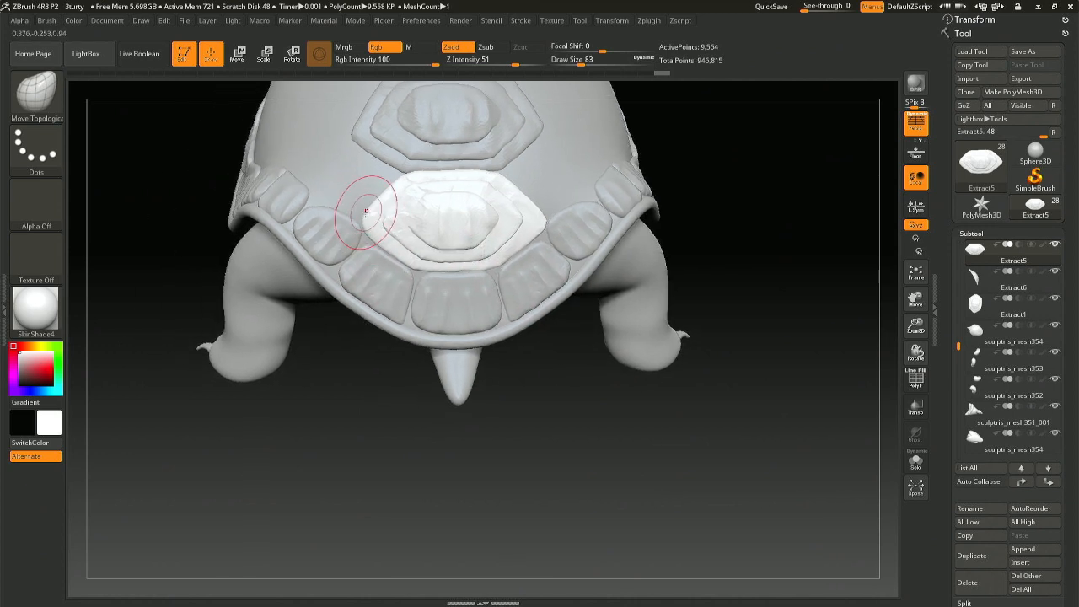
left_click_drag(362, 218, 371, 220)
key("ctrl+z")
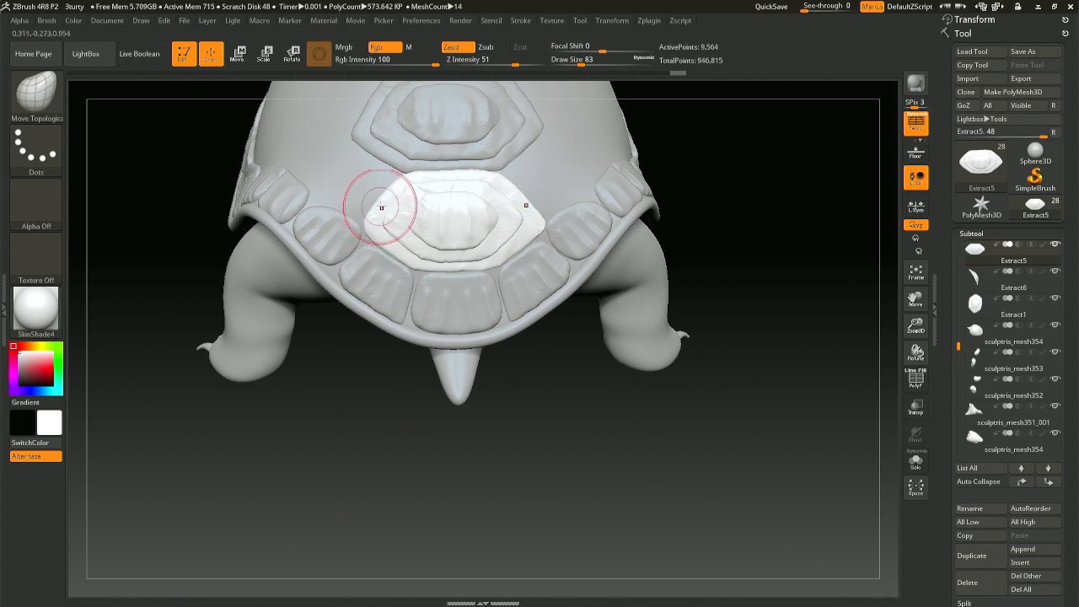
right_click_drag(548, 233, 552, 226)
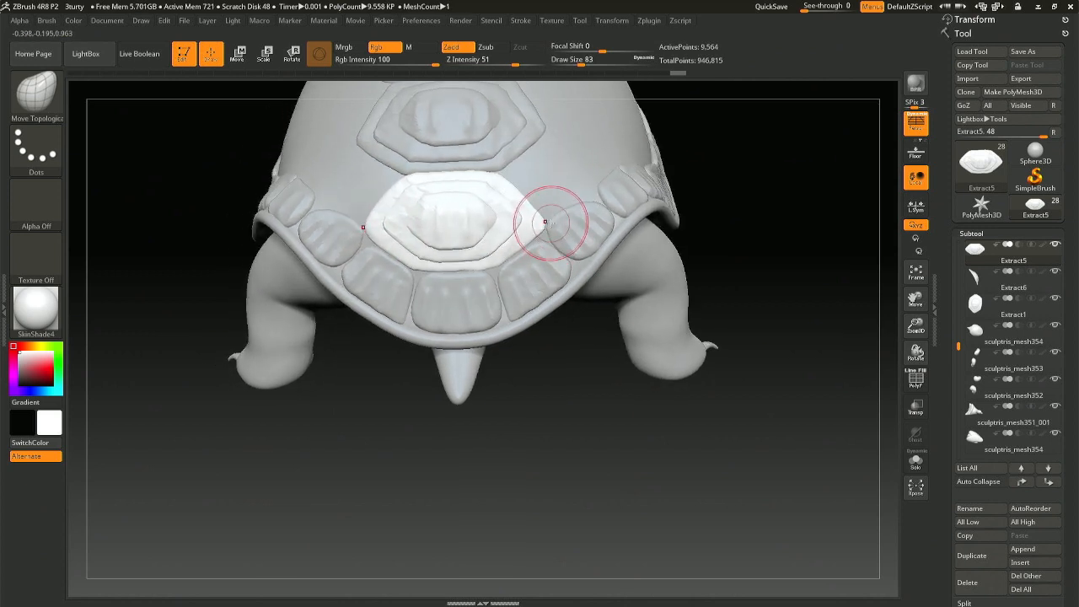
left_click_drag(553, 225, 549, 225)
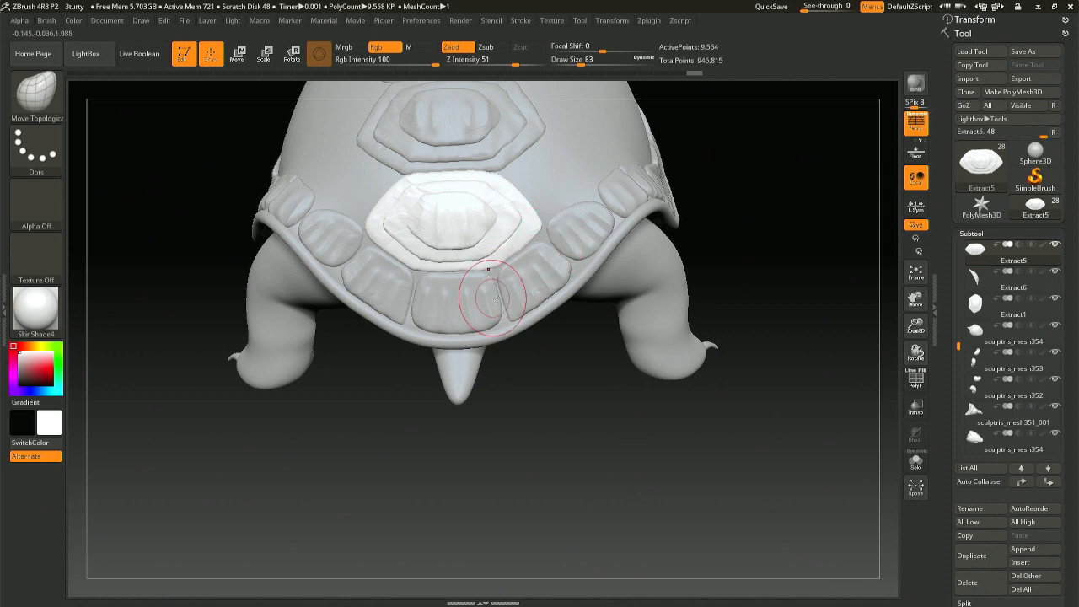
mouse_move(490, 304)
right_mouse_down()
mouse_move(461, 301)
mouse_move(492, 293)
mouse_move(485, 239)
right_mouse_up()
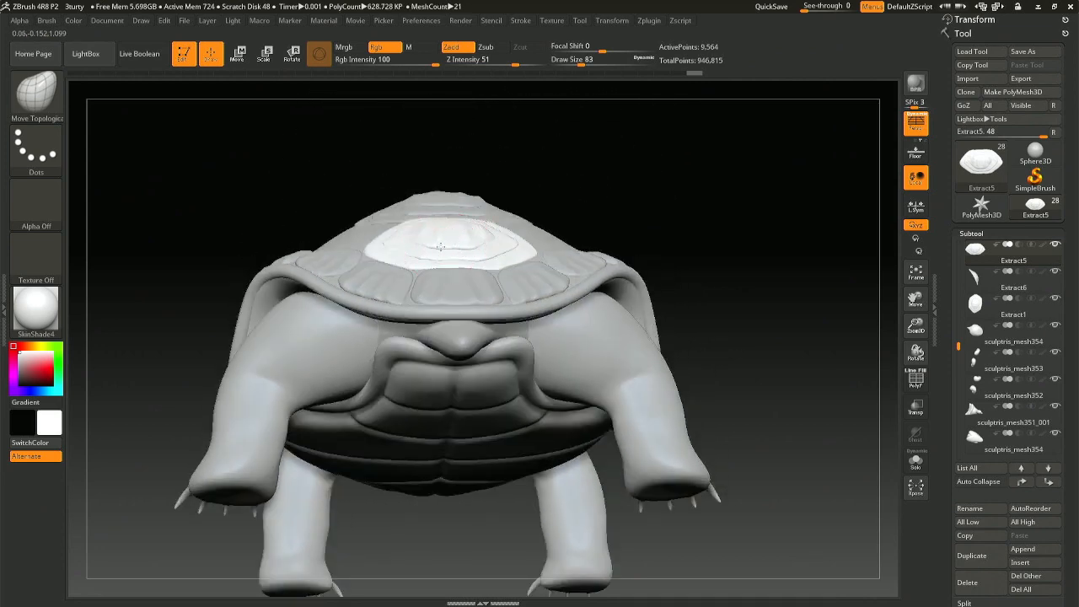
right_click_drag(469, 253, 464, 357)
right_click_drag(461, 308, 478, 408, "alt")
right_click_drag(507, 296, 565, 331)
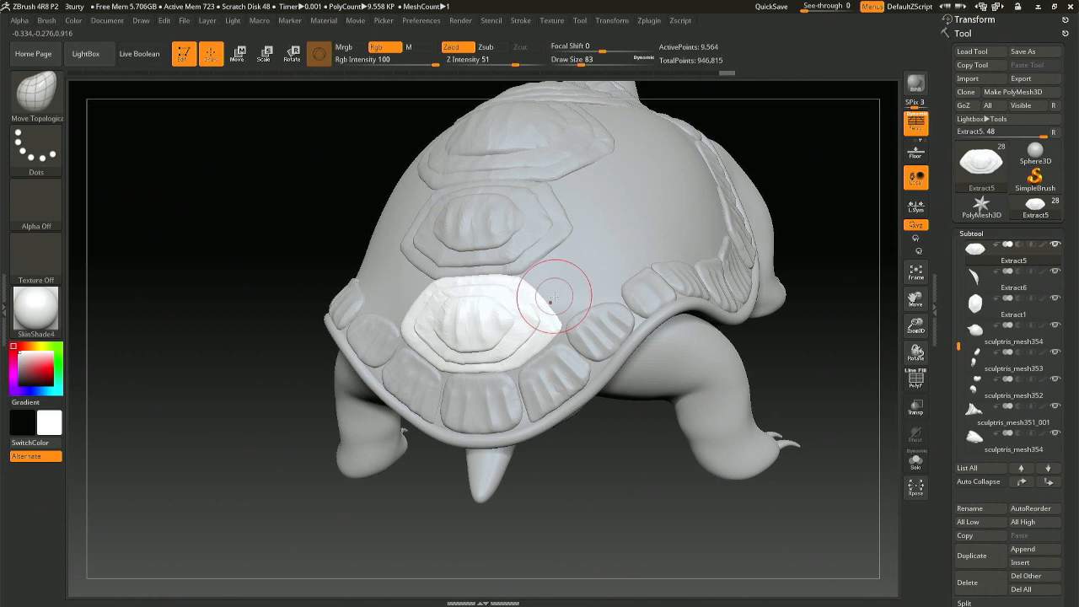
Step: Select the large ridge scute Extract1 and adjust its inner ring with the Move Topological brush at draw size 83
right_click_drag(552, 294, 553, 318)
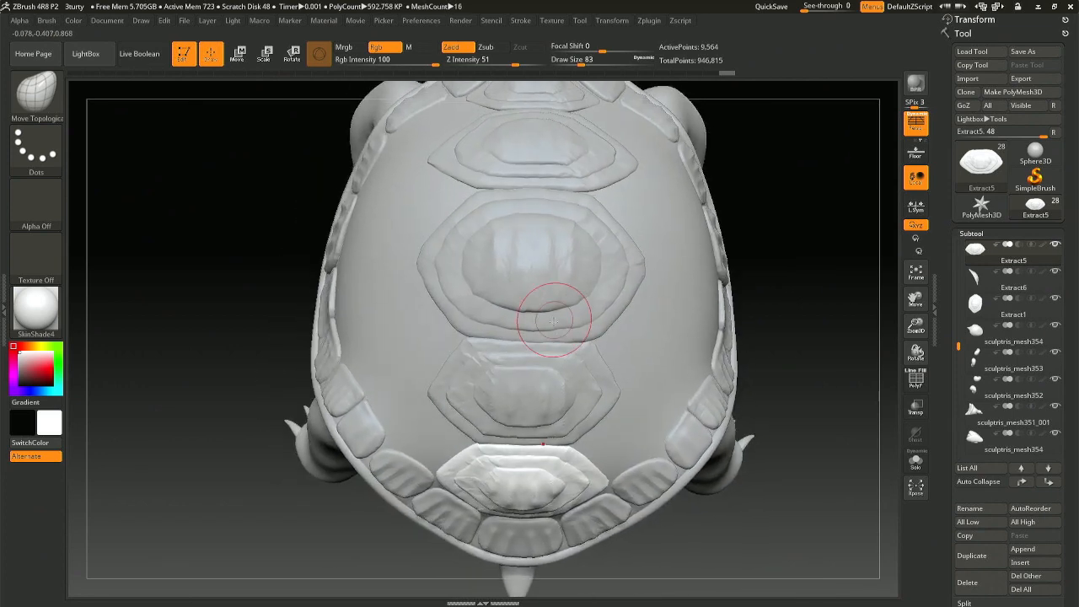
left_click(549, 324, "alt")
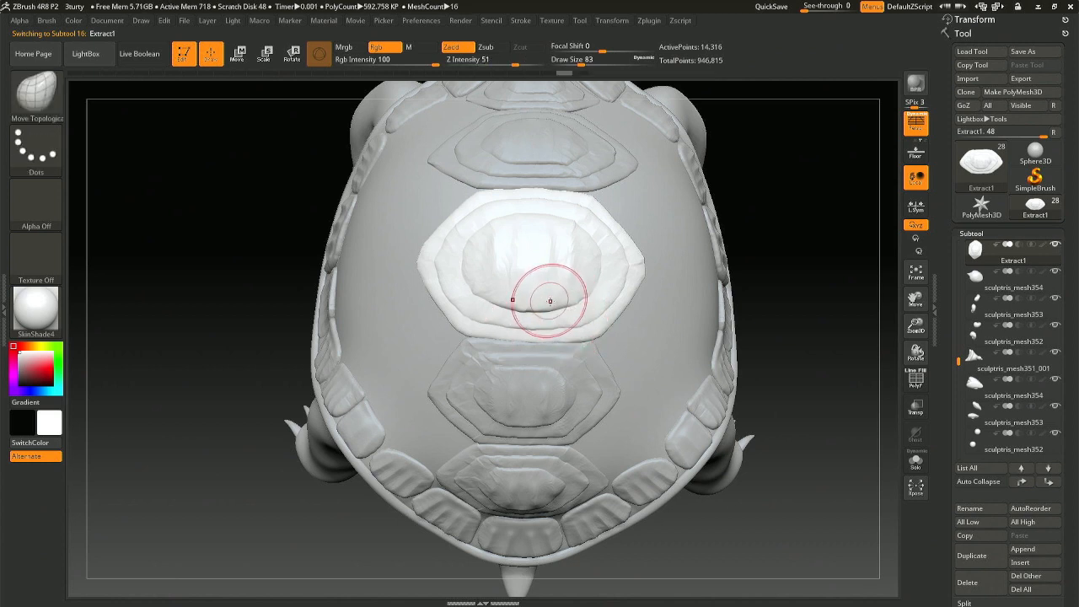
left_click_drag(519, 215, 515, 220)
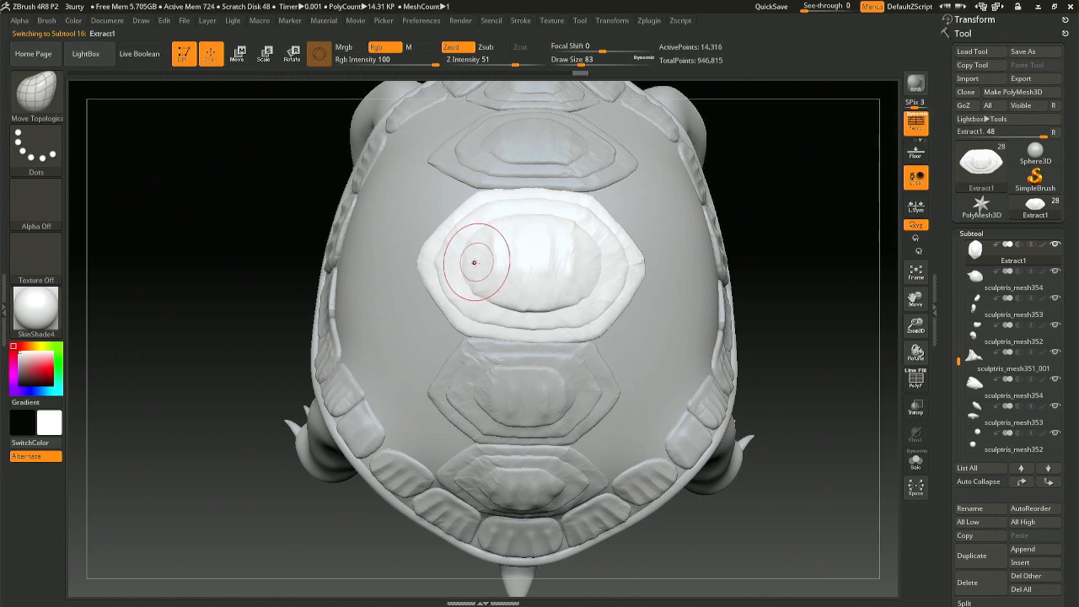
right_click_drag(600, 333, 538, 272)
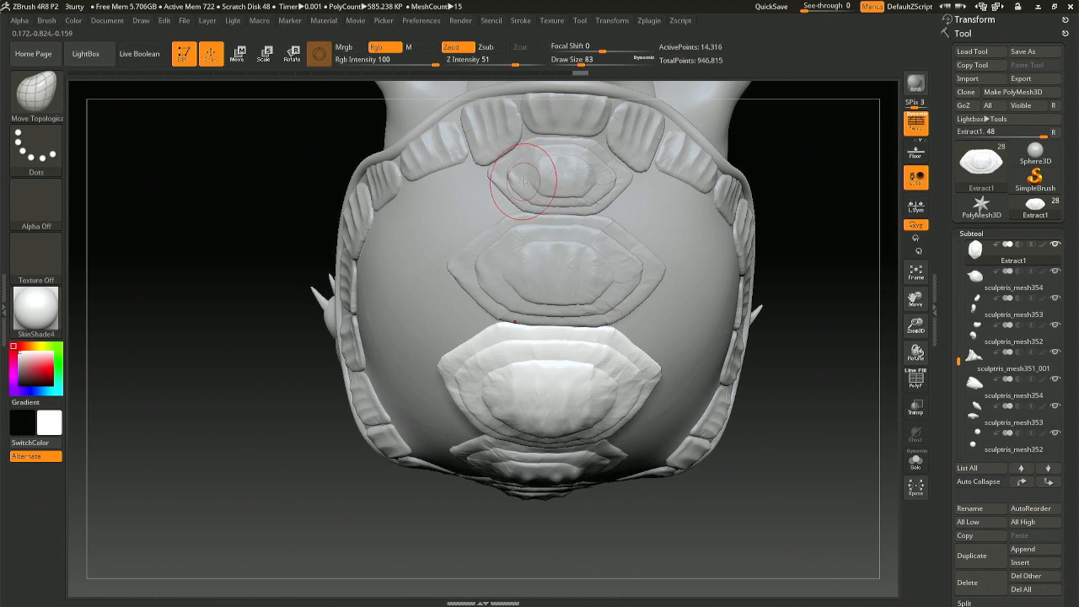
Step: Select the front ridge scute Extract6 and adjust its lower and upper side edges with the Move Topological brush at draw size 54
left_click(518, 191, "alt")
key("space")
left_click_drag(525, 195, 519, 196)
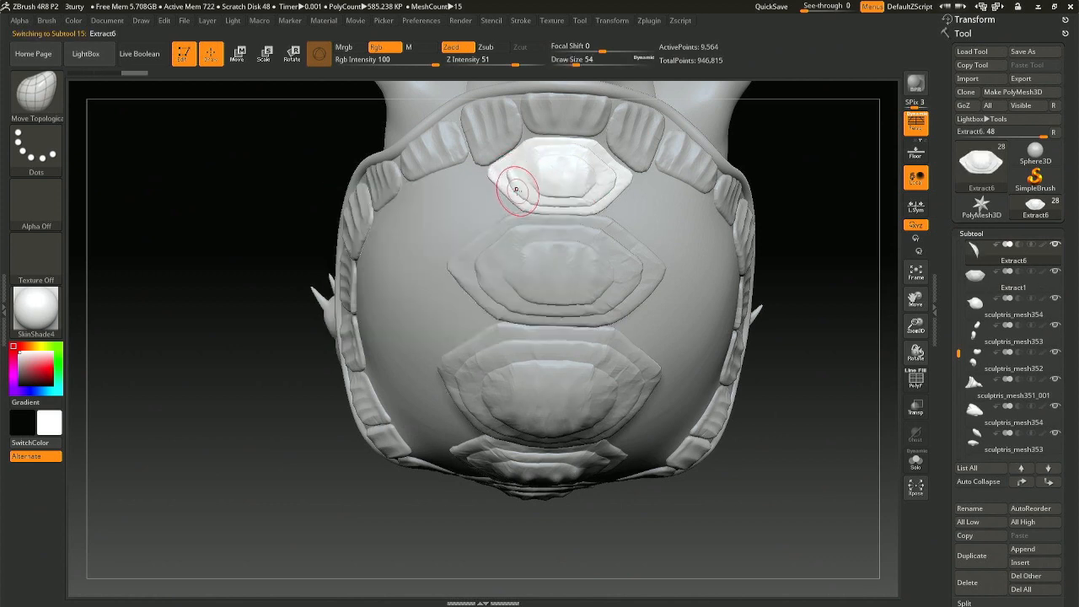
left_click_drag(523, 190, 514, 186)
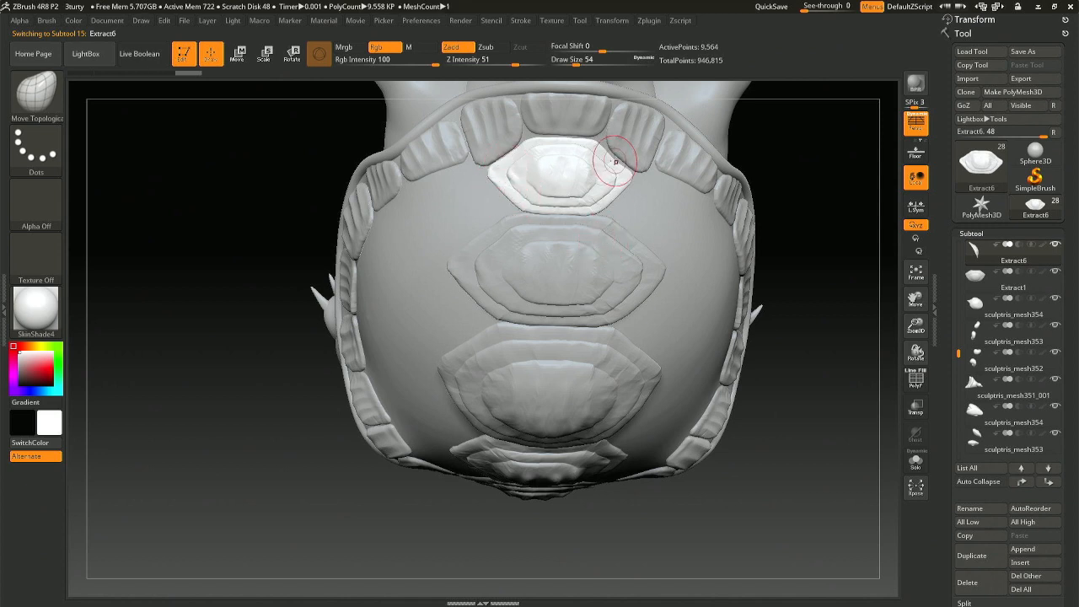
left_click_drag(611, 158, 617, 154)
right_click_drag(587, 325, 550, 287)
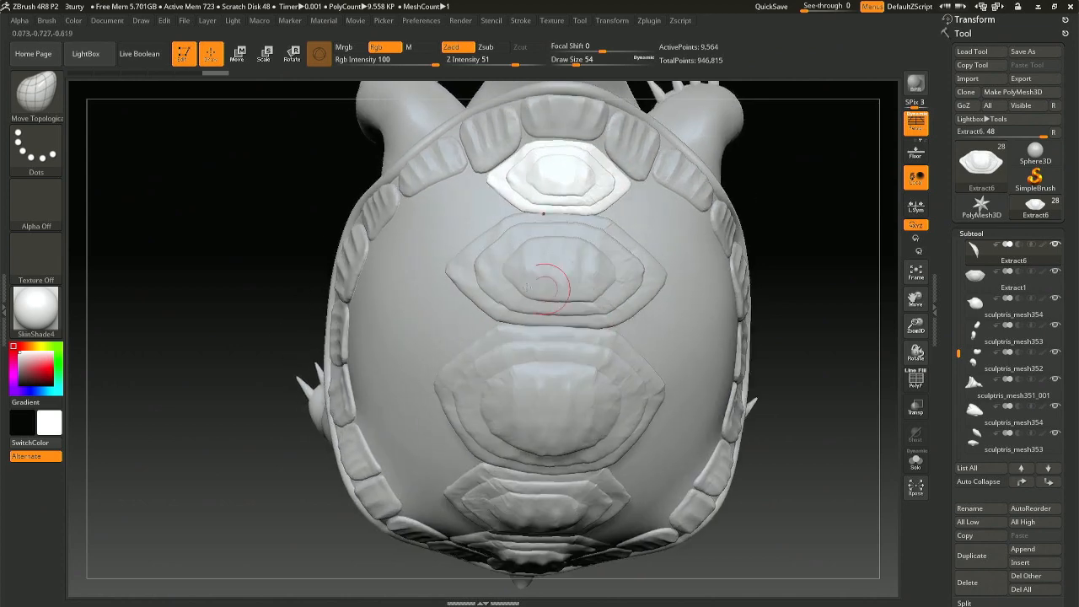
Step: Select the ridge scute Extract3 and reshape the side points of its inner rings at draw size 54
left_click(487, 271, "alt")
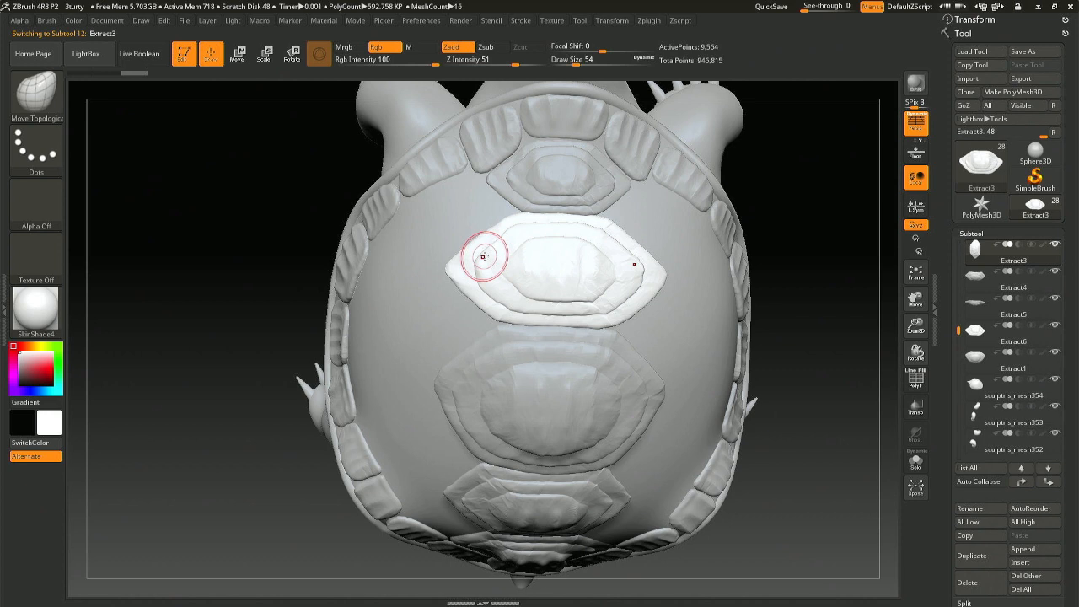
mouse_move(482, 256)
left_mouse_down()
mouse_move(475, 266)
mouse_move(490, 289)
left_mouse_up()
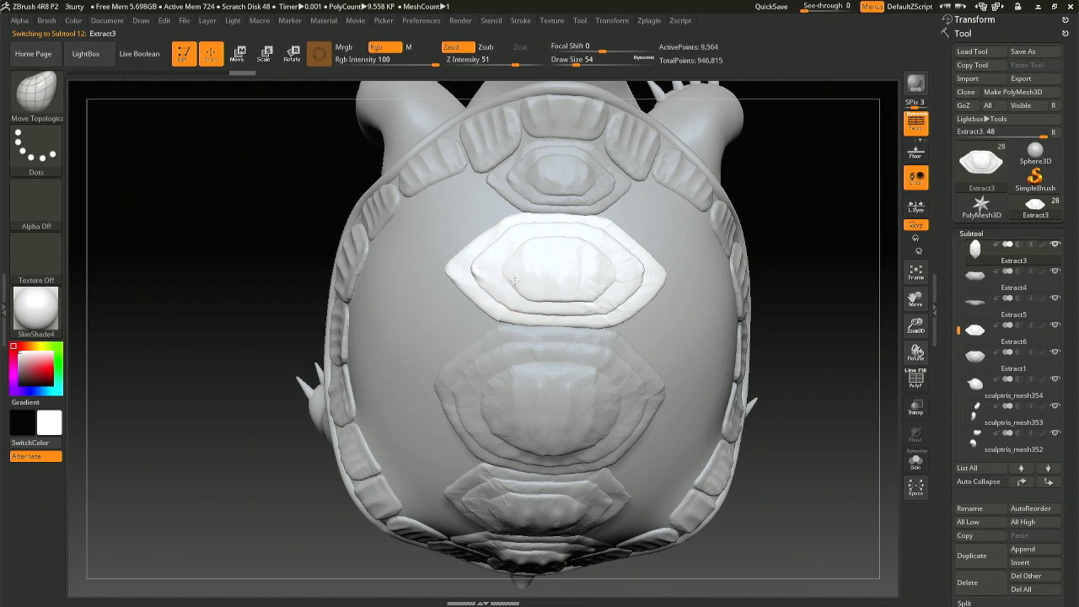
left_click_drag(514, 281, 517, 281)
right_click_drag(607, 297, 579, 301)
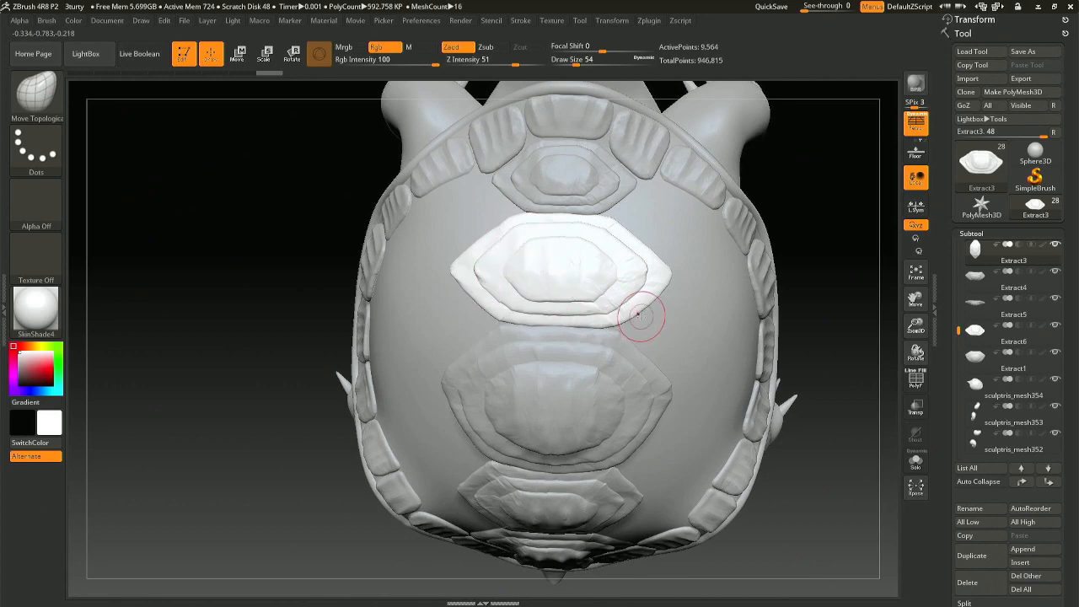
Step: Set the draw size to 90 and check the fit of ridge scutes Extract3 and Extract1 from behind and from the side
right_click_drag(569, 256, 541, 244)
mouse_move(524, 203)
right_mouse_down()
mouse_move(547, 233)
mouse_move(539, 226)
right_mouse_up()
right_click_drag(549, 318, 521, 223)
key("space")
left_click_drag(514, 321, 523, 322)
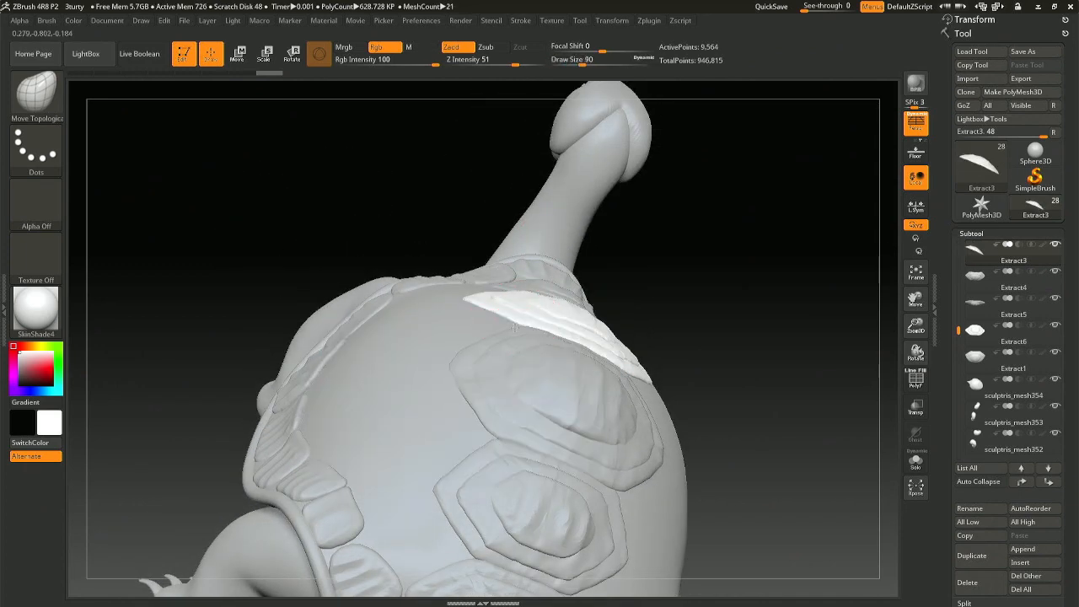
right_click_drag(691, 380, 665, 385)
mouse_move(599, 474)
right_mouse_down()
mouse_move(590, 396)
mouse_move(505, 337)
mouse_move(533, 328)
right_mouse_up()
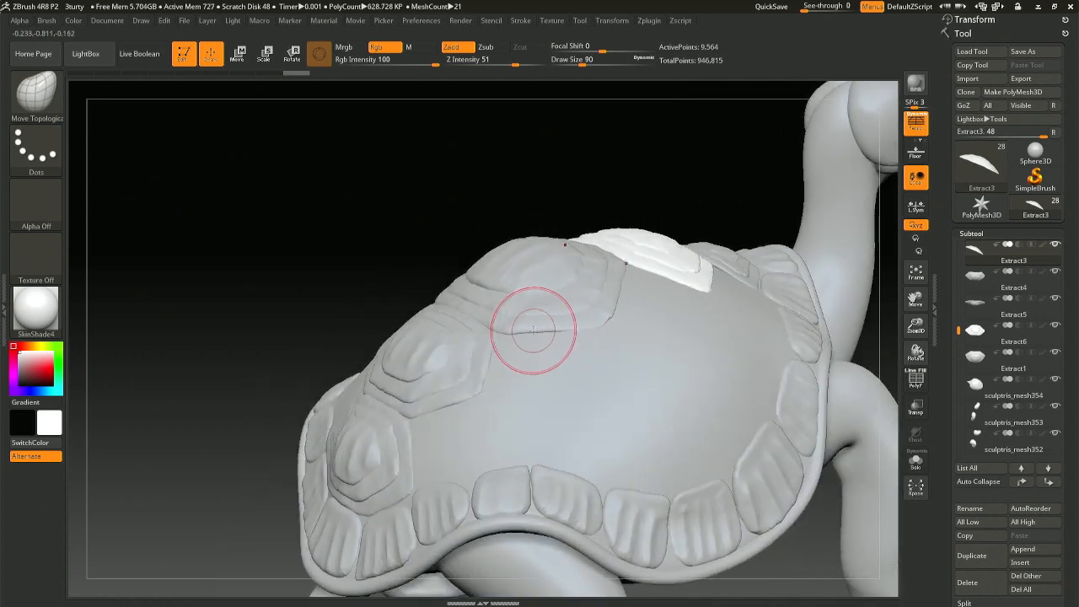
left_click(533, 329, "alt")
mouse_move(494, 325)
right_mouse_down()
mouse_move(657, 307)
mouse_move(614, 326)
right_mouse_up()
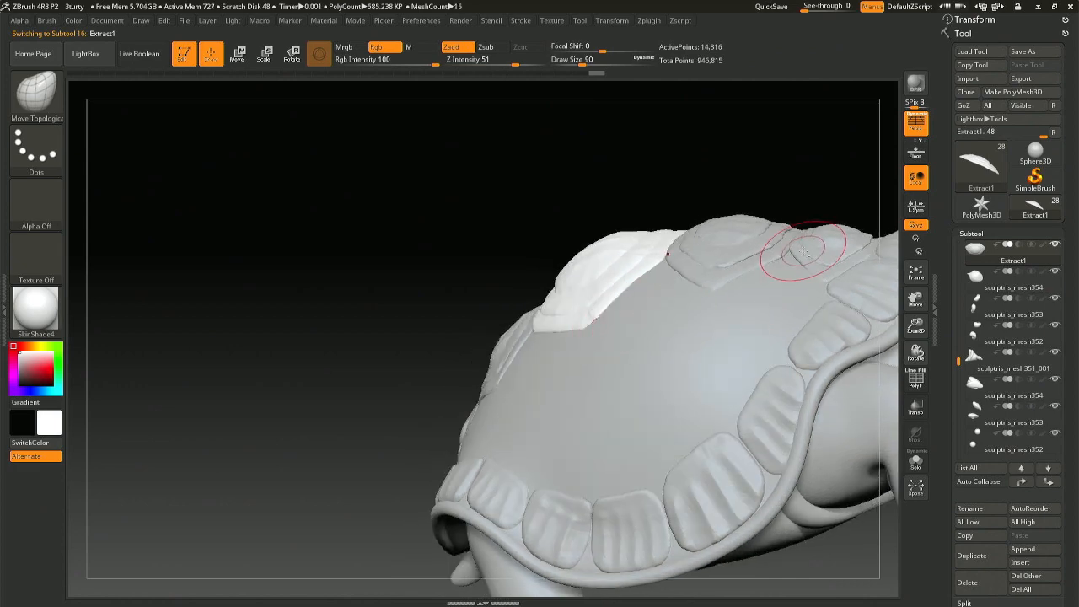
Step: Select ridge scute Extract6 and refine its fit against the front rim scutes with the Move brush at draw size 90
left_click(805, 244, "alt")
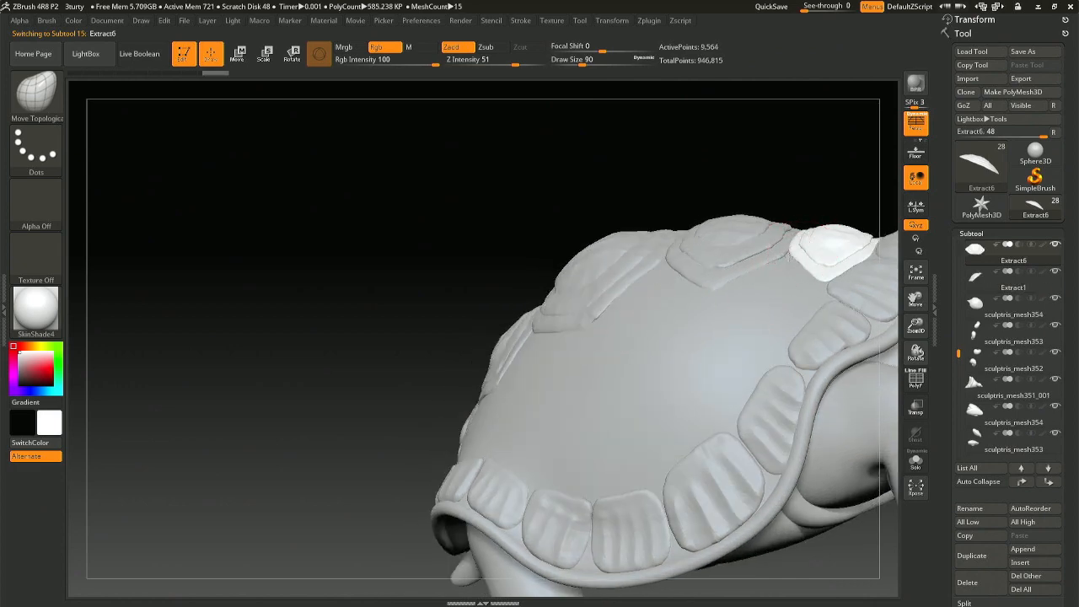
right_click_drag(755, 257, 590, 249)
key("space")
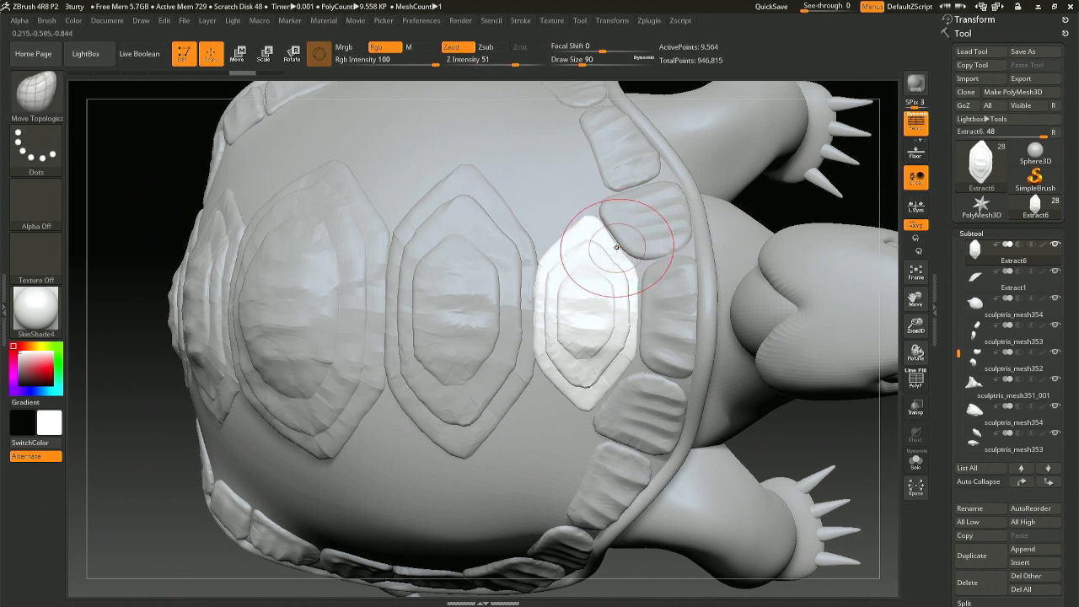
key("b")
key("m")
key("v")
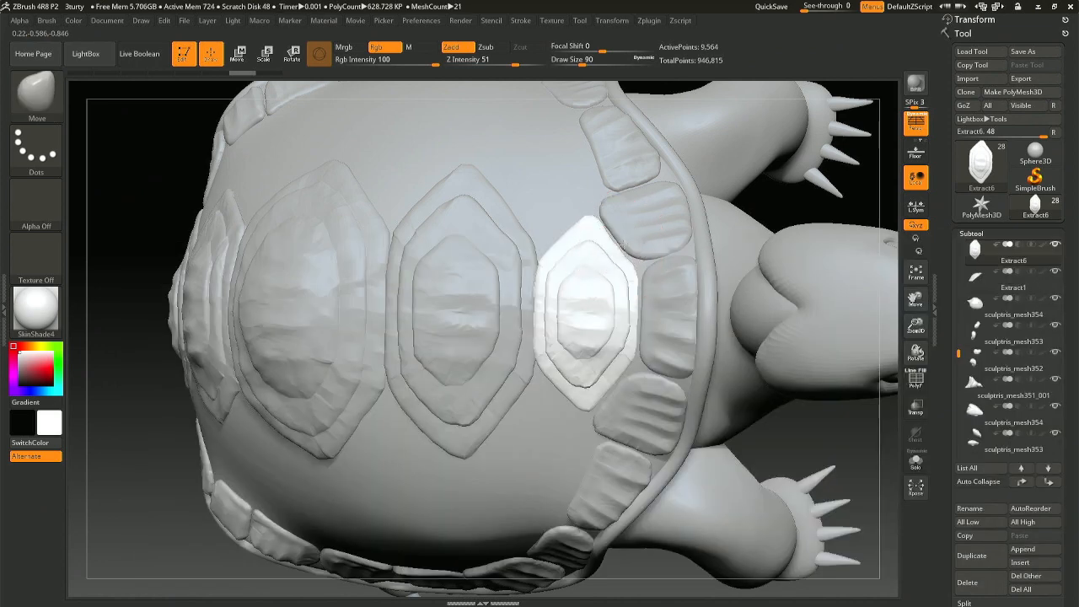
mouse_move(612, 245)
right_mouse_down()
mouse_move(539, 228)
mouse_move(626, 234)
mouse_move(618, 245)
right_mouse_up()
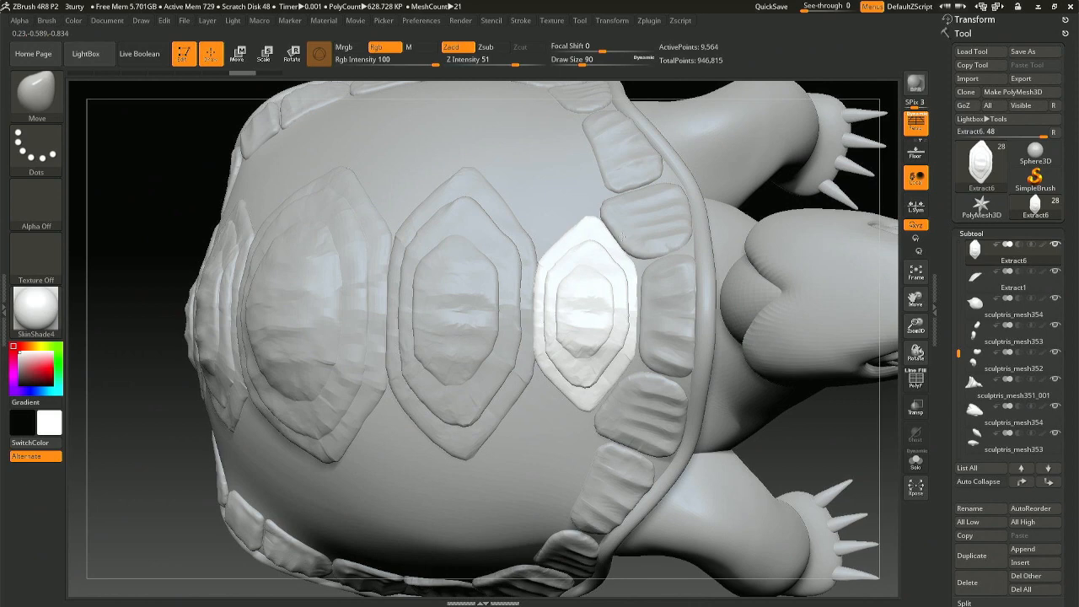
right_click_drag(621, 395, 645, 394)
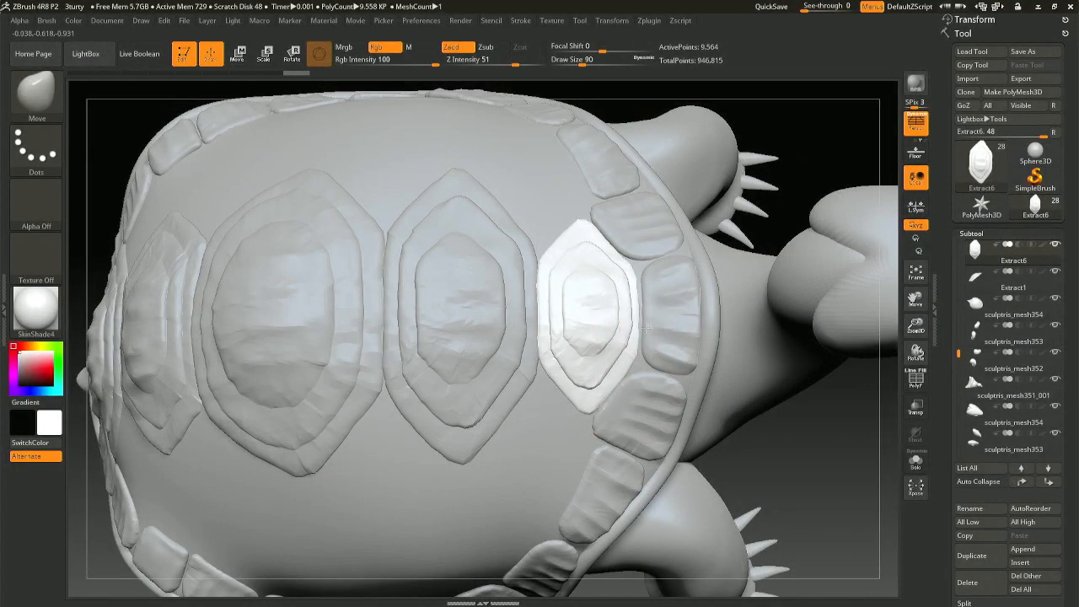
right_click_drag(613, 287, 613, 275)
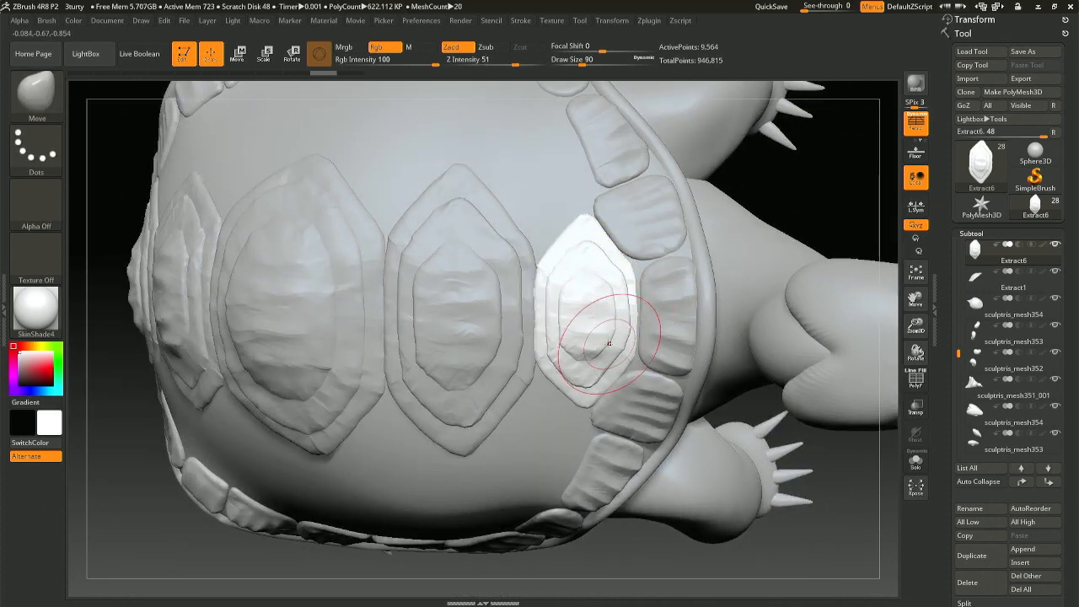
right_click_drag(592, 331, 605, 337)
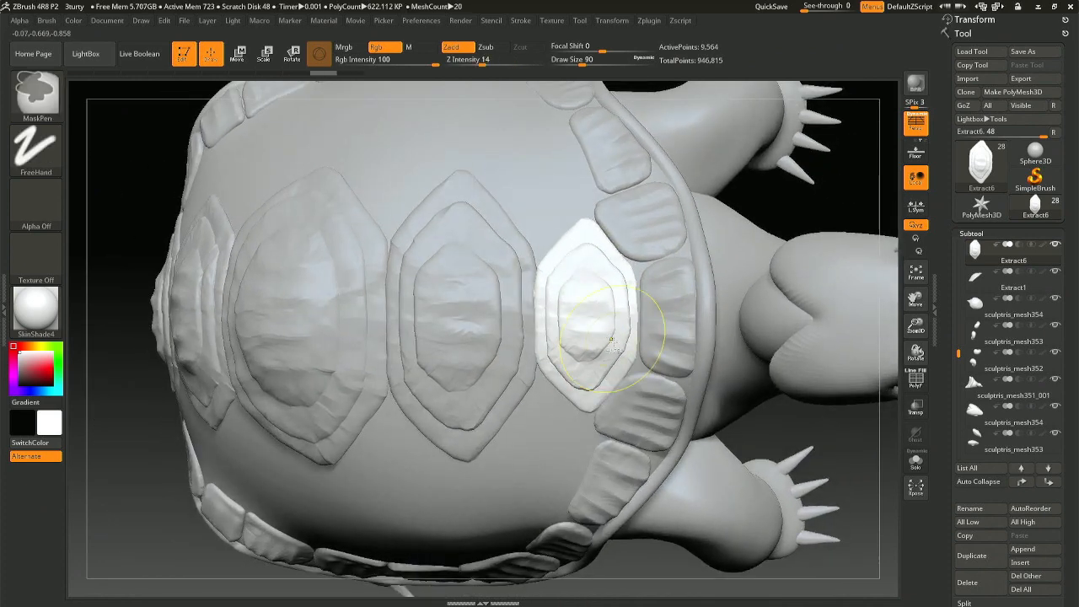
mouse_move(561, 392)
right_mouse_down()
mouse_move(578, 262)
mouse_move(677, 474)
mouse_move(673, 383)
mouse_move(681, 410)
right_mouse_up()
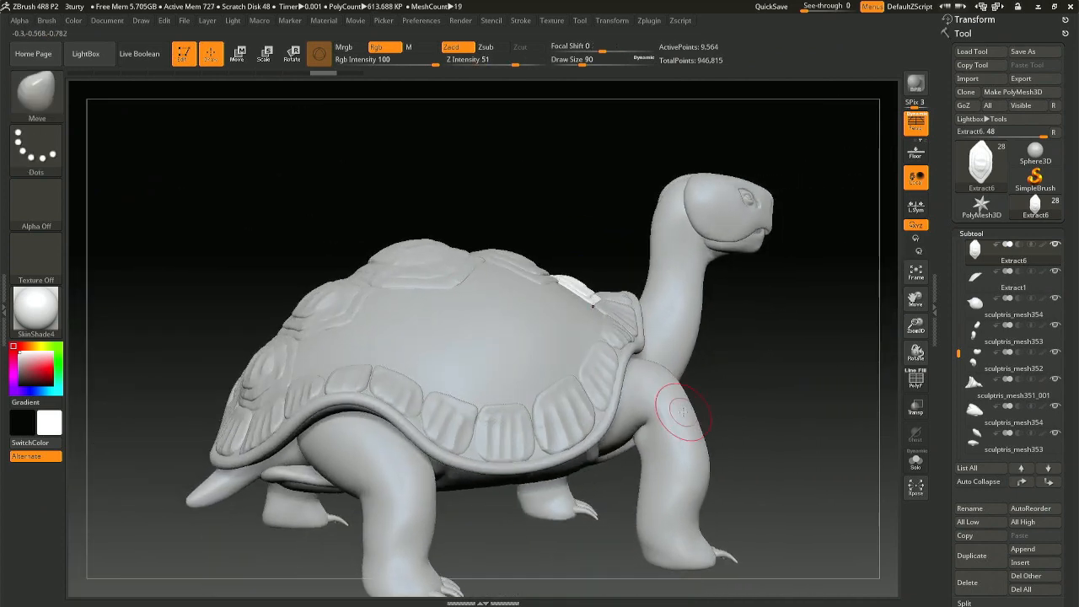
Step: Adjust the upper edges of the side rim scutes in Extract6_1 and the rim set Extract6 with the Move brush at draw size 59
left_click(484, 413, "alt")
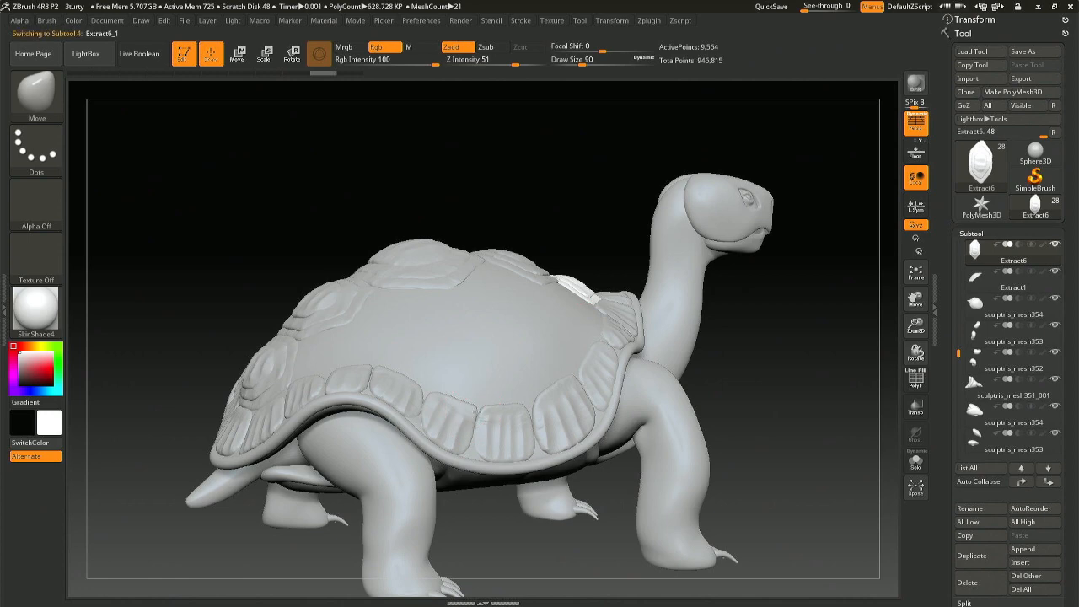
key("space")
left_click_drag(480, 408, 475, 408)
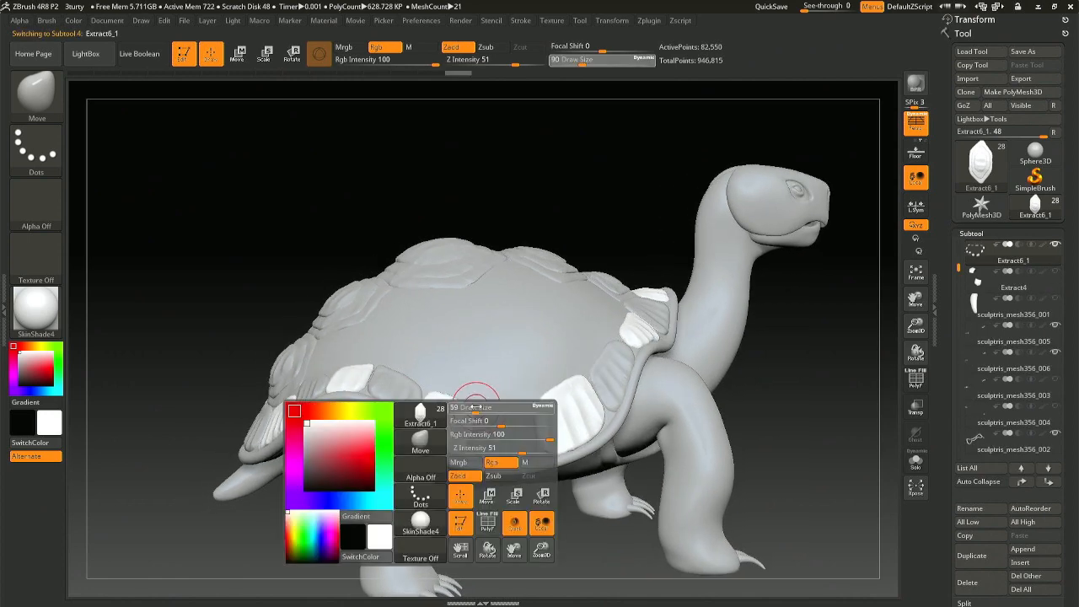
mouse_move(484, 410)
right_mouse_down()
mouse_move(497, 408)
mouse_move(481, 407)
right_mouse_up()
key("ctrl+space")
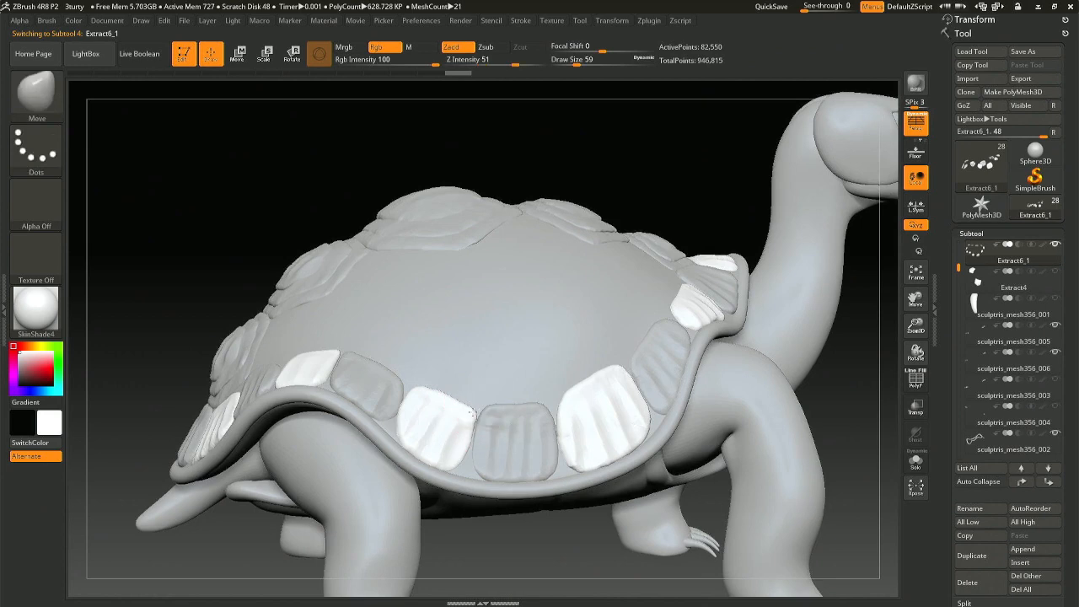
right_click_drag(471, 410, 460, 498)
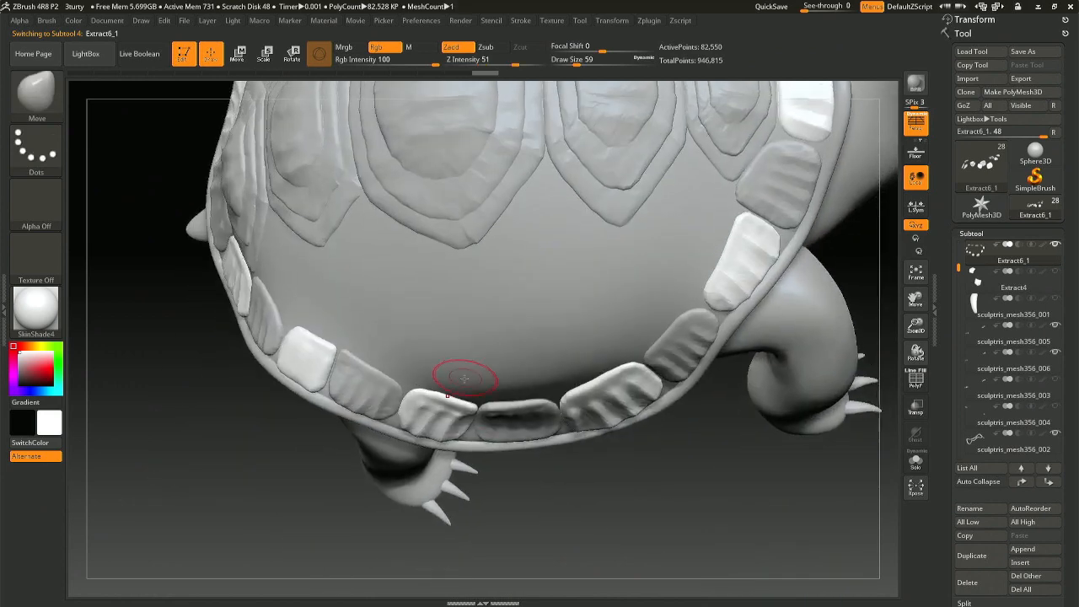
right_click_drag(464, 378, 469, 401)
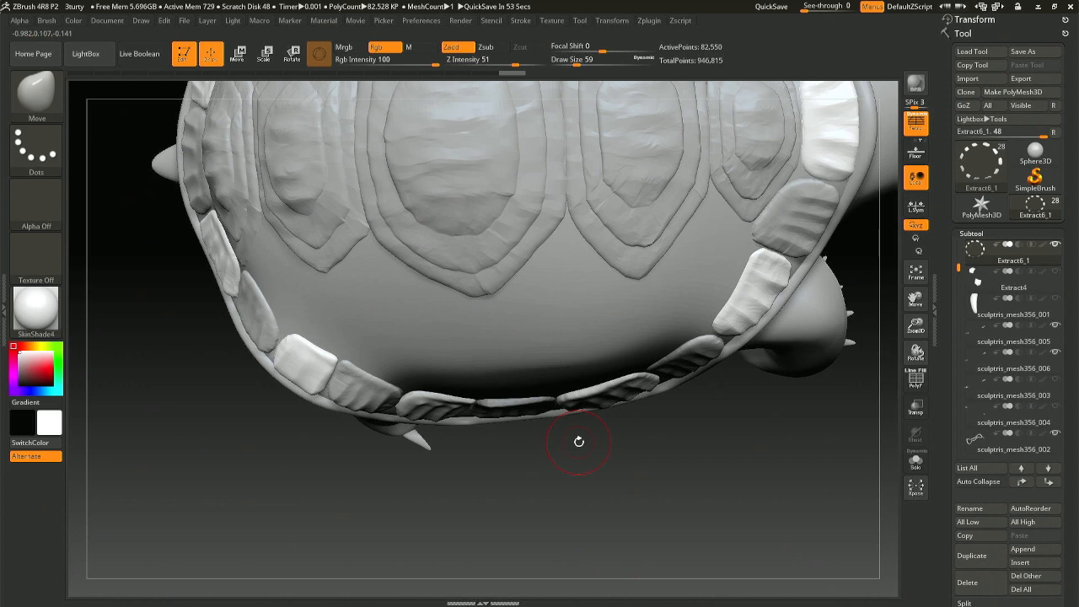
mouse_move(528, 439)
left_mouse_down()
mouse_move(505, 375)
mouse_move(500, 405)
left_mouse_up()
left_click(497, 404, "alt")
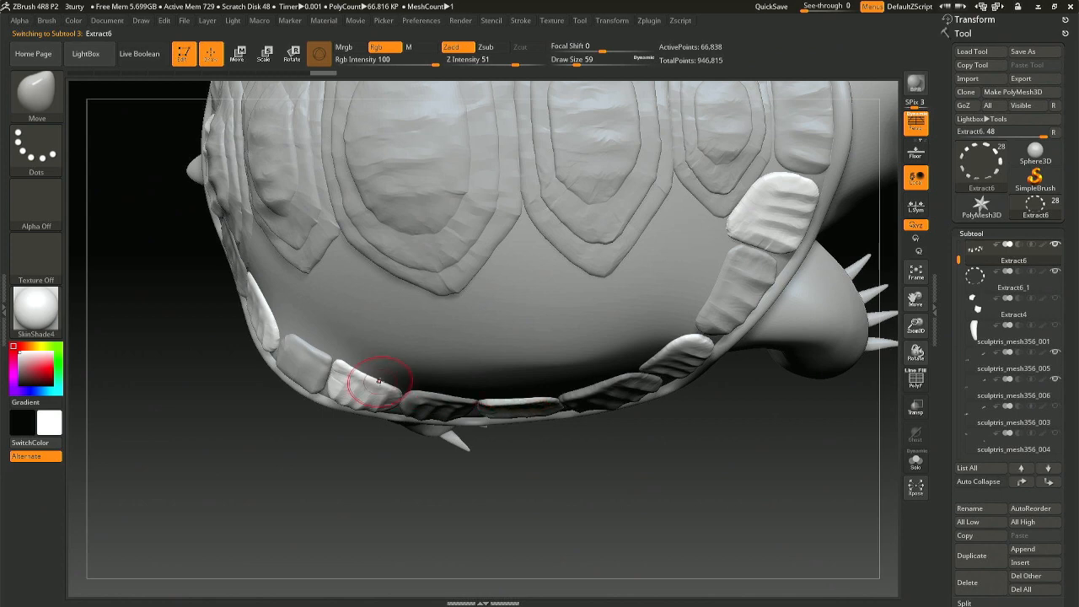
right_click_drag(468, 411, 354, 317)
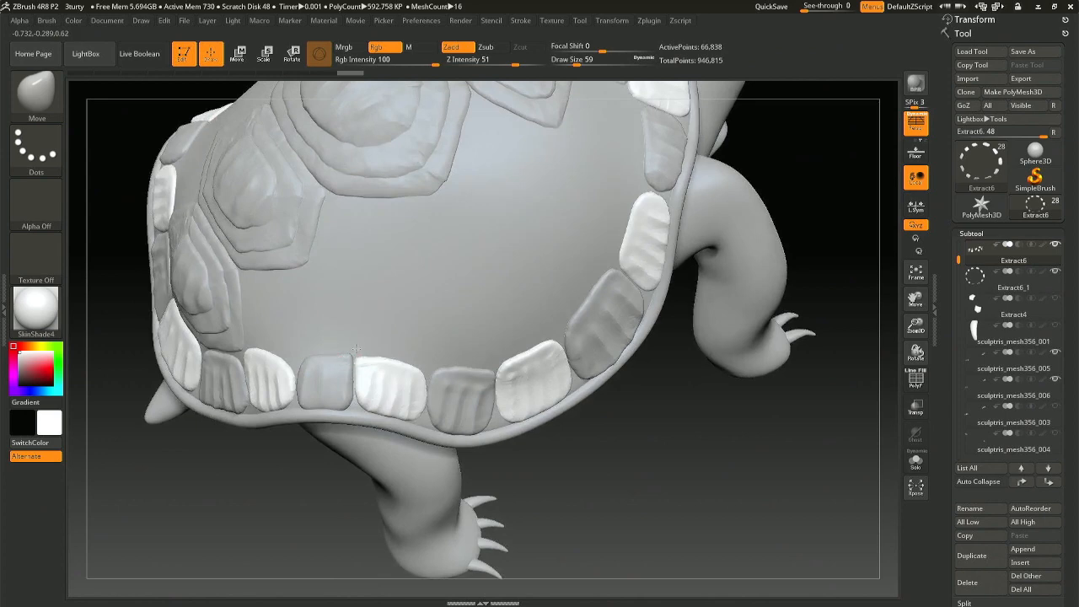
Step: Select rim set Extract6_1 and refine the square scute above the hind leg at draw size 41, undoing one stroke
left_click(346, 351, "alt")
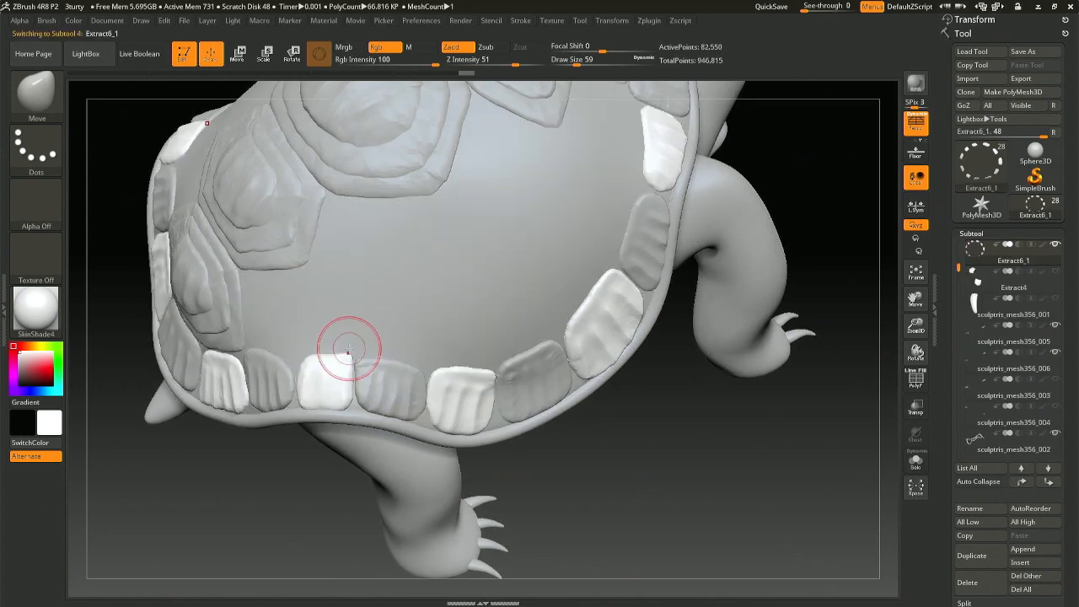
mouse_move(301, 345)
right_mouse_down()
mouse_move(308, 332)
mouse_move(321, 347)
right_mouse_up()
key("space")
left_click_drag(320, 337, 315, 337)
key("ctrl+z")
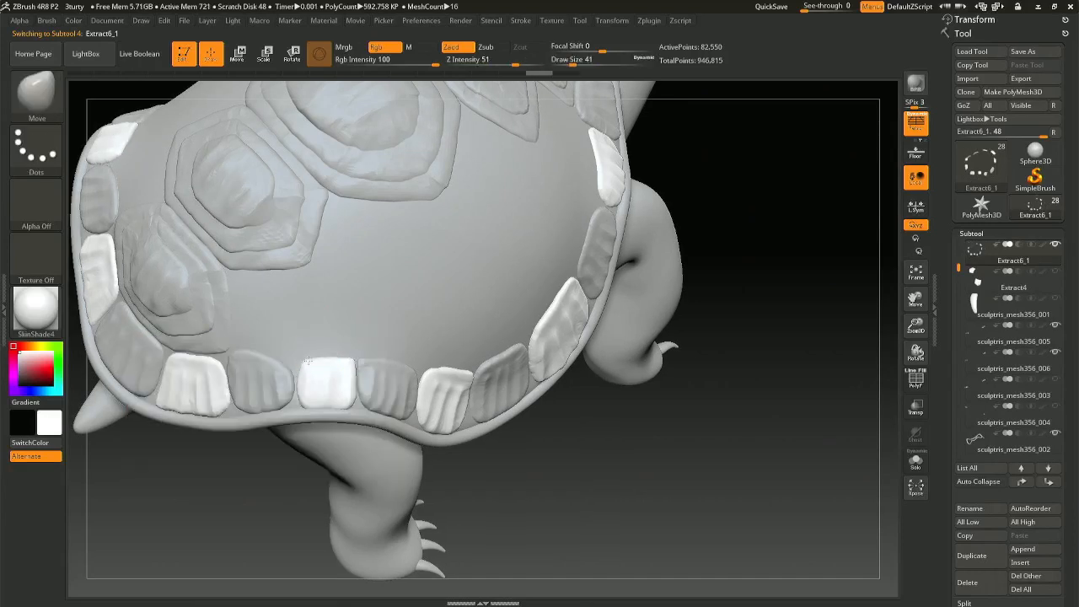
right_click_drag(310, 358, 241, 349)
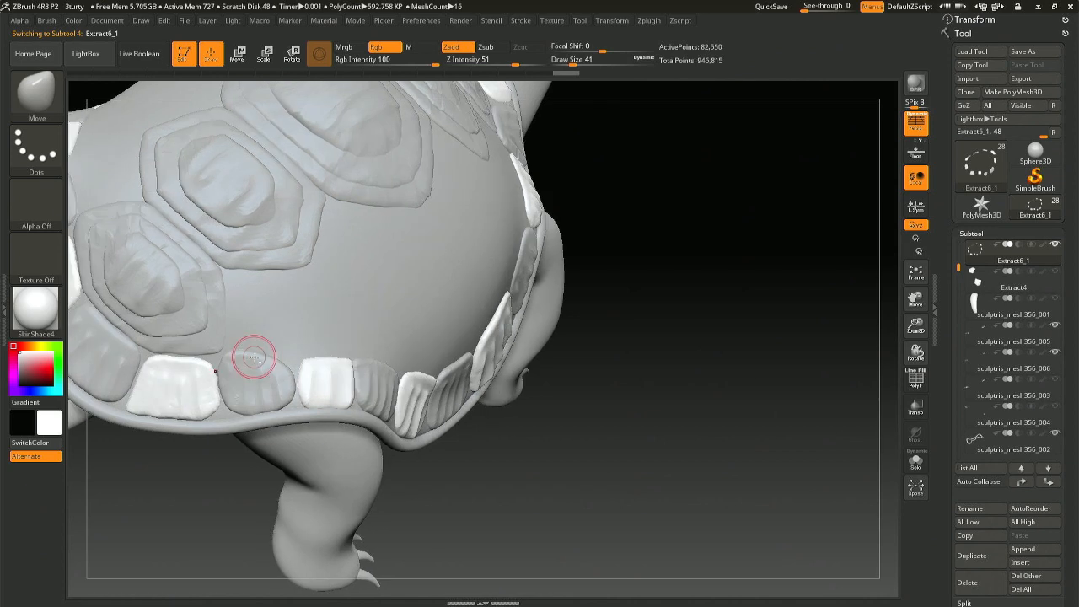
Step: Select rim set Extract6 and flatten the upper edge of the scute above the hind leg at draw sizes 74 and 54
left_click(239, 357, "alt")
key("space")
left_click_drag(234, 358, 221, 357)
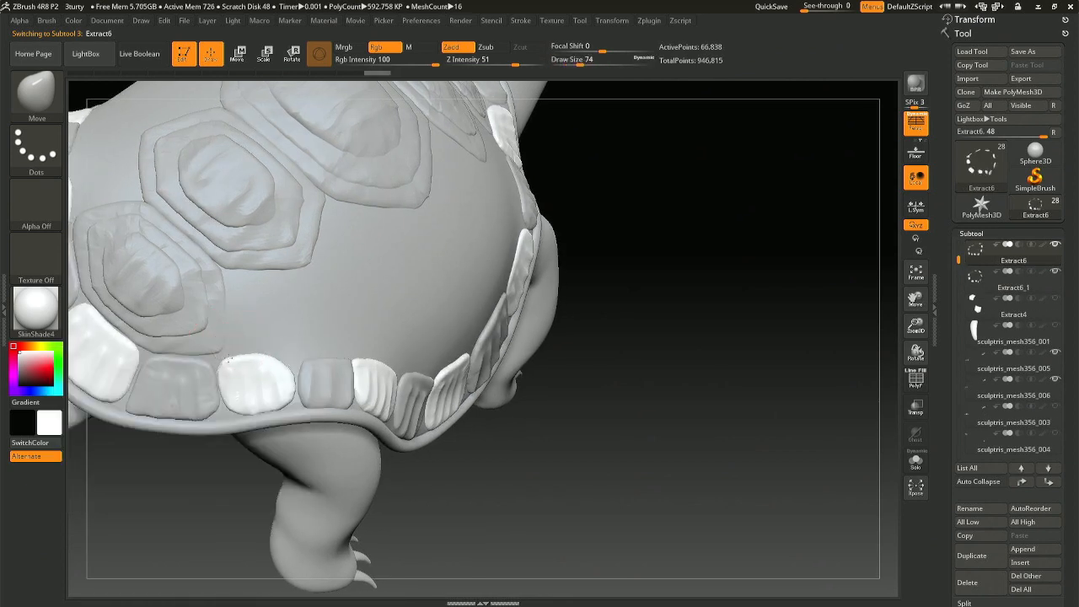
key("space")
mouse_move(287, 358)
left_mouse_down()
mouse_move(274, 358)
mouse_move(285, 352)
left_mouse_up()
right_click_drag(277, 354, 269, 352)
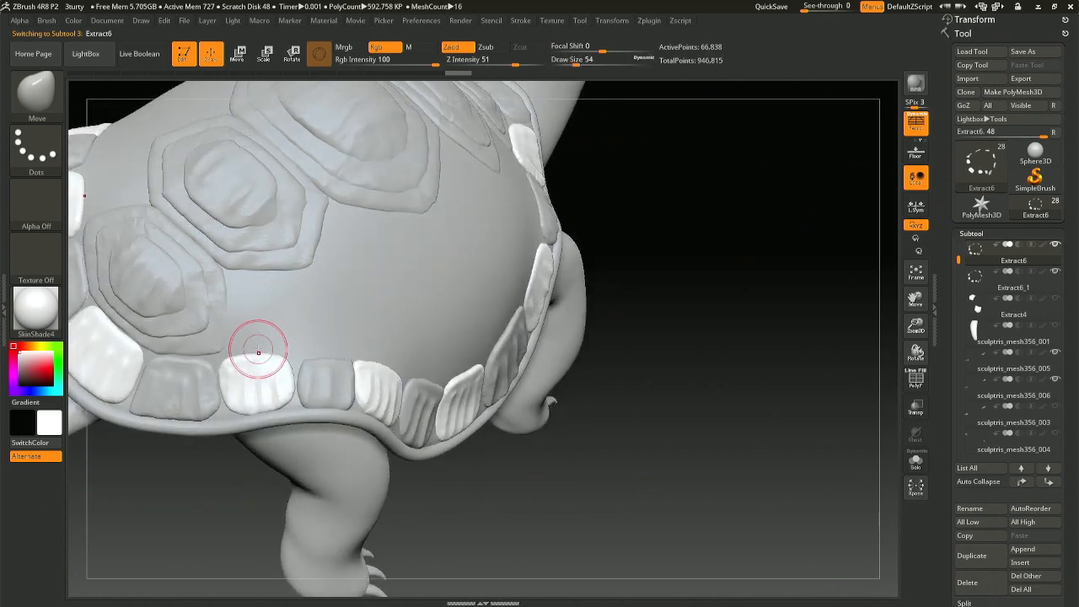
left_click_drag(255, 355, 255, 355)
Step: Select rim set Extract6_1 and even out the square scute's upper edge beside its neighbours at draw size 54
mouse_move(295, 360)
right_mouse_down()
mouse_move(300, 379)
mouse_move(308, 362)
right_mouse_up()
left_click(306, 359, "alt")
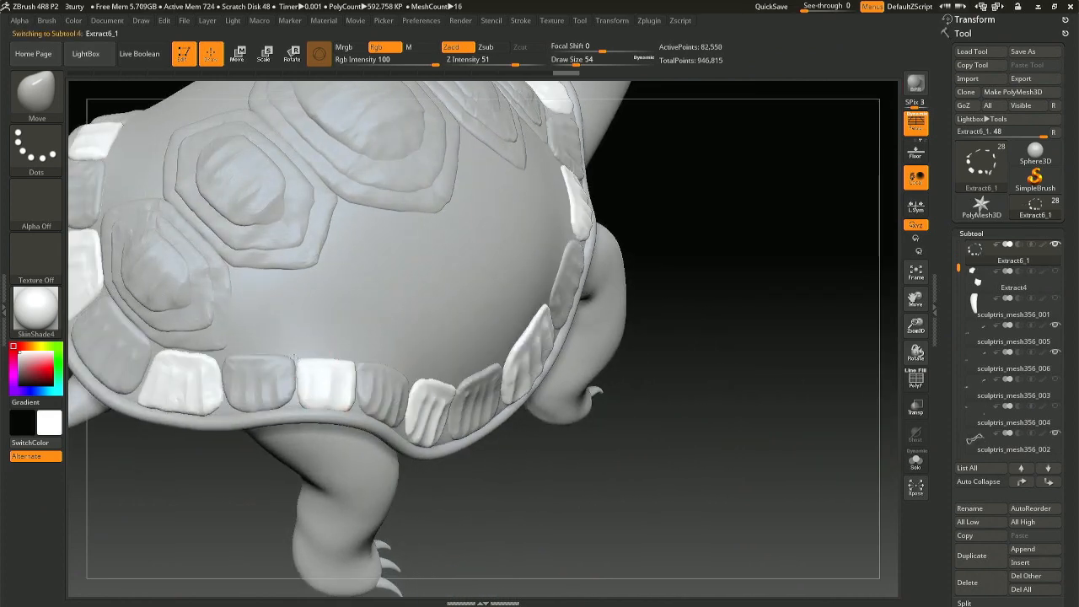
left_click_drag(331, 357, 332, 359)
right_click_drag(342, 376, 327, 368)
mouse_move(405, 385)
right_mouse_down()
mouse_move(372, 356)
mouse_move(412, 356)
right_mouse_up()
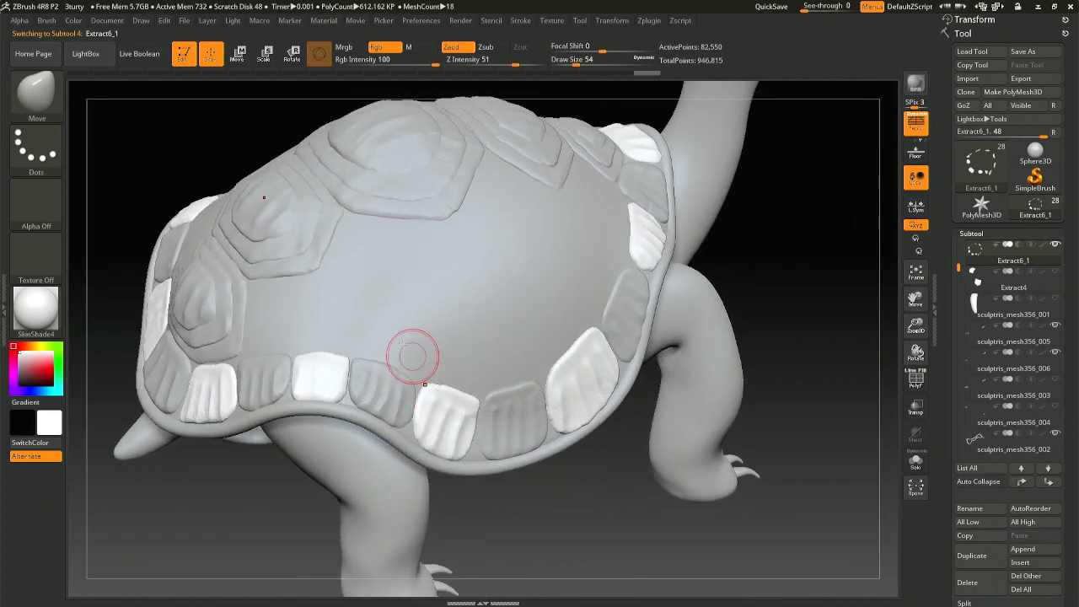
Step: Select the shell base sculptris_mesh355 and examine the rim scutes against its masked plate layout from the side
left_click(412, 355, "alt")
key("f")
right_click_drag(509, 417, 517, 389, "shift")
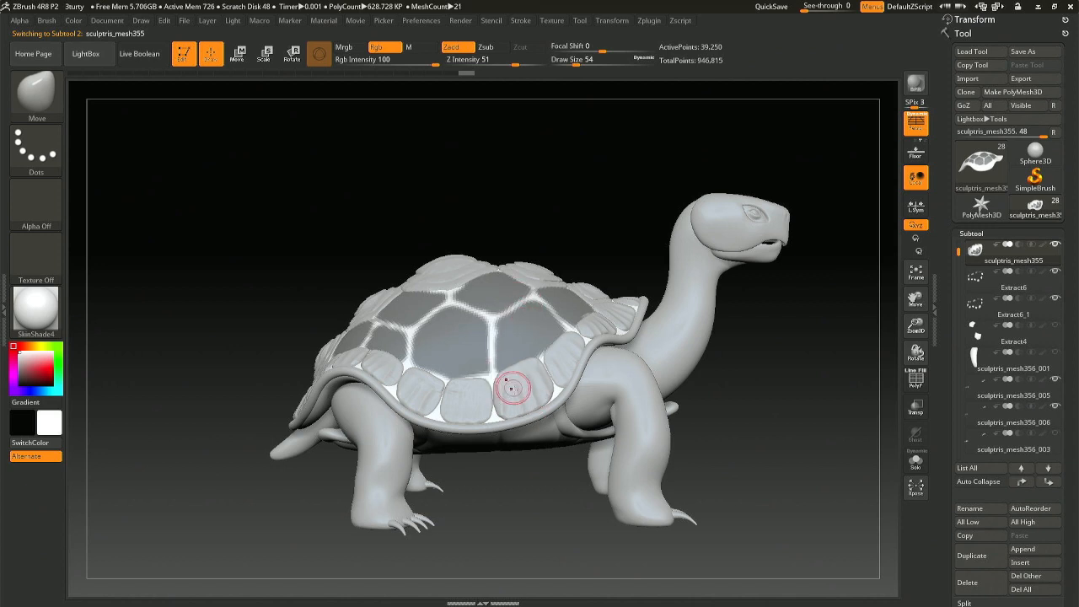
right_click_drag(515, 393, 510, 412)
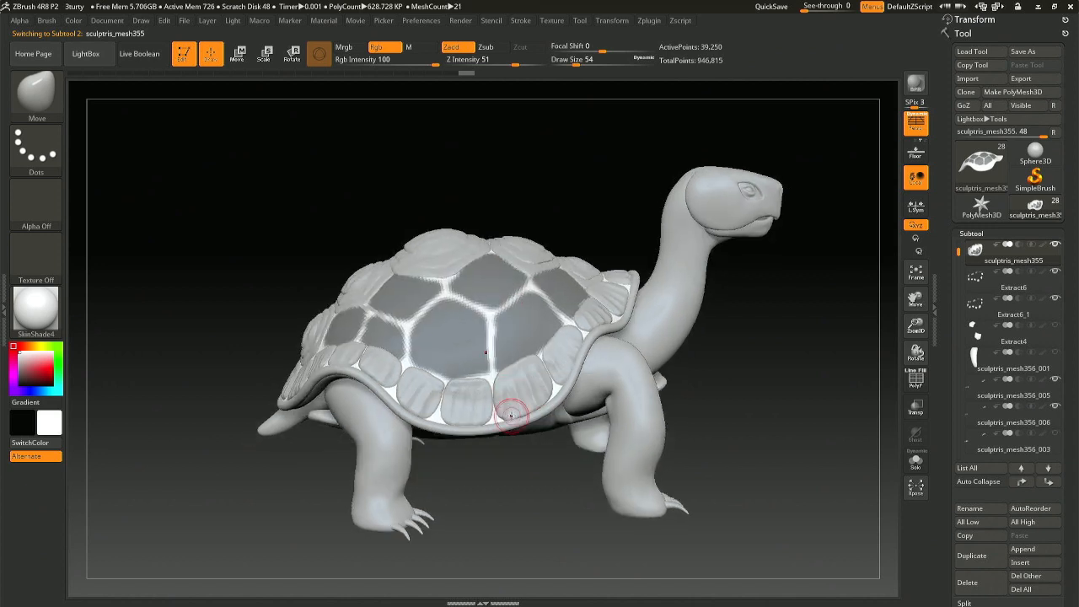
Step: Select rim set Extract6_1 and refine the upper edge of the scute just in front of the hind leg at draw size 27
left_click(426, 413, "alt")
right_click_drag(432, 412, 430, 429, "ctrl")
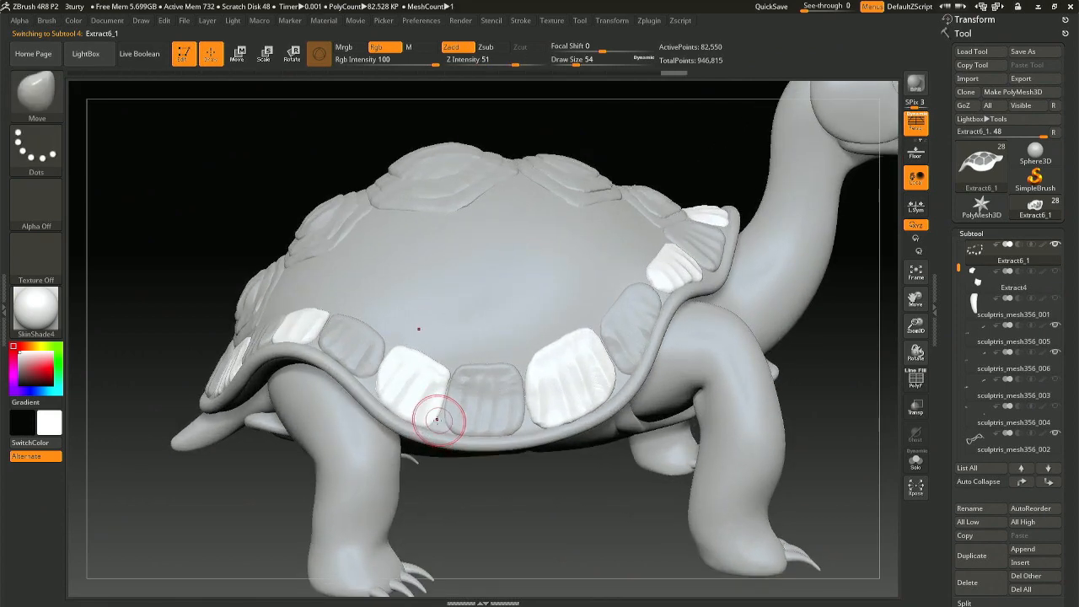
right_click_drag(462, 380, 430, 386, "ctrl")
right_click_drag(434, 335, 362, 399)
key("space")
left_click_drag(417, 327, 393, 326)
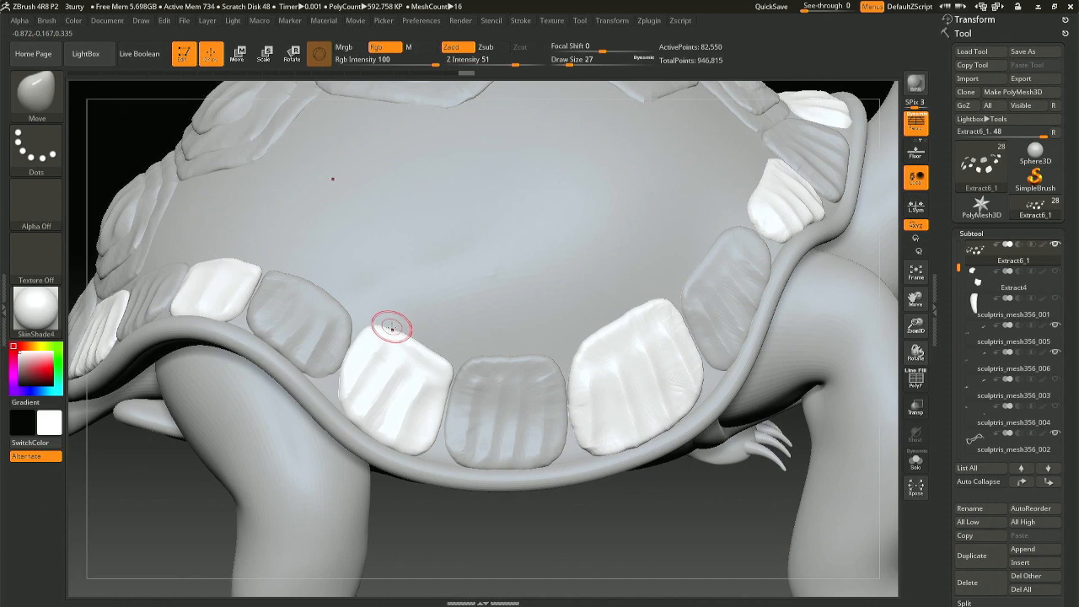
mouse_move(431, 358)
right_mouse_down()
mouse_move(452, 386)
mouse_move(506, 368)
right_mouse_up()
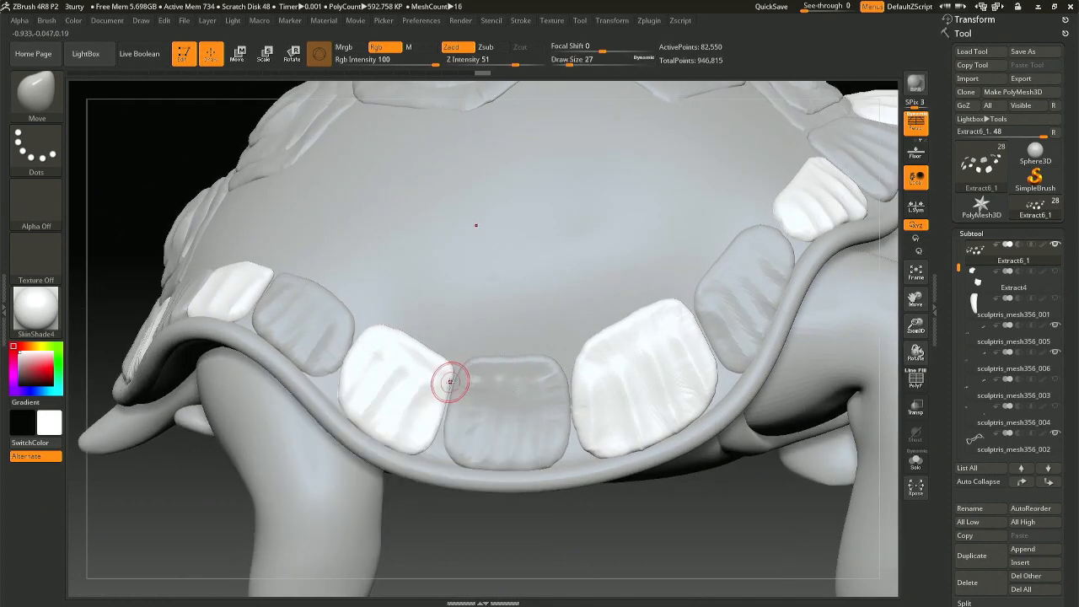
Step: Even out the upper edges of the Extract6_1 scutes on either side of the middle rim scute, ending at draw size 46
key("space")
left_click_drag(451, 364, 412, 341)
key("space")
key("space")
right_click_drag(455, 349, 556, 329)
key("space")
left_click_drag(581, 326, 573, 326)
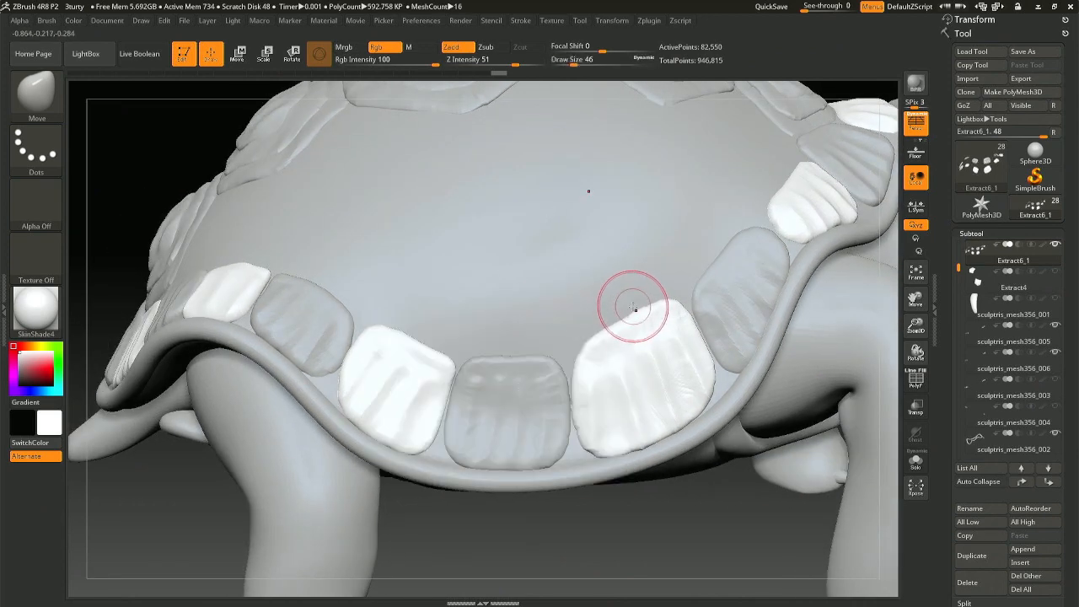
Step: Adjust the rear corner of the Extract6_1 scute above the front leg, reducing the draw size to 20
right_click_drag(643, 434, 649, 374, "ctrl")
mouse_move(649, 374)
right_mouse_down("ctrl")
mouse_move(649, 384)
mouse_move(711, 323)
mouse_move(686, 339)
right_mouse_up("ctrl")
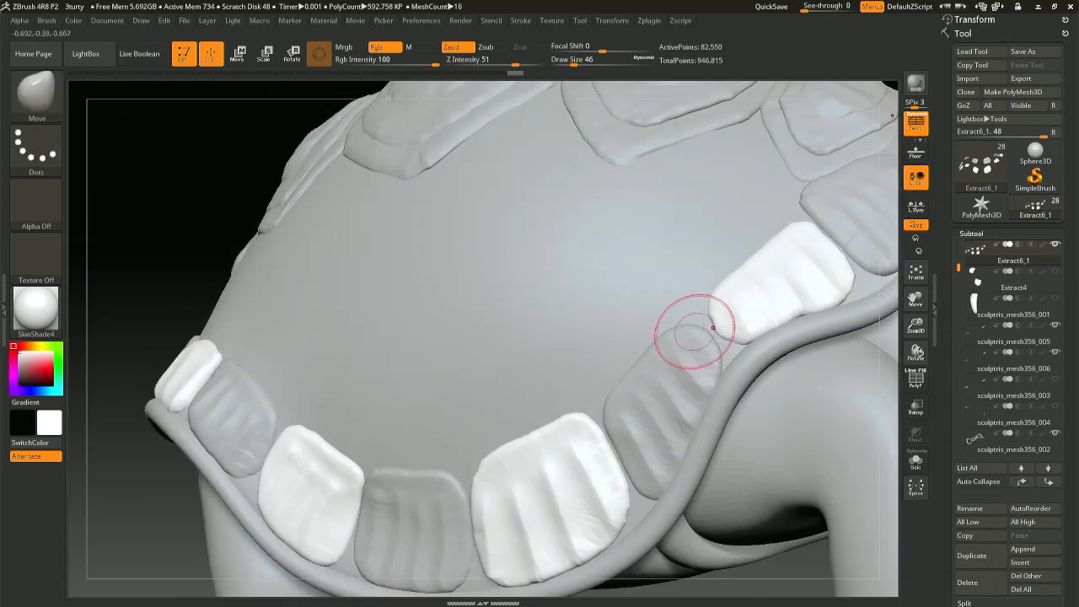
key("space")
left_click_drag(715, 318, 707, 317)
mouse_move(707, 318)
right_mouse_down("ctrl")
mouse_move(674, 371)
mouse_move(686, 389)
mouse_move(652, 362)
mouse_move(663, 373)
right_mouse_up("ctrl")
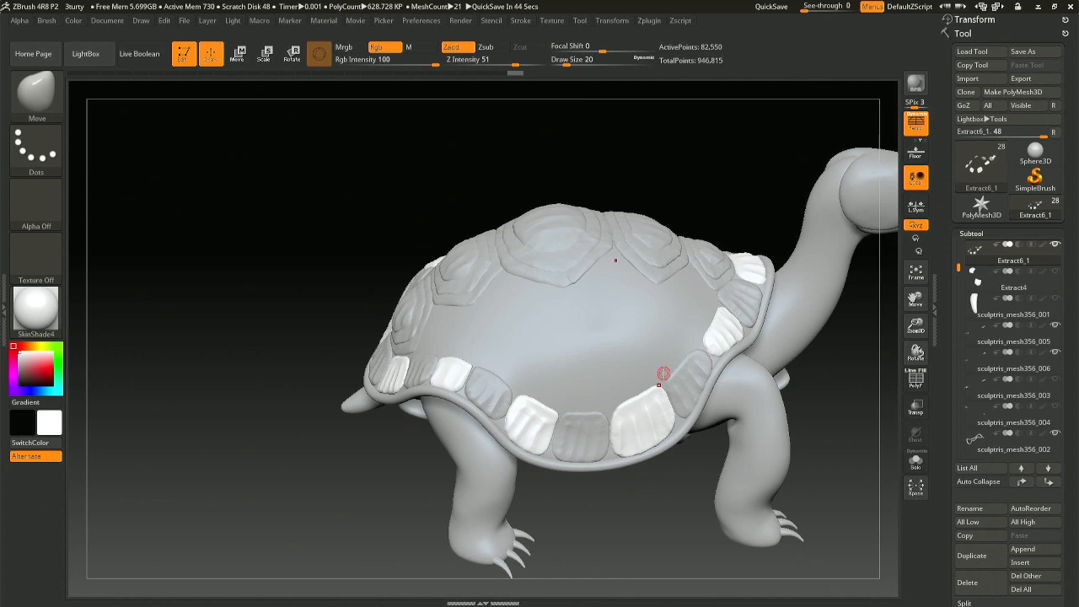
Step: Select the shell base sculptris_mesh355 and save the project over 3turty.ZPR
left_click_drag(370, 245, 420, 251)
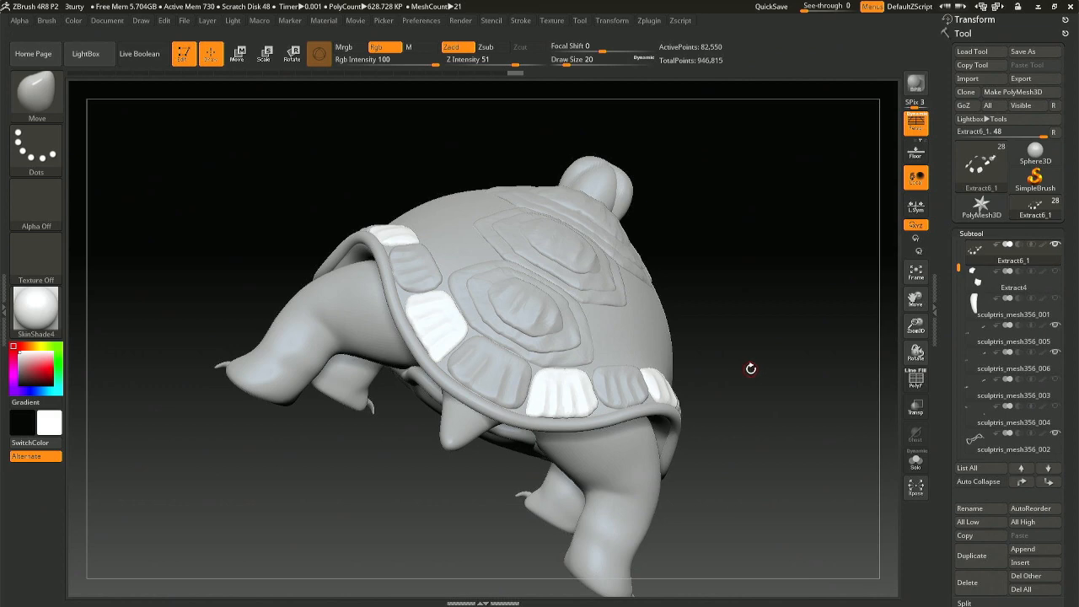
left_click_drag(779, 407, 687, 305)
mouse_move(631, 270)
left_mouse_down()
mouse_move(645, 298)
mouse_move(635, 354)
left_mouse_up()
left_click(568, 322, "alt")
key("ctrl+s")
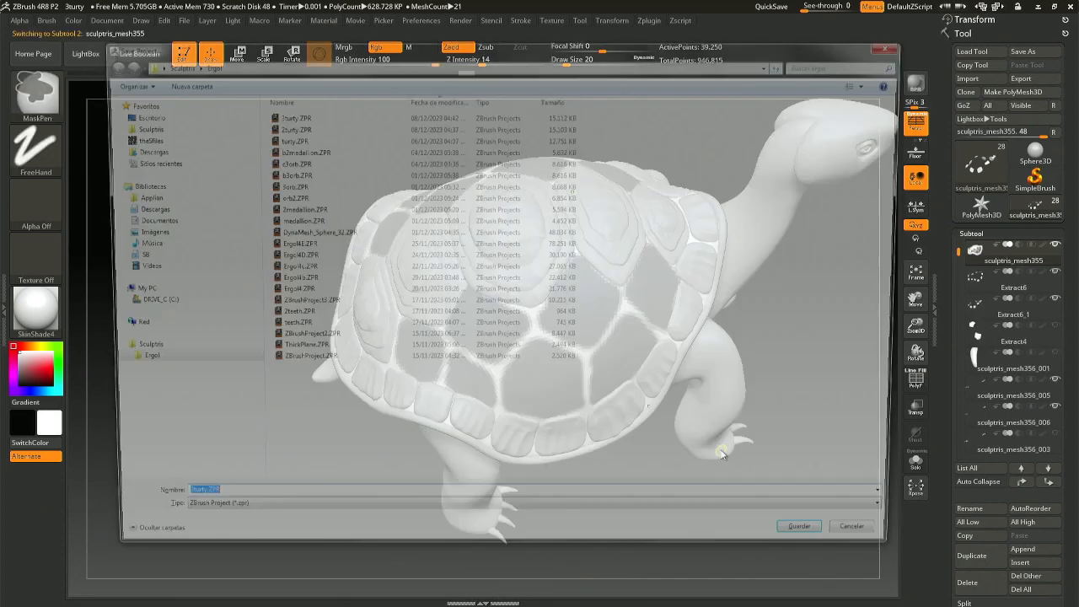
key("Return")
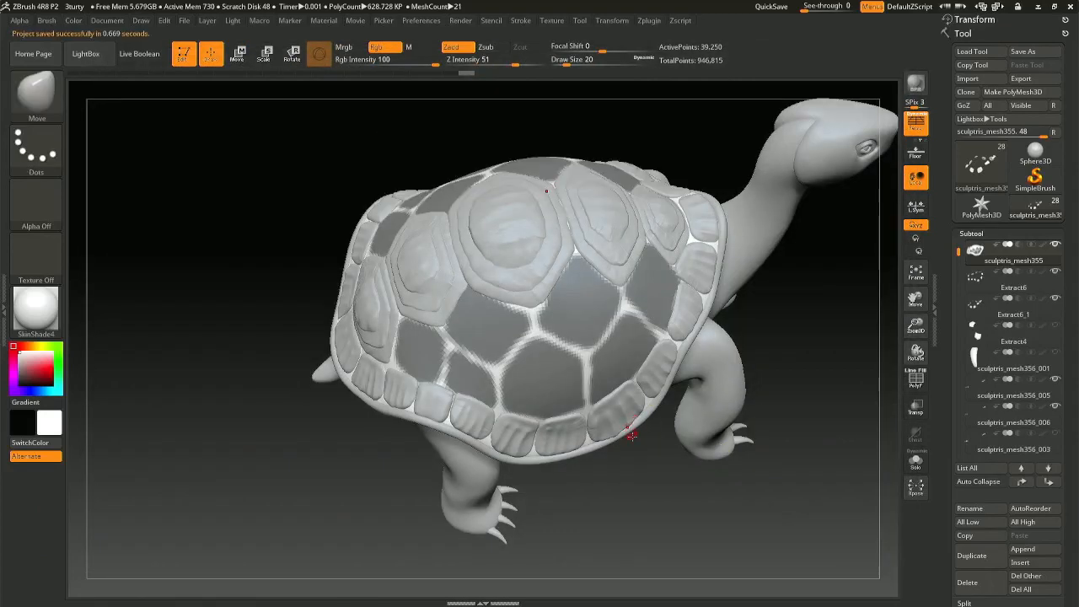
Step: Refine the unmasked gap between the two small rear plates on the shell base at draw size 20
left_click_drag(662, 489, 648, 507)
left_click_drag(632, 457, 459, 389)
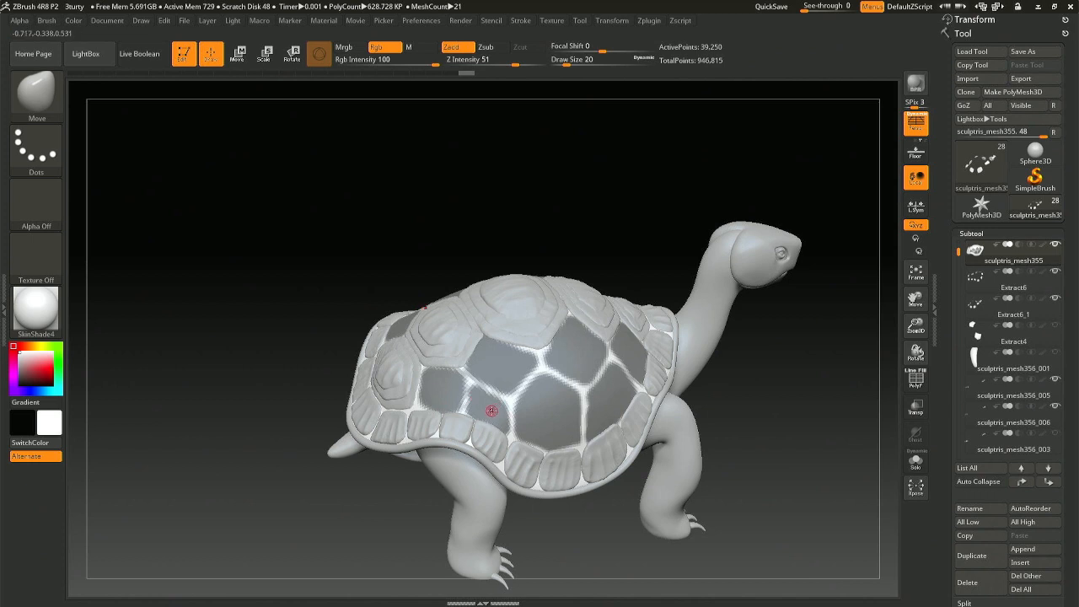
right_click_drag(478, 392, 483, 423, "ctrl")
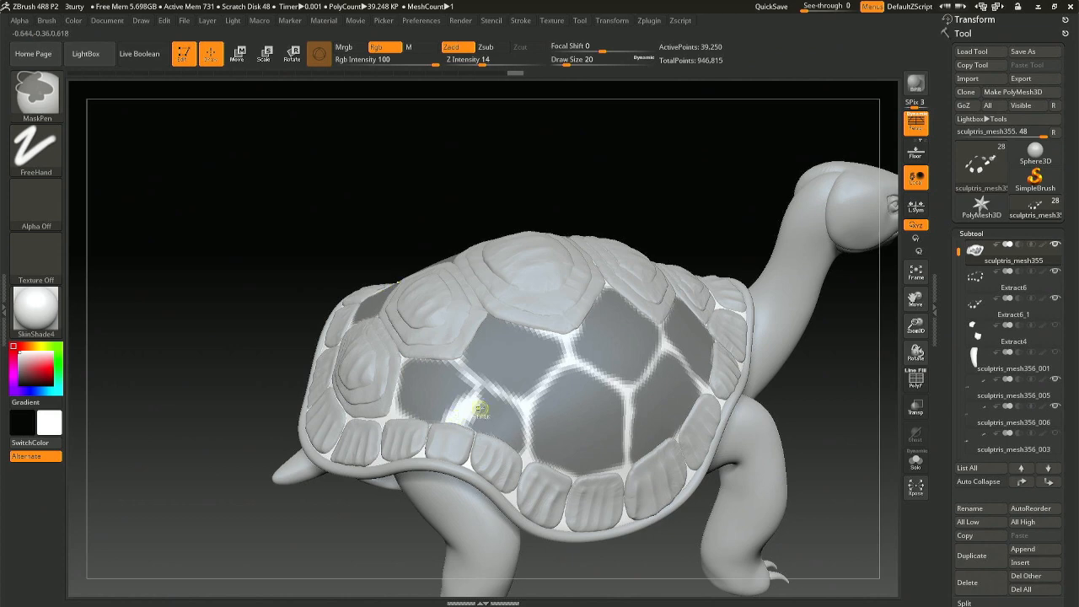
mouse_move(508, 396)
right_mouse_down()
mouse_move(476, 406)
mouse_move(573, 439)
mouse_move(710, 550)
right_mouse_up()
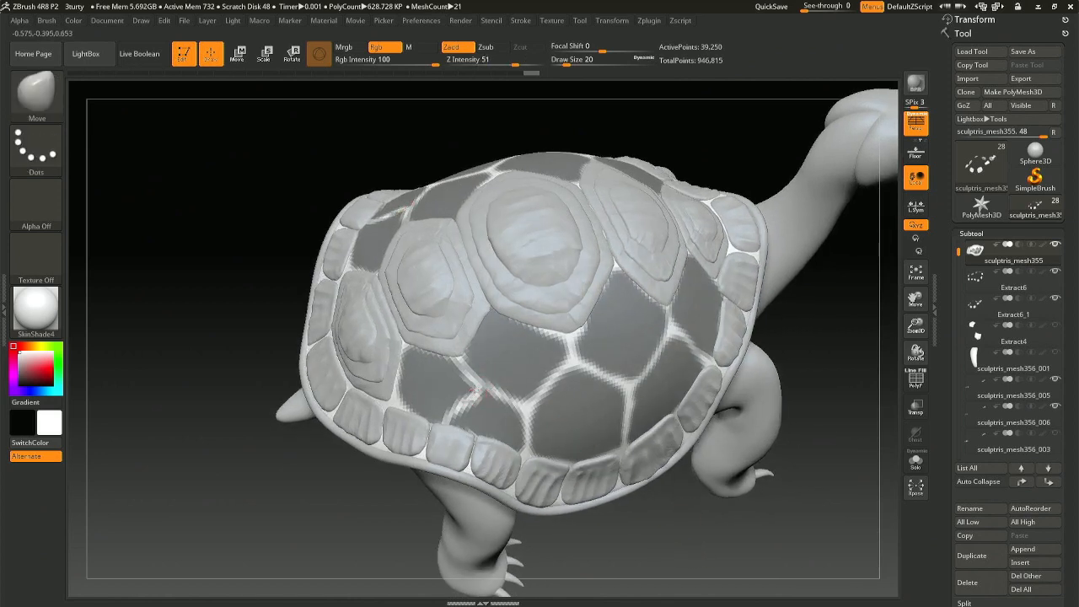
left_click_drag(470, 391, 480, 389, "shift")
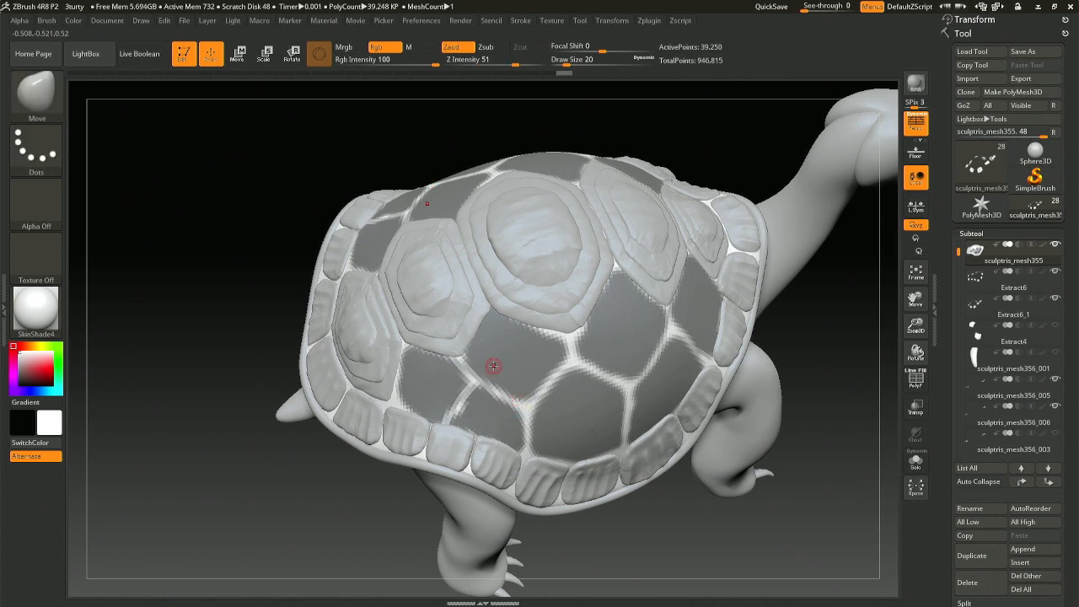
key("ctrl")
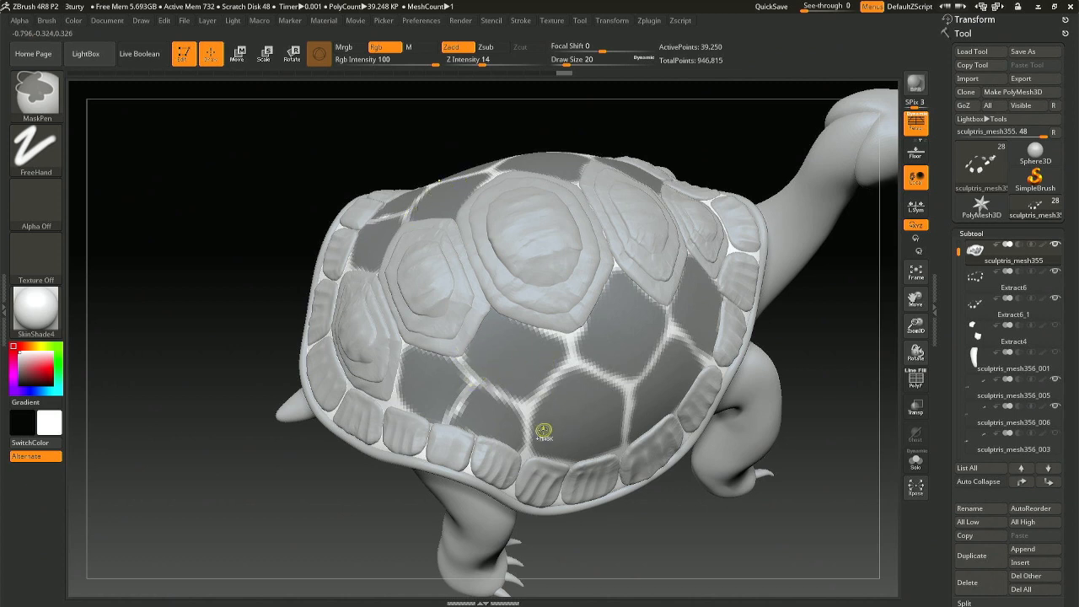
Step: Try erasing more mask along the gap between the small rear plates, and undo the latest mask strokes
left_click_drag(478, 392, 457, 424, "ctrl+alt")
key("ctrl+z")
key("ctrl+z")
key("ctrl+z")
key("ctrl+z")
key("ctrl+z")
key("ctrl+z")
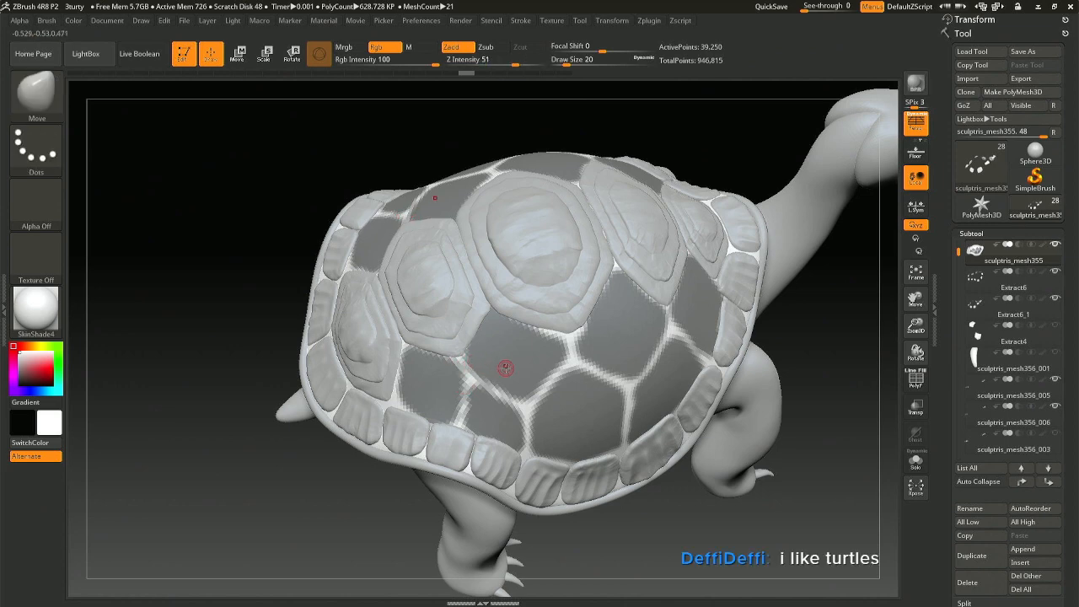
Step: Mask along the lower edge of the large hexagonal plate in the middle of the shell's side, squaring it above the rim scutes
mouse_move(510, 370)
right_mouse_down()
mouse_move(500, 395)
mouse_move(532, 381)
mouse_move(516, 392)
mouse_move(466, 365)
right_mouse_up()
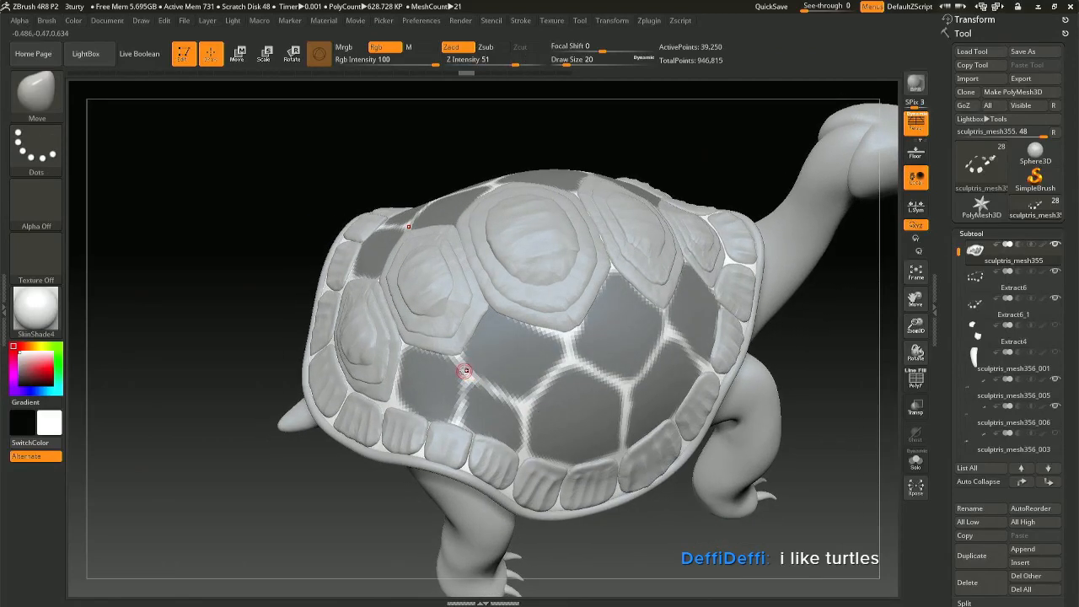
key("ctrl")
mouse_move(514, 414)
right_mouse_down()
mouse_move(548, 387)
mouse_move(546, 366)
mouse_move(590, 335)
mouse_move(585, 441)
mouse_move(549, 363)
mouse_move(573, 371)
mouse_move(542, 375)
mouse_move(581, 379)
mouse_move(511, 320)
mouse_move(516, 366)
mouse_move(531, 294)
right_mouse_up()
key("ctrl")
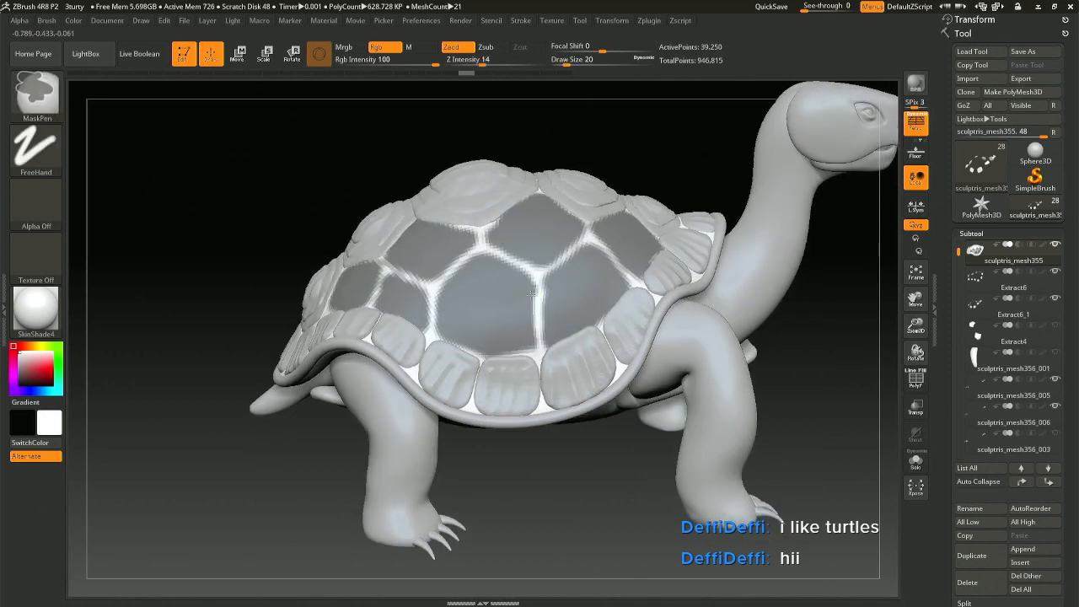
mouse_move(532, 335)
left_mouse_down("ctrl")
mouse_move(538, 340)
mouse_move(511, 347)
left_mouse_up("ctrl")
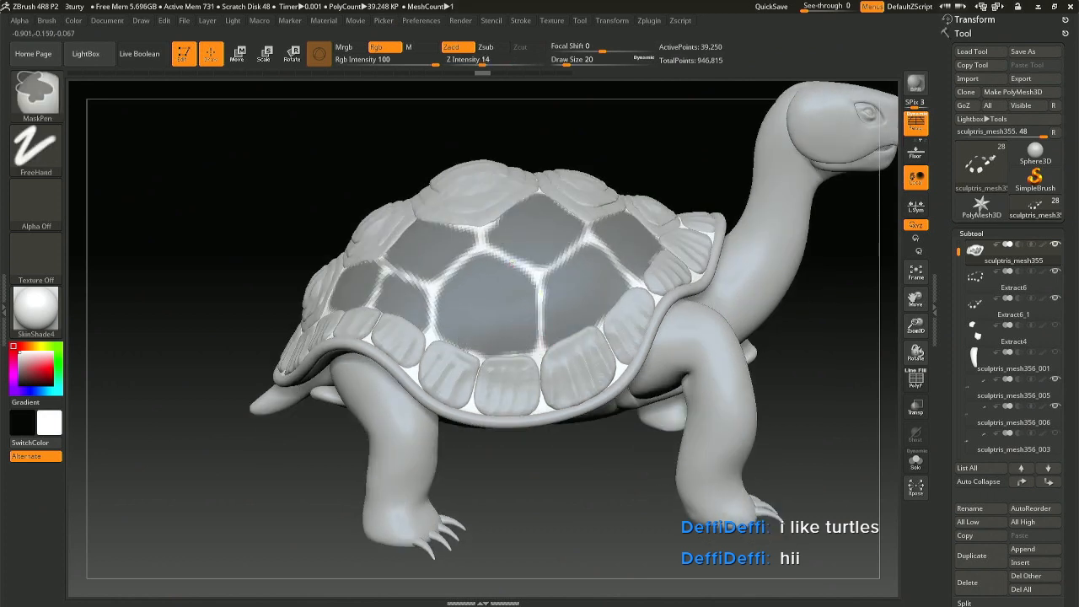
left_click_drag(477, 353, 452, 335, "ctrl")
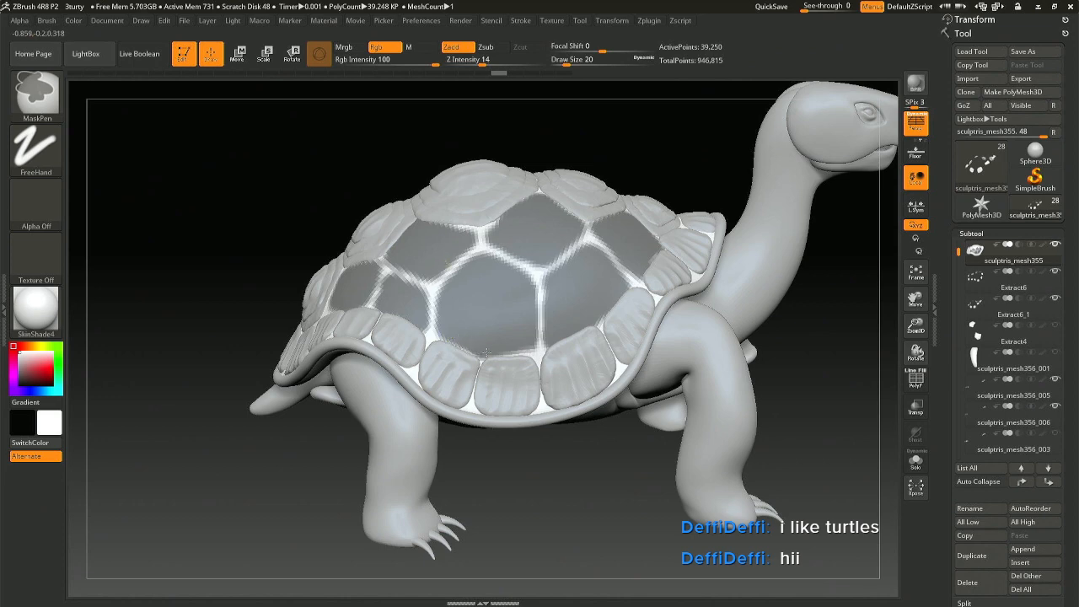
Step: Examine the masked plate layout on the shell base from the side and from above
mouse_move(557, 337)
right_mouse_down()
mouse_move(575, 380)
mouse_move(547, 349)
mouse_move(567, 354)
mouse_move(558, 308)
right_mouse_up()
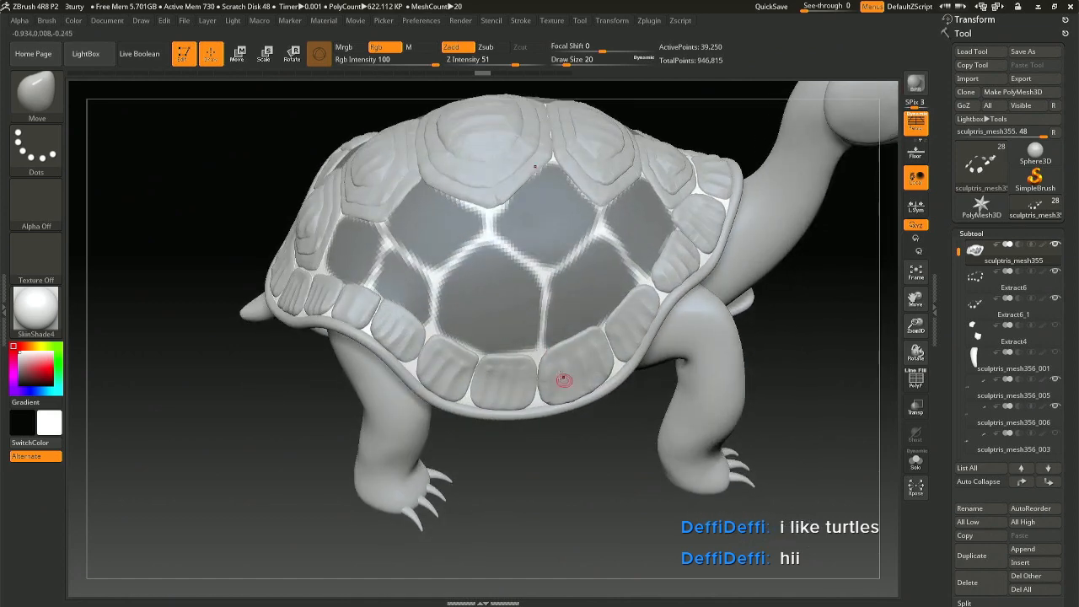
right_click_drag(514, 337, 535, 417)
right_click_drag(434, 328, 499, 277, "ctrl")
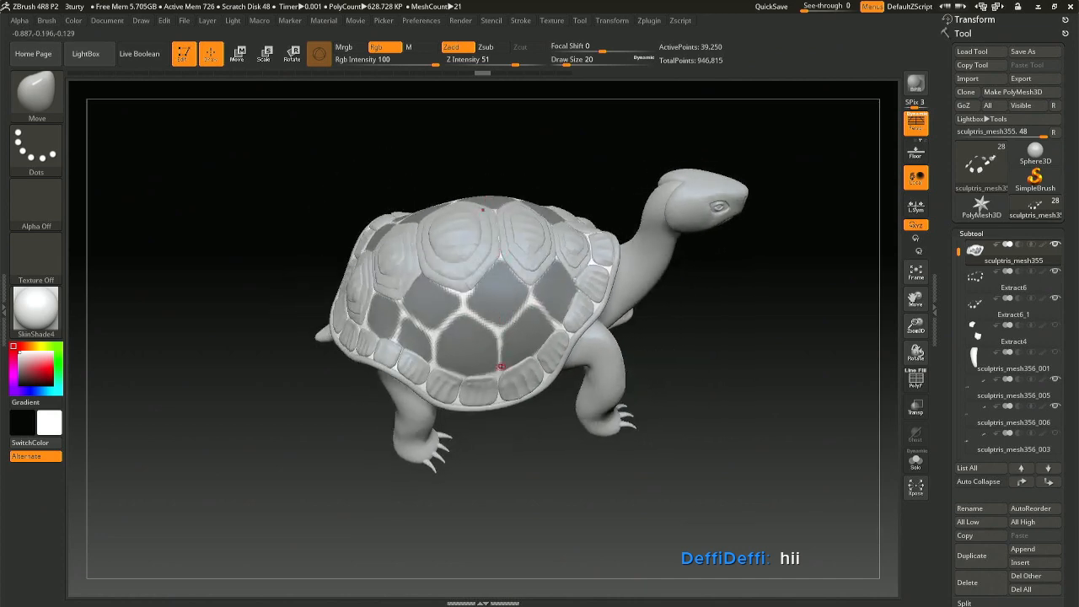
right_click_drag(460, 286, 380, 299)
right_click_drag(509, 317, 503, 327)
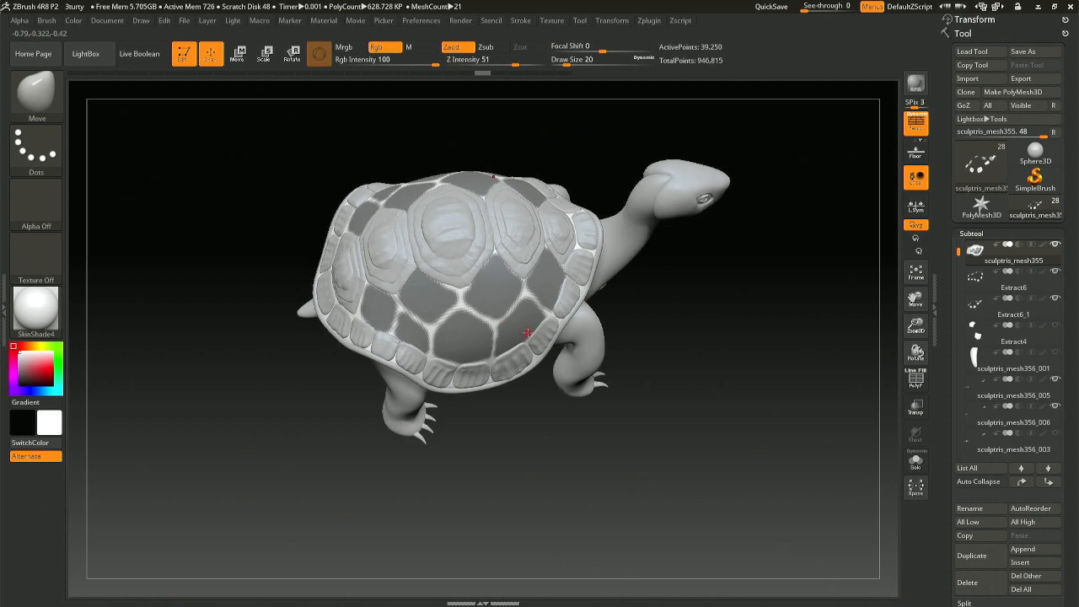
right_click_drag(526, 333, 504, 354)
right_click_drag(495, 318, 510, 291, "ctrl")
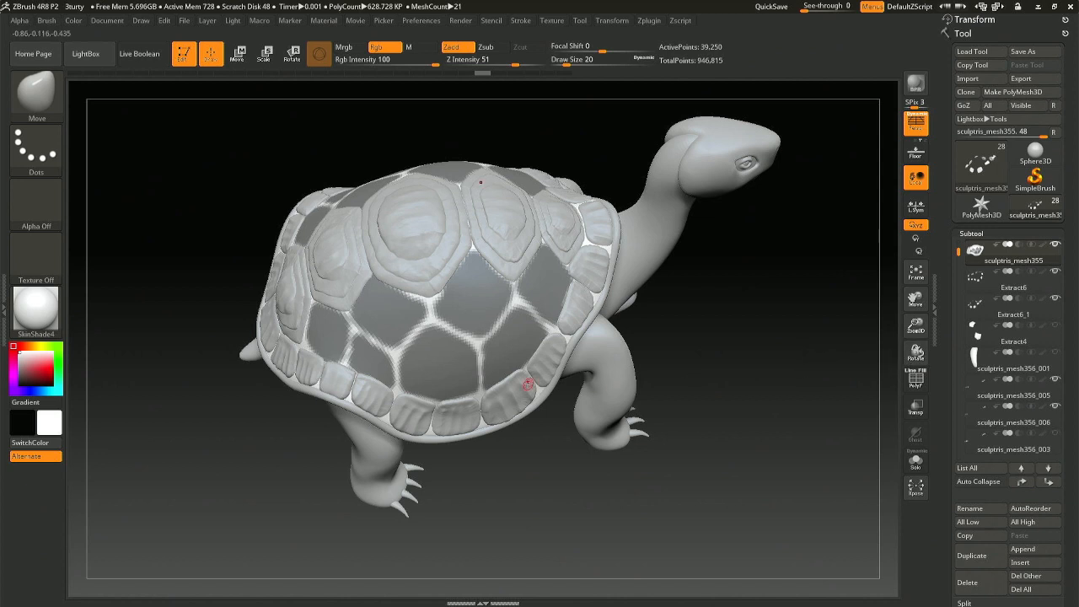
key("ctrl+shift")
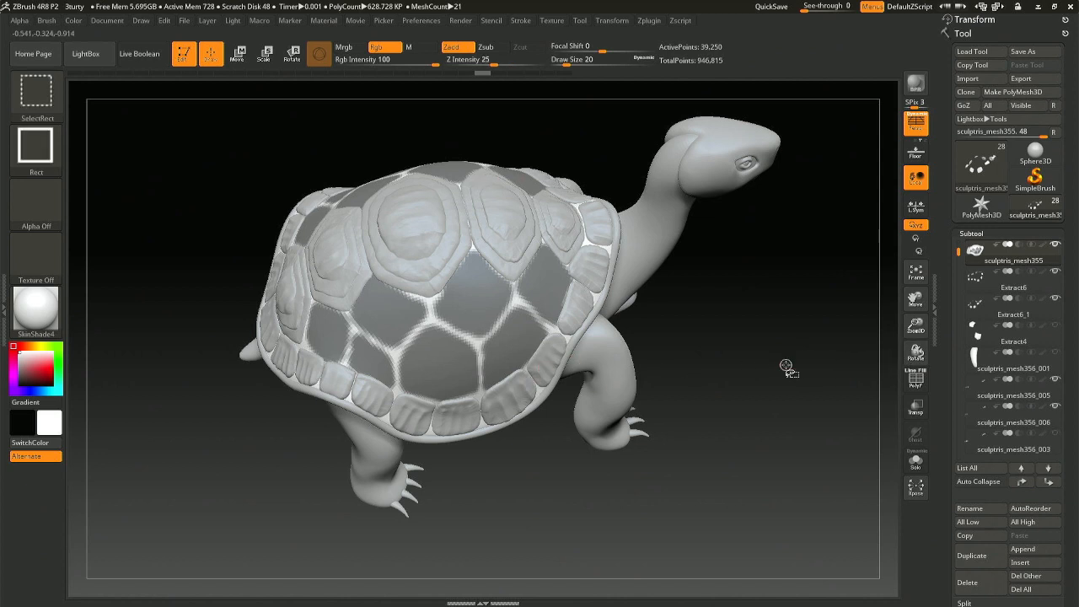
left_click_drag(743, 370, 678, 368)
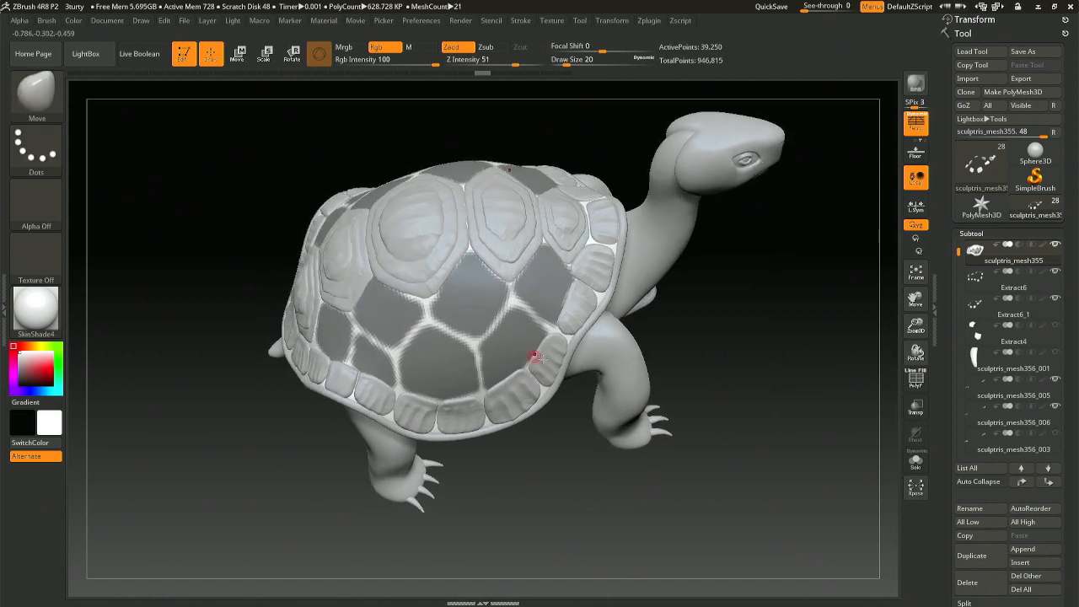
Step: Duplicate the masked shell base sculptris_mesh355, hide the original and isolate the duplicate
key("ctrl+shift")
key("ctrl+shift+d")
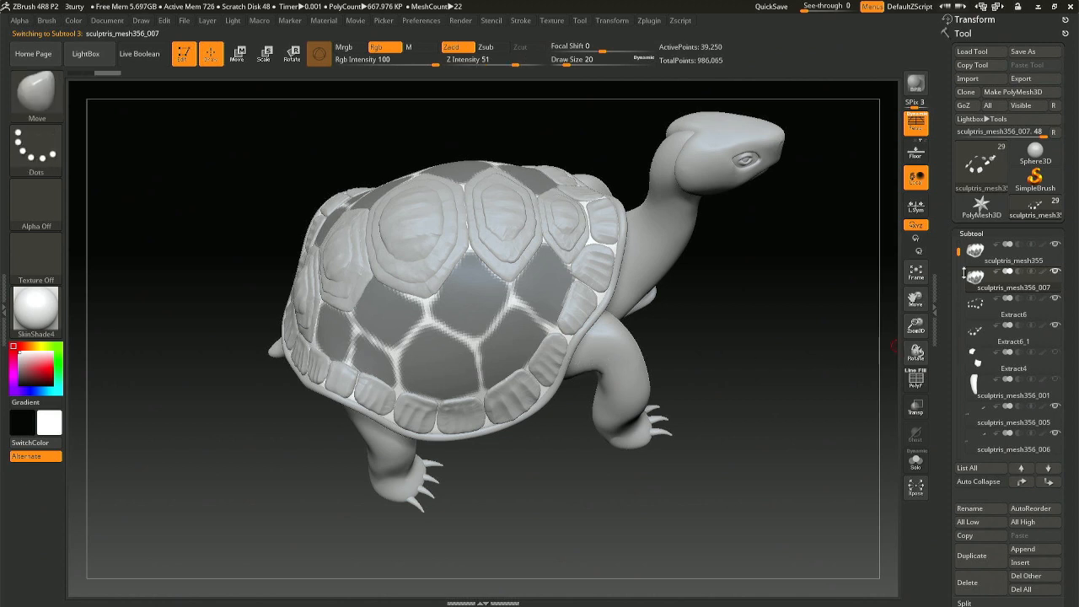
left_click(1054, 245)
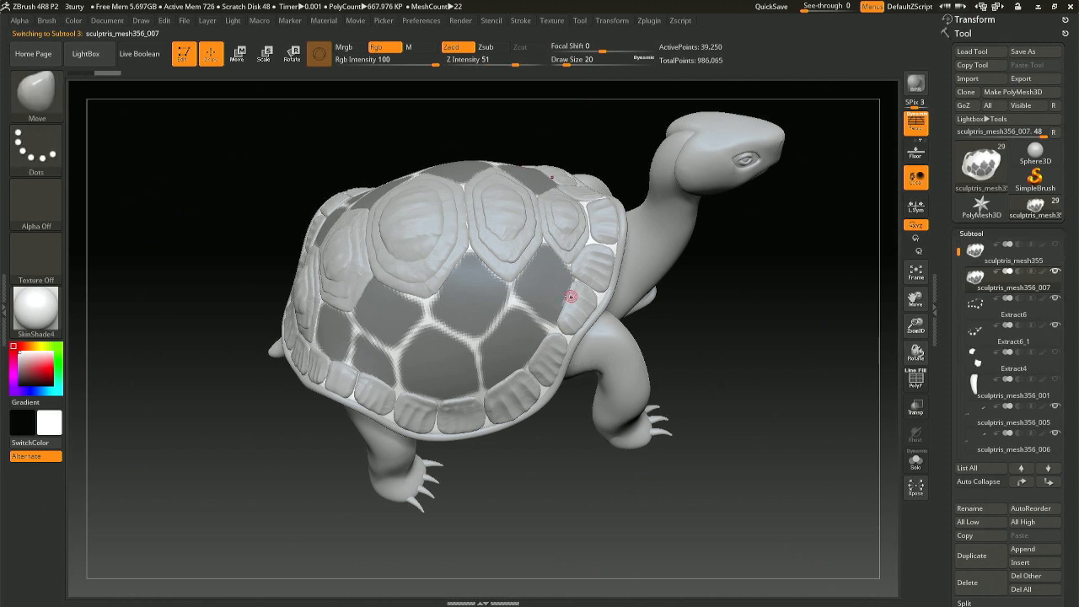
left_click_drag(771, 371, 899, 435)
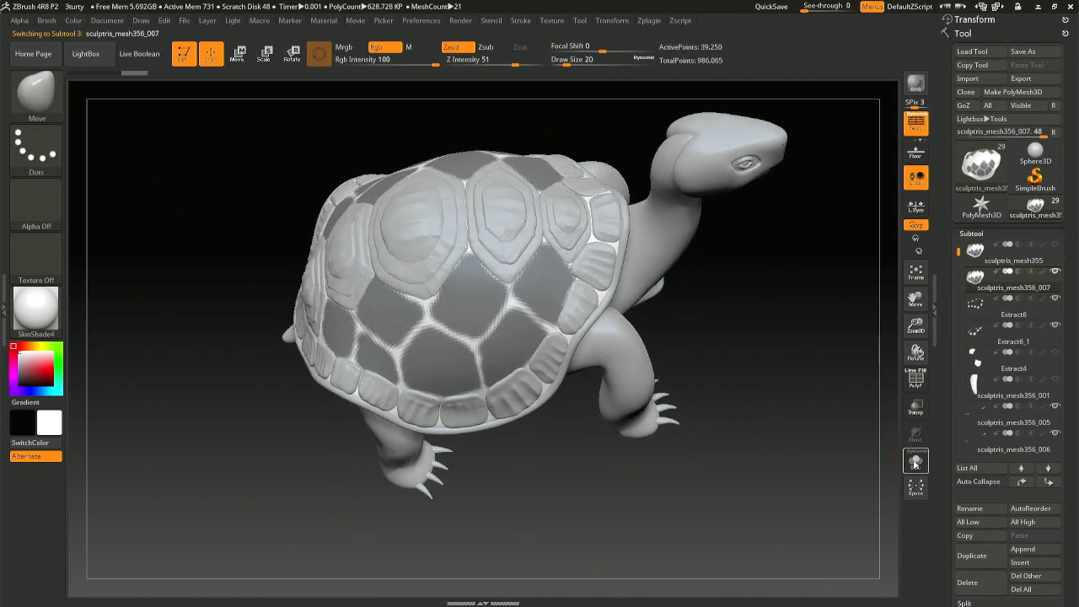
left_click(915, 461)
Step: Erase the mask from the rear plates and part of the upper middle plate on the duplicate shell at draw size 39
key("ctrl")
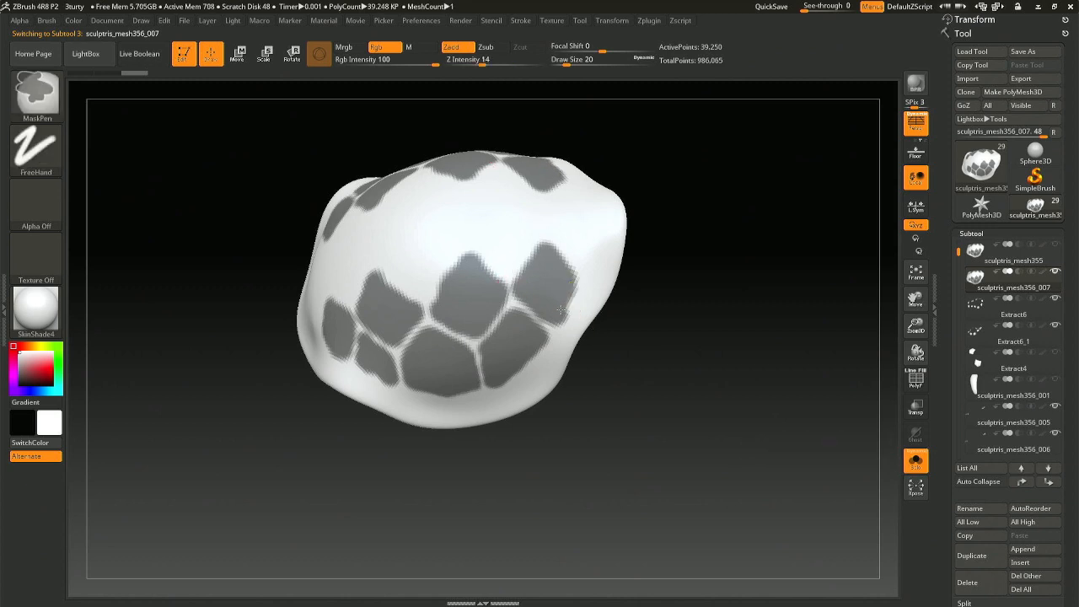
left_click(560, 332, "ctrl+alt")
right_click_drag(443, 281, 456, 276)
key("space")
left_click(343, 299)
left_click_drag(310, 295, 313, 347, "ctrl+alt")
left_click_drag(285, 211, 287, 236, "ctrl+alt")
left_click_drag(305, 297, 300, 343, "ctrl+alt")
mouse_move(319, 304)
left_mouse_down("ctrl+alt")
mouse_move(322, 358)
mouse_move(332, 357)
left_mouse_up("ctrl+alt")
mouse_move(337, 275)
left_mouse_down("ctrl+alt")
mouse_move(340, 357)
mouse_move(361, 369)
left_mouse_up("ctrl+alt")
mouse_move(369, 268)
left_mouse_down("ctrl+alt")
mouse_move(362, 375)
mouse_move(362, 361)
mouse_move(374, 383)
left_mouse_up("ctrl+alt")
mouse_move(371, 315)
left_mouse_down("ctrl+alt")
mouse_move(366, 363)
mouse_move(401, 290)
mouse_move(393, 347)
left_mouse_up("ctrl+alt")
mouse_move(413, 297)
left_mouse_down("ctrl+alt")
mouse_move(378, 326)
mouse_move(474, 332)
mouse_move(436, 297)
mouse_move(480, 330)
mouse_move(482, 315)
left_mouse_up("ctrl+alt")
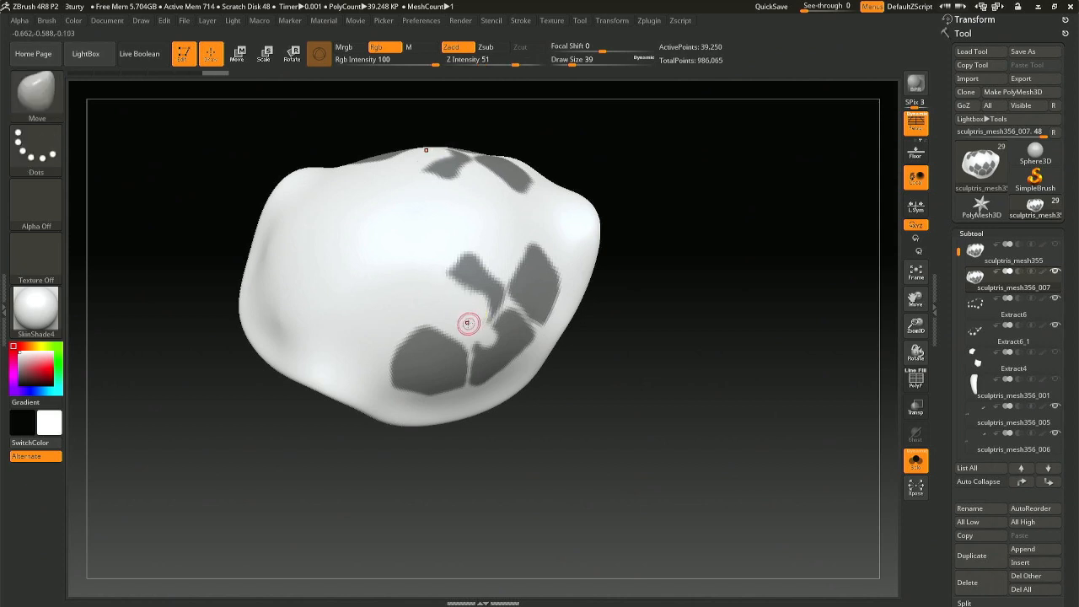
Step: Erase the mask from the upper middle and lower front plates, keeping only the large hexagonal and upper front plates masked
right_click_drag(466, 276, 493, 271)
mouse_move(455, 277)
left_mouse_down("ctrl")
mouse_move(474, 256)
mouse_move(467, 270)
mouse_move(504, 295)
mouse_move(491, 379)
left_mouse_up("ctrl")
key("ctrl+z")
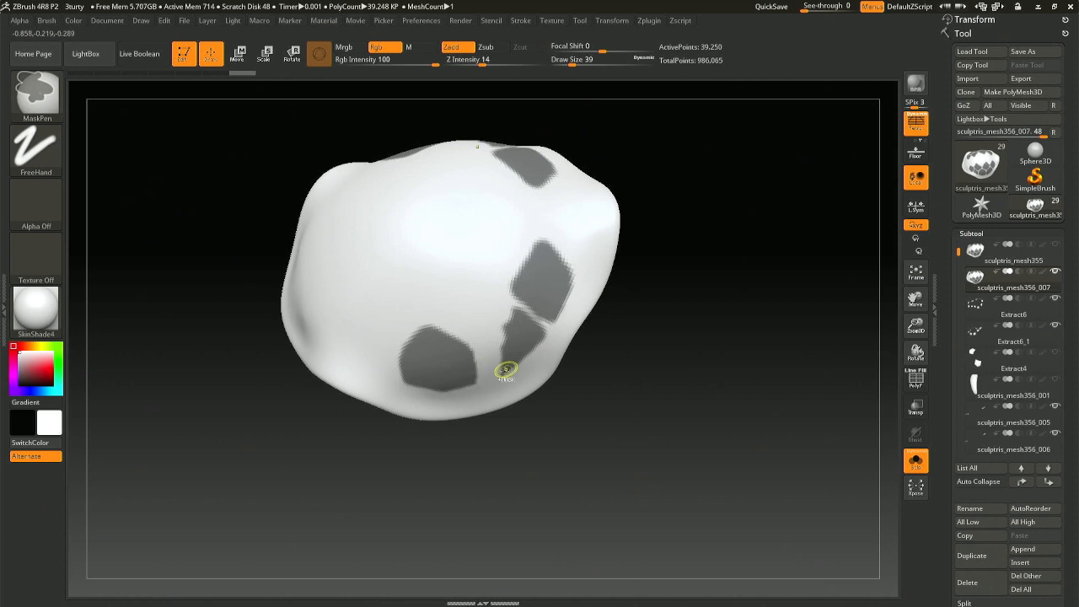
mouse_move(505, 364)
left_mouse_down("ctrl+alt")
mouse_move(516, 312)
mouse_move(541, 338)
mouse_move(514, 352)
left_mouse_up("ctrl+alt")
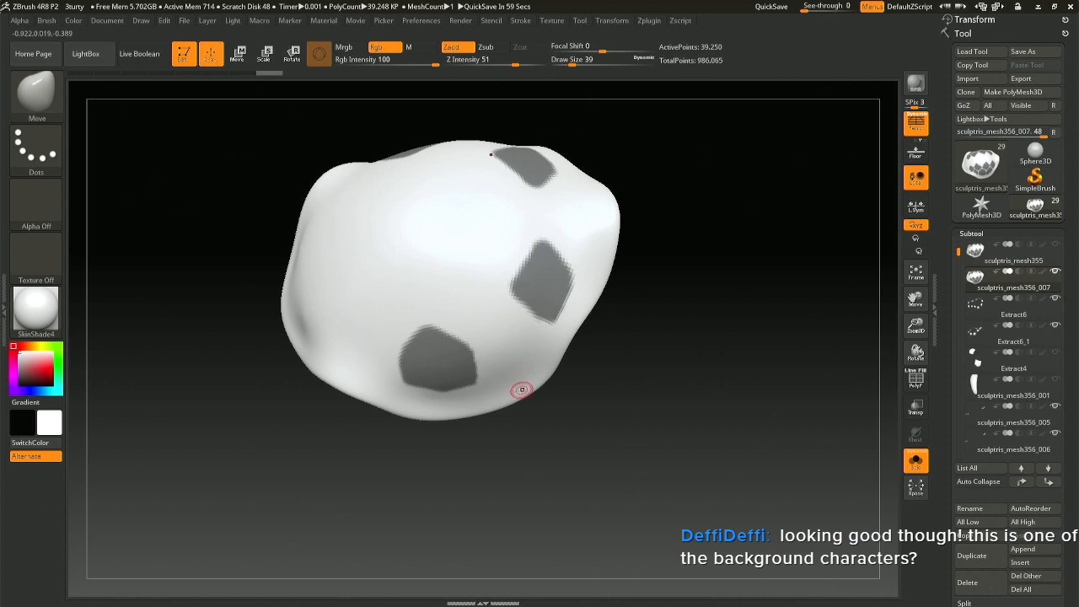
Step: Show the rest of the turtle again and check the two remaining masked plates against the scutes from the side
mouse_move(548, 426)
left_mouse_down()
mouse_move(538, 317)
mouse_move(515, 311)
left_mouse_up()
left_click(915, 461)
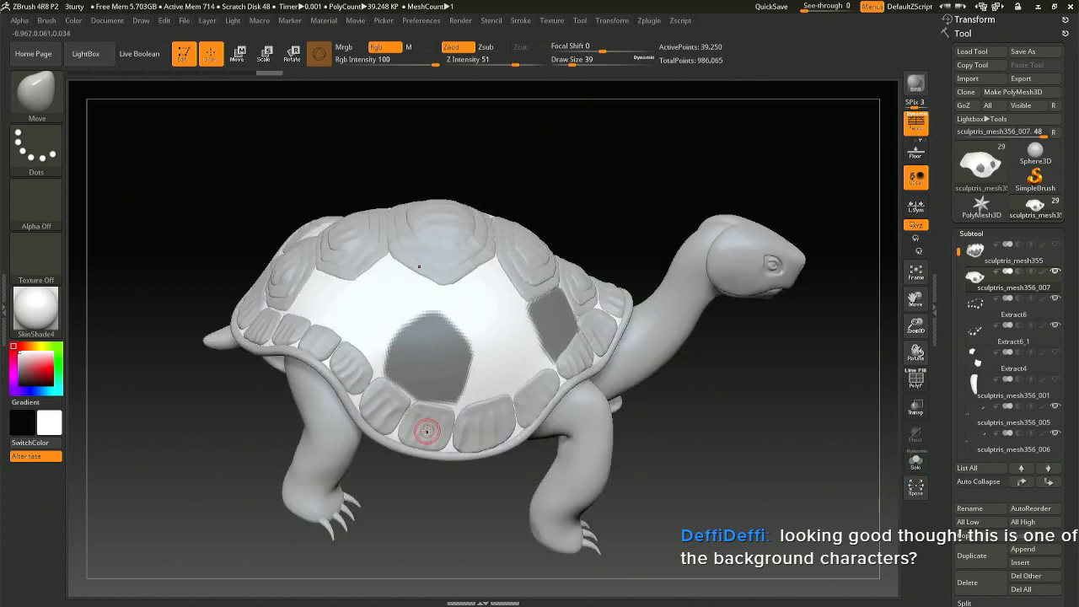
key("ctrl")
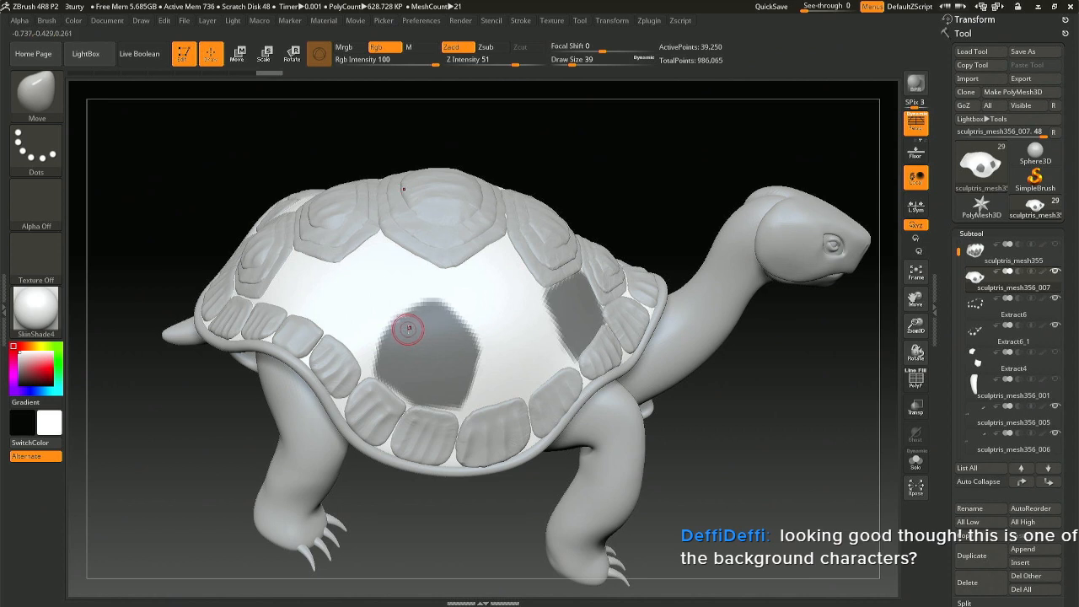
key("ctrl")
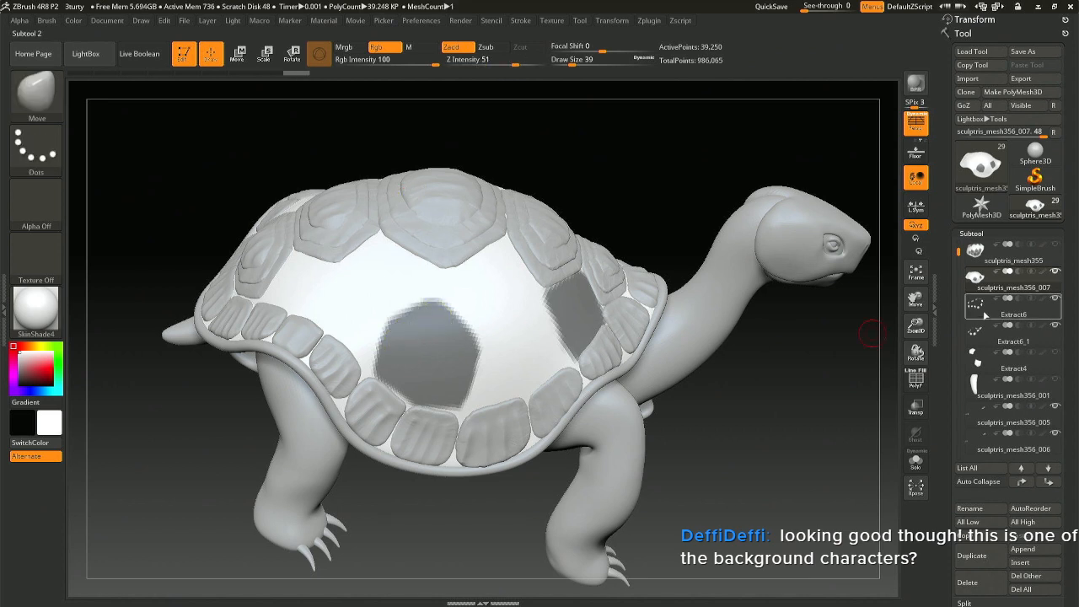
Step: Show the necklace cord and pendant to view them on the turtle from the front, and hide them again
mouse_move(842, 316)
left_mouse_down()
mouse_move(538, 231)
mouse_move(610, 397)
mouse_move(536, 366)
left_mouse_up()
mouse_move(958, 250)
left_mouse_down()
mouse_move(959, 241)
mouse_move(957, 401)
left_mouse_up()
left_click(1055, 406)
left_click(1055, 378)
left_click_drag(719, 417, 734, 400)
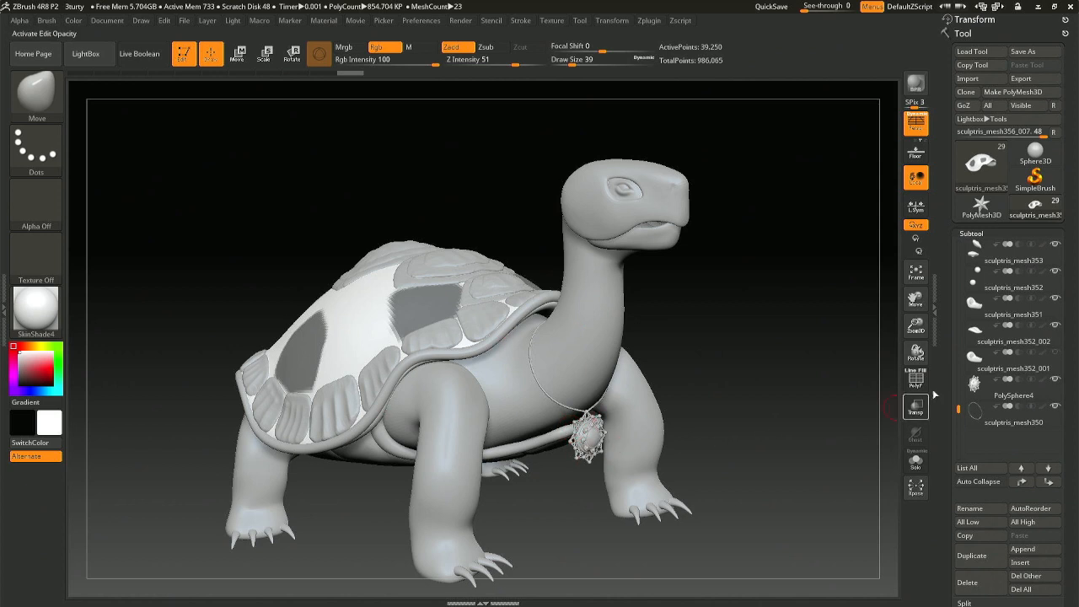
left_click_drag(656, 321, 686, 337)
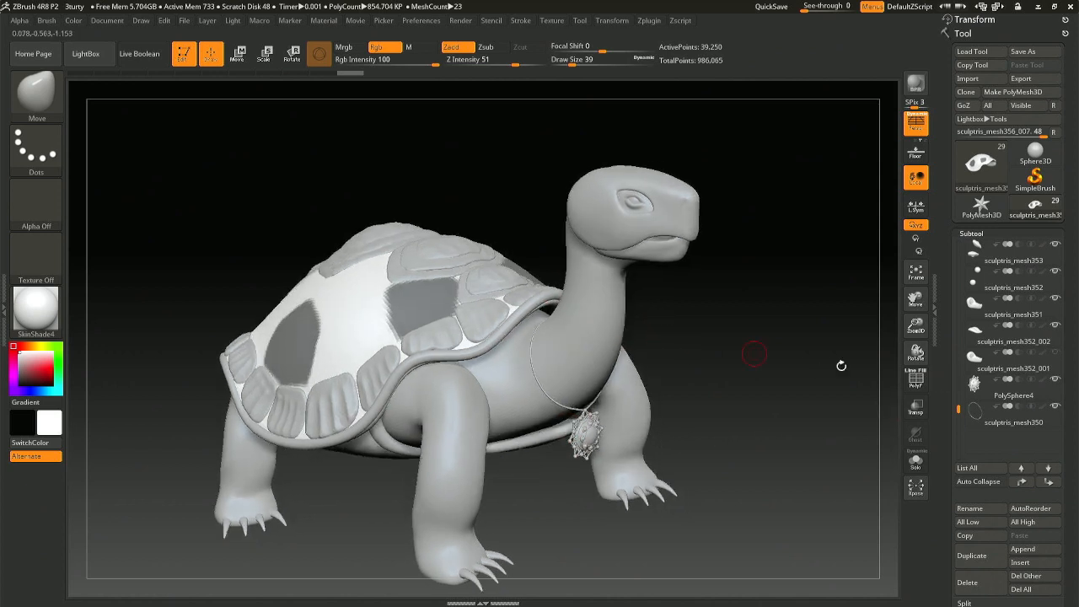
left_click(1055, 380)
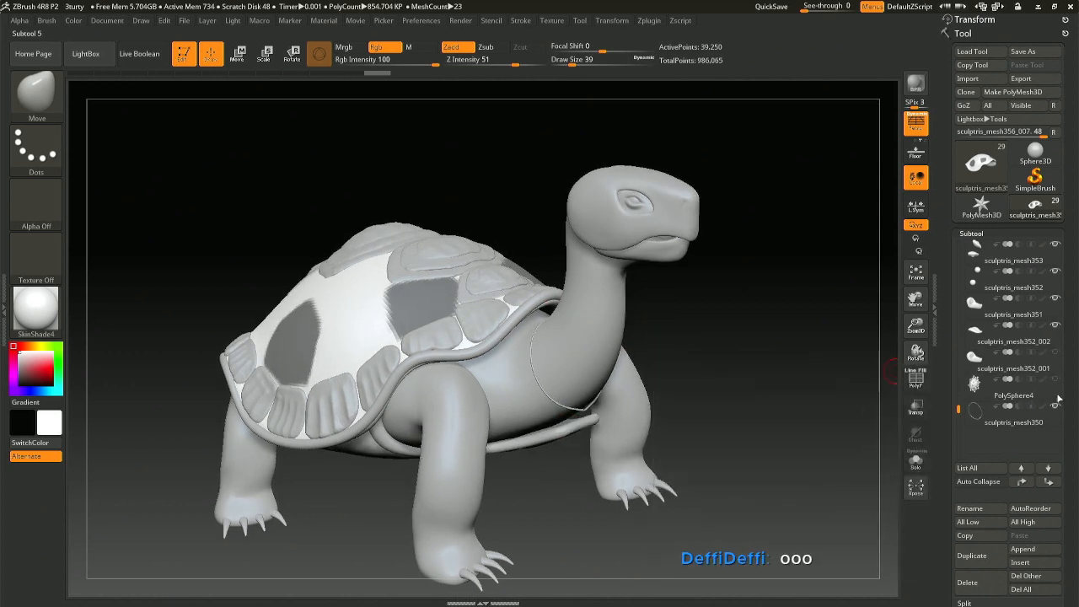
Step: Touch up the rear edge of the lower front plate's mask at draw size 23, briefly isolating the shell base
right_click_drag(360, 358, 430, 363)
right_click_drag(362, 329, 485, 283, "alt")
key("space")
left_click_drag(487, 283, 482, 280)
key("ctrl")
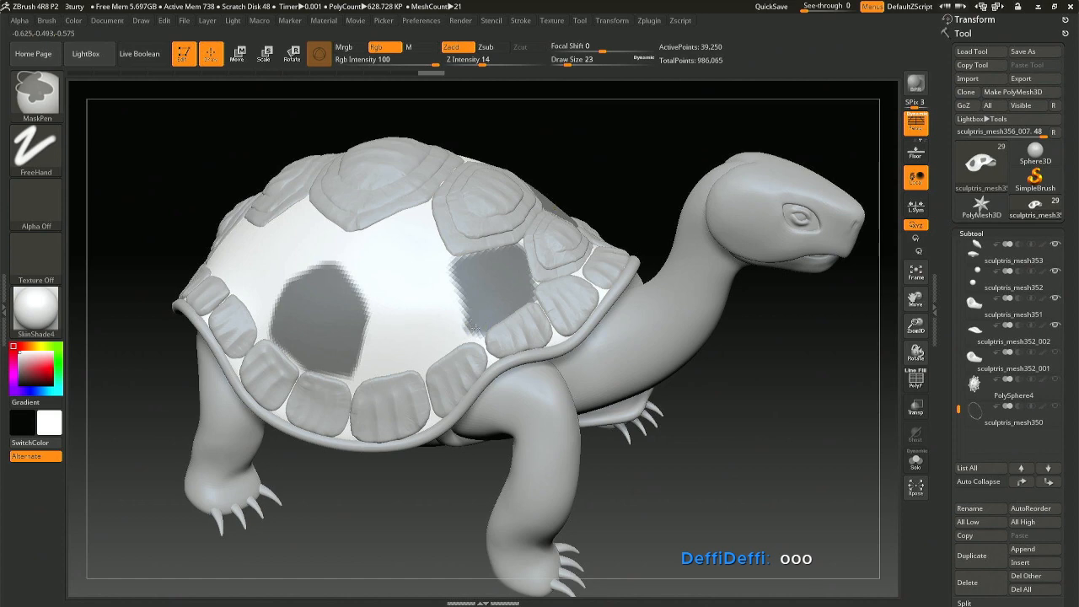
right_click_drag(485, 326, 494, 341)
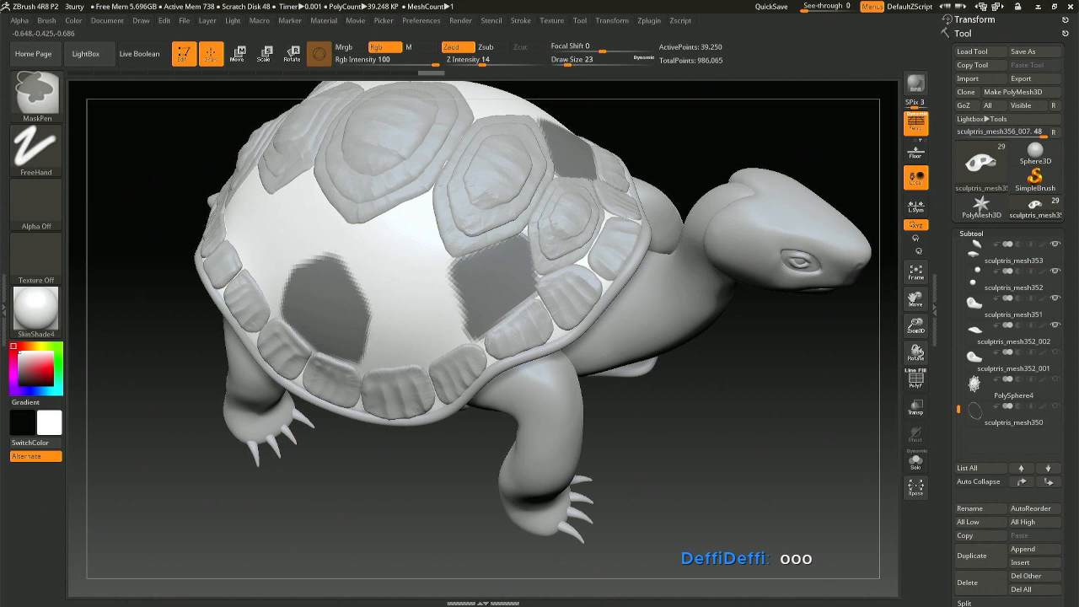
left_click(916, 462)
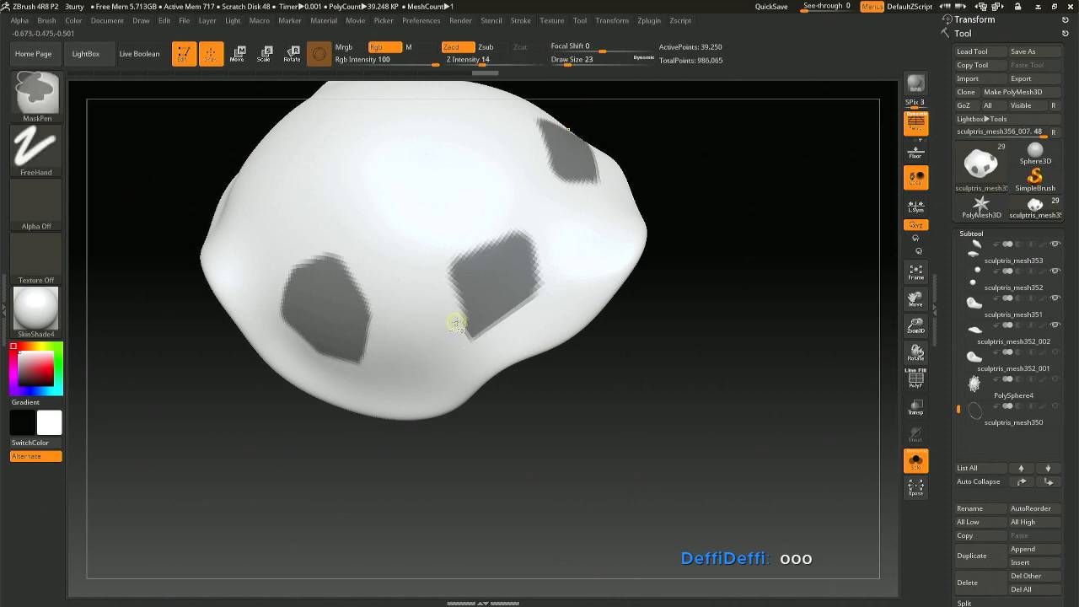
left_click(456, 326, "ctrl+alt")
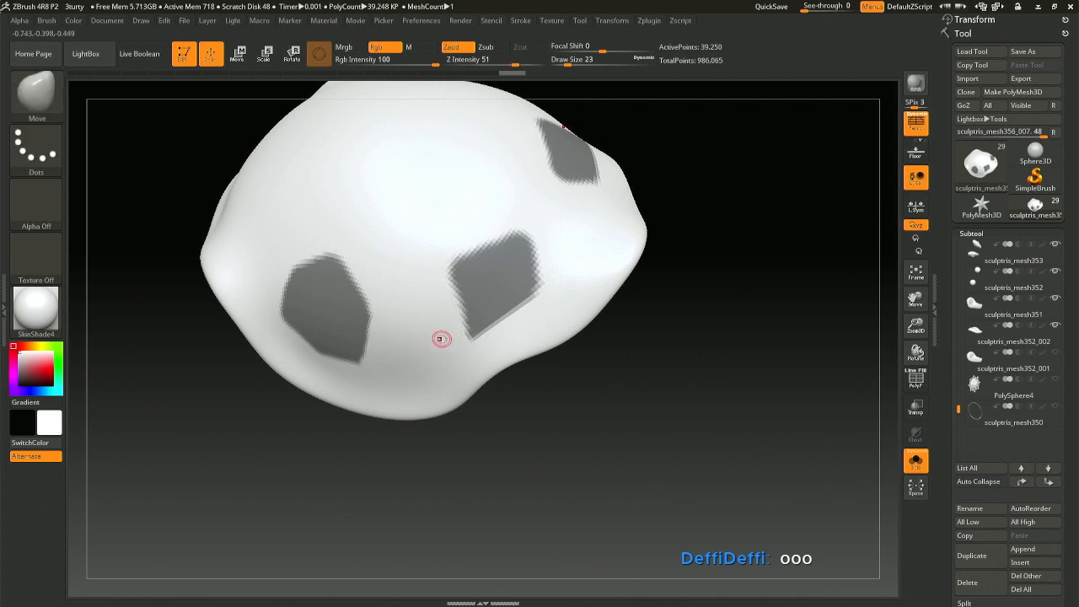
left_click(916, 460)
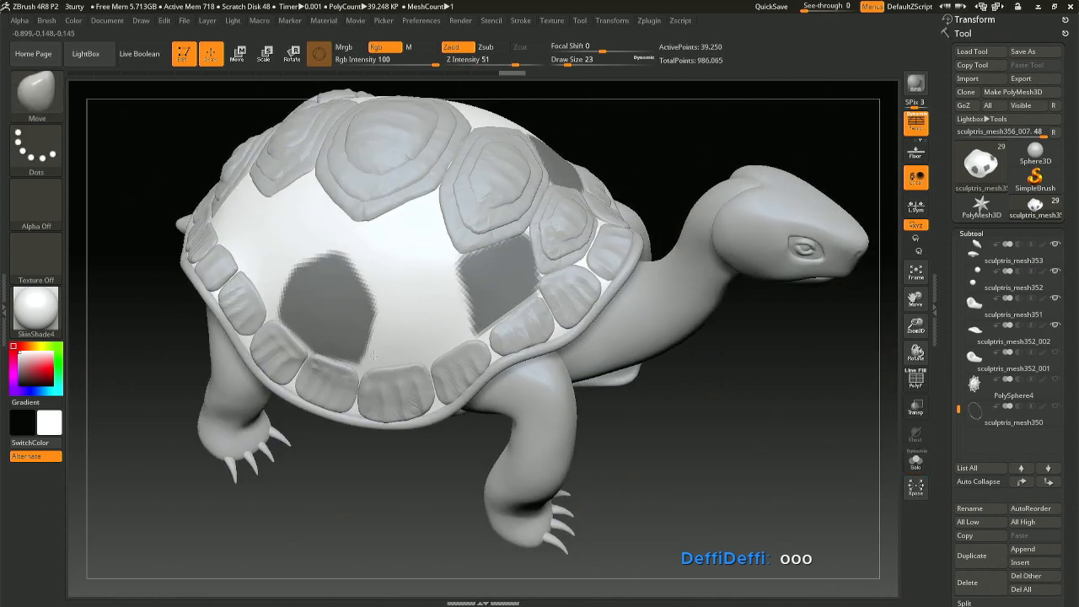
Step: Refine the outline of the large hexagonal plate's mask, checking it from the side and from above
mouse_move(375, 347)
right_mouse_down()
mouse_move(342, 341)
mouse_move(368, 309)
mouse_move(458, 299)
mouse_move(455, 322)
mouse_move(471, 299)
right_mouse_up()
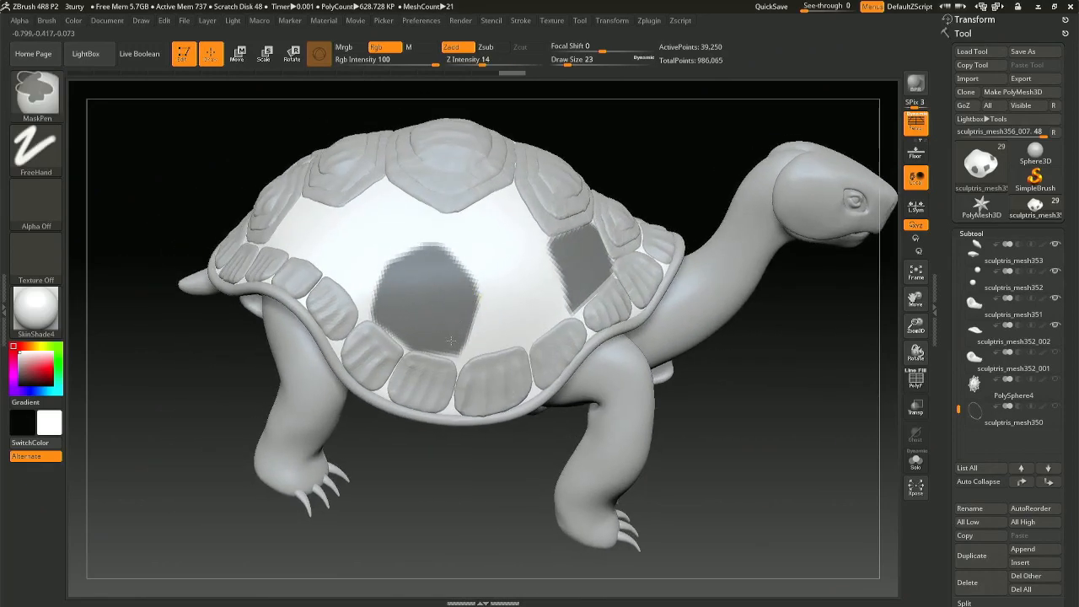
right_click_drag(418, 270, 427, 284)
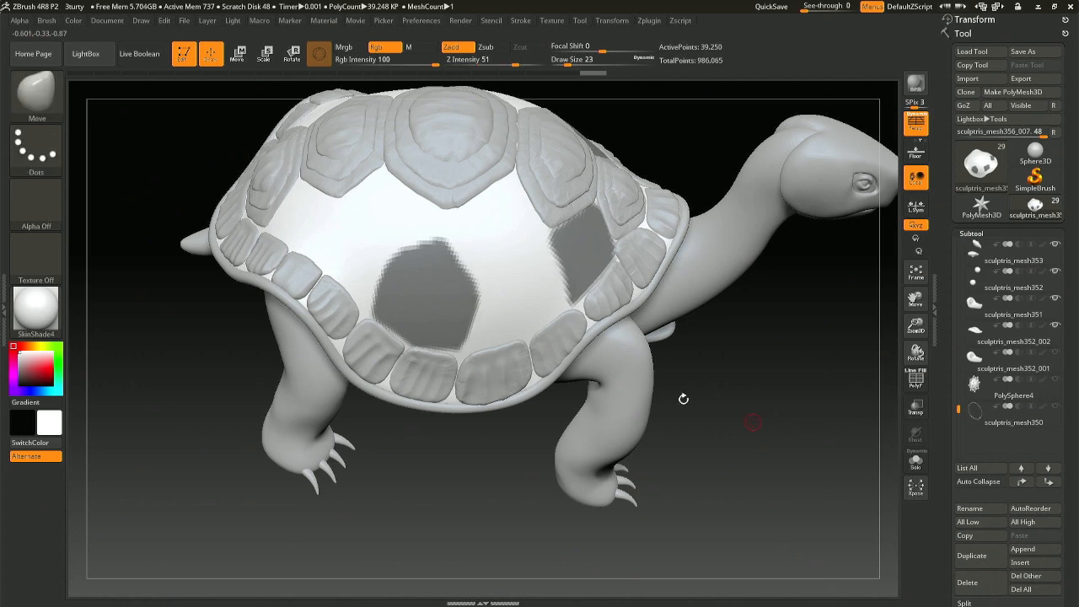
mouse_move(385, 264)
right_mouse_down()
mouse_move(411, 273)
mouse_move(400, 250)
right_mouse_up()
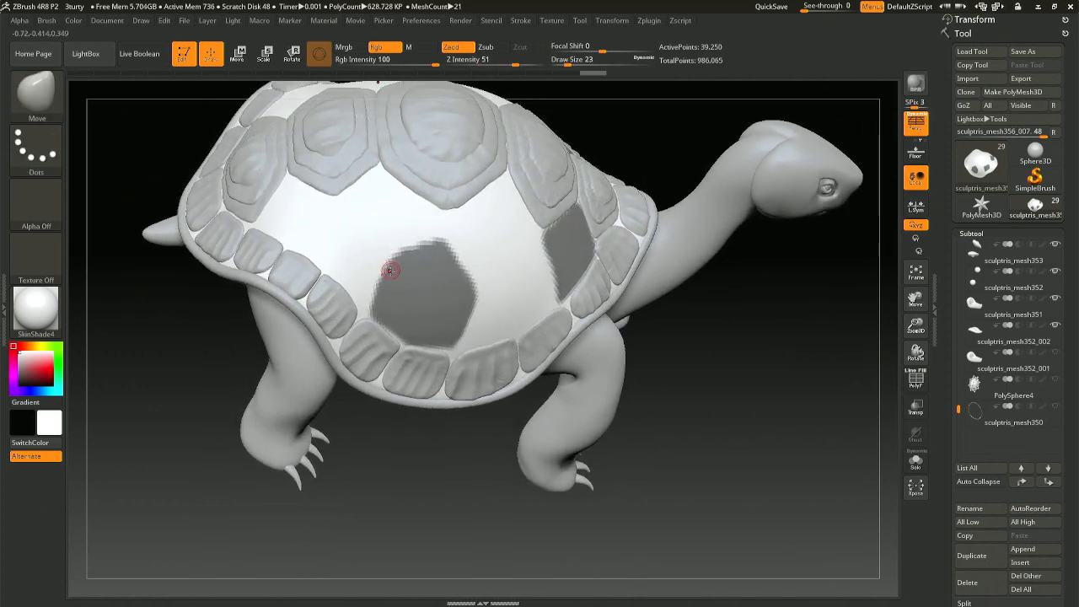
key("ctrl")
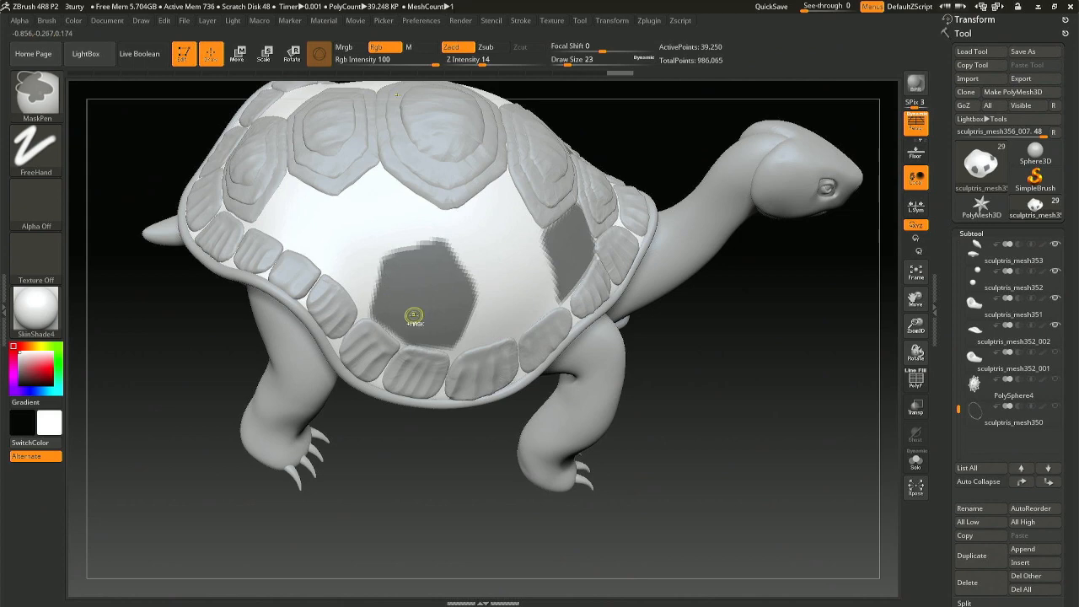
mouse_move(434, 301)
right_mouse_down()
mouse_move(385, 290)
mouse_move(393, 275)
right_mouse_up()
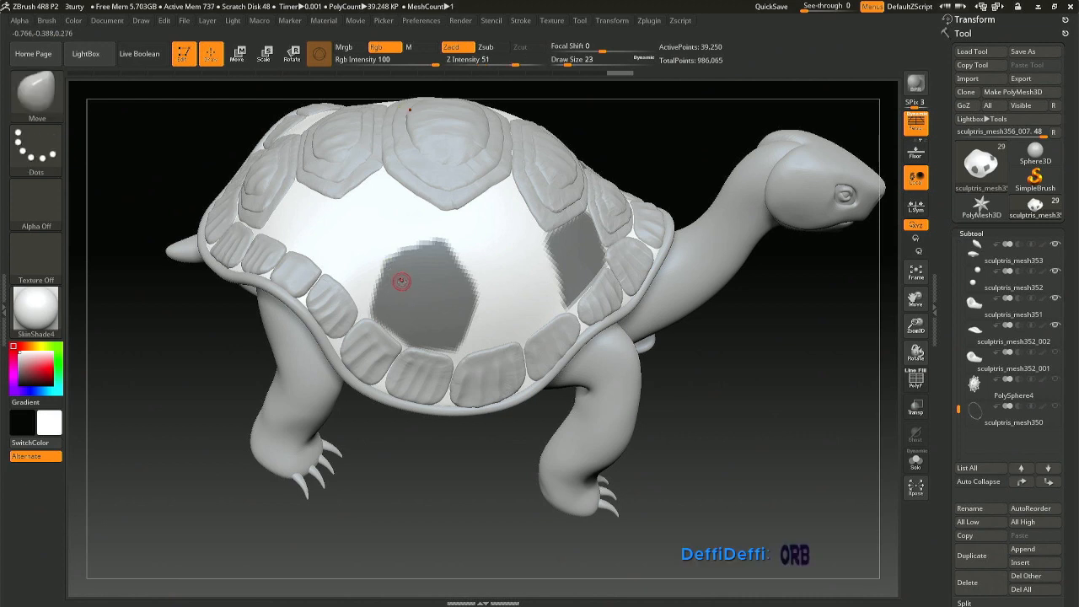
right_click_drag(409, 277, 350, 276)
mouse_move(465, 304)
right_mouse_down()
mouse_move(450, 279)
mouse_move(463, 305)
right_mouse_up()
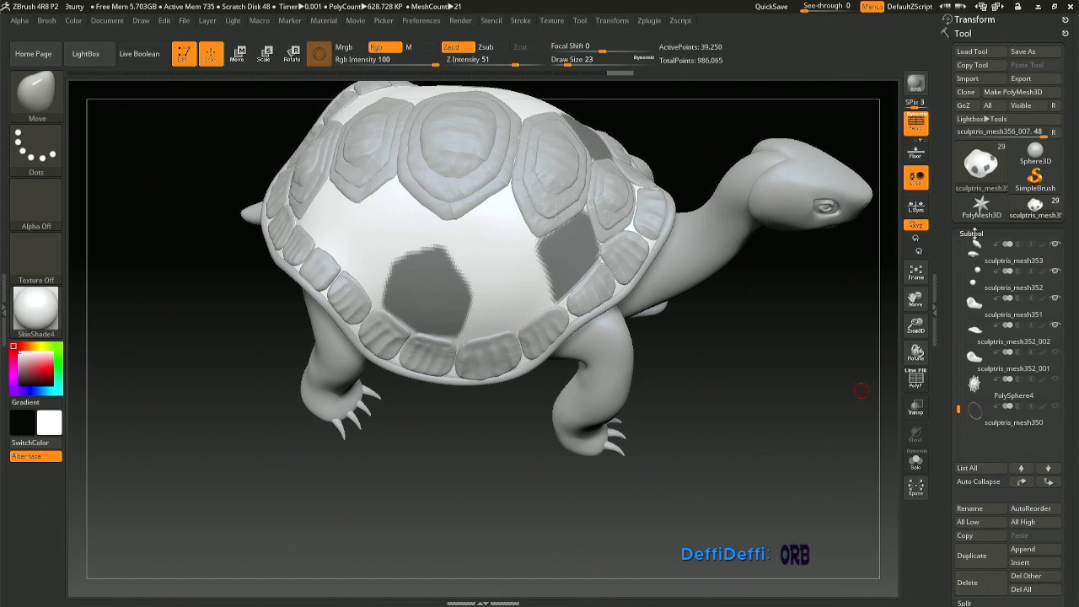
Step: Preview an extraction of the masked plates at thickness 0.02 and erase the stray mask spot behind the hexagonal plate
left_click(999, 236)
left_click(975, 246)
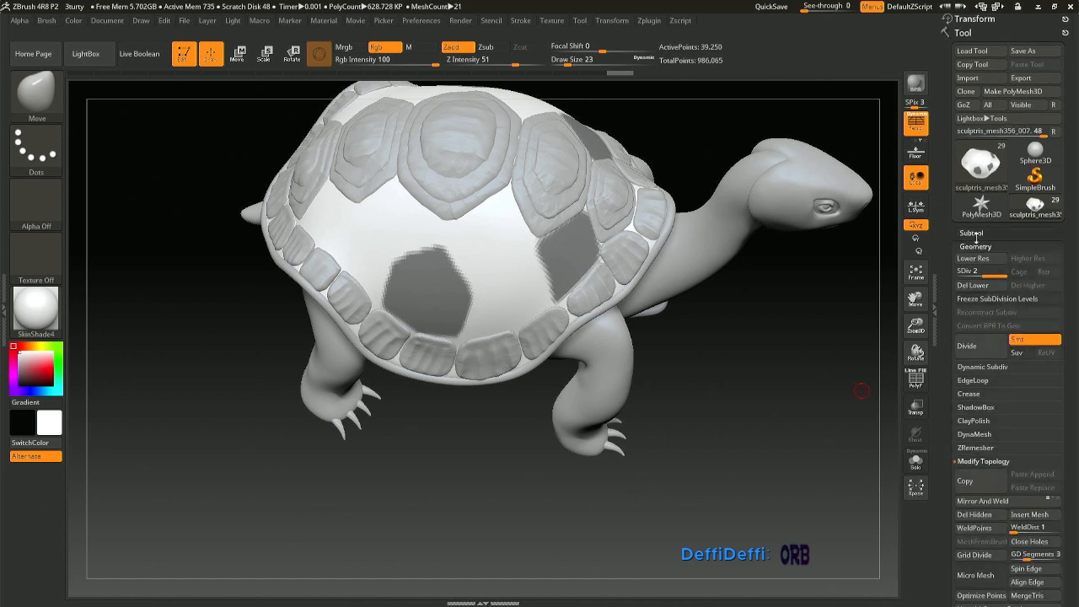
left_click(971, 233)
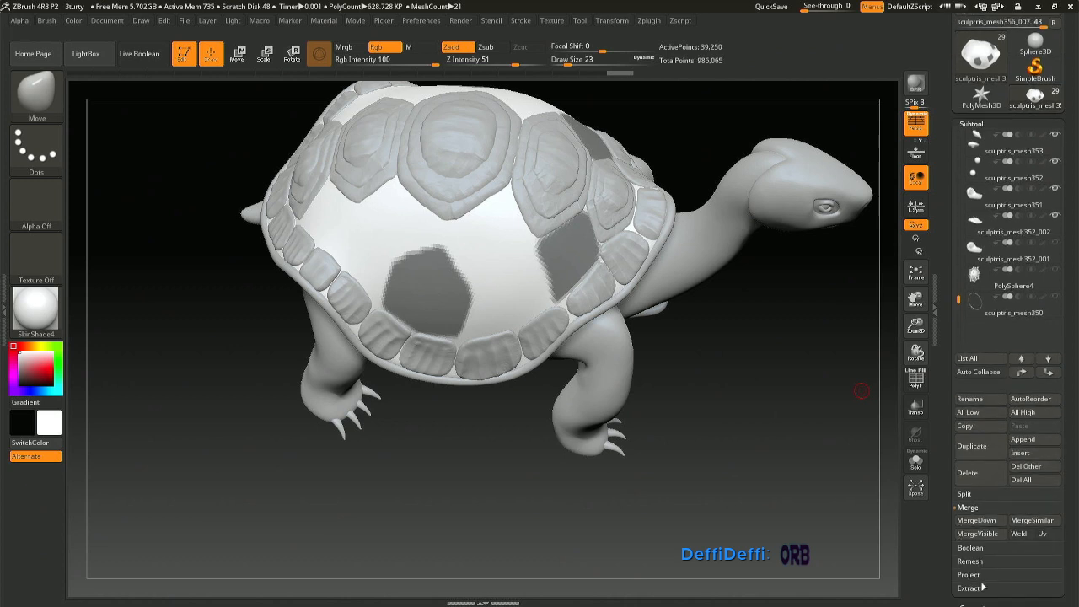
left_click(982, 588)
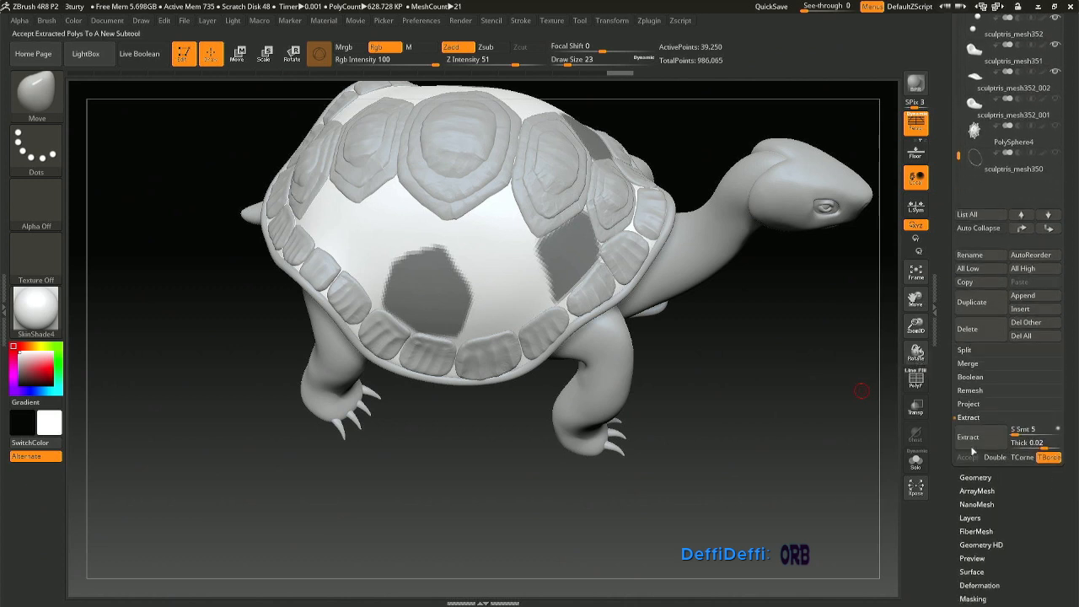
left_click(967, 436)
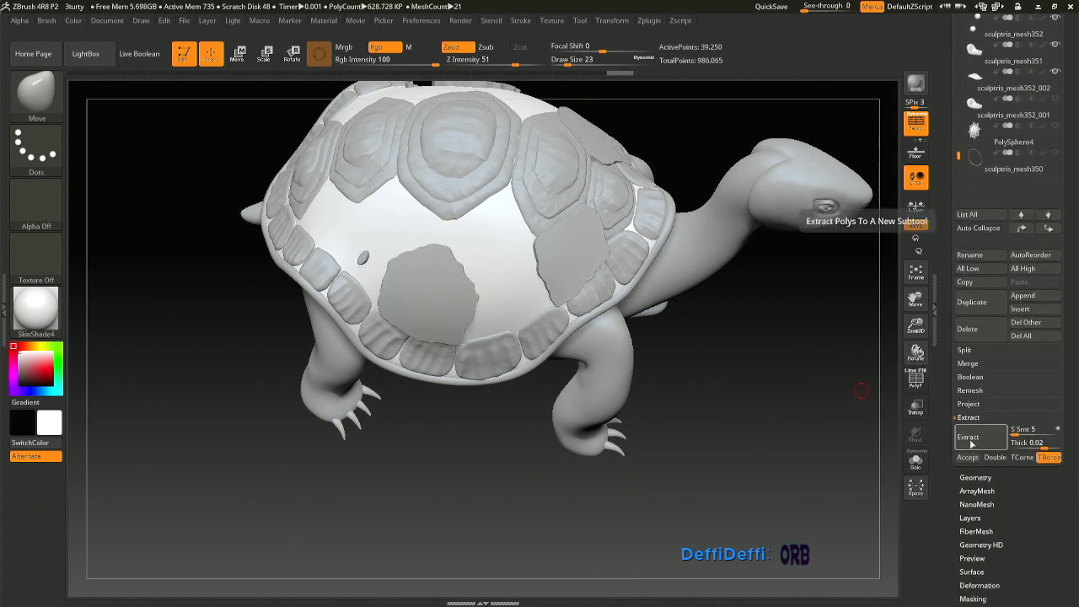
key("ctrl")
left_click(366, 255, "ctrl+alt")
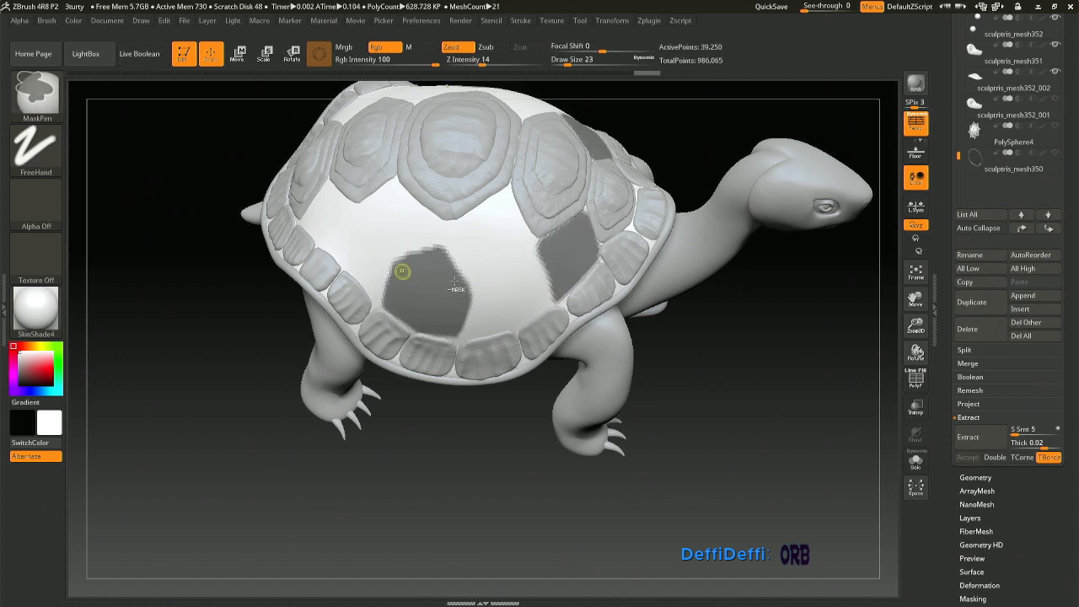
Step: Preview the plate extraction at thickness 0.02 and again at thickness 0.01, dismissing each preview
left_click(975, 438)
left_click(968, 456)
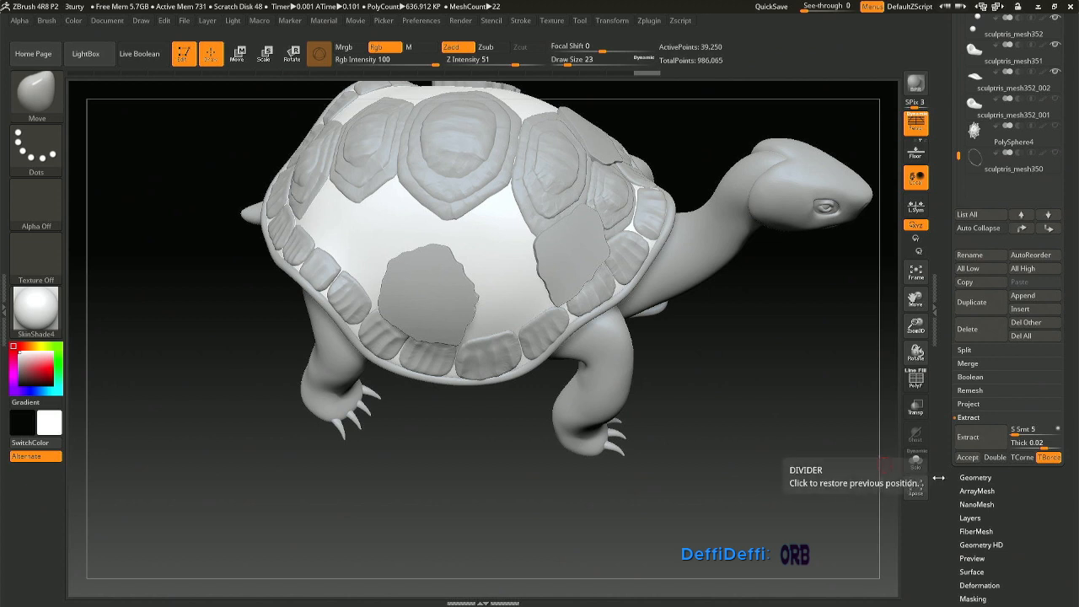
left_click_drag(650, 438, 657, 437)
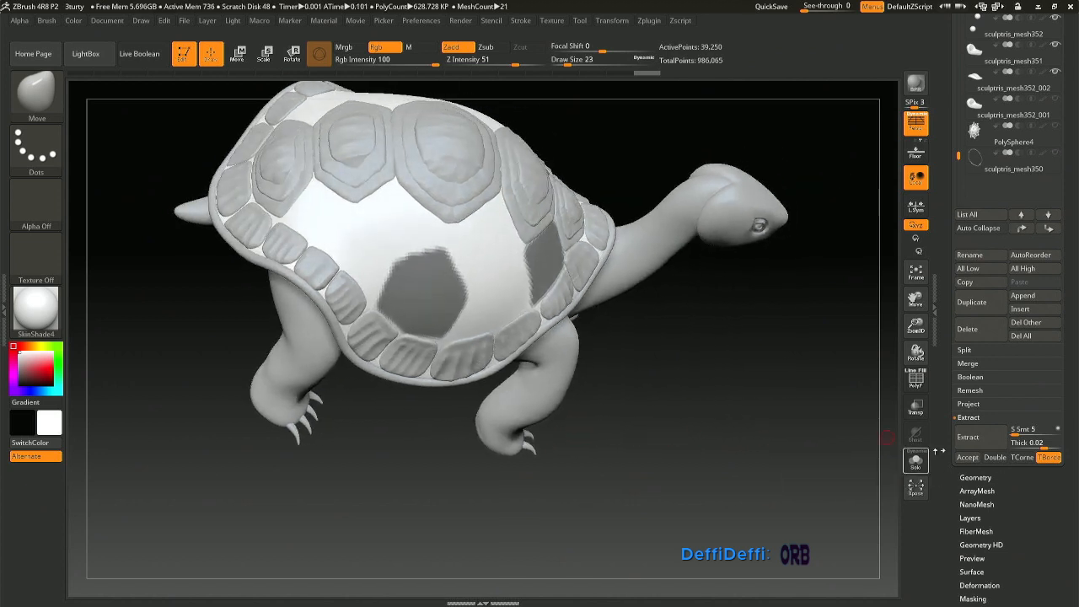
left_click(965, 437)
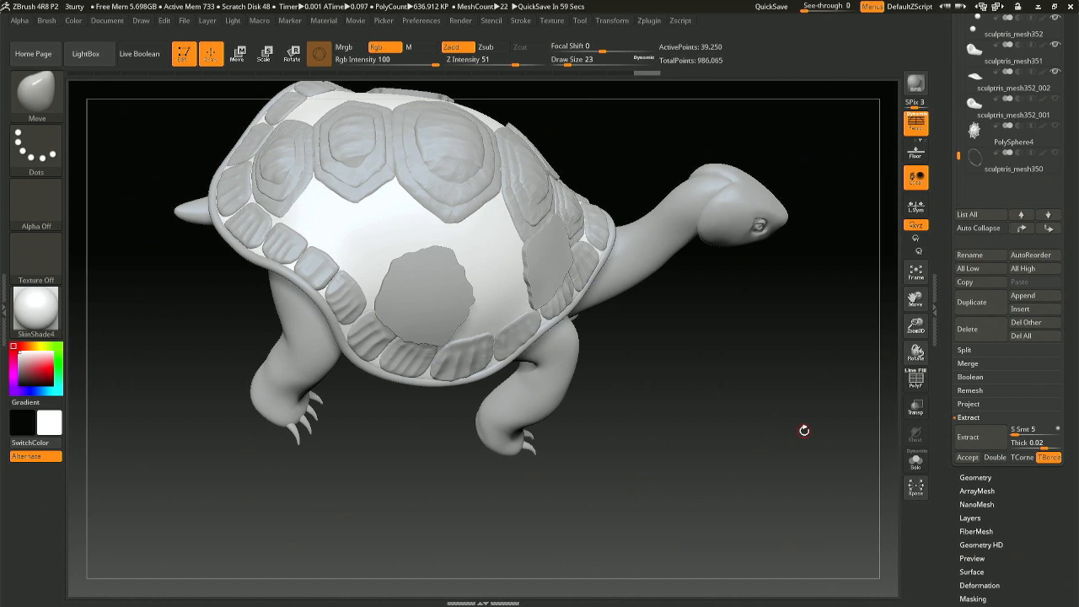
left_click(1032, 443)
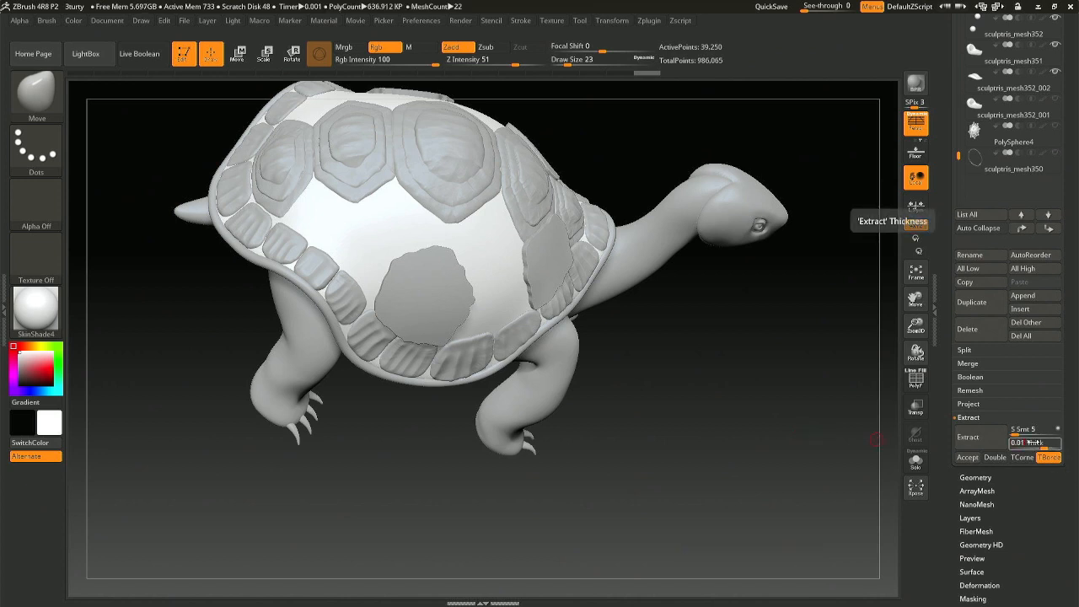
key("Return")
left_click(969, 445)
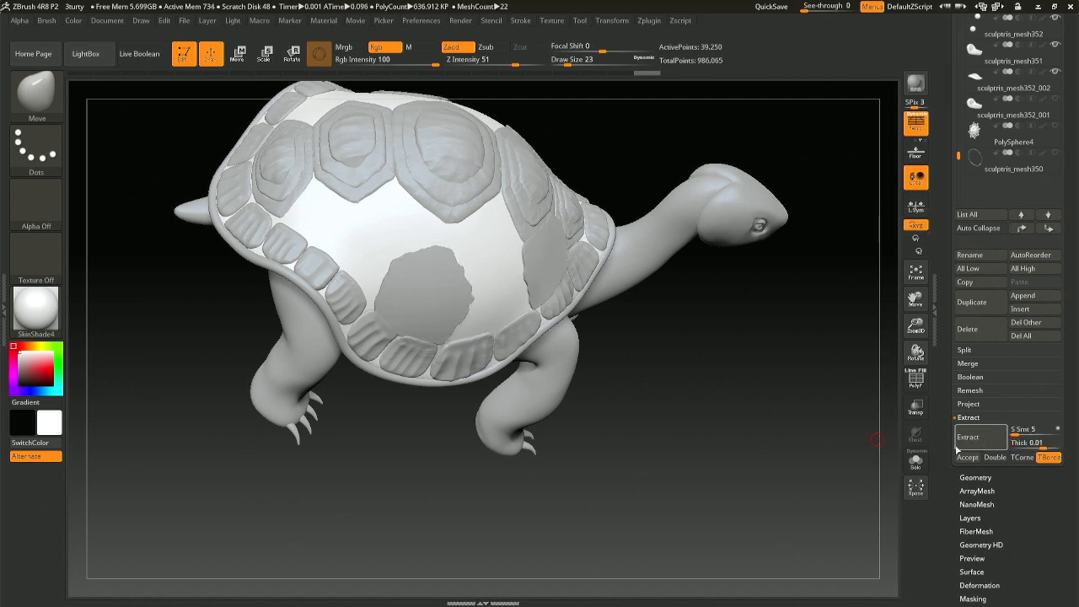
left_click_drag(610, 435, 608, 439)
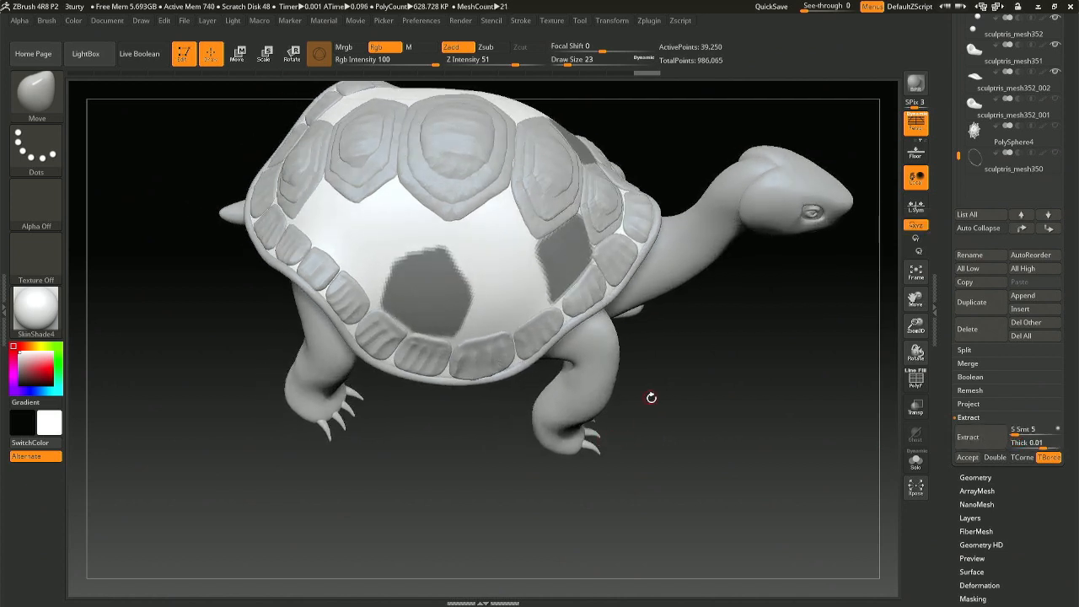
Step: Set the extraction thickness to 0.002 and extract the masked plates into a new subtool
left_click(1030, 443)
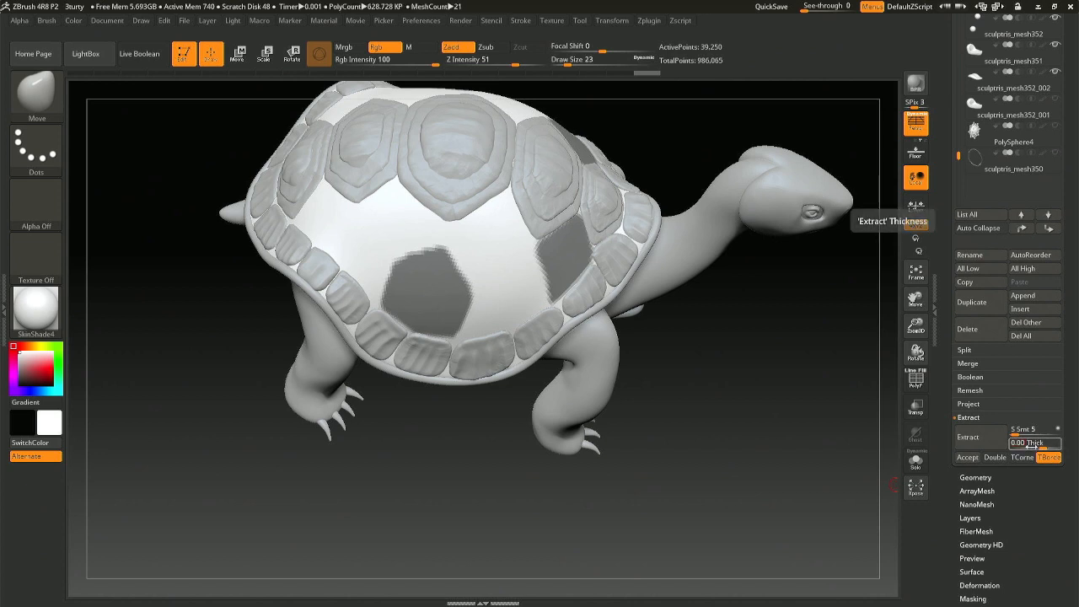
type("0.002")
key("Return")
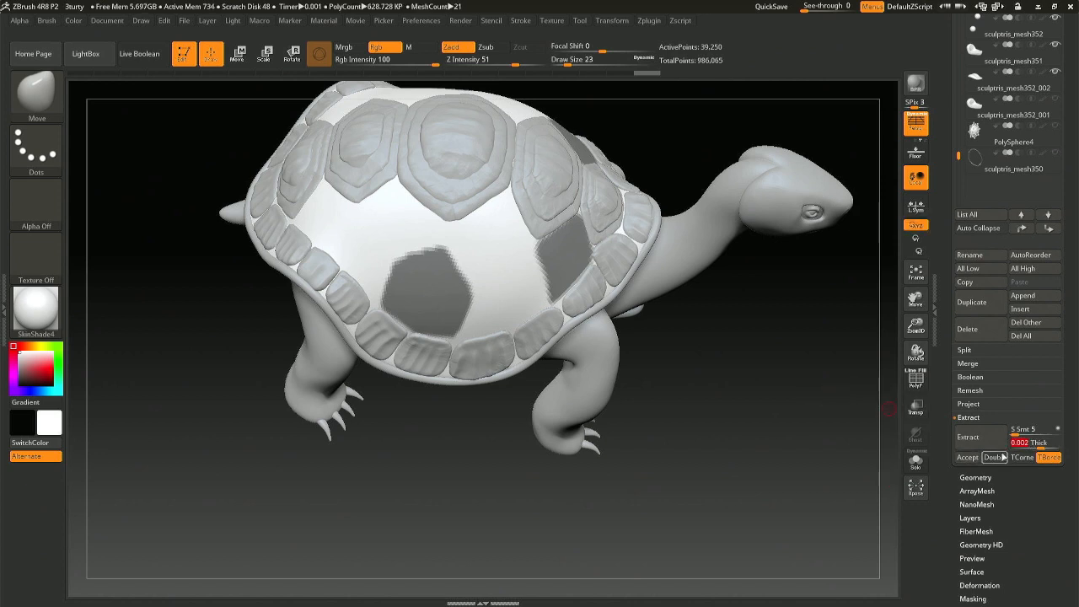
left_click(977, 437)
left_click(967, 457)
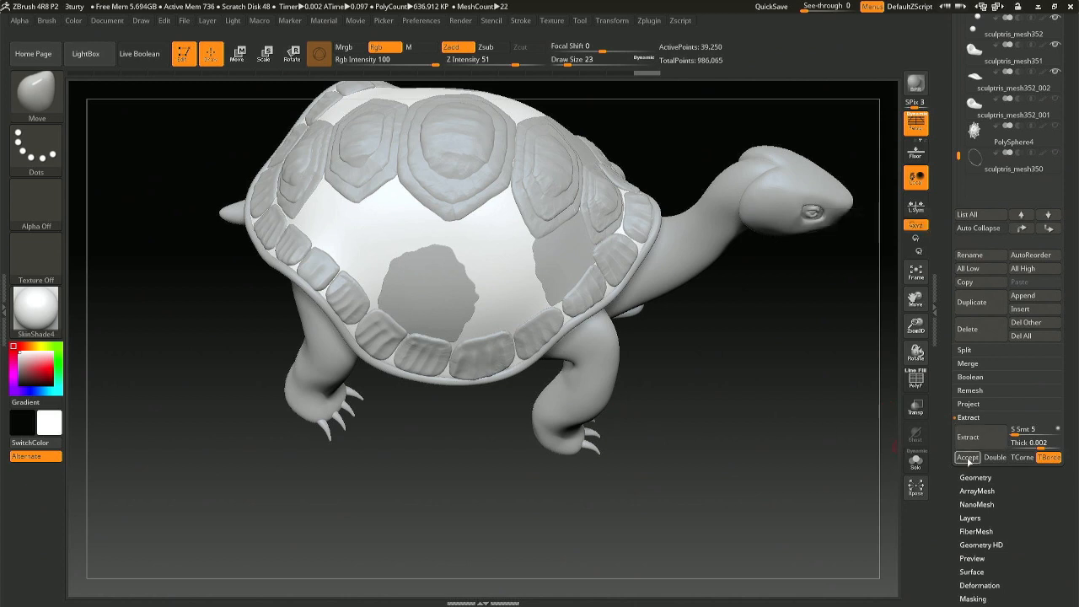
Step: Set the draw size to 192 and smooth the jagged outlines of the thin extracted plates
key("space")
mouse_move(469, 300)
left_mouse_down()
mouse_move(499, 298)
mouse_move(411, 288)
mouse_move(431, 278)
left_mouse_up()
mouse_move(575, 263)
left_mouse_down("shift")
mouse_move(565, 265)
mouse_move(573, 253)
left_mouse_up("shift")
mouse_move(573, 253)
right_mouse_down()
mouse_move(544, 264)
mouse_move(555, 296)
right_mouse_up()
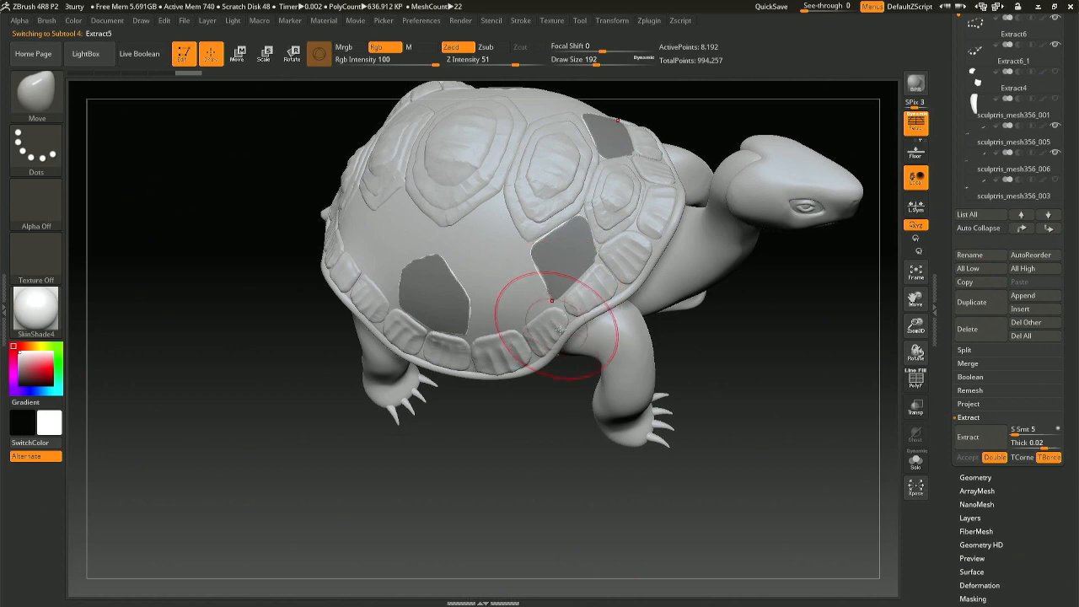
left_click(583, 411, "ctrl")
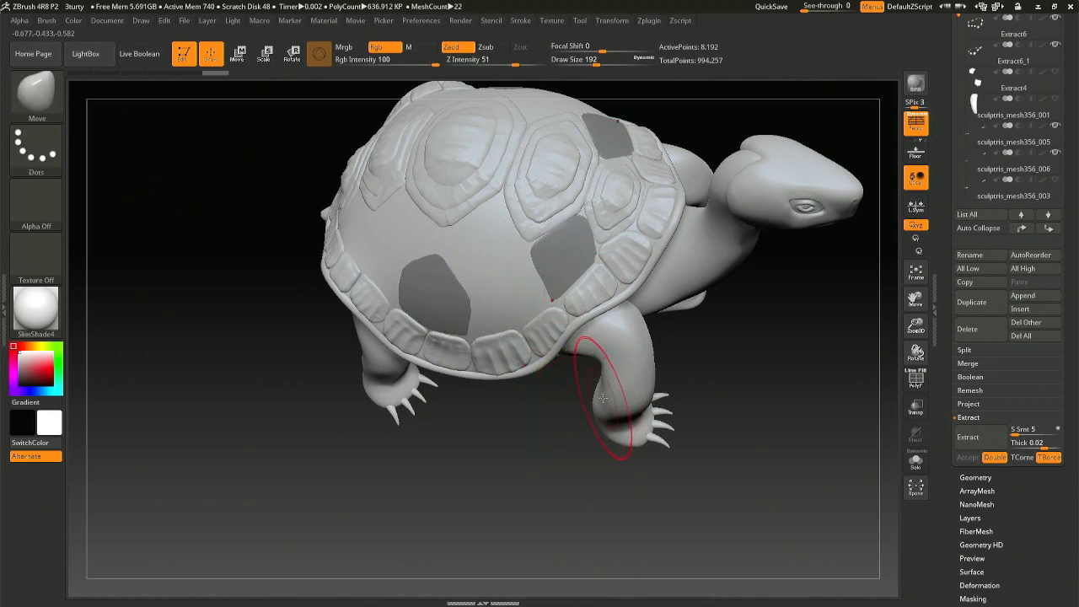
right_click_drag(614, 428, 727, 433)
Step: Isolate and delete the thin extracted plates, and reselect the masked shell base sculptris_mesh356_007
left_click(916, 463)
left_click(966, 336)
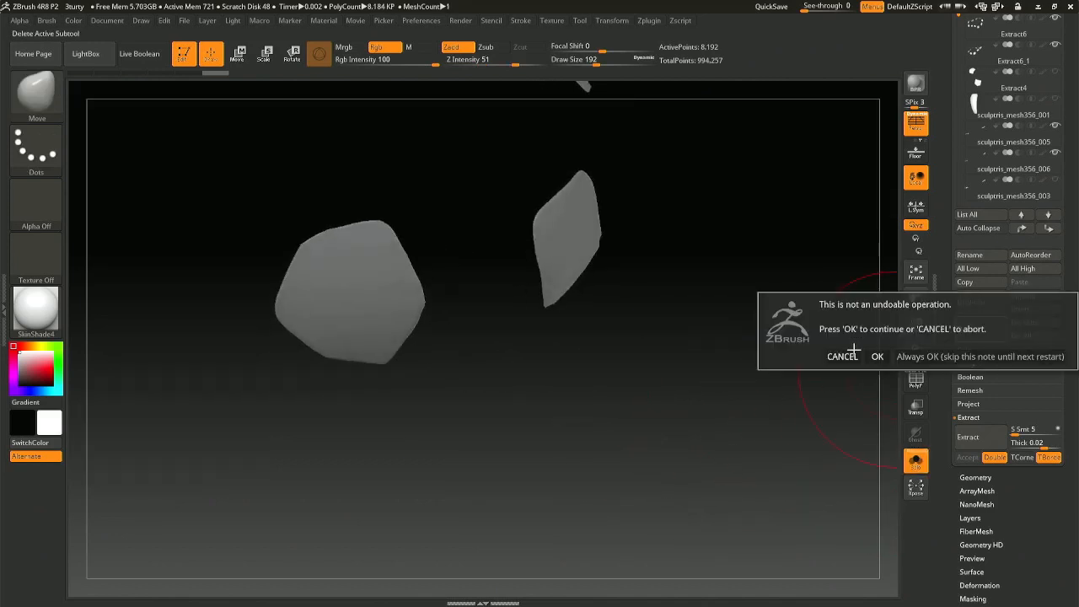
left_click(873, 357)
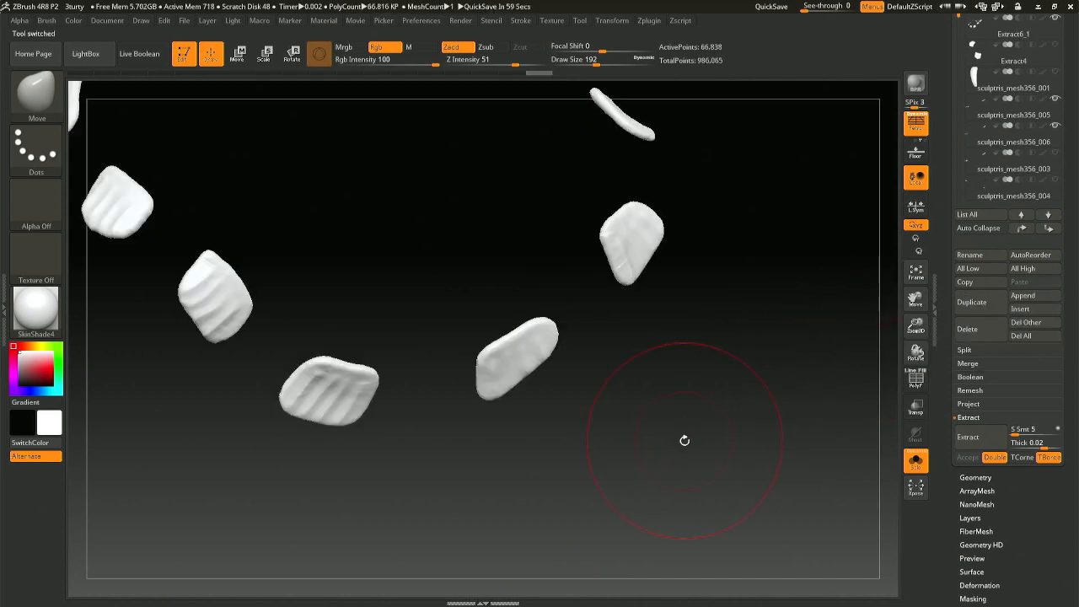
left_click(1042, 72)
left_click_drag(1077, 70, 1076, 83)
left_click(1021, 228)
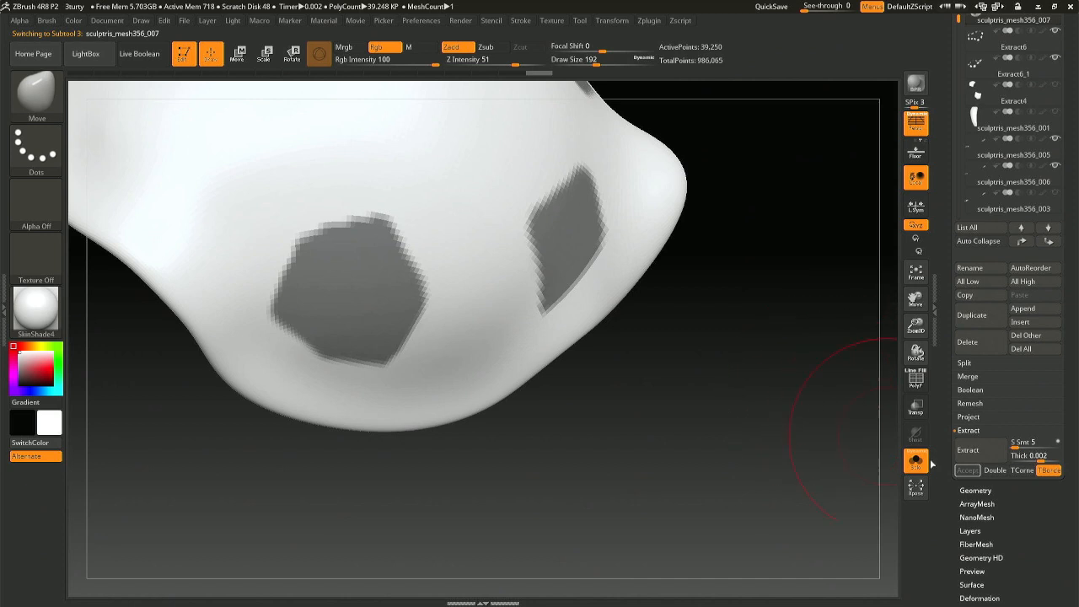
Step: Extract the masked plates of the shell base into a new subtool with thickness 0.02
left_click(1036, 455)
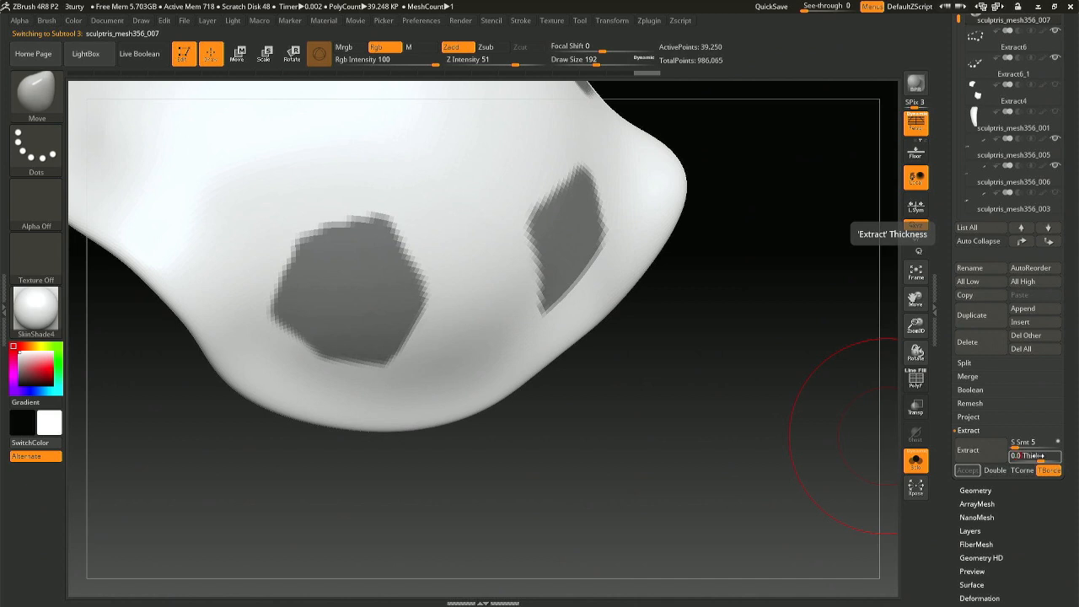
left_click(967, 449)
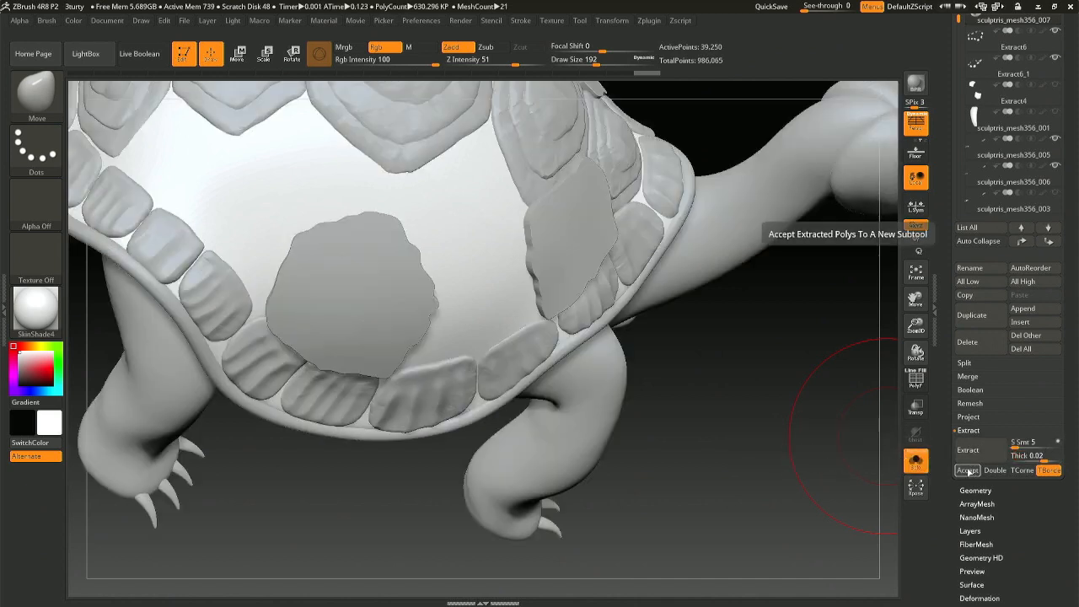
left_click(967, 470)
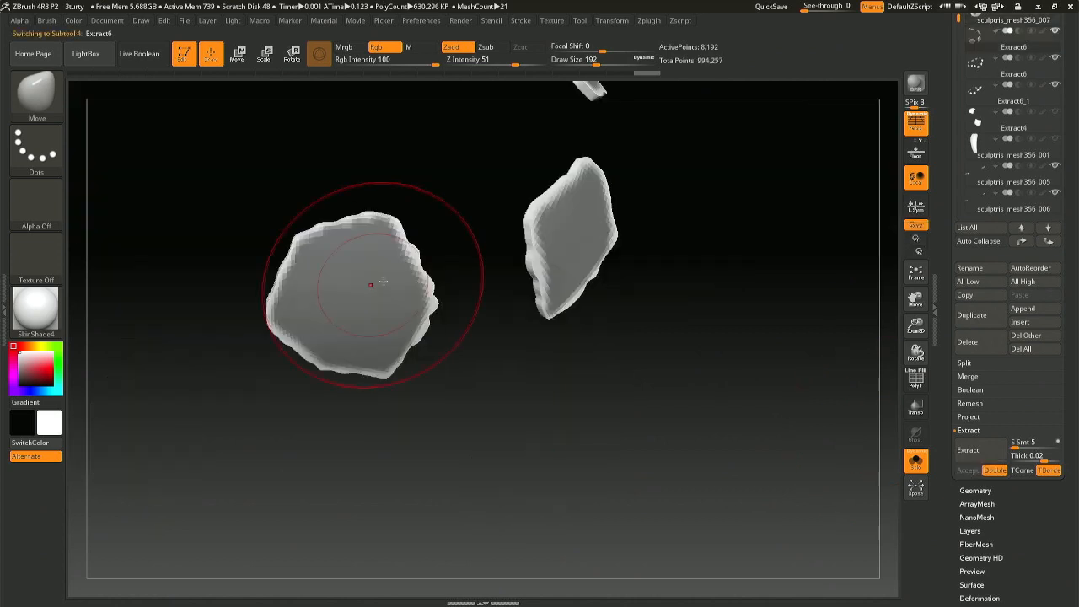
Step: Smooth the edges of the extracted hexagonal and front plates at draw size 192, first isolated and again with the whole turtle shown
mouse_move(413, 255)
left_mouse_down("shift")
mouse_move(342, 308)
mouse_move(362, 295)
left_mouse_up("shift")
left_click_drag(611, 231, 582, 224, "shift")
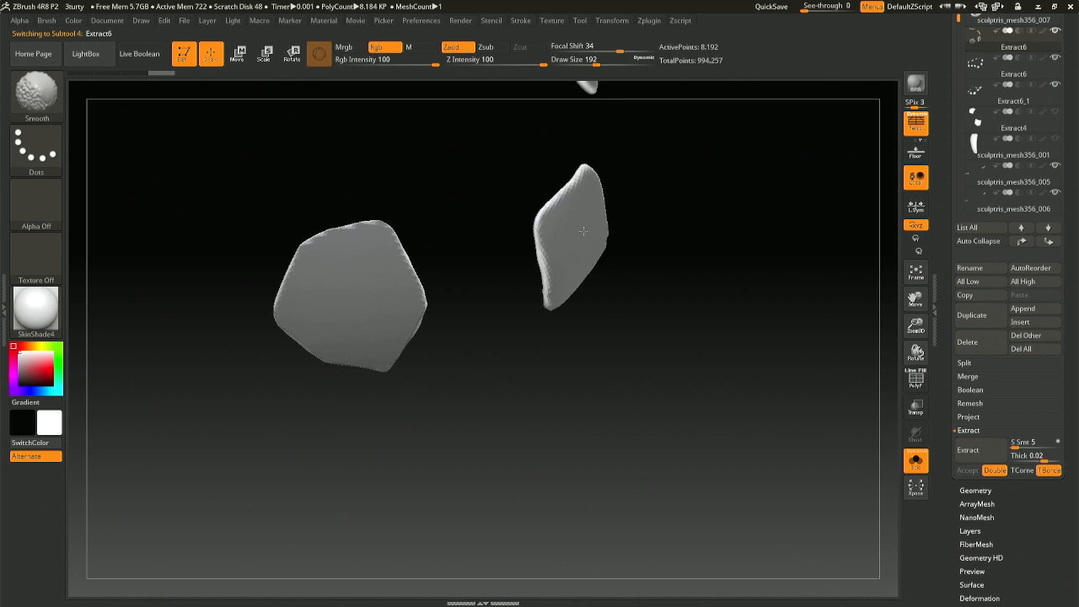
left_click(915, 459)
mouse_move(614, 430)
right_mouse_down("ctrl")
mouse_move(610, 371)
mouse_move(631, 302)
right_mouse_up("ctrl")
left_click_drag(570, 221, 582, 233, "shift")
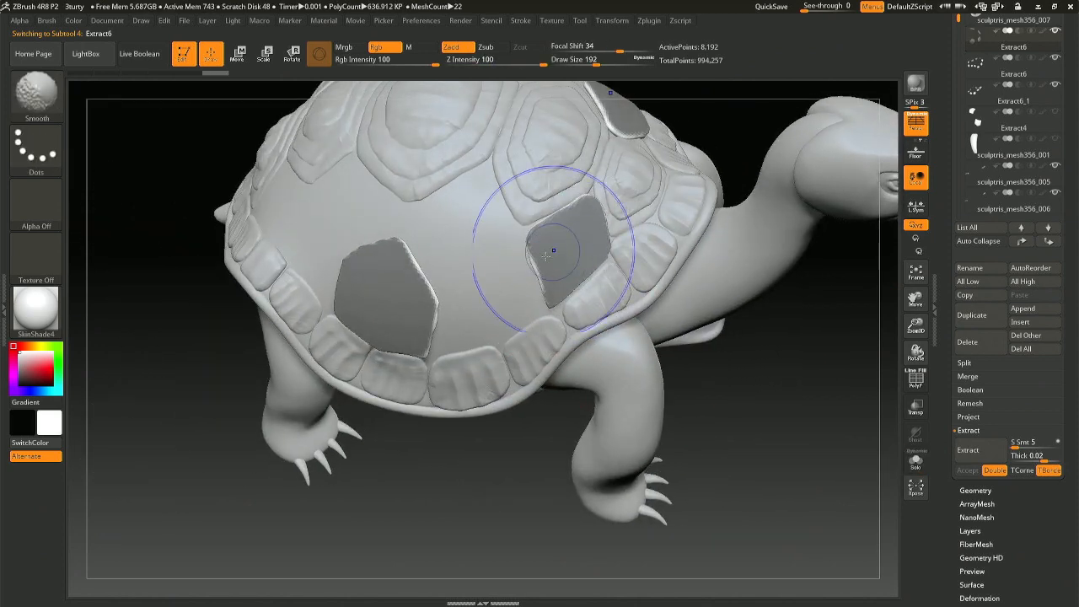
left_click_drag(386, 311, 375, 322, "shift")
right_click_drag(377, 316, 406, 299)
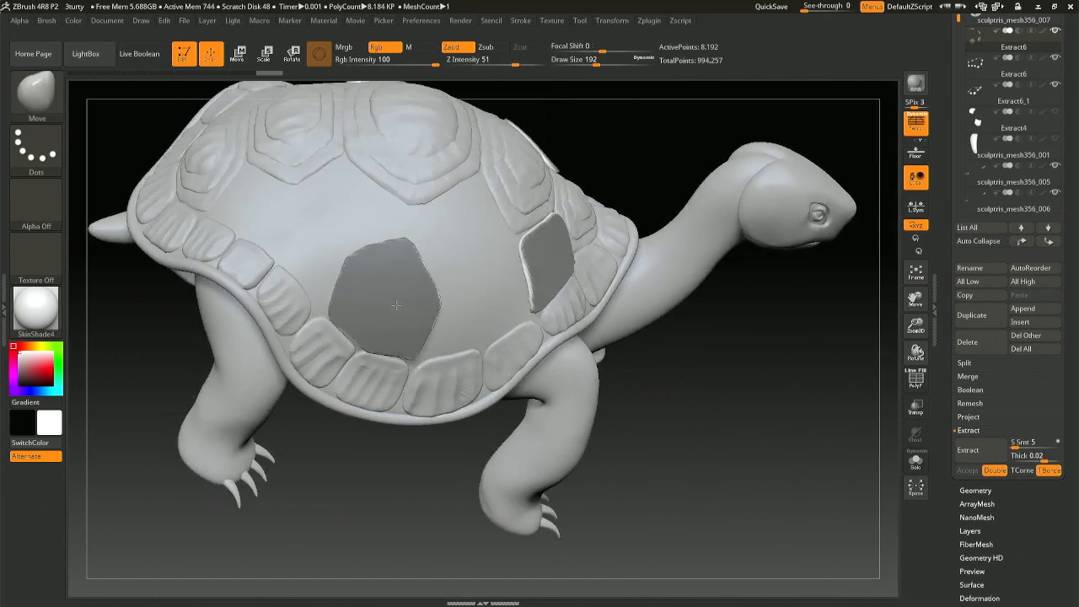
Step: Clear the mask from the extracted shell plates and delete their mirrored half with Delete By Symmetry
left_click_drag(376, 301, 366, 315, "shift")
left_click_drag(626, 347, 725, 356, "ctrl")
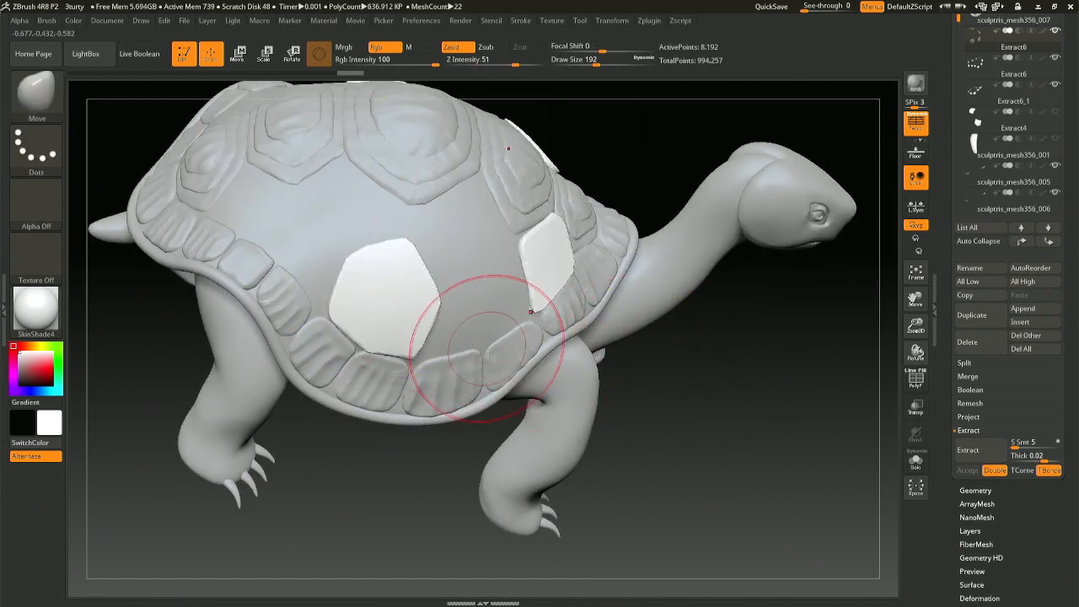
scroll(1018, 135, "up", 5)
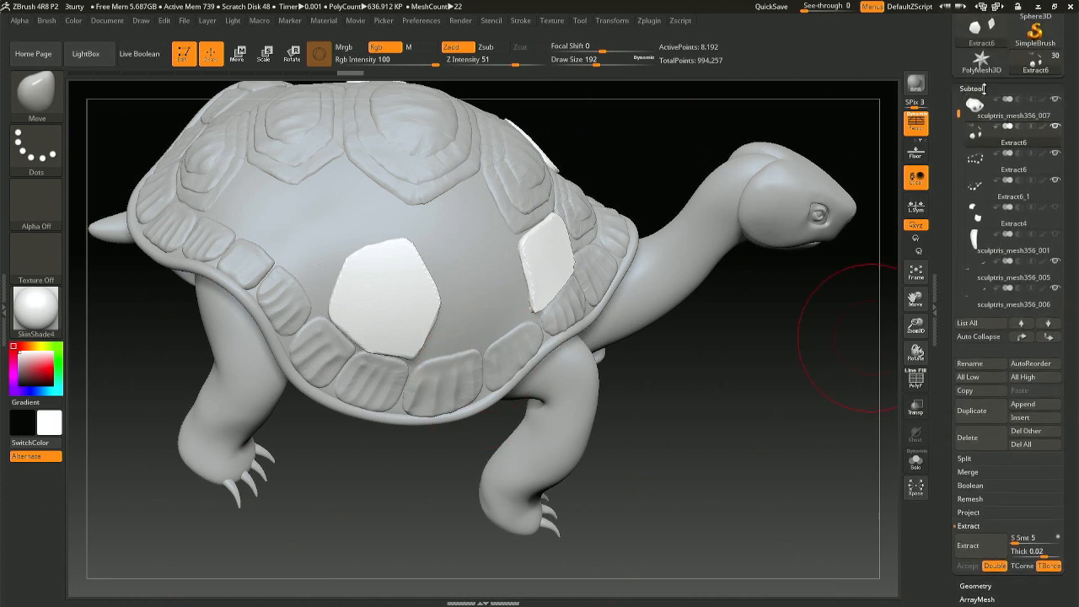
left_click(1004, 91)
left_click(971, 87)
scroll(1029, 490, "down", 5)
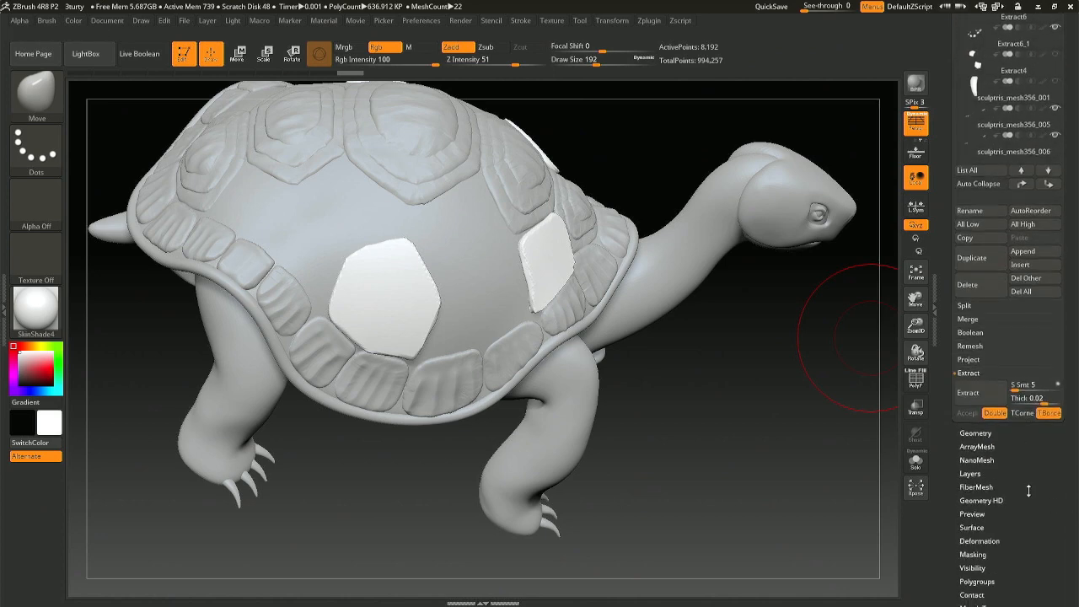
left_click(975, 433)
left_click_drag(645, 224, 580, 202)
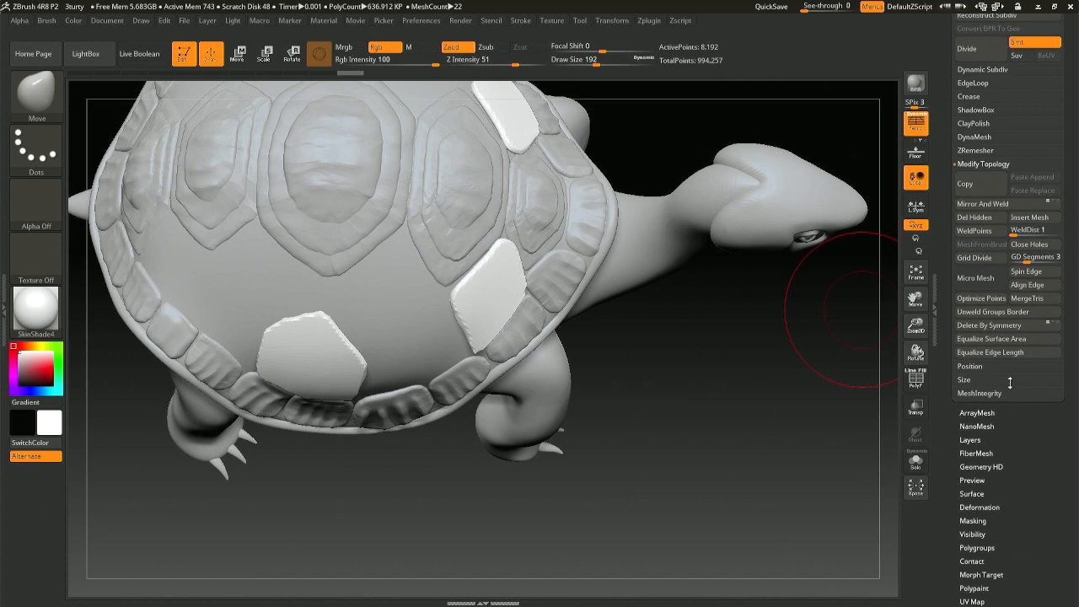
left_click(984, 326)
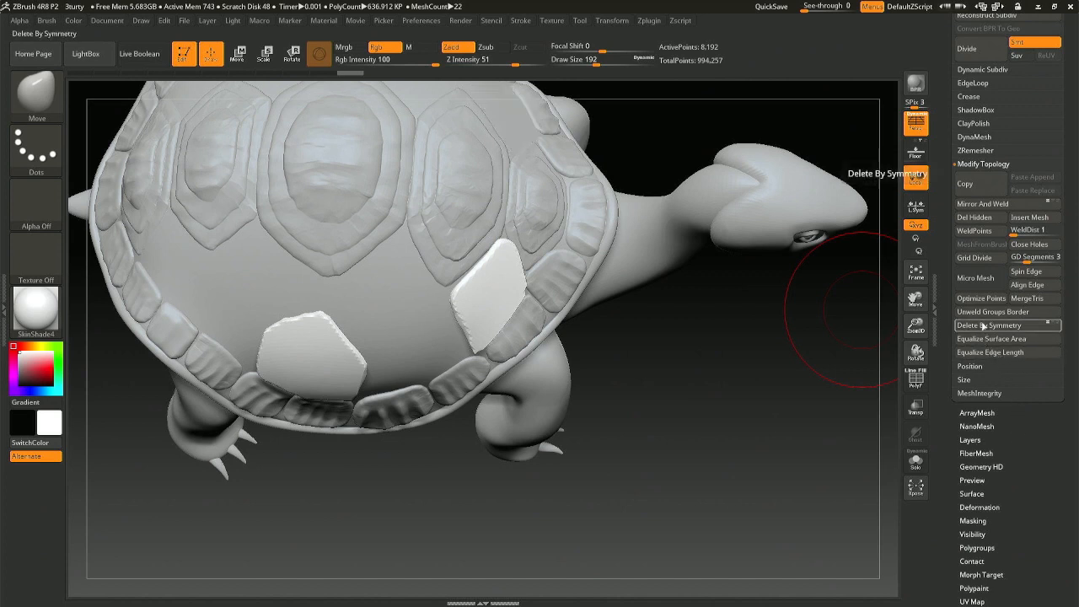
Step: Split the two remaining shell plates into separate subtools with Split To Similar Parts
left_click_drag(1077, 162, 1077, 216)
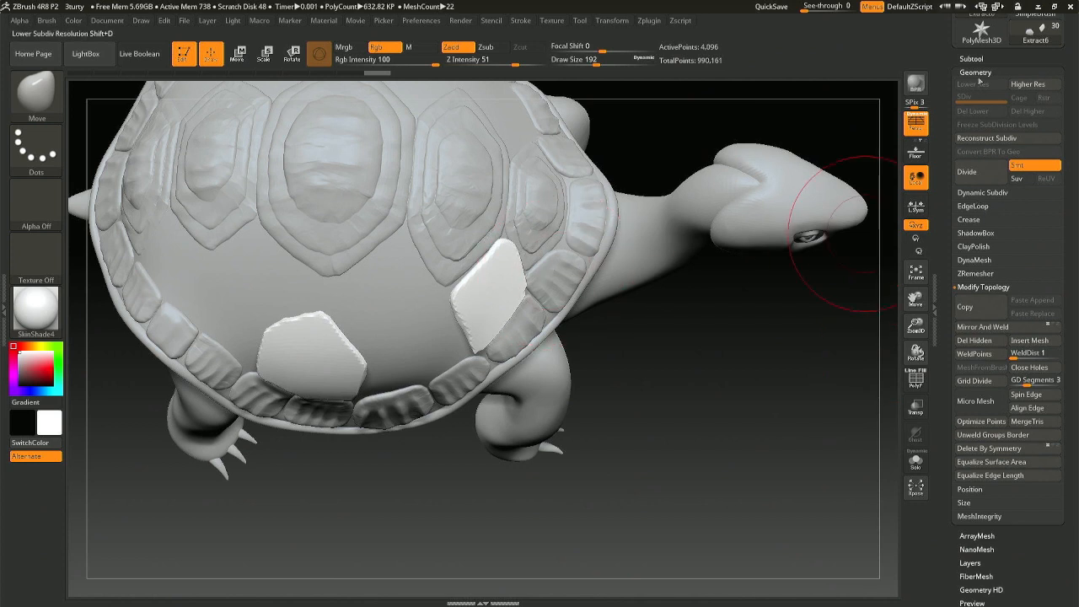
left_click(970, 56)
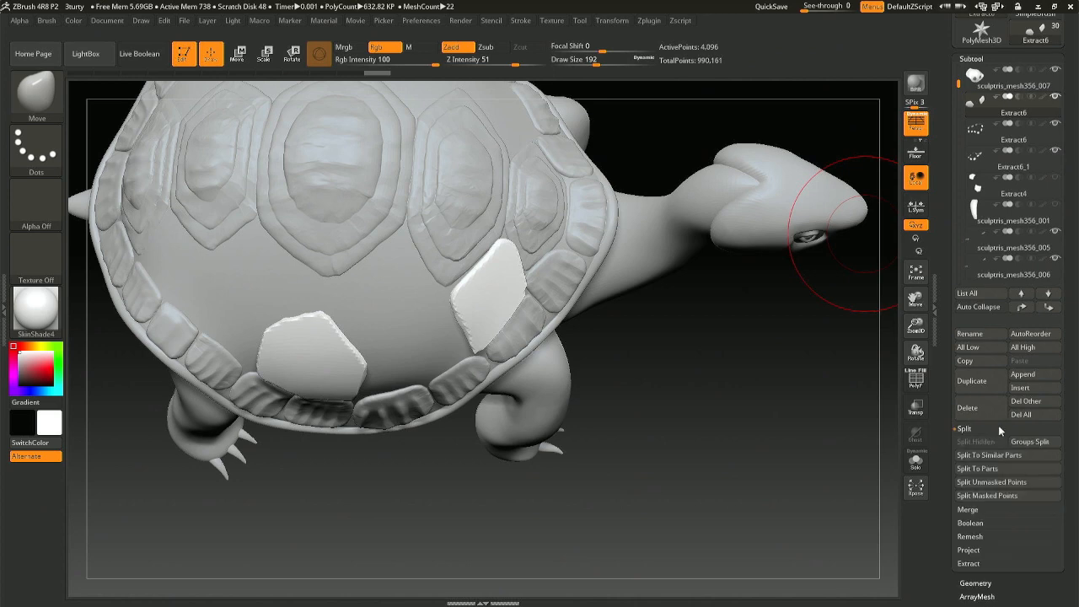
left_click(1032, 454)
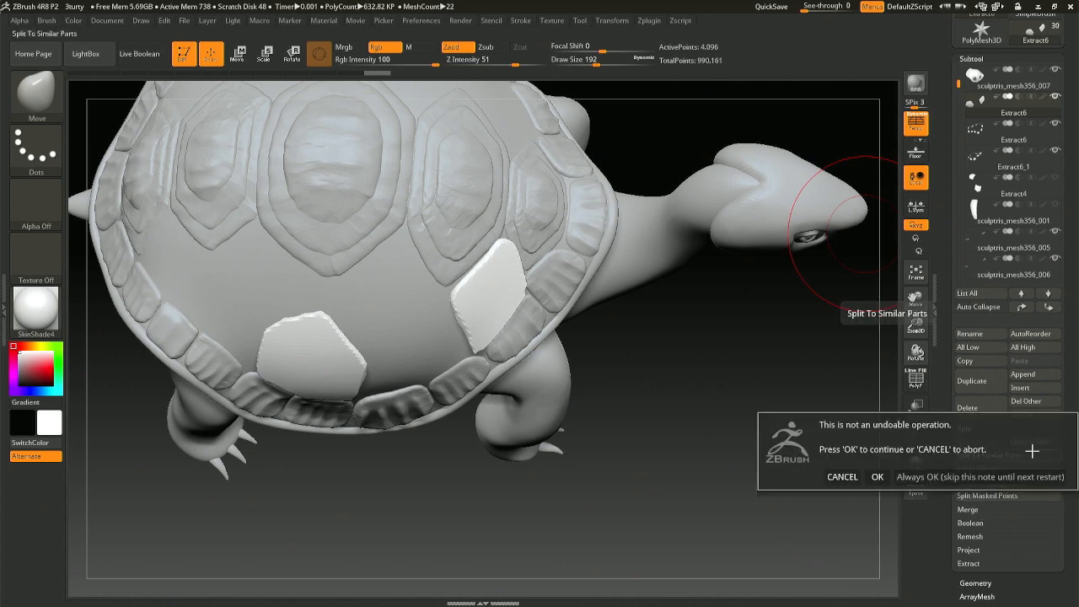
left_click(877, 476)
Step: Recentre the transform gizmo on the lower side plate and move the plate slightly into the shell
left_click_drag(550, 469, 288, 386)
right_click_drag(321, 394, 497, 430)
key("r")
left_click(197, 302)
right_click_drag(354, 307, 303, 340)
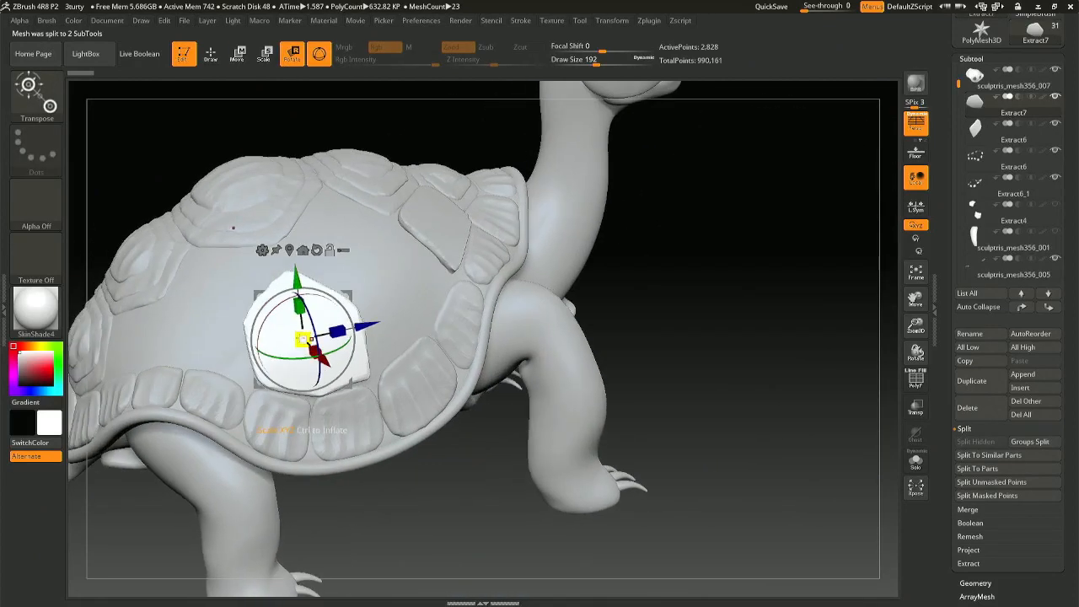
key("space")
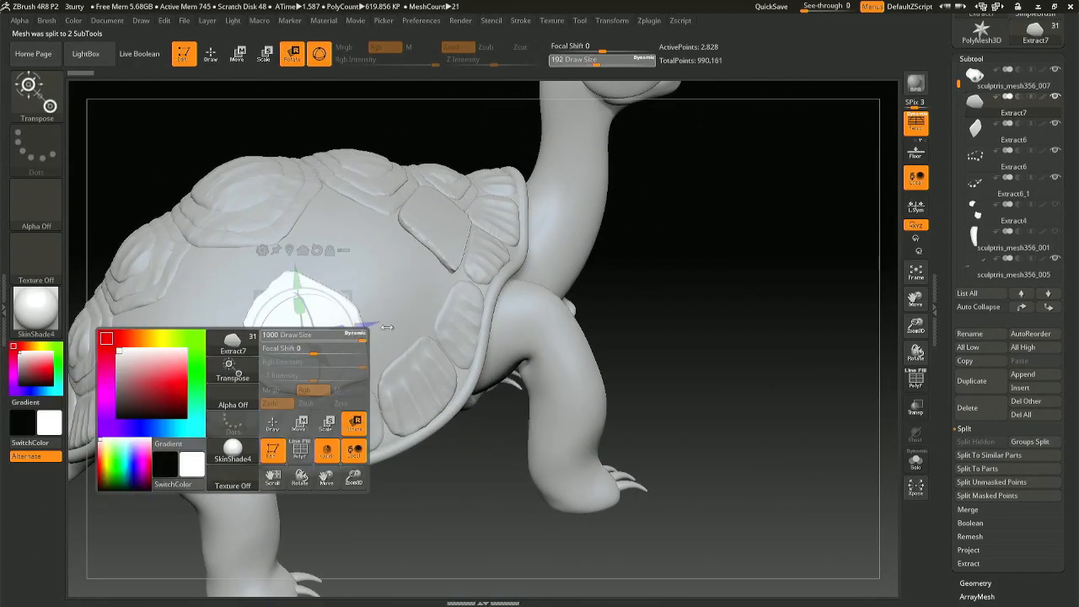
key("space")
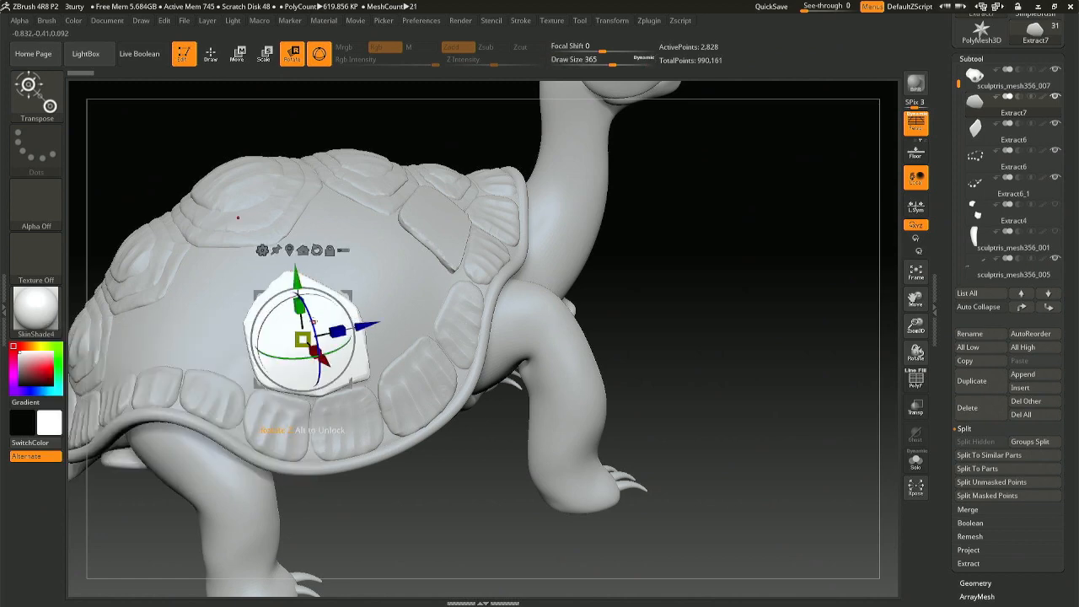
right_click_drag(312, 318, 361, 313)
left_click(312, 330, "alt")
left_click_drag(370, 320, 365, 322)
left_click(209, 56)
Step: Apply a light Polish deformation to the lower side plate to soften its jagged edges
mouse_move(399, 229)
right_mouse_down()
mouse_move(313, 280)
mouse_move(309, 339)
right_mouse_up()
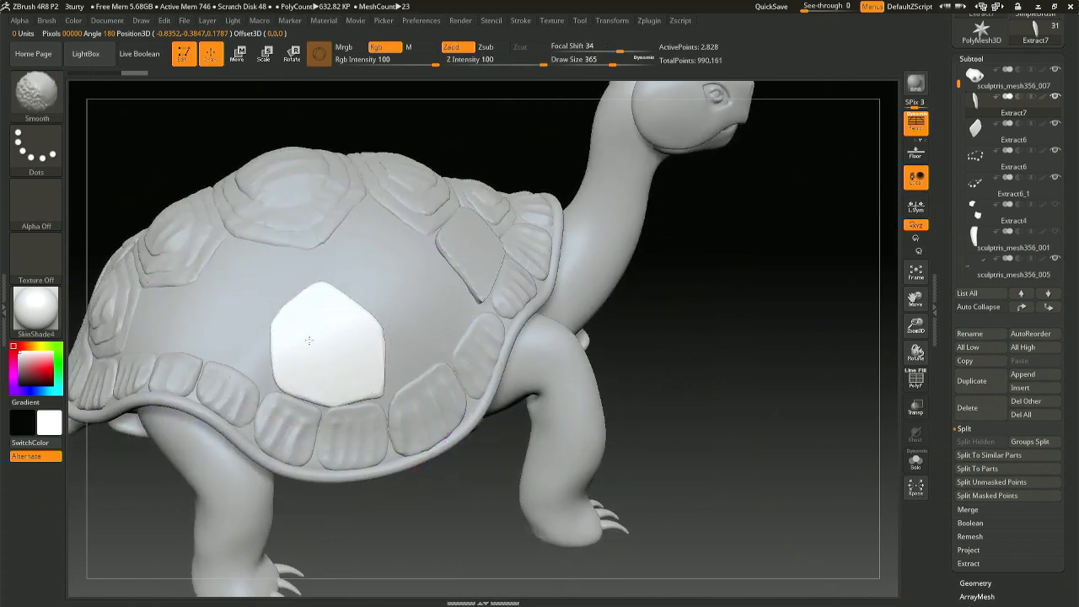
left_click_drag(379, 345, 374, 346)
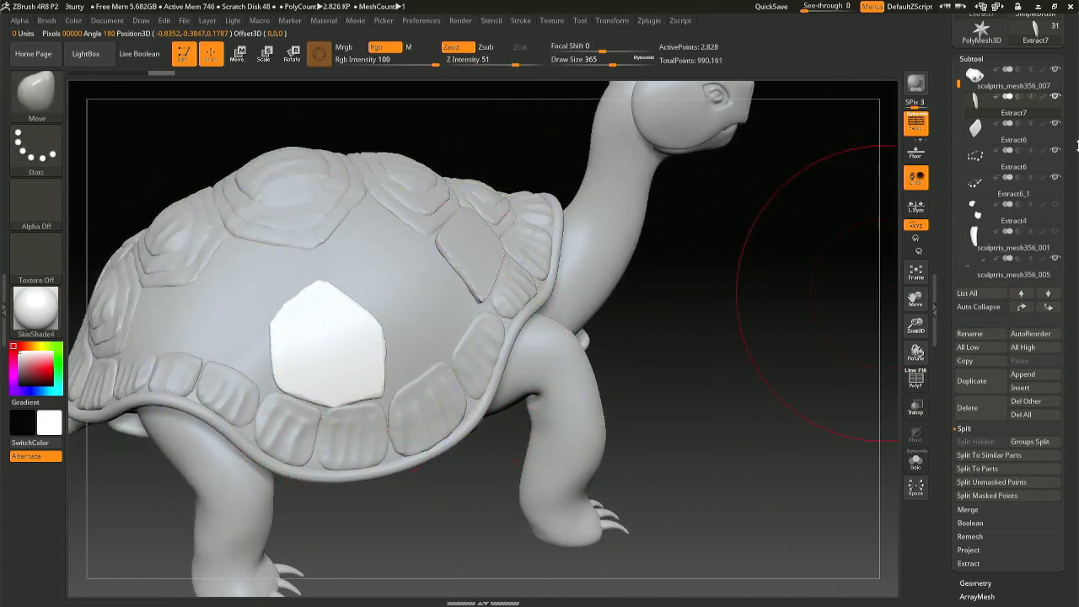
scroll(1042, 479, "down", 3)
left_click(1008, 497)
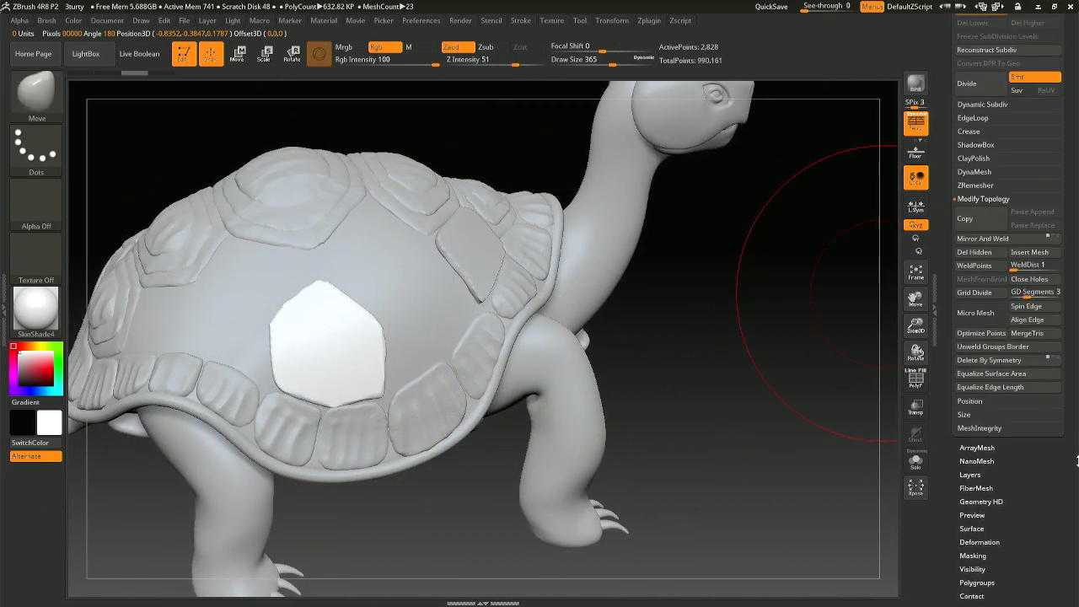
left_click(979, 542)
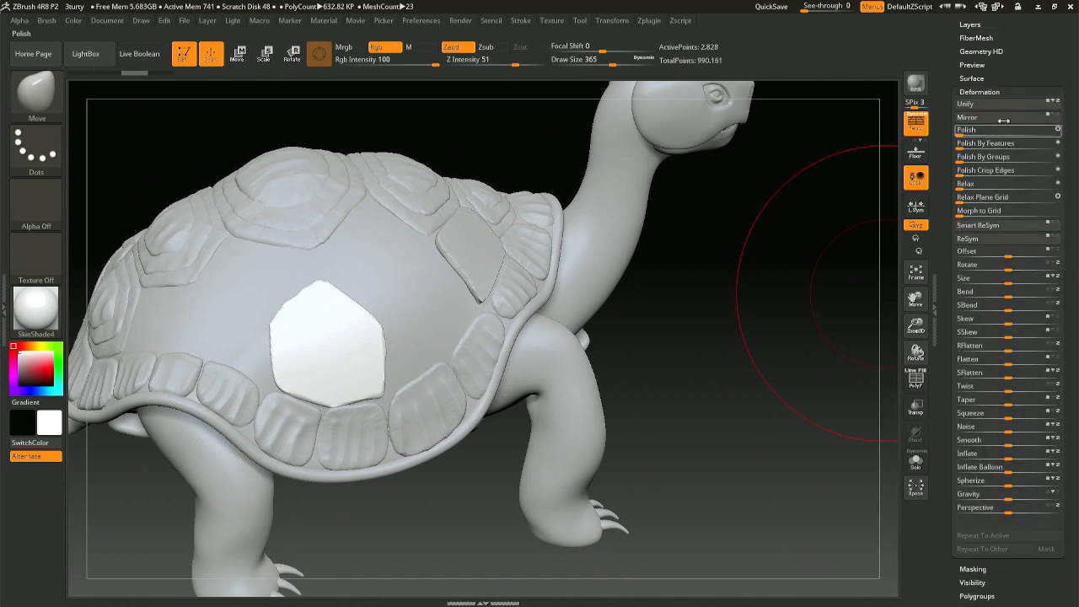
scroll(1076, 164, "up", 3)
left_click_drag(966, 260, 978, 259)
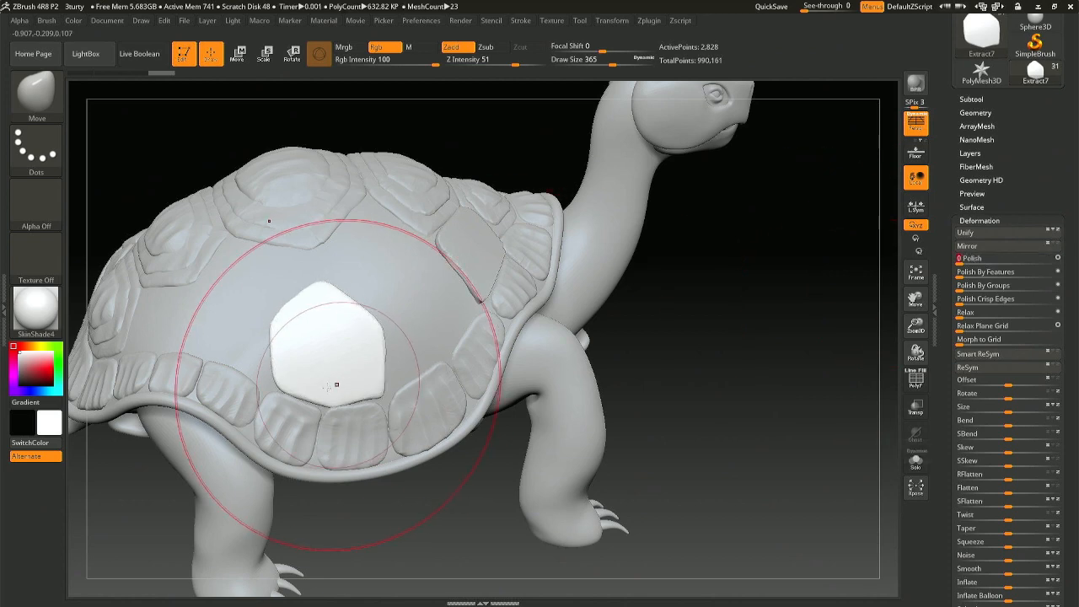
key("space")
left_click_drag(277, 369, 284, 370)
left_click_drag(342, 419, 325, 426)
key("ctrl+z")
key("ctrl+z")
key("ctrl+z")
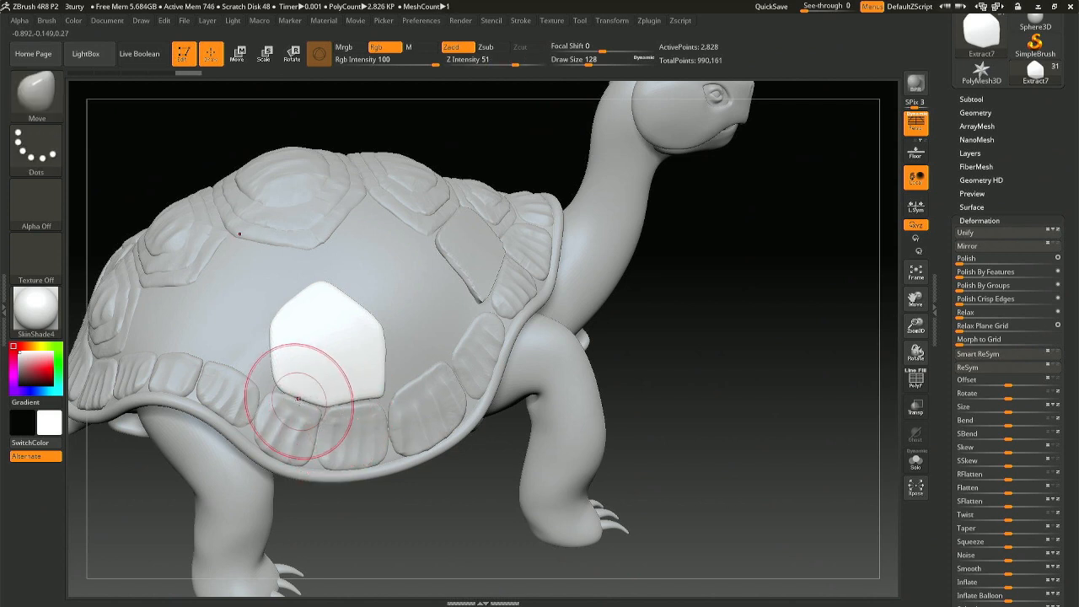
Step: Set the Move brush draw size to 87 and reshape the lower corners of the side plate
key("space")
left_click_drag(372, 393, 366, 390)
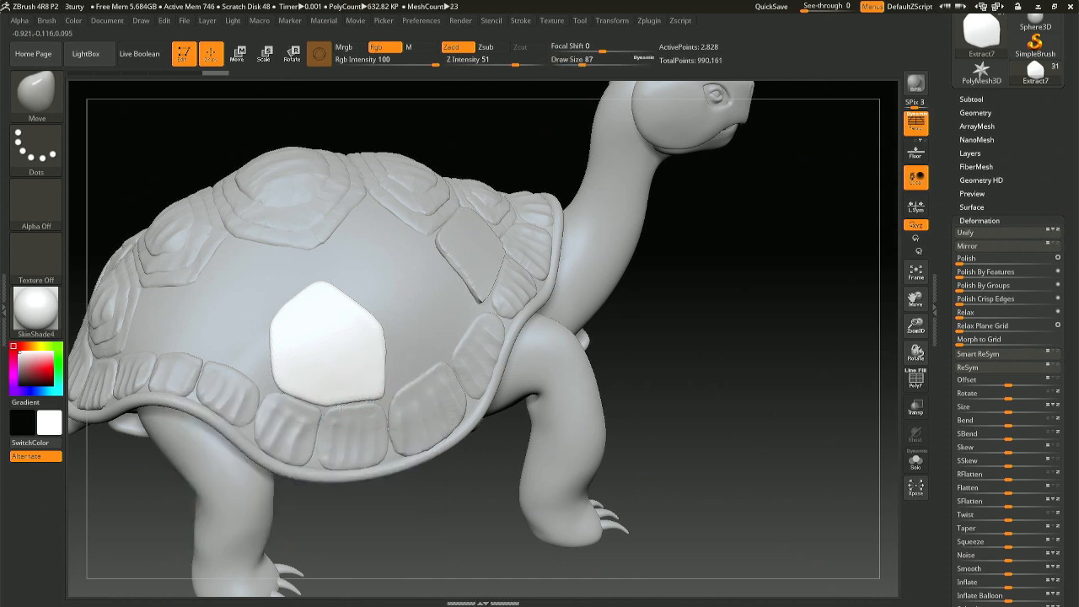
left_click_drag(356, 402, 356, 412)
key("ctrl+z")
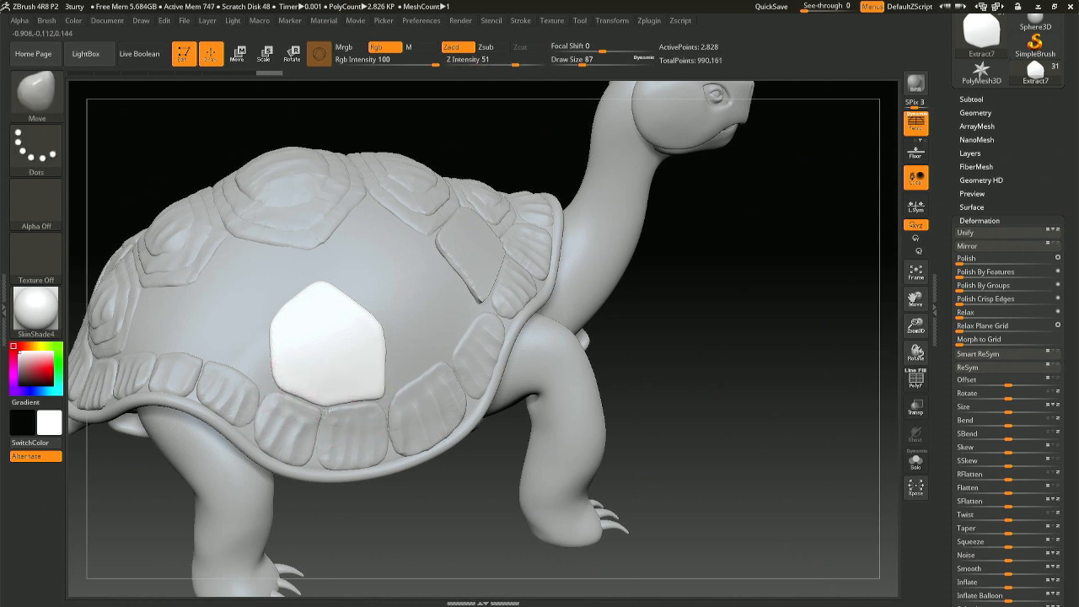
left_click_drag(301, 399, 298, 400)
Step: Adjust the side plate's rear upper corner and front lower corner with the Move brush
mouse_move(455, 366)
right_mouse_down()
mouse_move(360, 361)
mouse_move(446, 354)
mouse_move(399, 330)
right_mouse_up()
mouse_move(335, 290)
right_mouse_down()
mouse_move(334, 348)
mouse_move(325, 313)
right_mouse_up()
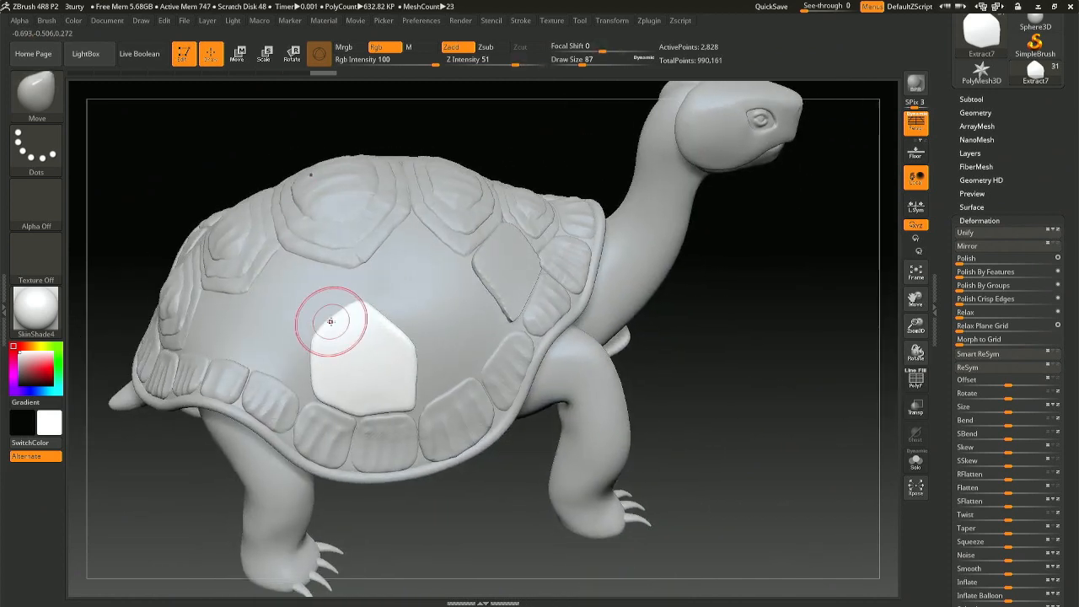
mouse_move(334, 320)
left_mouse_down()
mouse_move(356, 289)
mouse_move(361, 301)
mouse_move(330, 322)
left_mouse_up()
right_click_drag(397, 343, 409, 400)
left_click_drag(420, 419, 415, 417)
mouse_move(422, 410)
right_mouse_down()
mouse_move(375, 410)
mouse_move(385, 415)
right_mouse_up()
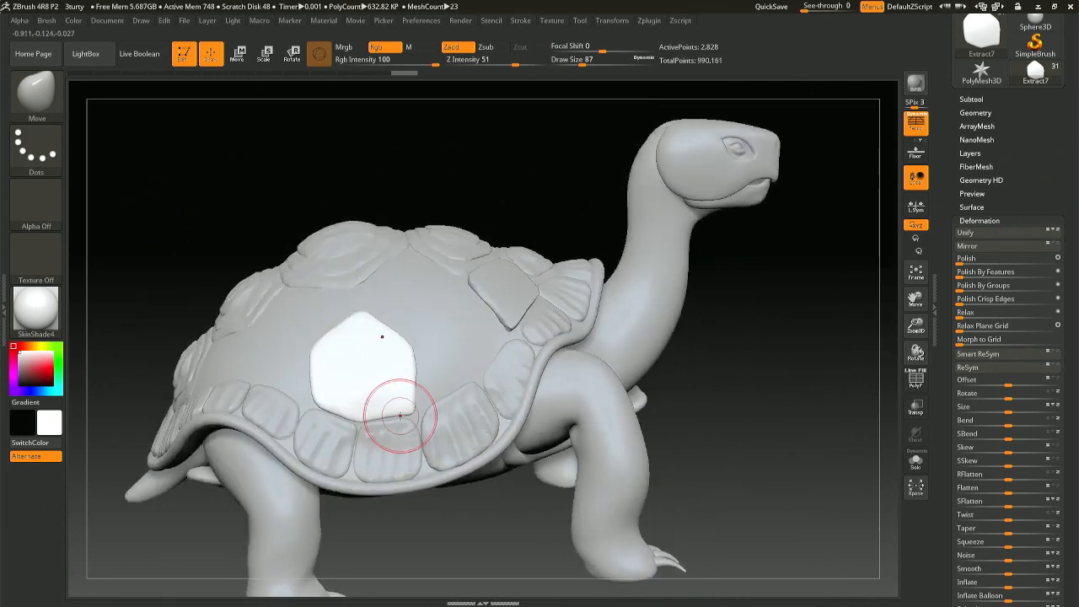
left_click_drag(413, 413, 411, 411)
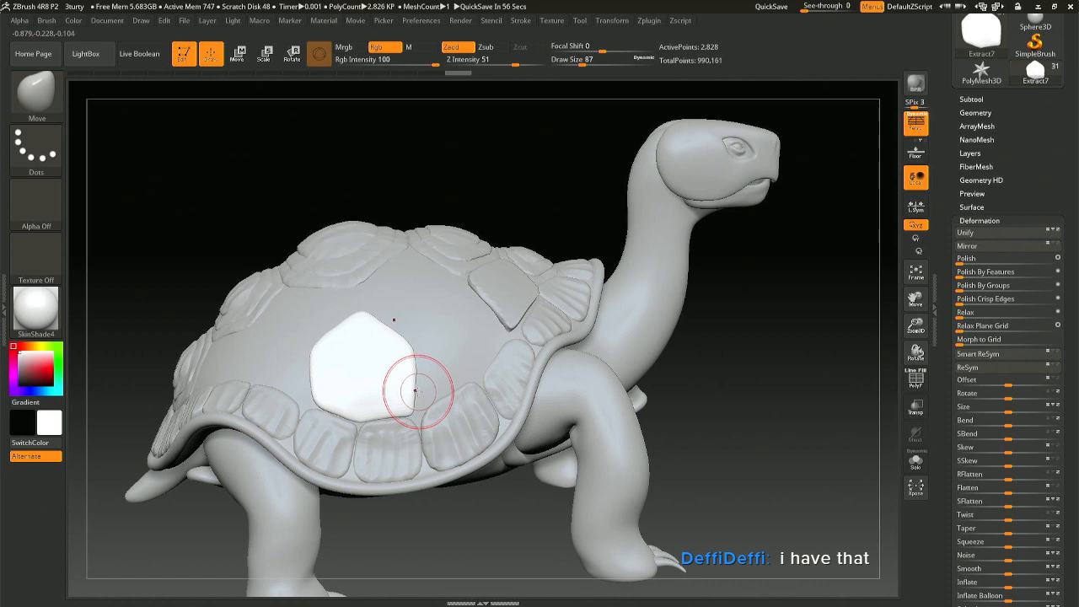
Step: Reduce the Move brush draw size to 51 and refine the side plate's rear upper corner
mouse_move(428, 374)
right_mouse_down()
mouse_move(347, 381)
mouse_move(379, 378)
mouse_move(367, 367)
right_mouse_up()
key("space")
left_click_drag(334, 330, 325, 329)
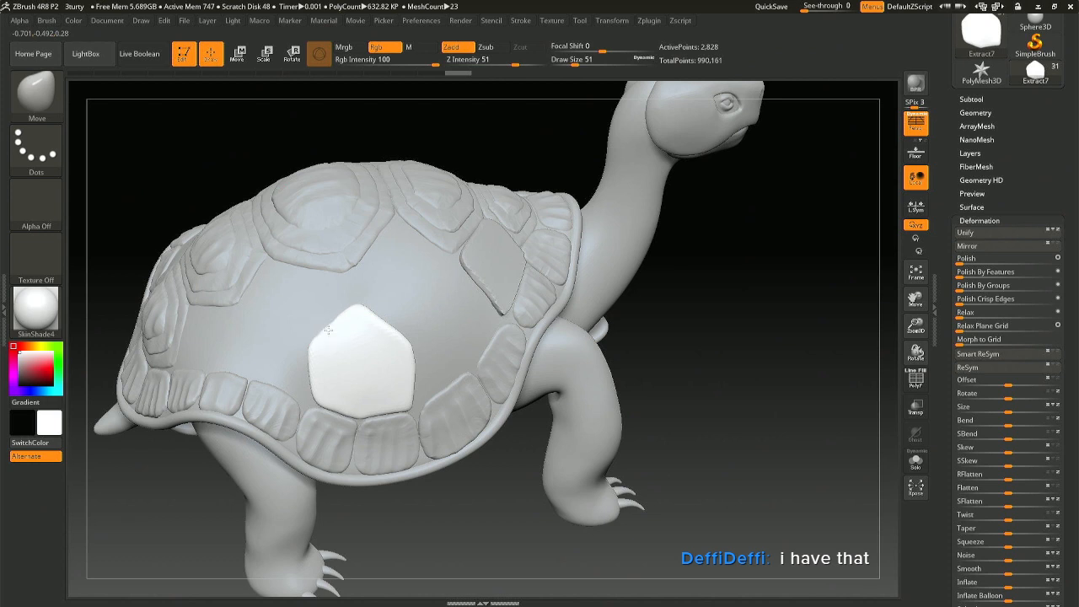
key("ctrl+z")
left_click_drag(321, 330, 332, 331)
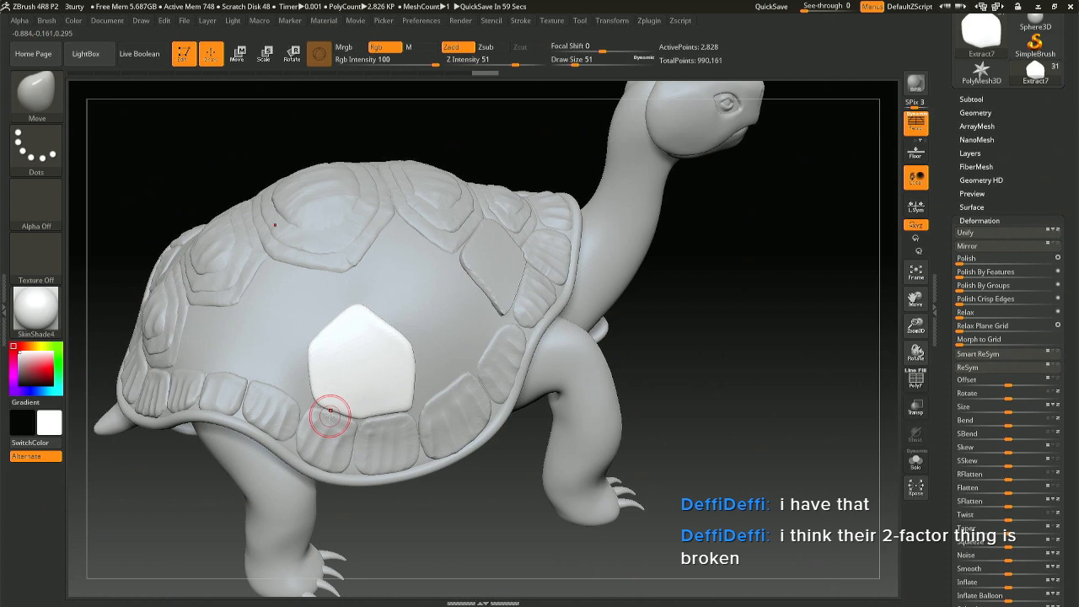
Step: Nudge the side plate's lower edge with the Move brush so it follows the rim plates
right_click_drag(331, 410, 321, 394)
left_click_drag(320, 394, 340, 419)
right_click_drag(357, 420, 358, 443, "ctrl")
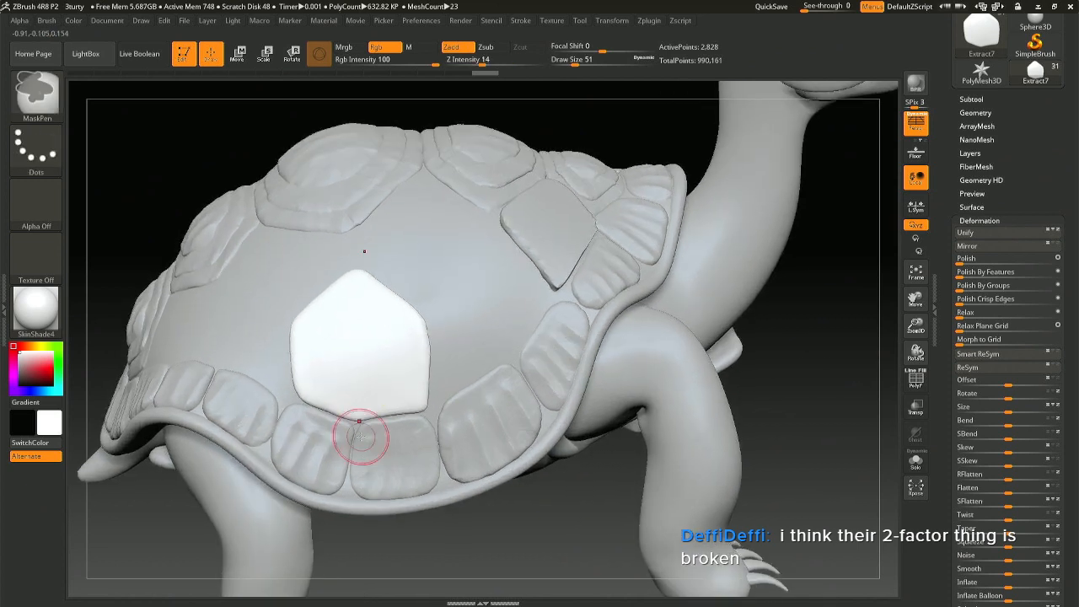
left_click_drag(355, 433, 312, 406)
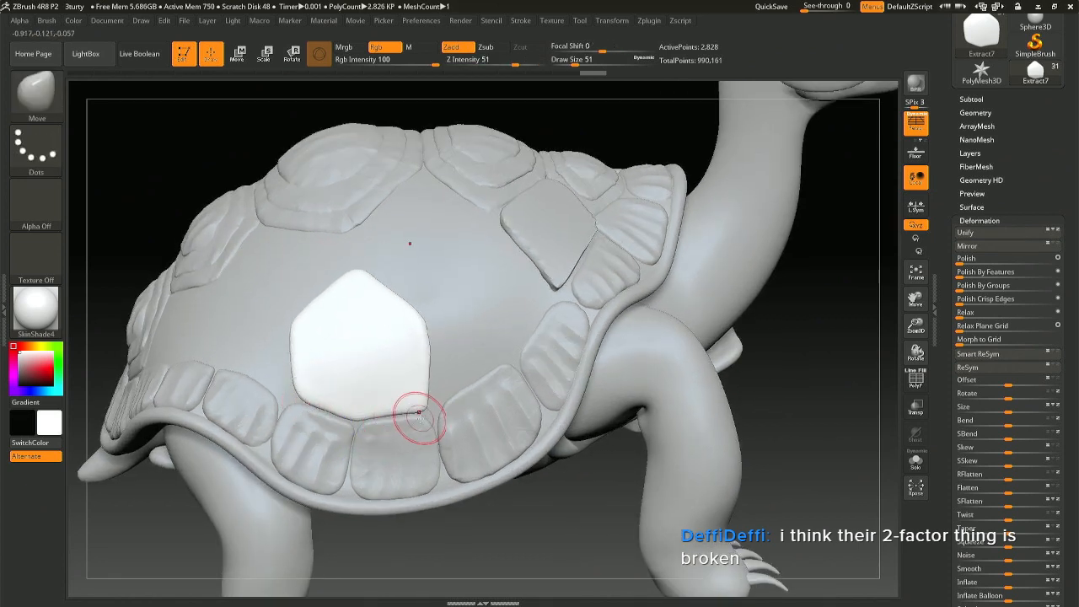
left_click_drag(424, 414, 399, 415)
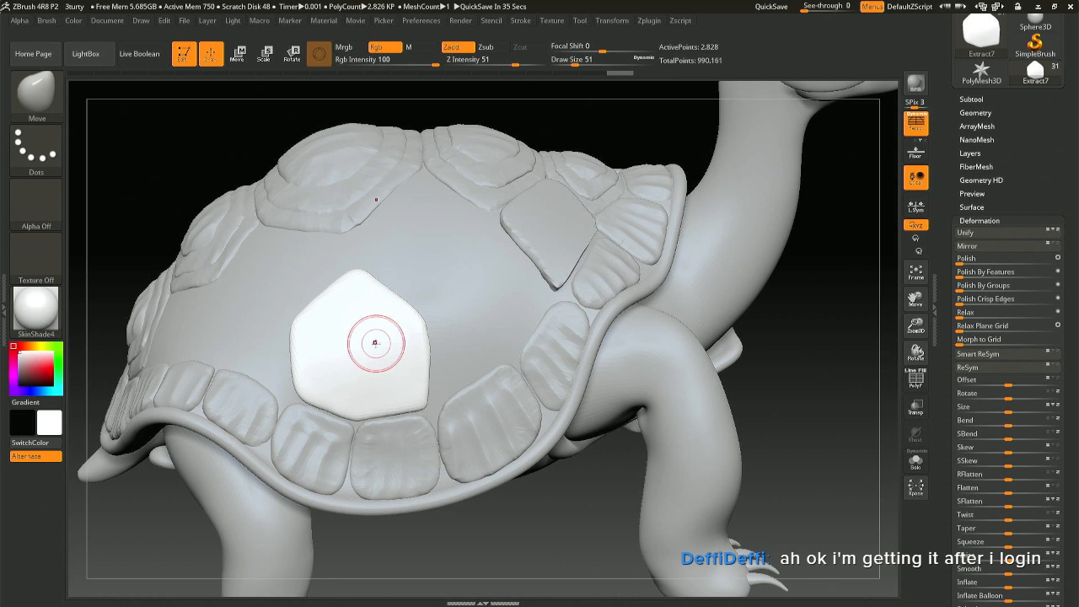
left_click_drag(435, 345, 437, 351)
key("ctrl+z")
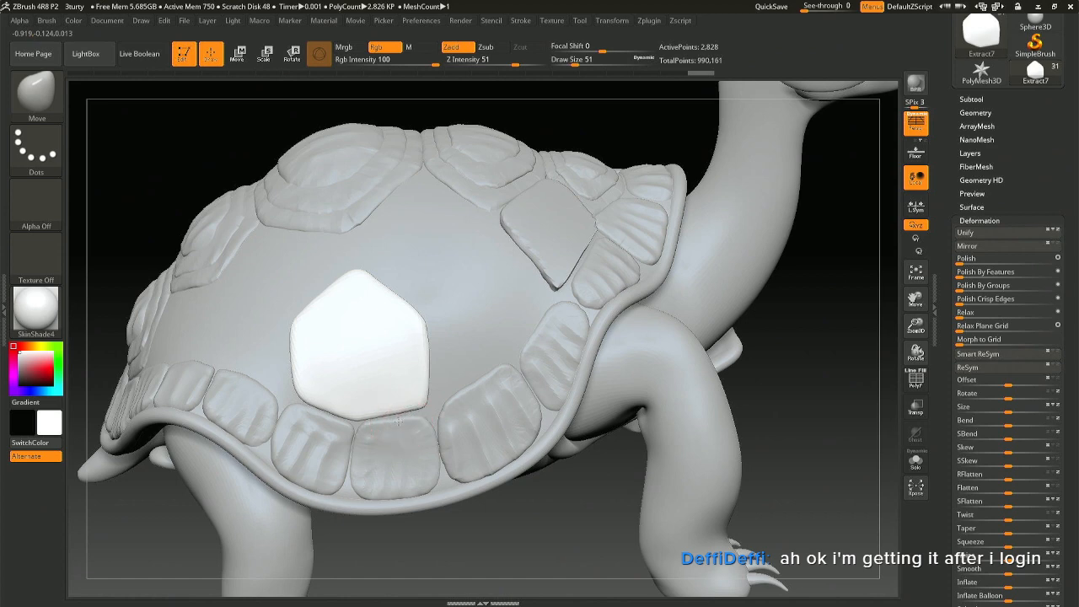
Step: Select the front side plate, set the Move brush draw size to 87 and reshape its upper front edge
right_click_drag(304, 349, 337, 337)
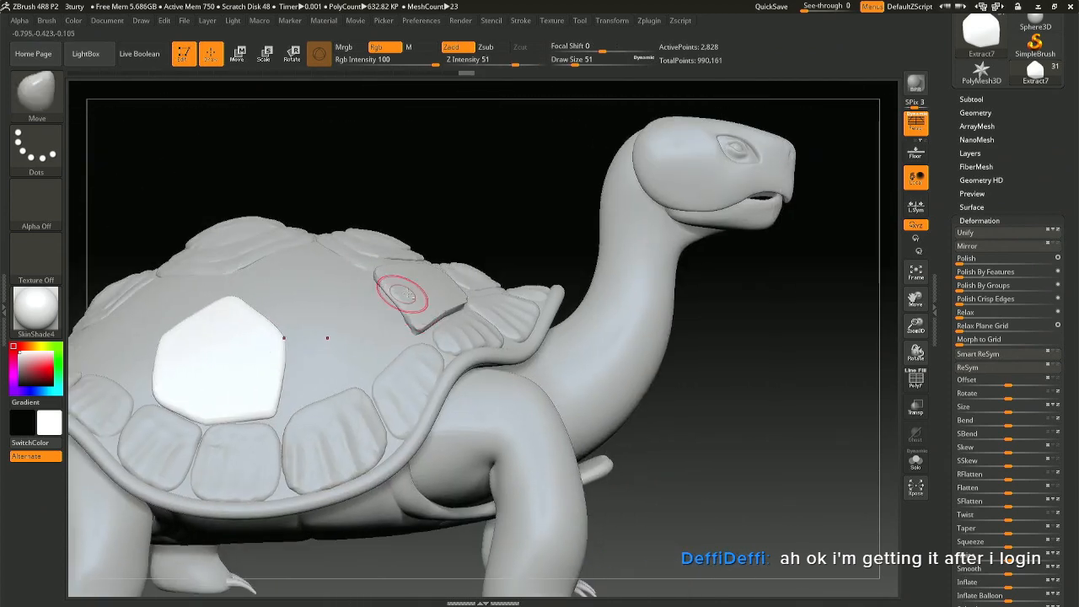
left_click(430, 289, "alt")
right_click_drag(430, 289, 736, 304)
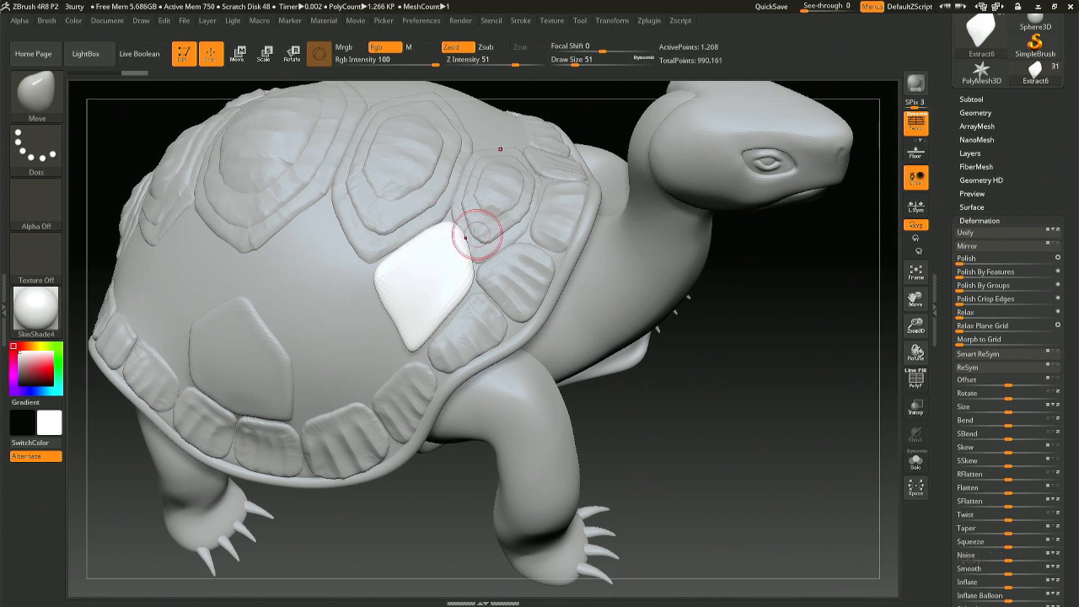
key("space")
left_click_drag(477, 235, 483, 232)
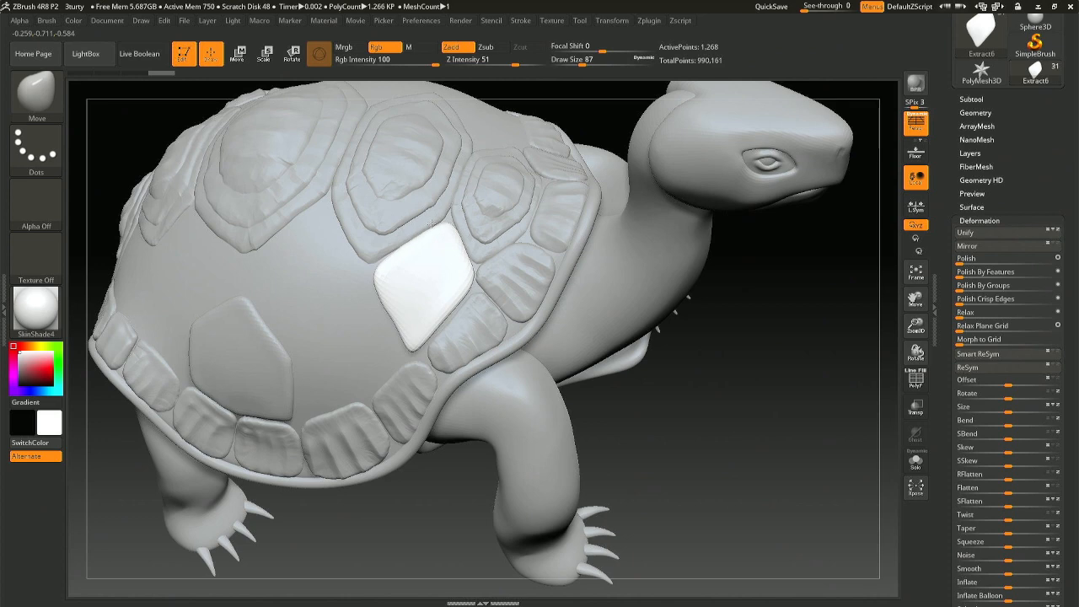
right_click_drag(466, 294, 467, 278)
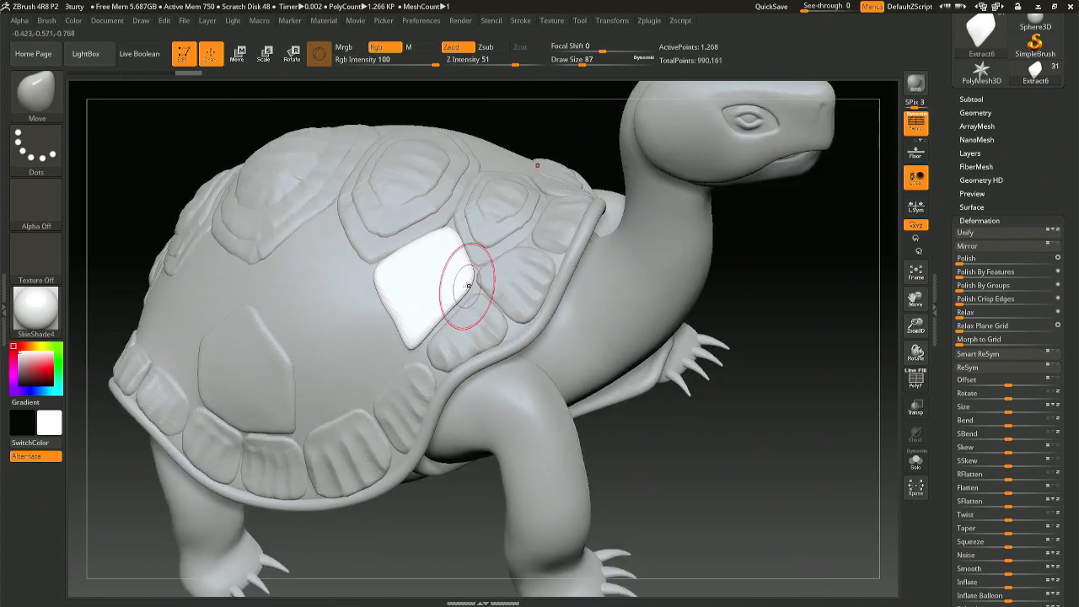
Step: Recentre the transform gizmo on the front side plate, push it slightly into the shell and return to the Move brush
key("r")
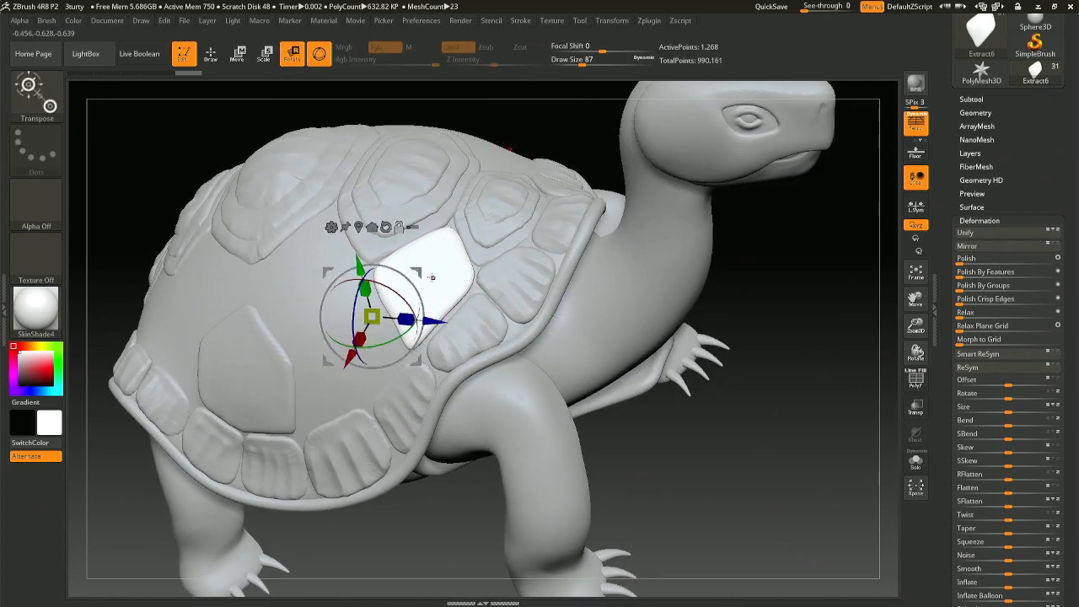
left_click(433, 277, "alt")
right_click_drag(433, 278, 479, 253)
left_click_drag(479, 254, 475, 256)
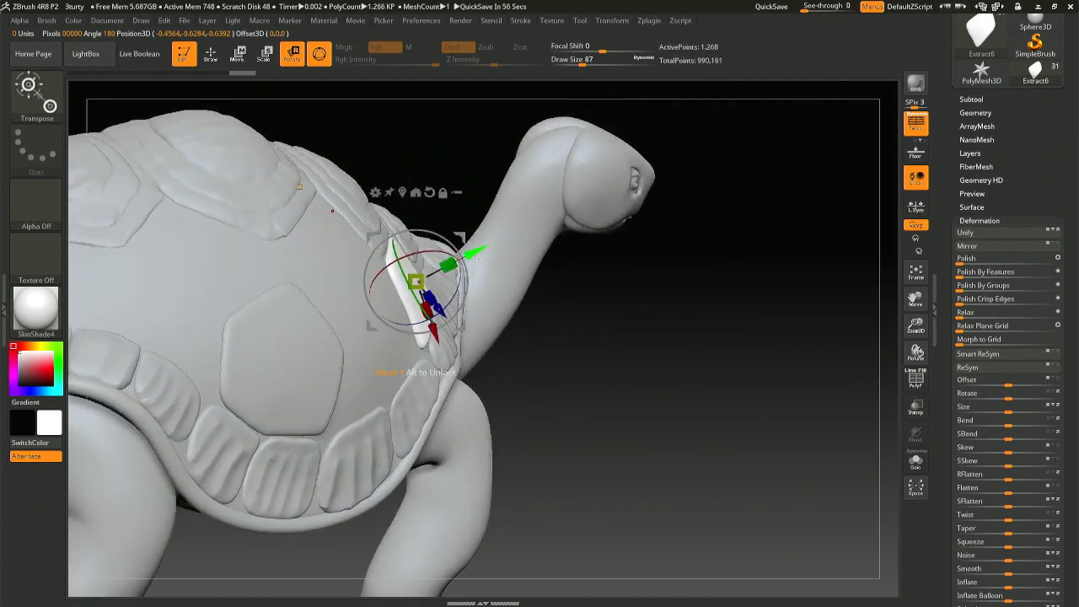
right_click_drag(474, 258, 416, 334)
left_click(210, 54)
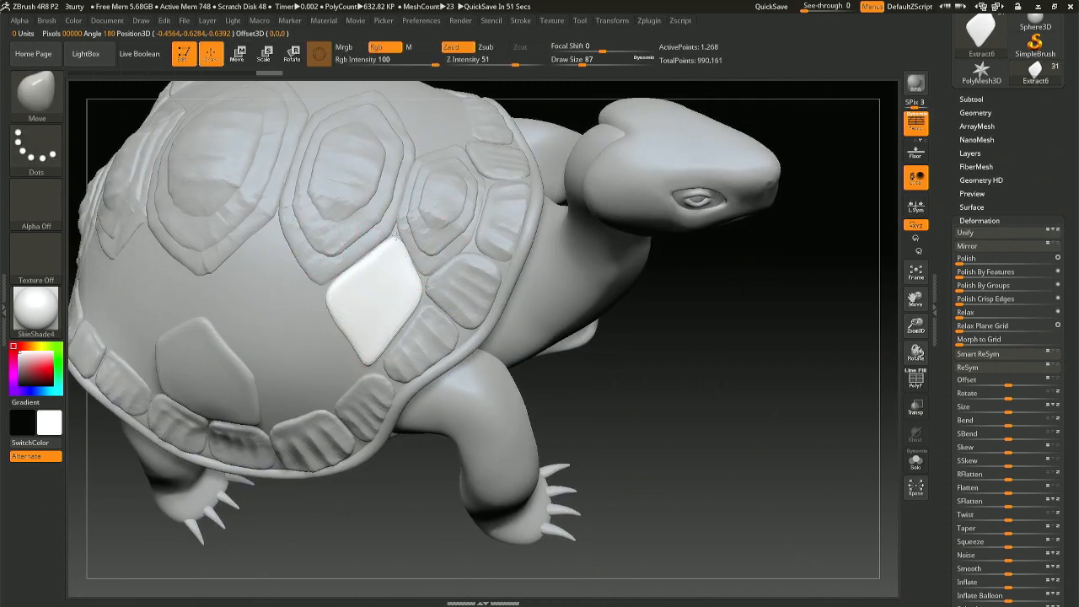
Step: Set the Move brush draw size to 128 and then 59 while refining the front side plate's edges
right_click_drag(385, 289, 392, 328)
key("space")
left_click_drag(402, 320, 410, 321)
right_click_drag(357, 349, 349, 345)
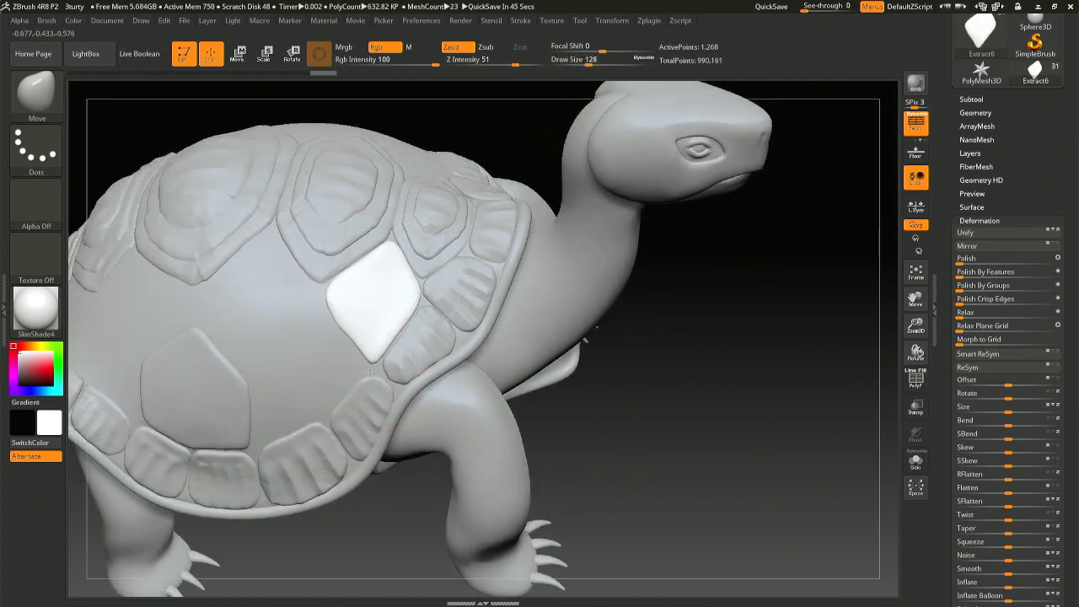
key("space")
left_click_drag(337, 319, 325, 327)
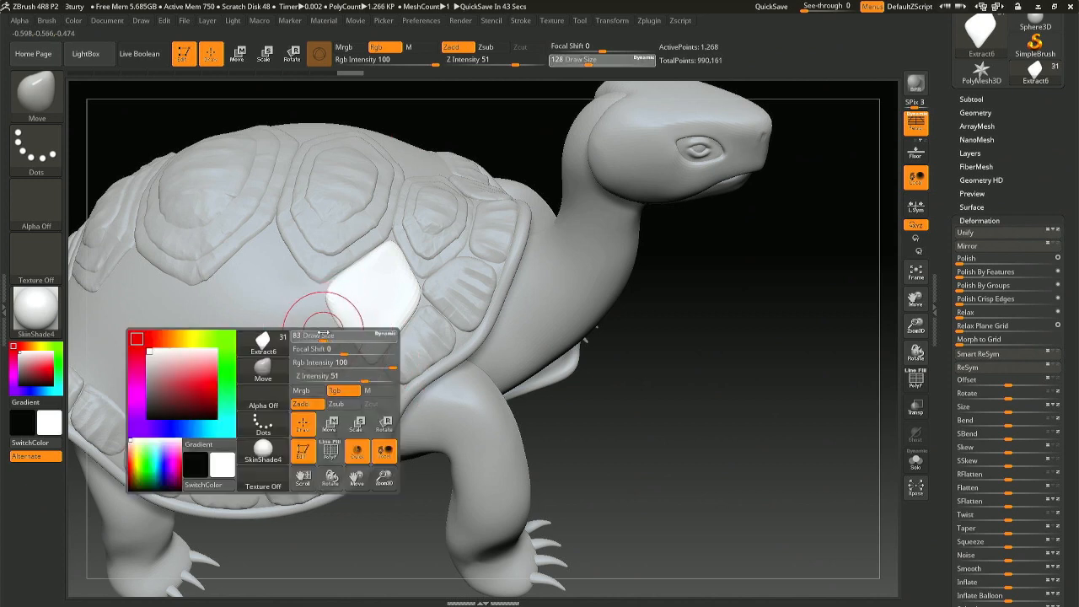
key("space")
left_click_drag(328, 327, 322, 328)
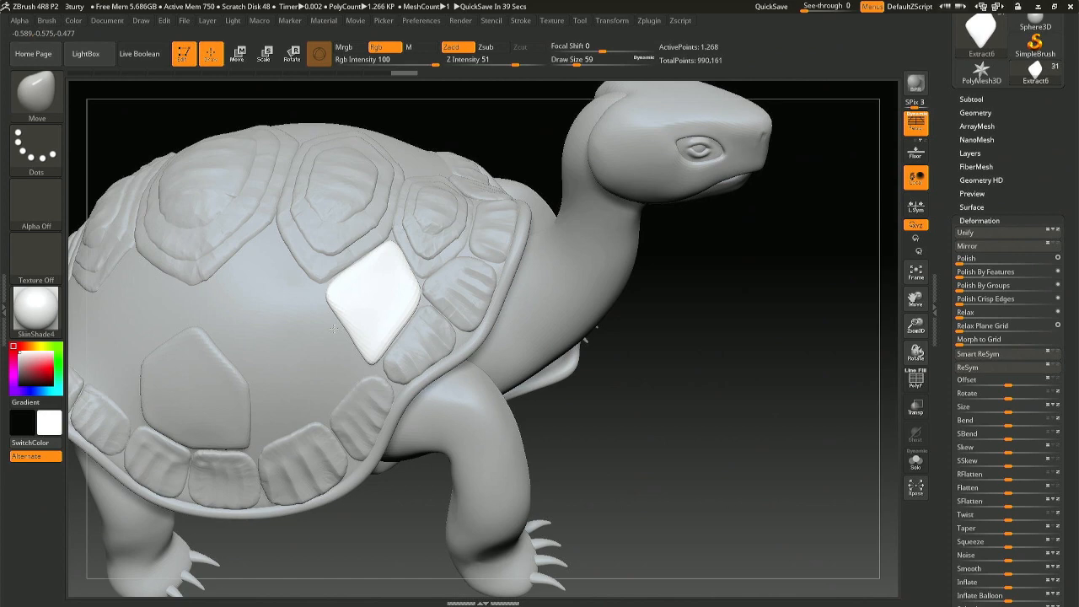
Step: Remesh the front side plate with ZRemesher at a target polygon count of 2
mouse_move(368, 270)
right_mouse_down()
mouse_move(414, 315)
mouse_move(381, 289)
mouse_move(391, 306)
mouse_move(413, 313)
mouse_move(381, 317)
mouse_move(362, 392)
right_mouse_up()
key("ctrl")
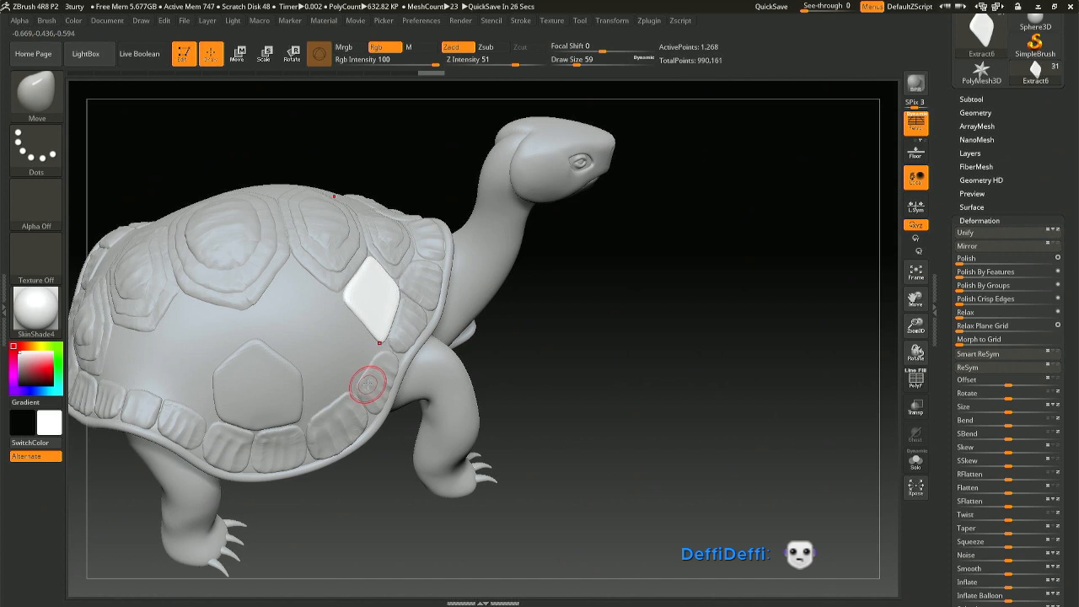
left_click(971, 99)
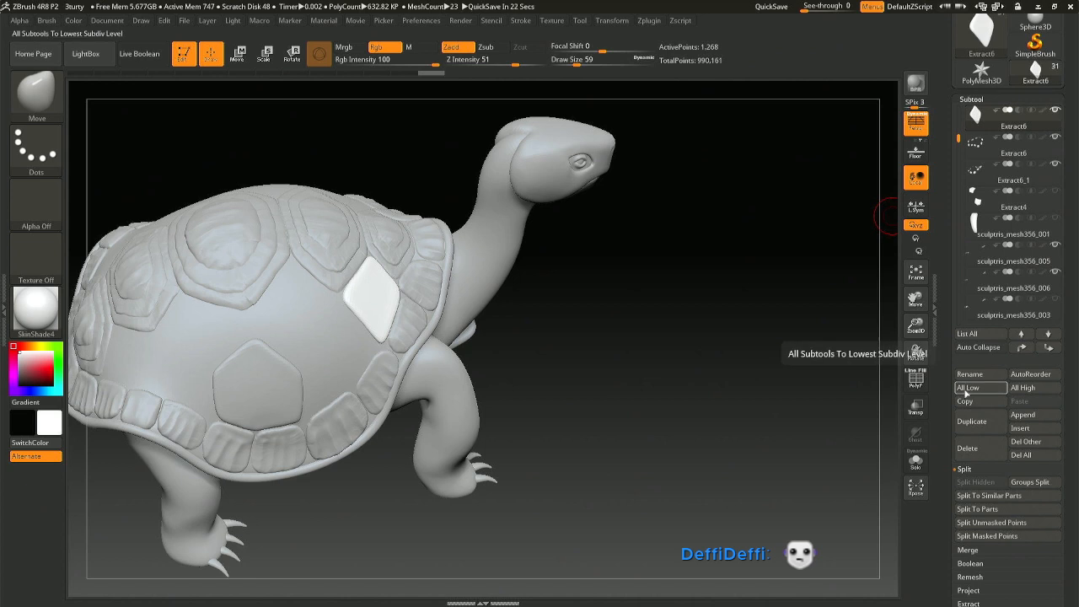
left_click(963, 470)
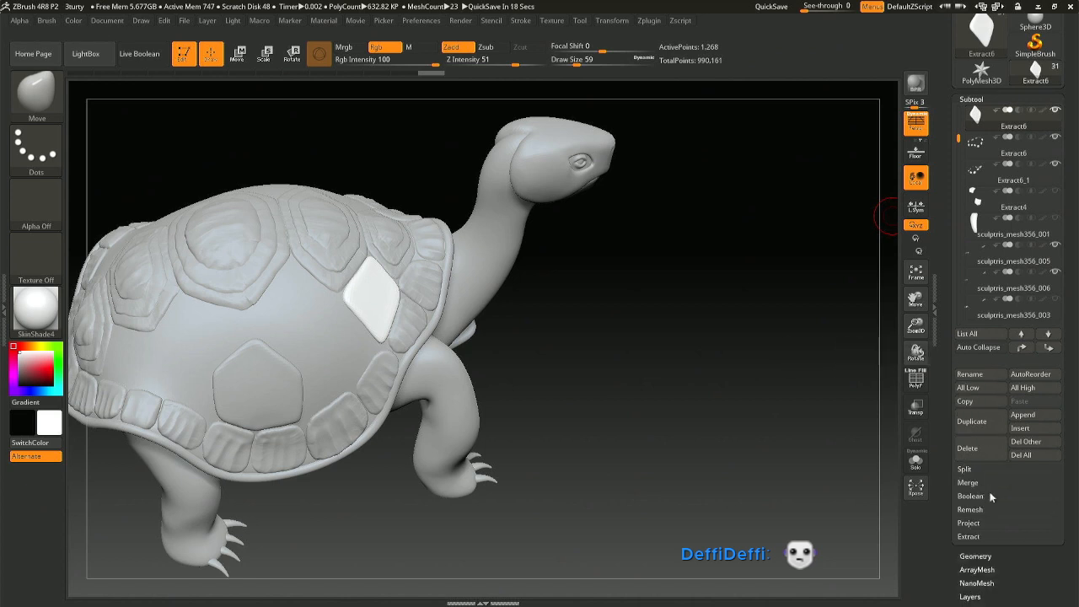
left_click(975, 556)
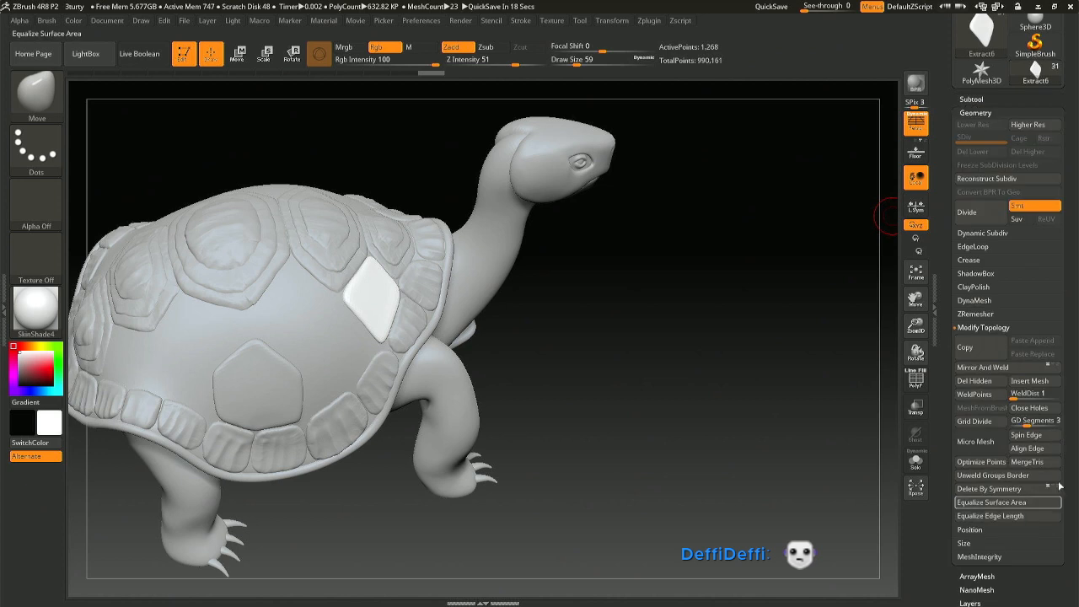
left_click(997, 311)
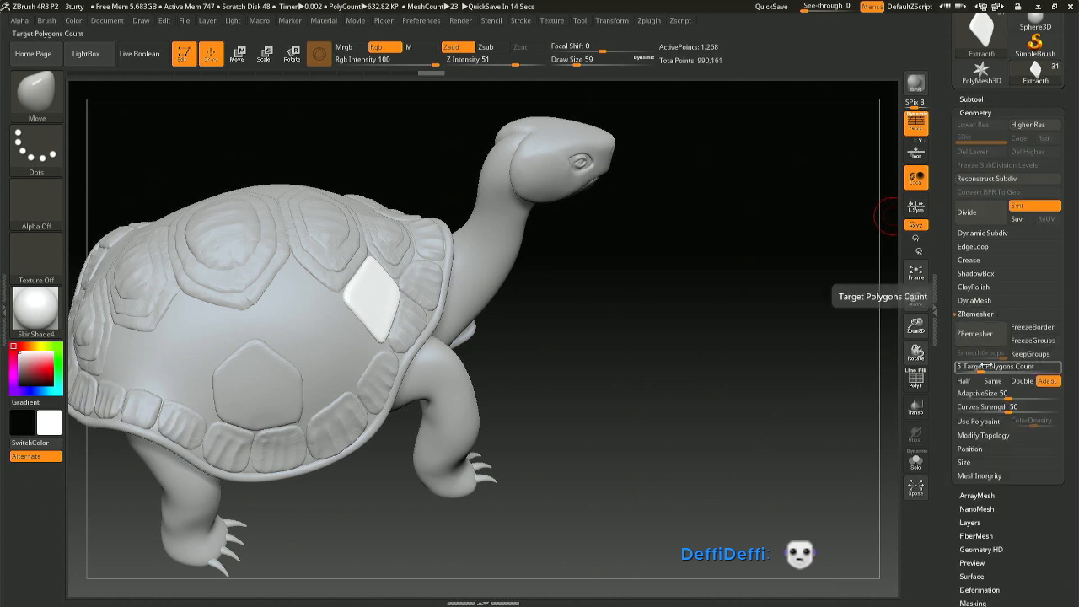
left_click(978, 368)
key("Return")
left_click(974, 333)
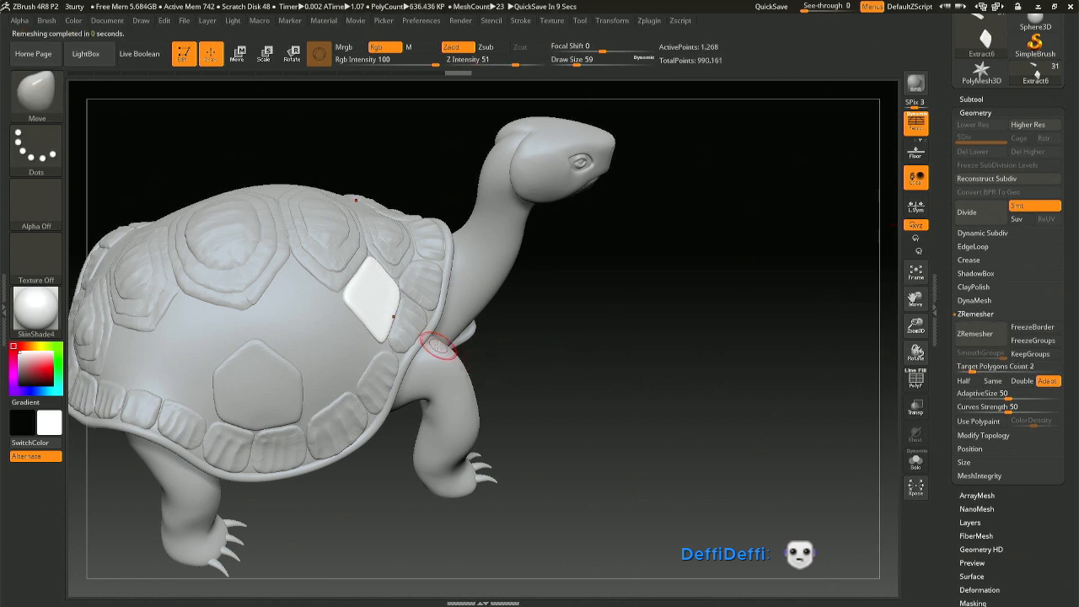
left_click(974, 333)
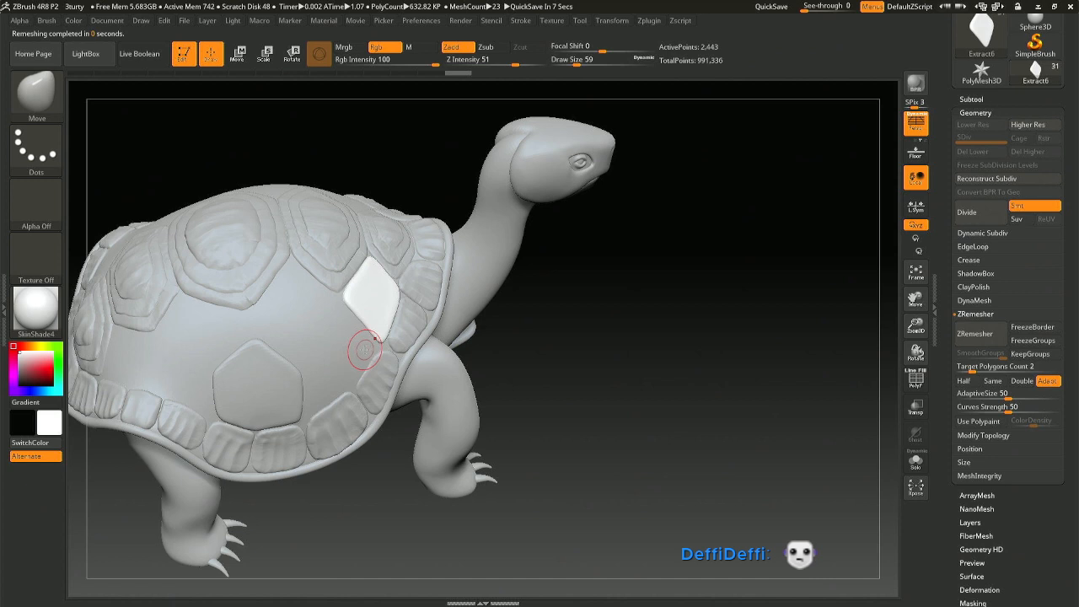
Step: Select the pentagonal side plate and remesh it with ZRemesher at a target polygon count of 5
left_click(266, 389, "alt")
left_click_drag(990, 366, 999, 366)
left_click(974, 333)
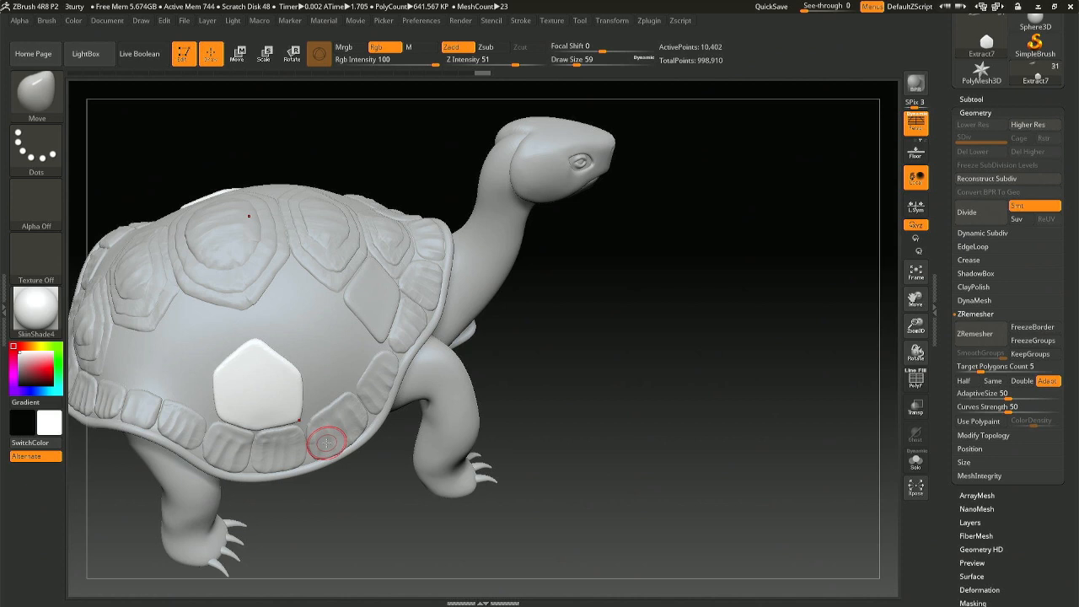
Step: Select the shell base and examine how the side plates and rim plates sit on it from the side and above
right_click_drag(210, 349, 272, 371)
right_click_drag(259, 426, 357, 294, "alt")
mouse_move(472, 313)
right_mouse_down()
mouse_move(477, 286)
mouse_move(459, 257)
right_mouse_up()
left_click(441, 284, "alt")
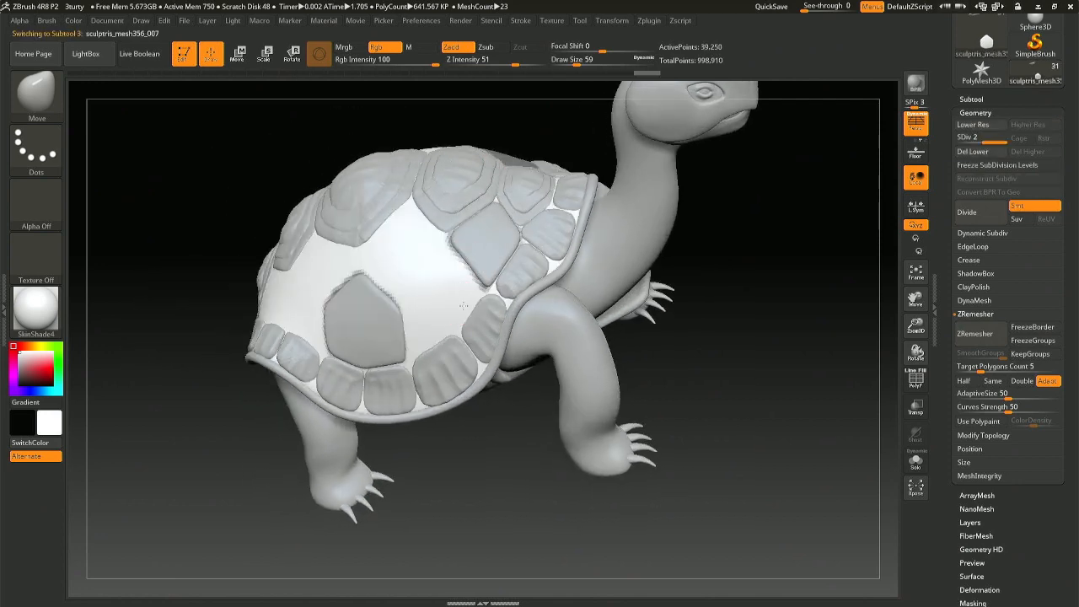
right_click_drag(481, 326, 517, 354)
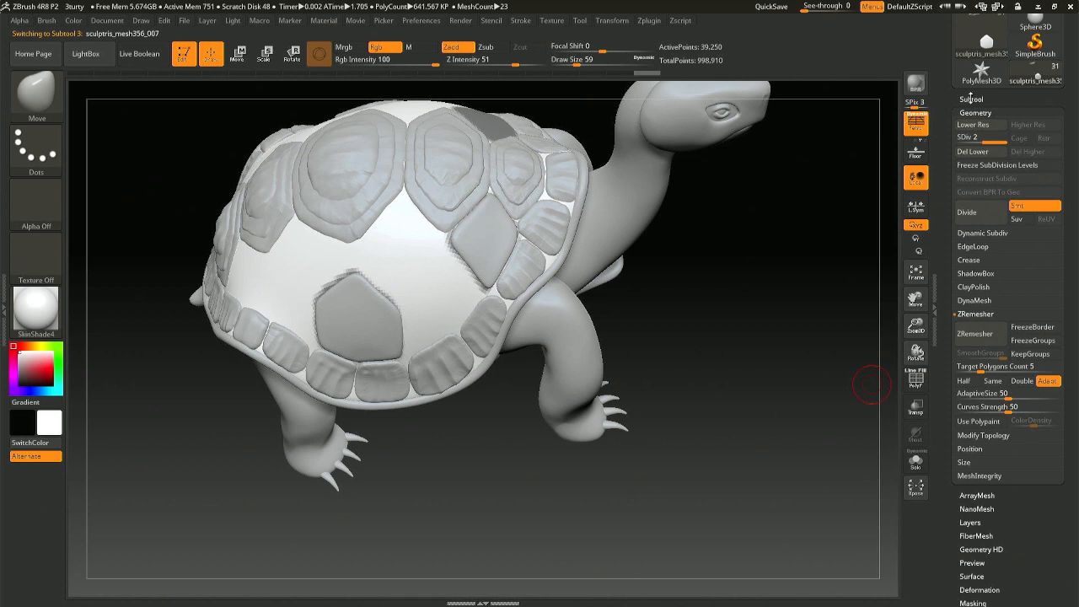
left_click(971, 98)
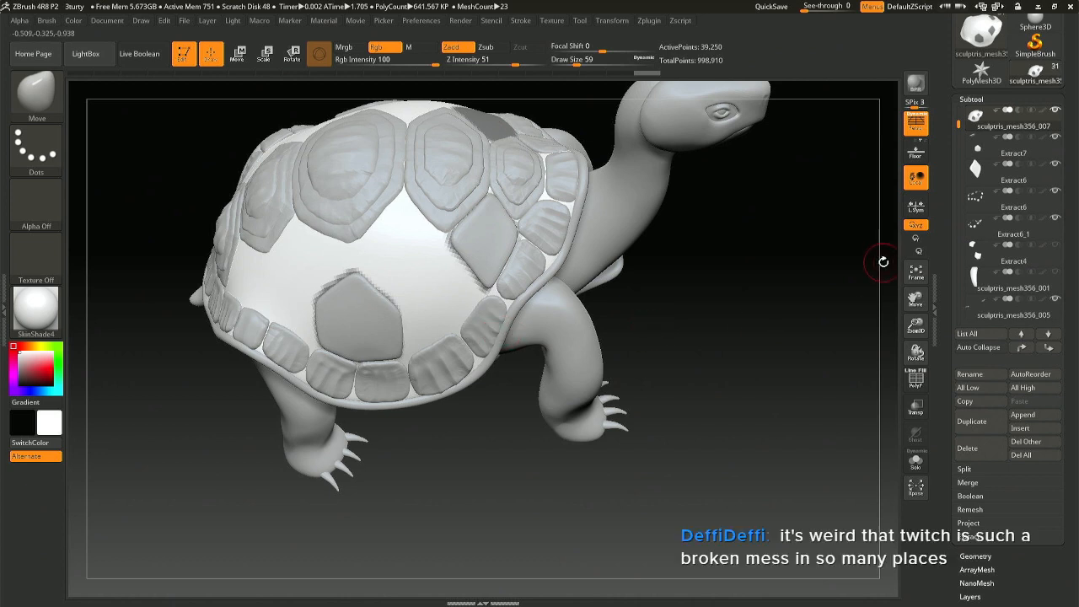
mouse_move(592, 373)
right_mouse_down()
mouse_move(581, 319)
mouse_move(506, 304)
right_mouse_up()
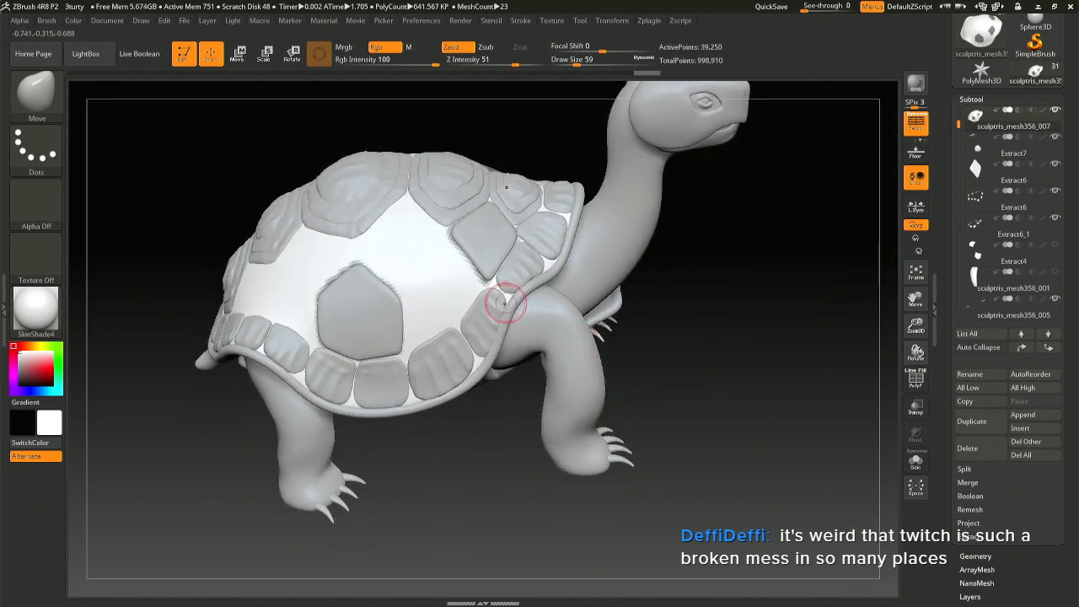
right_click_drag(534, 193, 527, 223)
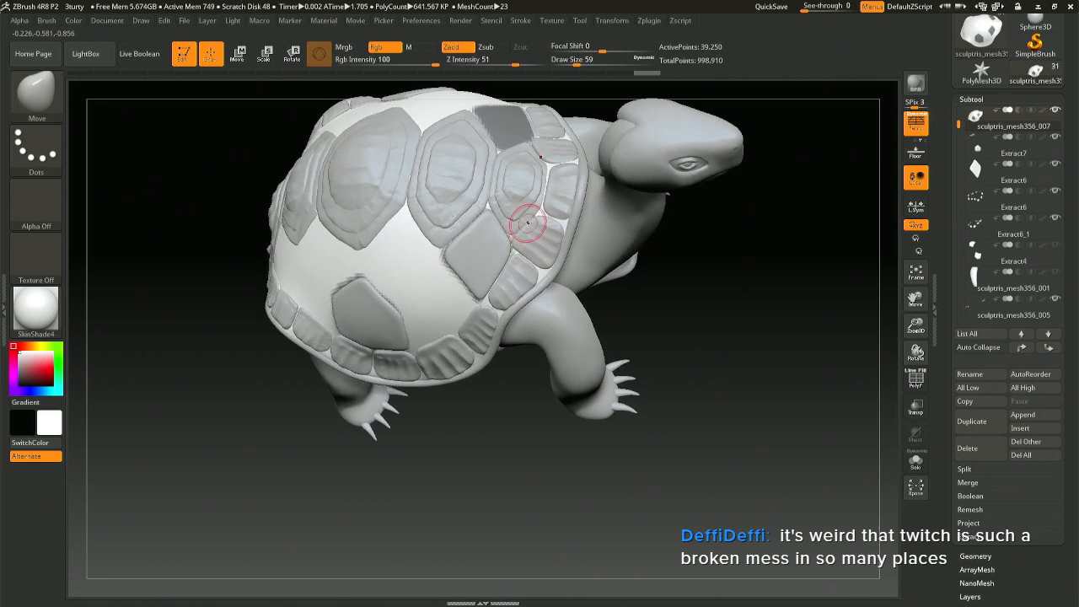
Step: Select the rim plates and nudge the inner corner of the rim plate beside the front side plate with the Move brush
left_click(528, 222, "alt")
right_click_drag(537, 219, 524, 237, "ctrl")
left_click_drag(509, 227, 509, 230)
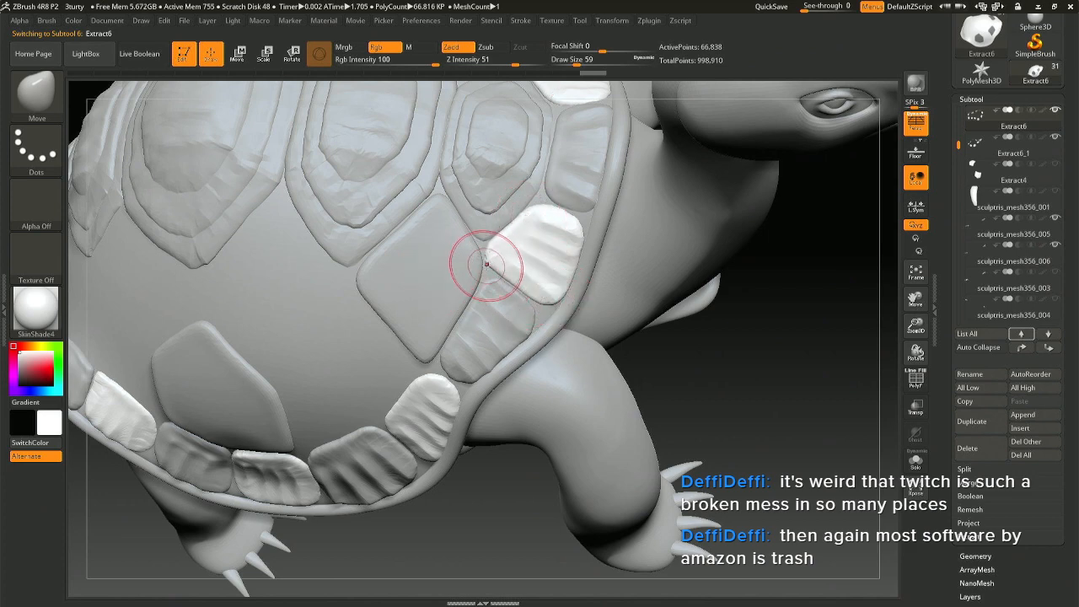
right_click_drag(518, 325, 548, 267)
mouse_move(473, 293)
right_mouse_down("ctrl")
mouse_move(428, 281)
mouse_move(566, 267)
right_mouse_up("ctrl")
Step: Delete the shell base subtool and restore it below sculptris_mesh355 with its earlier scute mask
left_click(525, 280, "alt")
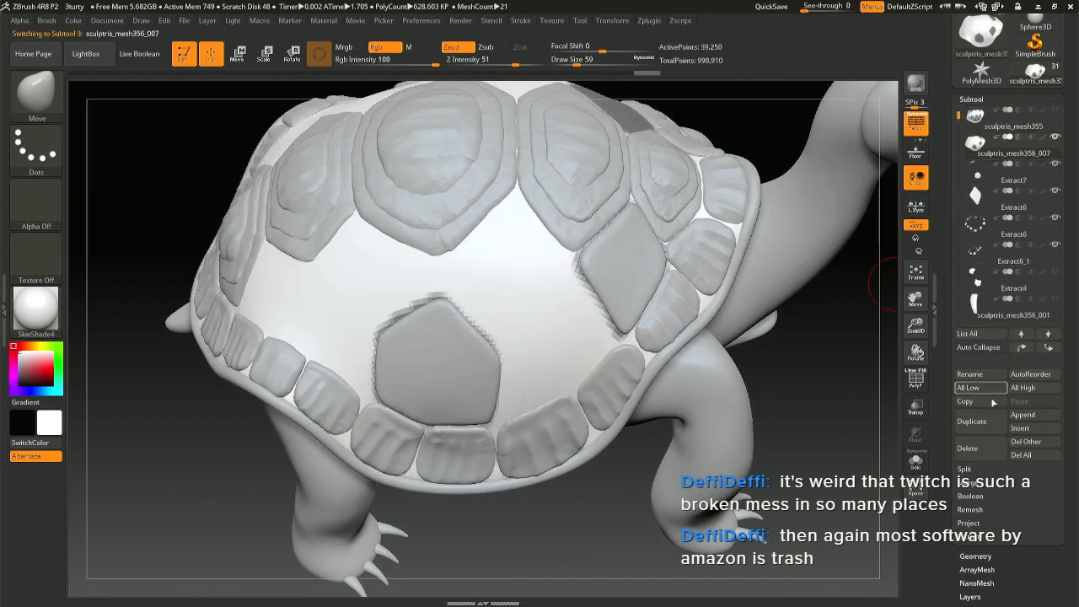
left_click(984, 452)
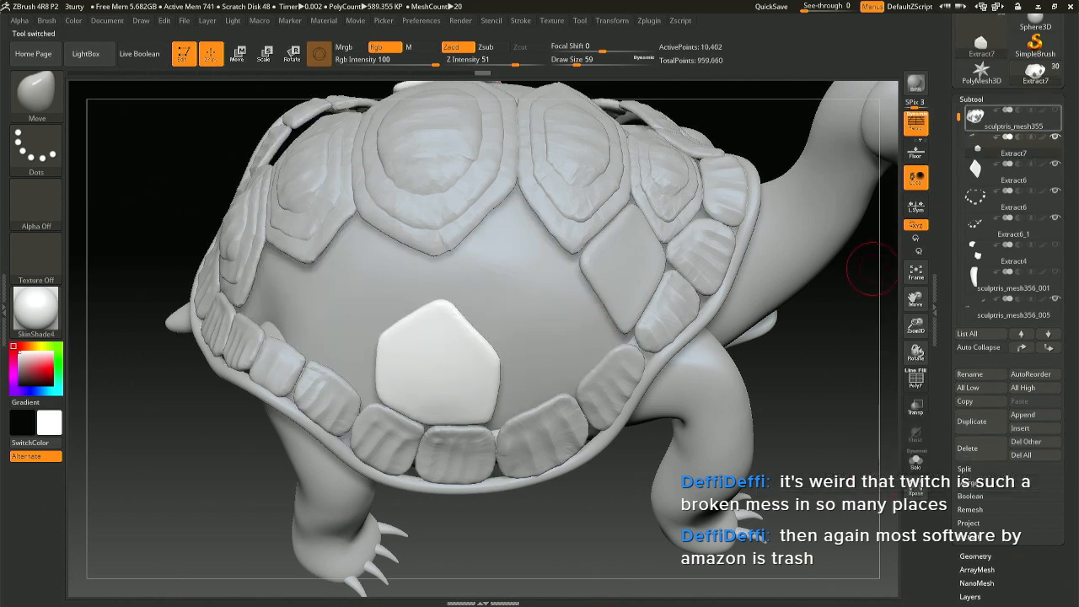
left_click(1011, 119)
key("ctrl+shift+d")
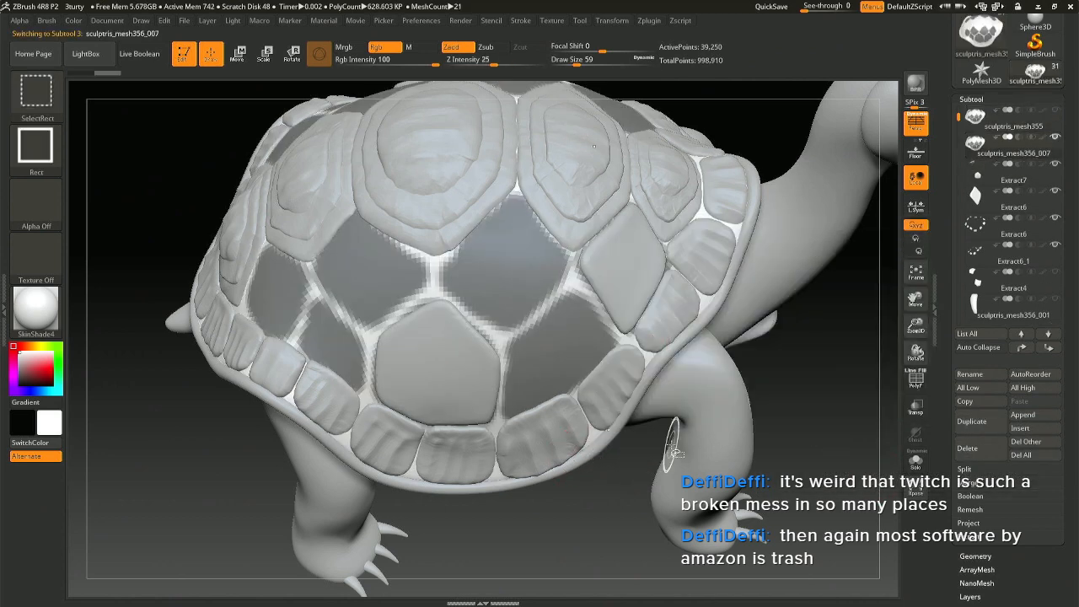
Step: Erase the shell's mask patch directly behind the pentagonal side plate with the mask brush
right_click_drag(470, 465, 462, 450, "ctrl")
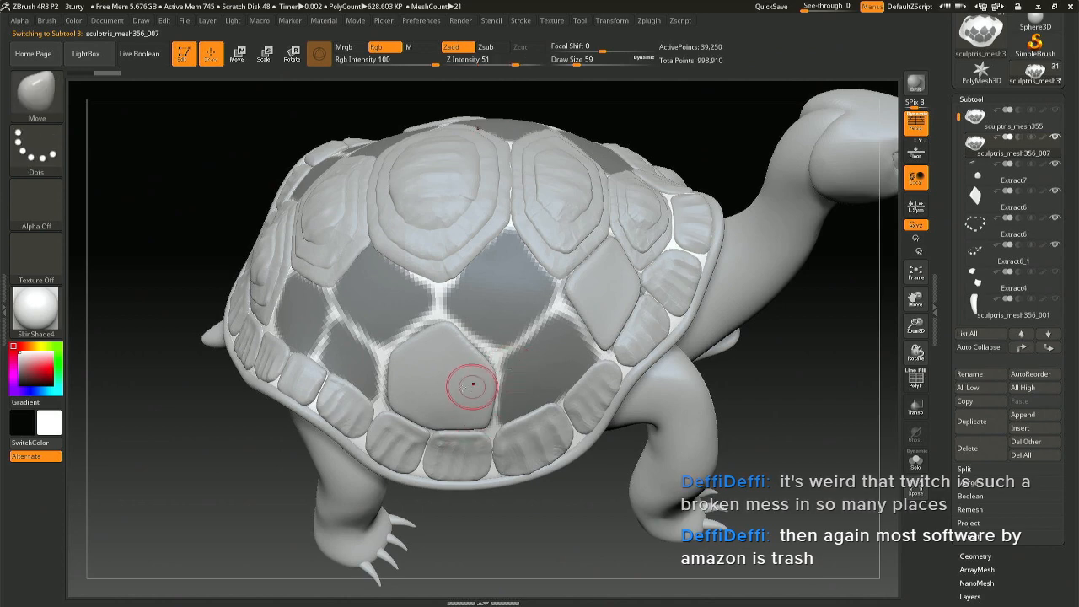
mouse_move(459, 383)
right_mouse_down()
mouse_move(369, 369)
mouse_move(385, 380)
right_mouse_up()
key("ctrl")
mouse_move(398, 403)
left_mouse_down("ctrl+alt")
mouse_move(404, 368)
mouse_move(390, 401)
mouse_move(425, 409)
left_mouse_up("ctrl+alt")
key("space")
key("ctrl+z")
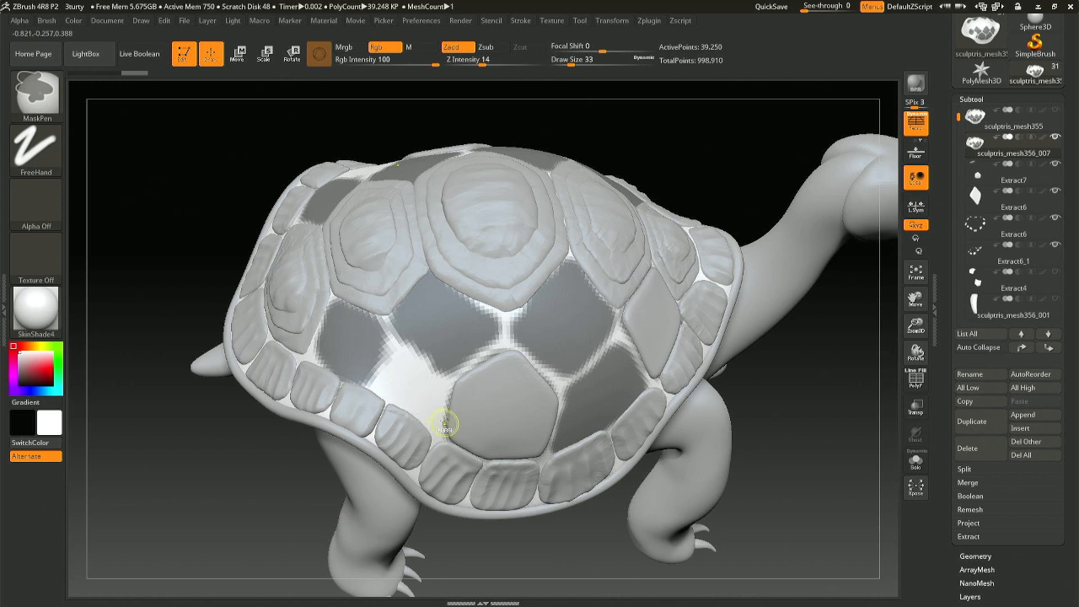
Step: Try to erase the mask patch ahead of the pentagonal side plate with the brush draw size at 62
key("b")
key("m")
key("v")
key("space")
mouse_move(437, 367)
left_mouse_down()
mouse_move(456, 427)
mouse_move(493, 350)
mouse_move(518, 339)
mouse_move(548, 383)
mouse_move(551, 443)
mouse_move(567, 446)
mouse_move(570, 397)
left_mouse_up()
right_click_drag(575, 393, 536, 391)
mouse_move(590, 385)
left_mouse_down("ctrl+alt")
mouse_move(607, 409)
mouse_move(595, 374)
left_mouse_up("ctrl+alt")
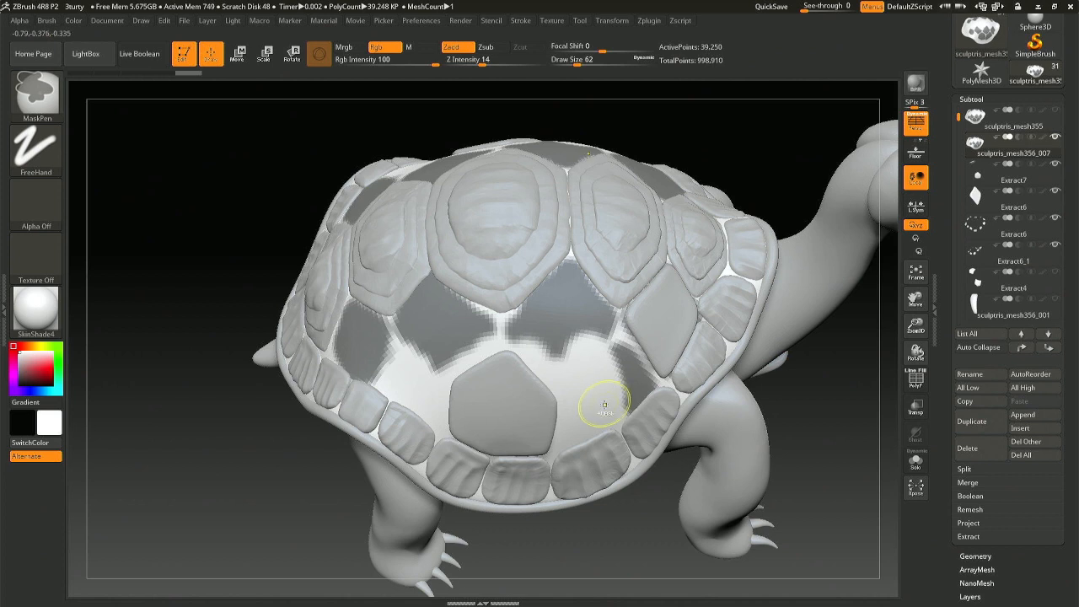
Step: Undo the last mask erasures ahead of the pentagonal side plate
key("ctrl+z")
key("ctrl+z")
key("ctrl+z")
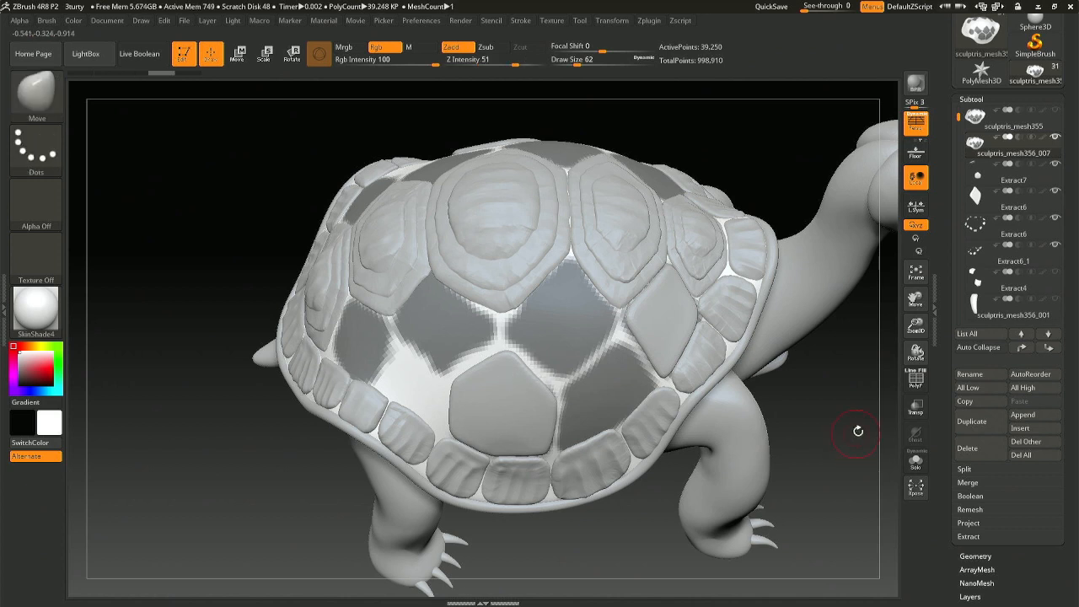
Step: Isolate the shell base, clear the mask under the pentagonal side plate and touch up the lower front patch's rear edge at draw size 22
left_click(916, 459)
mouse_move(526, 389)
left_mouse_down("ctrl+alt")
mouse_move(524, 435)
mouse_move(527, 422)
mouse_move(482, 443)
left_mouse_up("ctrl+alt")
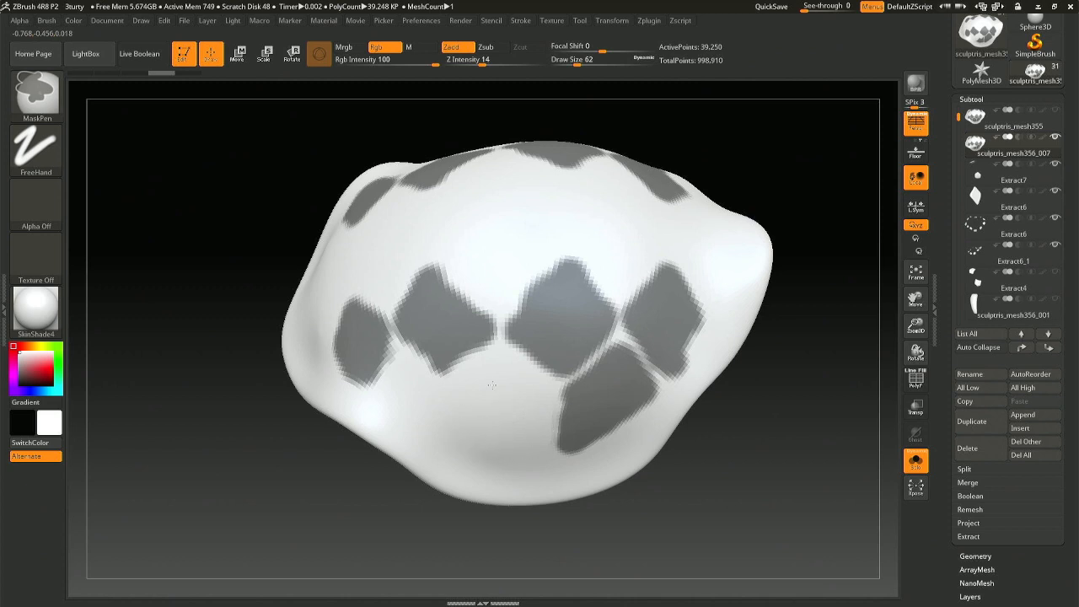
right_click(575, 400)
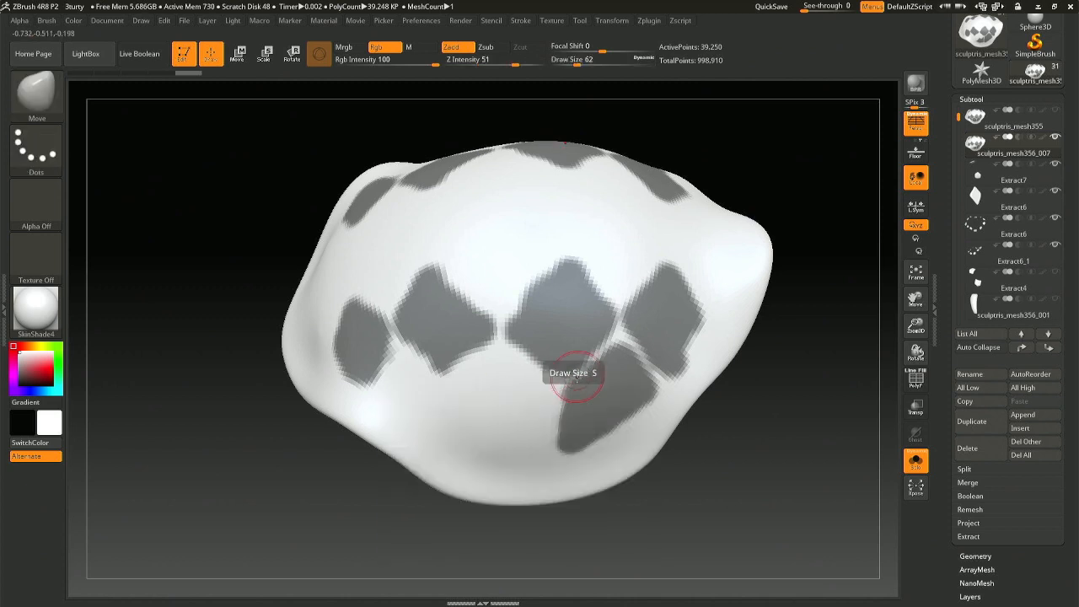
right_click(566, 406)
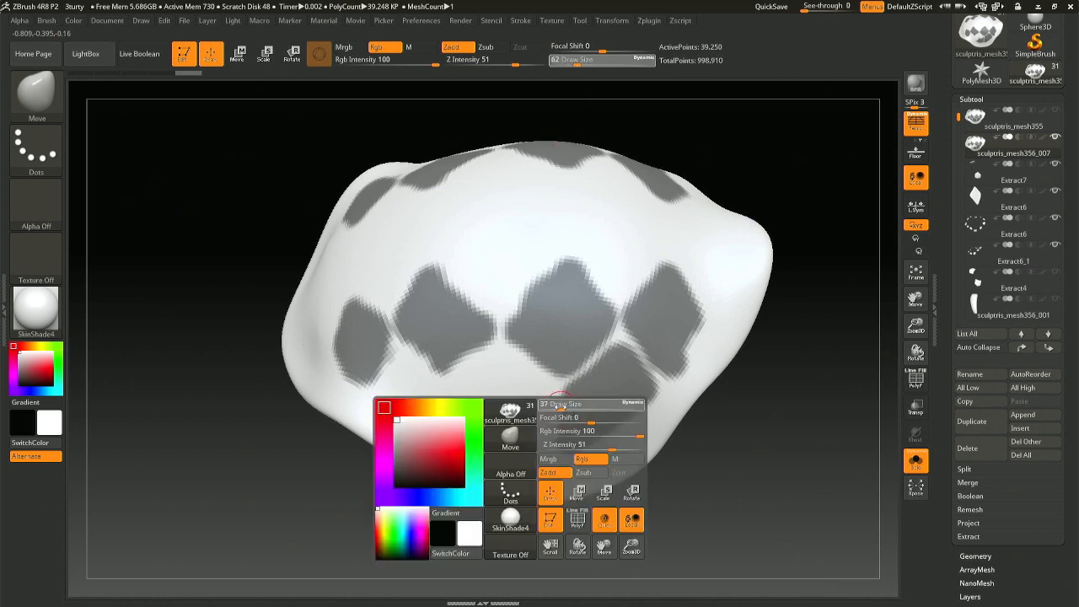
left_click_drag(556, 408, 558, 408)
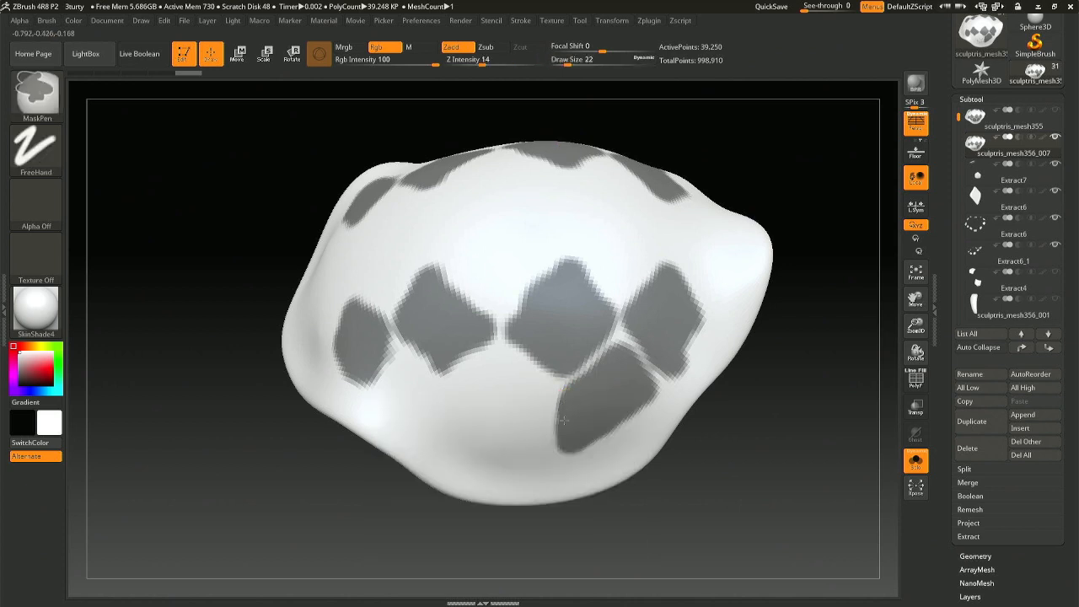
Step: Set the draw size to 49 and erase the upper mask patch next to the rearmost one on the shell's side
right_click_drag(493, 372, 483, 369)
left_click_drag(480, 371, 488, 371)
right_click_drag(466, 366, 444, 364)
mouse_move(443, 363)
left_mouse_down("ctrl+alt")
mouse_move(403, 305)
mouse_move(423, 287)
mouse_move(431, 344)
left_mouse_up("ctrl+alt")
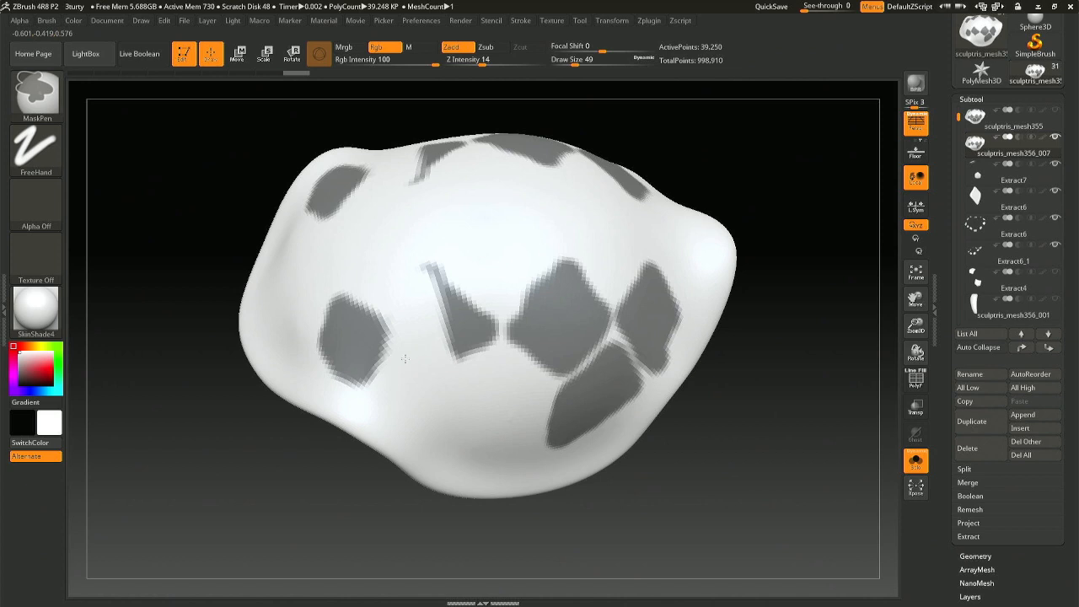
mouse_move(455, 358)
left_mouse_down("ctrl+alt")
mouse_move(477, 324)
mouse_move(440, 270)
mouse_move(468, 259)
left_mouse_up("ctrl+alt")
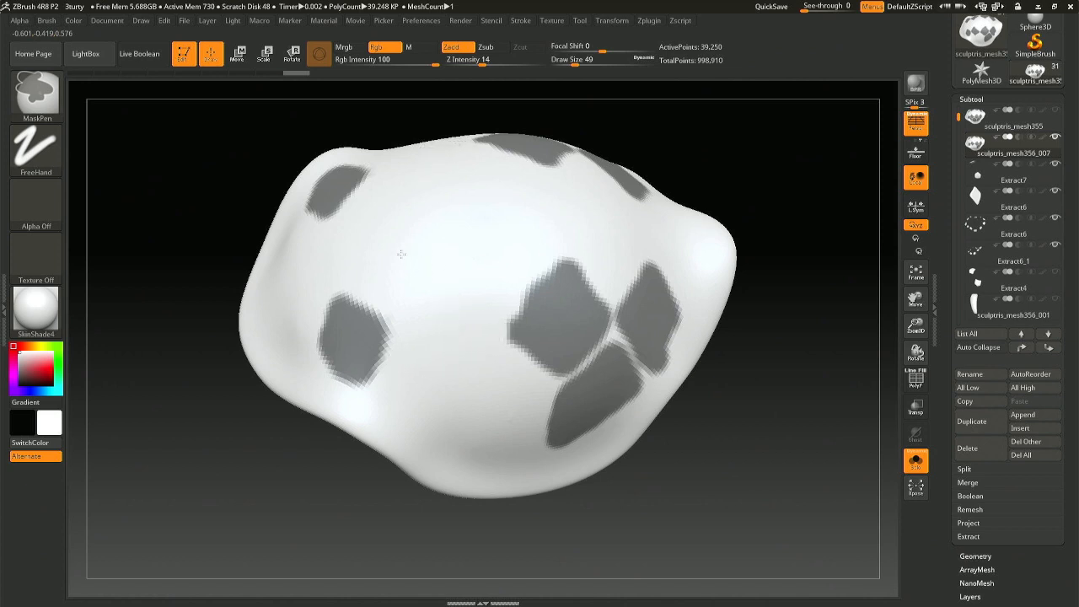
Step: Erase the middle upper mask patch and the front diamond-shaped patch on the shell's side
mouse_move(580, 306)
right_mouse_down()
mouse_move(609, 284)
mouse_move(543, 311)
right_mouse_up()
mouse_move(506, 285)
left_mouse_down("ctrl+alt")
mouse_move(459, 329)
mouse_move(463, 314)
mouse_move(487, 367)
mouse_move(510, 346)
mouse_move(493, 379)
mouse_move(525, 339)
left_mouse_up("ctrl+alt")
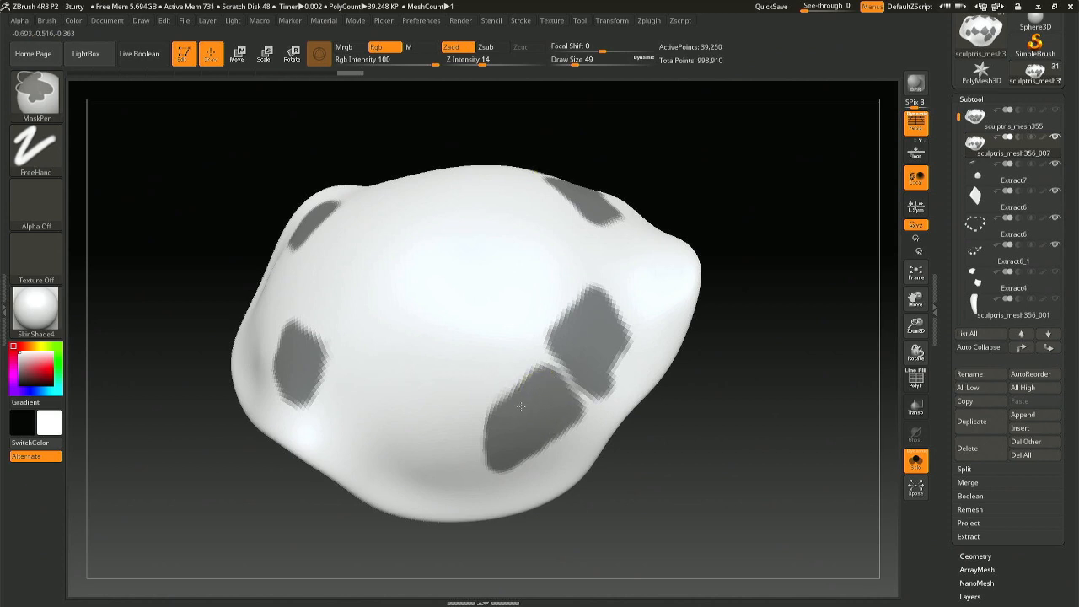
mouse_move(559, 332)
left_mouse_down("ctrl+alt")
mouse_move(593, 377)
mouse_move(585, 369)
mouse_move(614, 321)
mouse_move(585, 261)
left_mouse_up("ctrl+alt")
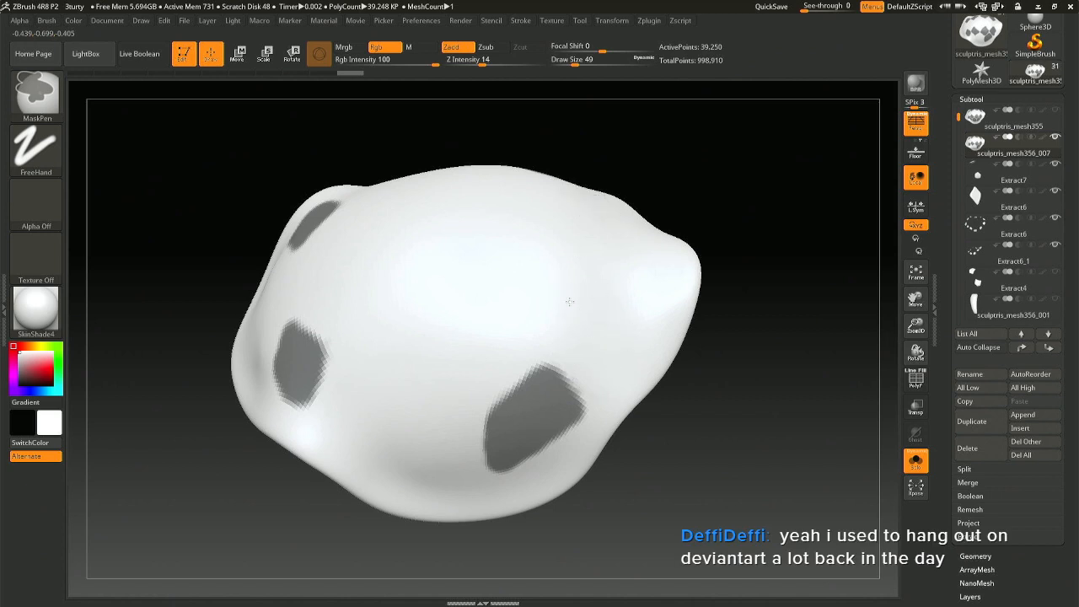
Step: Turn off solo display and check the remaining shell mask patches against the surrounding plates
mouse_move(371, 286)
right_mouse_down()
mouse_move(447, 302)
mouse_move(397, 313)
mouse_move(400, 331)
mouse_move(373, 301)
mouse_move(474, 313)
right_mouse_up()
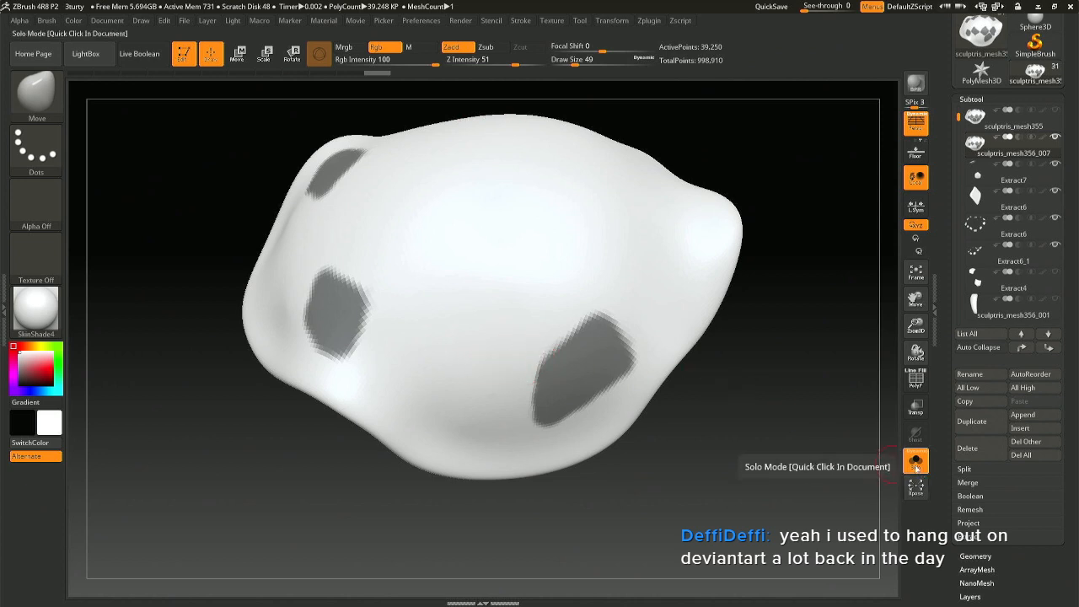
left_click(915, 461)
mouse_move(539, 408)
right_mouse_down()
mouse_move(532, 385)
mouse_move(541, 391)
right_mouse_up()
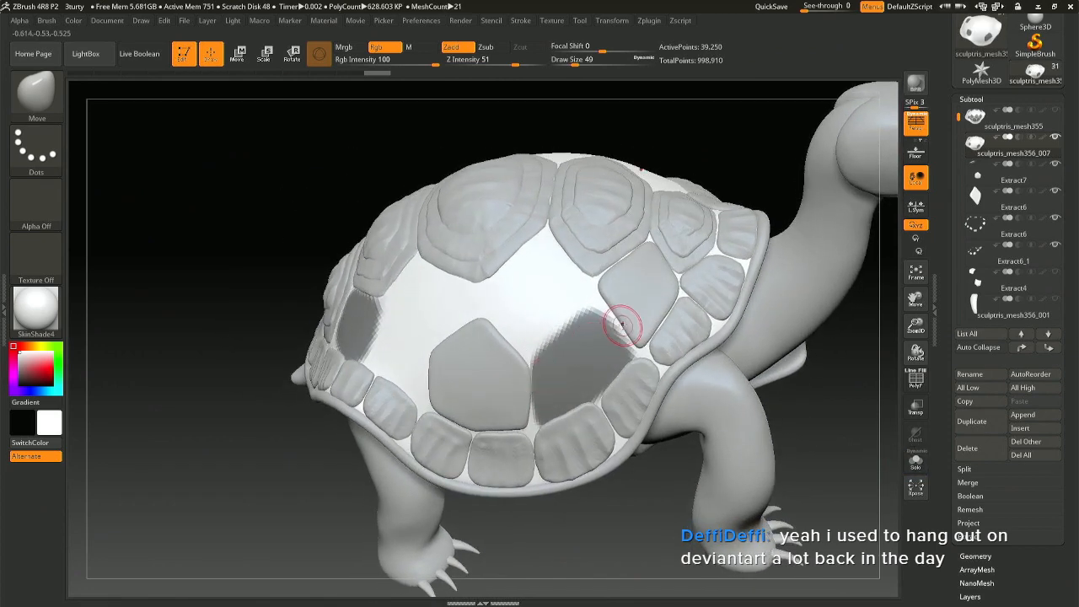
right_click_drag(572, 361, 561, 353)
mouse_move(452, 374)
right_mouse_down()
mouse_move(470, 390)
mouse_move(404, 358)
right_mouse_up()
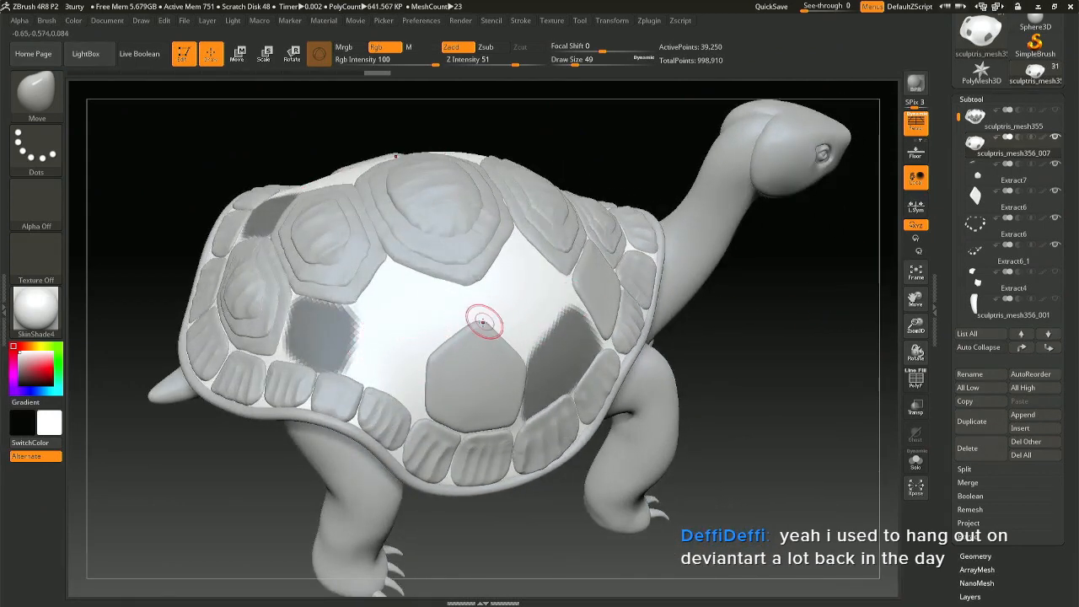
Step: Trim the upper rear edge of the front mask patch beside the pentagonal side plate at draw size 49
right_click_drag(489, 313, 455, 329)
right_click_drag(581, 405, 525, 366)
key("ctrl")
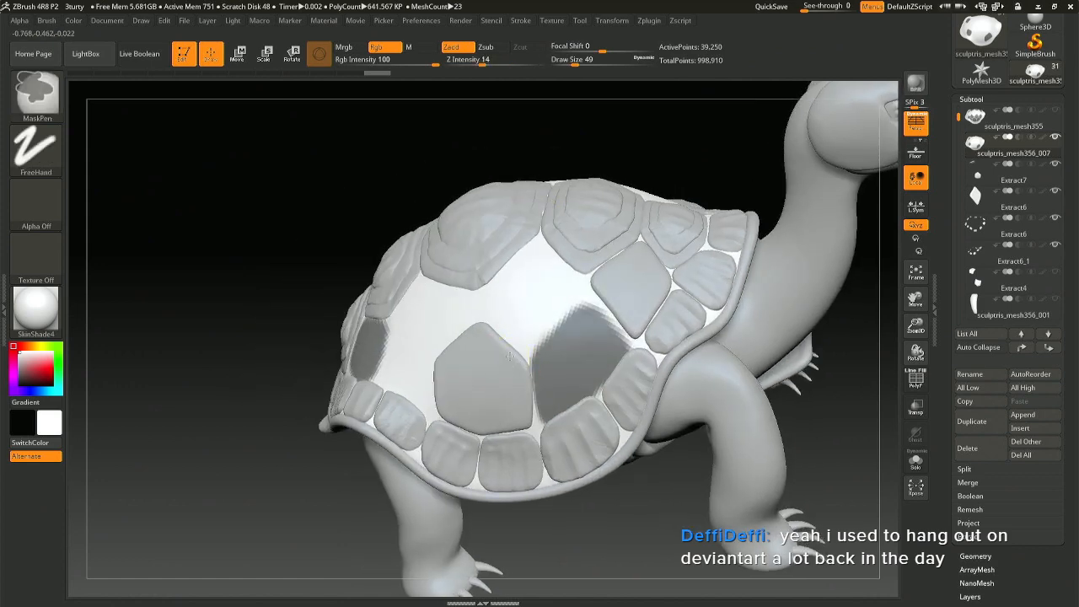
left_click(509, 353, "ctrl")
mouse_move(514, 344)
left_mouse_down("ctrl")
mouse_move(574, 299)
mouse_move(546, 342)
mouse_move(576, 325)
mouse_move(528, 341)
mouse_move(549, 323)
left_mouse_up("ctrl")
left_click(572, 293, "ctrl")
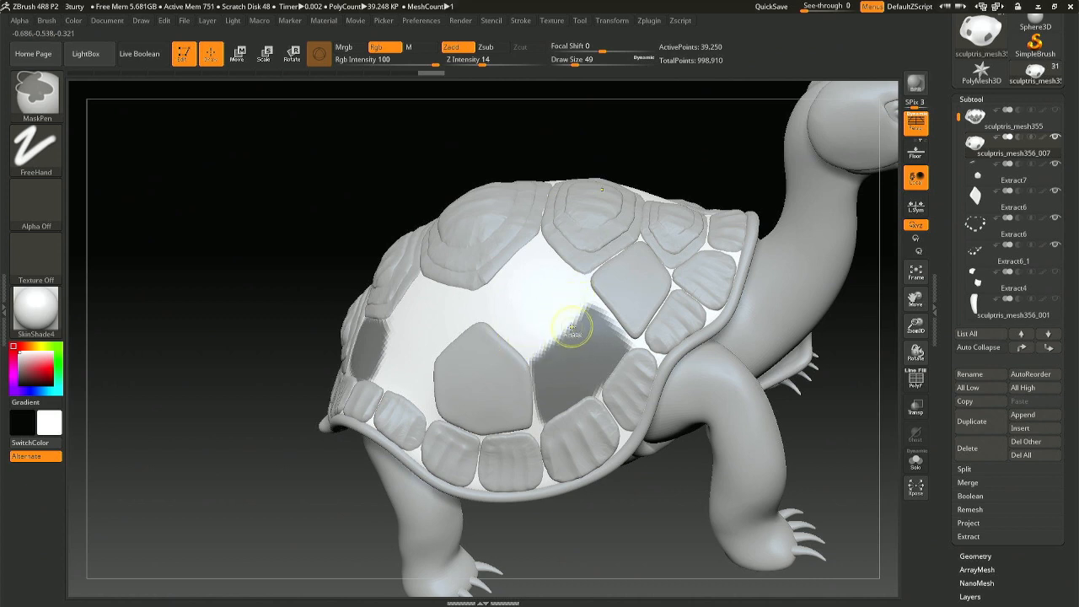
Step: Set the draw size to 18 and rebuild the pointed top and upper rear edge of the front mask patch
left_click_drag(830, 333, 826, 364)
left_click(595, 320, "ctrl")
key("space")
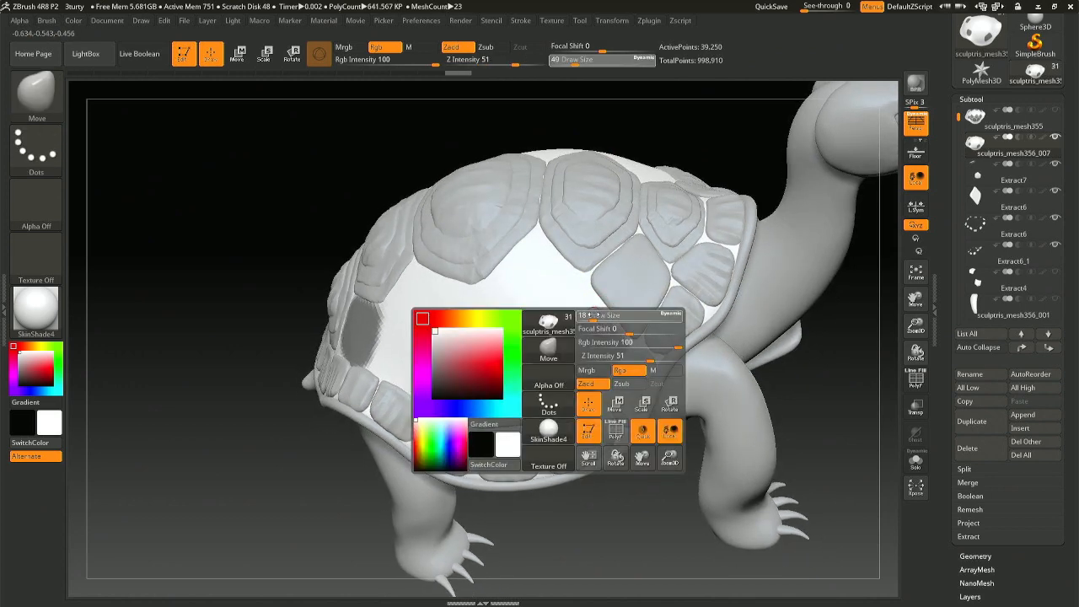
key("ctrl")
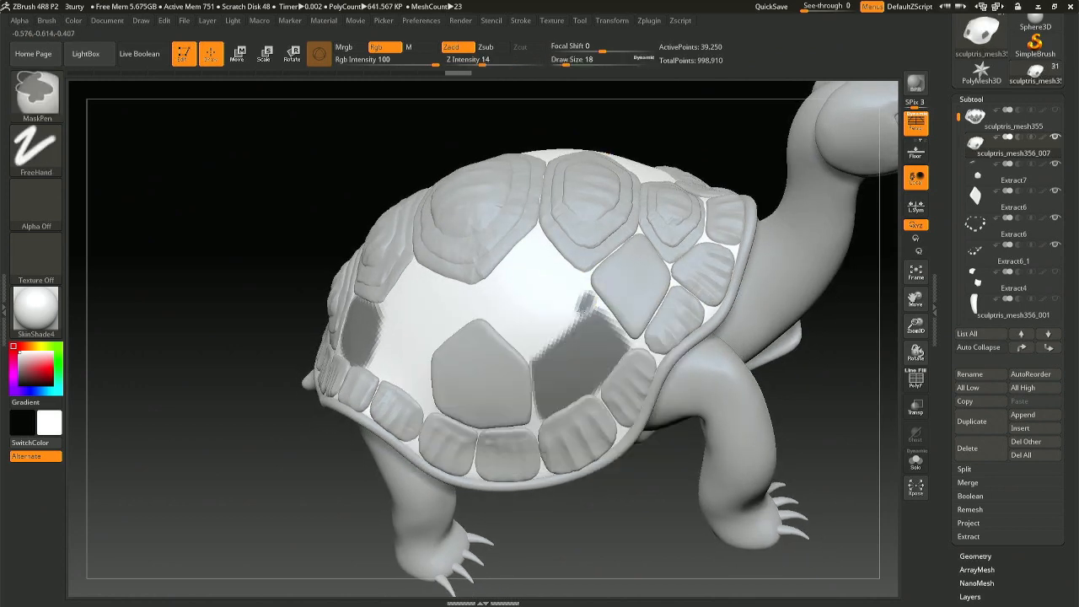
left_click_drag(582, 296, 540, 350, "ctrl")
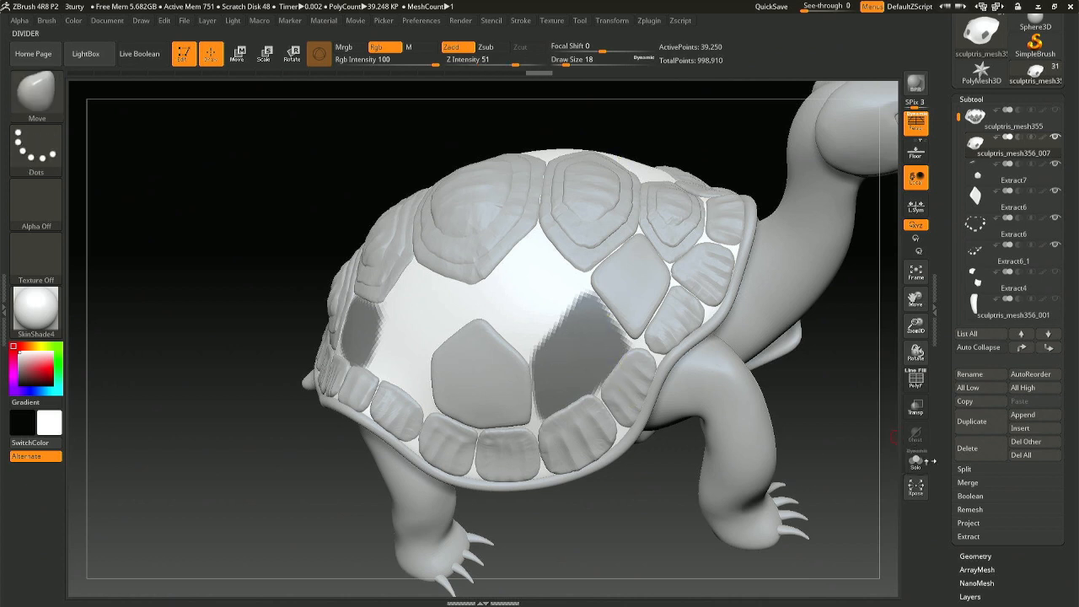
Step: Touch up the front mask patch's bottom corner and front edge, comparing it with the surrounding plates through solo display
left_click(916, 460)
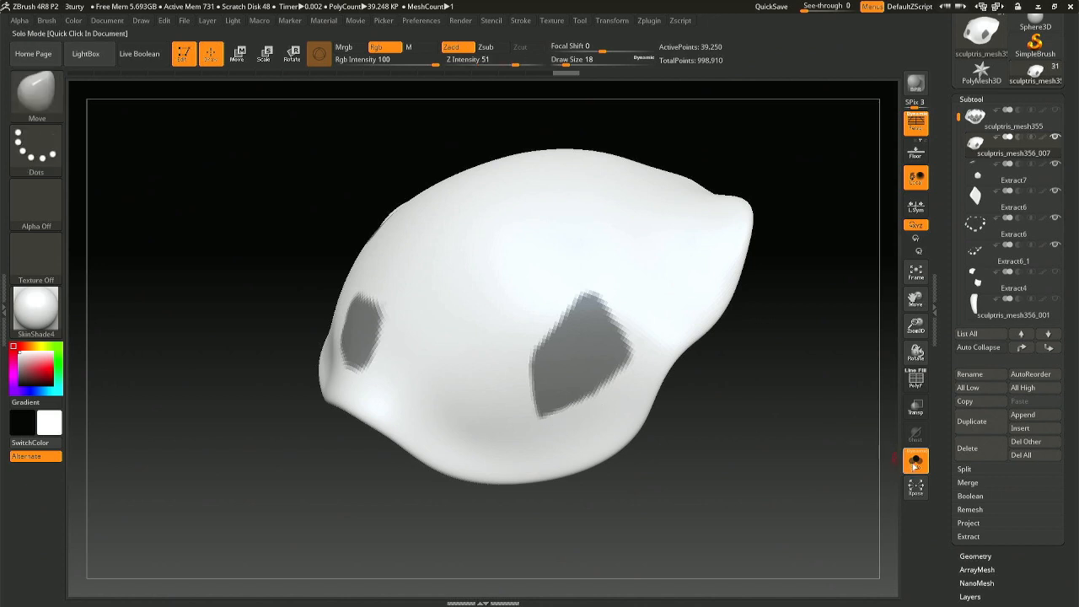
left_click(915, 459)
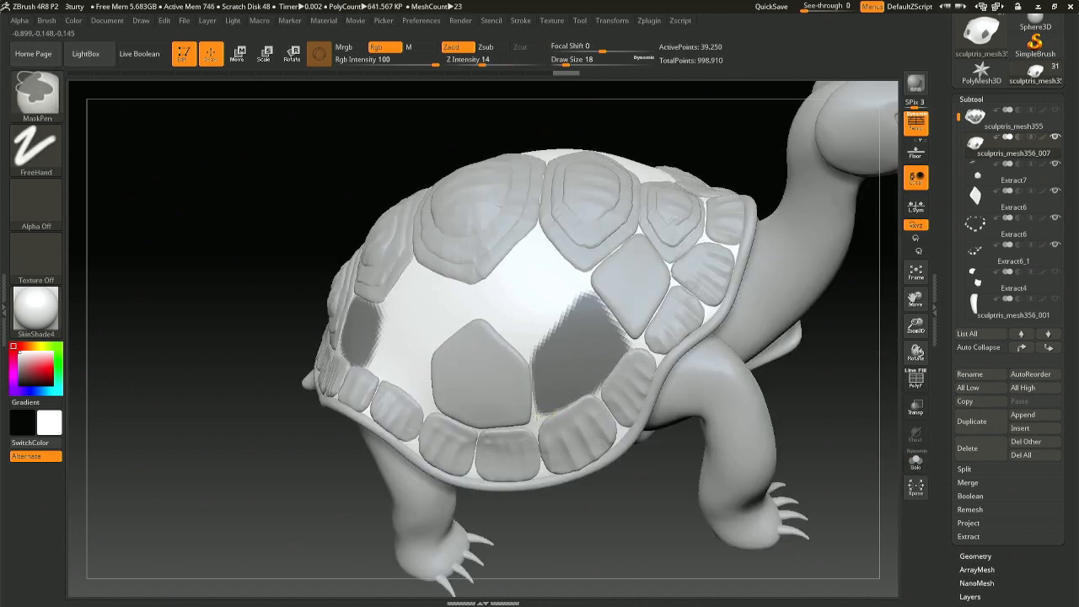
left_click(915, 461)
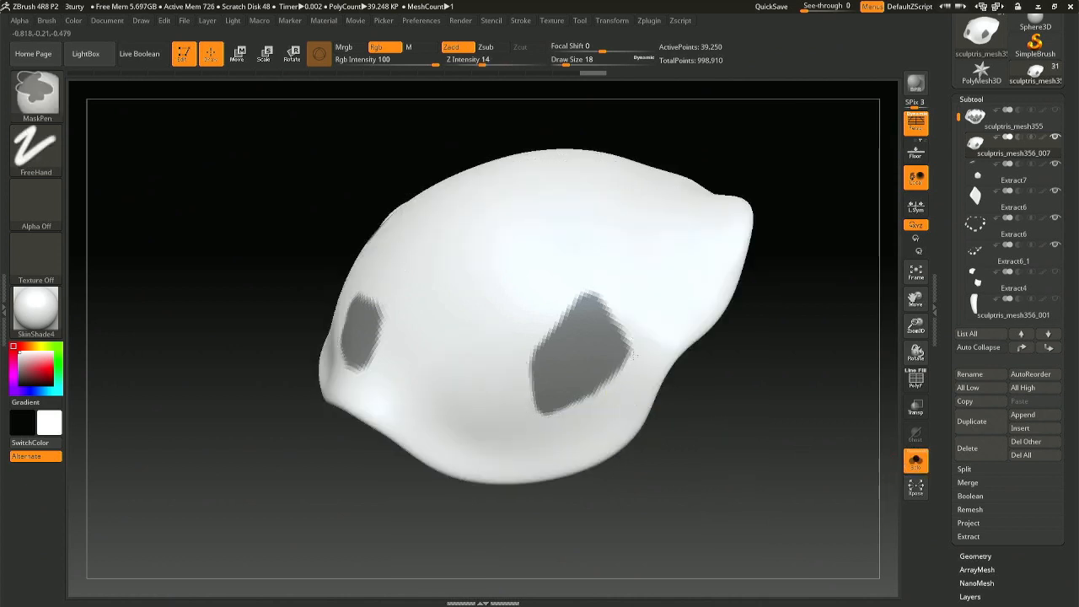
left_click(637, 350)
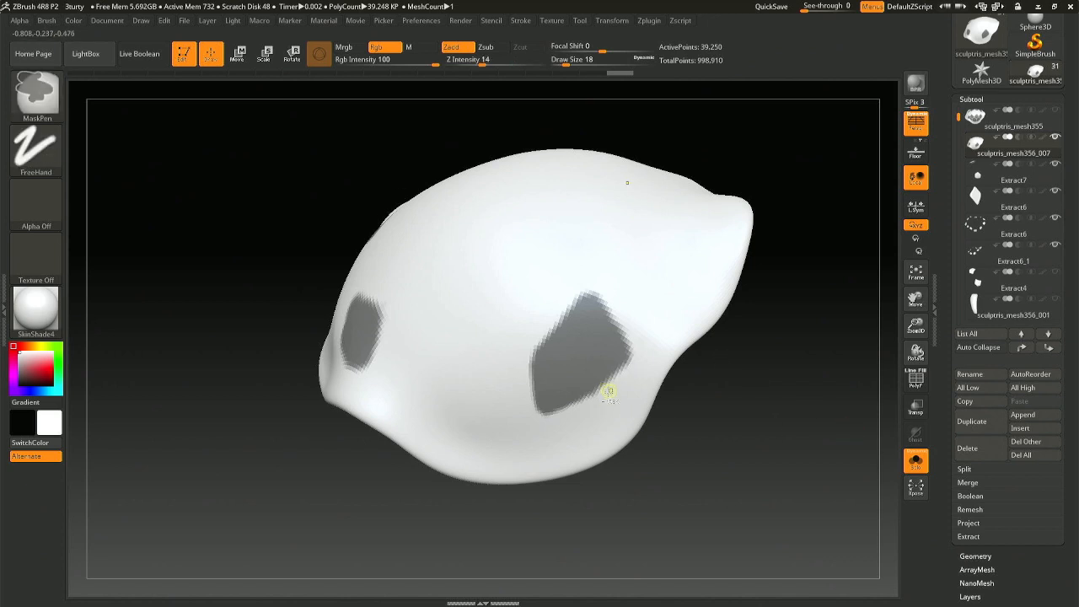
left_click(915, 461)
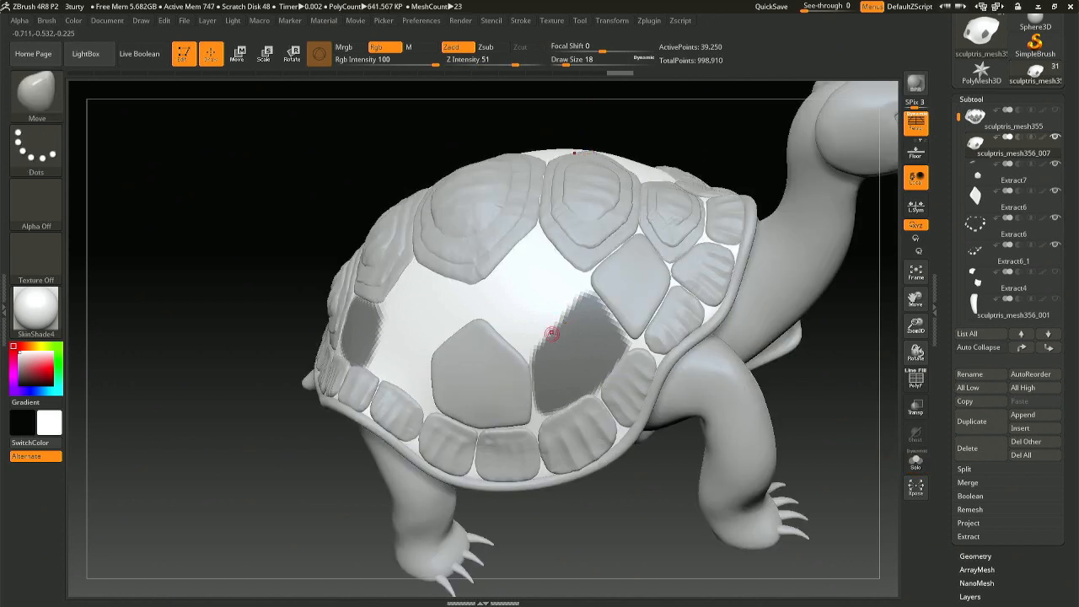
Step: Try a small mask touch-up along the rear edge of the rear side patch
mouse_move(570, 372)
right_mouse_down()
mouse_move(584, 368)
mouse_move(574, 367)
right_mouse_up()
right_click_drag(461, 380, 471, 377)
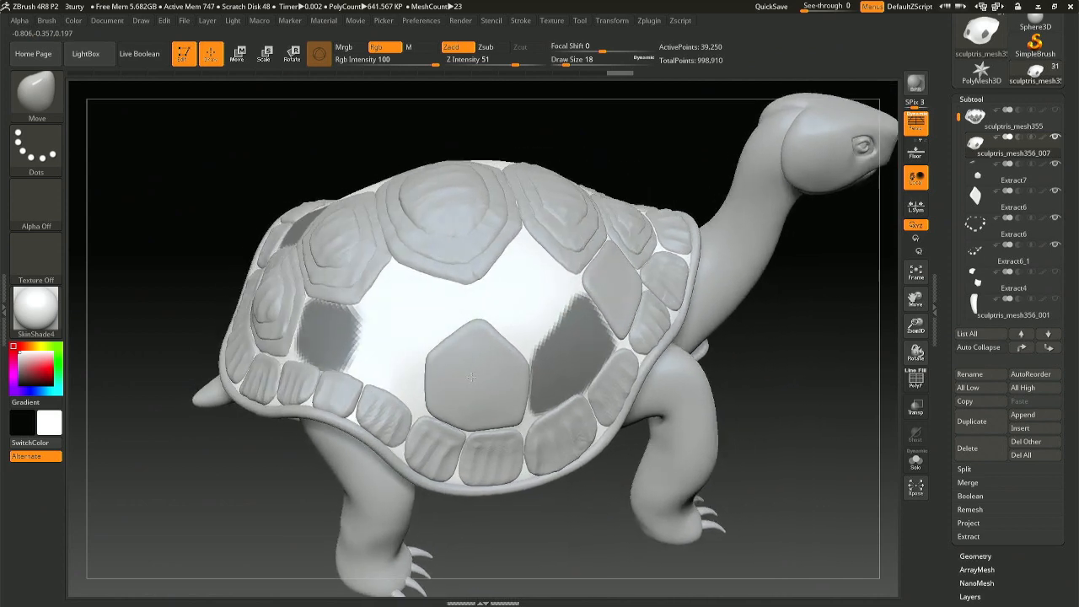
mouse_move(447, 294)
right_mouse_down()
mouse_move(453, 306)
mouse_move(409, 321)
right_mouse_up()
key("ctrl")
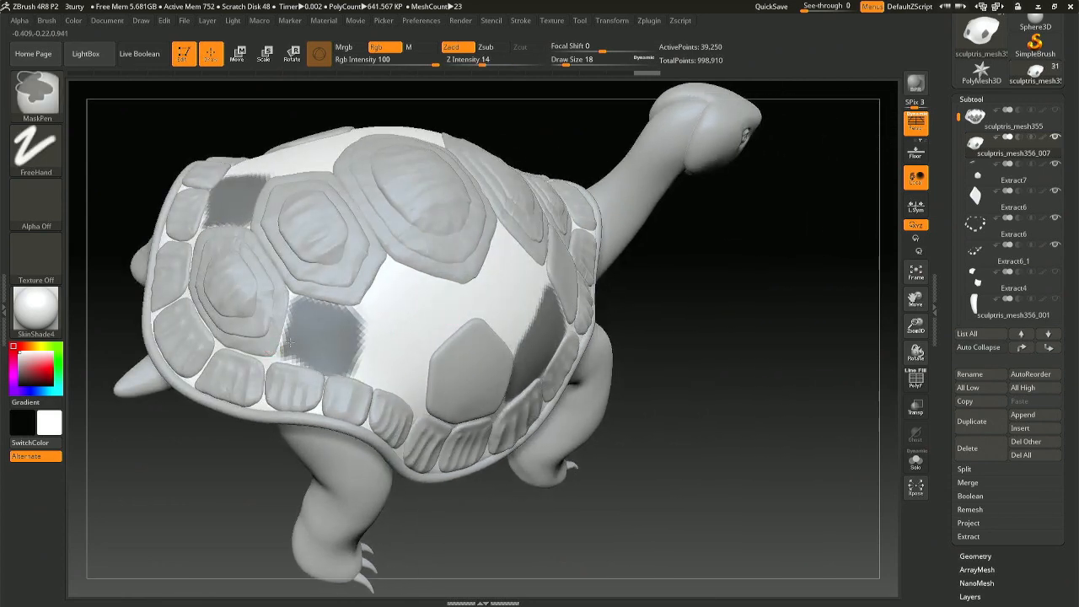
left_click_drag(289, 351, 284, 348, "ctrl")
key("ctrl+z")
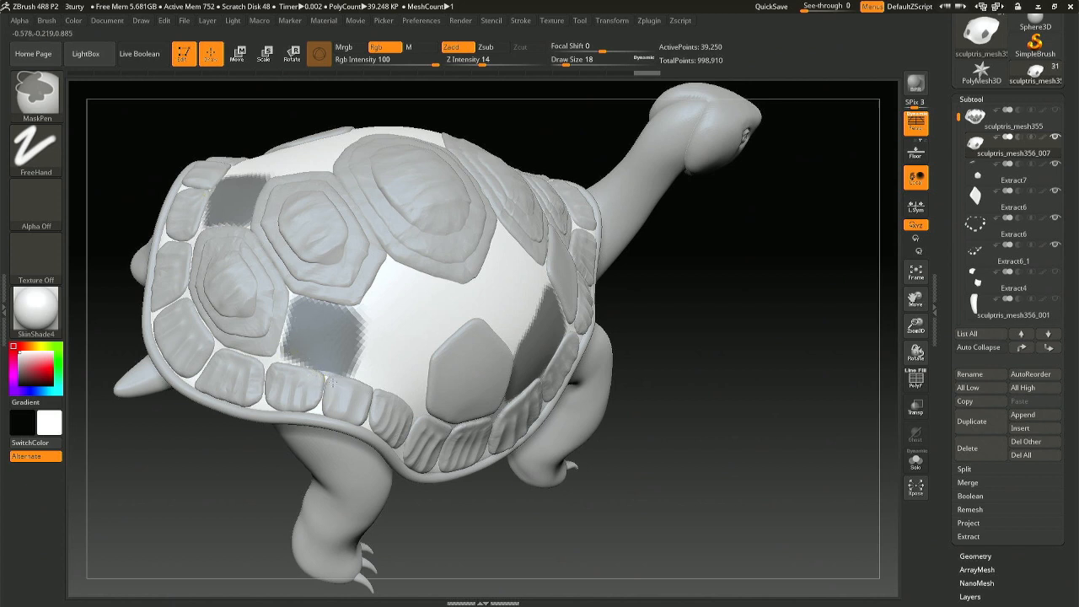
Step: Examine how both side mask patches fit between the surrounding plates from several angles and up close
right_click_drag(348, 362, 365, 365)
right_click_drag(443, 366, 421, 358)
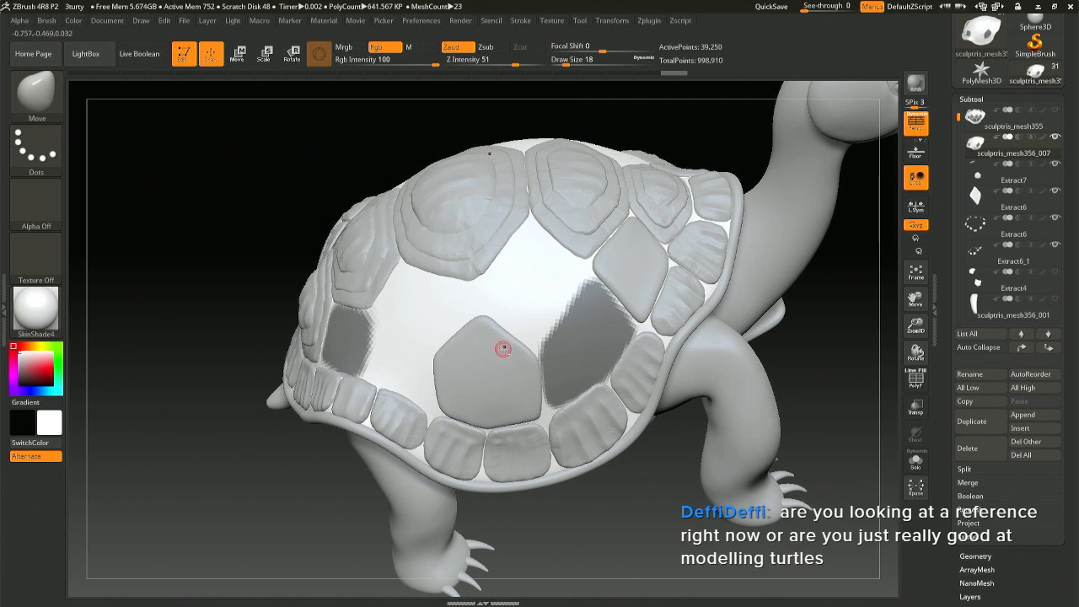
right_click_drag(503, 349, 441, 343, "alt")
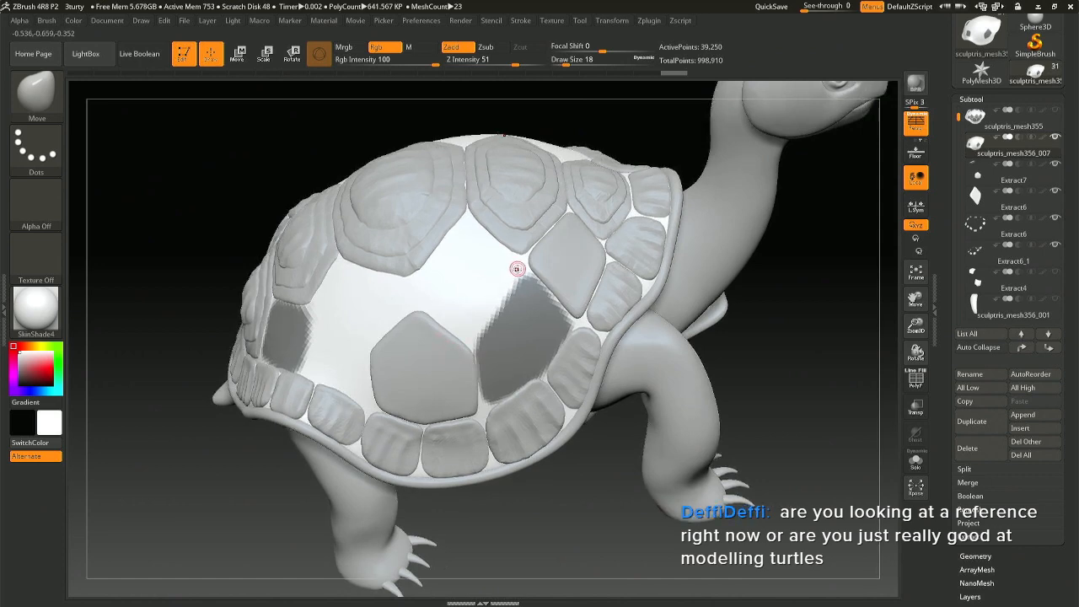
right_click_drag(568, 407, 563, 354)
right_click_drag(605, 408, 431, 349)
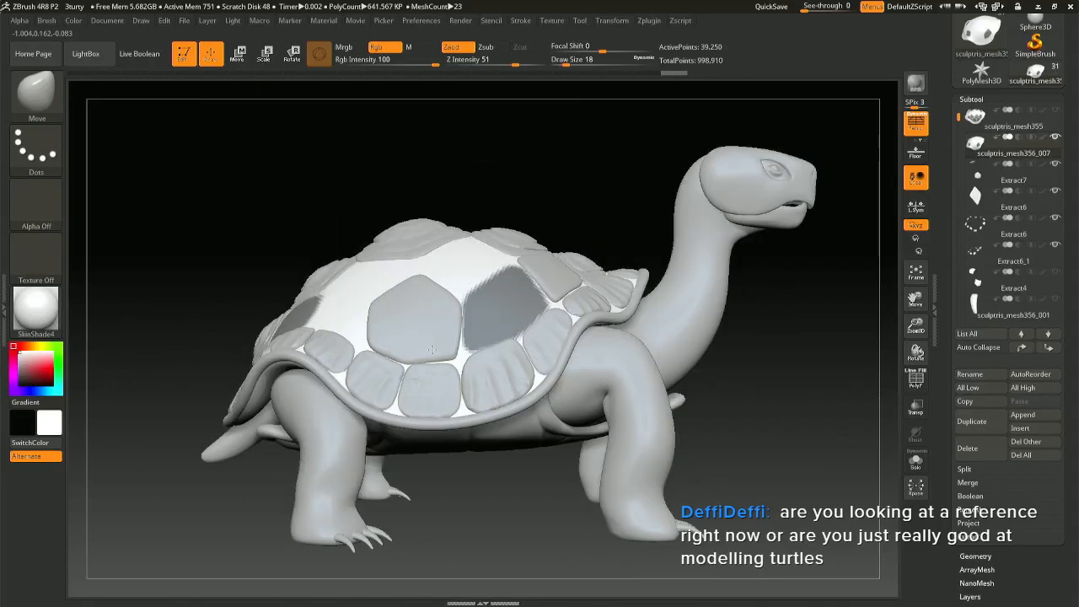
right_click_drag(628, 529, 484, 474)
mouse_move(539, 512)
right_mouse_down()
mouse_move(583, 428)
mouse_move(501, 441)
right_mouse_up()
right_click_drag(519, 361, 528, 495, "ctrl")
mouse_move(474, 397)
right_mouse_down("alt")
mouse_move(477, 433)
mouse_move(480, 399)
mouse_move(453, 364)
right_mouse_up("alt")
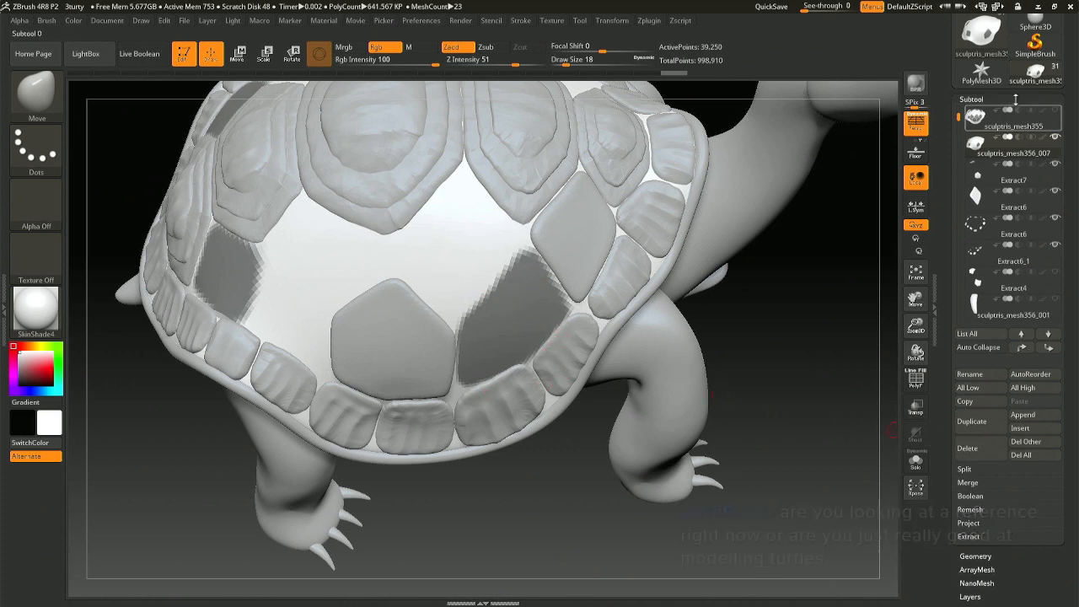
Step: Clear the mask patches on the far half of the shell from a top view and check the remaining near-side patches
left_click(970, 100)
left_click(970, 100)
mouse_move(746, 308)
right_mouse_down("ctrl")
mouse_move(704, 118)
mouse_move(595, 146)
mouse_move(584, 281)
right_mouse_up("ctrl")
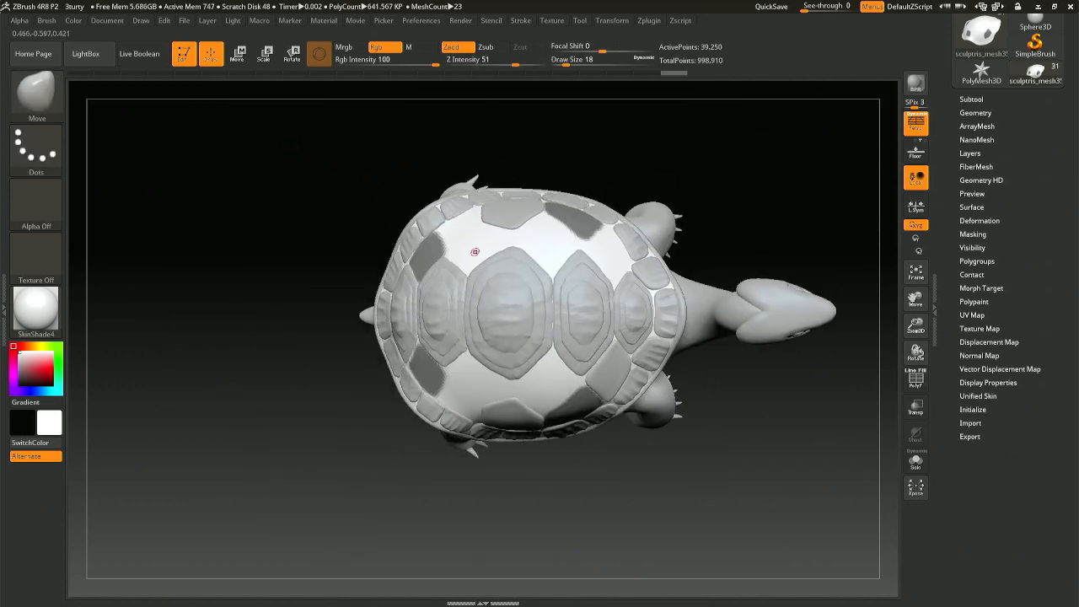
mouse_move(244, 127)
left_mouse_down("ctrl+alt")
mouse_move(686, 270)
mouse_move(677, 305)
left_mouse_up("ctrl+alt")
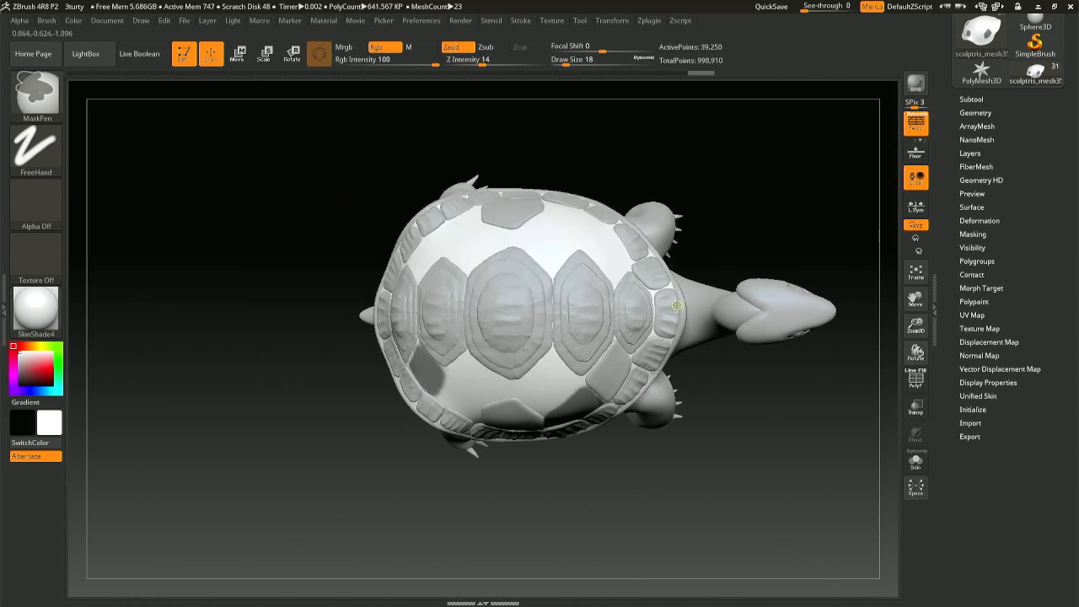
left_click(917, 460)
left_click(917, 460)
left_click_drag(718, 432, 564, 377)
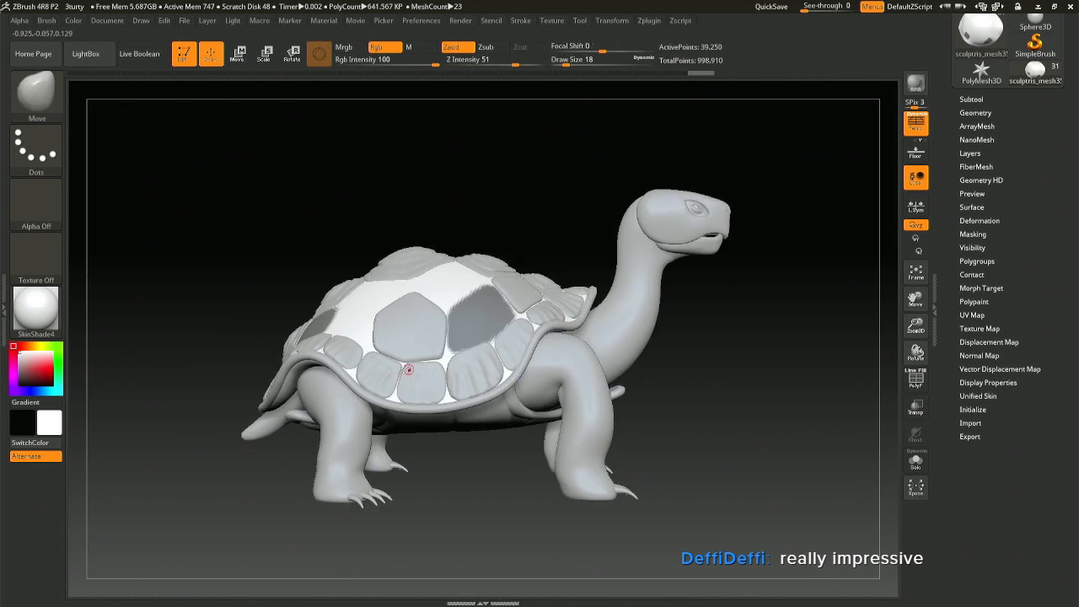
right_click_drag(454, 332, 463, 364)
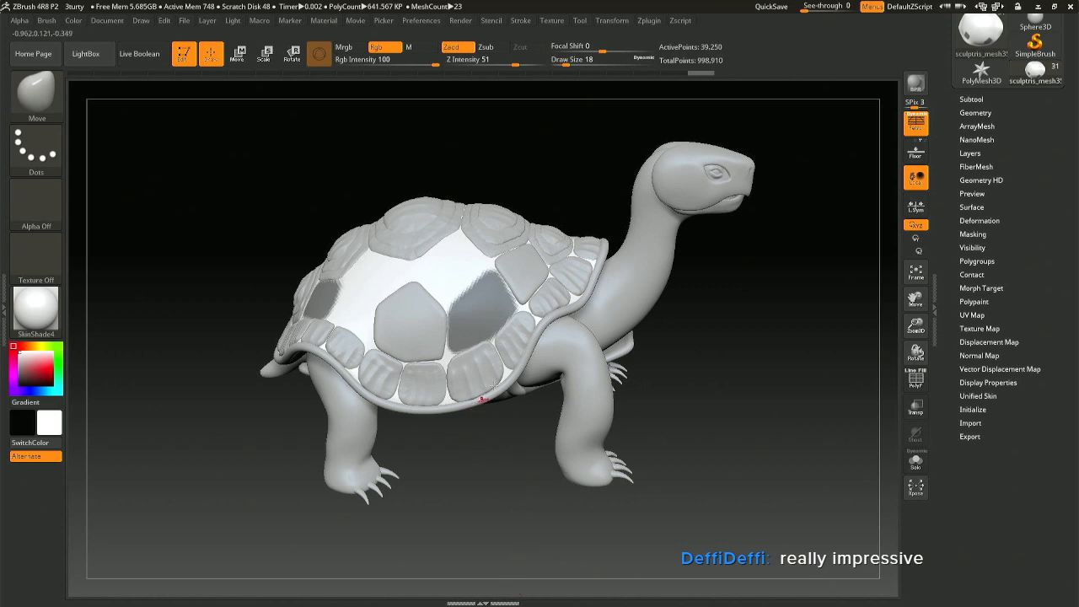
Step: Extract the front and rear mask patches as new plates with smoothness 5 and thickness 0.02, and accept the result
left_click(974, 112)
left_click(971, 98)
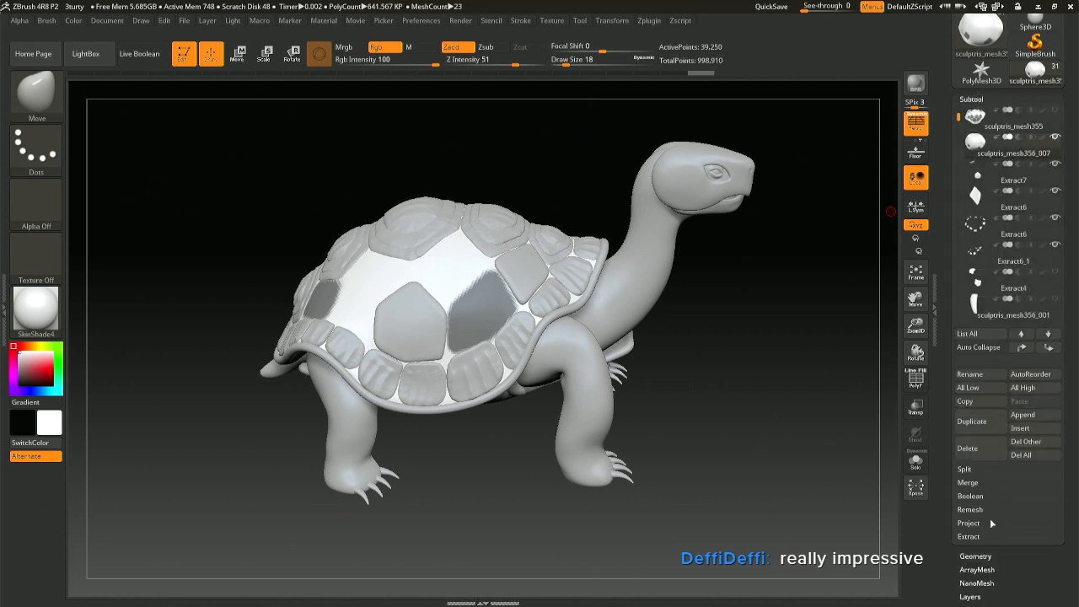
left_click(968, 537)
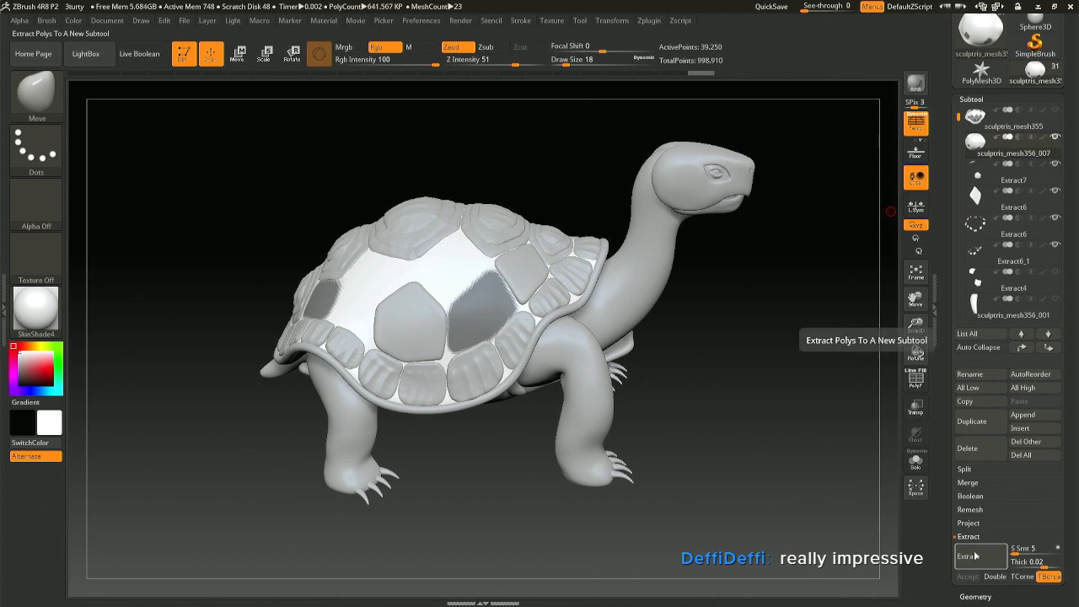
left_click(969, 556)
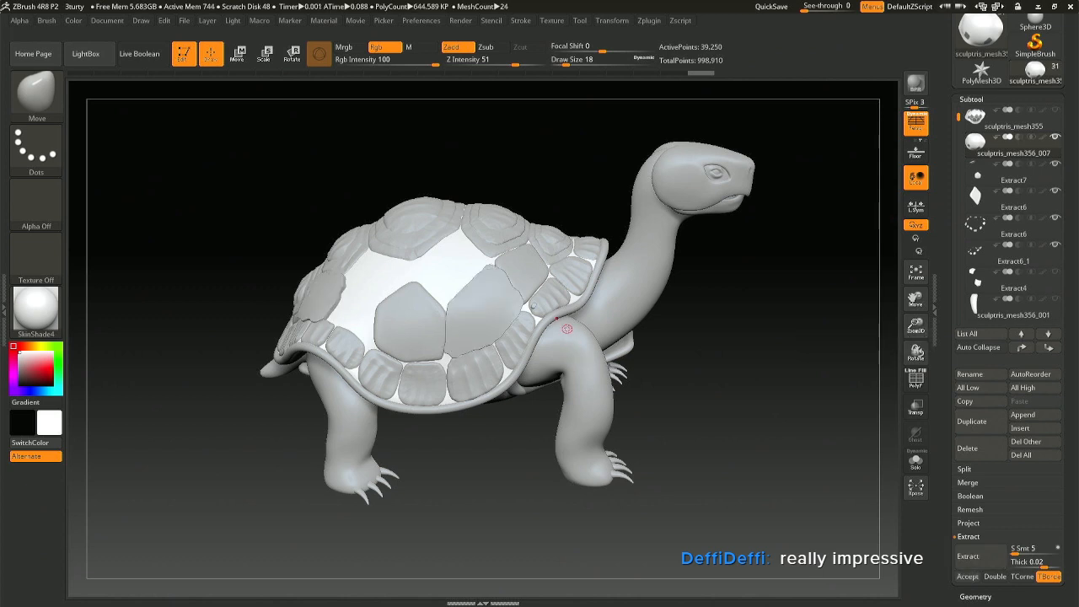
left_click(915, 462)
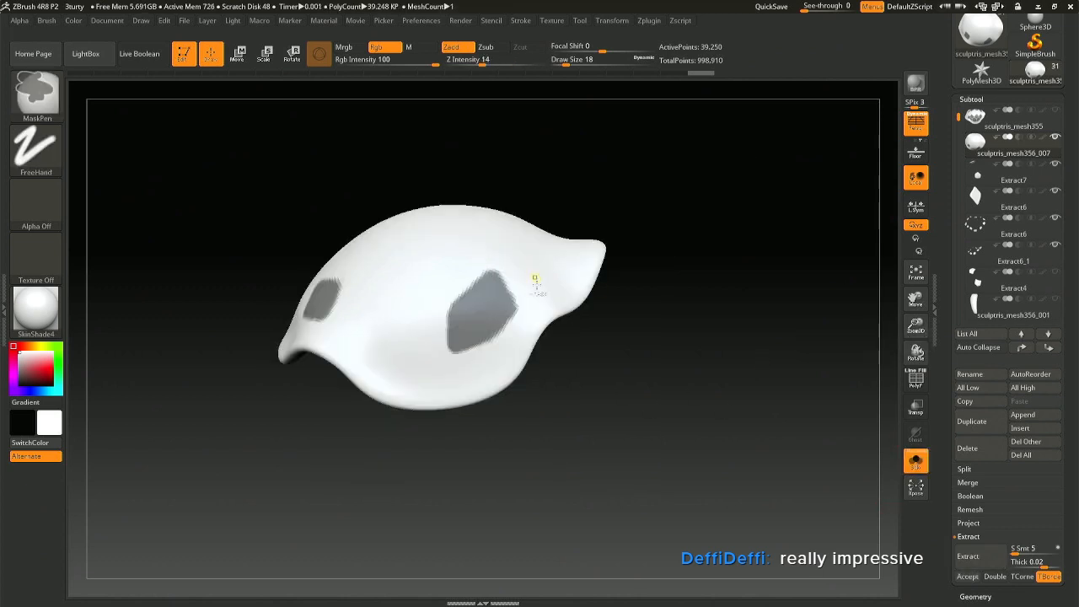
left_click(971, 560)
left_click_drag(568, 461, 611, 481)
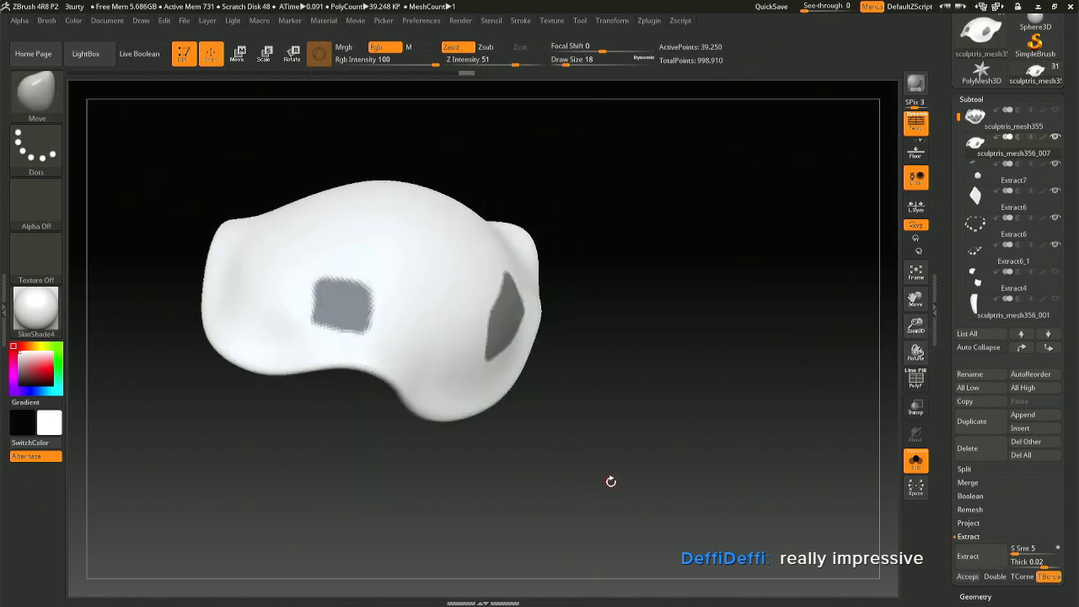
left_click(988, 556)
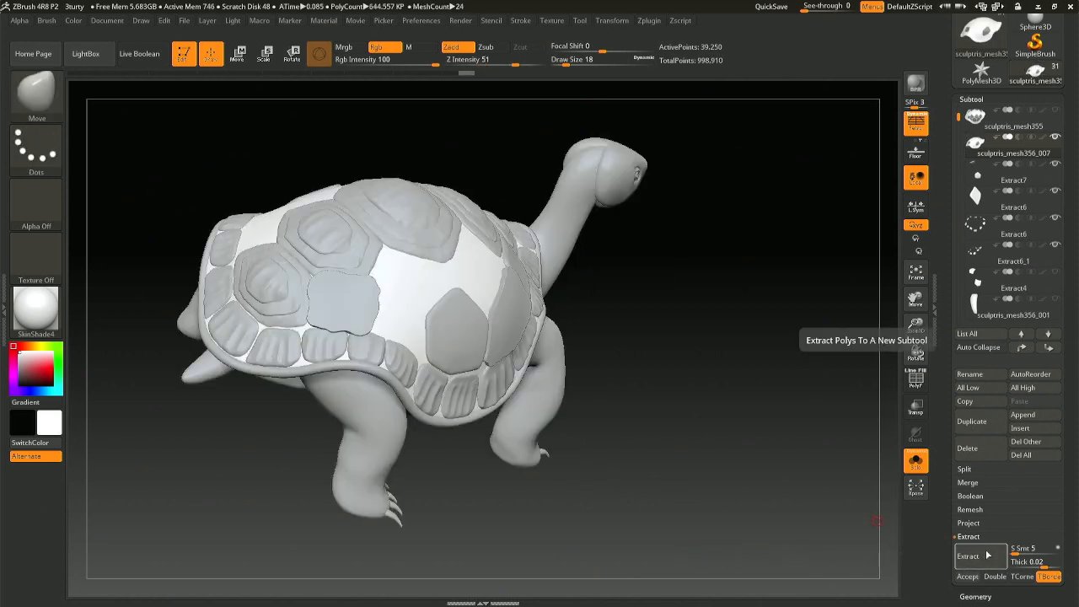
left_click(967, 576)
Step: Set the draw size to 280, smooth the newly extracted rear side plate and turn off solo display
mouse_move(529, 352)
left_mouse_down()
mouse_move(487, 335)
mouse_move(549, 312)
mouse_move(509, 330)
mouse_move(508, 319)
left_mouse_up()
key("space")
left_click_drag(344, 305, 346, 308, "shift")
left_click(915, 461)
right_click_drag(620, 375, 551, 337)
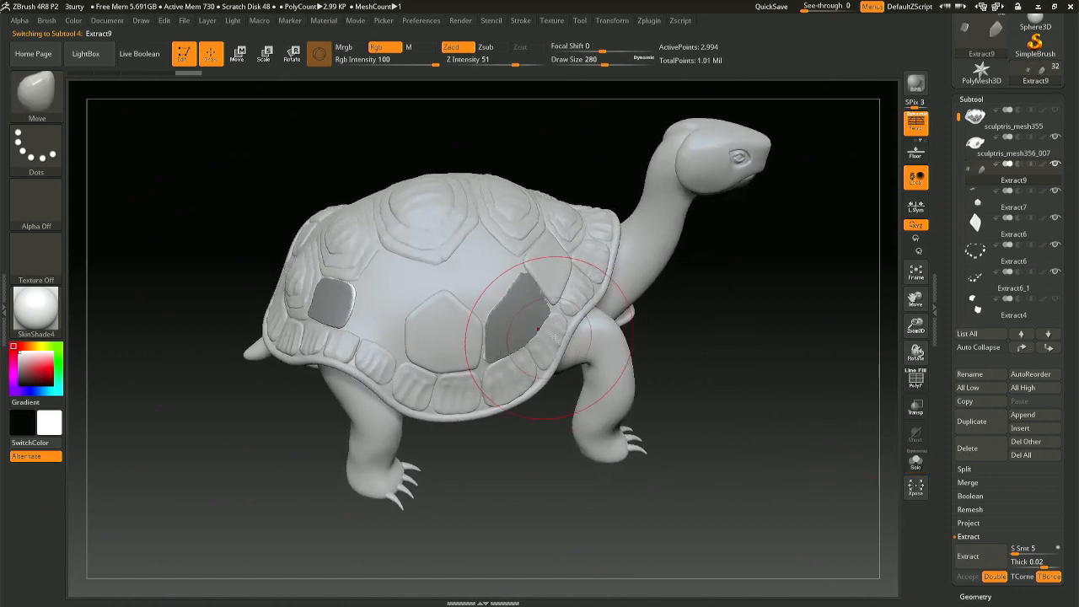
Step: Split the extracted plates into separate subtools with Split To Similar Parts
left_click(971, 100)
left_click(970, 99)
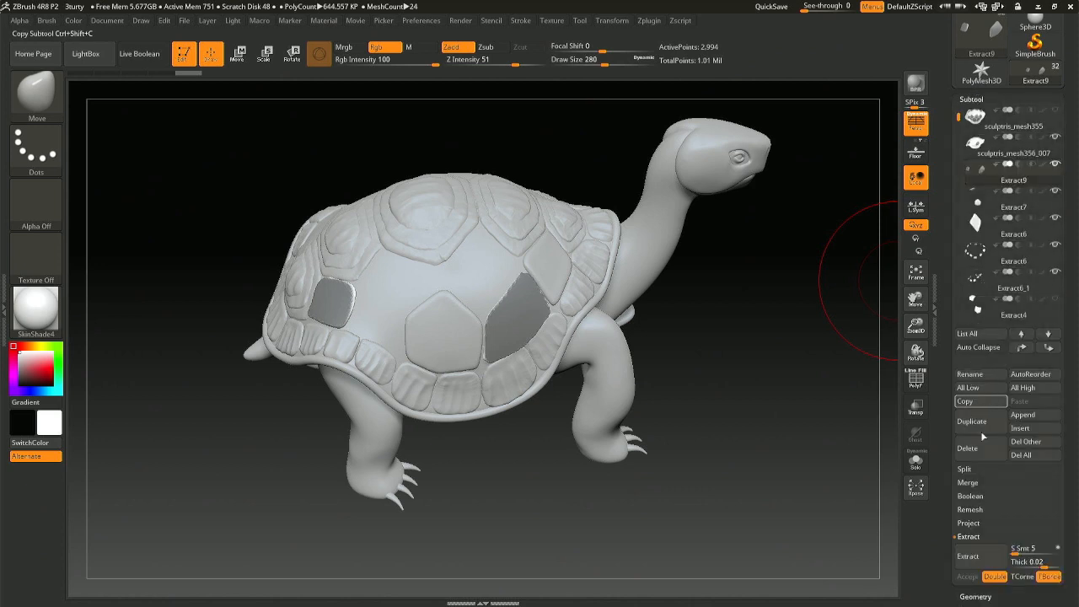
left_click(1002, 498)
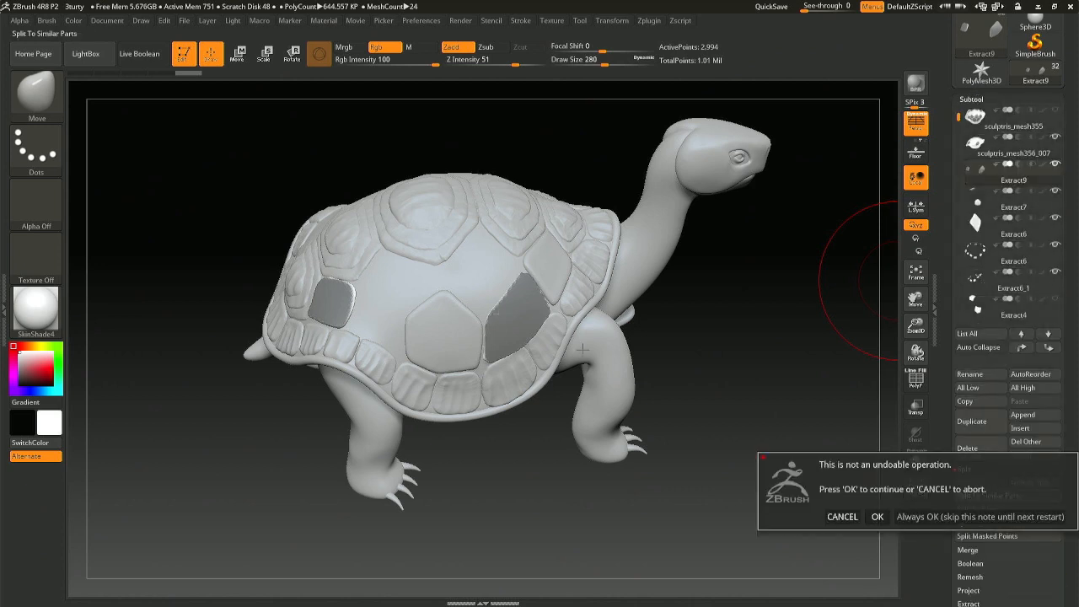
left_click(877, 516)
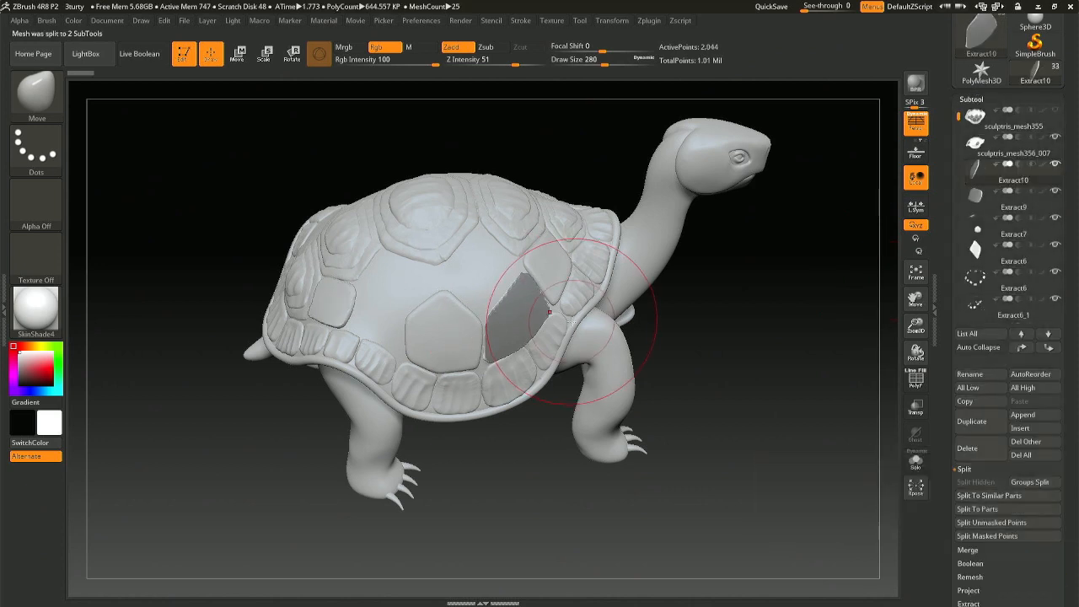
Step: Clear the mask on the front side plate and smooth its outline with the Polish deformation
left_click(522, 324, "alt")
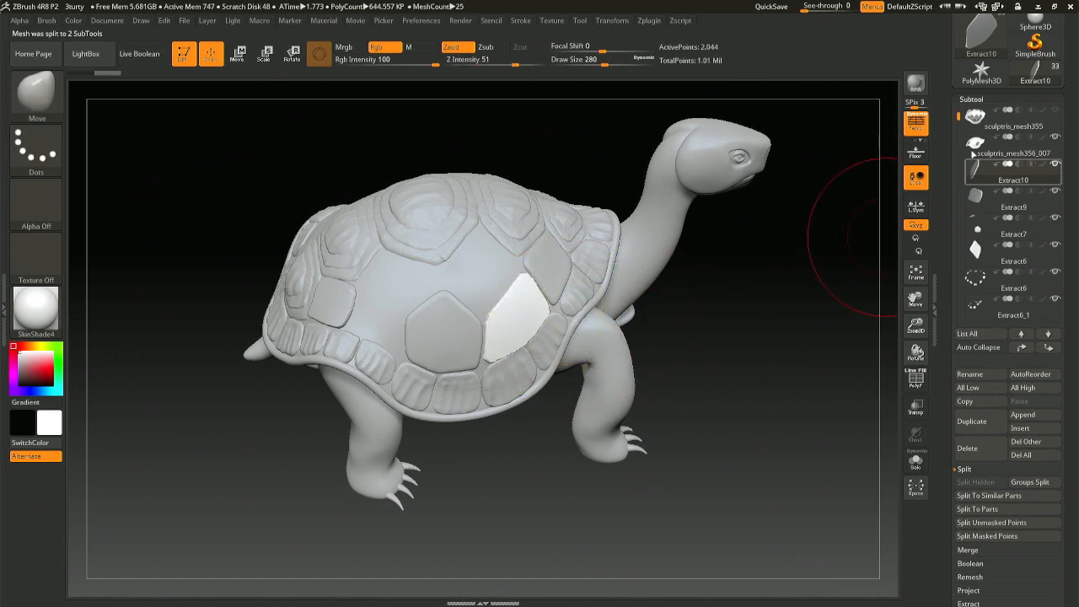
left_click(971, 99)
left_click(975, 112)
left_click(975, 112)
left_click(975, 220)
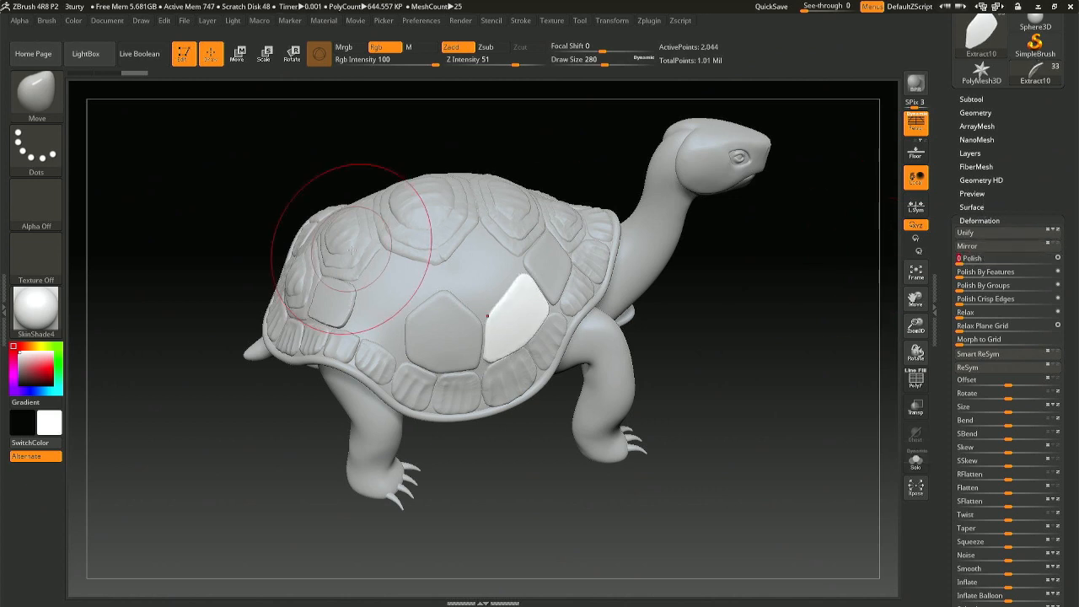
Step: Clear the mask on the rear side plate and nudge the plate into position on the shell with the Transpose gizmo
left_click(340, 303, "alt")
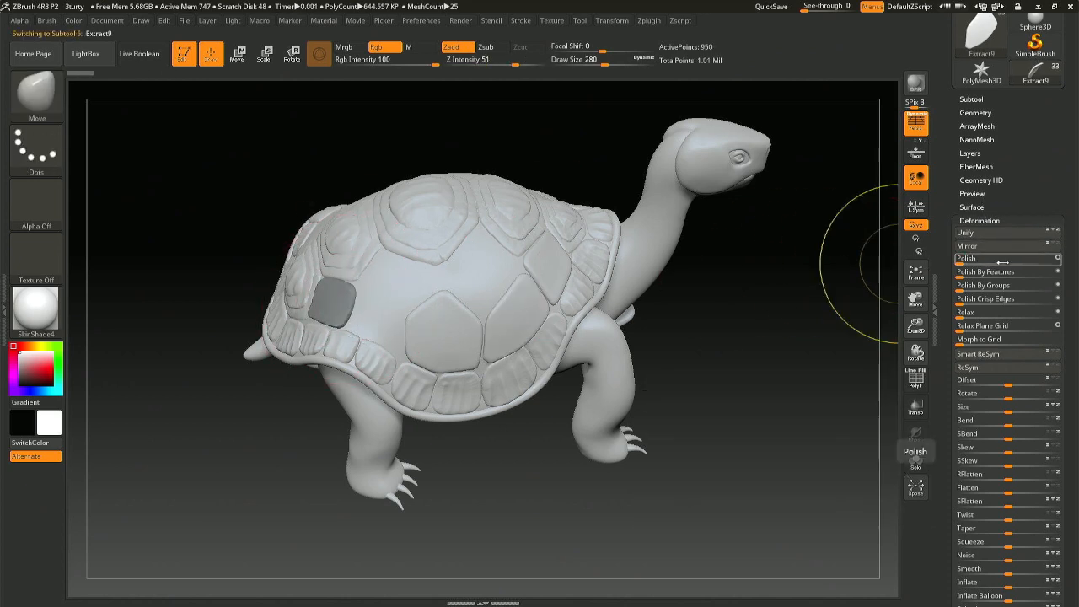
key("ctrl+shift+a")
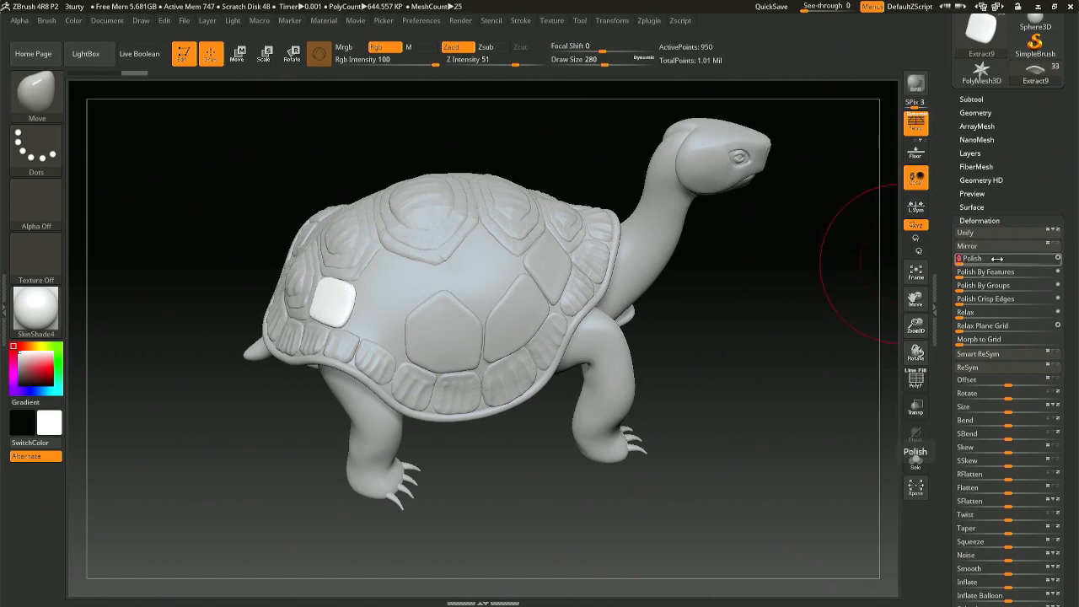
right_click_drag(338, 217, 314, 314)
key("r")
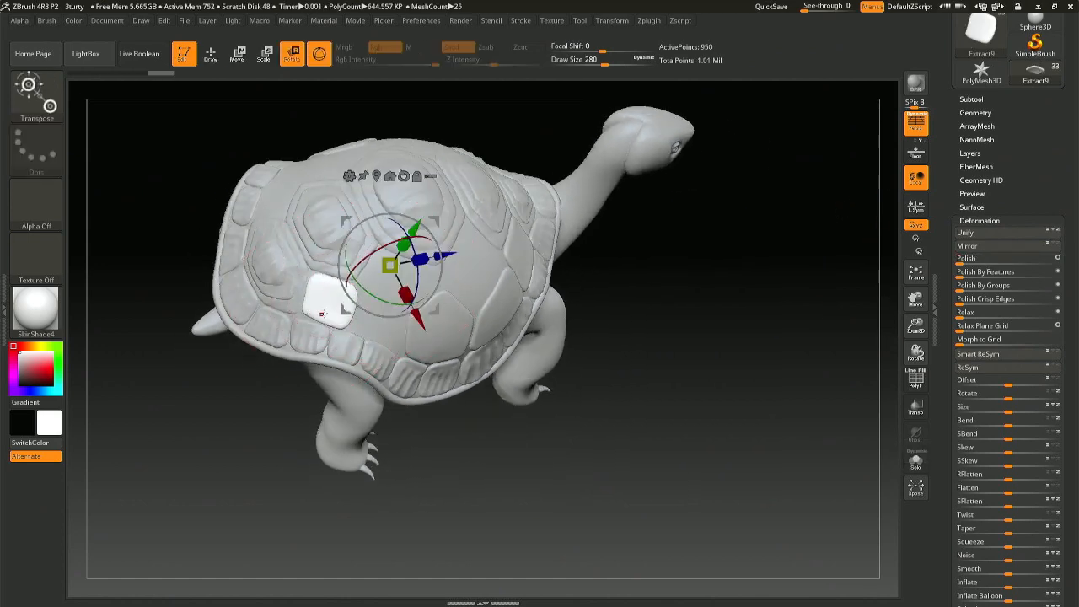
left_click(325, 306)
right_click_drag(334, 299, 378, 308)
left_click_drag(376, 301, 365, 301)
left_click(211, 54)
Step: Nudge the front side plate into position on the shell with the Transpose gizmo and return to draw mode
right_click_drag(405, 246, 344, 234)
right_click_drag(474, 354, 441, 332)
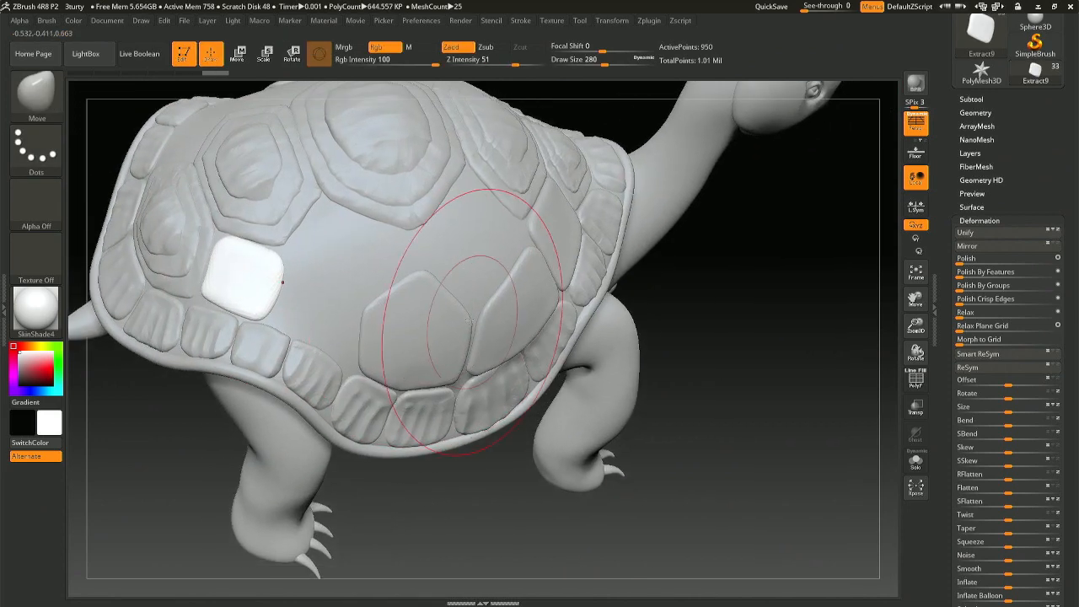
left_click(515, 327, "alt")
key("r")
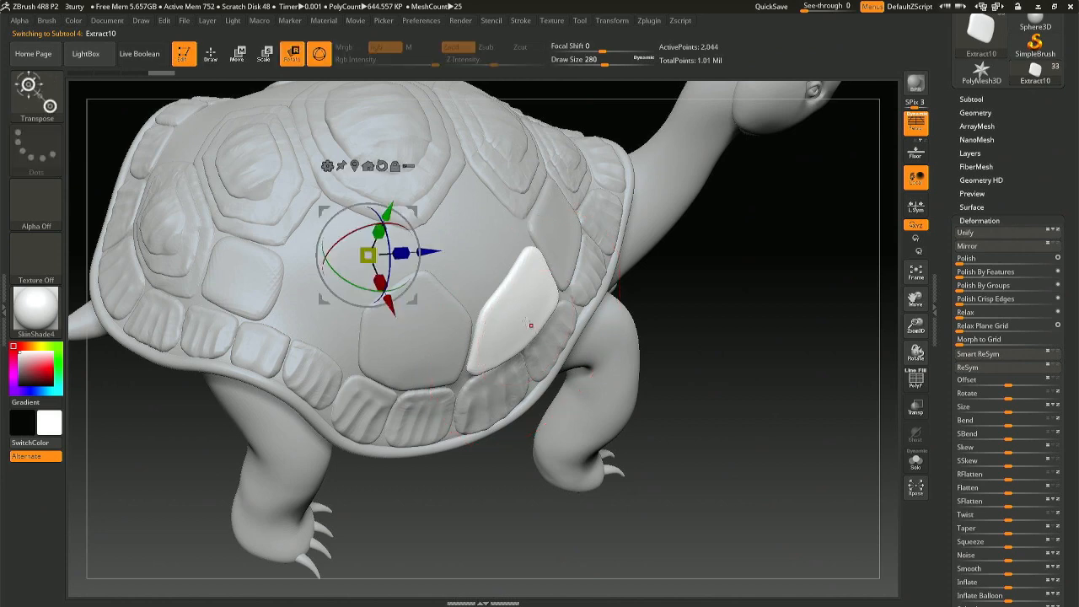
left_click(524, 315)
left_click_drag(565, 321, 562, 332)
mouse_move(562, 332)
right_mouse_down()
mouse_move(556, 269)
mouse_move(546, 344)
right_mouse_up()
left_click(213, 57)
Step: Set the draw size to 51, adjust the front side plate's lower corner with the Move brush and smooth it
right_click_drag(504, 396, 455, 398)
key("space")
left_click_drag(533, 326, 523, 325)
key("space")
left_click_drag(489, 359, 484, 358)
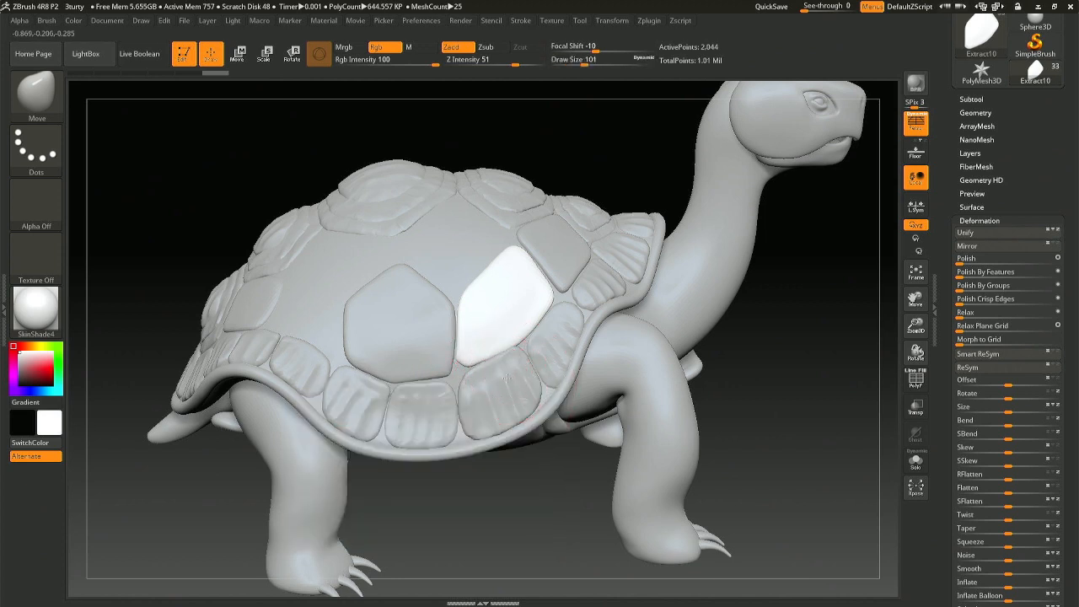
key("ctrl+z")
right_click_drag(510, 367, 516, 365)
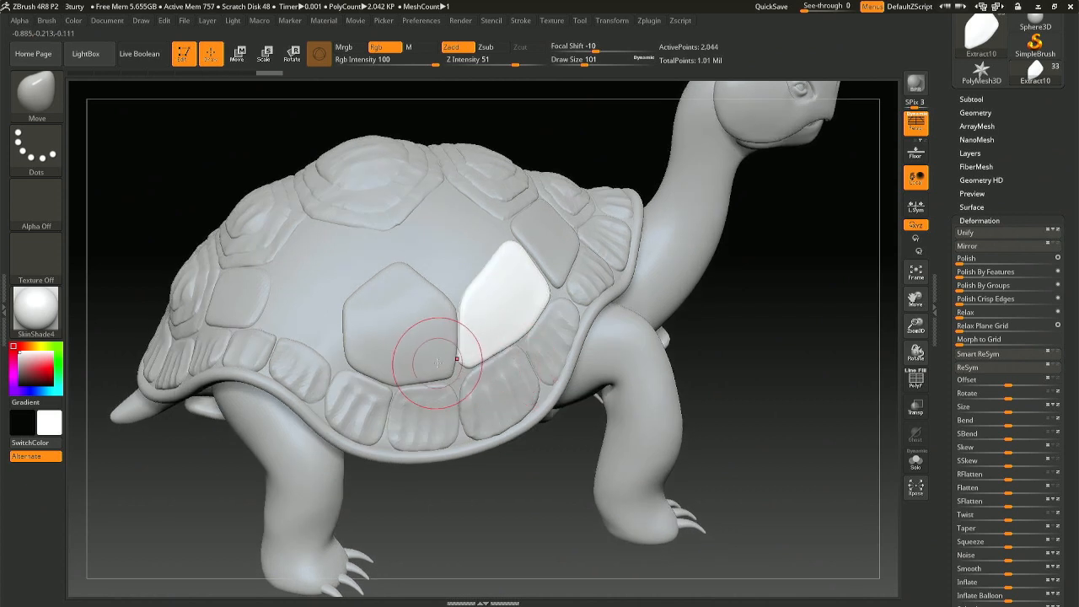
key("space")
left_click_drag(464, 359, 460, 358)
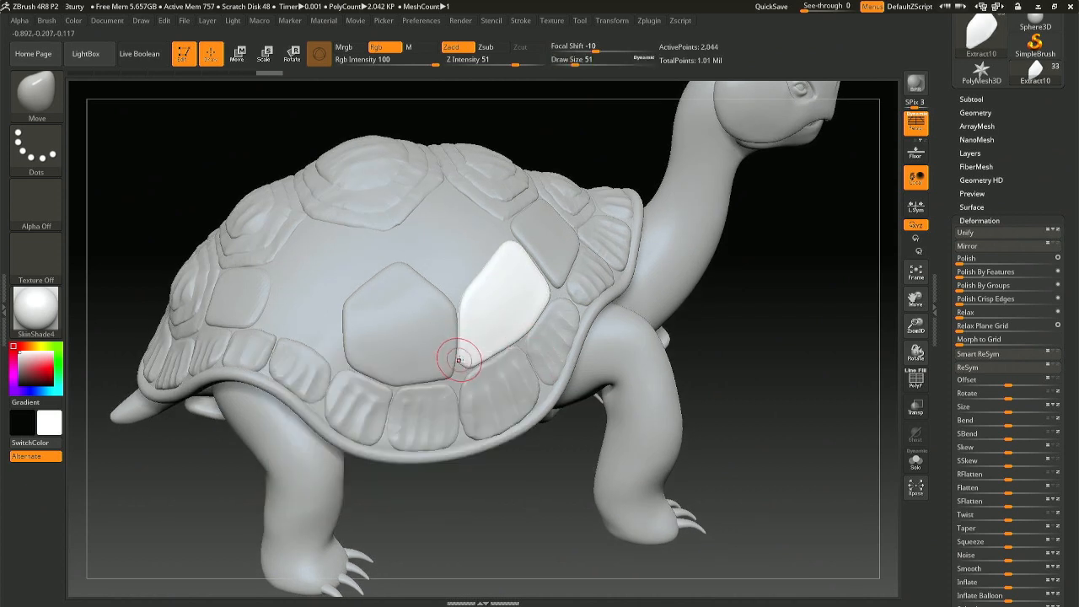
key("shift")
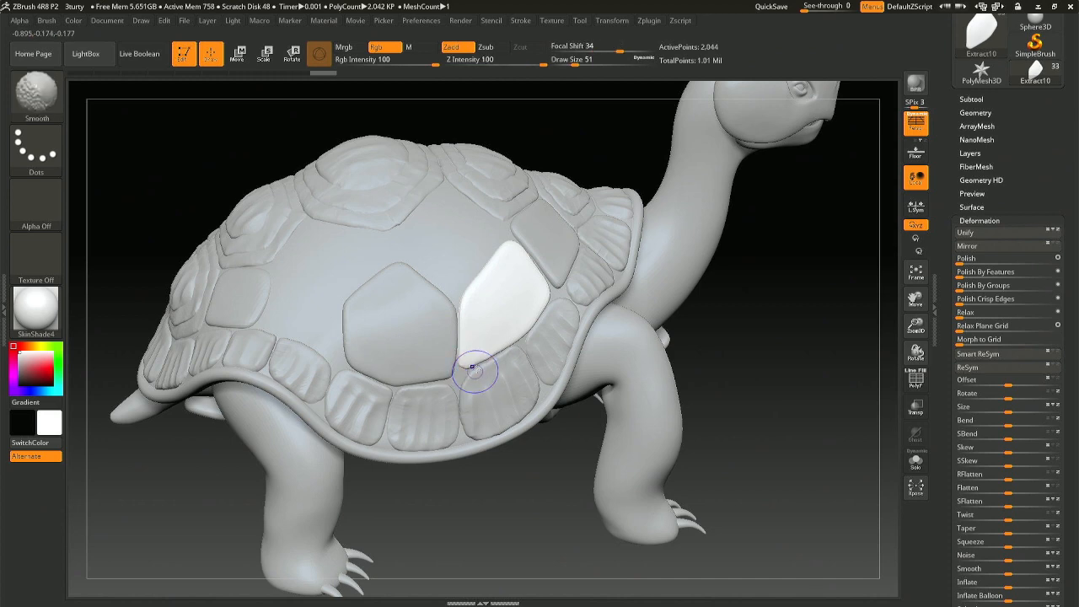
mouse_move(462, 365)
right_mouse_down()
mouse_move(470, 423)
mouse_move(480, 361)
right_mouse_up()
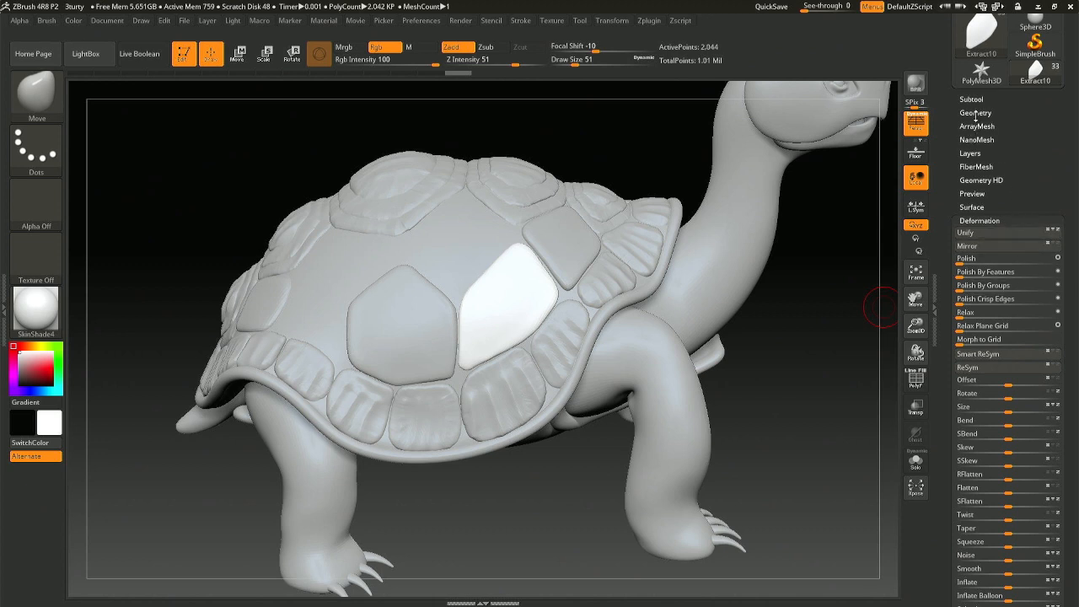
Step: Remesh the front side plate with ZRemesher at a target polygon count of about 2
left_click(975, 113)
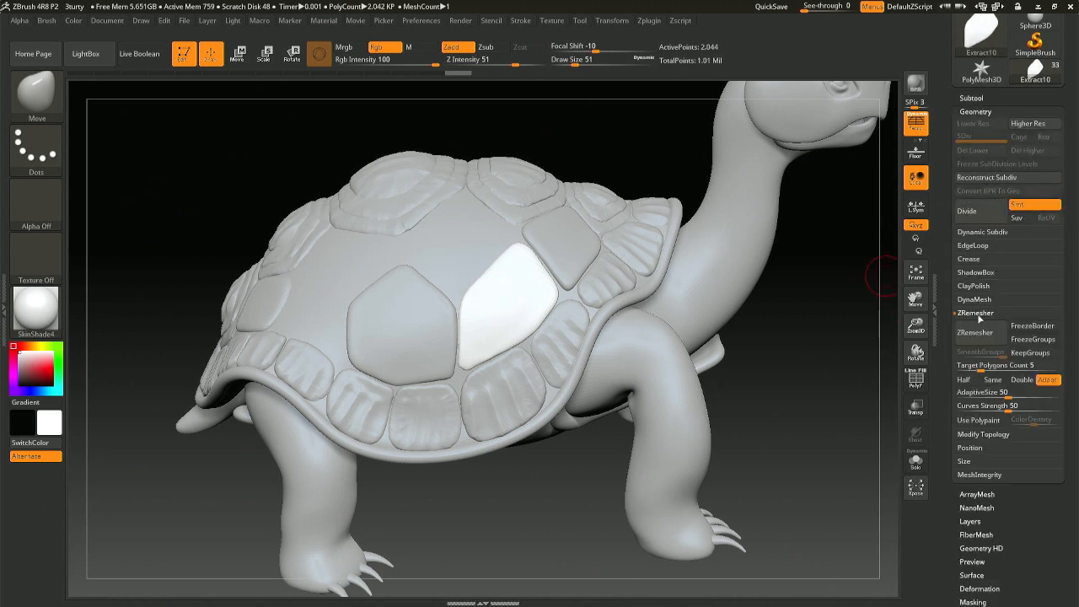
left_click_drag(978, 368, 967, 367)
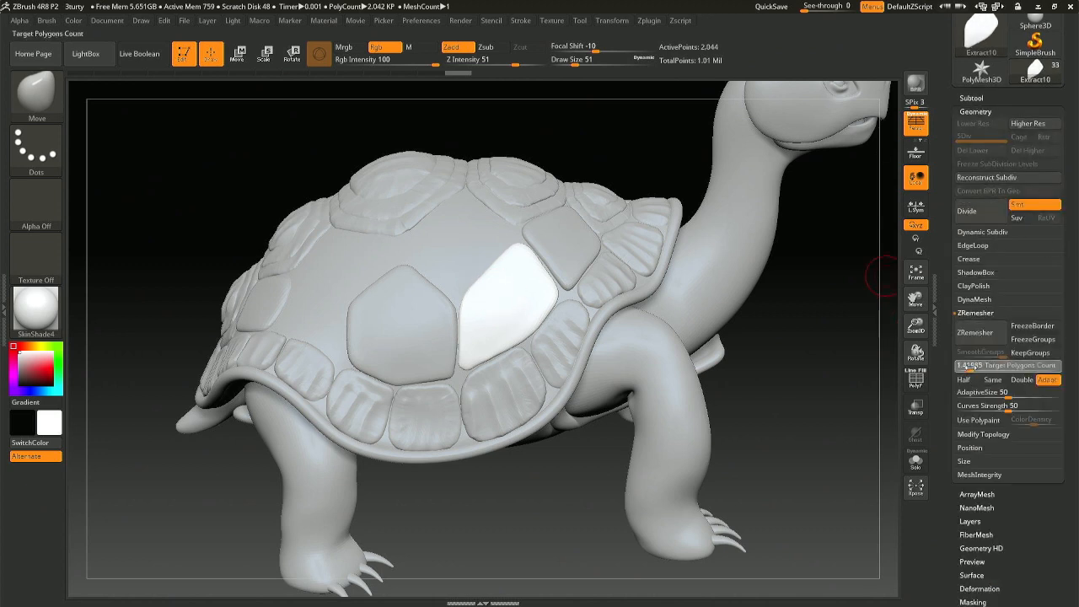
left_click(976, 333)
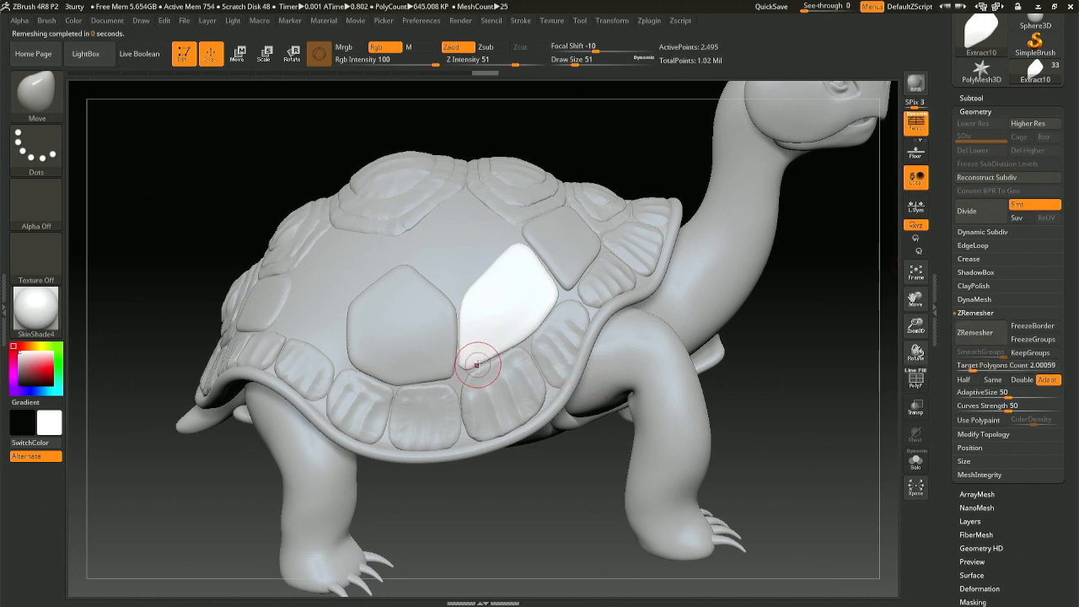
Step: Remesh the rear side plate with ZRemesher at a target polygon count of 2
mouse_move(385, 340)
right_mouse_down()
mouse_move(397, 339)
mouse_move(277, 306)
right_mouse_up()
left_click(225, 291, "alt")
left_click(994, 365)
type("5")
key("Return")
left_click(979, 341)
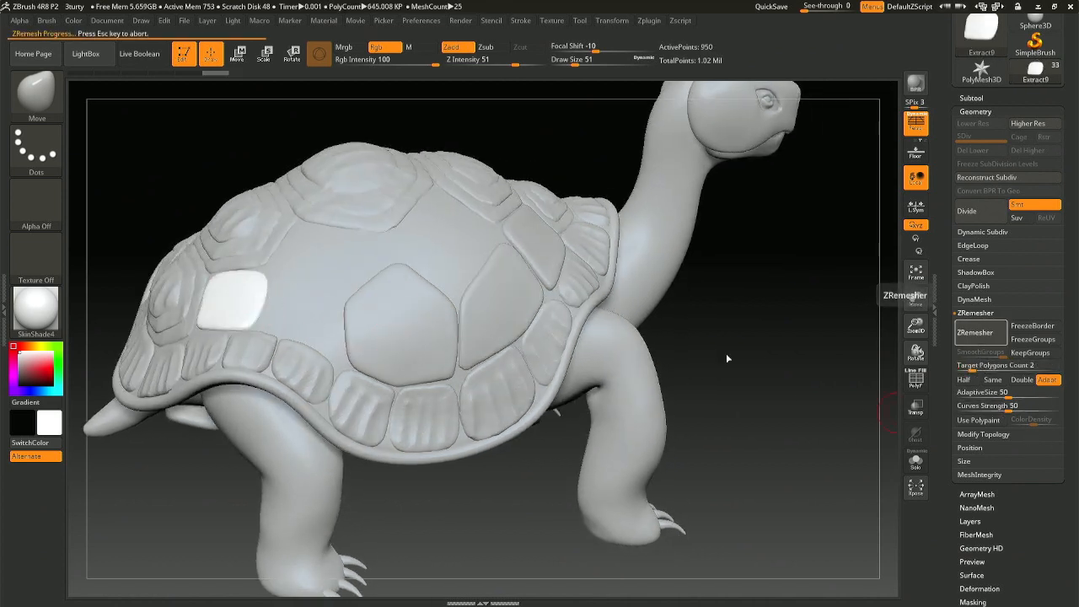
Step: Set the draw size to 77 and move the rear side plate's lower corner and adjoining edges to fit its neighbours
right_click_drag(299, 335, 330, 362)
right_click_drag(181, 324, 192, 310)
key("F1")
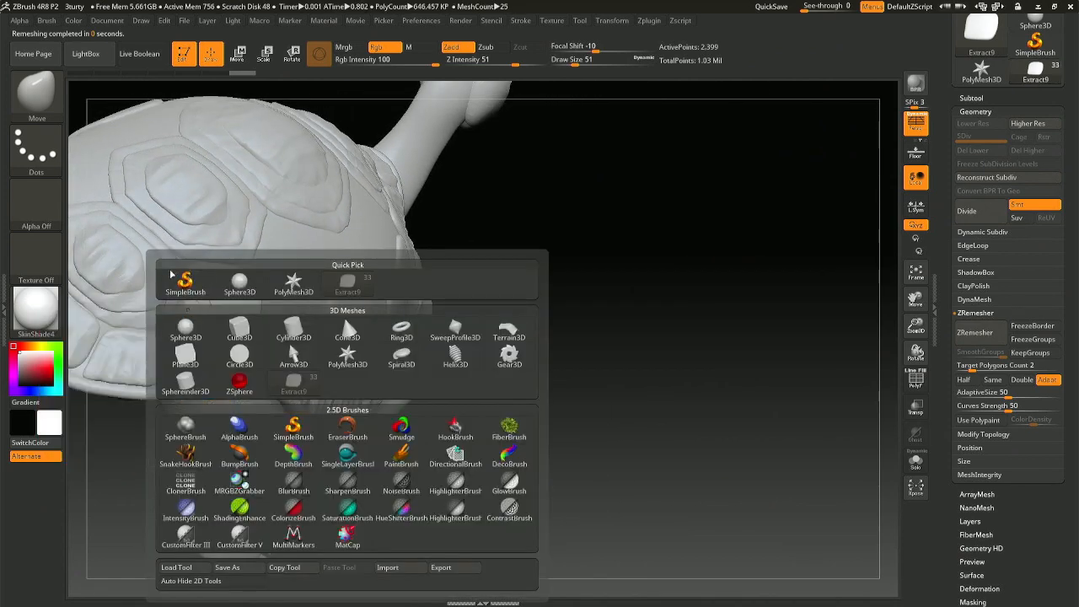
key("space")
left_click(240, 231)
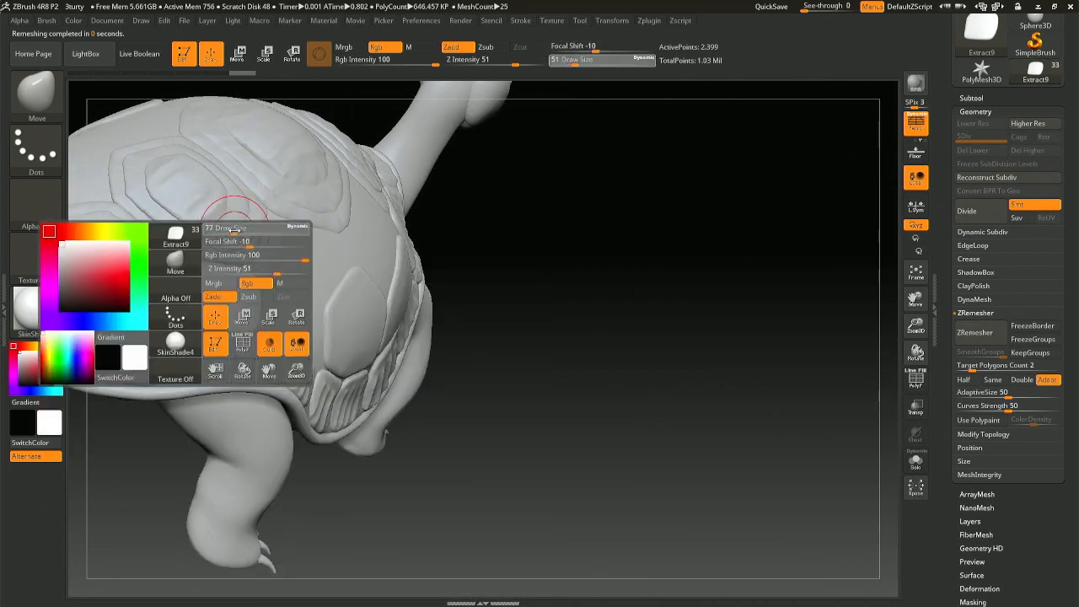
left_click_drag(179, 335, 177, 336)
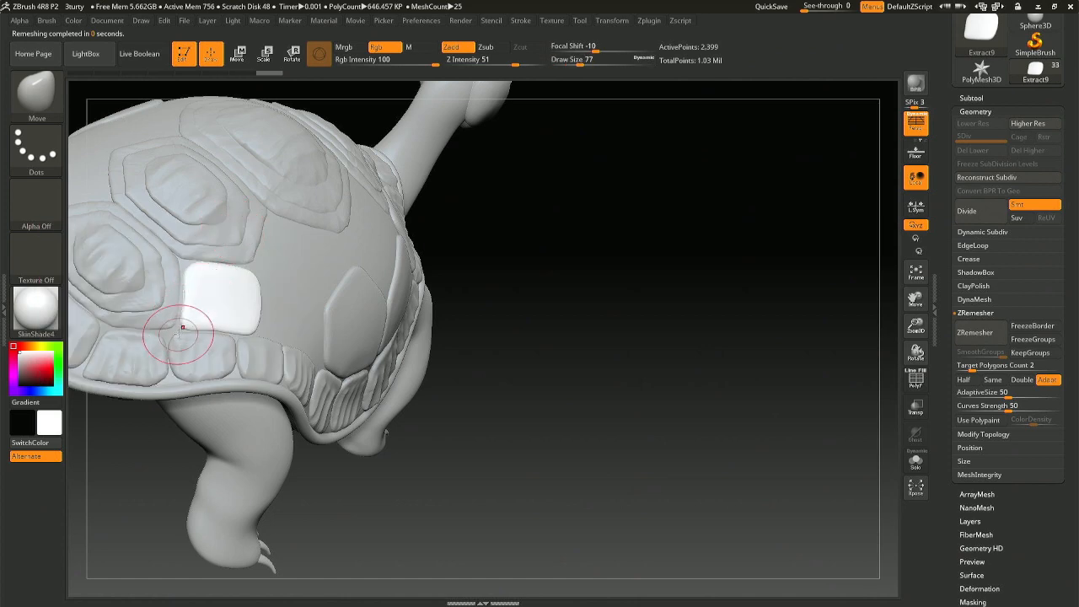
left_click_drag(184, 297, 184, 296)
left_click_drag(220, 327, 220, 328)
Step: Move the rear side plate's upper edge and corners to follow the raised scutes above it
mouse_move(209, 329)
right_mouse_down()
mouse_move(185, 324)
mouse_move(241, 289)
right_mouse_up()
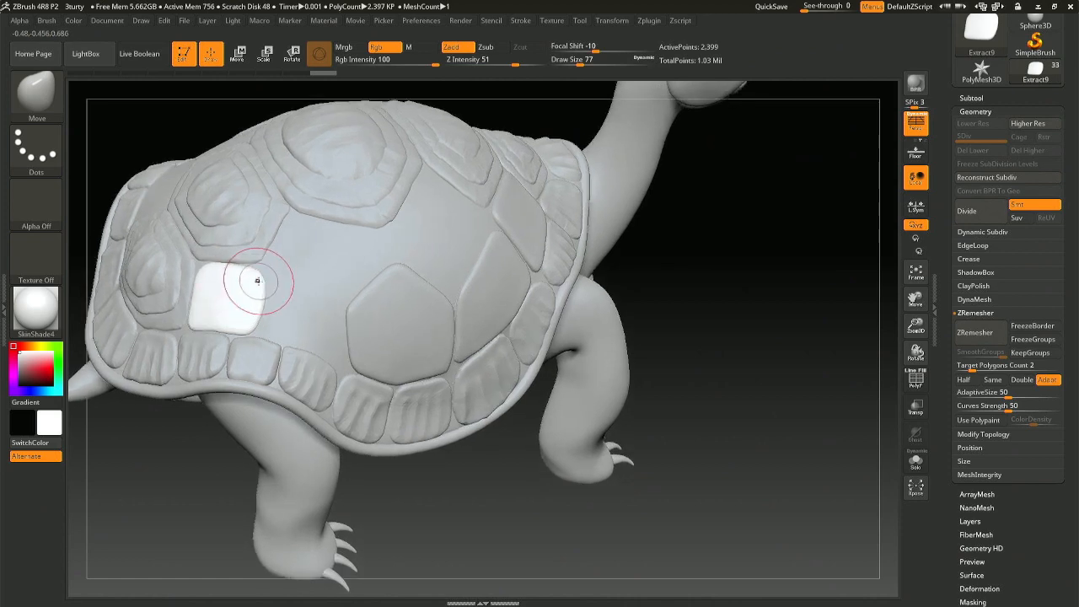
left_click_drag(265, 272, 206, 262)
mouse_move(188, 275)
right_mouse_down()
mouse_move(234, 278)
mouse_move(218, 277)
right_mouse_up()
left_click_drag(187, 276, 189, 277)
Step: Refine the corners of the diamond-shaped plate nearest the tortoise's neck with the Move brush
mouse_move(262, 294)
right_mouse_down()
mouse_move(202, 285)
mouse_move(312, 331)
mouse_move(317, 351)
mouse_move(352, 368)
right_mouse_up()
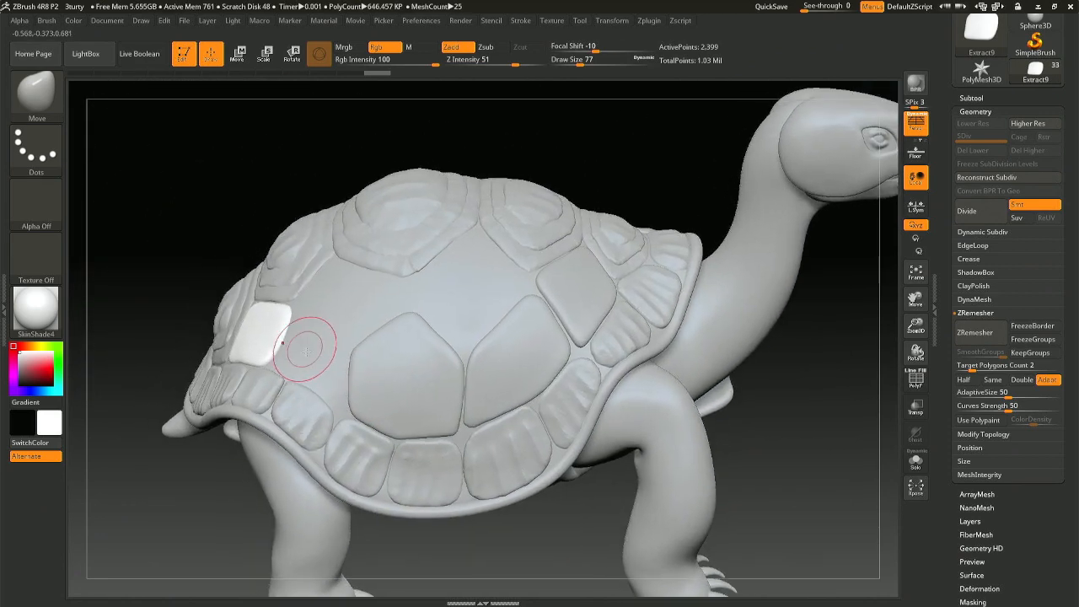
left_click(558, 318, "alt")
left_click(563, 317, "alt")
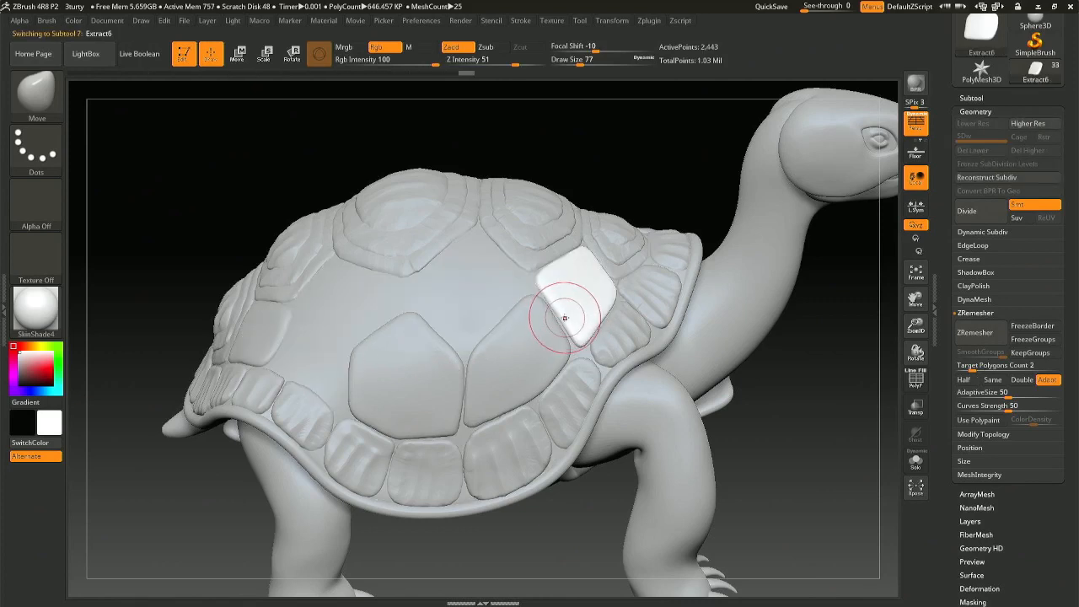
right_click_drag(566, 316, 552, 348)
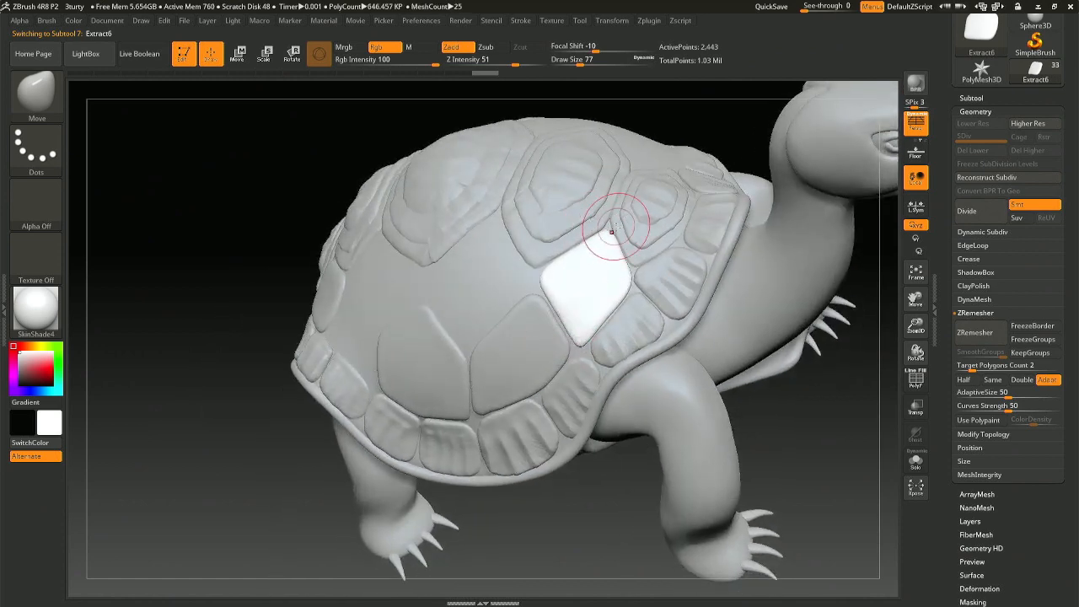
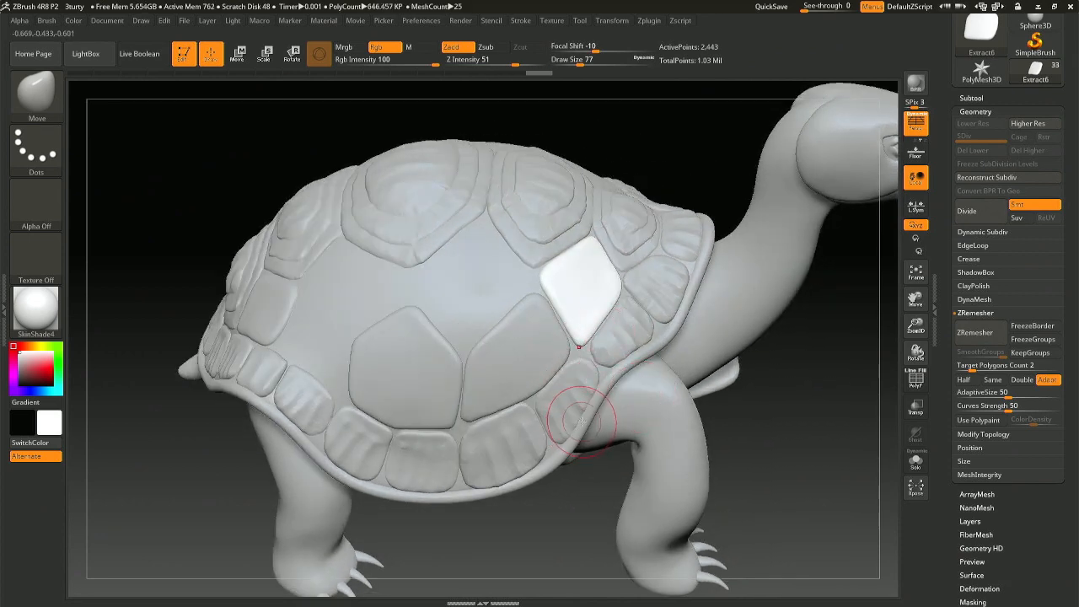
mouse_move(552, 352)
right_mouse_down()
mouse_move(539, 347)
mouse_move(552, 314)
mouse_move(574, 343)
mouse_move(385, 337)
right_mouse_up()
right_click_drag(513, 367, 568, 366)
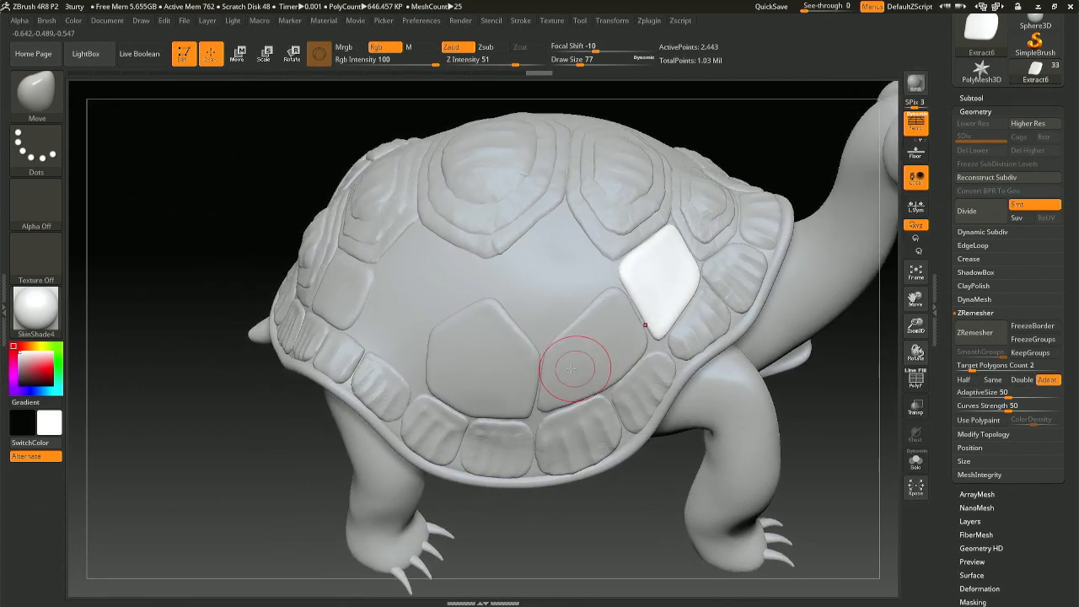
Step: Delete the shell subtool sculptris_mesh356_007 lying under the plates
left_click(455, 274, "alt")
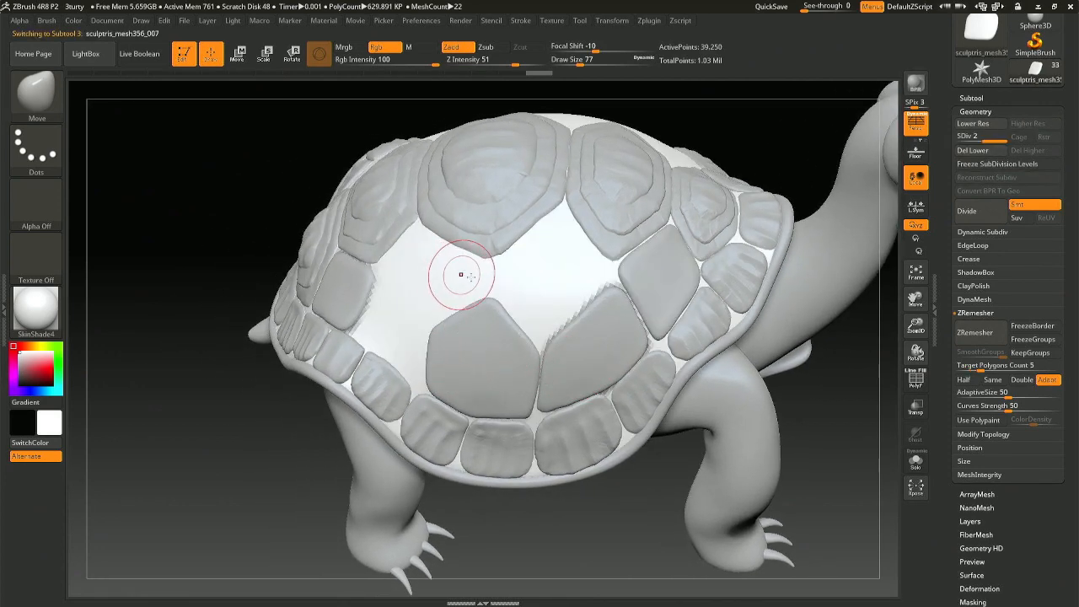
left_click(970, 98)
left_click(981, 446)
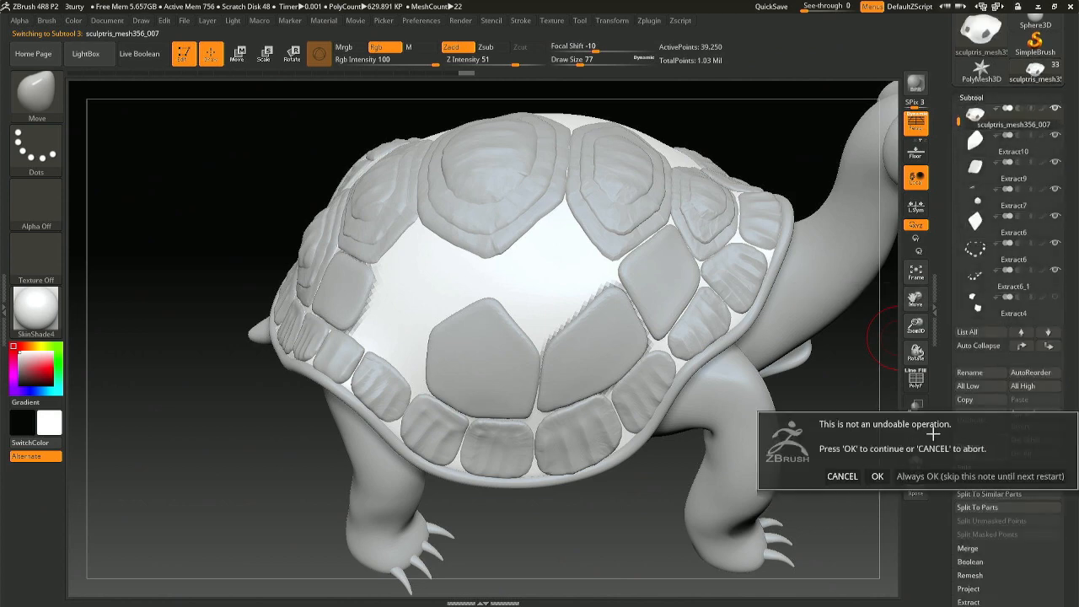
left_click(877, 475)
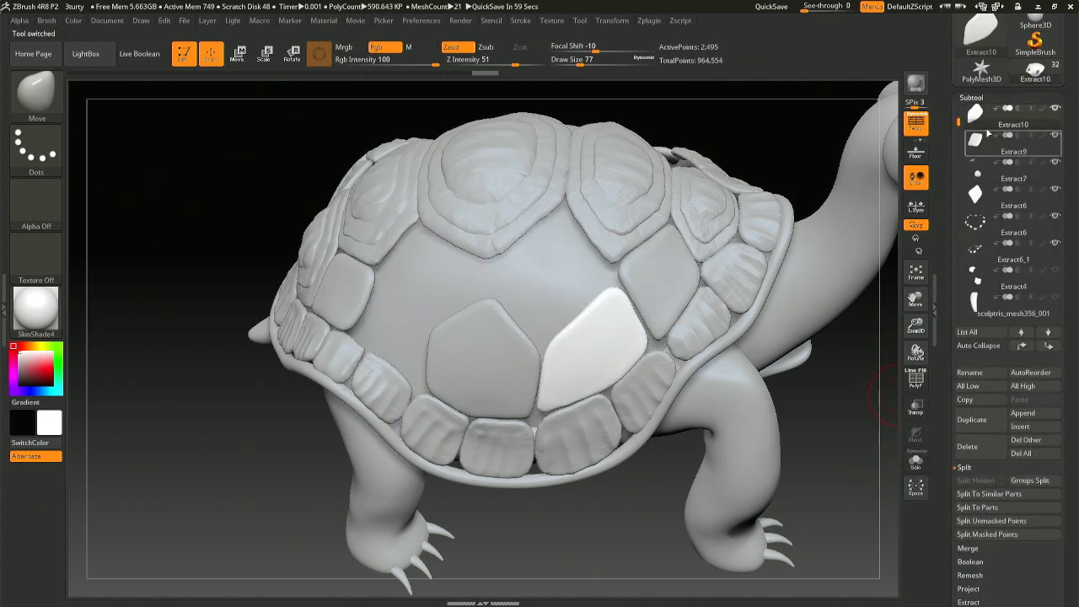
Step: Duplicate the fully masked shell subtool sculptris_mesh355
left_click_drag(828, 302, 816, 261)
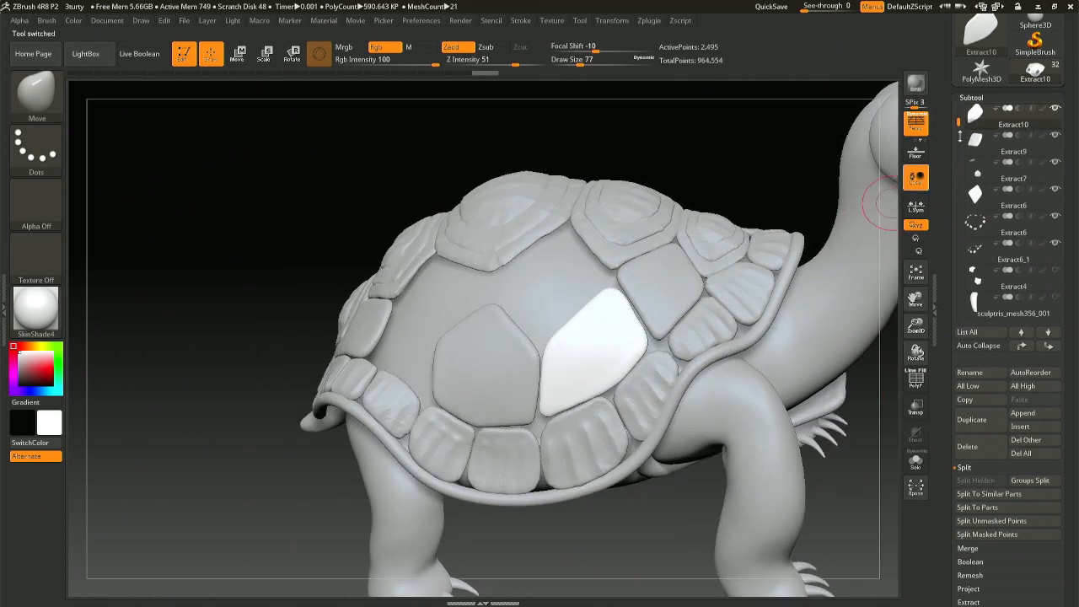
left_click_drag(957, 116, 957, 106)
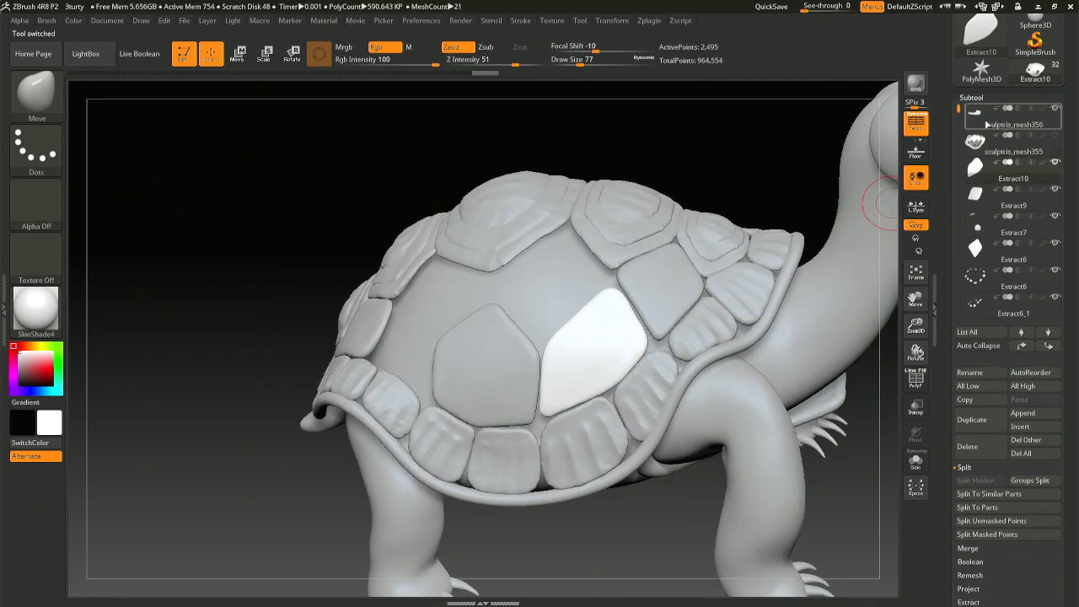
left_click(981, 140)
right_click_drag(657, 362, 680, 390)
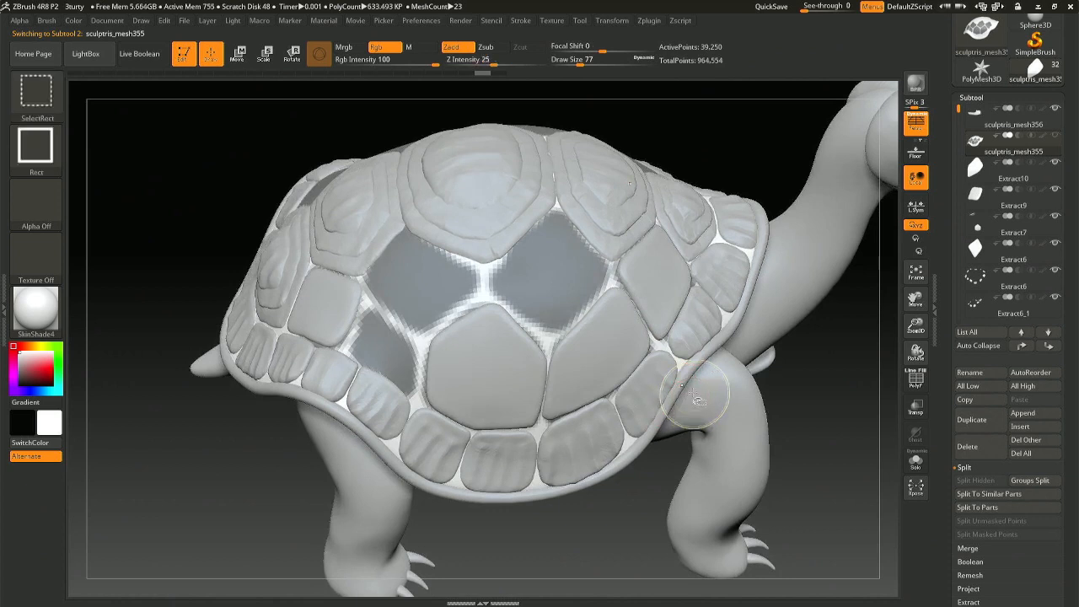
key("ctrl+shift+d")
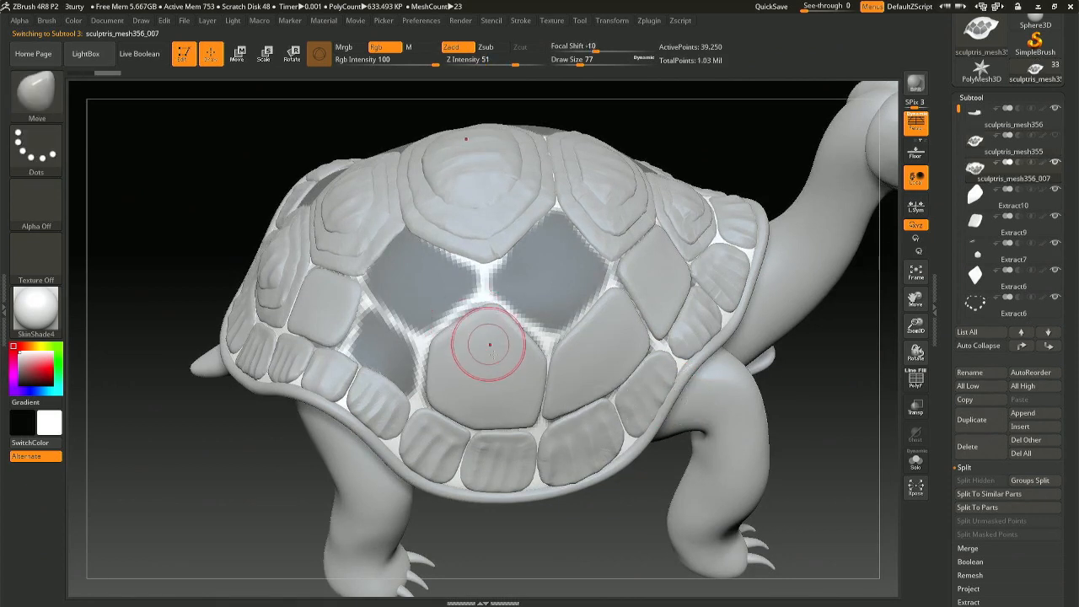
Step: Isolate the duplicated shell, erase the rearmost side mask patch with the MaskPen brush and turn off solo display
left_click(915, 461)
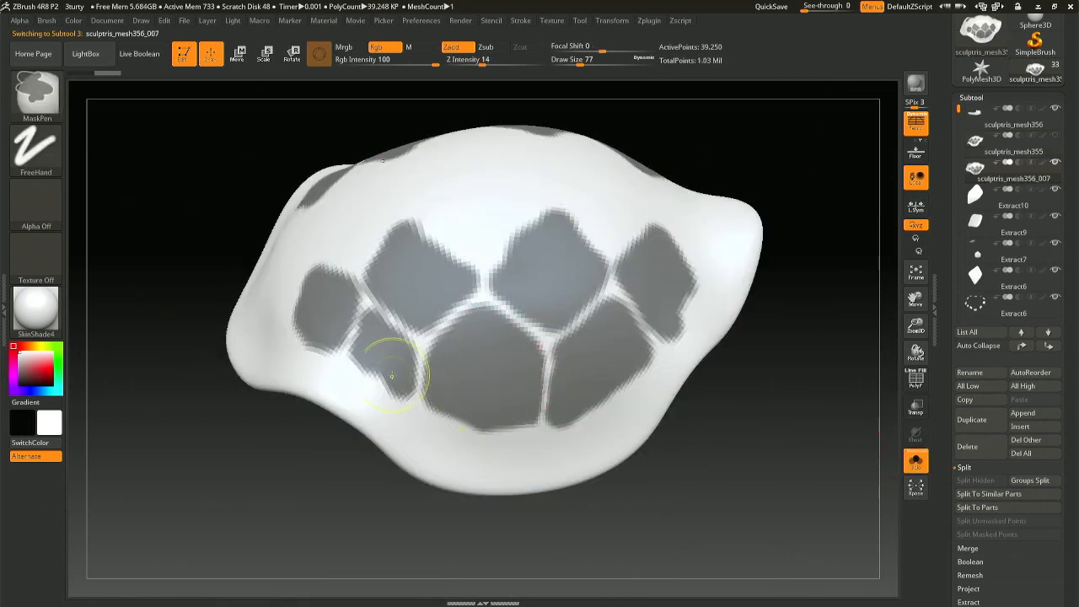
mouse_move(346, 354)
left_mouse_down("ctrl+alt")
mouse_move(309, 332)
mouse_move(319, 275)
left_mouse_up("ctrl+alt")
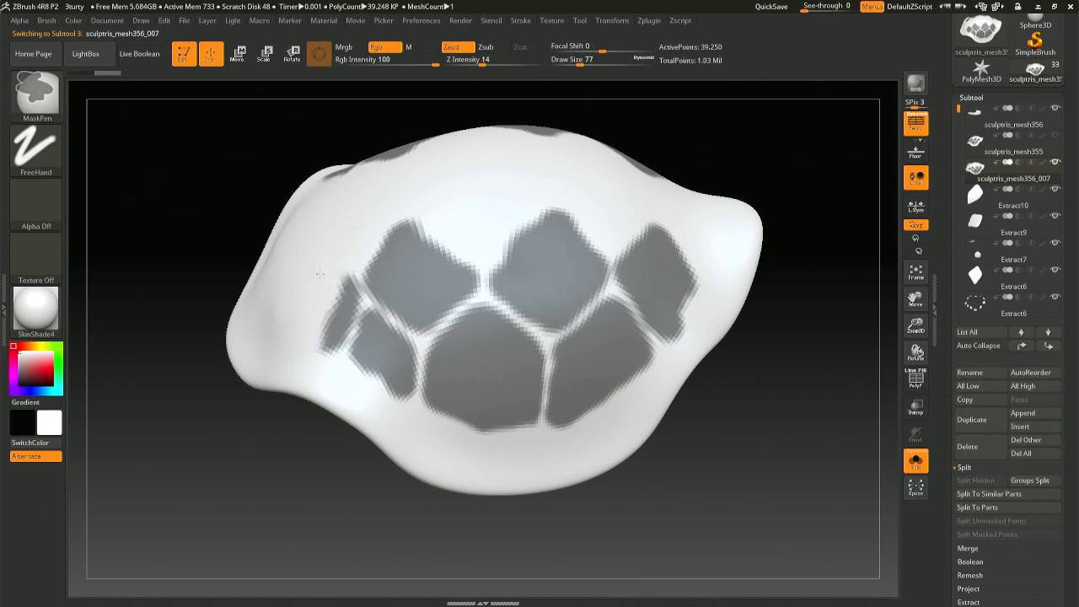
left_click_drag(290, 336, 336, 286, "ctrl+alt")
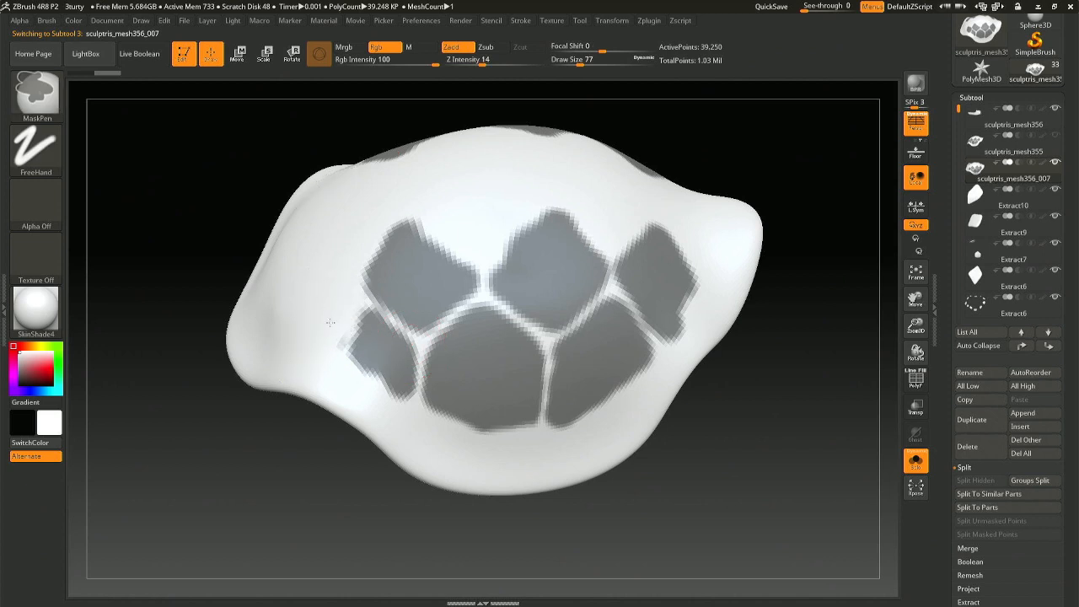
left_click(910, 462)
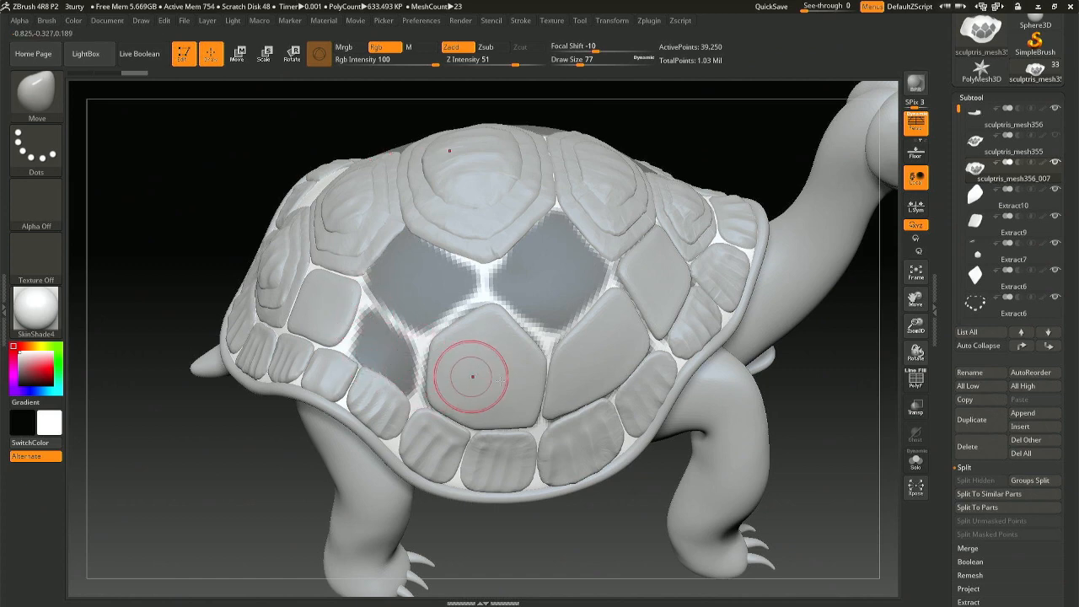
right_click_drag(385, 363, 432, 374)
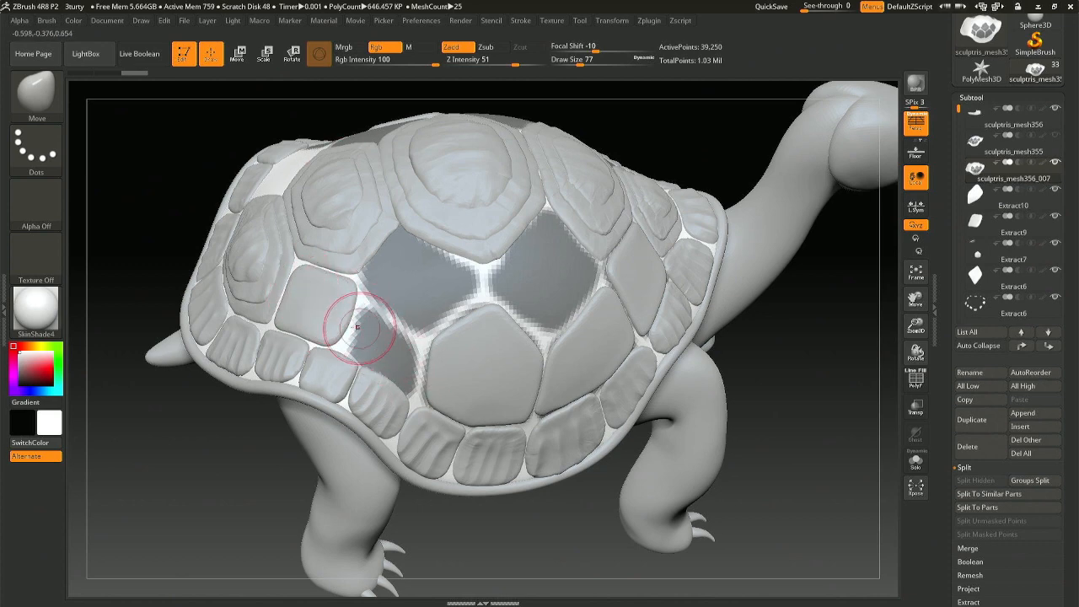
Step: Isolate the duplicated shell subtool sculptris_mesh356_007 and set the brush Draw Size to 37
mouse_move(433, 385)
right_mouse_down()
mouse_move(444, 437)
mouse_move(432, 375)
mouse_move(450, 287)
right_mouse_up()
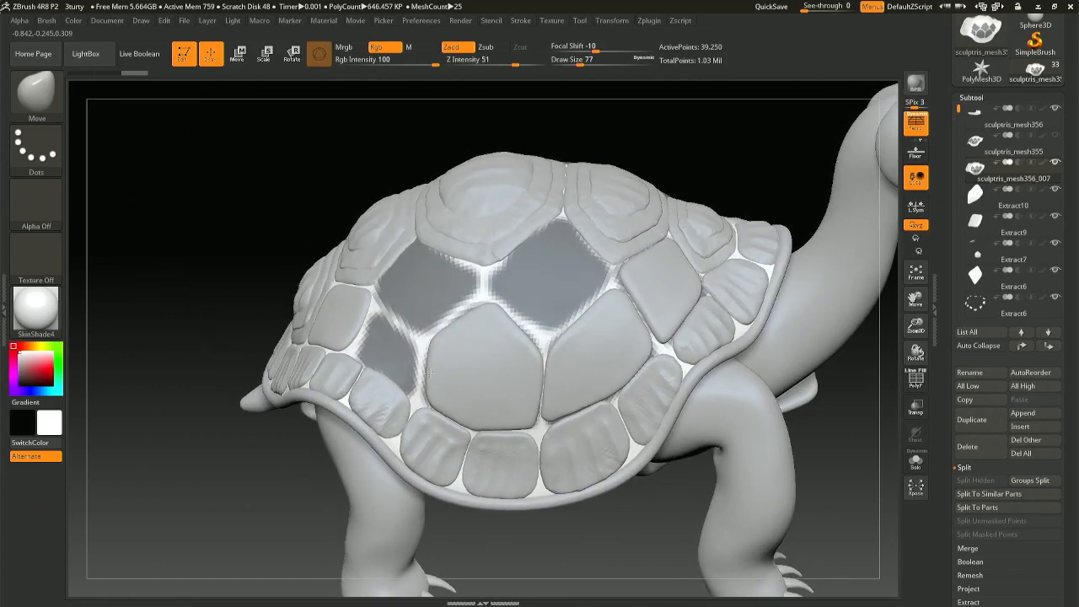
mouse_move(621, 270)
right_mouse_down()
mouse_move(600, 354)
mouse_move(501, 337)
right_mouse_up()
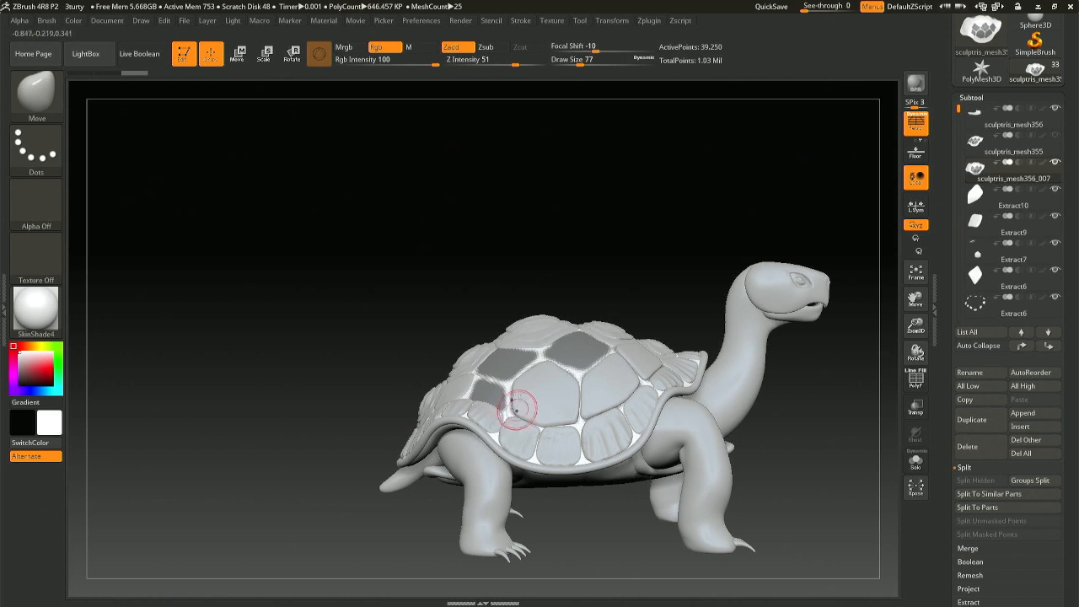
mouse_move(659, 384)
right_mouse_down()
mouse_move(546, 381)
mouse_move(628, 408)
right_mouse_up()
mouse_move(541, 386)
right_mouse_down("ctrl")
mouse_move(544, 447)
mouse_move(578, 460)
right_mouse_up("ctrl")
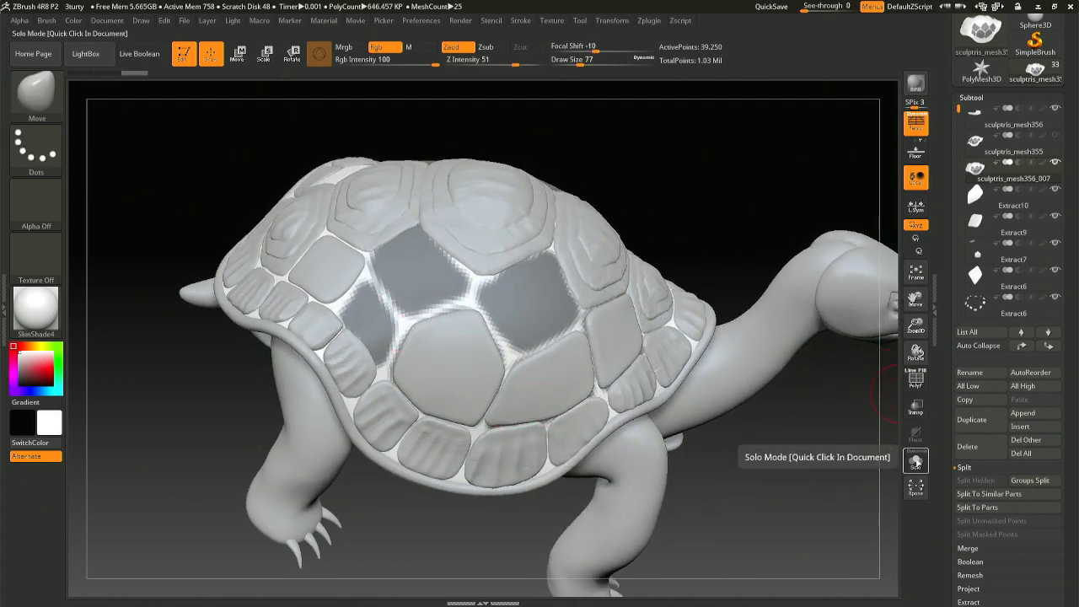
left_click(915, 461)
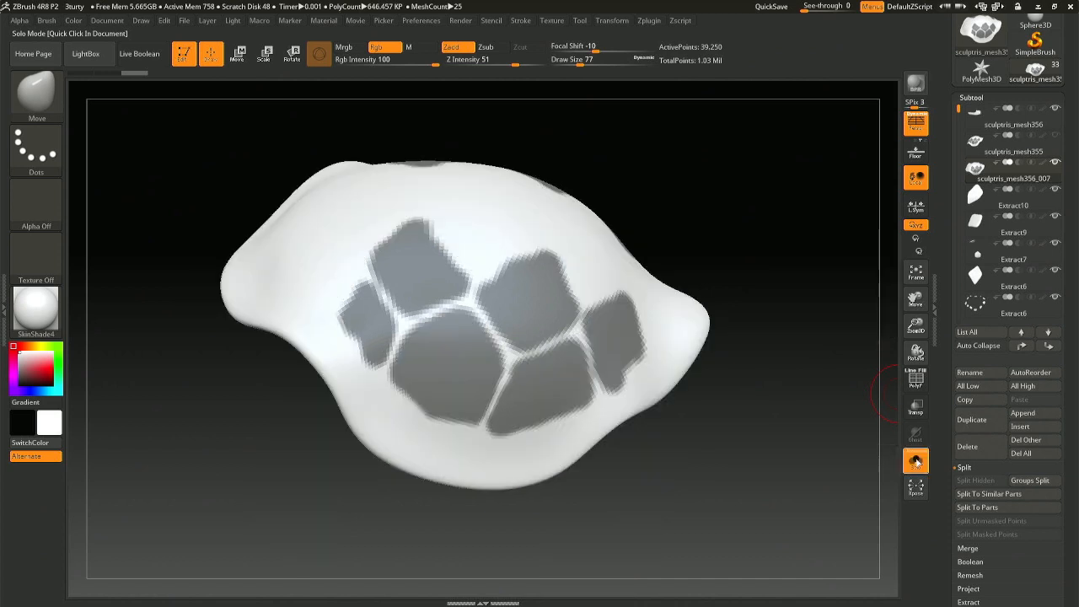
key("space")
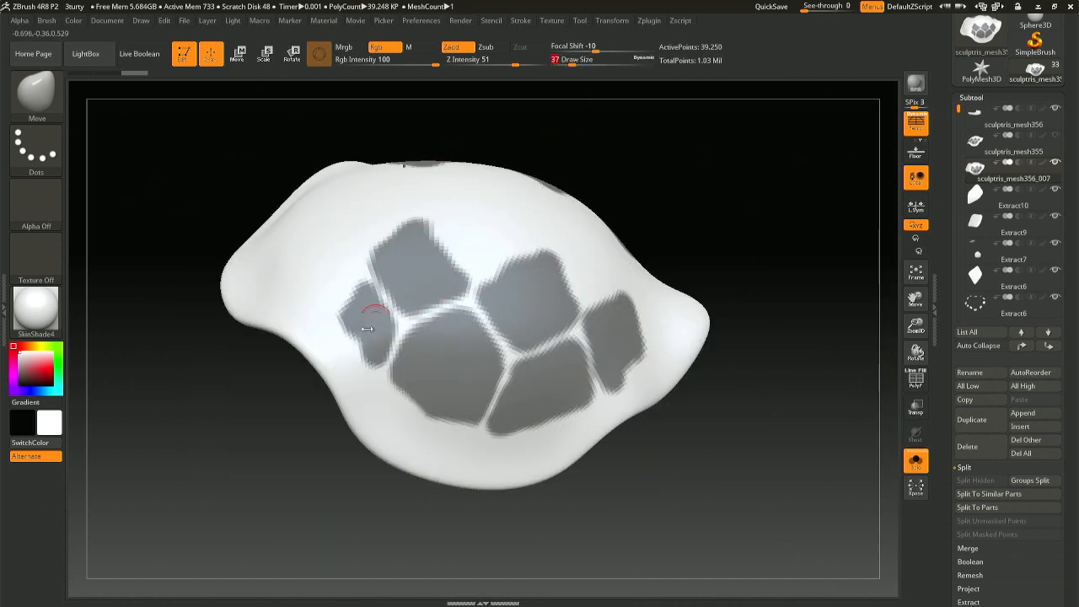
Step: Erase the upper rear mask patch and the large central side patch from the shell with the MaskPen brush
key("ctrl")
key("ctrl")
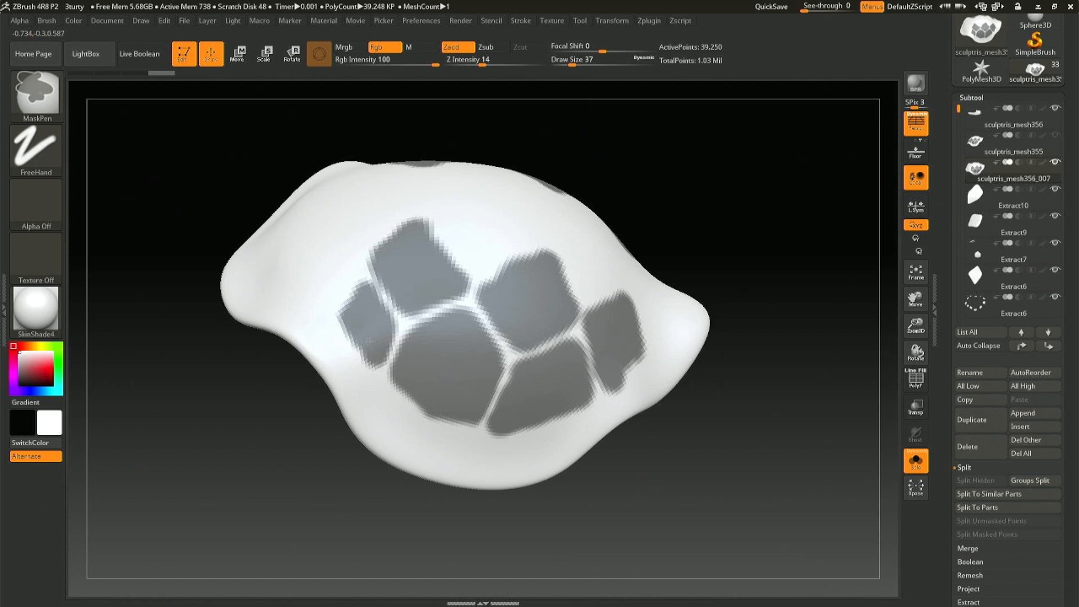
key("ctrl")
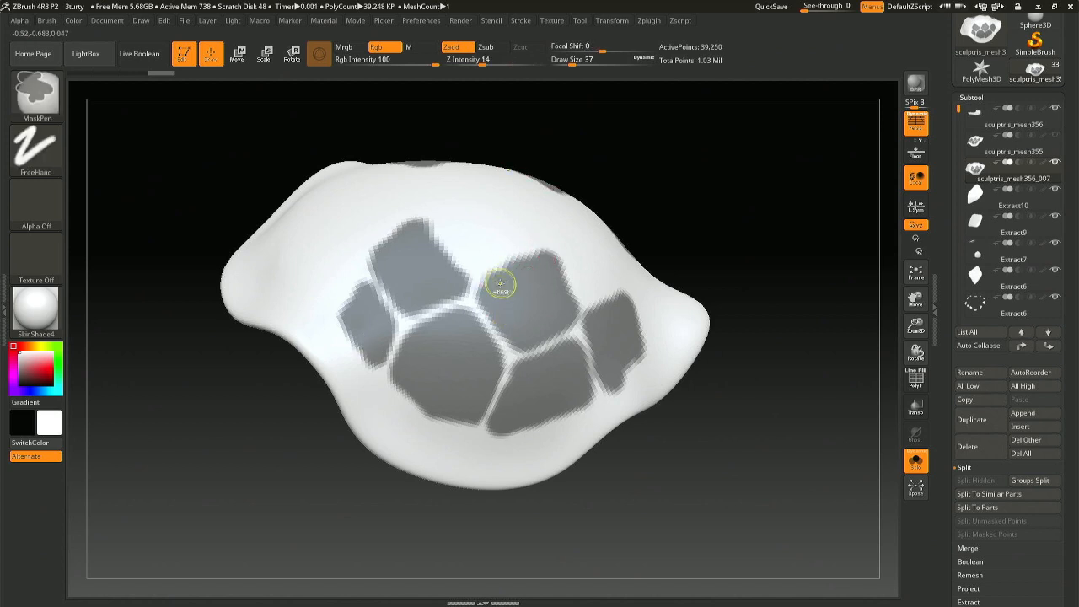
mouse_move(453, 290)
left_mouse_down("ctrl+alt")
mouse_move(426, 231)
mouse_move(421, 261)
mouse_move(412, 240)
mouse_move(384, 262)
mouse_move(413, 310)
mouse_move(404, 258)
left_mouse_up("ctrl+alt")
mouse_move(429, 292)
left_mouse_down("ctrl+alt")
mouse_move(491, 359)
mouse_move(475, 424)
mouse_move(476, 362)
left_mouse_up("ctrl+alt")
mouse_move(452, 430)
left_mouse_down("ctrl+alt")
mouse_move(456, 346)
mouse_move(426, 430)
left_mouse_up("ctrl+alt")
mouse_move(442, 351)
left_mouse_down("ctrl+alt")
mouse_move(423, 396)
mouse_move(415, 356)
left_mouse_up("ctrl+alt")
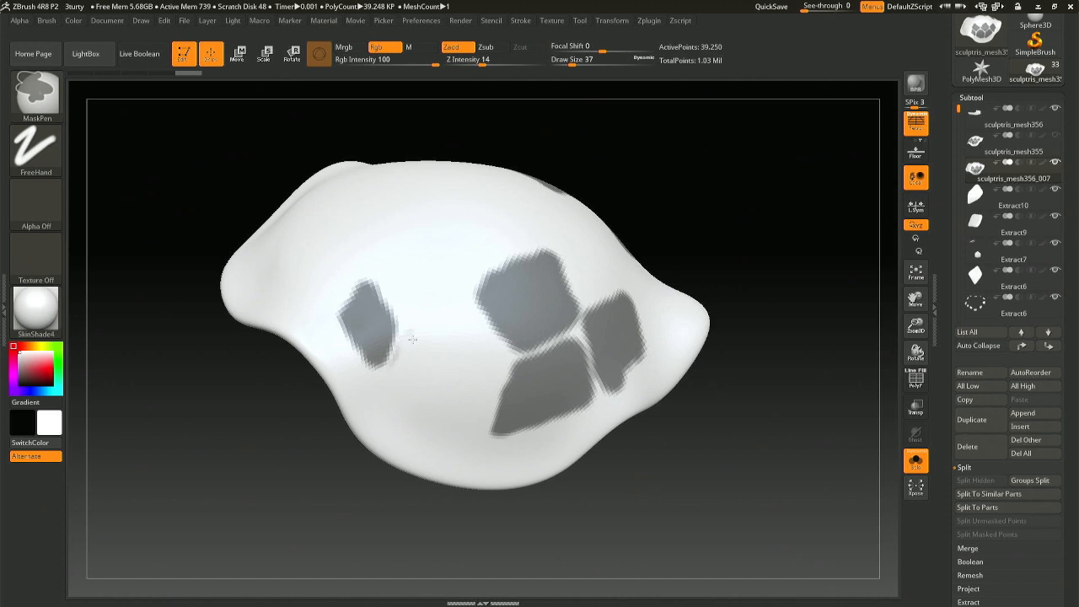
Step: Erase the foremost side mask patch and the lower front patch beside it, keeping only the narrow rear and upper diamond patches
right_click_drag(483, 403, 424, 397)
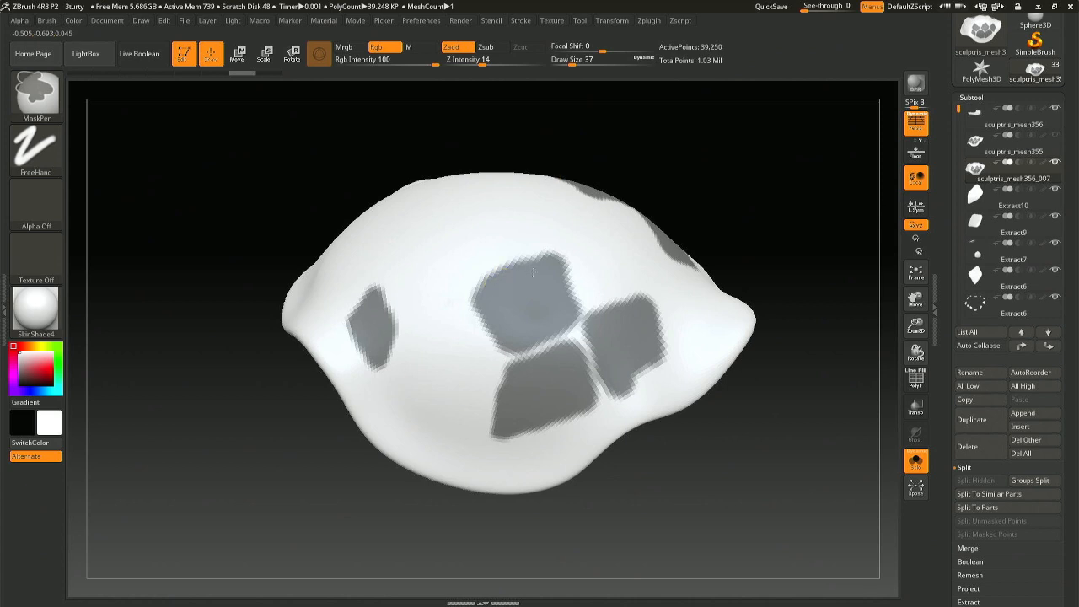
right_click_drag(584, 261, 578, 267)
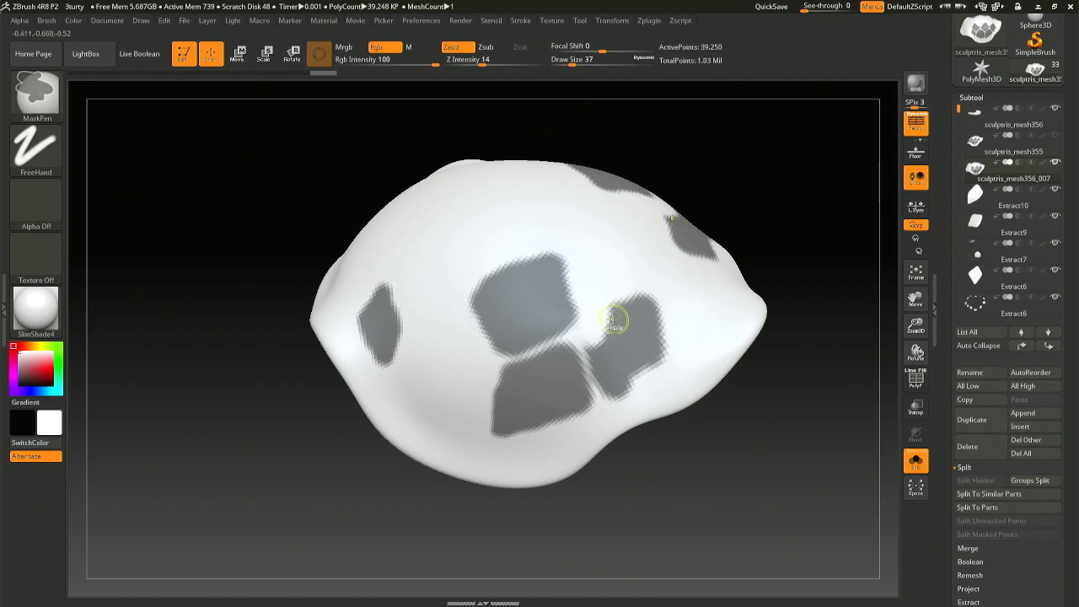
mouse_move(597, 360)
left_mouse_down("ctrl+alt")
mouse_move(590, 339)
mouse_move(606, 363)
mouse_move(613, 296)
mouse_move(648, 345)
mouse_move(630, 380)
left_mouse_up("ctrl+alt")
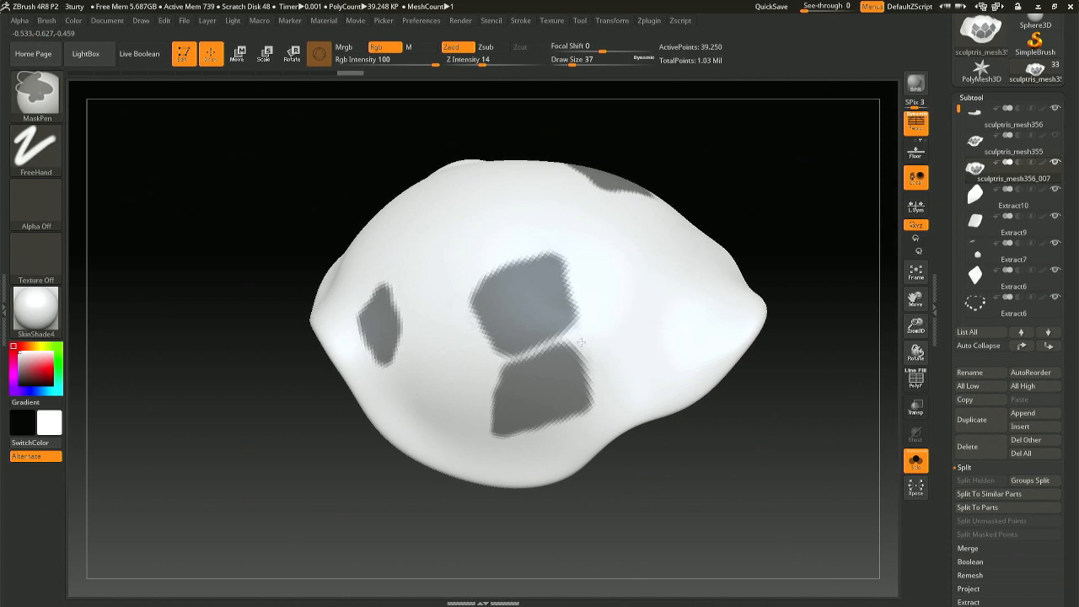
right_click_drag(591, 348, 644, 354)
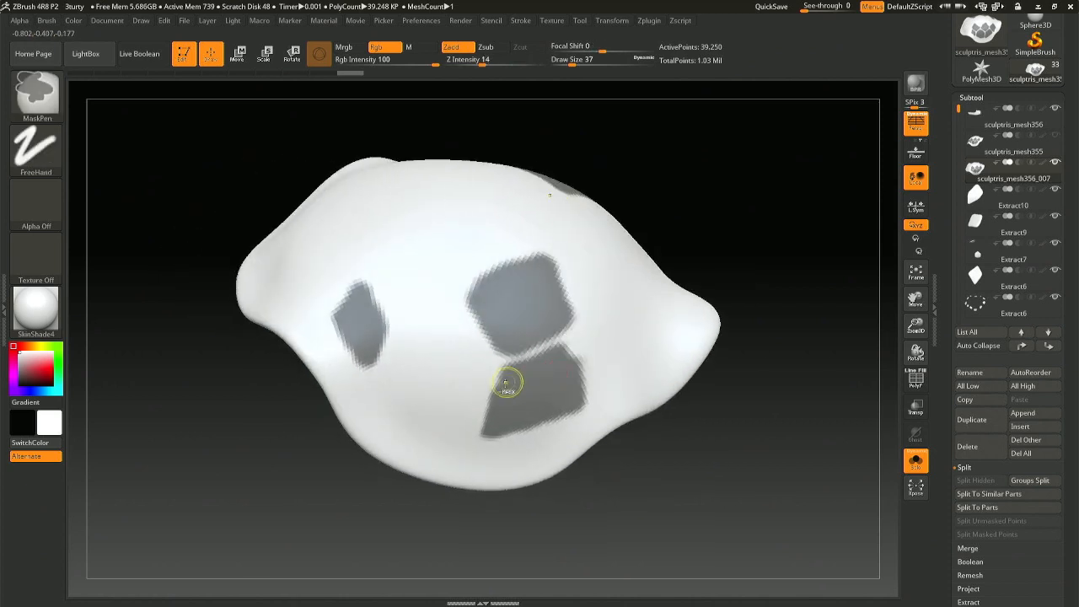
left_click_drag(507, 381, 553, 368, "ctrl+alt")
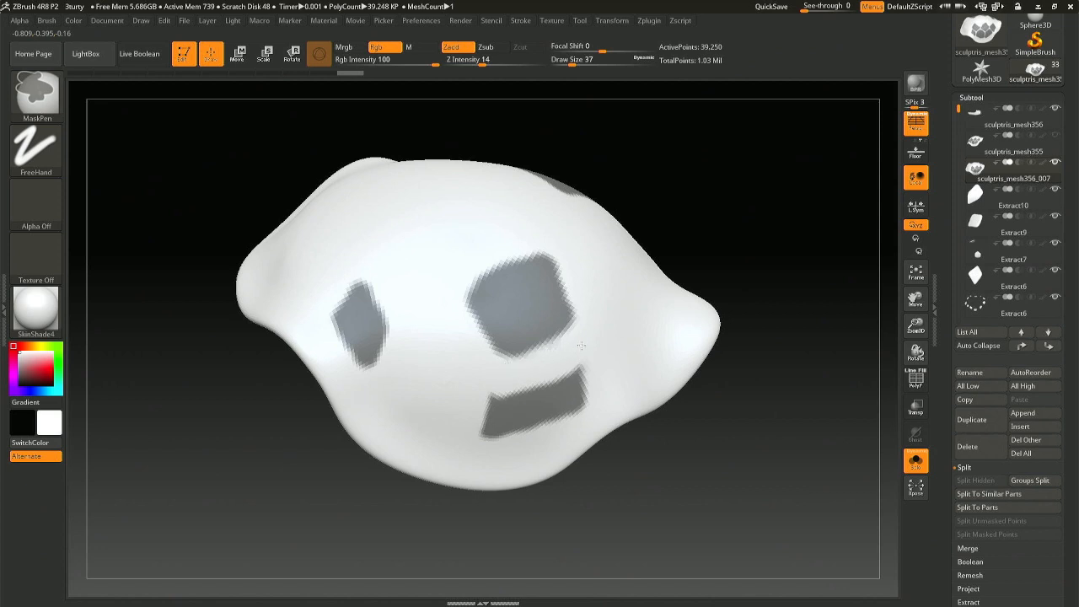
mouse_move(518, 381)
left_mouse_down("ctrl+alt")
mouse_move(573, 376)
mouse_move(462, 423)
left_mouse_up("ctrl+alt")
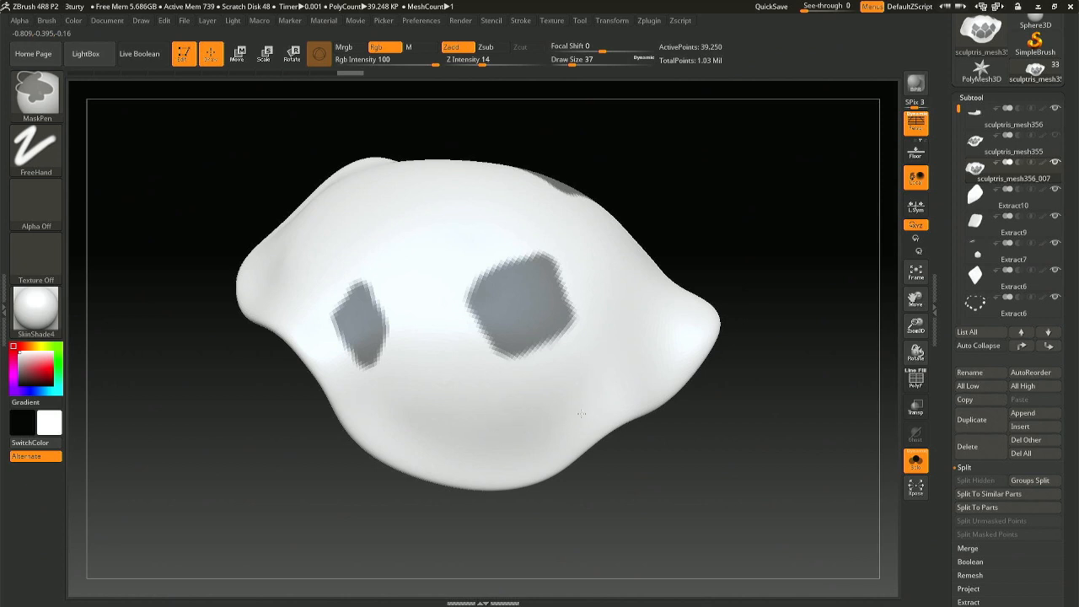
Step: Extract the two remaining masked patches with smoothness 5 and thickness 0.02, redo the extraction once and accept it
mouse_move(437, 361)
right_mouse_down()
mouse_move(415, 349)
mouse_move(439, 347)
right_mouse_up()
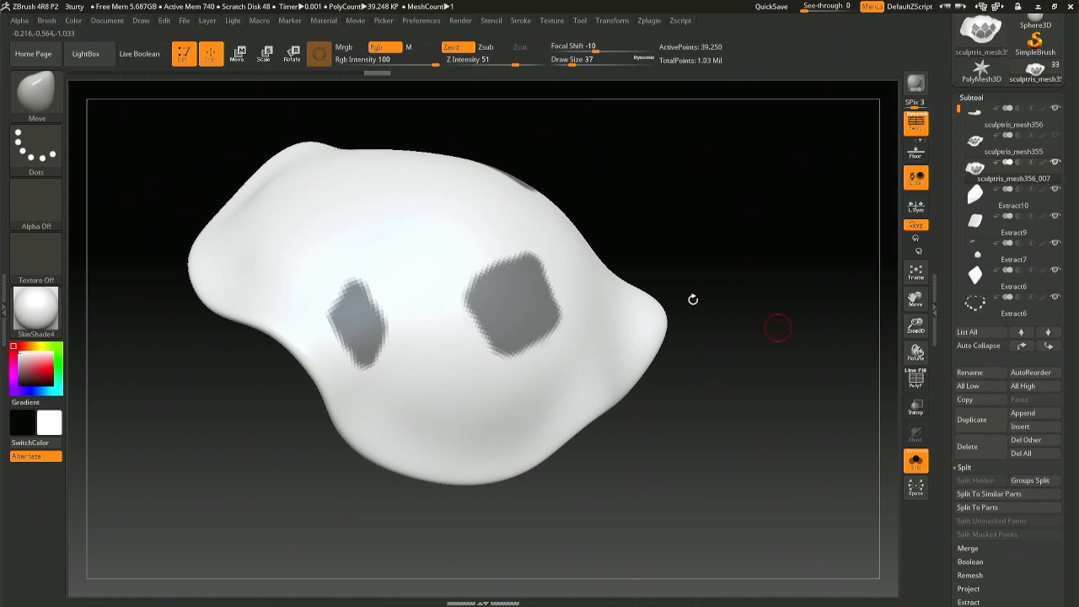
left_click_drag(977, 100, 976, 97)
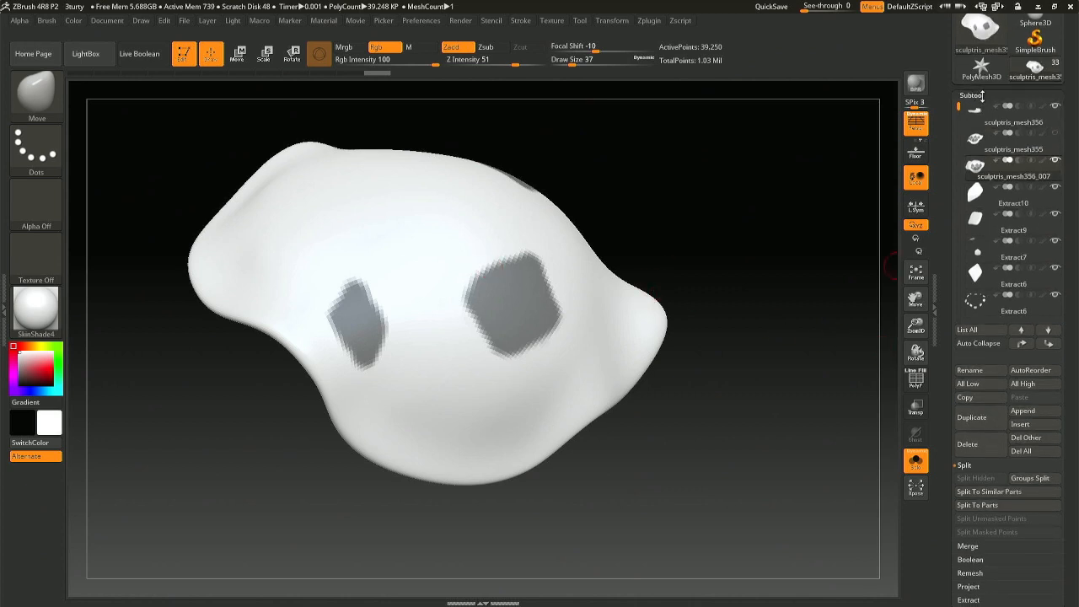
left_click(968, 599)
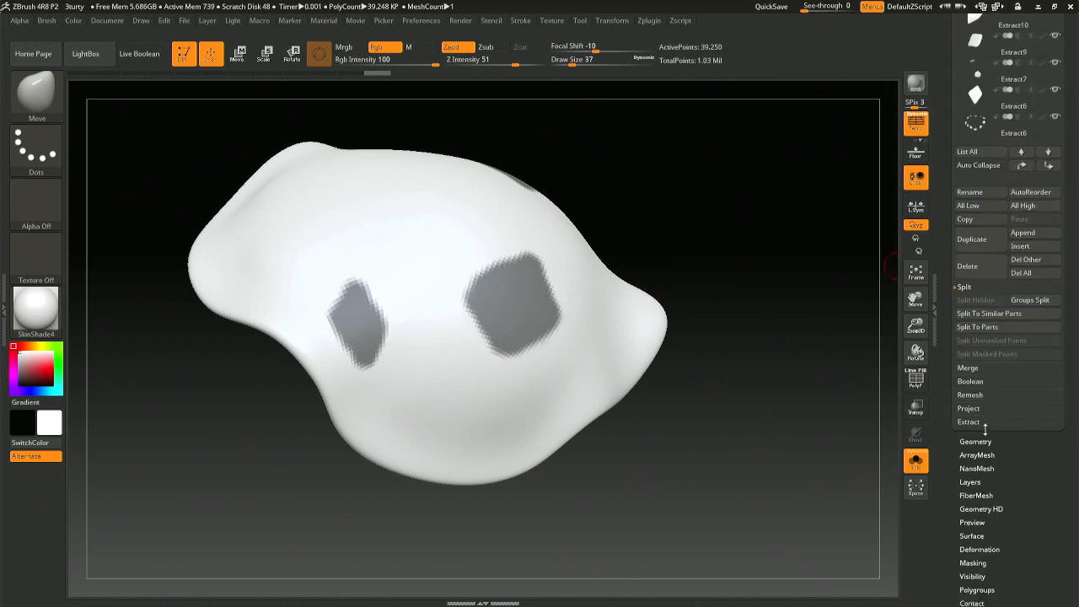
left_click(969, 374)
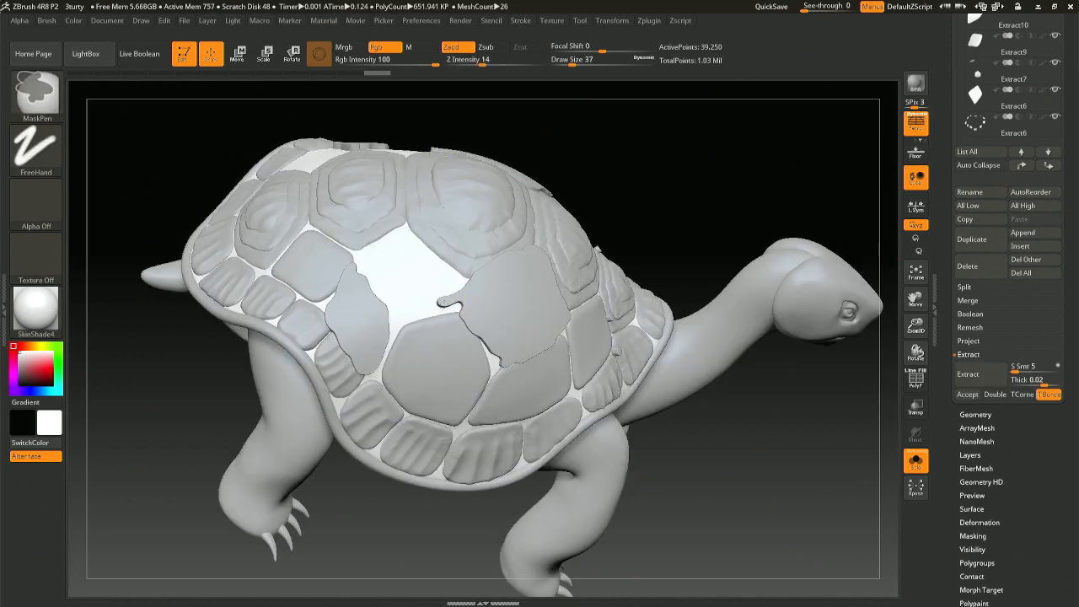
key("ctrl+z")
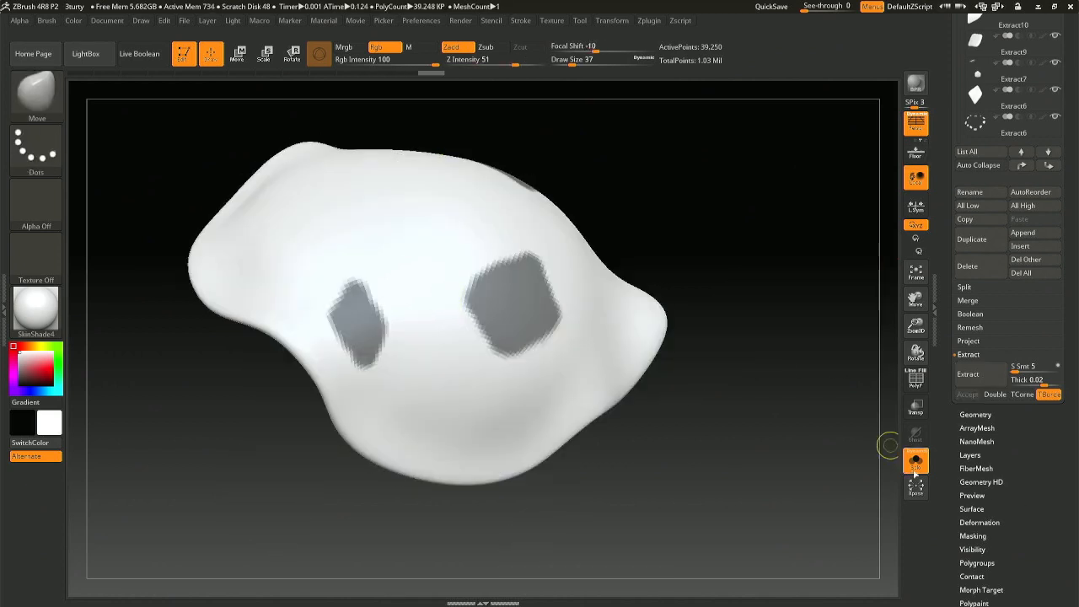
left_click(966, 381)
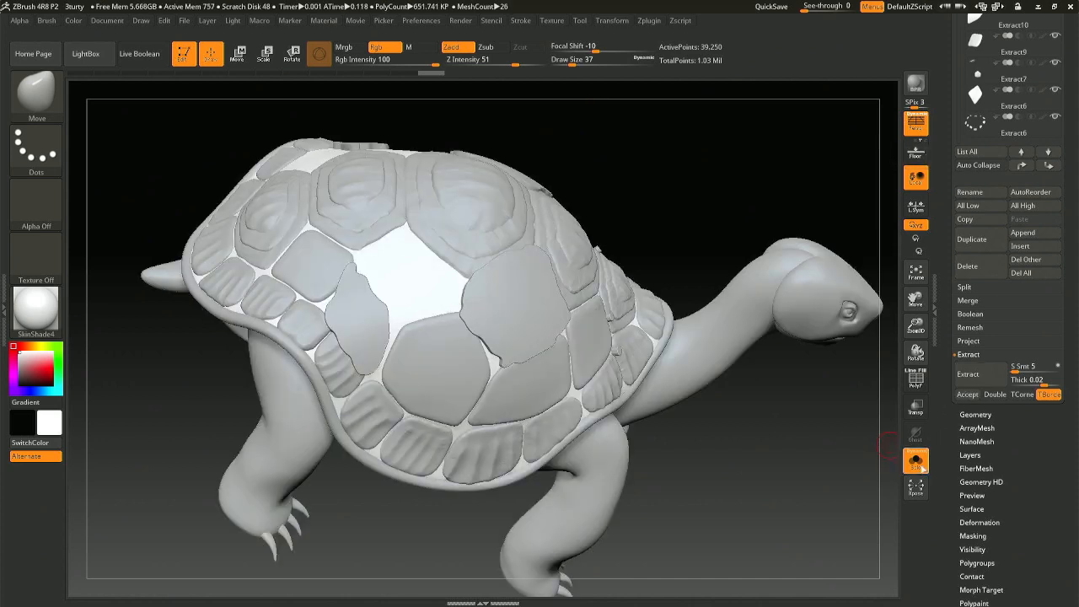
left_click(967, 394)
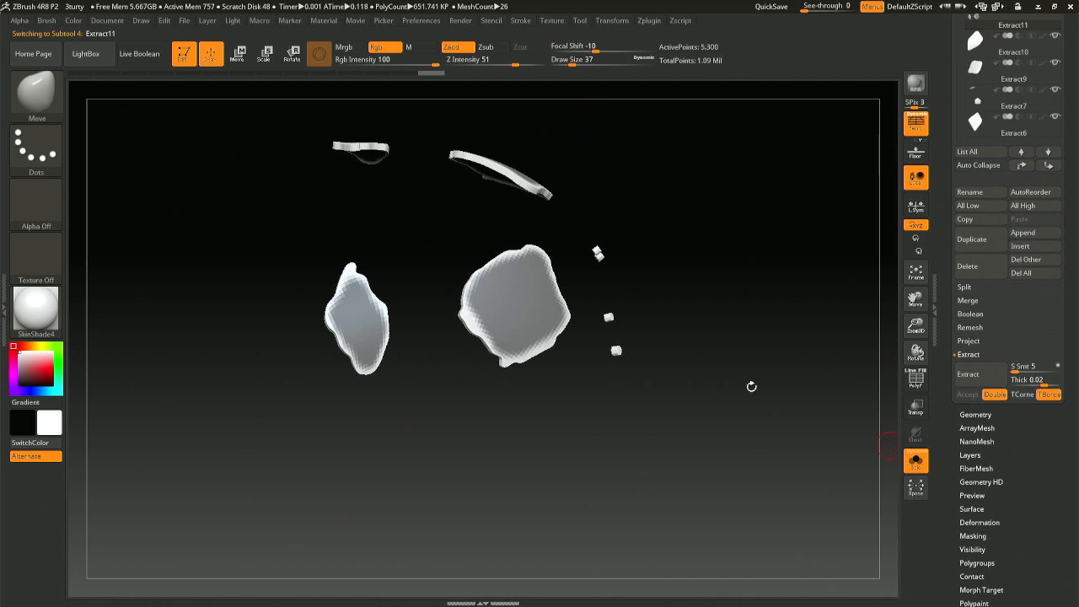
Step: Smooth the jagged outlines of the extracted diamond-shaped plate and the narrow plate
left_click_drag(630, 366, 573, 303)
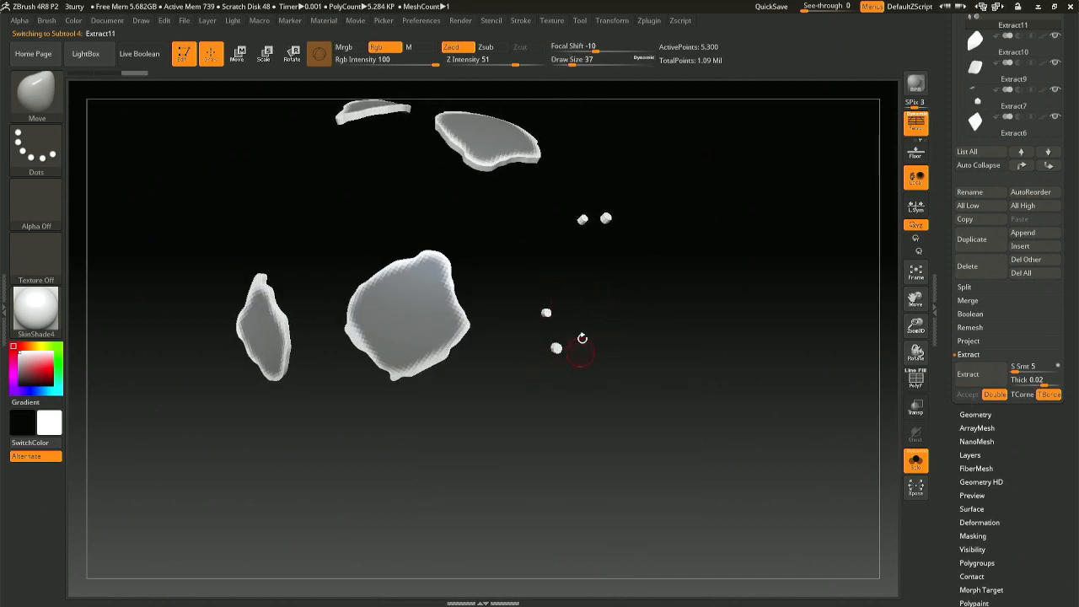
key("space")
mouse_move(425, 329)
left_mouse_down()
mouse_move(456, 322)
mouse_move(371, 360)
left_mouse_up()
left_click_drag(265, 337, 257, 313, "shift")
mouse_move(255, 311)
right_mouse_down()
mouse_move(309, 318)
mouse_move(246, 304)
mouse_move(264, 385)
right_mouse_up()
Step: Refine the narrow plate's upper tip with the Move and Smooth brushes, reducing the Draw Size to 16 and 5
key("space")
left_click_drag(259, 316, 226, 308)
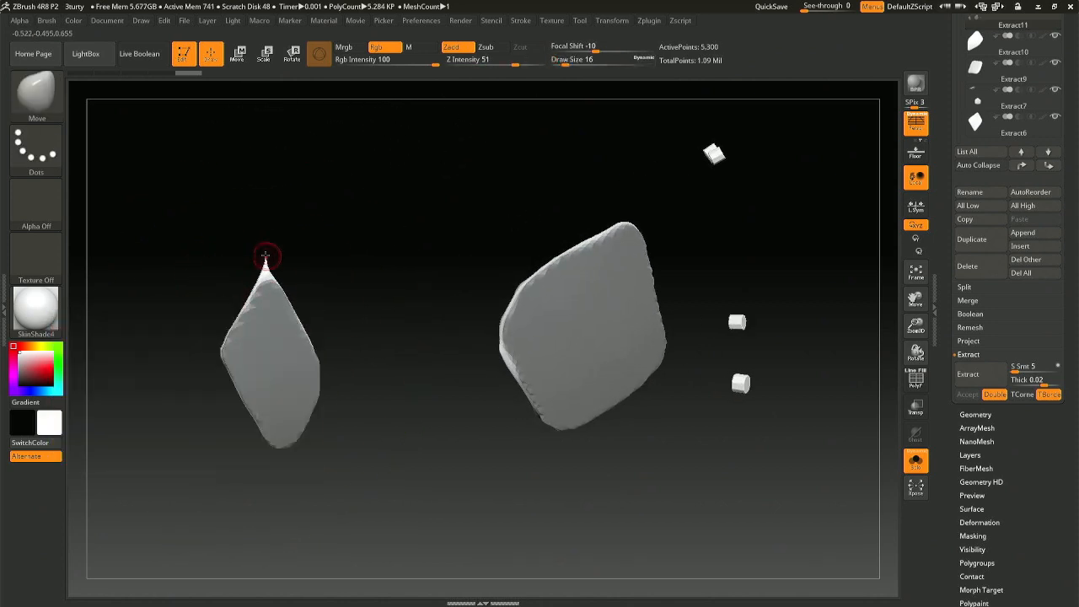
key("shift")
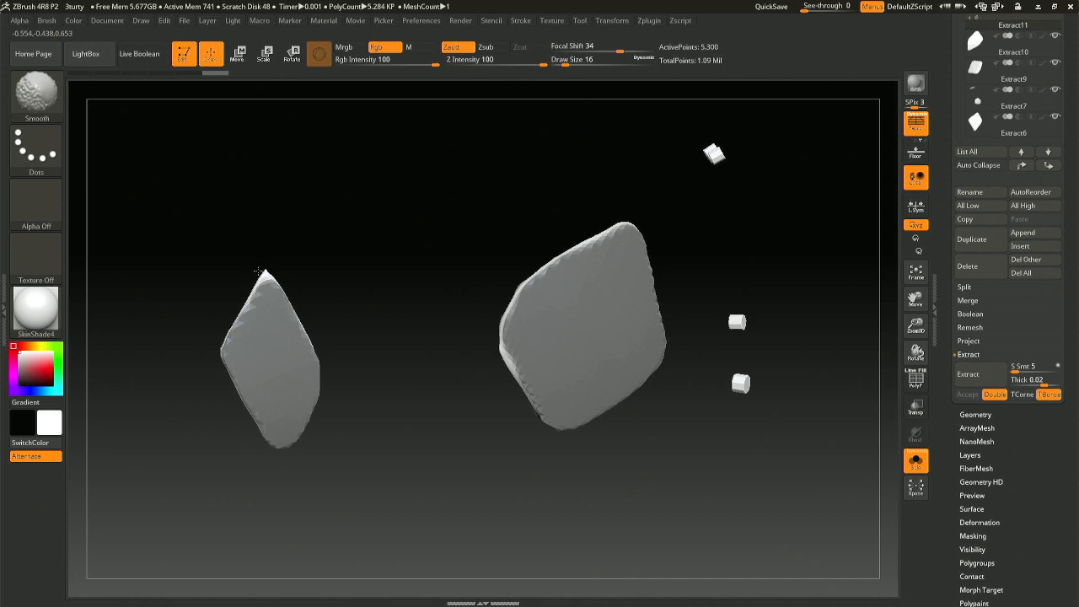
mouse_move(267, 272)
right_mouse_down()
mouse_move(300, 255)
mouse_move(301, 380)
mouse_move(243, 327)
right_mouse_up()
key("space")
left_click(255, 264)
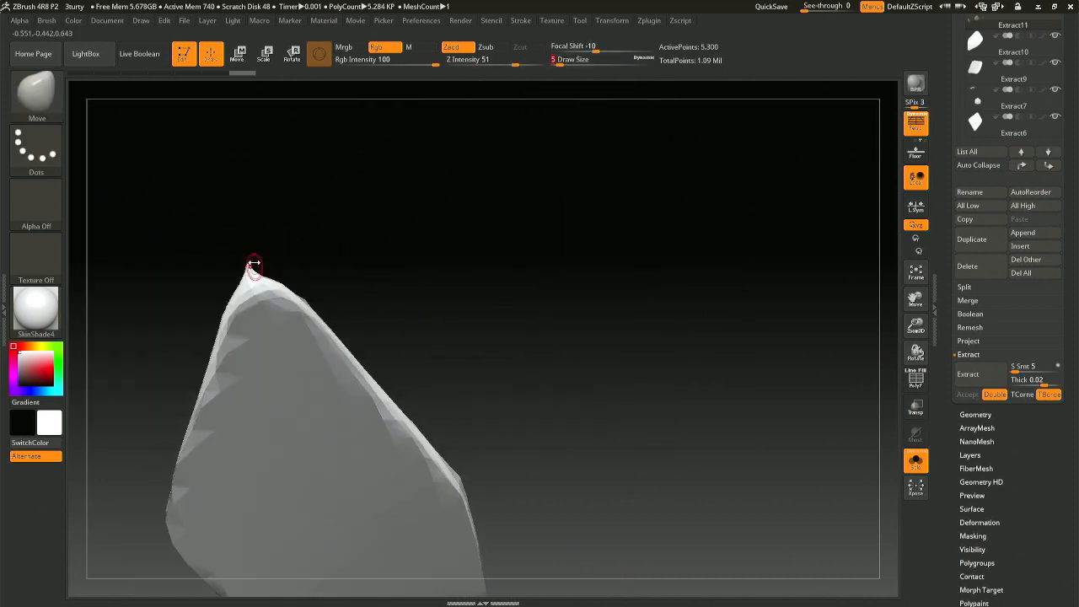
key("shift")
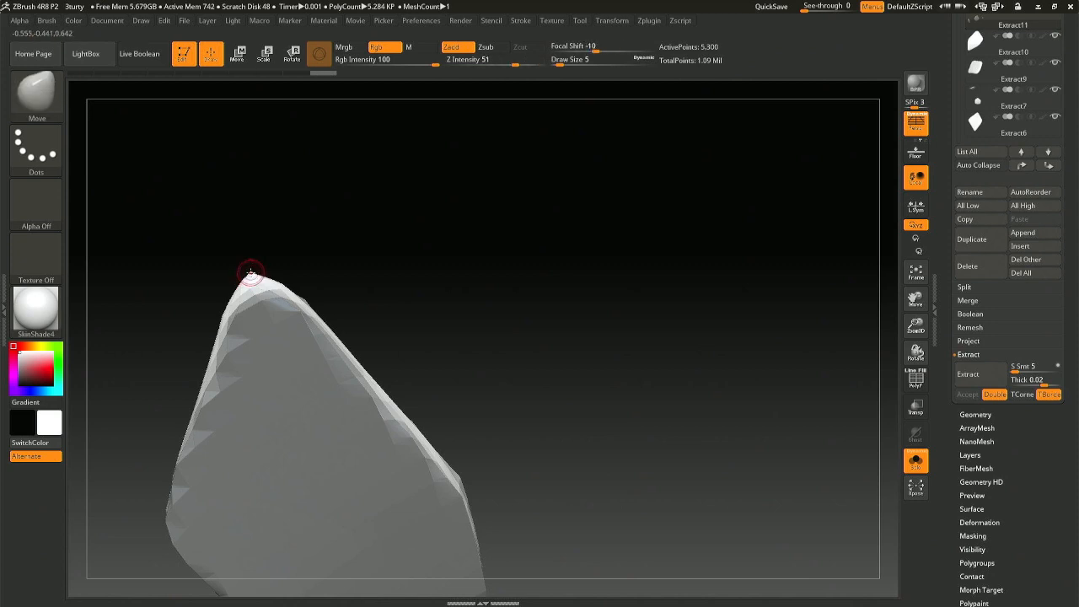
right_click_drag(250, 273, 253, 174, "ctrl")
Step: Set the Draw Size to 112 and smooth the surfaces and edges of both extracted plates
right_click_drag(586, 355, 552, 320)
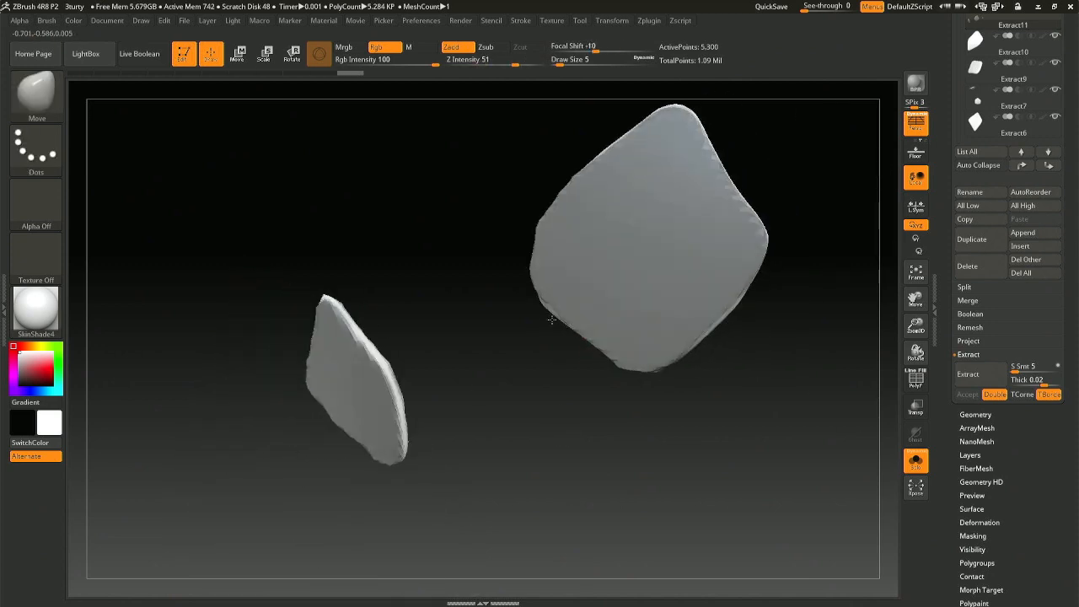
key("space")
mouse_move(591, 299)
left_mouse_down()
mouse_move(613, 290)
mouse_move(569, 317)
left_mouse_up()
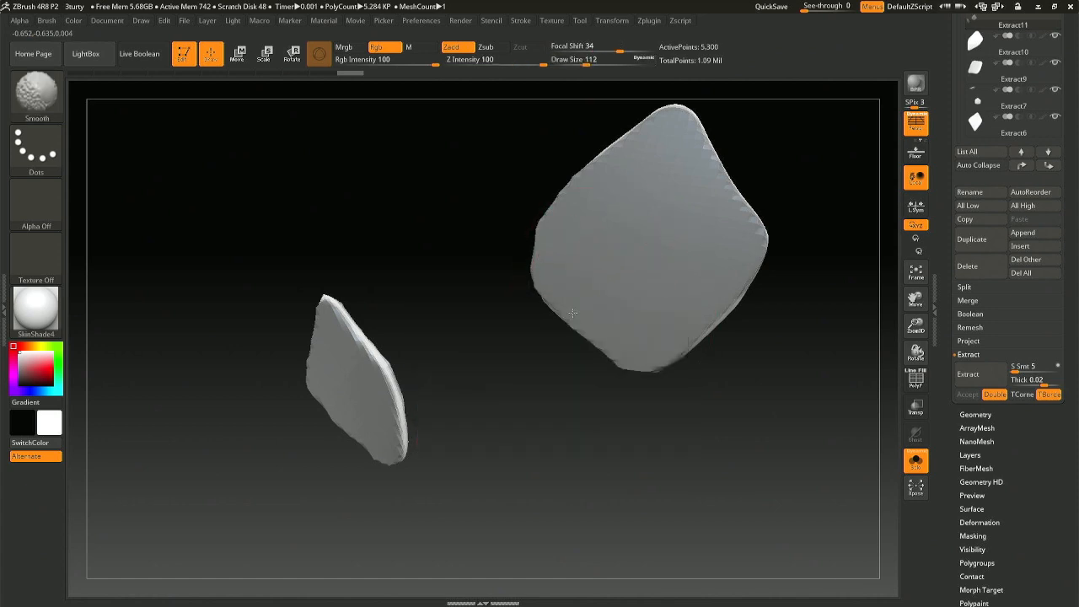
left_click_drag(654, 156, 665, 290, "shift")
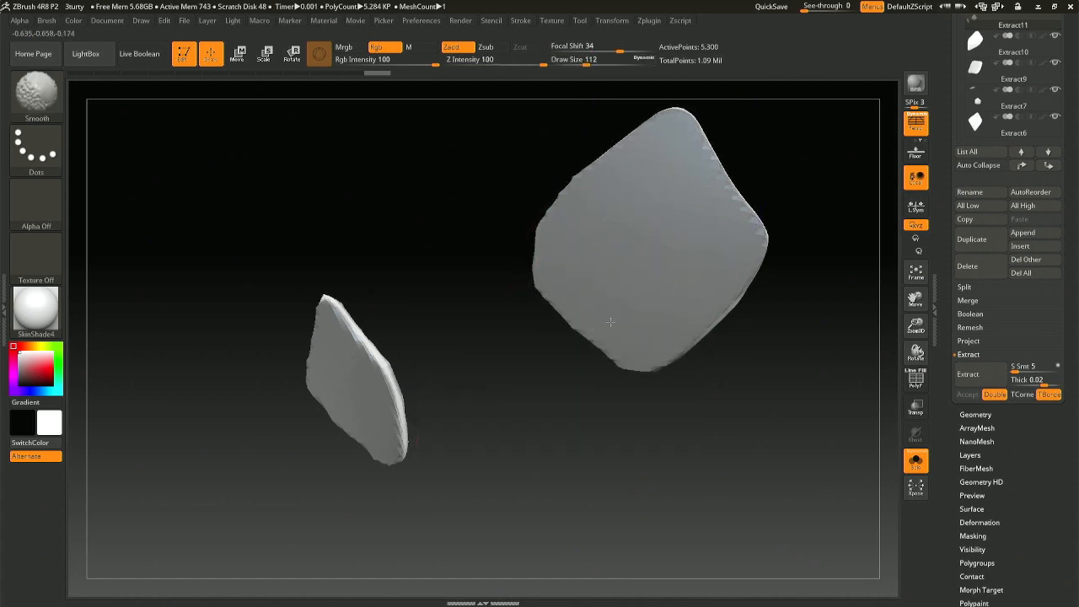
left_click_drag(348, 398, 328, 371, "shift")
right_click_drag(328, 371, 339, 346)
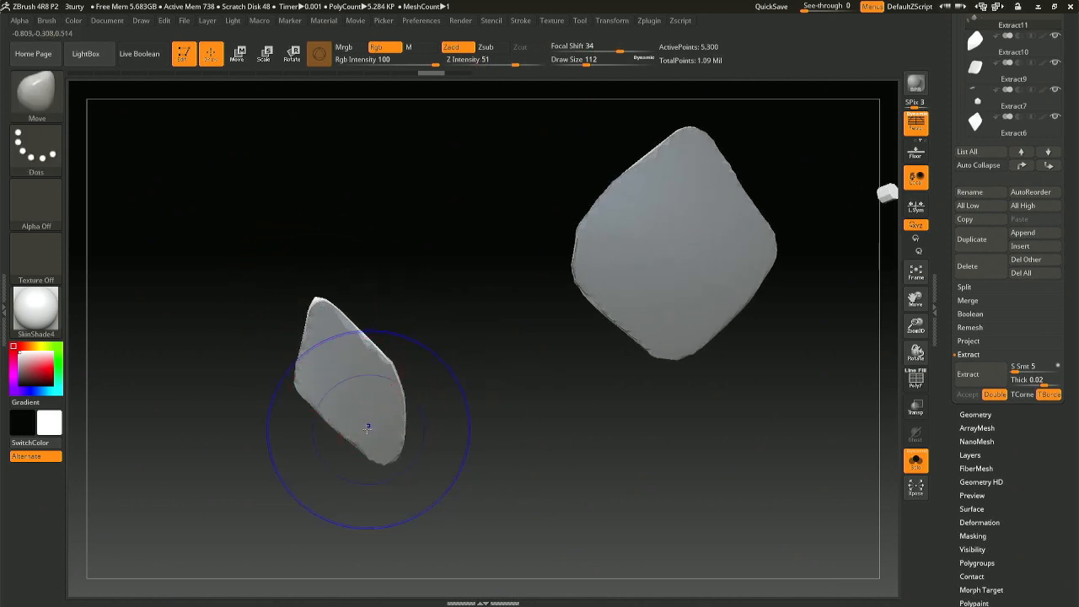
Step: Turn off solo display and split the extracted plates subtool Extract11 into similar parts, accepting the confirmation
left_click(918, 464)
left_click(918, 464)
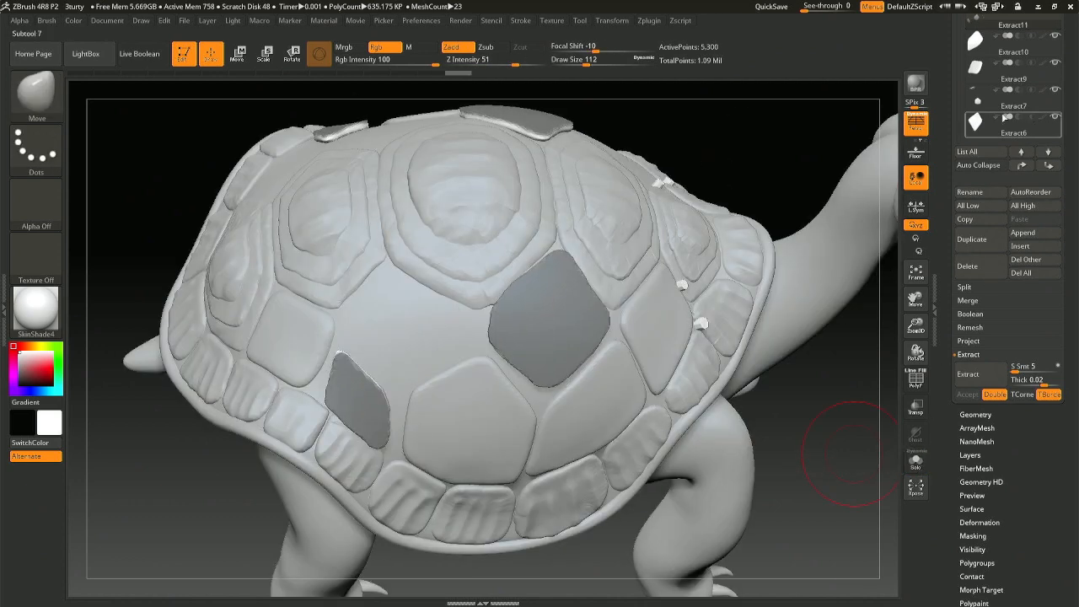
scroll(1077, 242, "up", 3)
scroll(1077, 219, "up", 5)
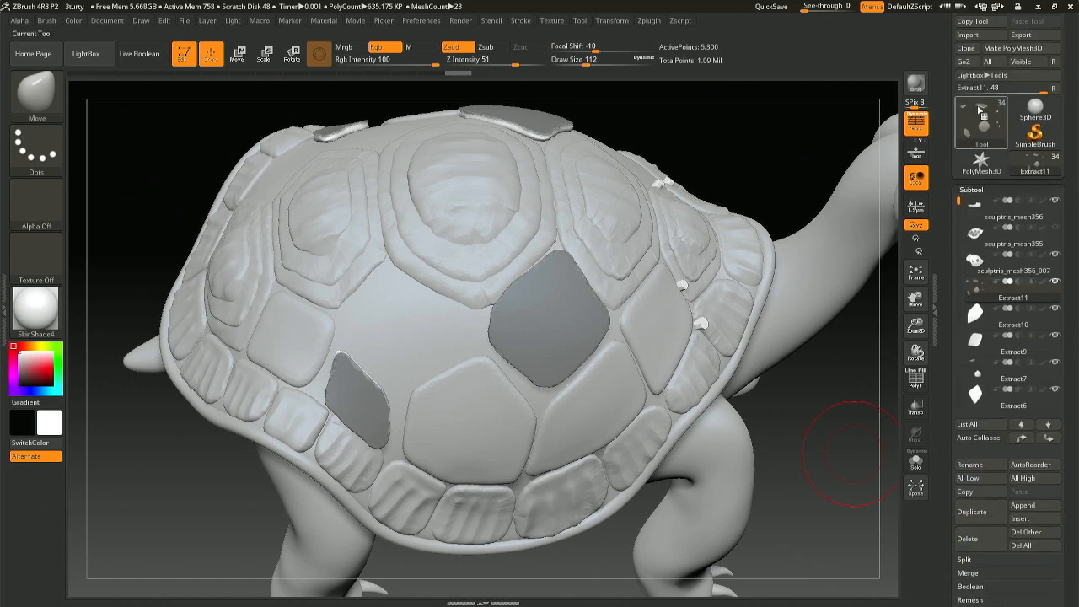
left_click(982, 189)
left_click(976, 189)
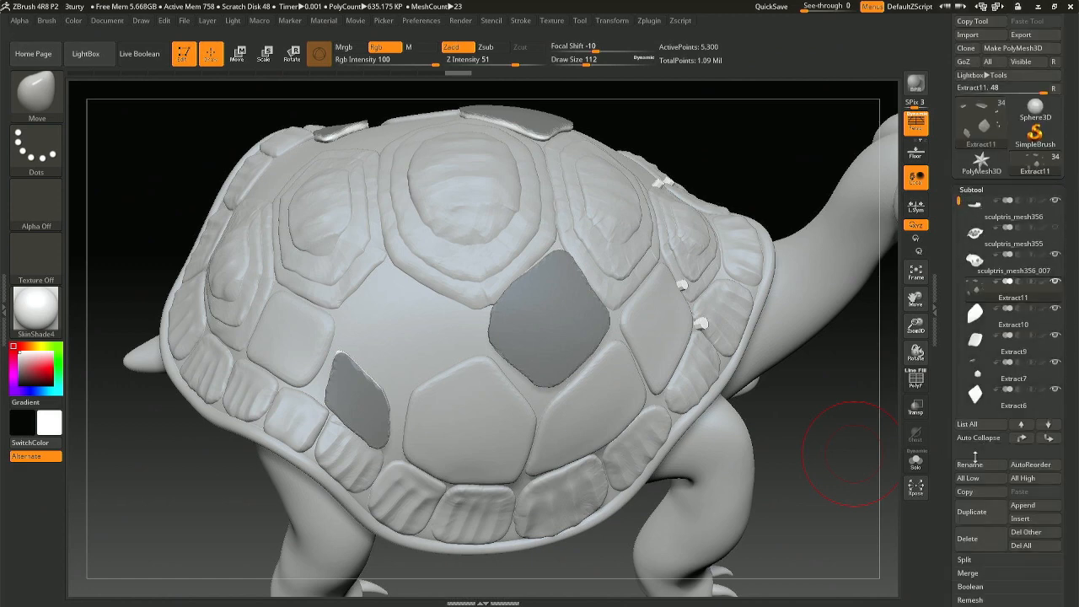
left_click(963, 560)
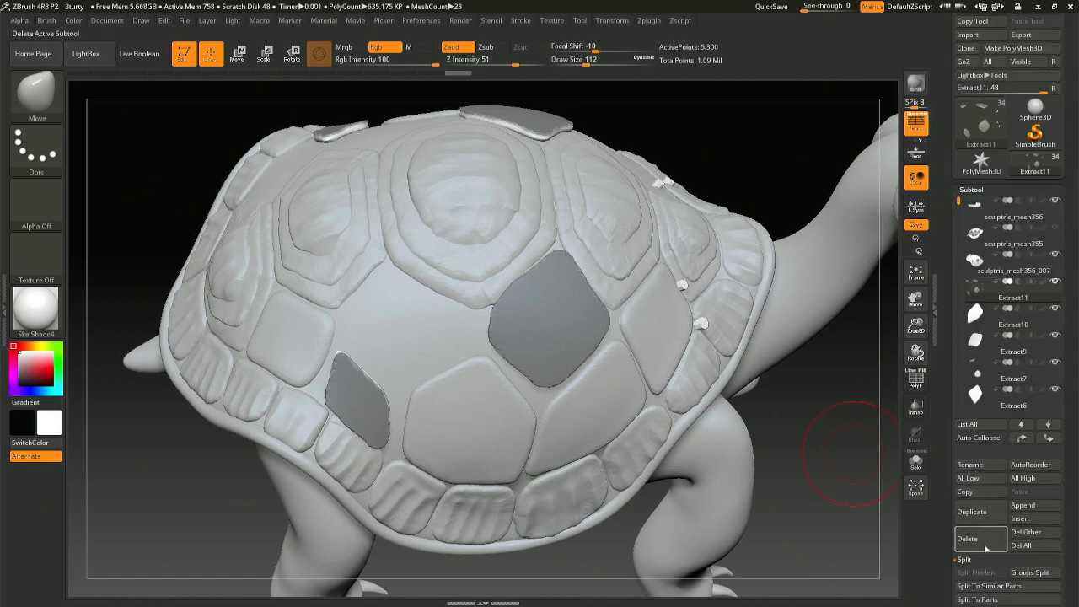
left_click(1009, 585)
left_click(873, 591)
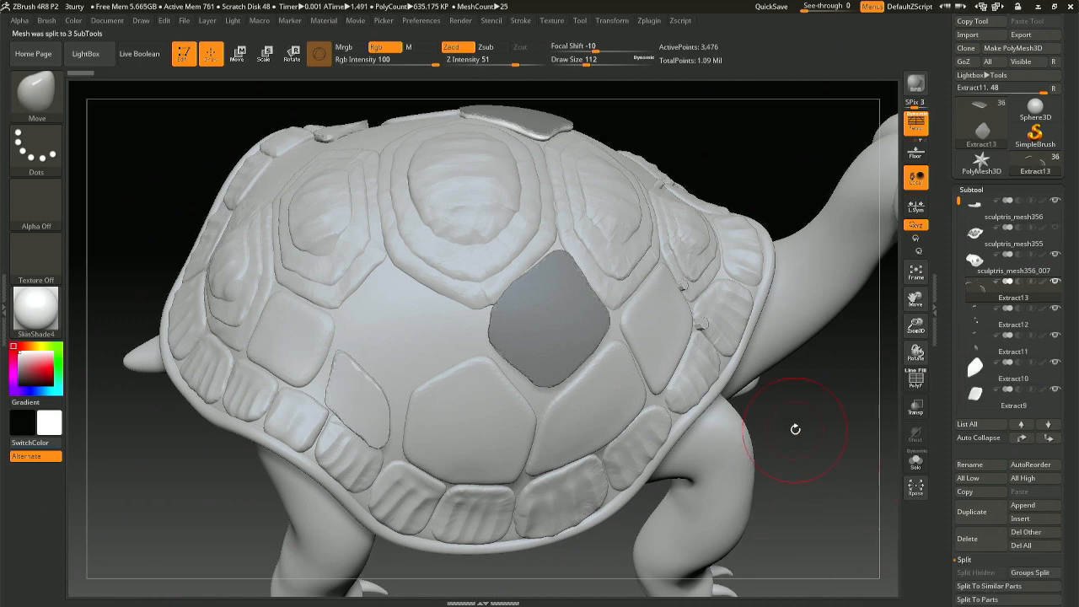
Step: Isolate the subtool Extract12 containing the small stray fragments and delete it, accepting the confirmation
left_click(974, 323)
left_click_drag(789, 316, 661, 344)
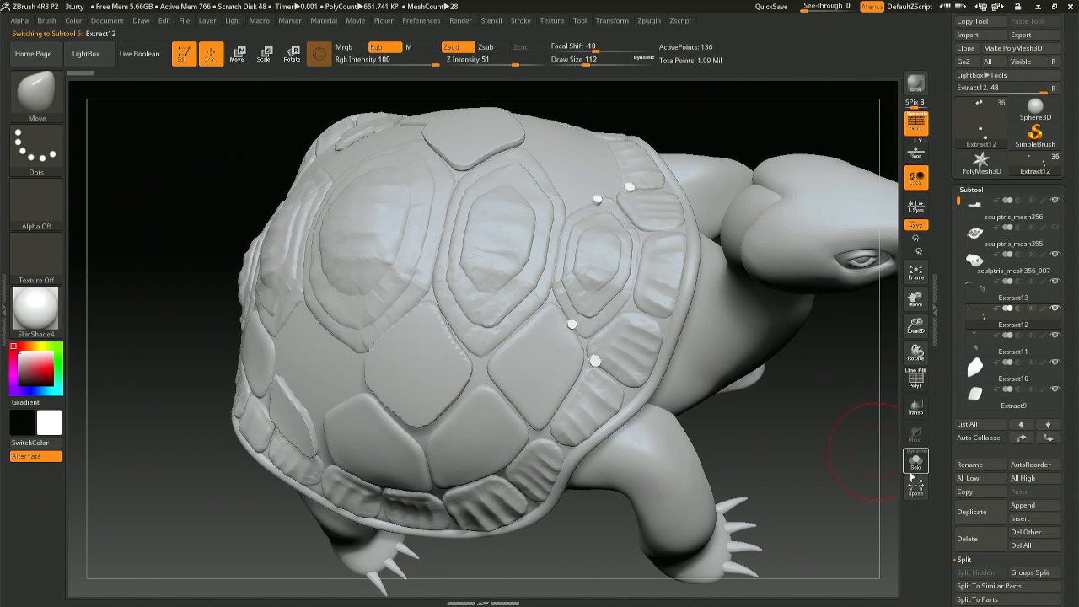
left_click(915, 459)
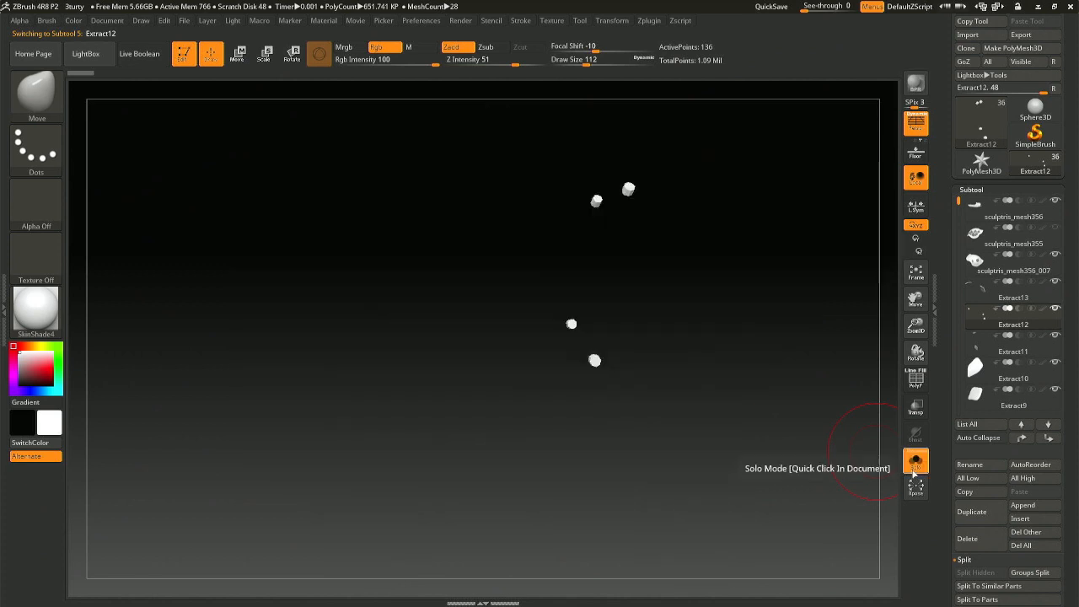
left_click(966, 538)
left_click(876, 562)
left_click_drag(667, 433, 694, 414)
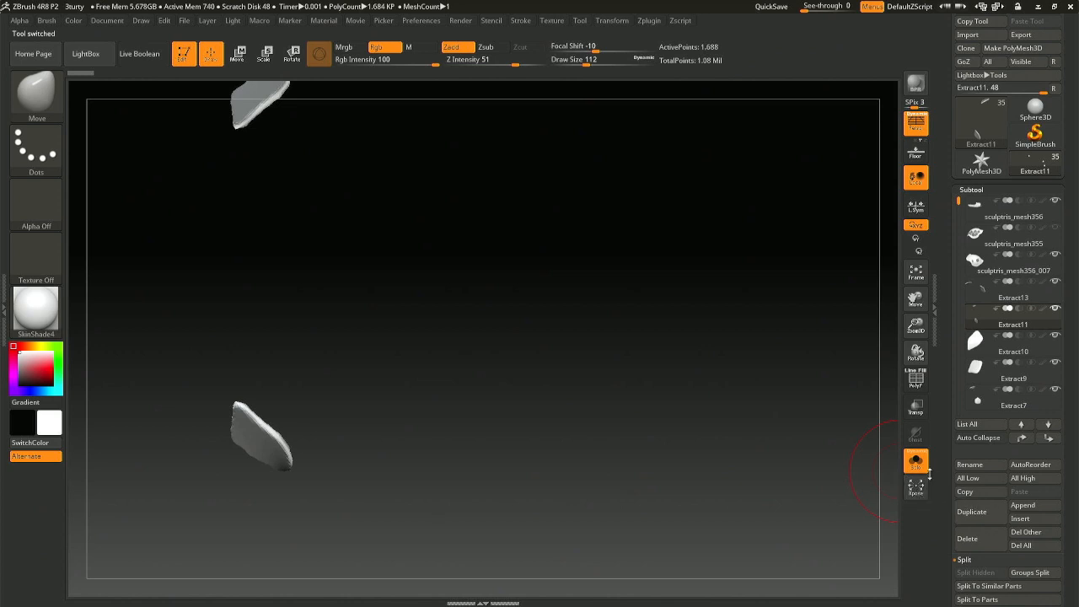
Step: Remove the mirrored copy of the narrow plate Extract11 with Delete By Symmetry and turn off solo display
left_click(970, 190)
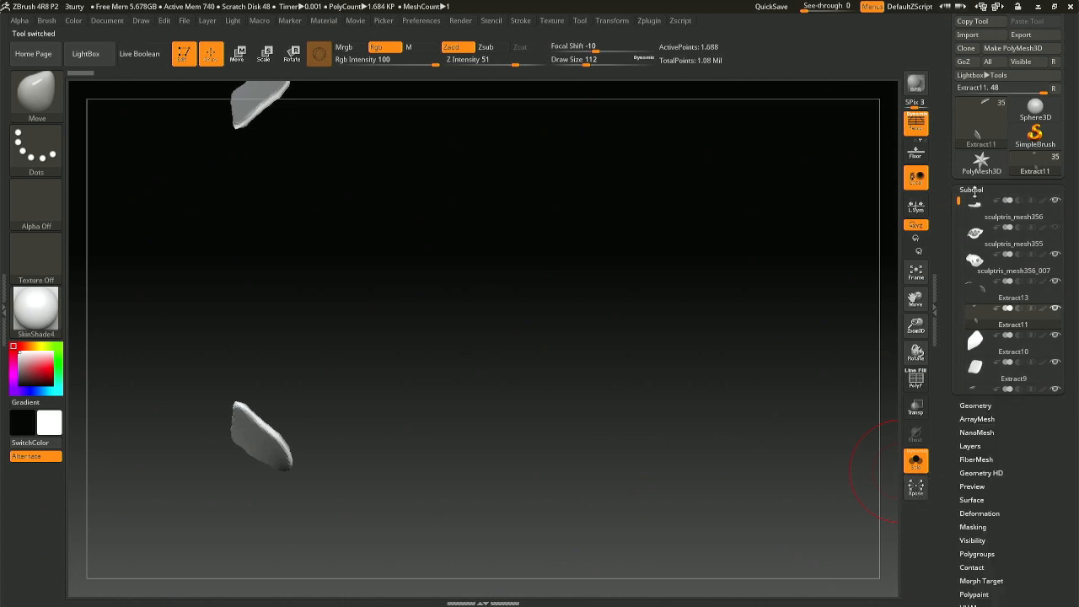
left_click(977, 203)
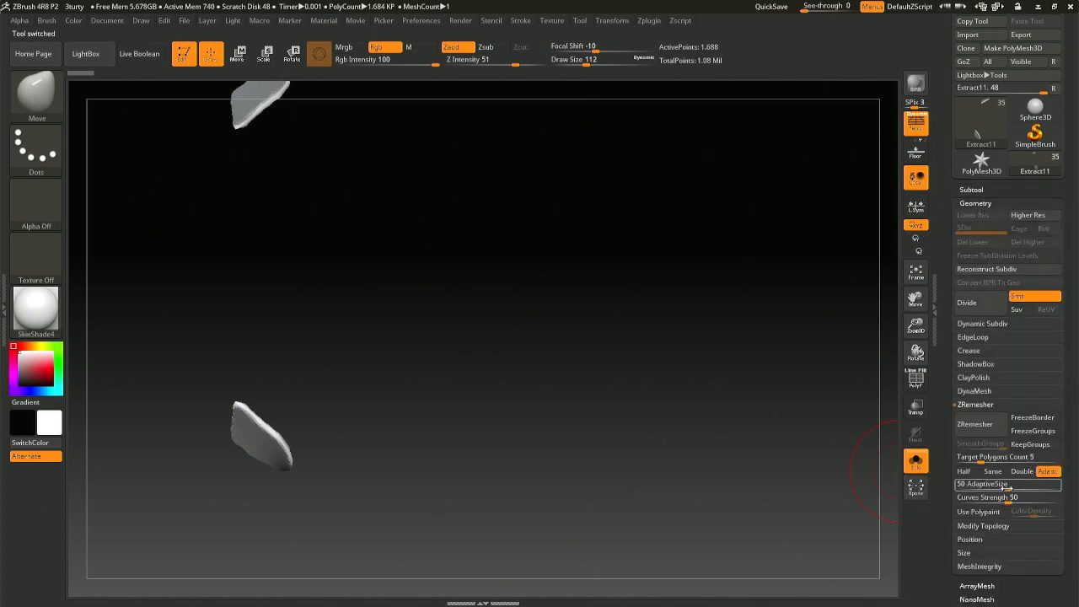
left_click(983, 526)
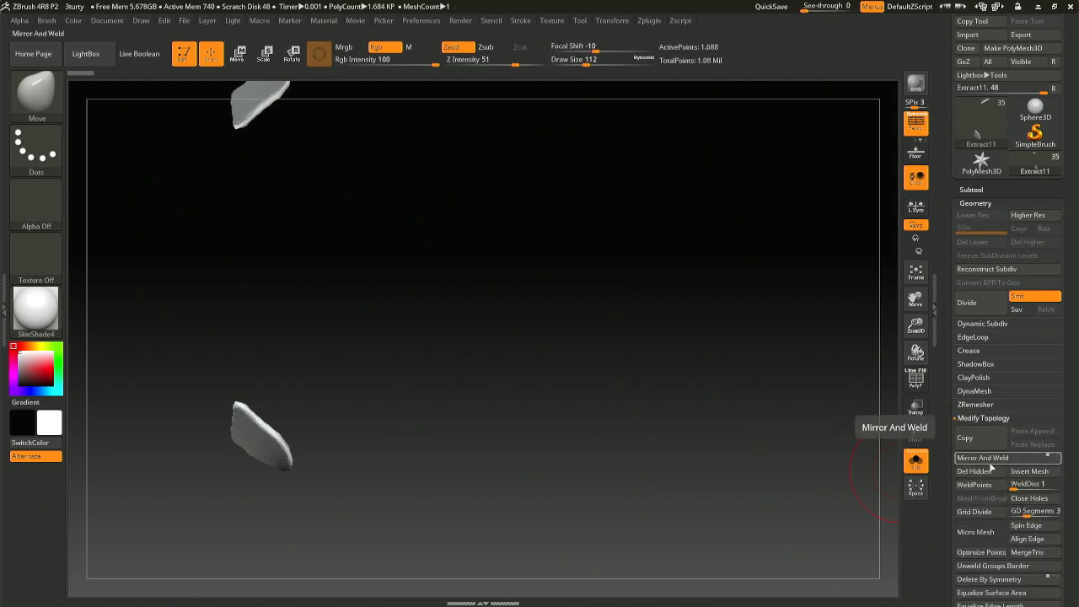
scroll(1011, 514, "down", 2)
left_click(1019, 528)
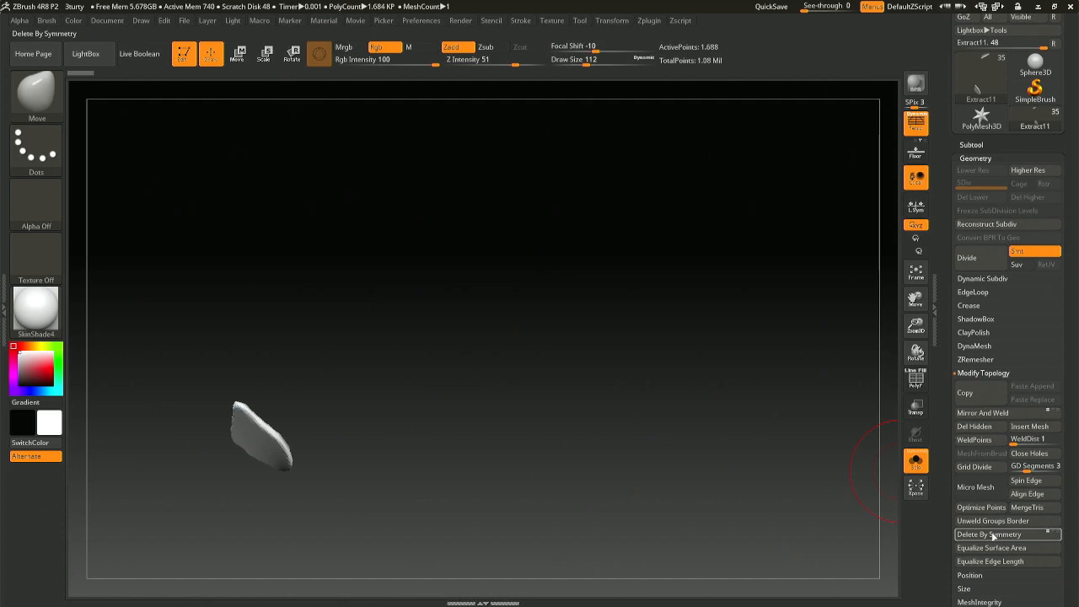
left_click(920, 464)
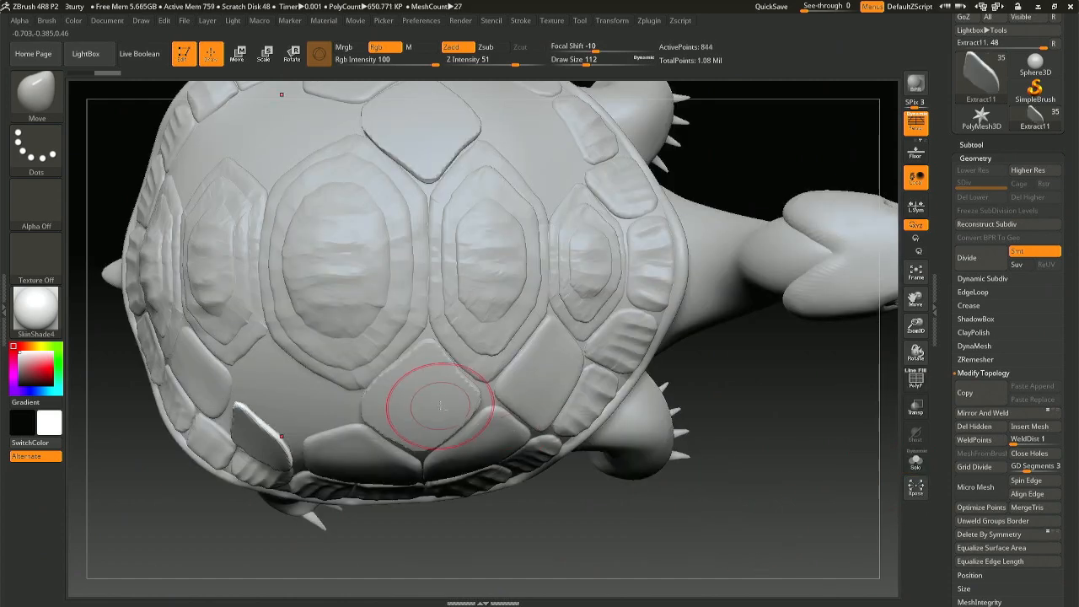
Step: Select the diamond-shaped plate Extract13 and remove its mirrored copy with Delete By Symmetry
left_click(430, 396, "alt")
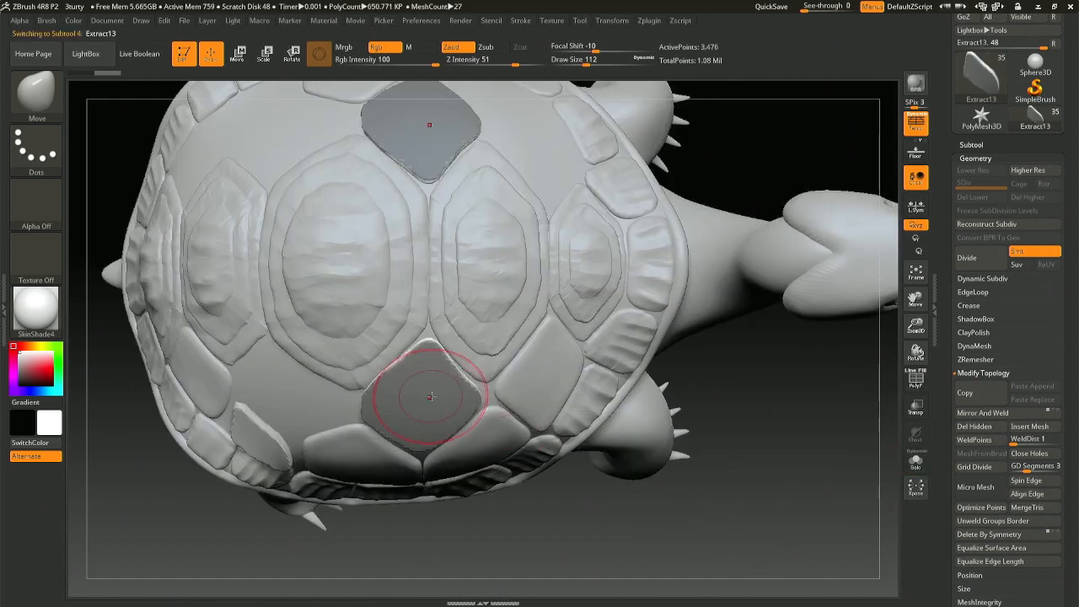
left_click(987, 534)
left_click_drag(691, 506, 606, 396)
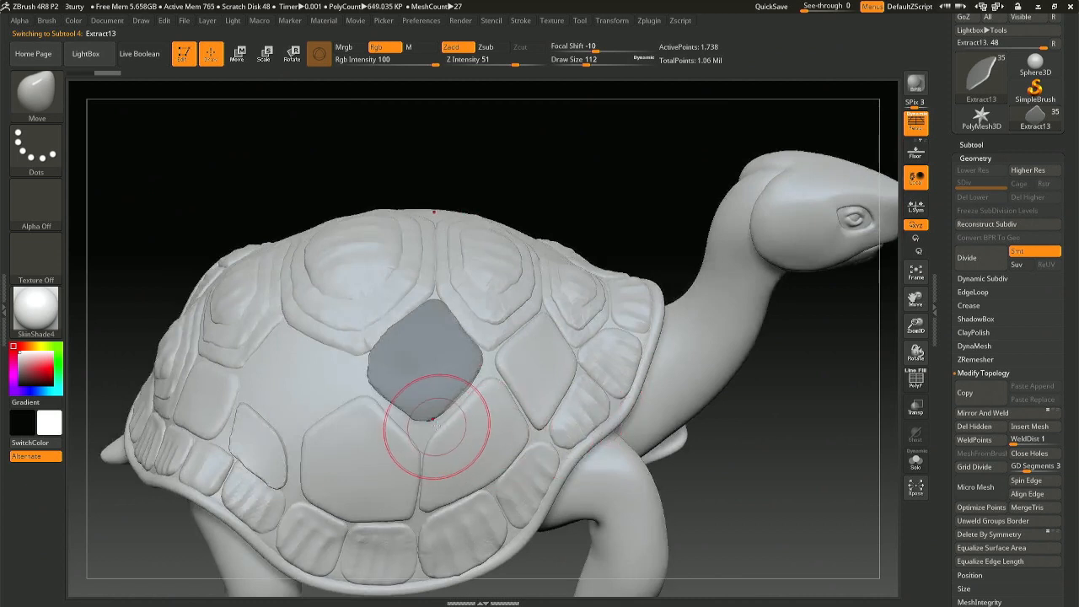
left_click_drag(715, 507, 706, 451)
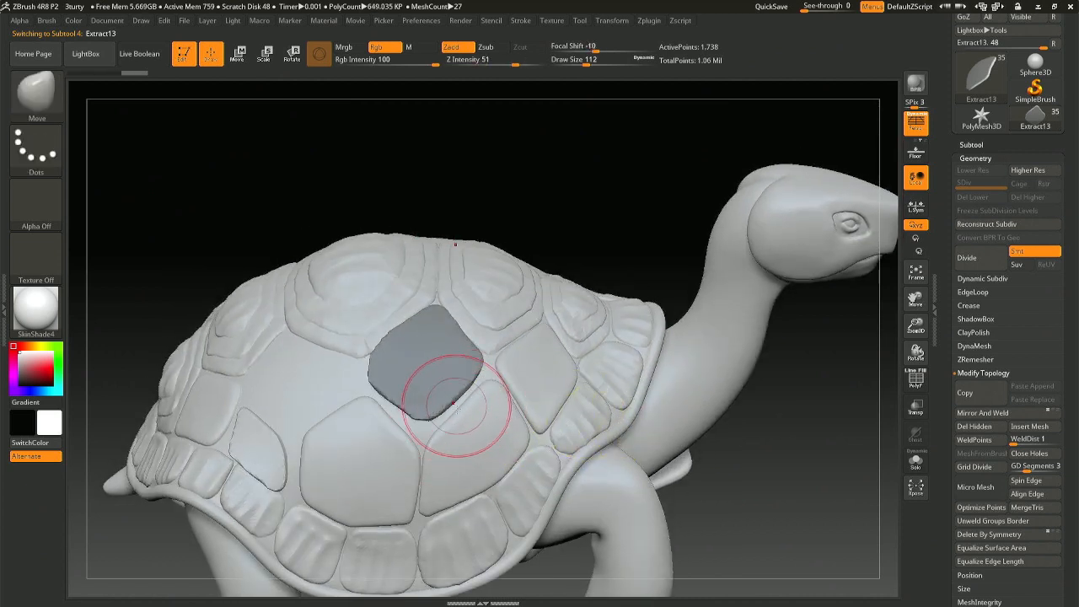
Step: Reselect the diamond-shaped plate Extract13 and invert its mask to make the plate editable
left_click(384, 395, "alt")
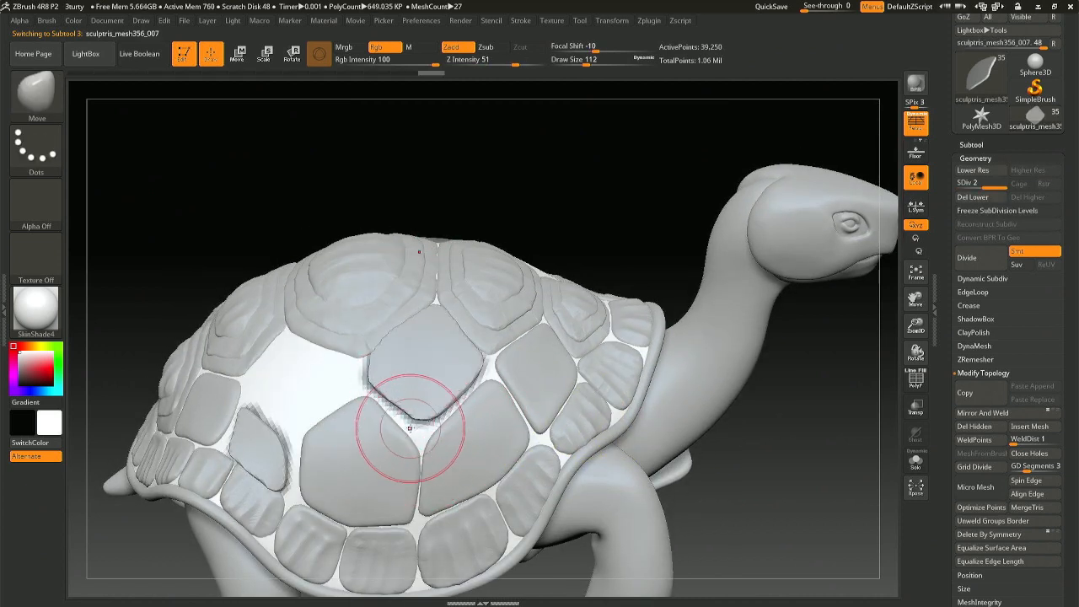
left_click(418, 401, "alt")
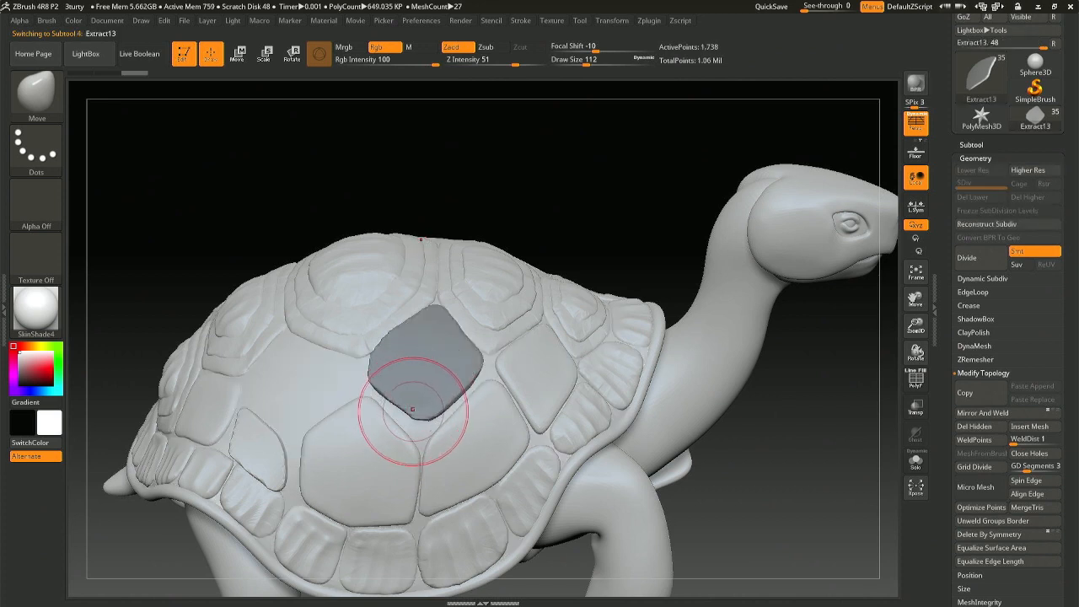
key("ctrl+i")
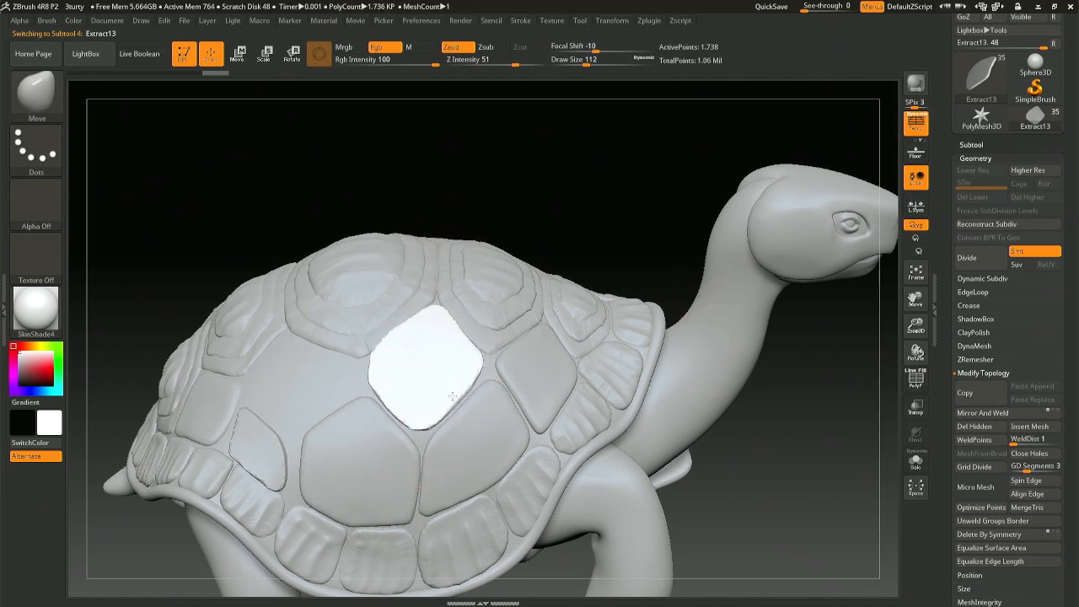
Step: Fit the diamond plate's upper edges to the neighbouring scutes with the Move brush, reducing the Draw Size to 71
mouse_move(502, 355)
right_mouse_down()
mouse_move(439, 350)
mouse_move(413, 316)
mouse_move(388, 325)
right_mouse_up()
left_click_drag(388, 318, 384, 319)
left_click_drag(384, 319, 381, 325)
left_click_drag(438, 290, 435, 289)
key("space")
left_click(408, 314)
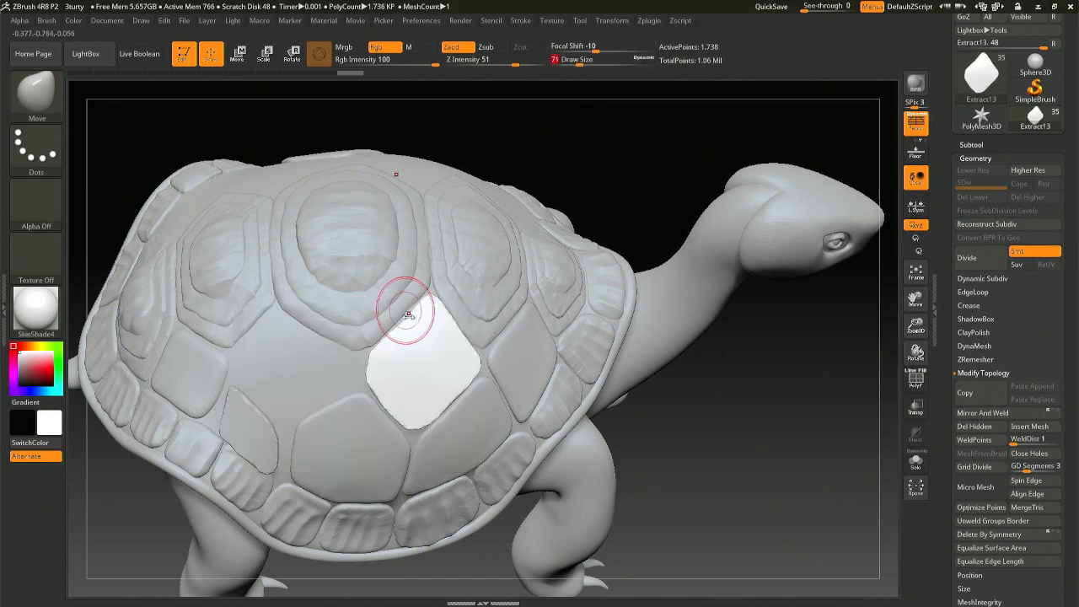
right_click_drag(489, 316, 455, 380)
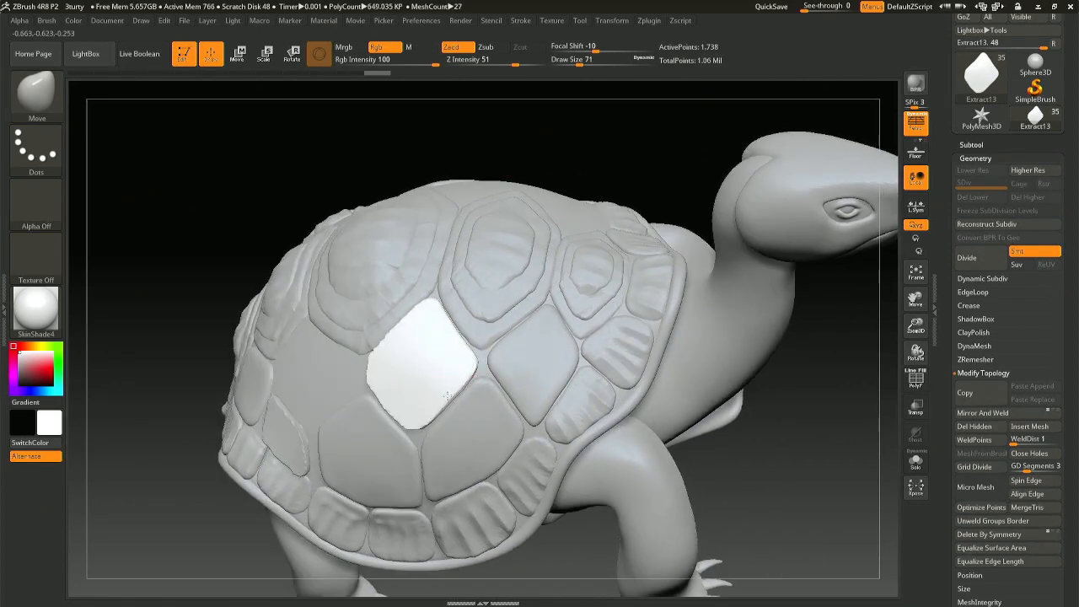
right_click_drag(371, 393, 419, 398)
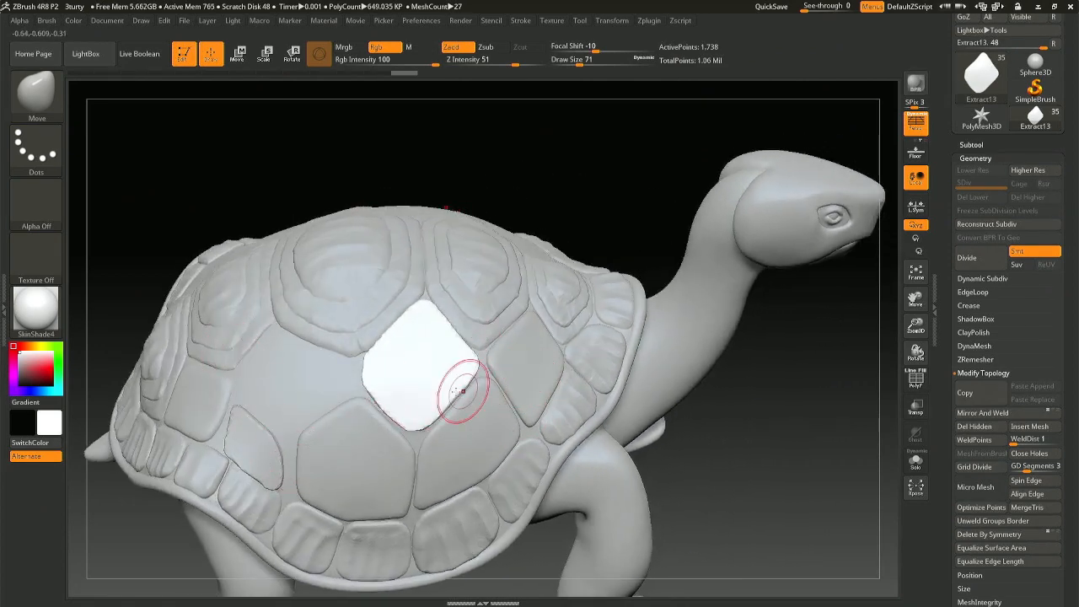
right_click_drag(496, 380, 515, 346)
left_click_drag(523, 354, 523, 358)
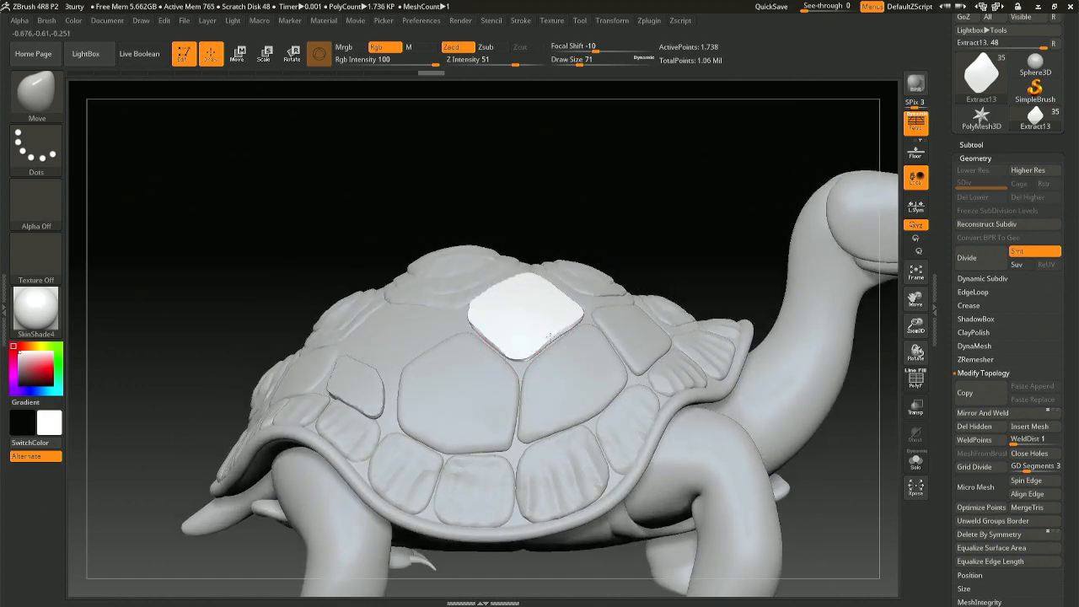
Step: Adjust the diamond plate's lower, side and upper edges with the Move brush to follow the shell's curvature
right_click_drag(521, 363, 533, 394)
left_click_drag(550, 342, 509, 354)
left_click_drag(474, 313, 476, 320)
right_click_drag(486, 285, 503, 341)
left_click_drag(483, 284, 480, 286)
right_click_drag(480, 288, 517, 285)
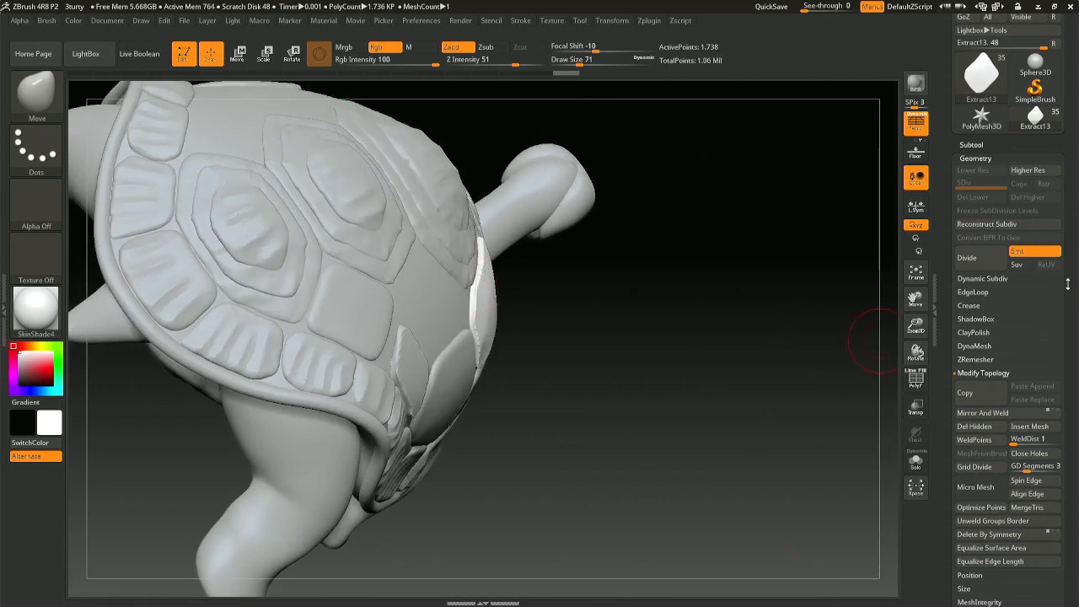
left_click(980, 145)
left_click_drag(1077, 480, 1077, 413)
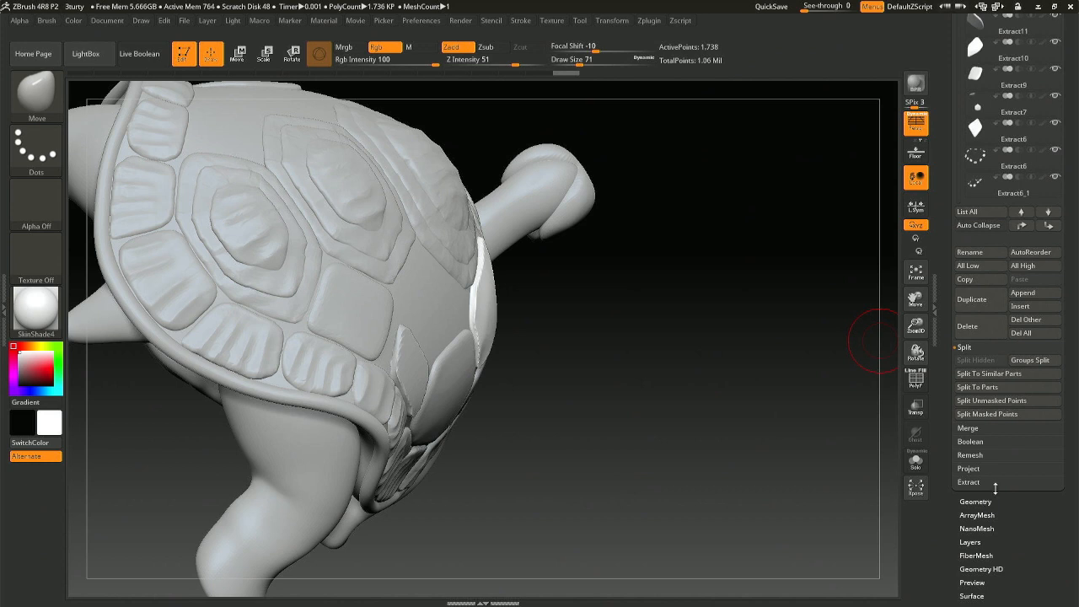
left_click_drag(1073, 489, 1073, 410)
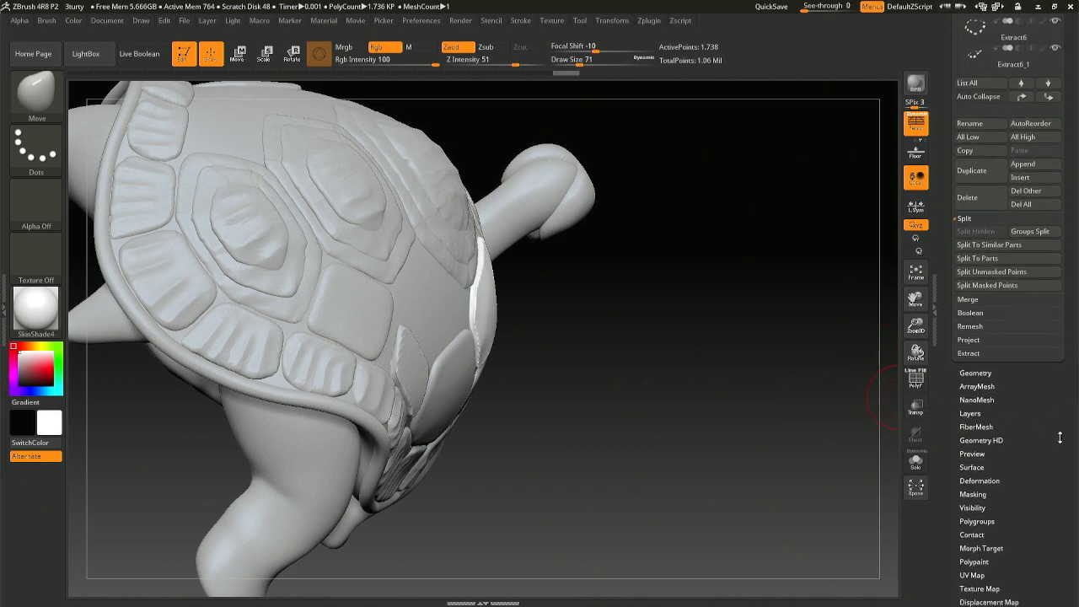
scroll(1069, 379, "down", 2)
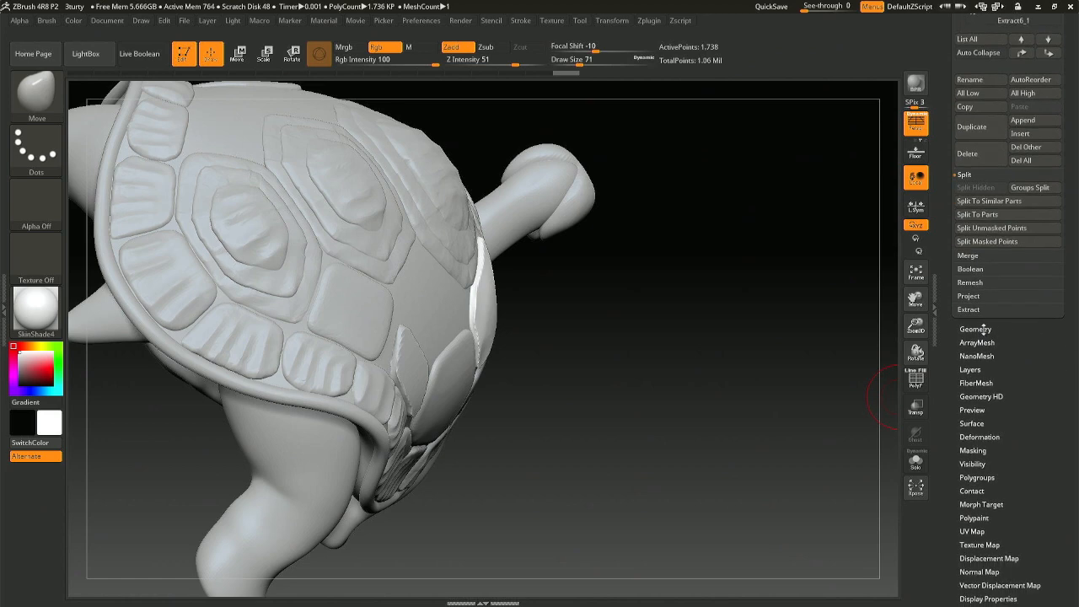
left_click(975, 329)
left_click_drag(1073, 362, 1076, 319)
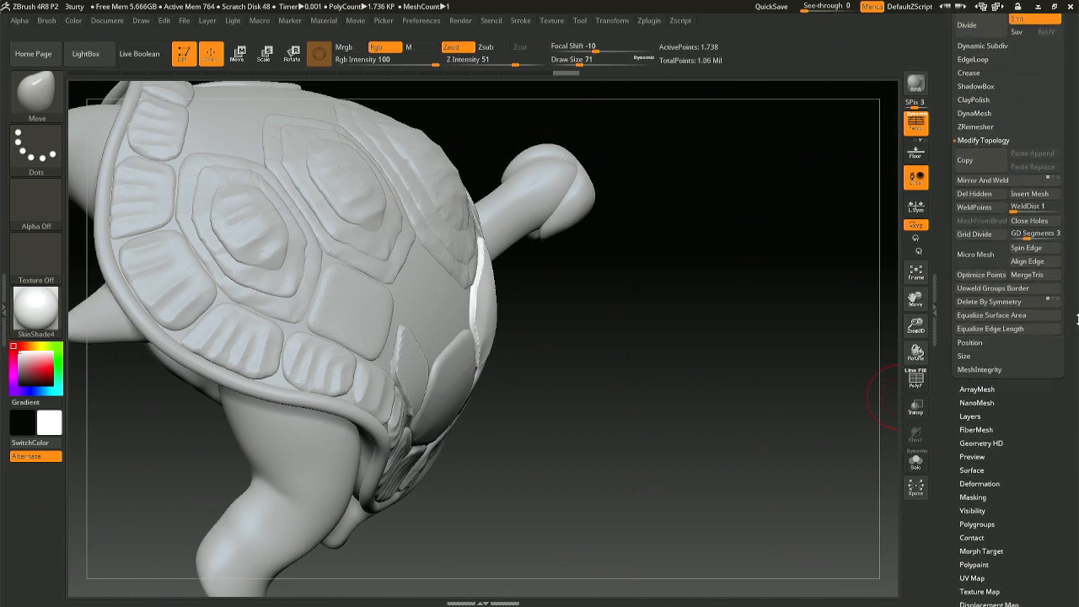
left_click_drag(1075, 391, 1068, 420)
Step: Nudge the diamond plate's front corner and even out its jagged outline with the Polish deformation
mouse_move(649, 407)
left_mouse_down()
mouse_move(497, 402)
mouse_move(460, 311)
left_mouse_up()
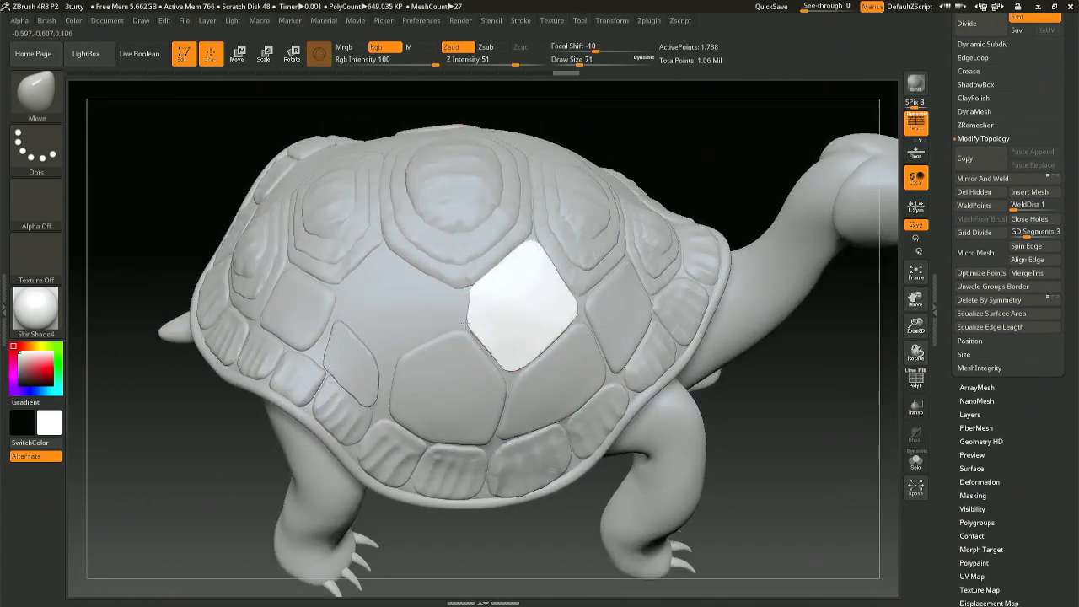
mouse_move(596, 309)
left_mouse_down()
mouse_move(546, 308)
mouse_move(565, 306)
left_mouse_up()
right_click_drag(584, 294, 540, 293)
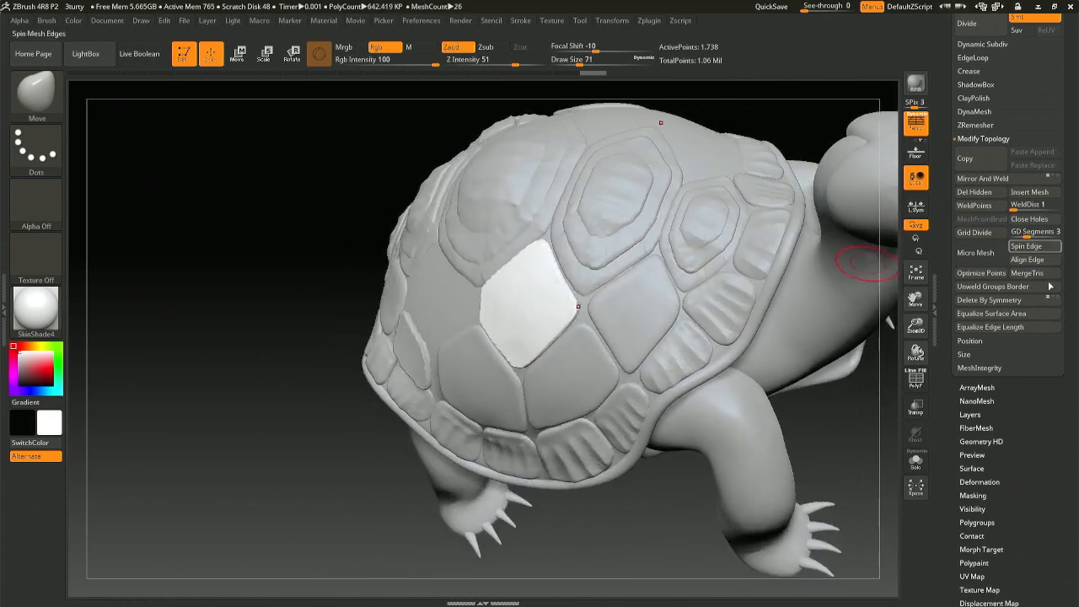
left_click(979, 482)
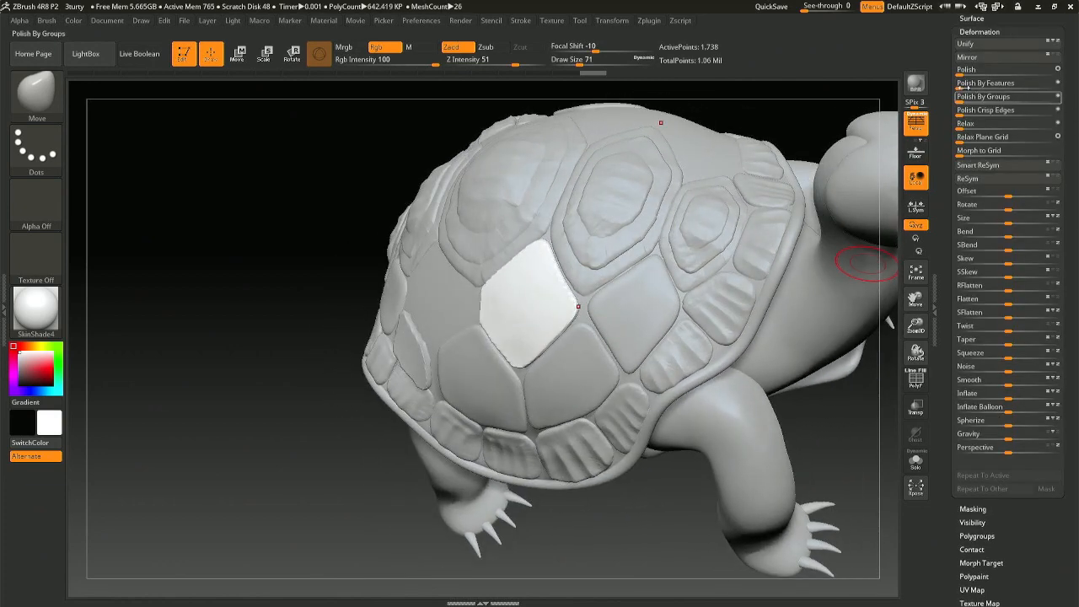
left_click_drag(963, 73, 981, 73)
Step: Pull the polished diamond plate's upper edge towards the adjacent central scute with the Move brush
right_click_drag(462, 344, 524, 330)
right_click_drag(450, 337, 489, 356)
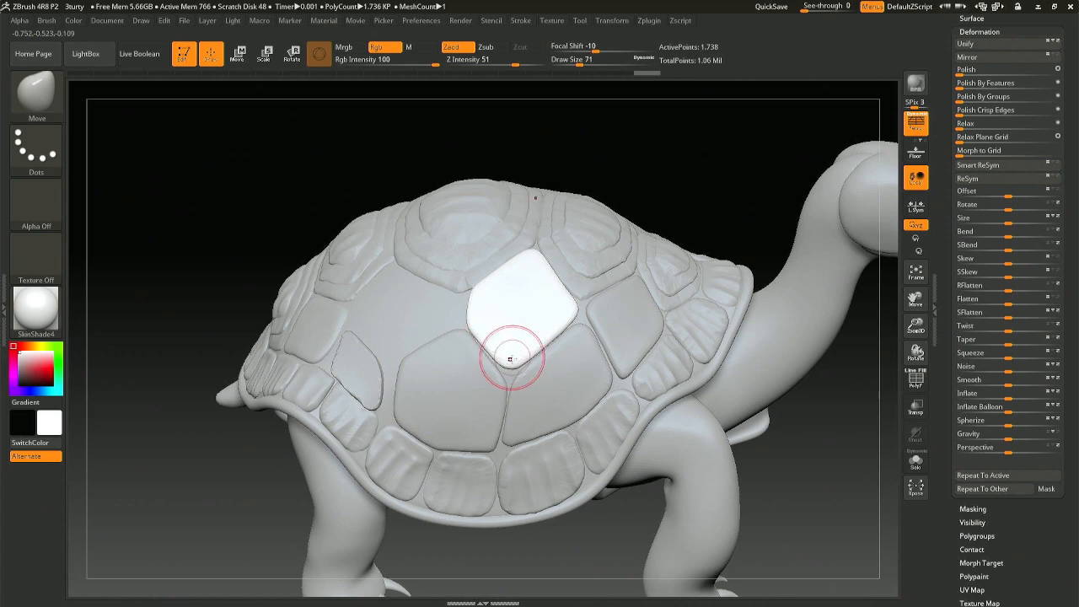
mouse_move(530, 355)
right_mouse_down()
mouse_move(480, 357)
mouse_move(545, 364)
right_mouse_up()
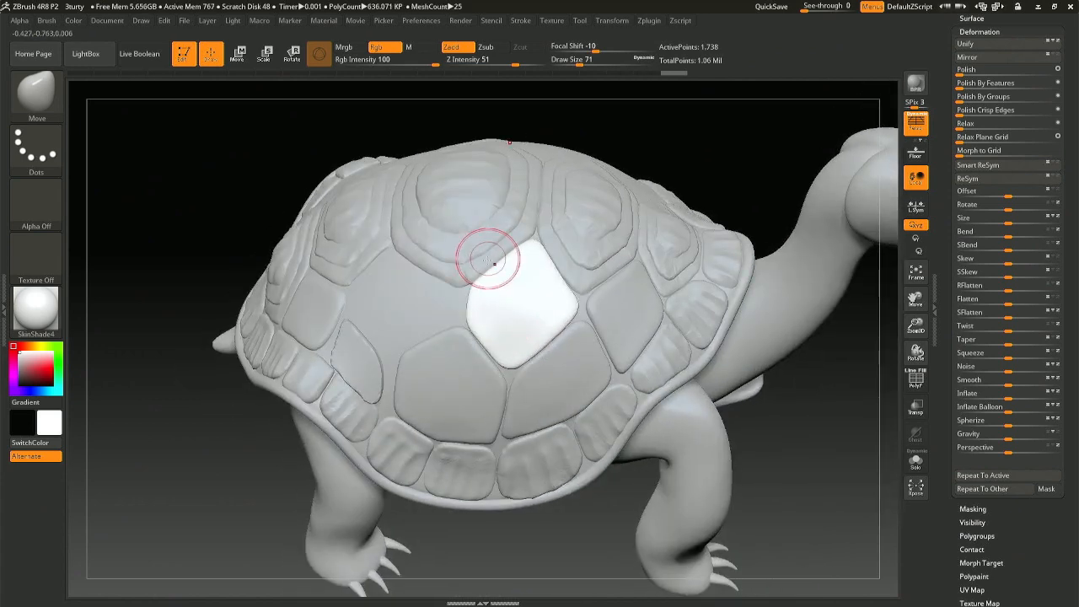
left_click_drag(470, 286, 502, 255)
mouse_move(502, 260)
right_mouse_down()
mouse_move(499, 284)
mouse_move(500, 268)
right_mouse_up()
left_click_drag(511, 244, 513, 247)
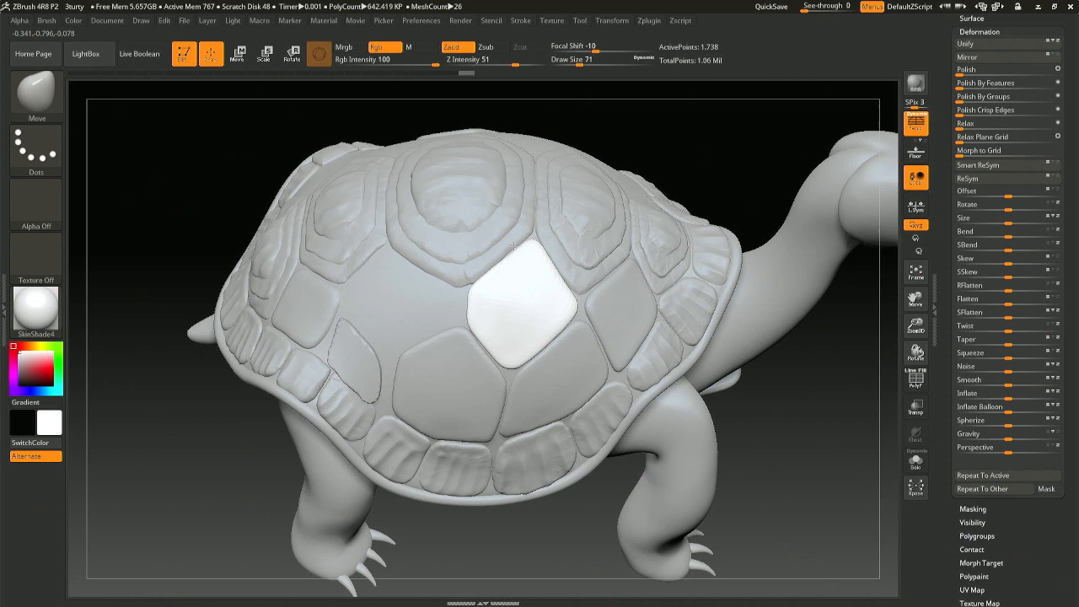
Step: Centre the transform gizmo on the diamond plate and offset it about 0.0153 along the green axis
key("r")
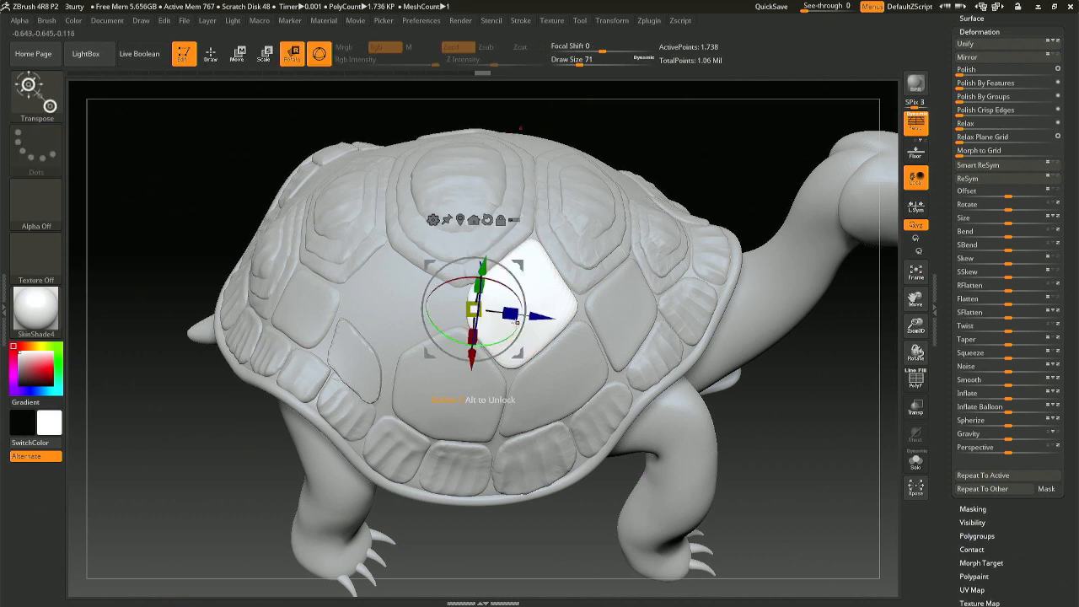
left_click(538, 268)
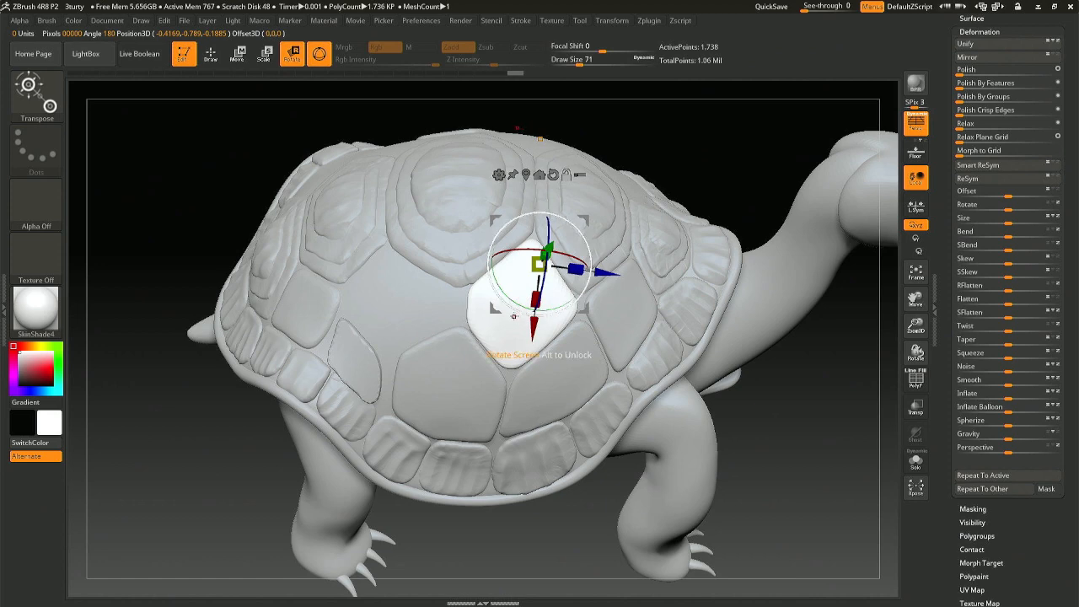
right_click_drag(522, 351, 509, 330)
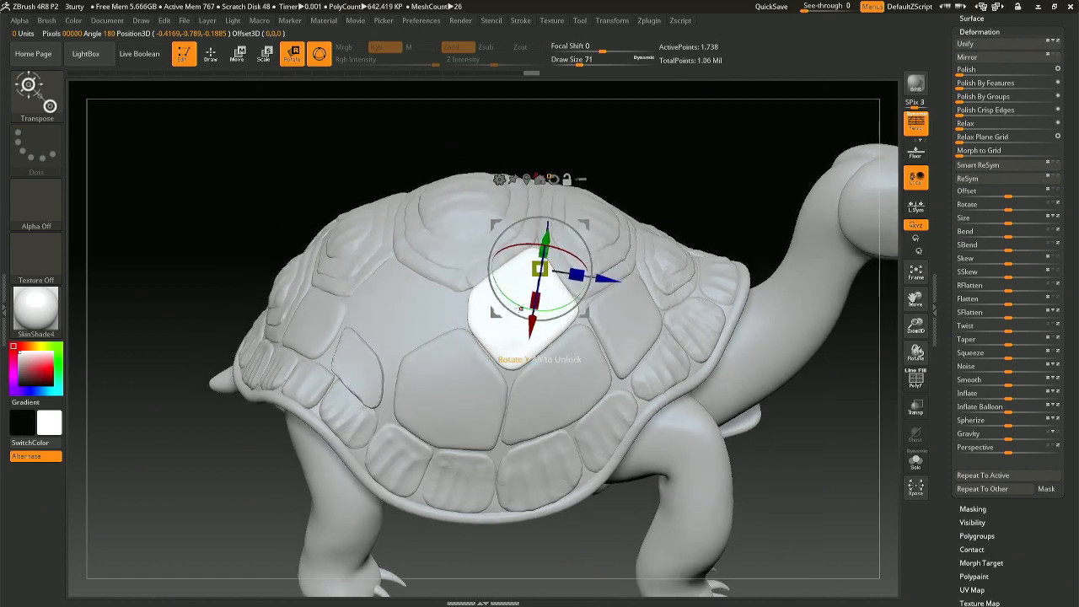
left_click_drag(531, 327, 527, 364)
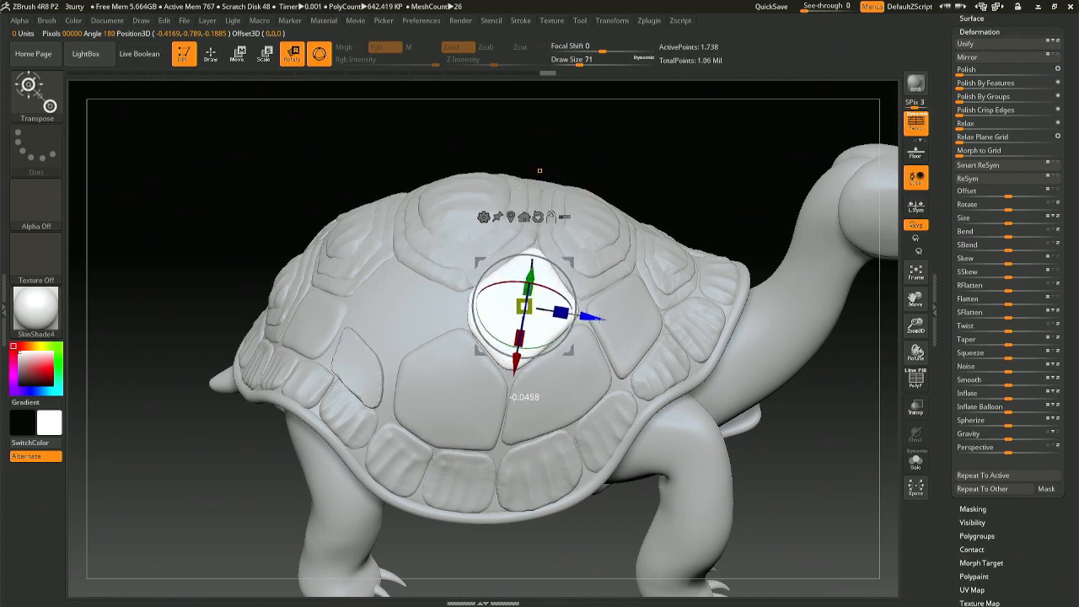
left_click_drag(539, 170, 328, 144)
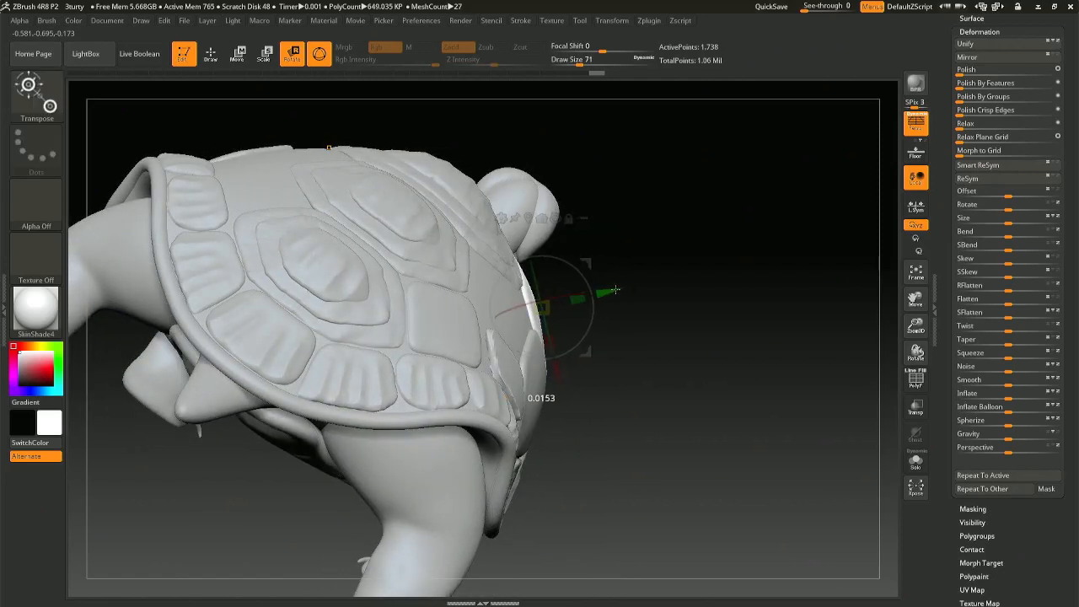
left_click_drag(329, 147, 527, 174)
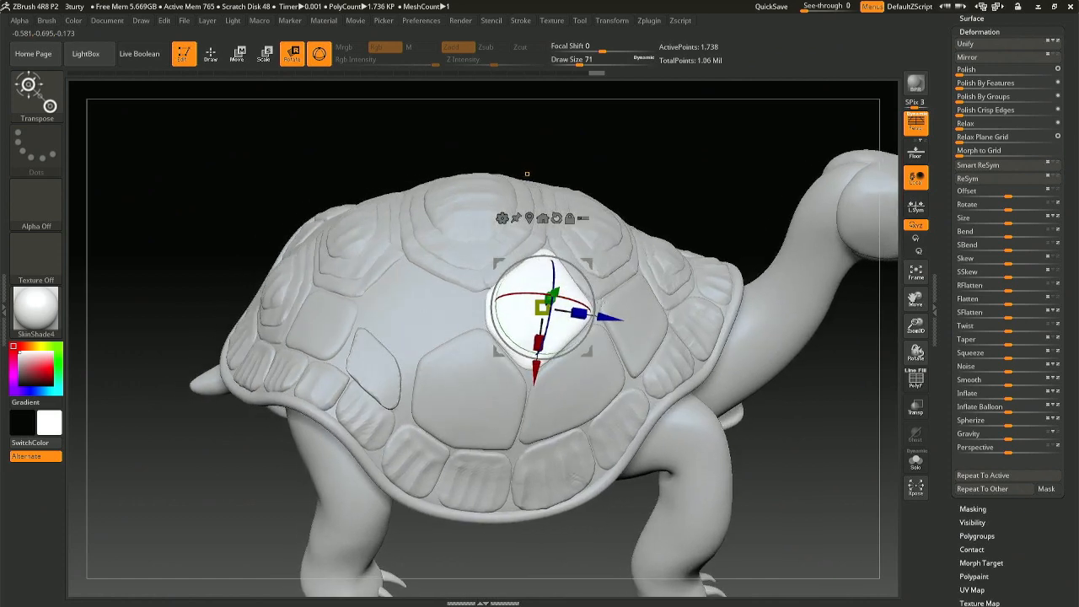
Step: Refine the diamond plate's upper front edge against the neighbouring central scute with the Move brush at draw size 87
mouse_move(481, 296)
right_mouse_down()
mouse_move(498, 297)
mouse_move(484, 302)
right_mouse_up()
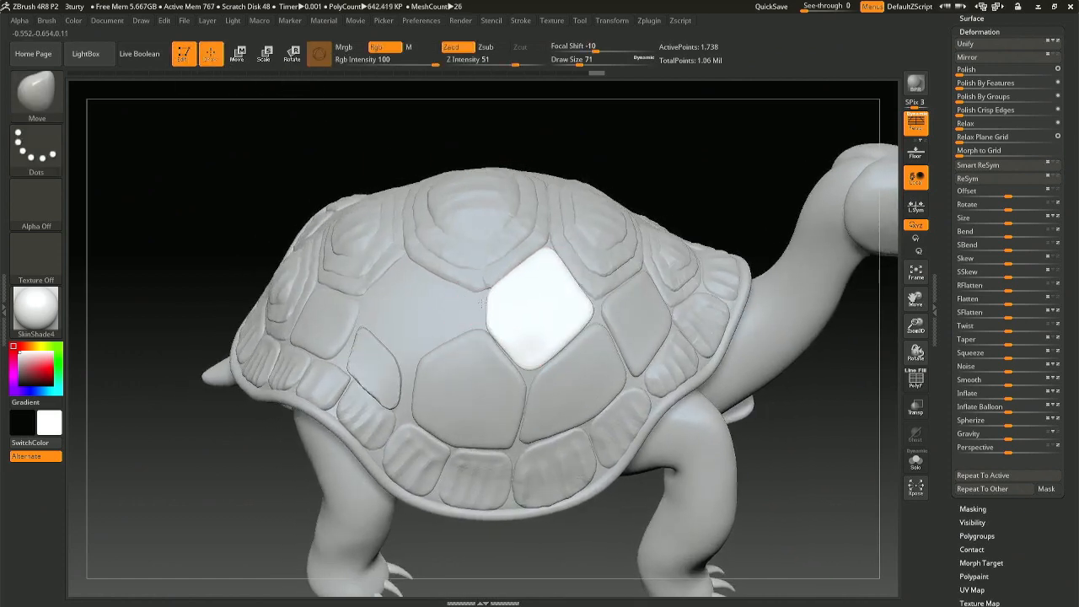
right_click_drag(525, 373, 561, 352)
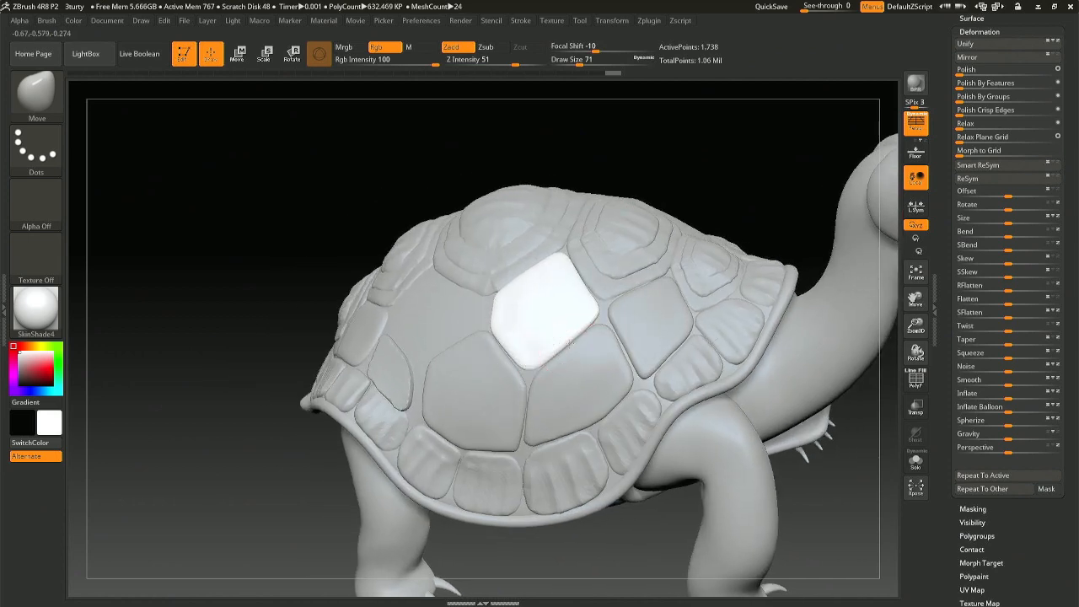
key("space")
mouse_move(591, 297)
right_mouse_down()
mouse_move(570, 276)
mouse_move(573, 289)
right_mouse_up()
left_click_drag(573, 289, 581, 287)
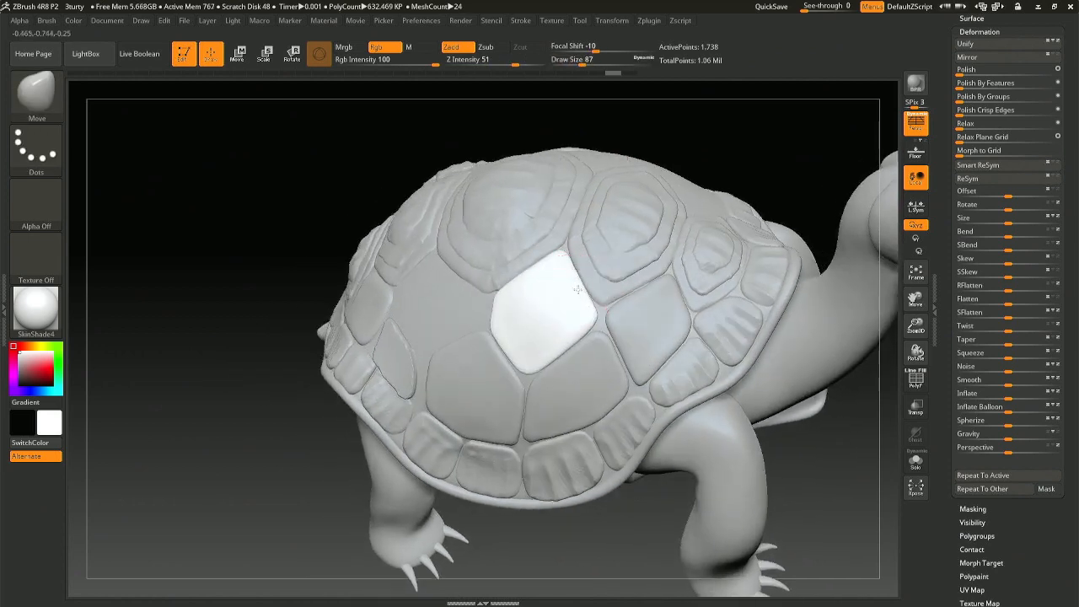
right_click_drag(535, 253, 512, 266)
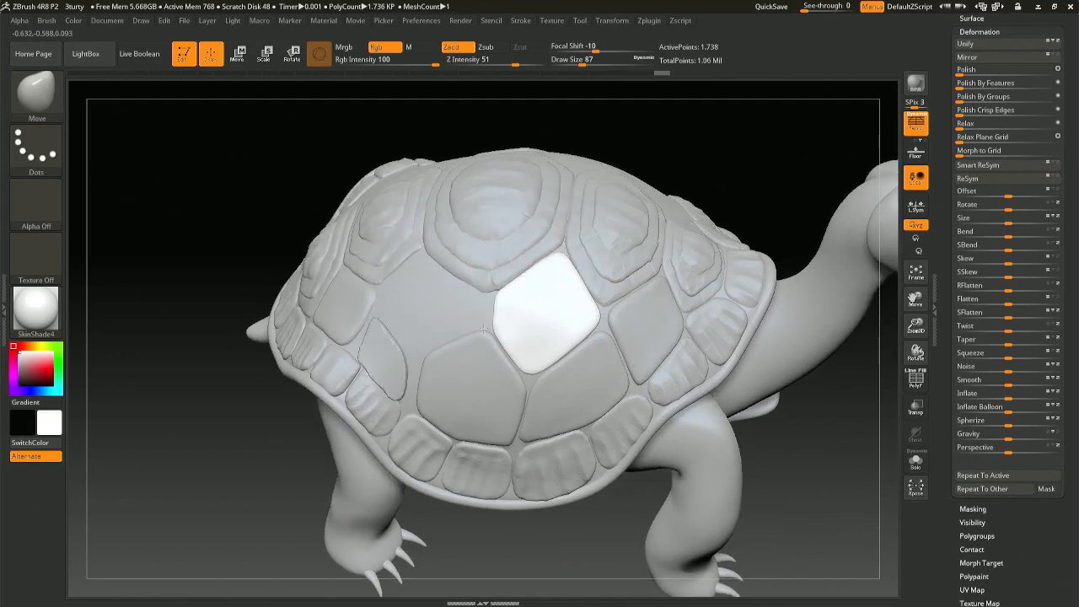
mouse_move(493, 333)
right_mouse_down()
mouse_move(560, 331)
mouse_move(498, 406)
right_mouse_up()
Step: Select the narrow rear side plate and smooth its jagged outline with a Polish deformation
left_click(556, 394, "alt")
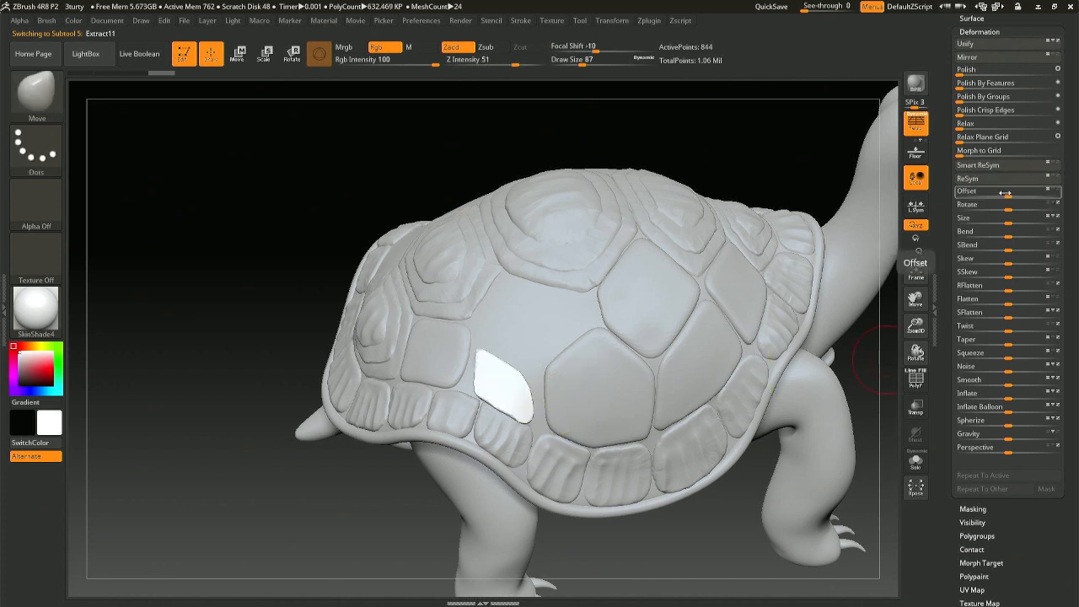
mouse_move(964, 85)
left_mouse_down()
mouse_move(994, 88)
mouse_move(971, 74)
left_mouse_up()
mouse_move(532, 403)
right_mouse_down()
mouse_move(552, 410)
mouse_move(508, 379)
mouse_move(531, 406)
mouse_move(511, 404)
right_mouse_up()
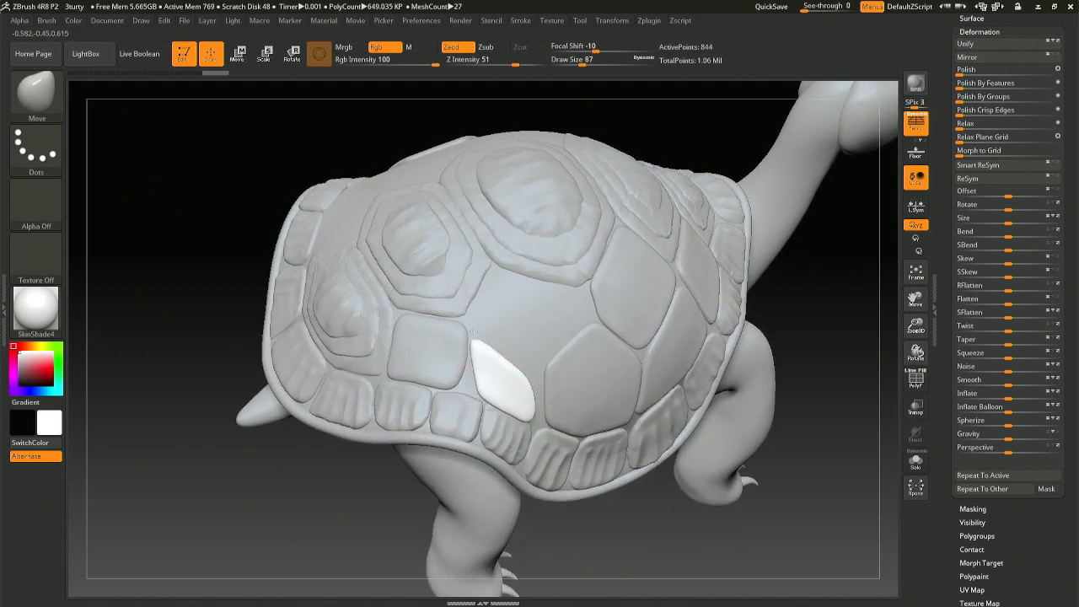
Step: Pull the narrow plate's upper rear corner and lower front corner towards the adjacent plates with the Move brush
left_click_drag(473, 332, 473, 335)
mouse_move(492, 396)
left_mouse_down()
mouse_move(489, 410)
mouse_move(460, 386)
mouse_move(465, 363)
left_mouse_up()
key("space")
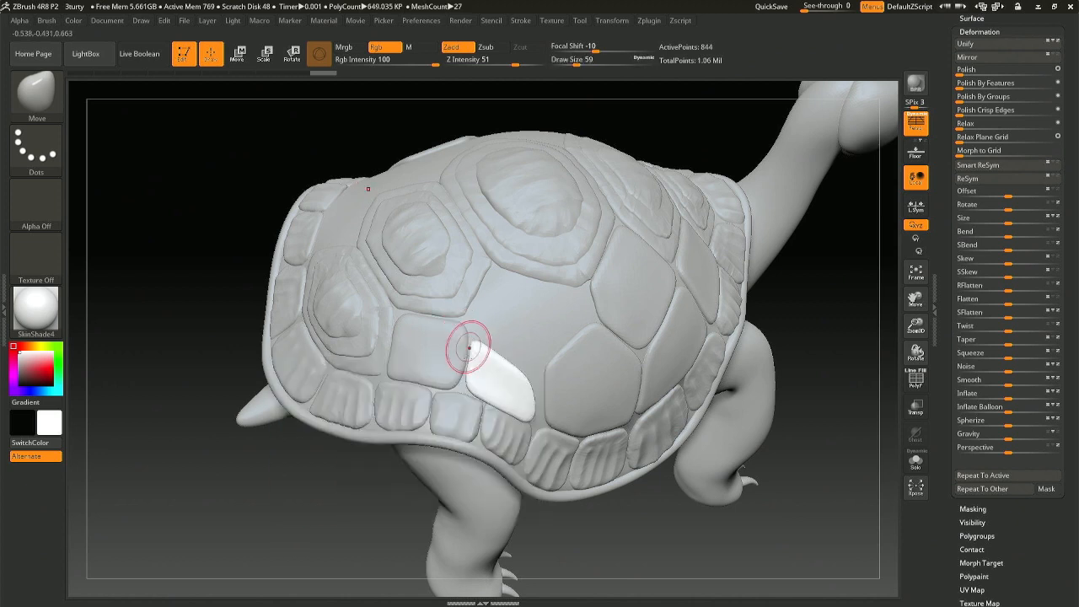
key("space")
left_click_drag(493, 408, 493, 408)
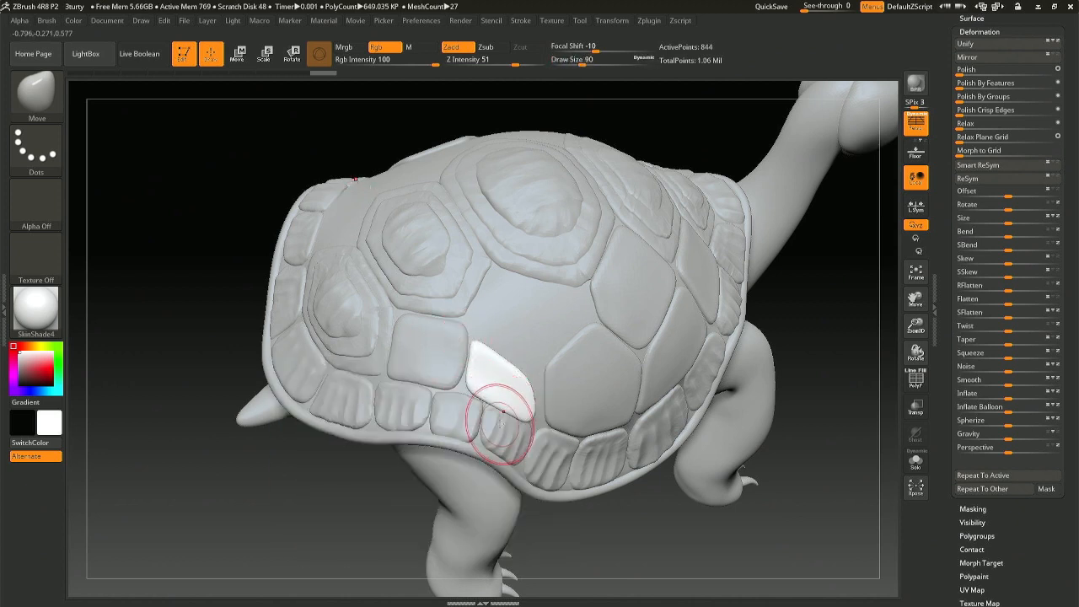
right_click_drag(508, 433, 517, 429)
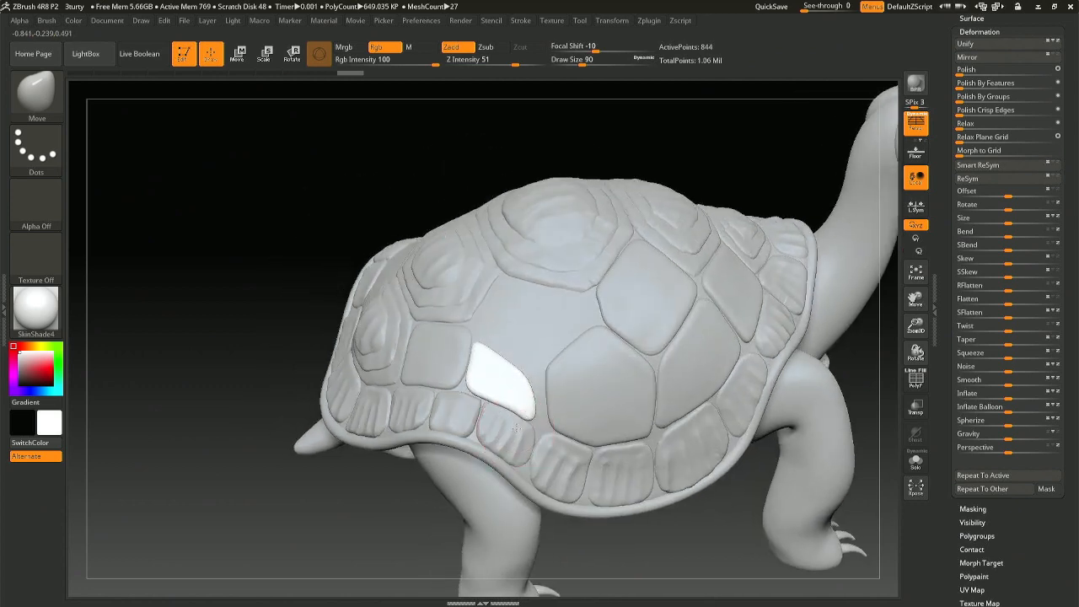
mouse_move(555, 423)
right_mouse_down()
mouse_move(524, 421)
mouse_move(546, 424)
right_mouse_up()
left_click_drag(538, 416, 555, 433)
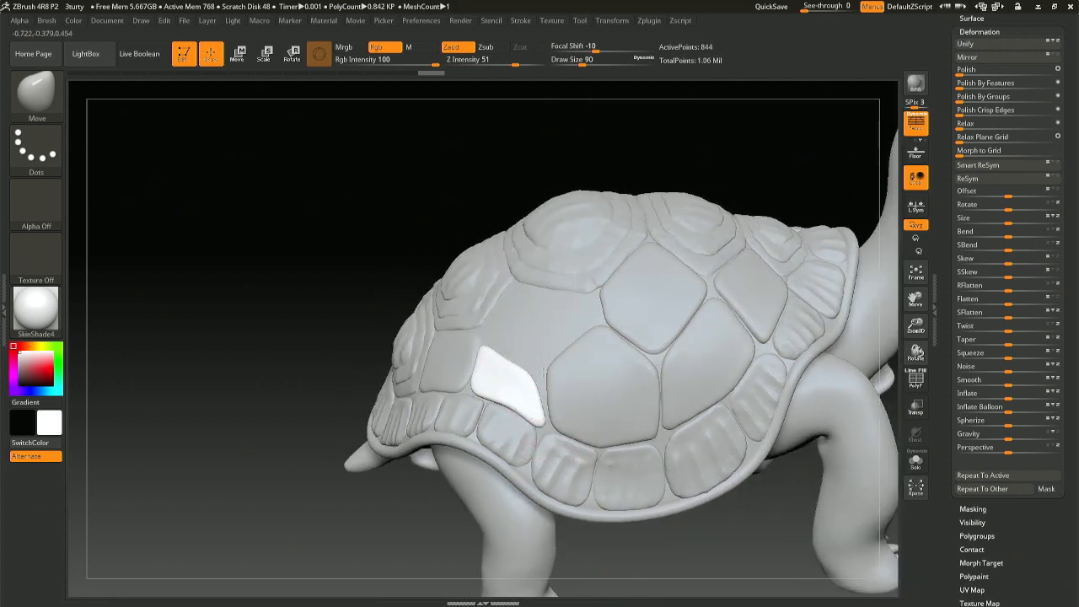
Step: Widen the narrow plate along its upper and front edges so it follows the gap beside the large hexagonal plate
mouse_move(527, 383)
right_mouse_down()
mouse_move(503, 354)
mouse_move(526, 355)
mouse_move(522, 337)
mouse_move(499, 405)
mouse_move(586, 458)
right_mouse_up()
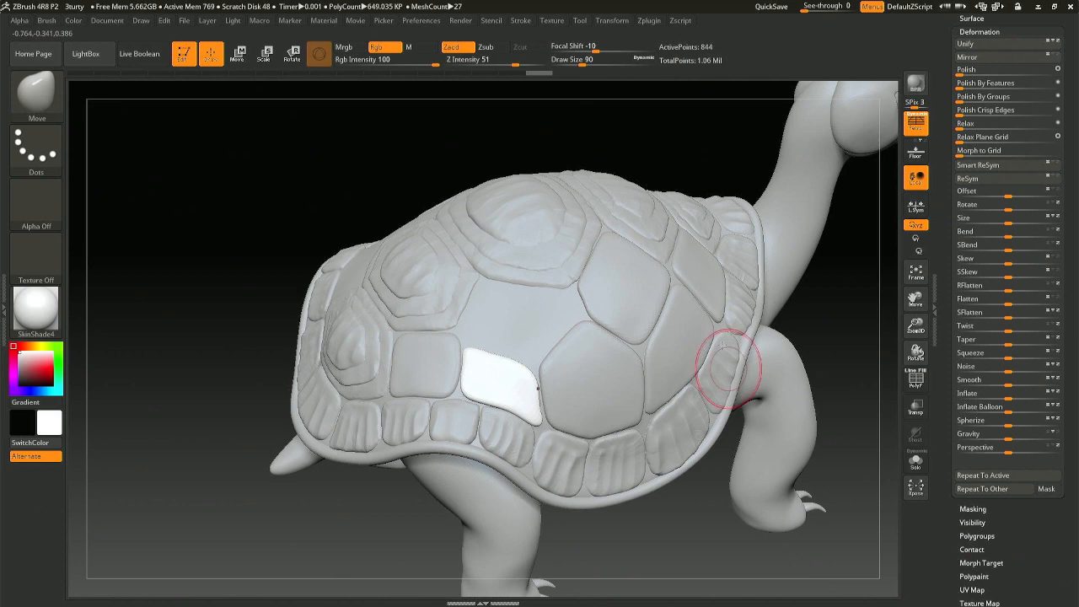
mouse_move(628, 306)
right_mouse_down()
mouse_move(603, 312)
mouse_move(520, 432)
mouse_move(529, 367)
mouse_move(510, 425)
right_mouse_up()
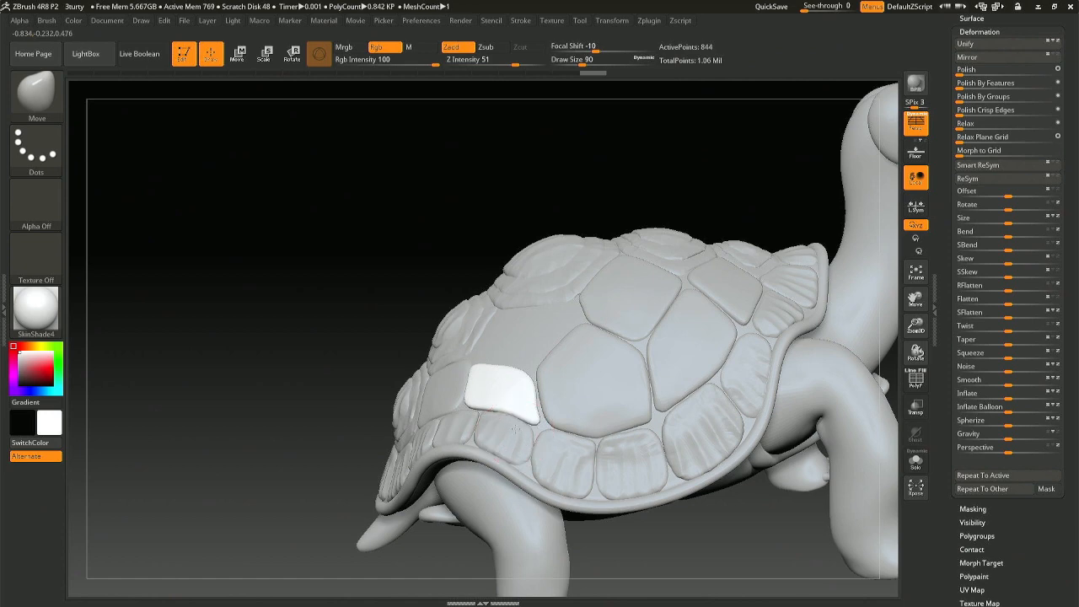
right_click_drag(519, 431, 523, 453)
mouse_move(537, 403)
right_mouse_down()
mouse_move(511, 408)
mouse_move(529, 422)
mouse_move(523, 349)
mouse_move(535, 429)
right_mouse_up()
right_click(534, 429)
left_click(530, 430)
mouse_move(546, 430)
left_mouse_down()
mouse_move(552, 399)
mouse_move(543, 412)
left_mouse_up()
Step: Fine-tune the widened rear plate's corners and lower edge with the Move brush, using draw sizes 56 and 68
key("space")
key("space")
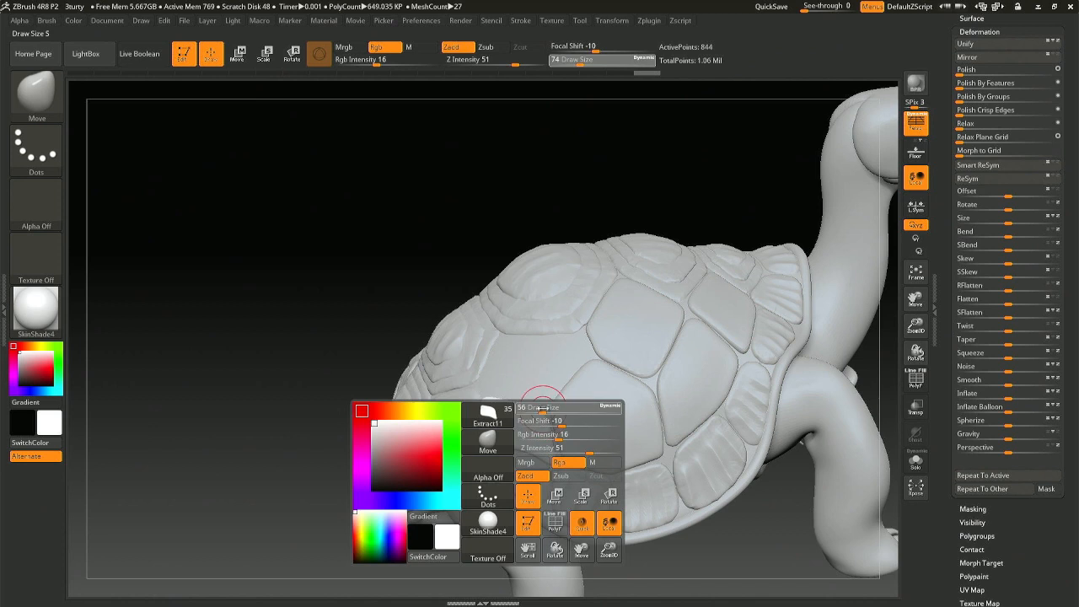
key("space")
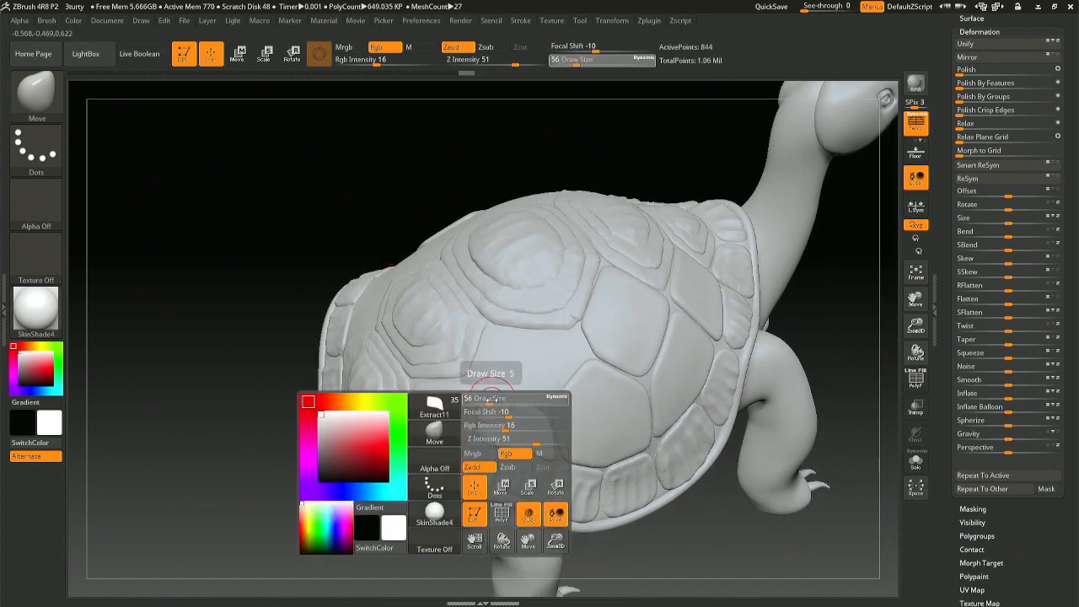
mouse_move(492, 399)
left_mouse_down()
mouse_move(549, 413)
mouse_move(490, 393)
left_mouse_up()
mouse_move(562, 412)
right_mouse_down()
mouse_move(542, 411)
mouse_move(561, 411)
right_mouse_up()
right_click_drag(631, 362, 583, 371)
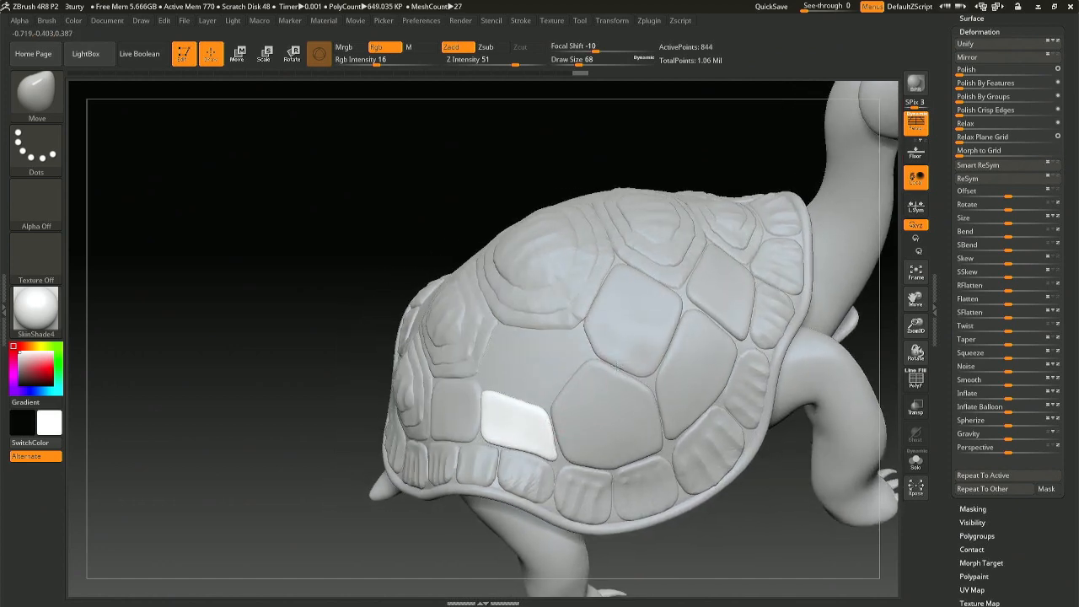
mouse_move(548, 291)
right_mouse_down()
mouse_move(580, 309)
mouse_move(457, 337)
mouse_move(421, 337)
mouse_move(400, 309)
right_mouse_up()
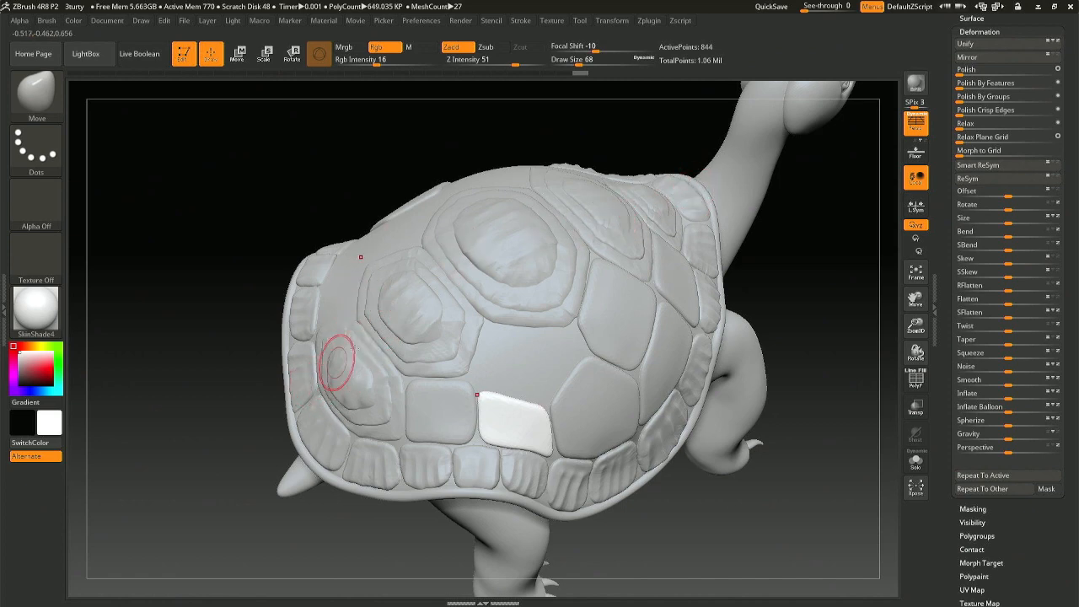
right_click_drag(519, 321, 488, 274)
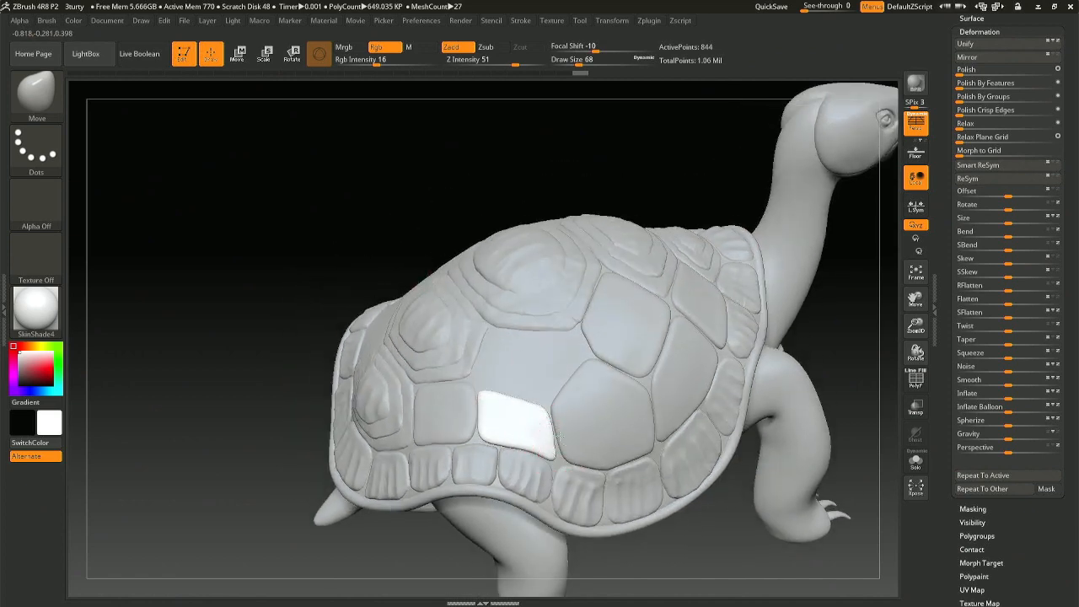
right_click_drag(545, 449, 475, 450)
left_click_drag(534, 452, 523, 451)
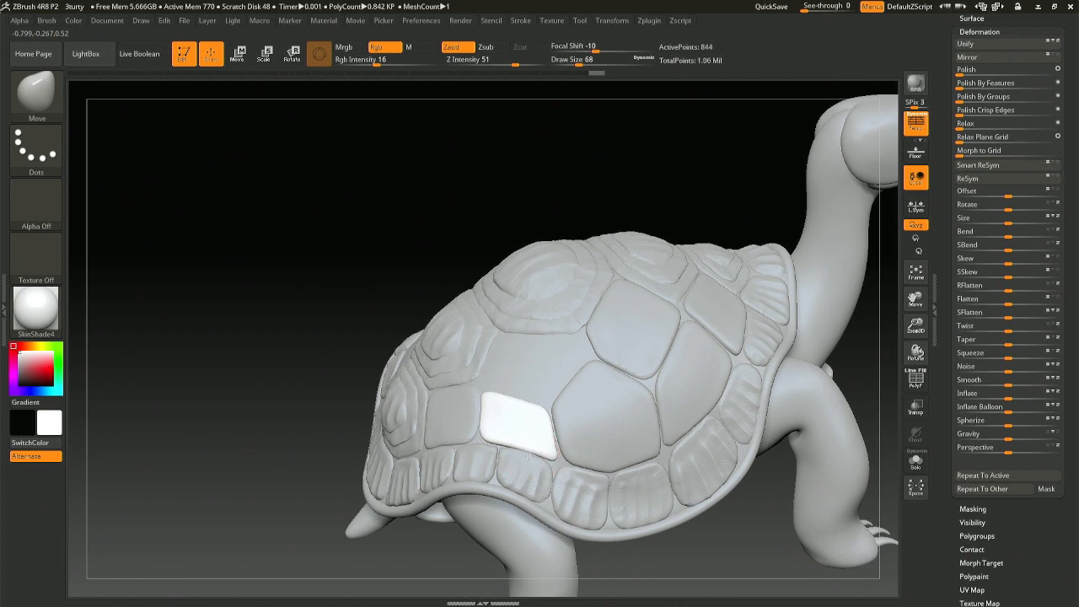
key("t")
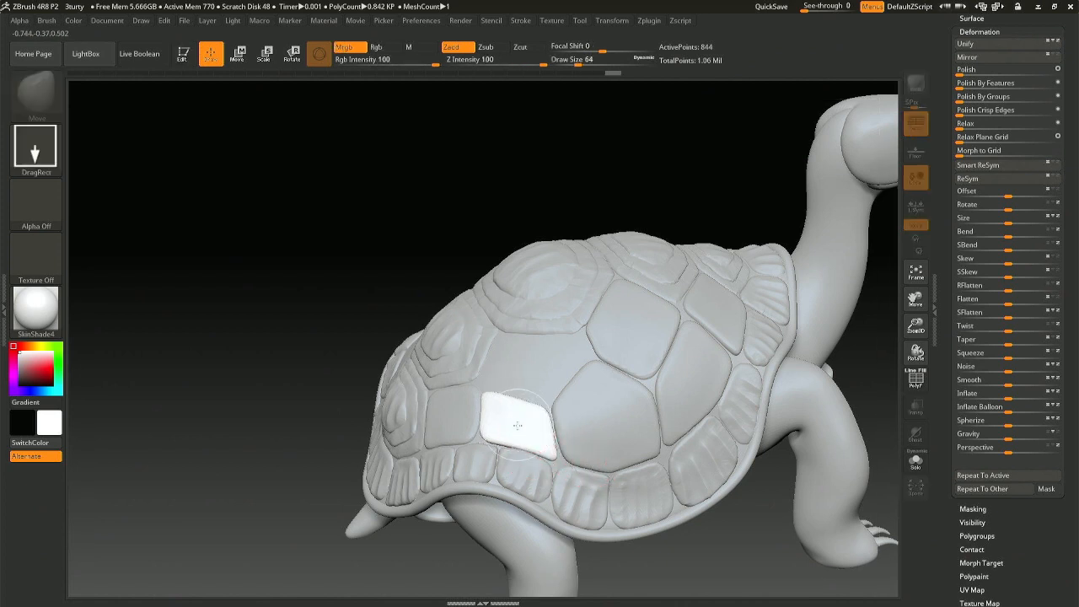
key("r")
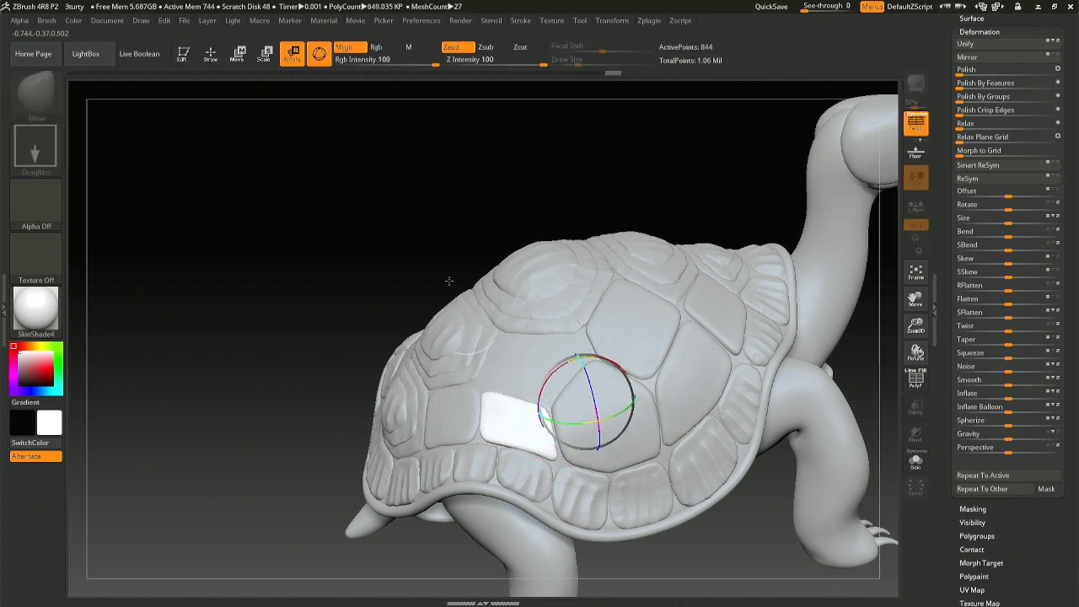
left_click(210, 53)
mouse_move(518, 370)
left_mouse_down()
mouse_move(525, 430)
mouse_move(570, 554)
left_mouse_up()
key("ctrl+n")
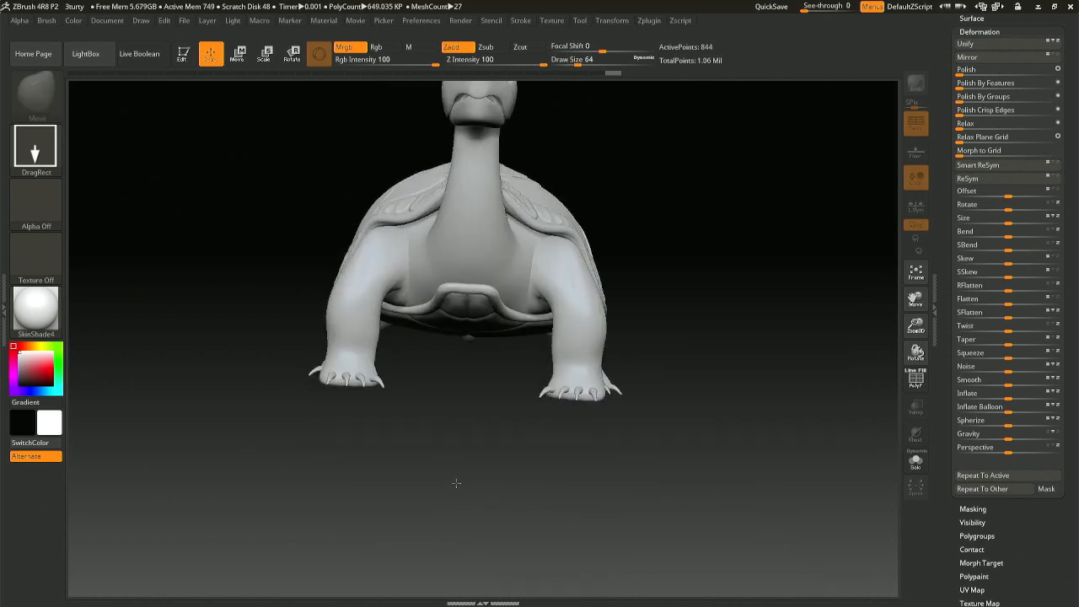
key("t")
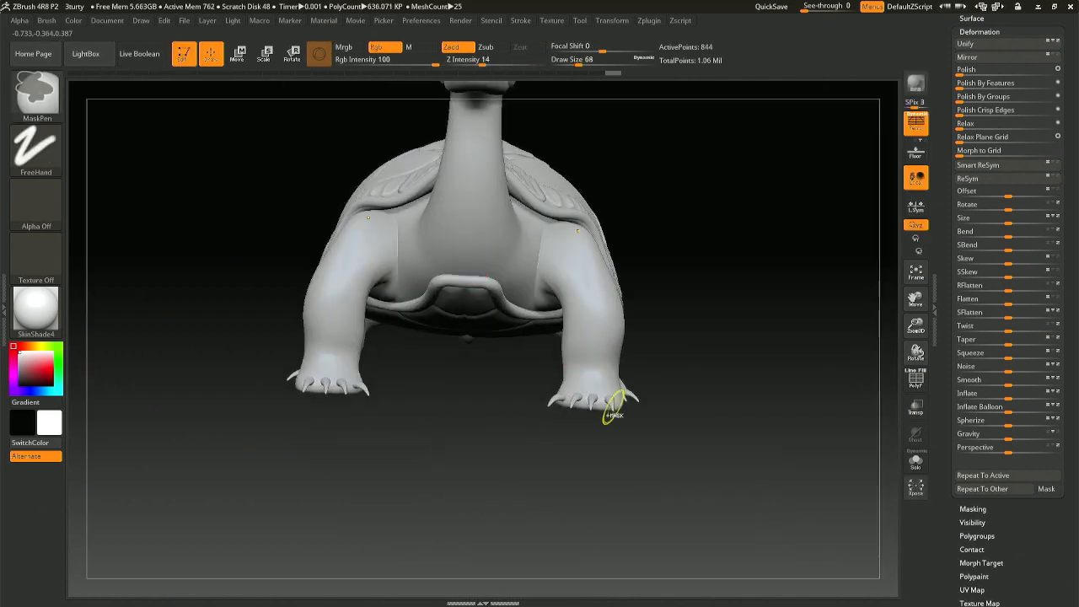
Step: Try to duplicate the reshaped rear side plate and scale the copy with the transform gizmo
mouse_move(556, 445)
left_mouse_down()
mouse_move(587, 453)
mouse_move(578, 477)
mouse_move(665, 433)
mouse_move(666, 506)
left_mouse_up()
left_click_drag(445, 387, 438, 403)
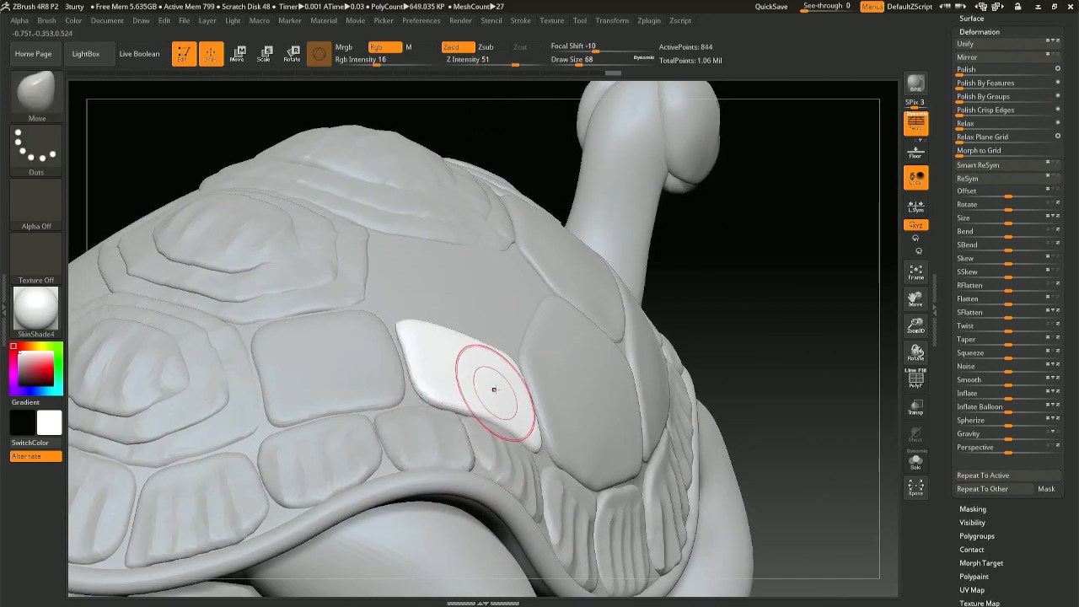
key("r")
left_click(466, 371)
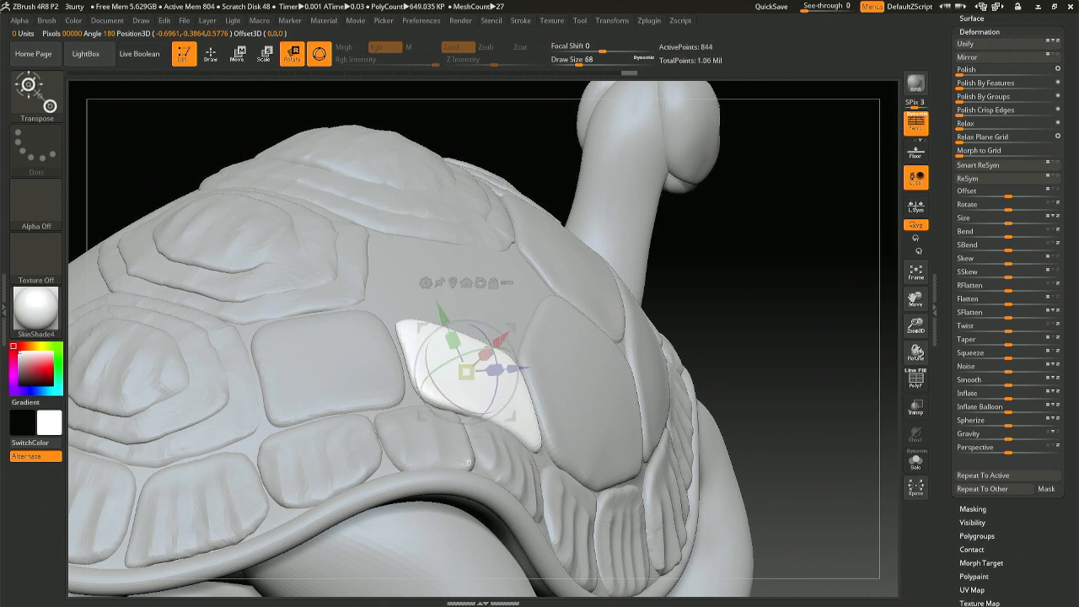
left_click_drag(496, 343, 500, 342)
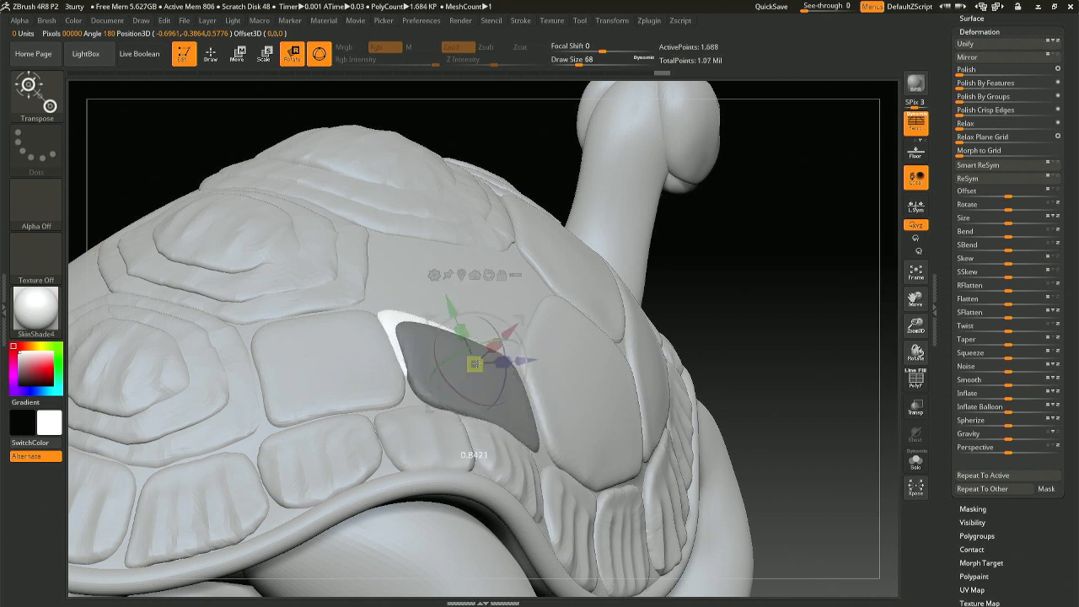
key("ctrl+z")
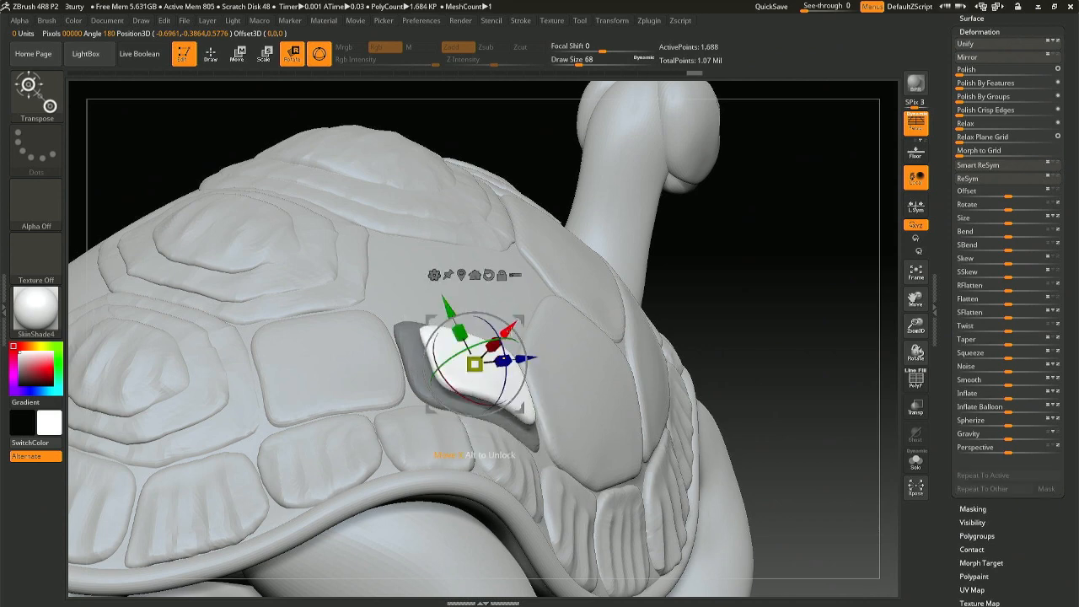
left_click_drag(504, 337, 500, 341)
right_click_drag(687, 430, 628, 500)
key("ctrl+z")
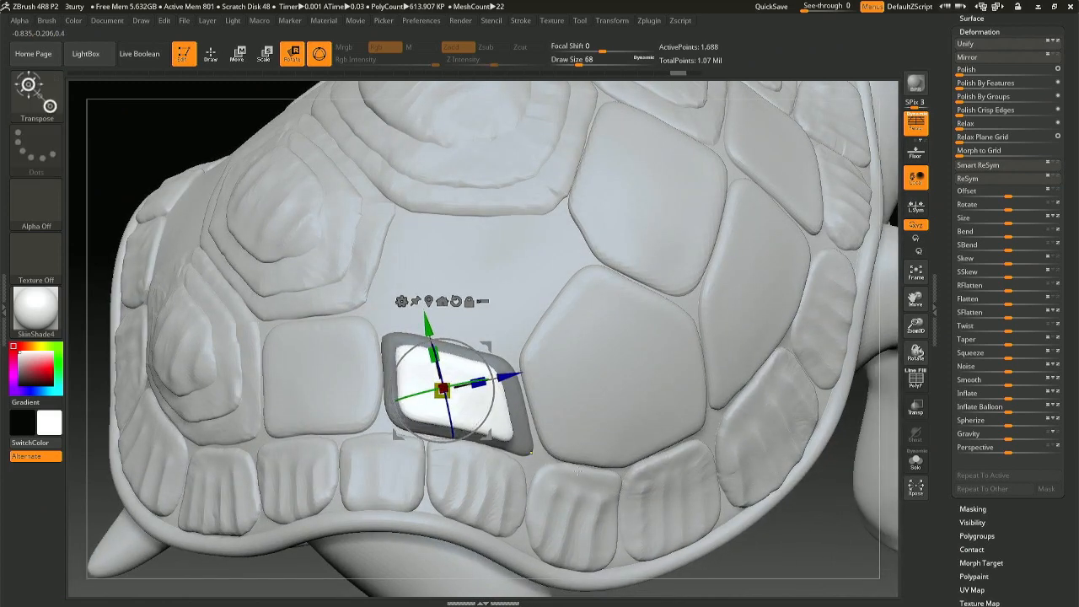
right_click_drag(475, 421, 525, 423)
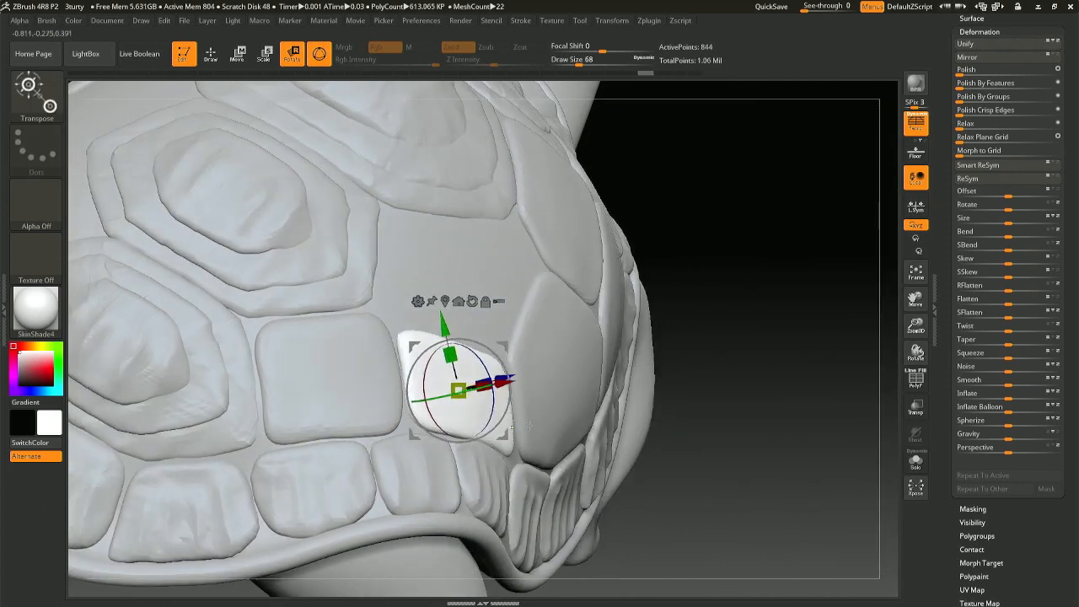
key("ctrl+z")
key("ctrl+shift+z")
key("q")
mouse_move(548, 405)
right_mouse_down()
mouse_move(553, 430)
mouse_move(511, 381)
mouse_move(476, 371)
mouse_move(548, 261)
mouse_move(551, 399)
mouse_move(592, 361)
mouse_move(579, 323)
mouse_move(573, 347)
mouse_move(600, 354)
mouse_move(483, 315)
right_mouse_up()
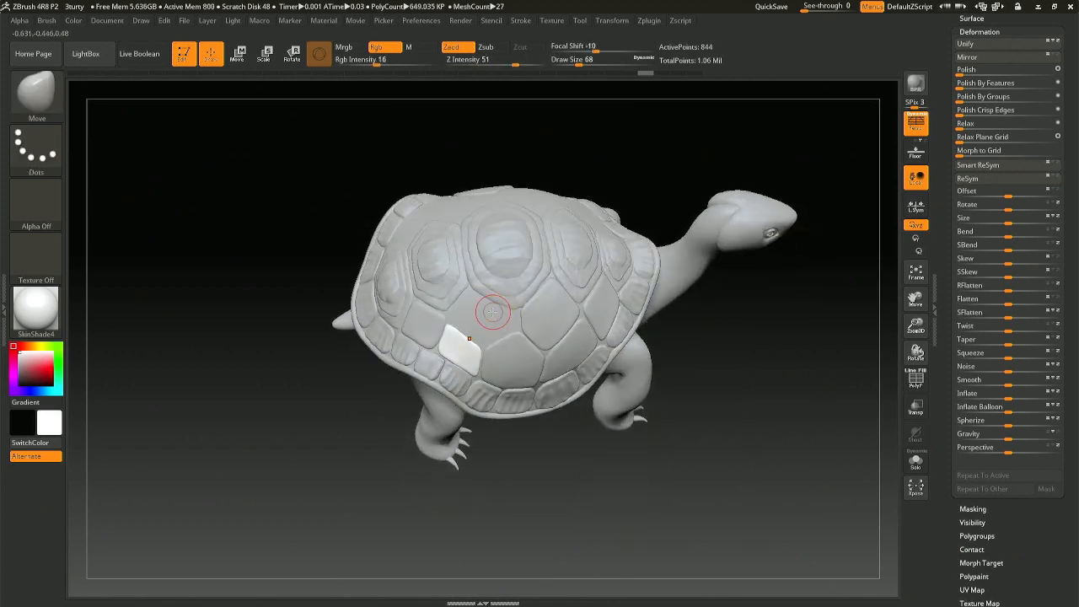
key("ctrl")
left_click(482, 316, "alt")
right_click_drag(511, 324, 525, 359, "ctrl")
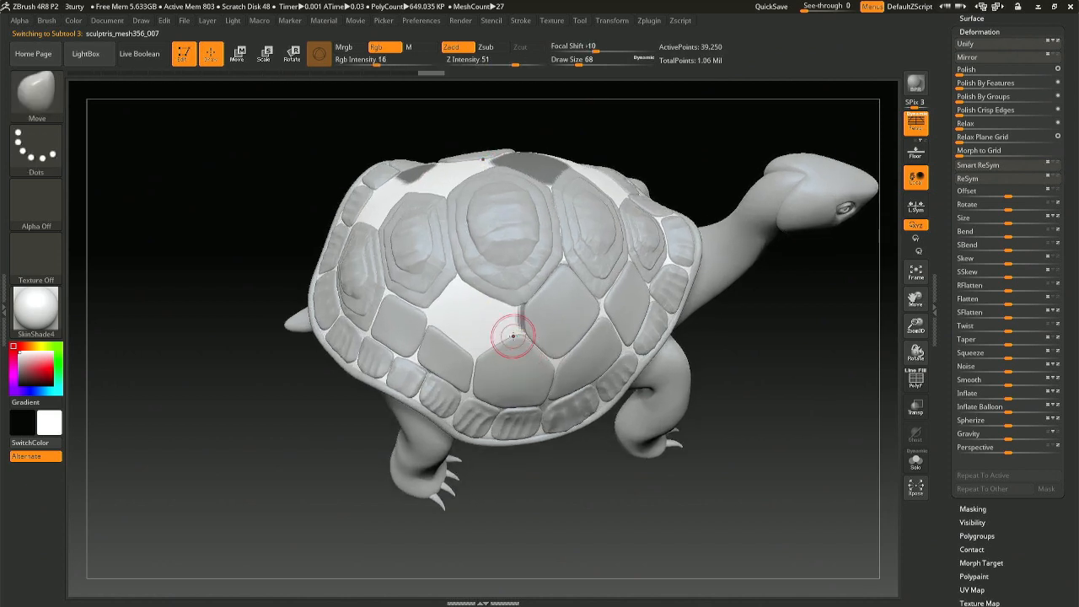
key("ctrl+a")
key("ctrl+i")
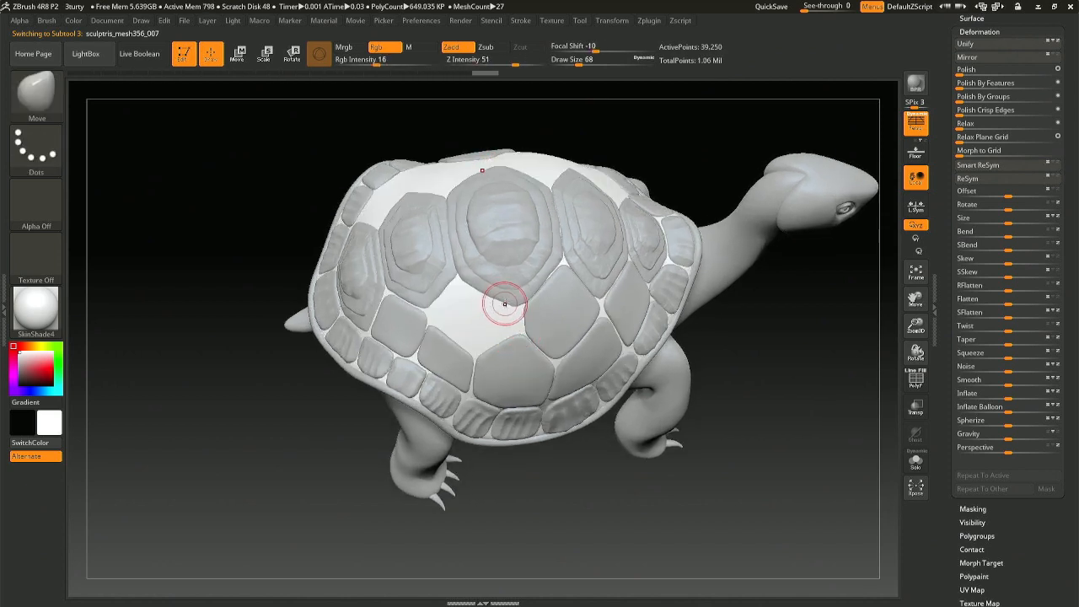
Step: Select the large central scute and adjust its lower tip with the Move Topological brush at draw size 104
left_click(505, 301, "alt")
key("space")
left_click_drag(500, 298, 507, 297)
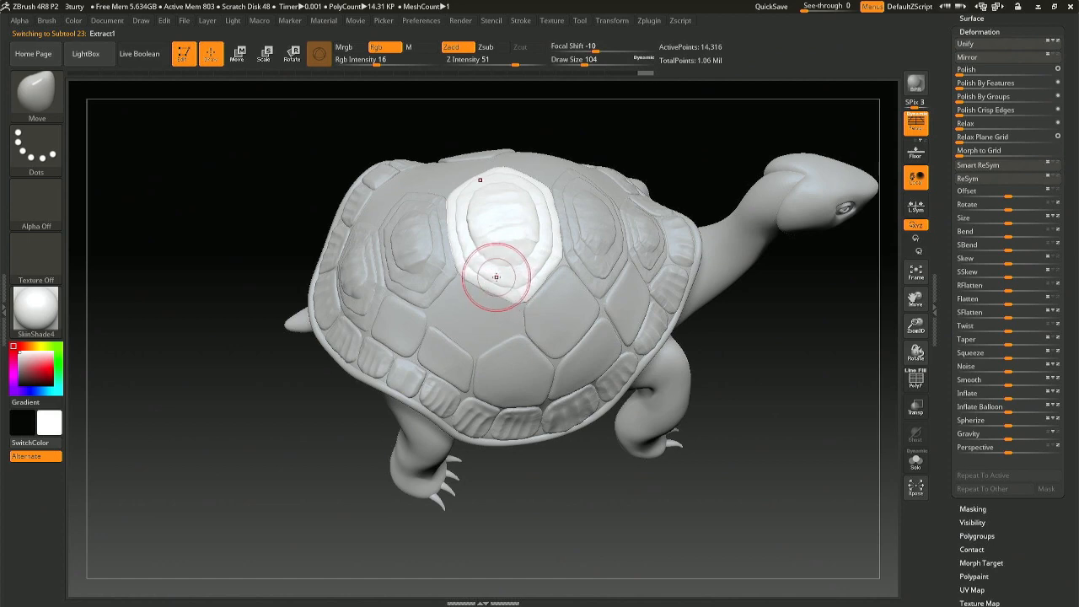
key("b")
key("m")
key("t")
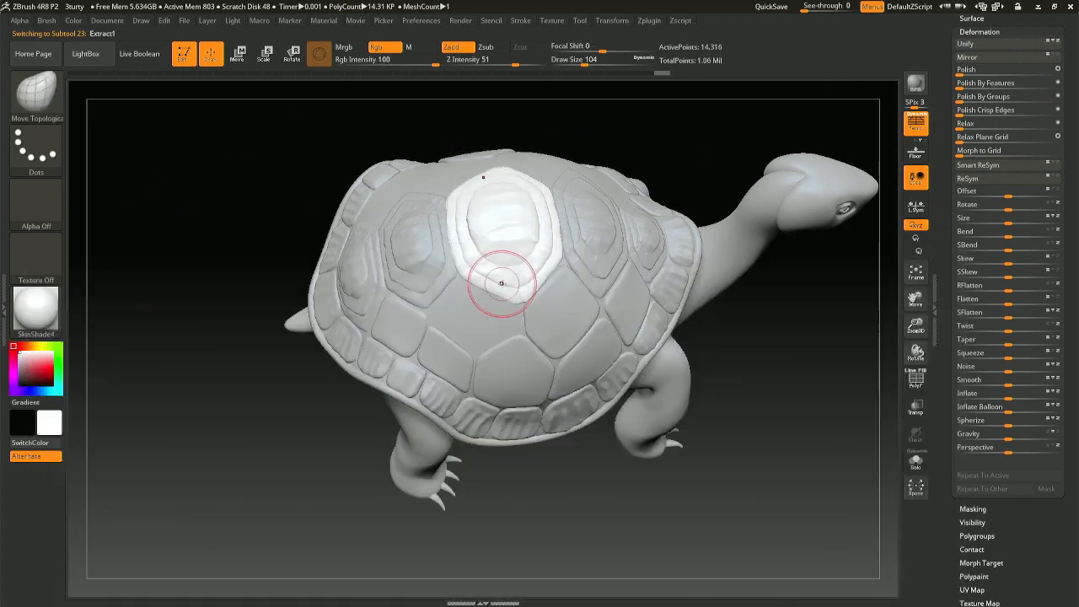
right_click_drag(498, 281, 500, 282)
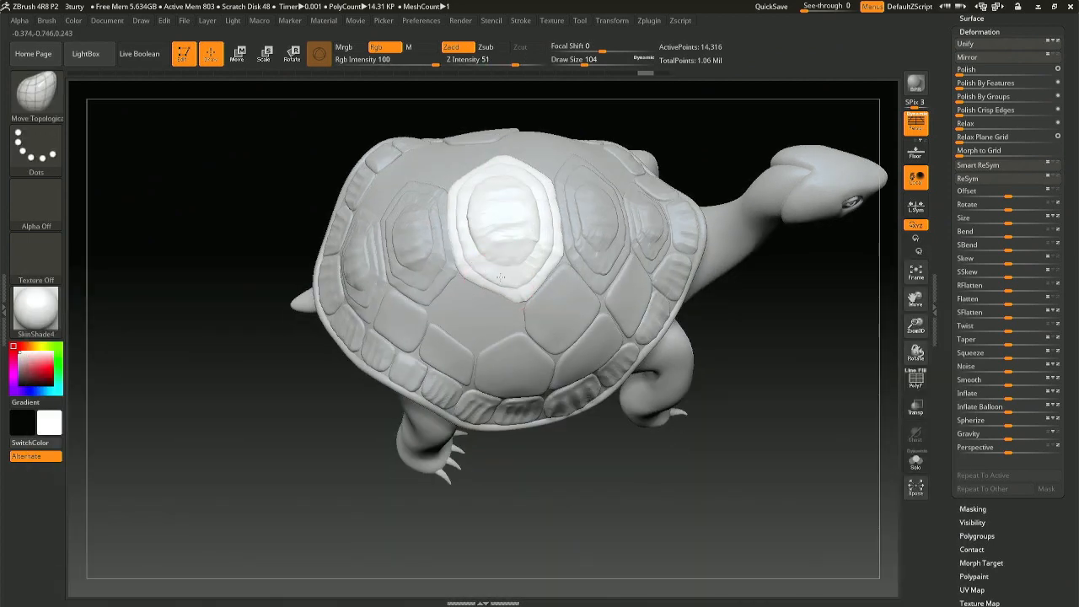
left_click(498, 272, "ctrl")
mouse_move(505, 258)
left_mouse_down()
mouse_move(482, 243)
mouse_move(485, 227)
left_mouse_up()
mouse_move(741, 346)
left_mouse_down()
mouse_move(745, 408)
mouse_move(701, 319)
left_mouse_up()
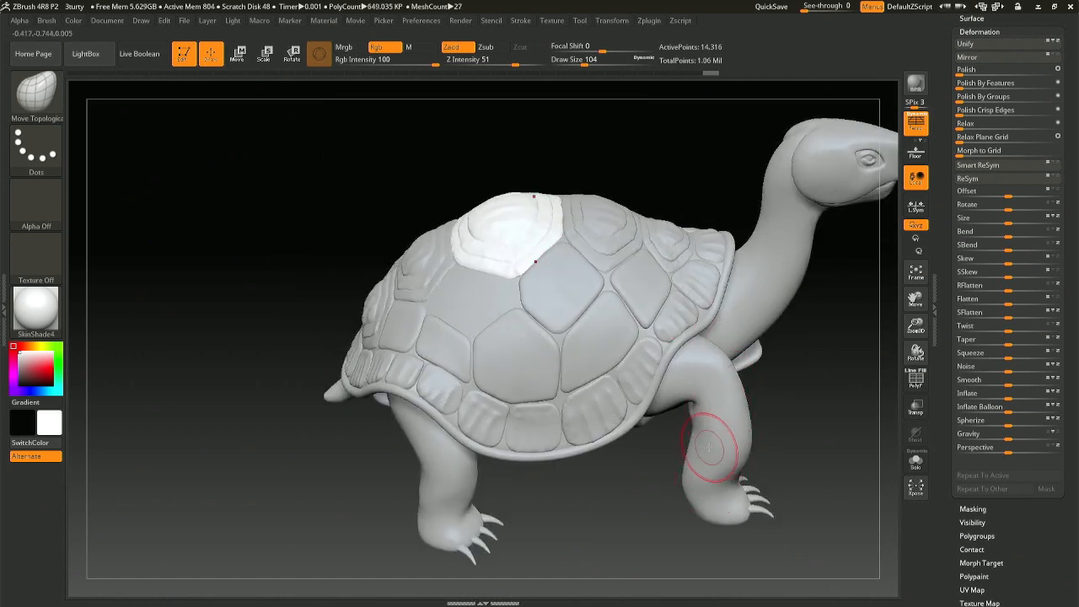
Step: Try to reshape the large central scute's rear lower edge with the Move Topological brush at draw size 132, and undo the stroke
right_click_drag(482, 320, 500, 362)
mouse_move(495, 294)
right_mouse_down()
mouse_move(476, 293)
mouse_move(458, 265)
mouse_move(447, 274)
mouse_move(461, 269)
right_mouse_up()
right_click(457, 269)
left_click(462, 276)
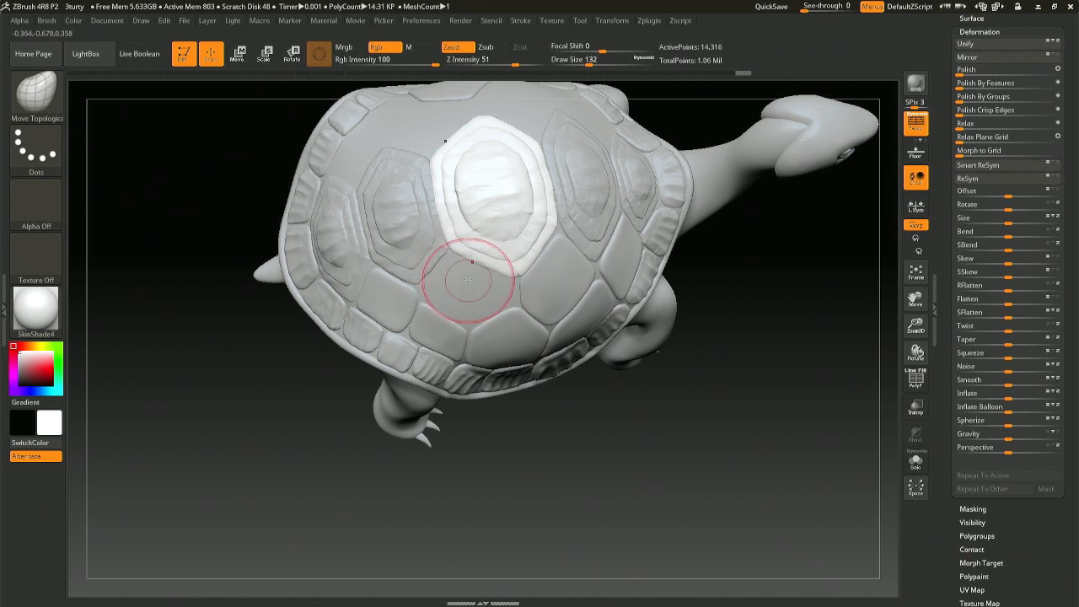
mouse_move(468, 278)
left_mouse_down()
mouse_move(470, 241)
mouse_move(482, 243)
mouse_move(483, 229)
left_mouse_up()
key("ctrl+z")
Step: Nudge the central scute's rear side with the Move Topological brush and check its outline from above and the side
right_click_drag(482, 181, 486, 144)
left_click_drag(466, 173, 462, 187)
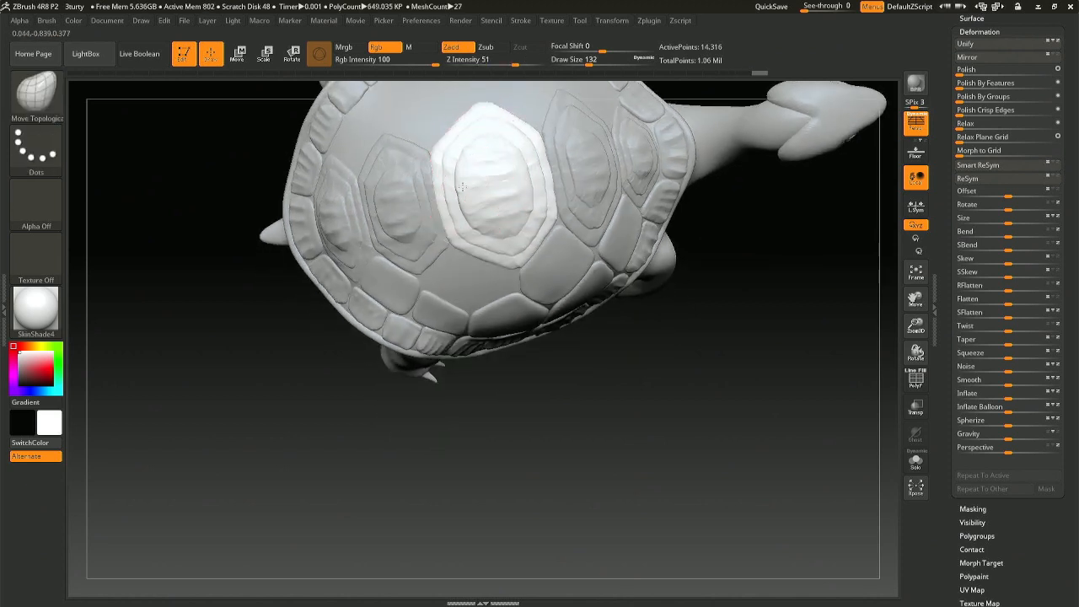
mouse_move(563, 247)
right_mouse_down()
mouse_move(516, 187)
mouse_move(541, 203)
right_mouse_up()
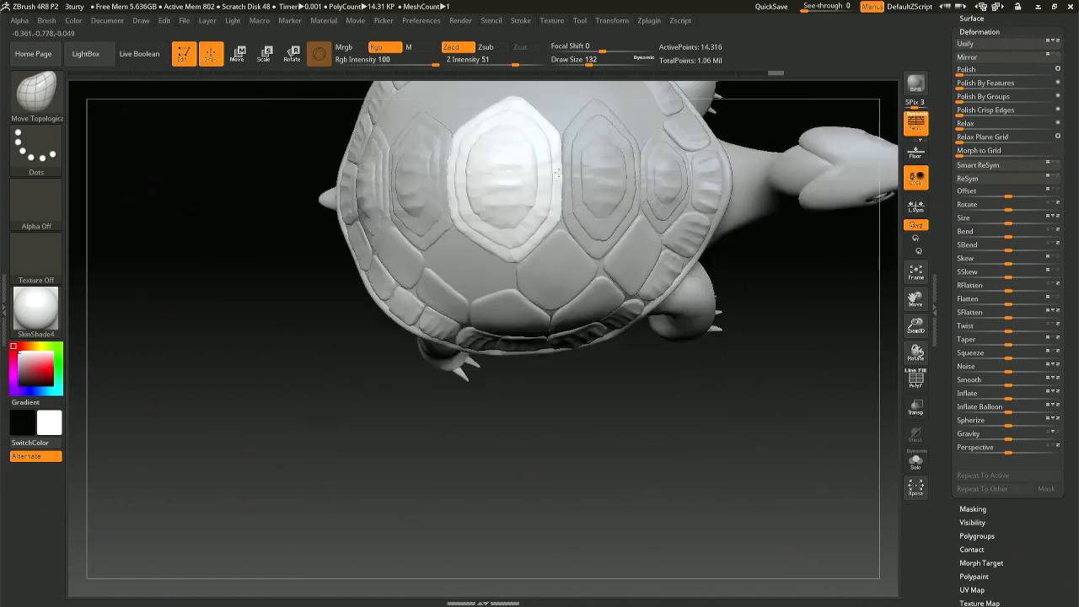
right_click_drag(506, 289, 511, 198)
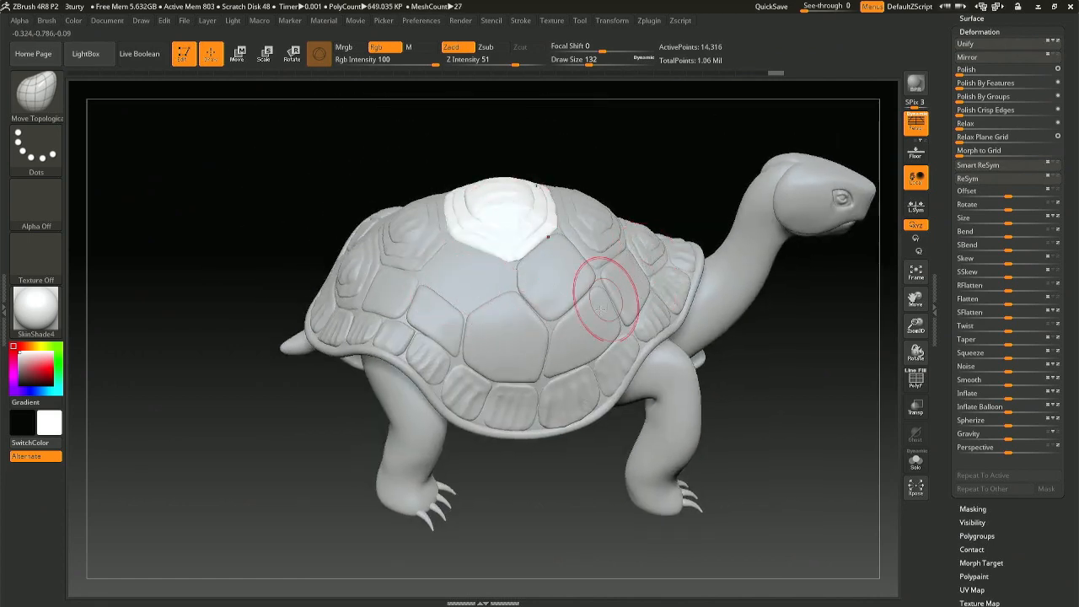
right_click_drag(557, 315, 561, 344)
right_click_drag(551, 316, 546, 350)
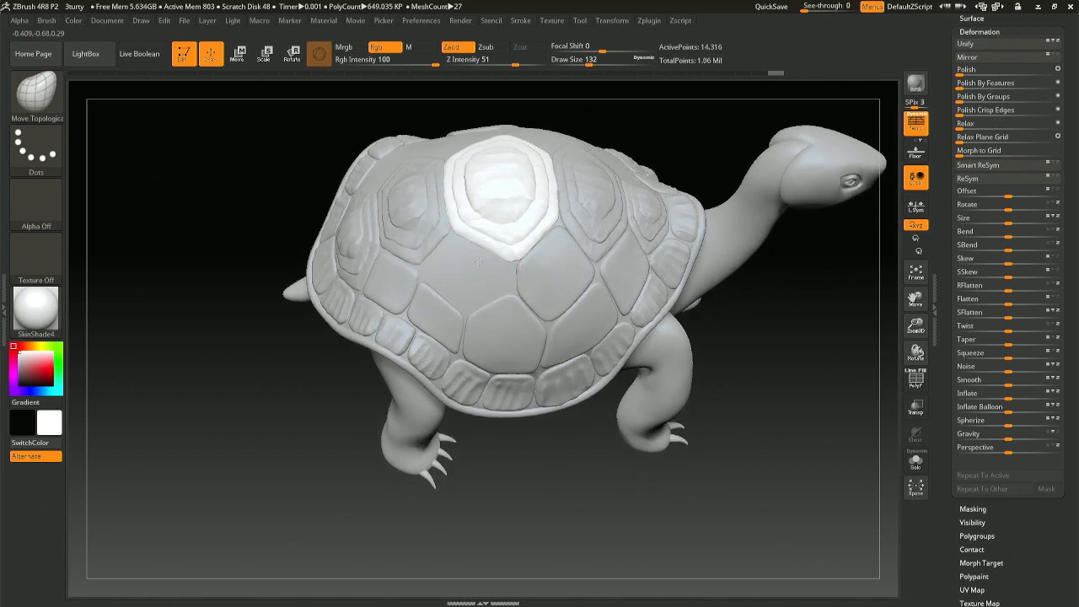
Step: Select the shell body, mask the bare gap below the central scute at draw size 39, and reselect the Move Topological brush
left_click(481, 279, "alt")
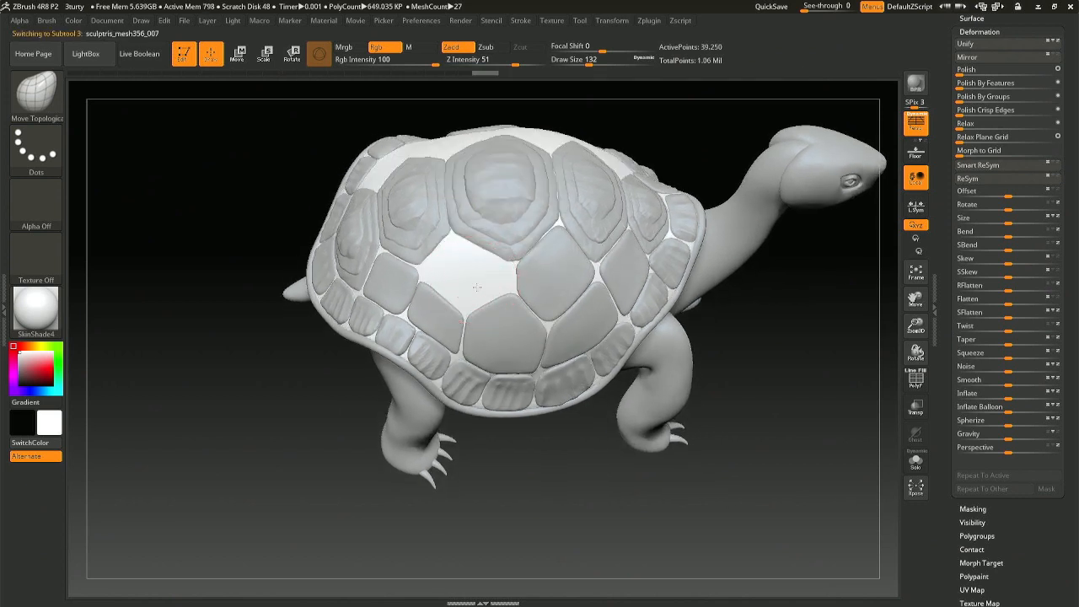
key("space")
left_click_drag(462, 283, 462, 274)
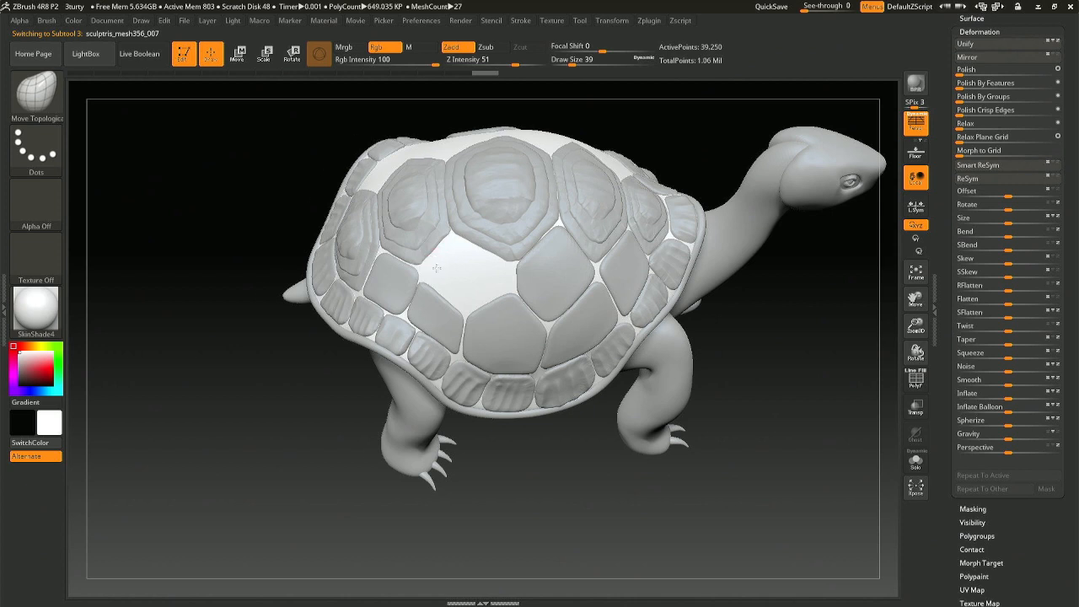
right_click_drag(435, 268, 436, 267)
key("ctrl")
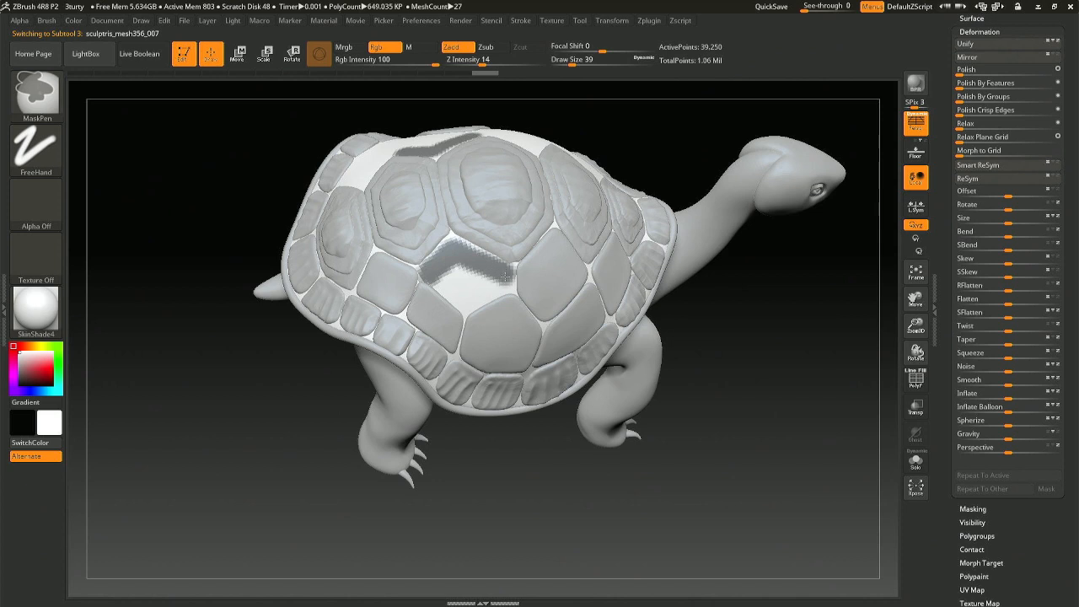
left_click_drag(498, 280, 473, 305, "ctrl")
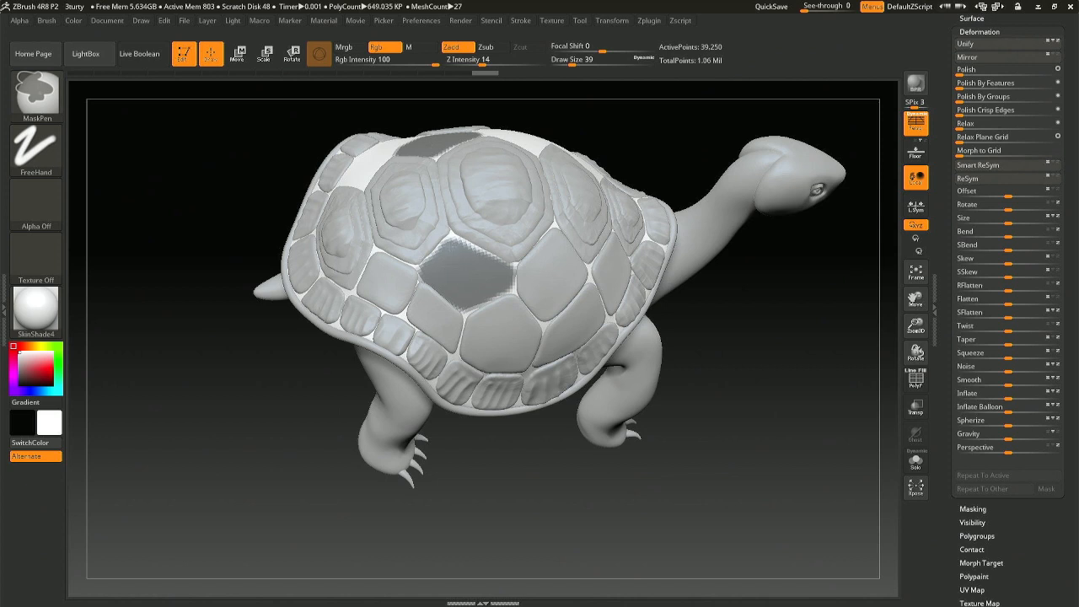
key("b")
key("m")
key("t")
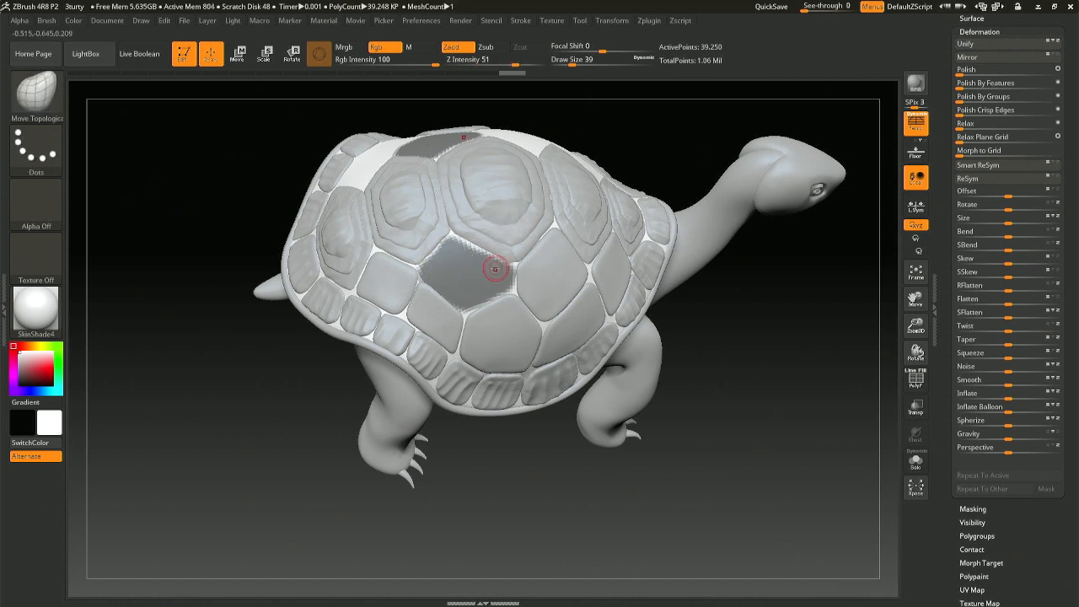
right_click_drag(464, 300, 492, 284)
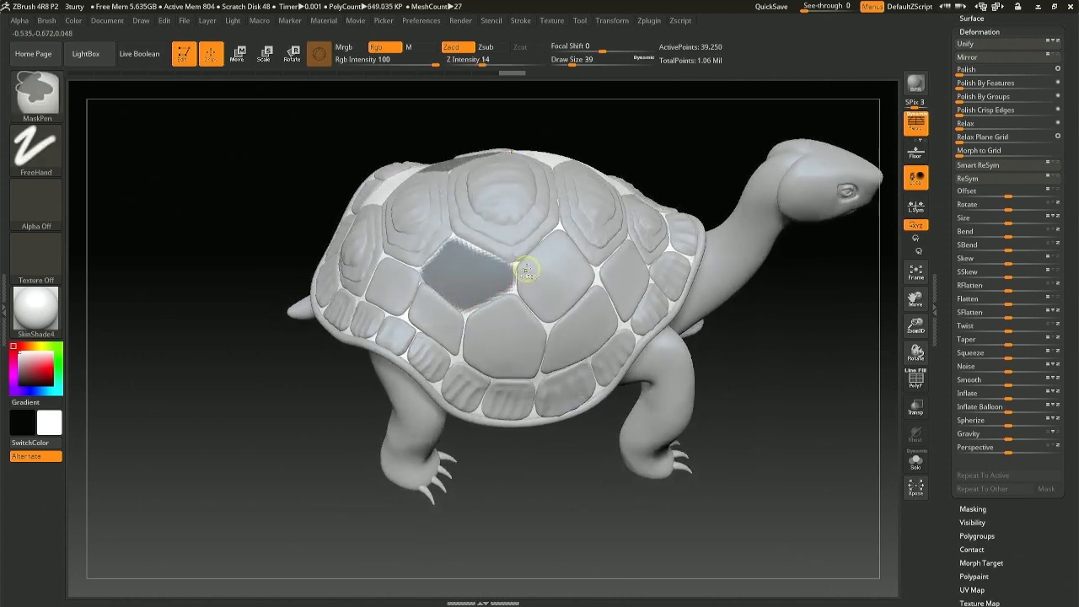
right_click_drag(550, 241, 590, 334)
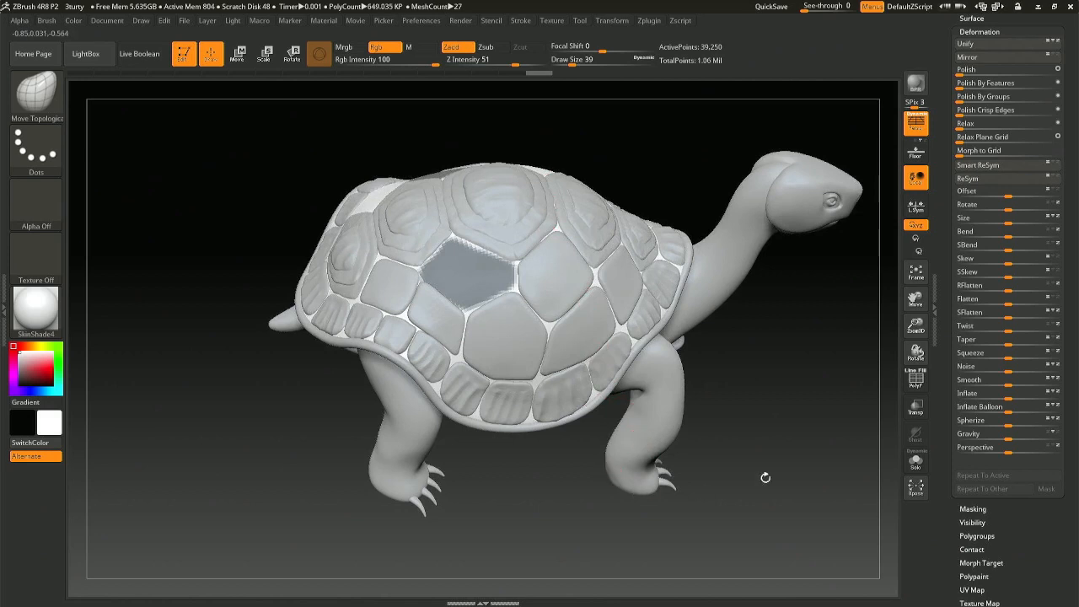
Step: Extract the masked shell area as a new plate with a thickness of 0.02 and accept it
scroll(998, 61, "up", 5)
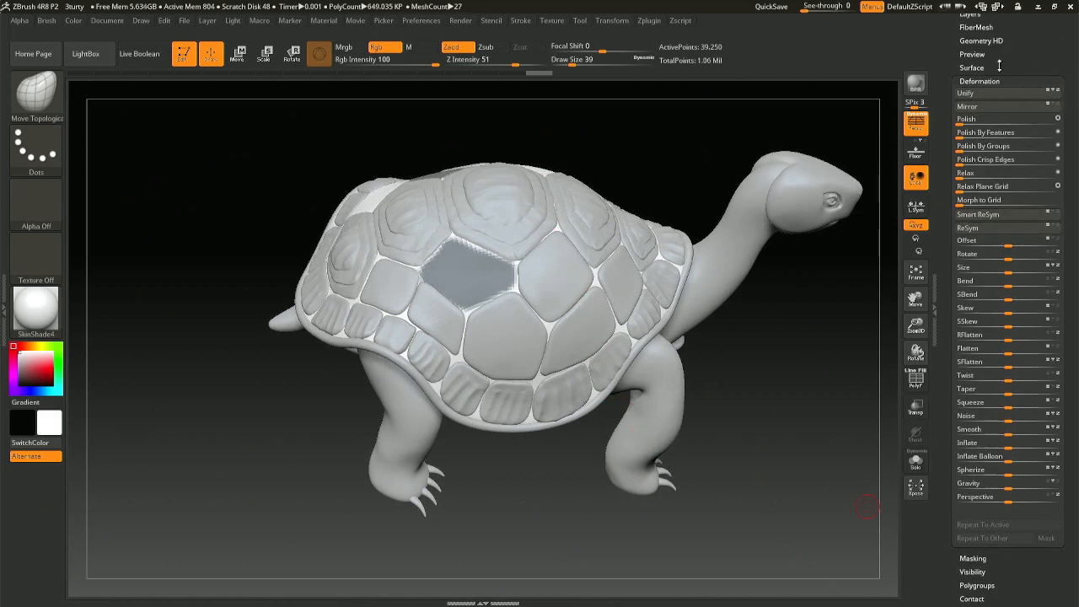
left_click(974, 70)
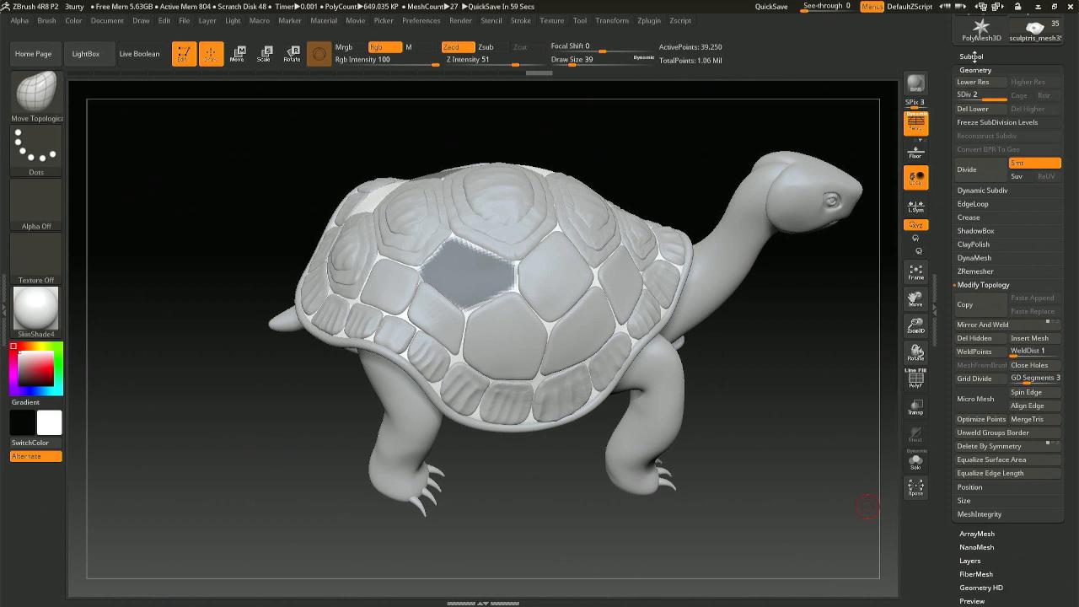
left_click(973, 56)
scroll(1046, 462, "down", 3)
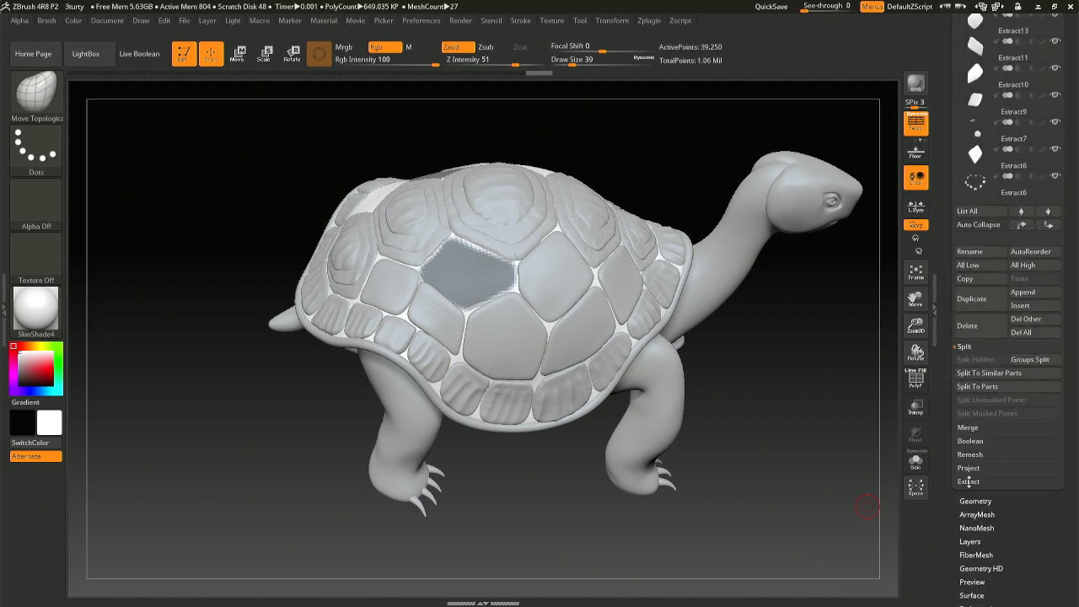
left_click(968, 481)
left_click(968, 433)
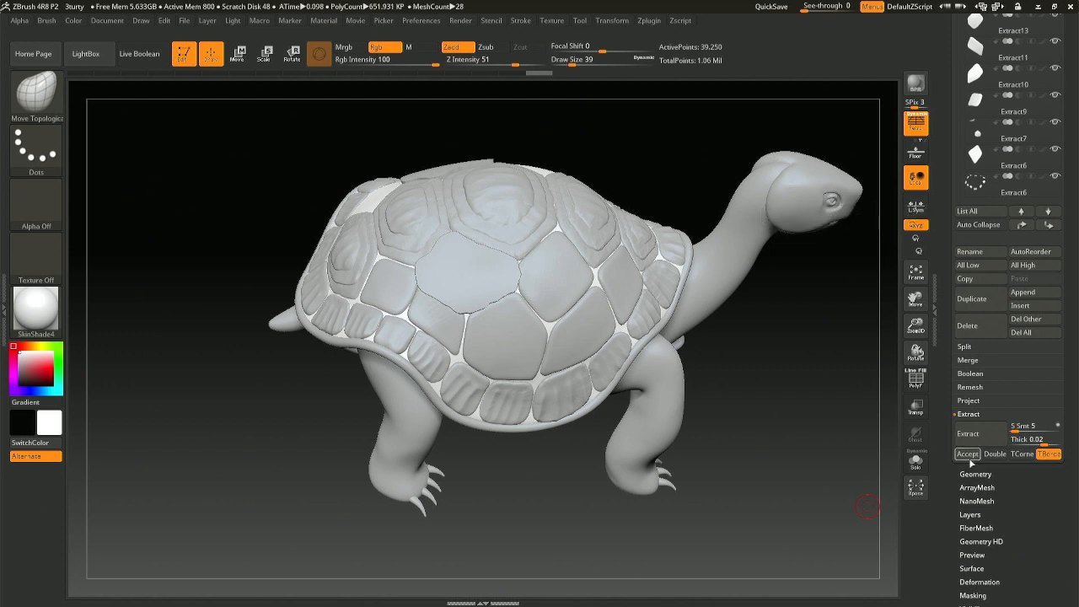
left_click(967, 455)
Step: Clear the new plate's mask and adjust its rear and upper edges with the Move Topological brush at draw size 94
key("space")
mouse_move(468, 291)
left_mouse_down()
mouse_move(503, 291)
mouse_move(453, 296)
mouse_move(474, 290)
mouse_move(460, 281)
left_mouse_up()
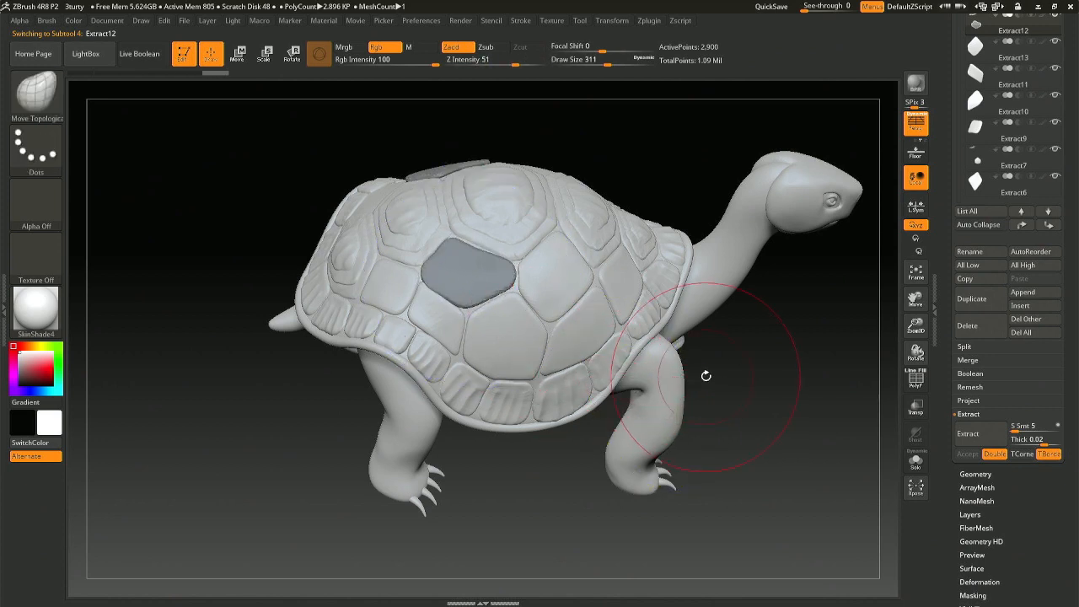
left_click_drag(757, 371, 805, 349, "ctrl")
left_click_drag(1077, 337, 1077, 333)
key("space")
mouse_move(477, 306)
left_mouse_down()
mouse_move(429, 294)
mouse_move(426, 282)
left_mouse_up()
mouse_move(416, 222)
right_mouse_down()
mouse_move(412, 278)
mouse_move(423, 266)
right_mouse_up()
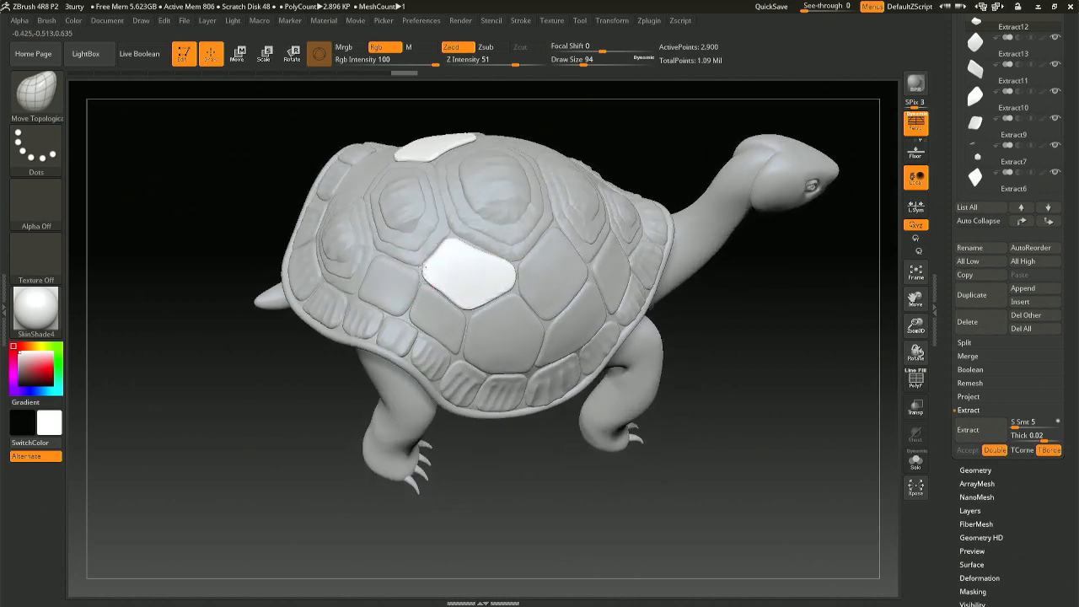
mouse_move(424, 269)
left_mouse_down()
mouse_move(454, 241)
mouse_move(470, 248)
left_mouse_up()
left_click_drag(477, 253, 478, 252)
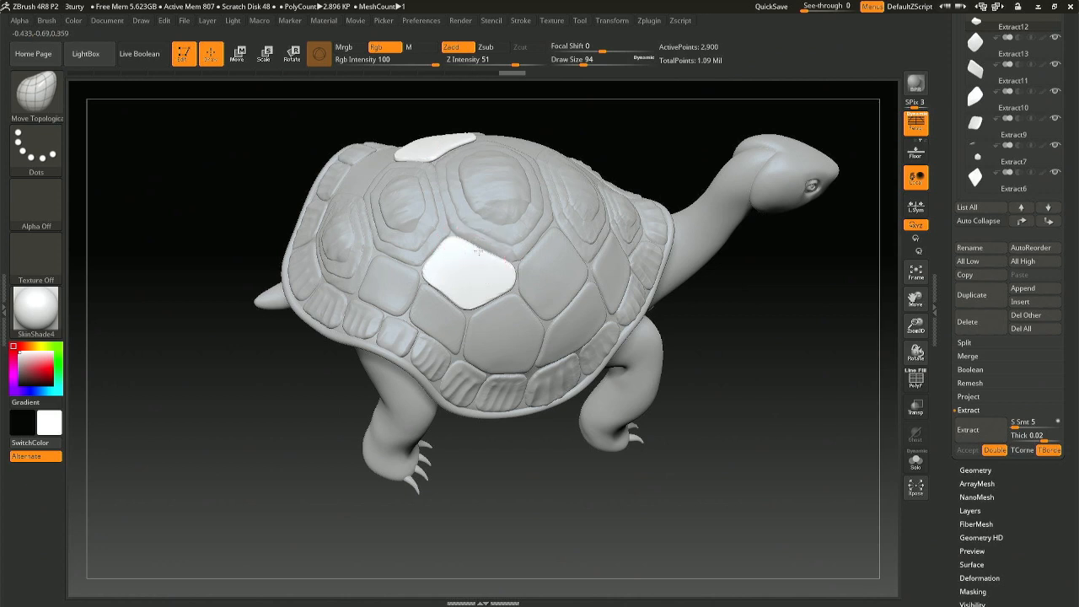
Step: Reshape the new plate's front corner beside the neighbouring diamond-shaped scute, reducing the draw size to 68
right_click_drag(562, 273, 555, 267)
left_click_drag(521, 281, 518, 279)
mouse_move(516, 279)
left_mouse_down()
mouse_move(501, 261)
mouse_move(513, 268)
left_mouse_up()
key("space")
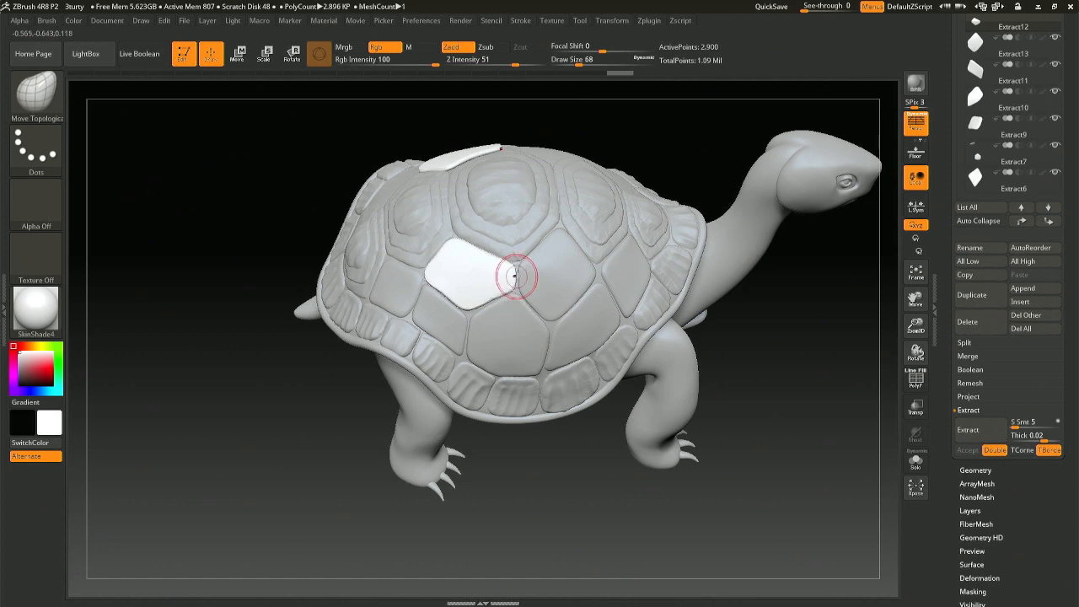
right_click_drag(501, 294, 510, 293)
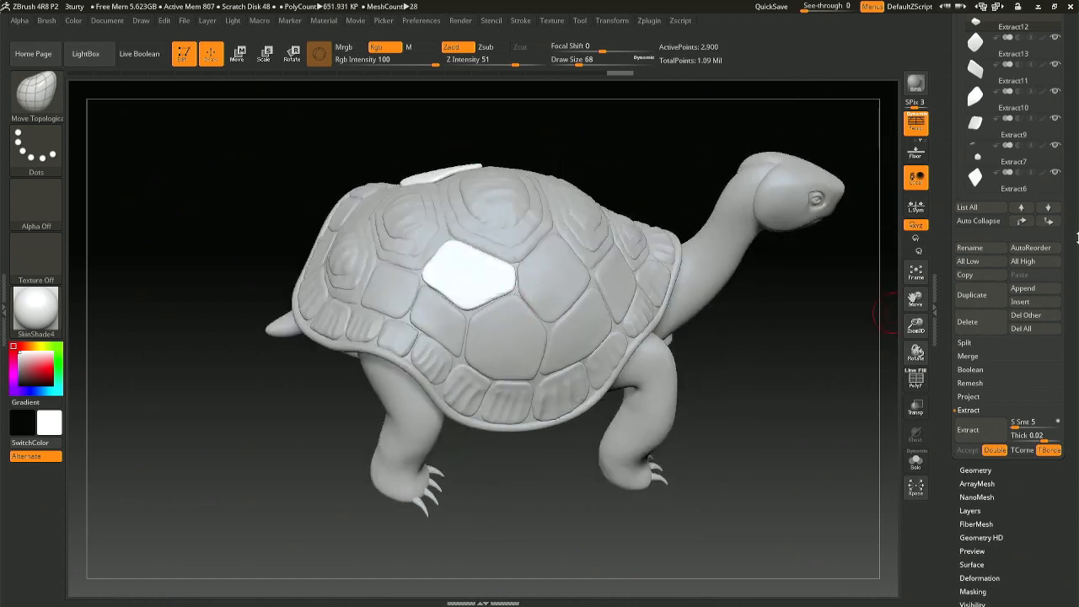
Step: Smooth the new plate with the Polish By Features deformation
left_click_drag(1069, 539, 1060, 285)
left_click(982, 324)
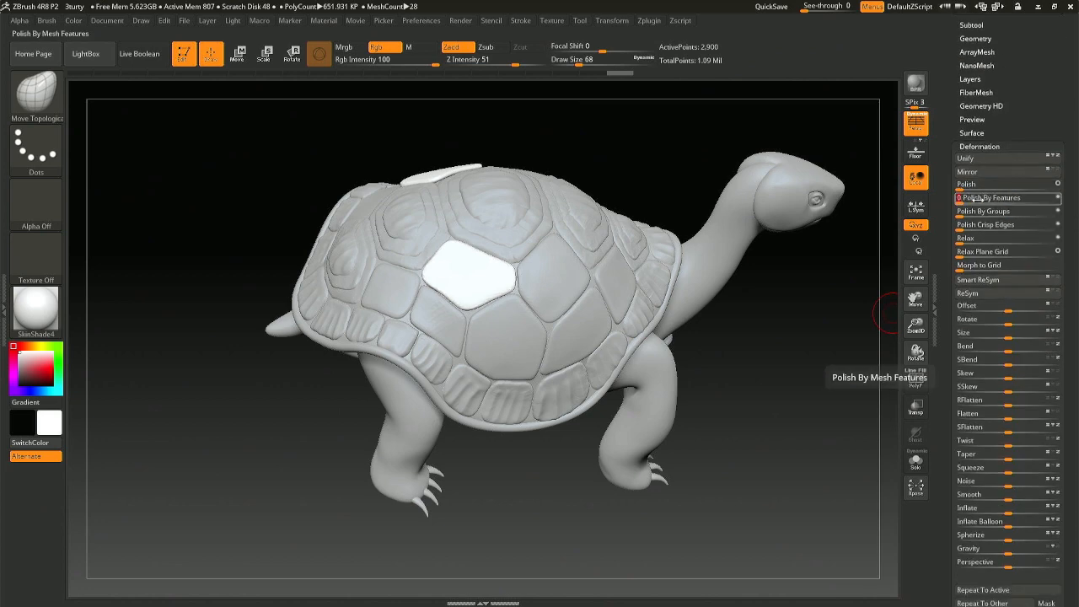
left_click_drag(958, 198, 992, 200)
Step: Centre the transform gizmo on the new plate, adjust how the plate sits against the shell, and return to draw mode
right_click_drag(398, 284, 379, 226)
right_click_drag(541, 337, 558, 378)
key("r")
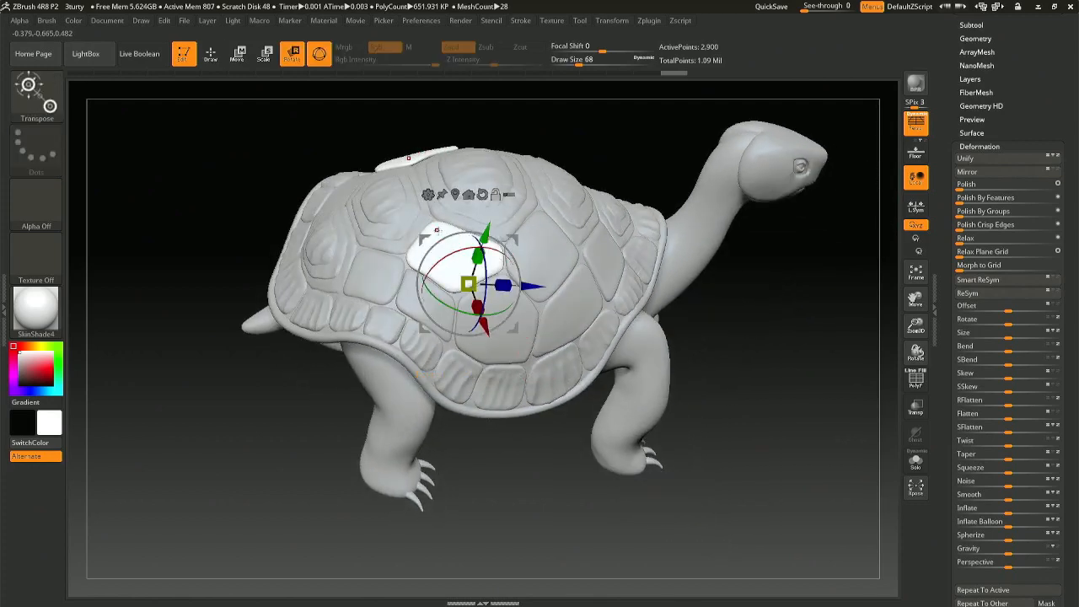
left_click(437, 232, "alt")
left_click(453, 250, "alt")
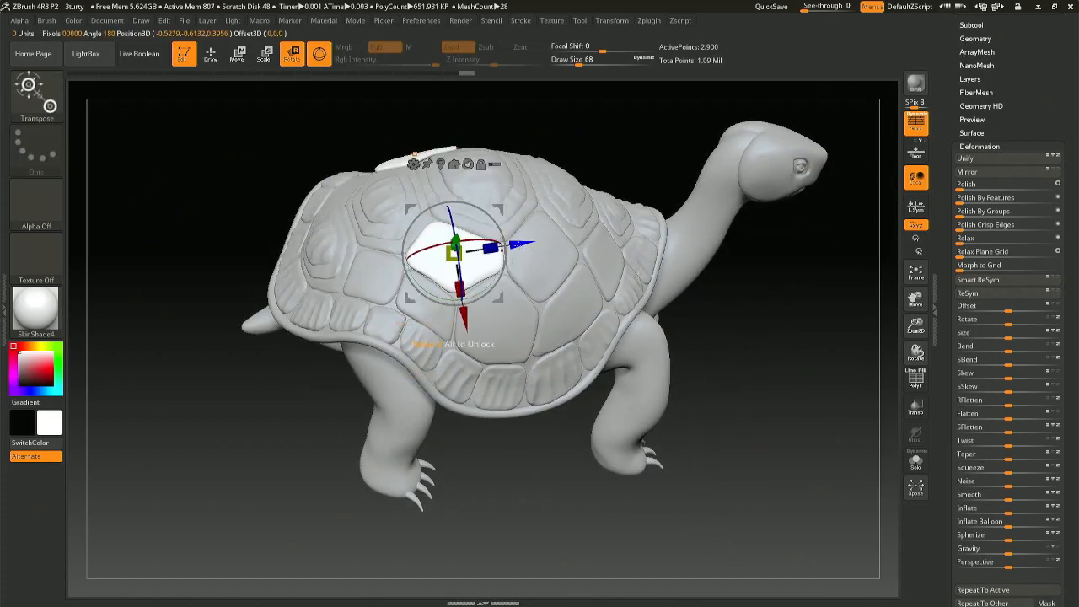
left_click_drag(455, 241, 455, 241)
right_click_drag(455, 243, 536, 234, "ctrl")
left_click_drag(541, 240, 541, 243)
left_click(209, 55)
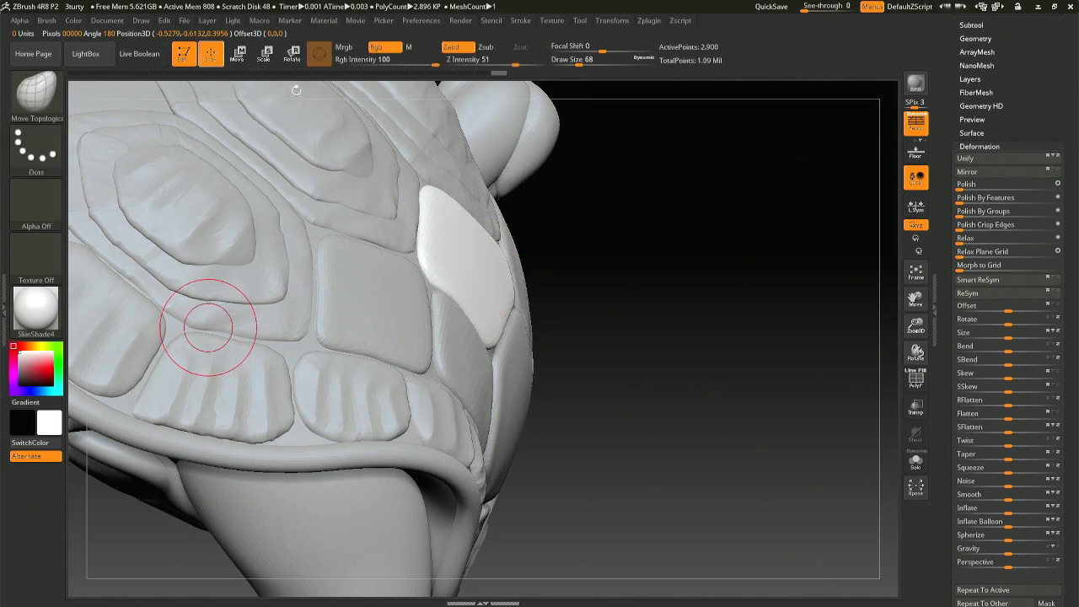
Step: Remove the new plate's mirrored counterpart with Delete By Symmetry
right_click_drag(208, 327, 101, 337)
left_click_drag(1068, 202, 1042, 301)
left_click(988, 247)
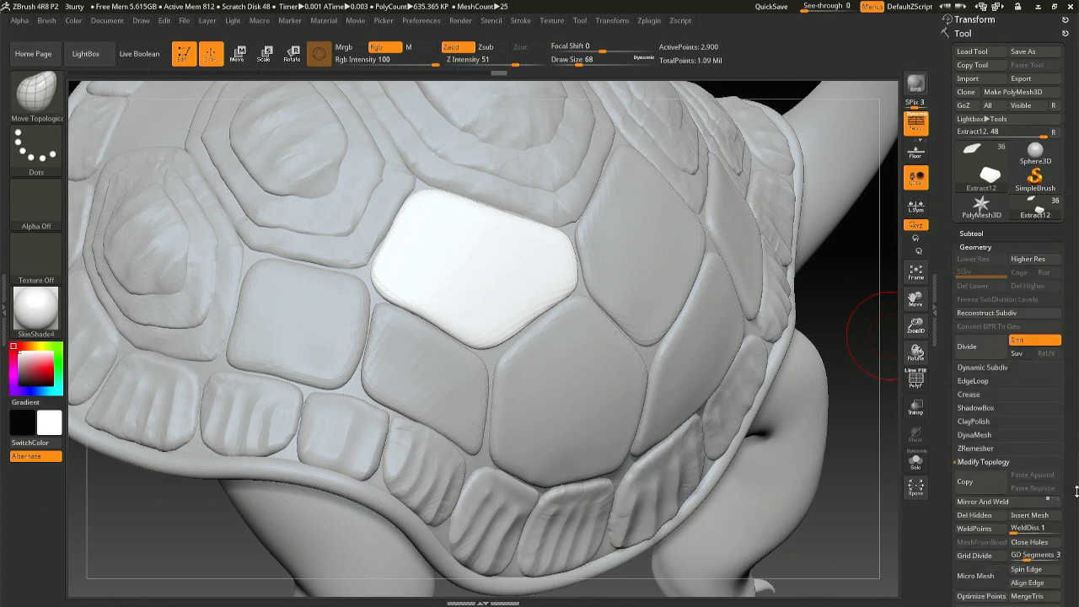
left_click_drag(1076, 491, 1070, 438)
left_click(1009, 480)
Step: Rebuild the new plate's topology with ZRemesher
right_click_drag(494, 432, 528, 379)
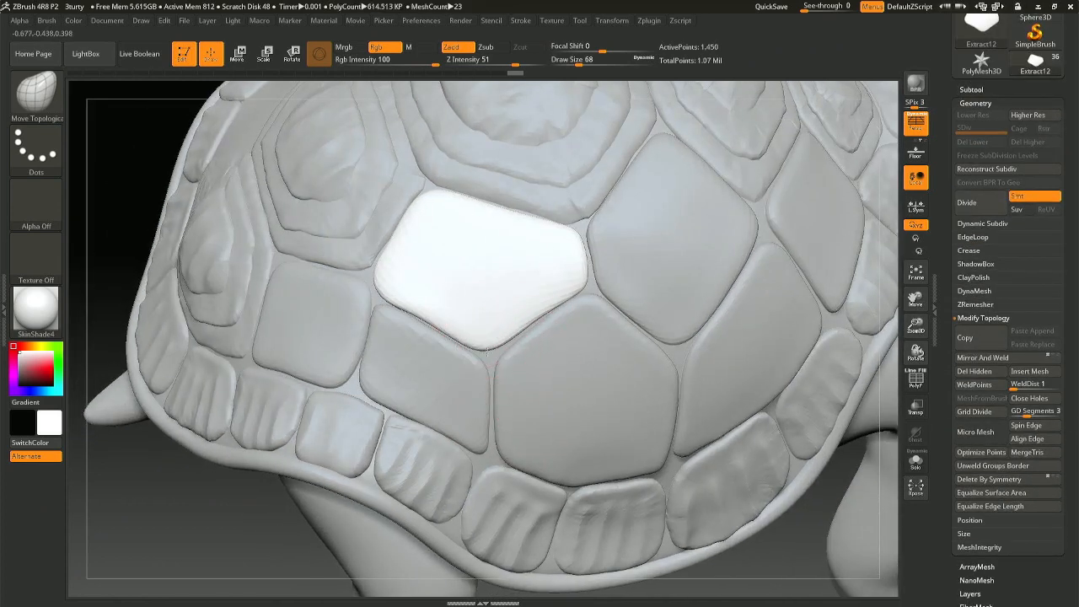
left_click(975, 304)
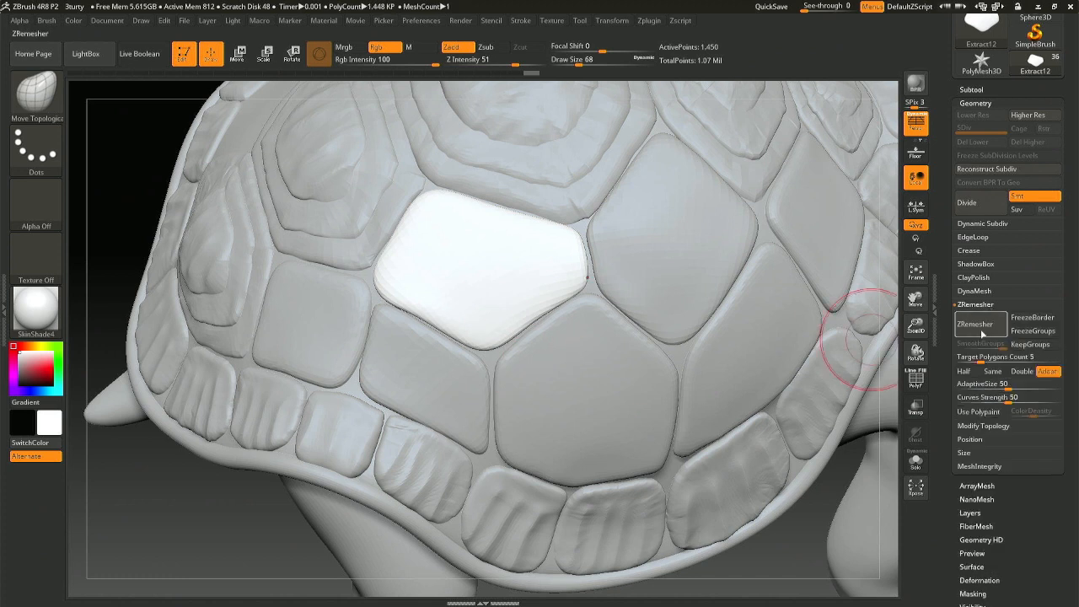
left_click(977, 325)
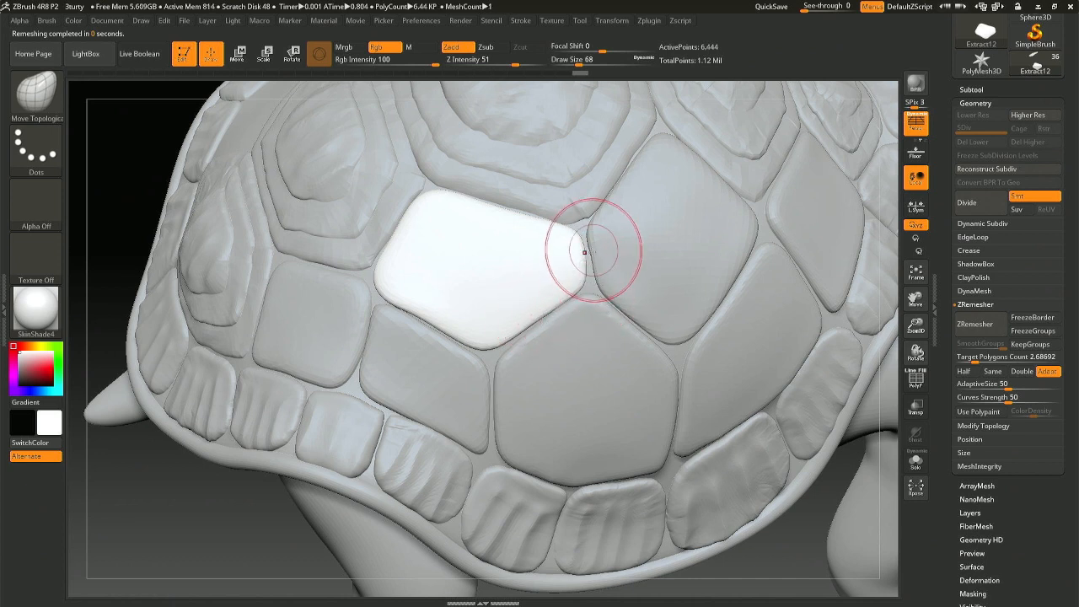
Step: Select the diamond-shaped plate in front of the new one and adjust its rear edge at draw size 44
left_click(603, 260, "alt")
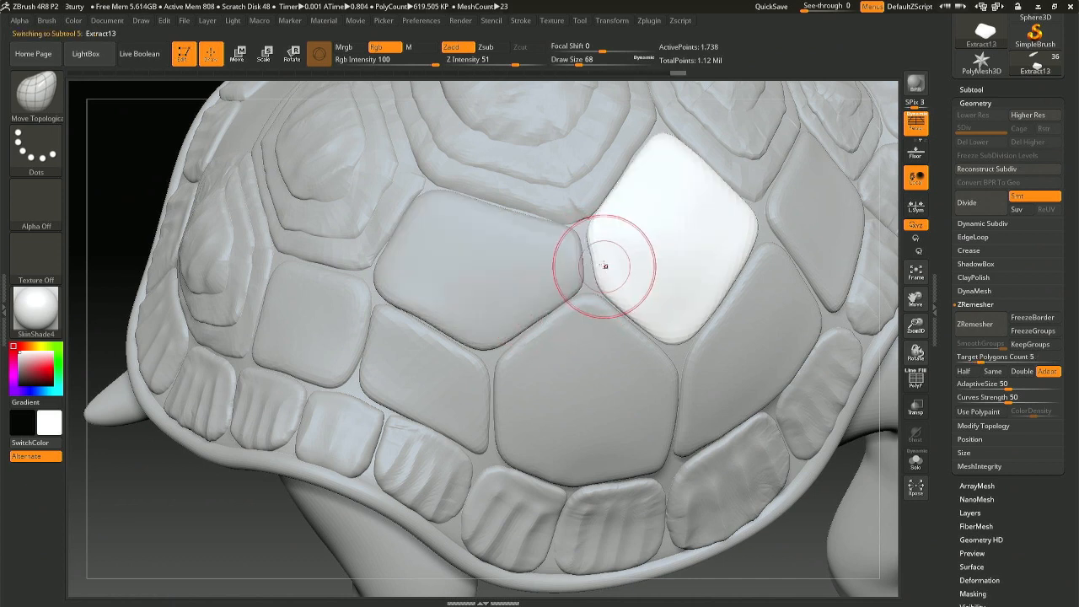
key("space")
left_click_drag(605, 280, 597, 277)
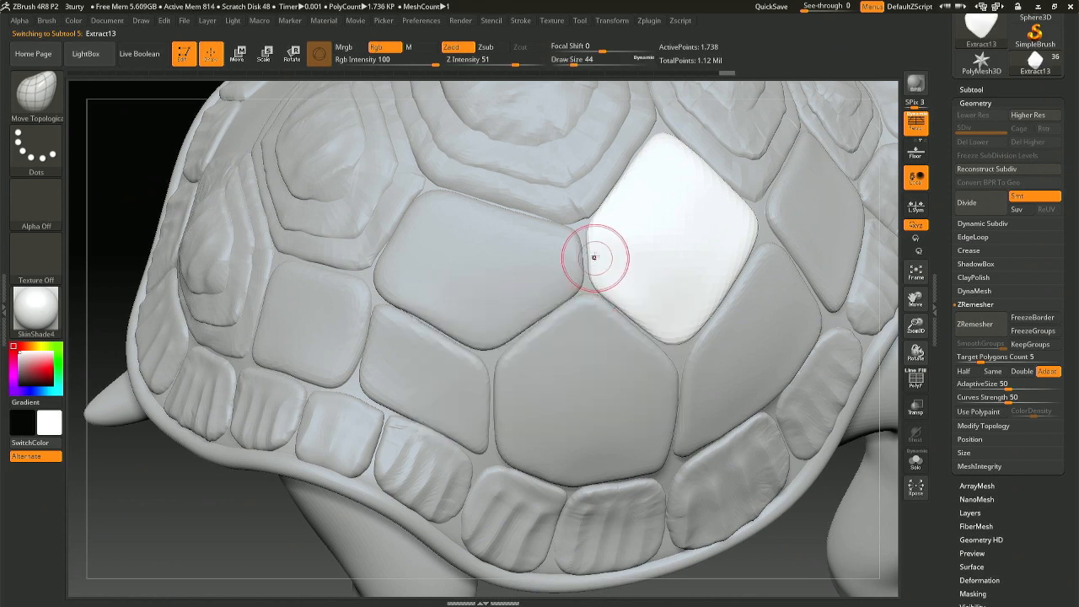
mouse_move(606, 252)
right_mouse_down()
mouse_move(559, 270)
mouse_move(566, 313)
right_mouse_up()
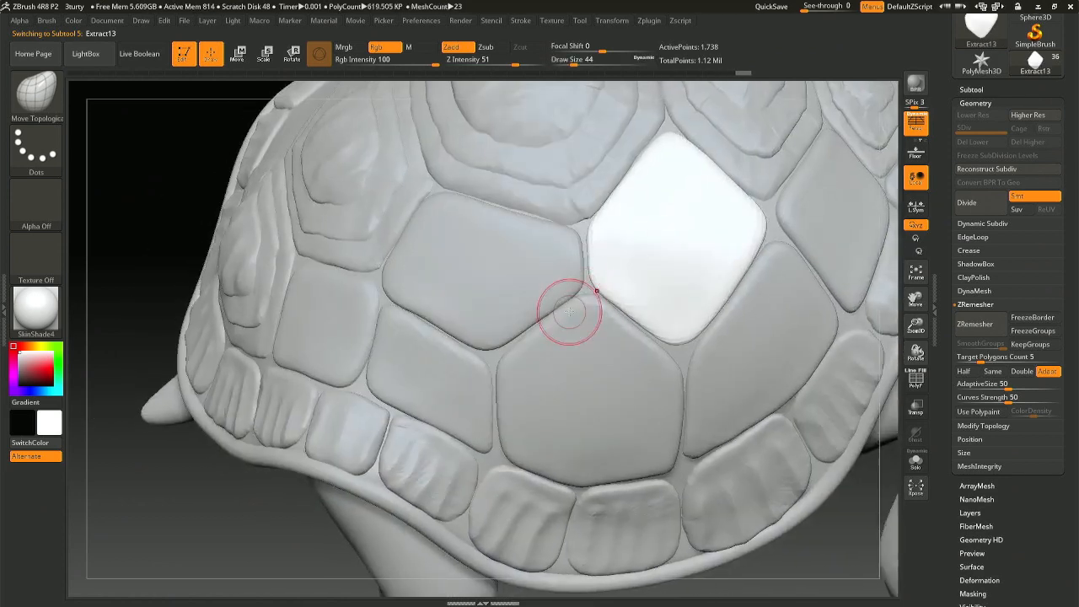
Step: Reselect the new plate, refine its lower front edge at draw size 59, and check its fit from several angles
left_click(563, 297, "alt")
key("space")
mouse_move(562, 306)
left_mouse_down()
mouse_move(569, 304)
mouse_move(558, 311)
left_mouse_up()
left_click_drag(554, 312, 553, 311)
mouse_move(560, 317)
right_mouse_down()
mouse_move(619, 324)
mouse_move(566, 319)
right_mouse_up()
right_click_drag(516, 356, 575, 363)
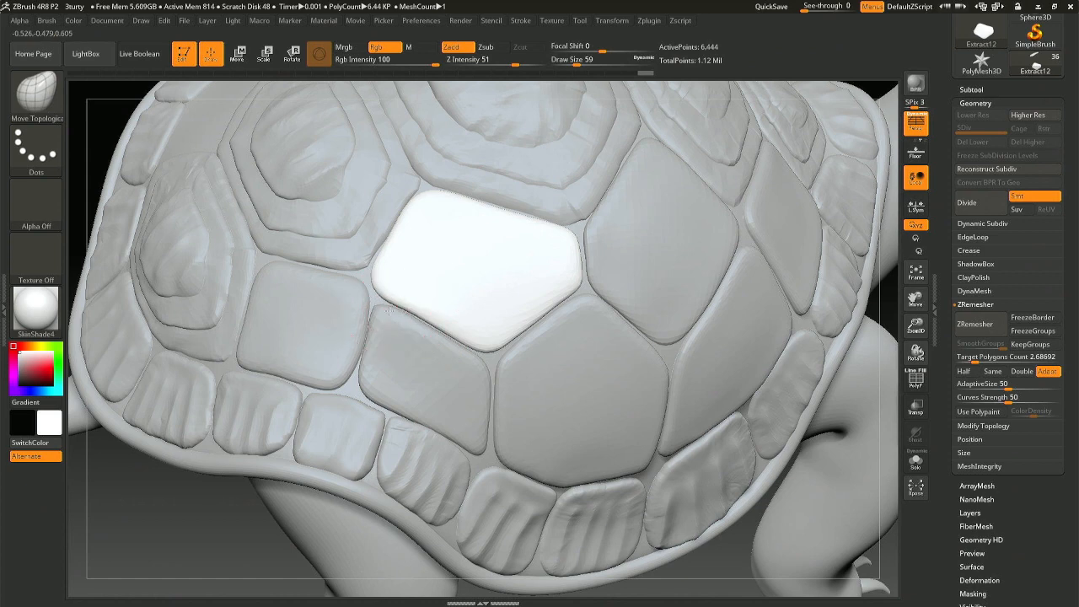
right_click_drag(393, 304, 337, 342)
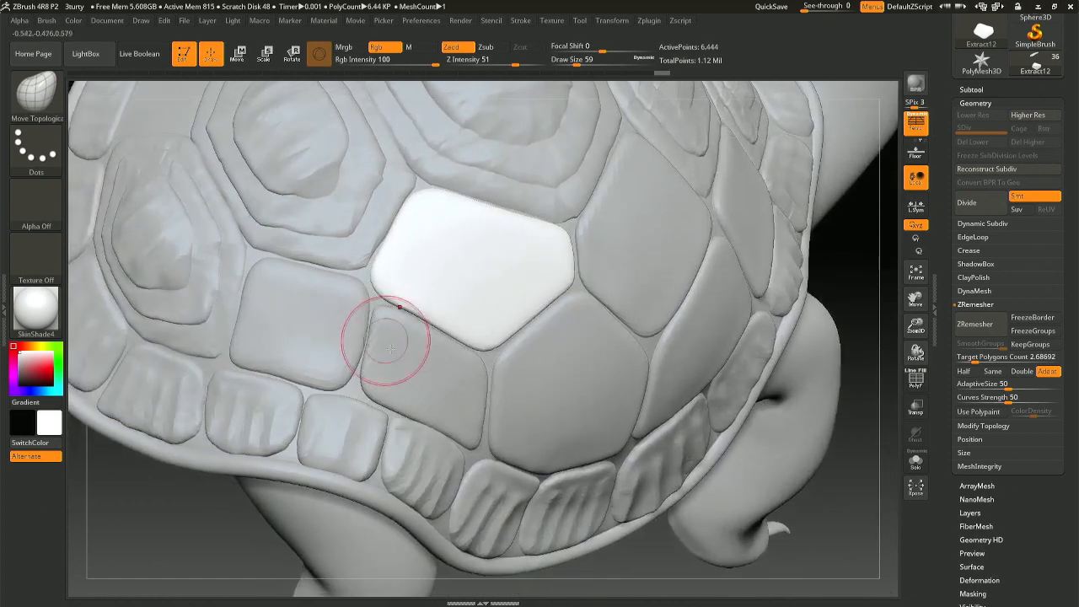
mouse_move(469, 379)
right_mouse_down("ctrl")
mouse_move(522, 333)
mouse_move(546, 257)
right_mouse_up("ctrl")
mouse_move(662, 380)
right_mouse_down()
mouse_move(613, 362)
mouse_move(649, 385)
right_mouse_up()
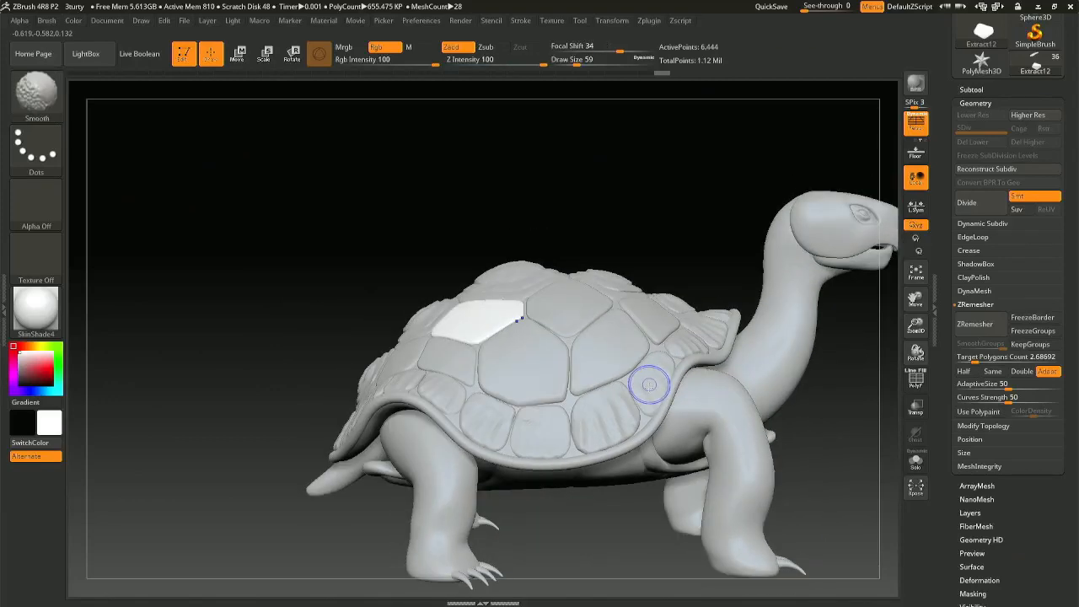
Step: Save the project over the existing 3turty.ZPR file
right_click_drag(650, 510, 590, 472)
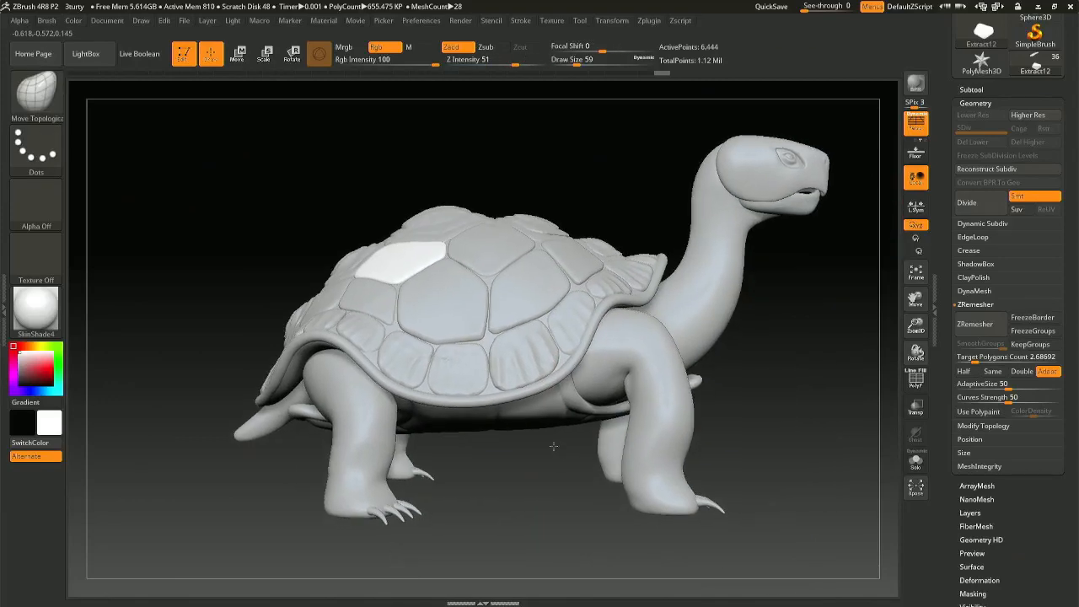
key("ctrl+s")
key("Return")
key("Return")
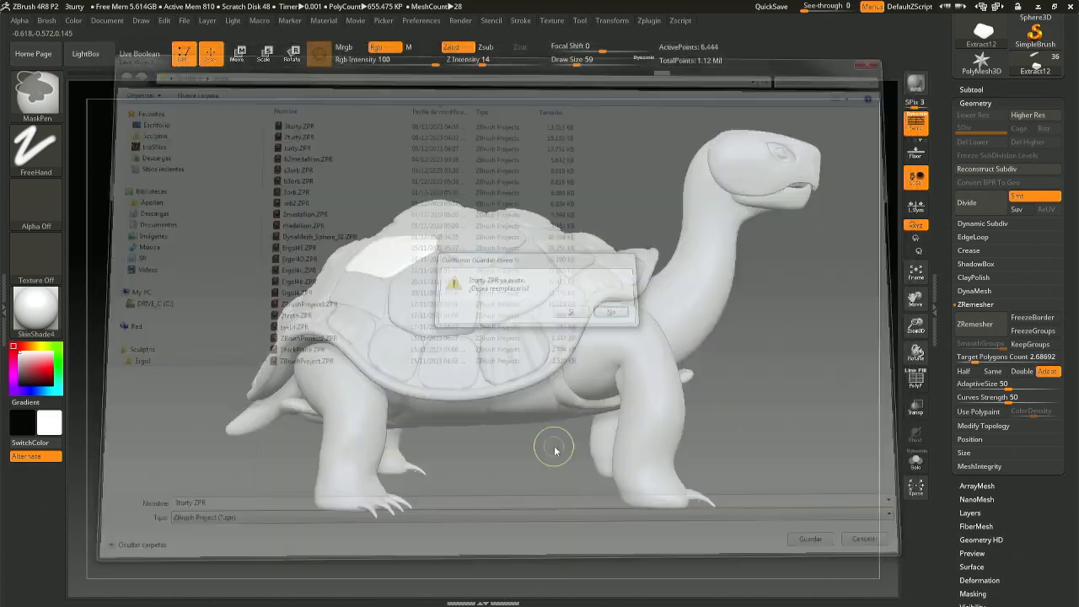
Step: Open the earlier project 2turty.ZPR without saving changes to the current one
key("ctrl+o")
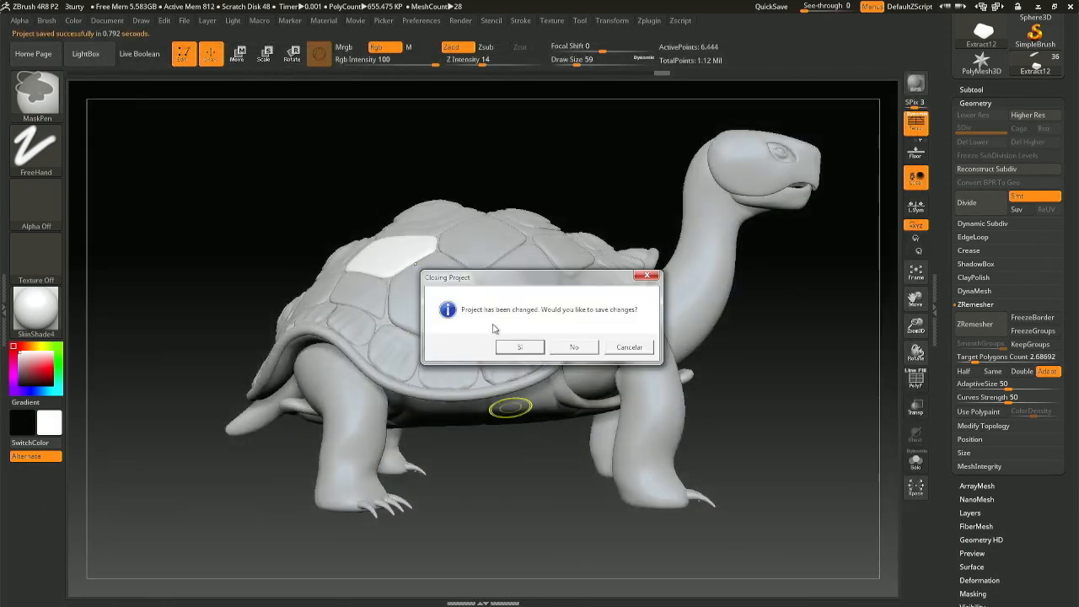
key("n")
double_click(289, 129)
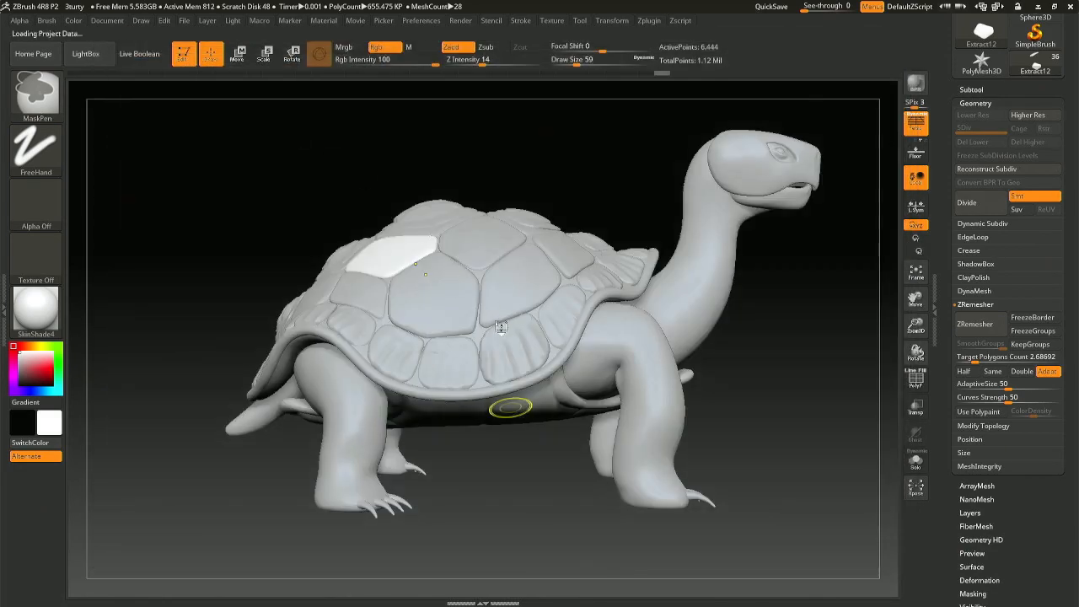
Step: Examine the stepped rings on the earlier shell's side plates and the grooved rim plates, selecting several and viewing from different angles
right_click_drag(532, 295, 627, 281)
left_click(551, 274, "alt")
left_click(611, 282, "alt")
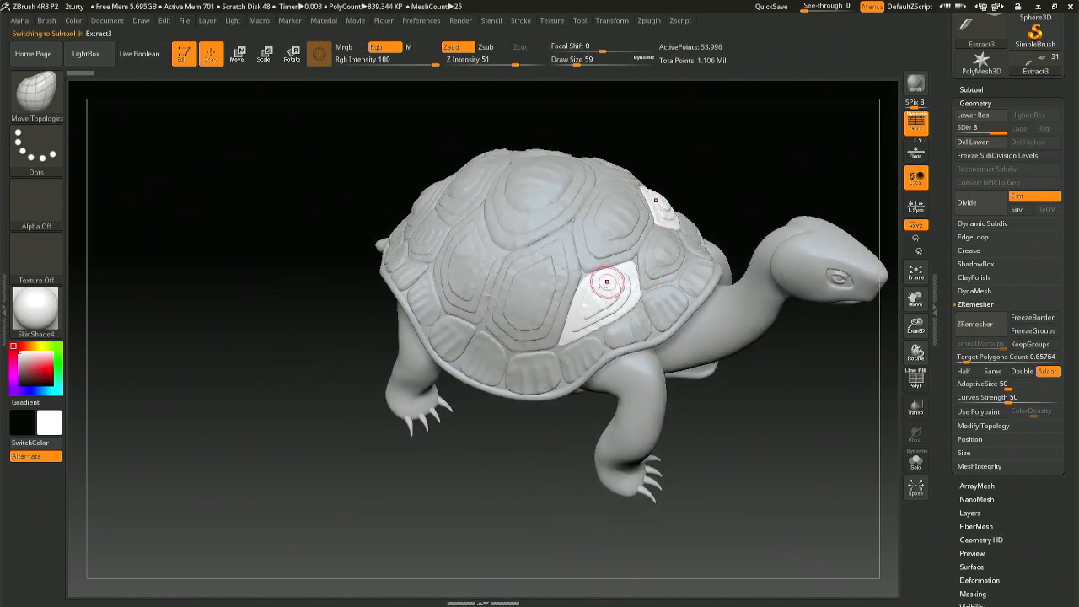
left_click(520, 291, "alt")
right_click_drag(520, 292, 542, 327)
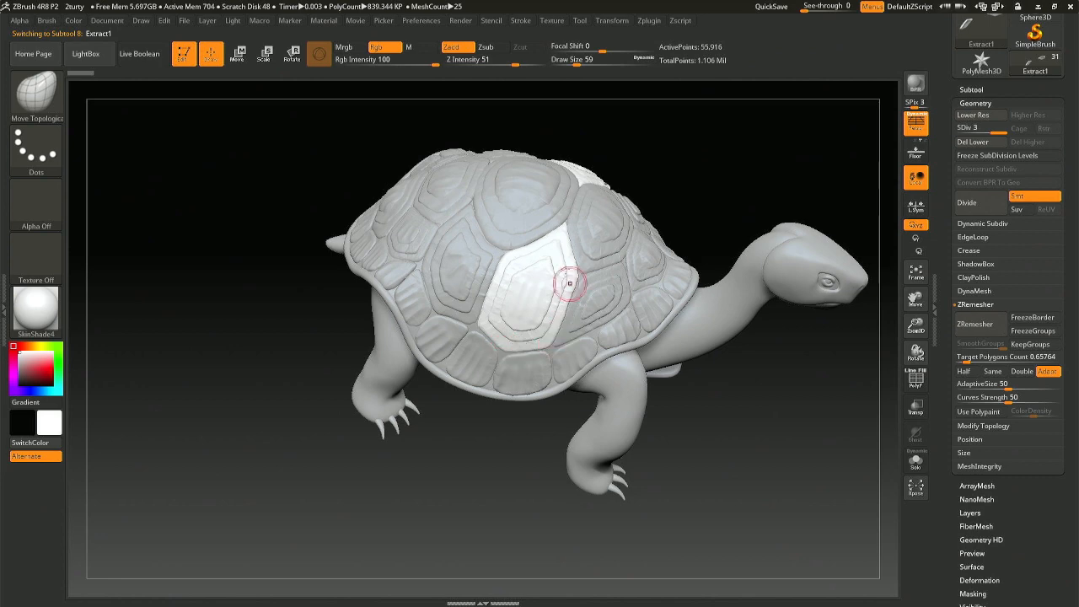
mouse_move(447, 339)
right_mouse_down()
mouse_move(450, 315)
mouse_move(492, 312)
mouse_move(431, 266)
mouse_move(445, 277)
right_mouse_up()
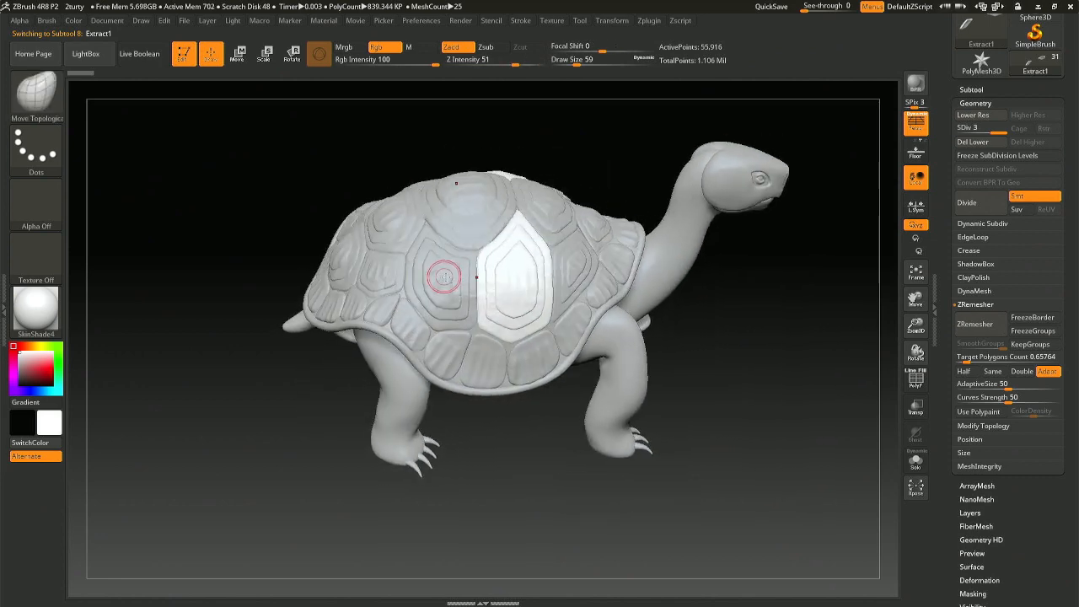
left_click(445, 278, "alt")
mouse_move(566, 284)
right_mouse_down()
mouse_move(564, 312)
mouse_move(380, 309)
right_mouse_up()
mouse_move(449, 292)
right_mouse_down()
mouse_move(451, 305)
mouse_move(387, 253)
mouse_move(451, 202)
mouse_move(434, 198)
right_mouse_up()
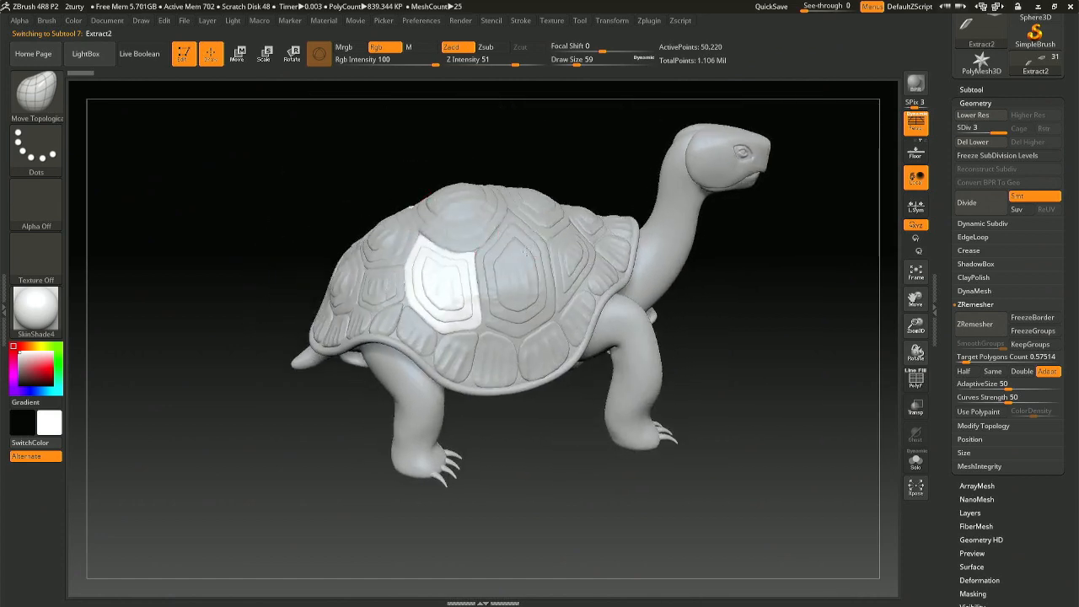
right_click_drag(659, 280, 511, 316)
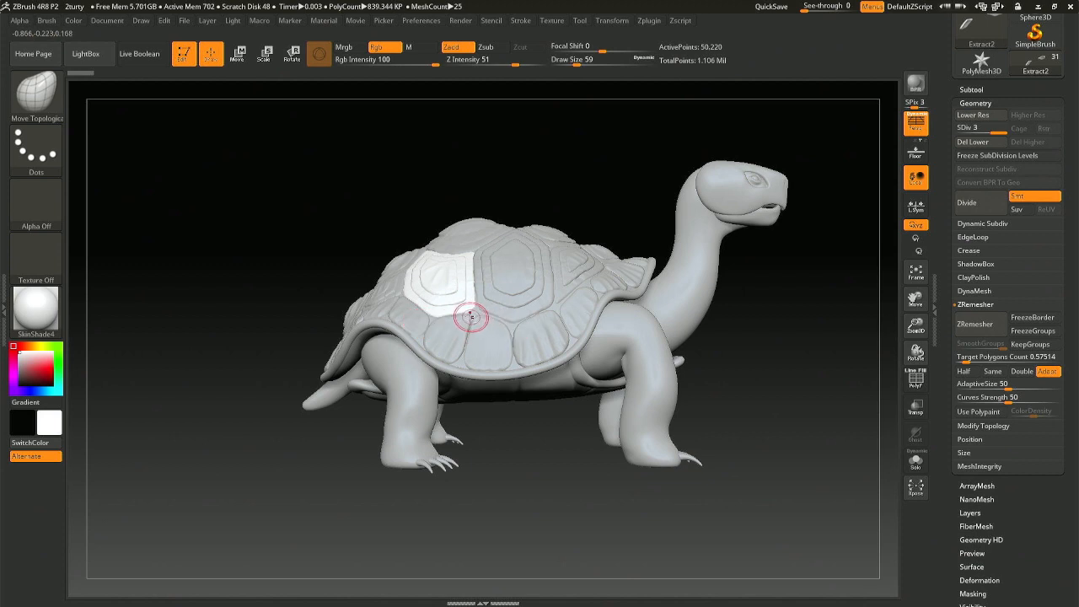
left_click(468, 318, "alt")
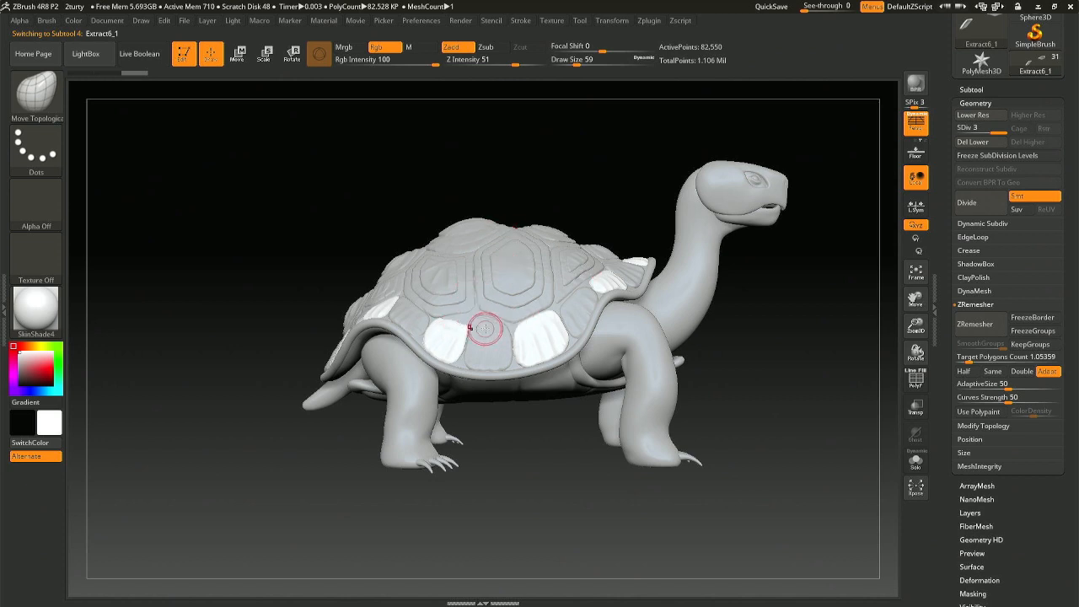
left_click(481, 317, "alt")
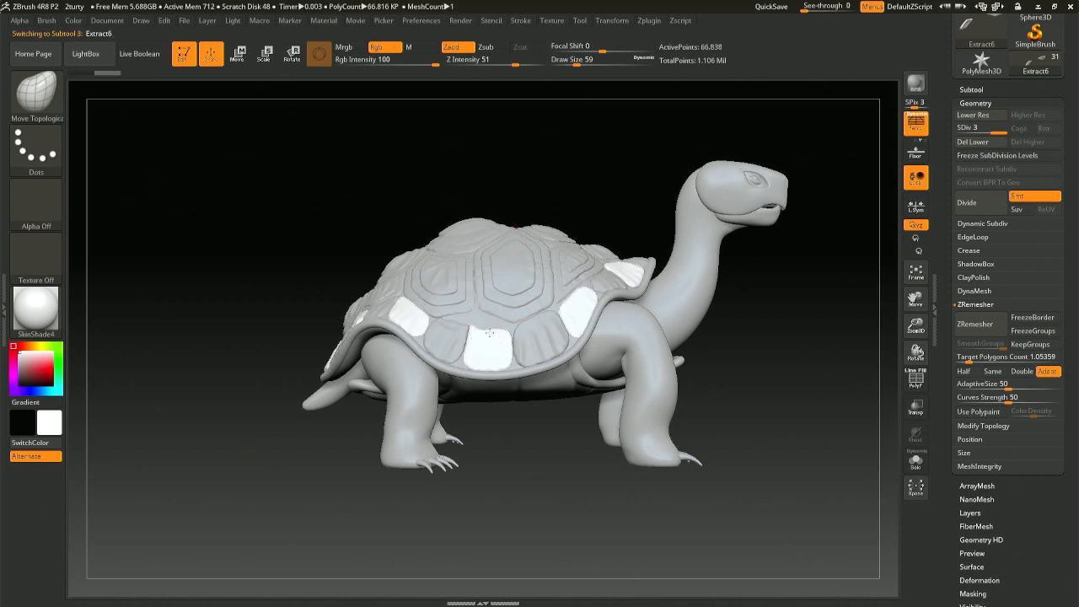
left_click(517, 321, "alt")
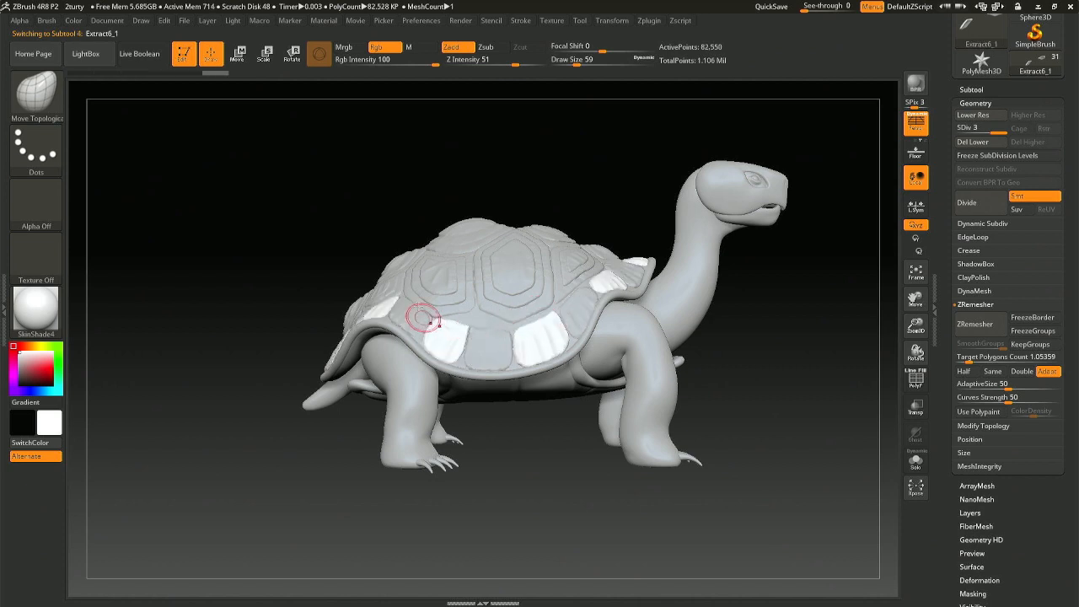
right_click_drag(474, 265, 487, 330)
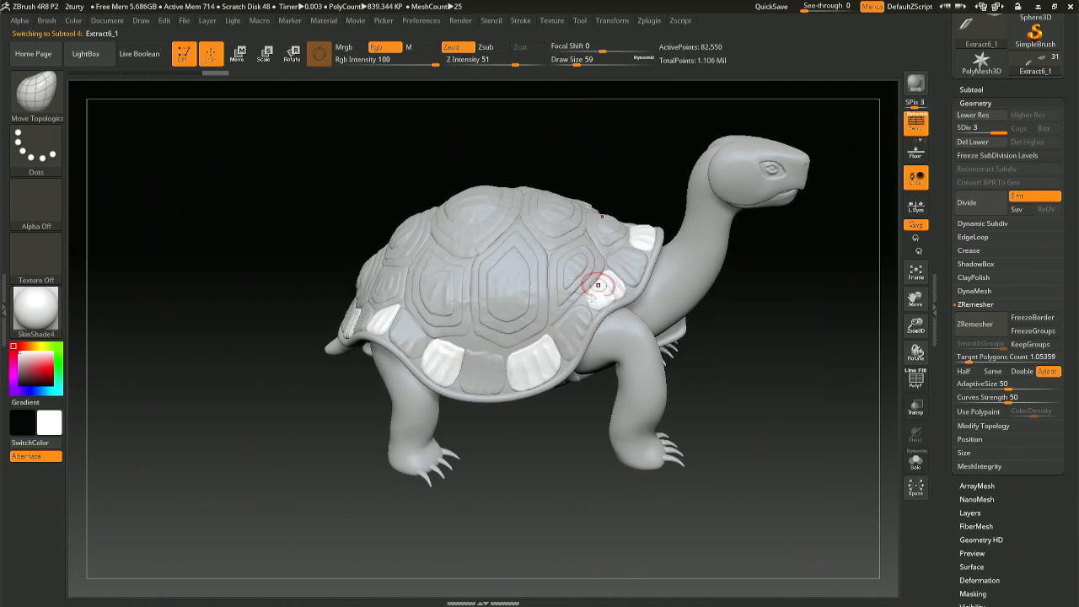
mouse_move(443, 338)
right_mouse_down()
mouse_move(452, 376)
mouse_move(447, 337)
right_mouse_up()
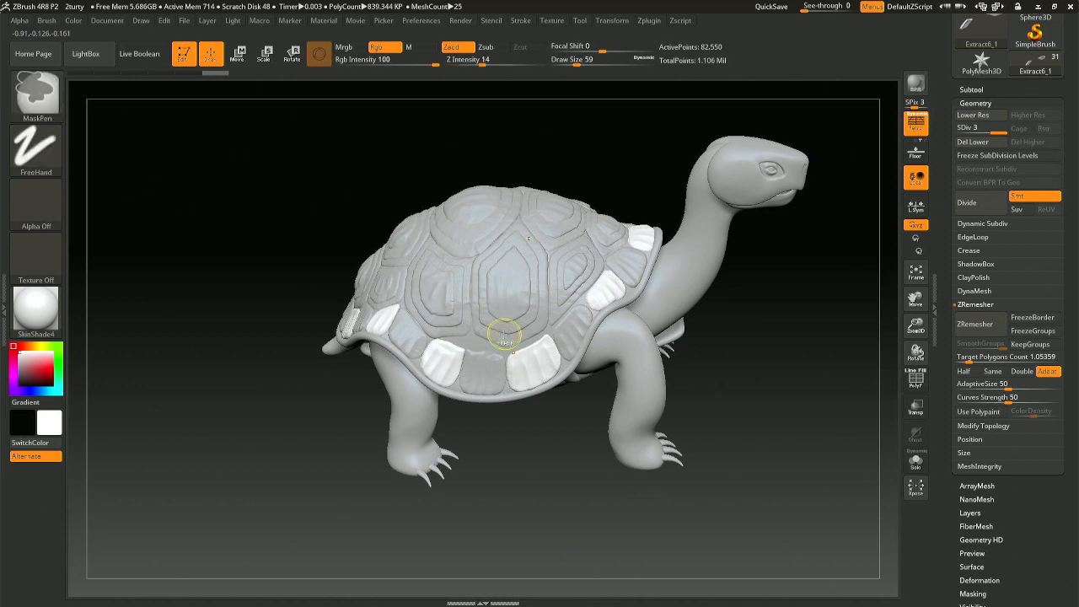
Step: Return to the project 3turty.ZPR without saving changes to the earlier version
key("ctrl+o")
left_click(578, 348)
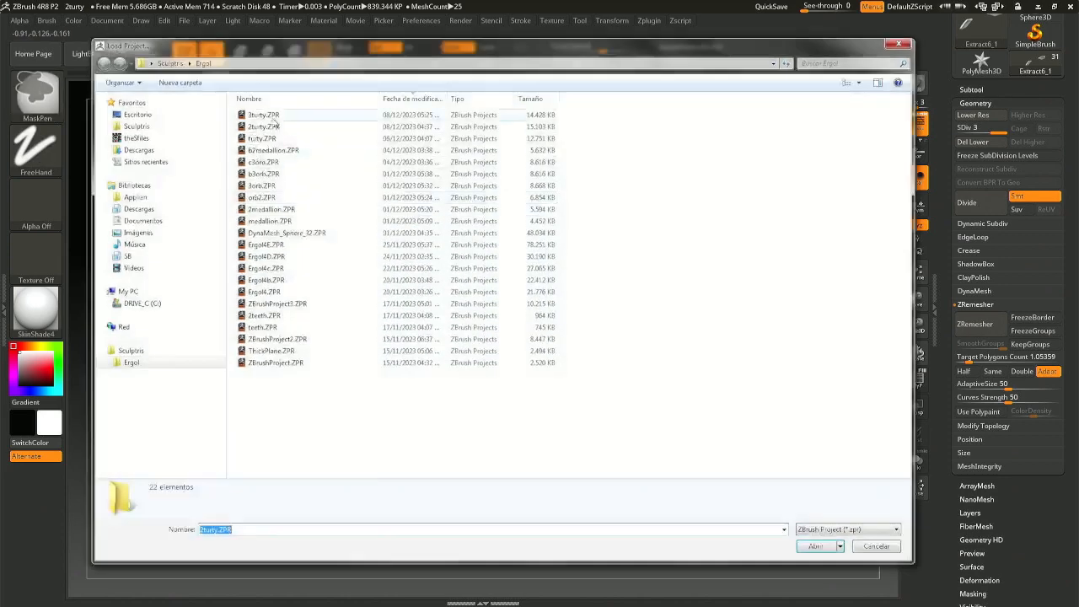
double_click(272, 115)
Step: Remove the mirrored counterpart of the selected upper side plate with Delete By Symmetry
mouse_move(421, 284)
right_mouse_down()
mouse_move(442, 328)
mouse_move(421, 324)
mouse_move(464, 343)
right_mouse_up()
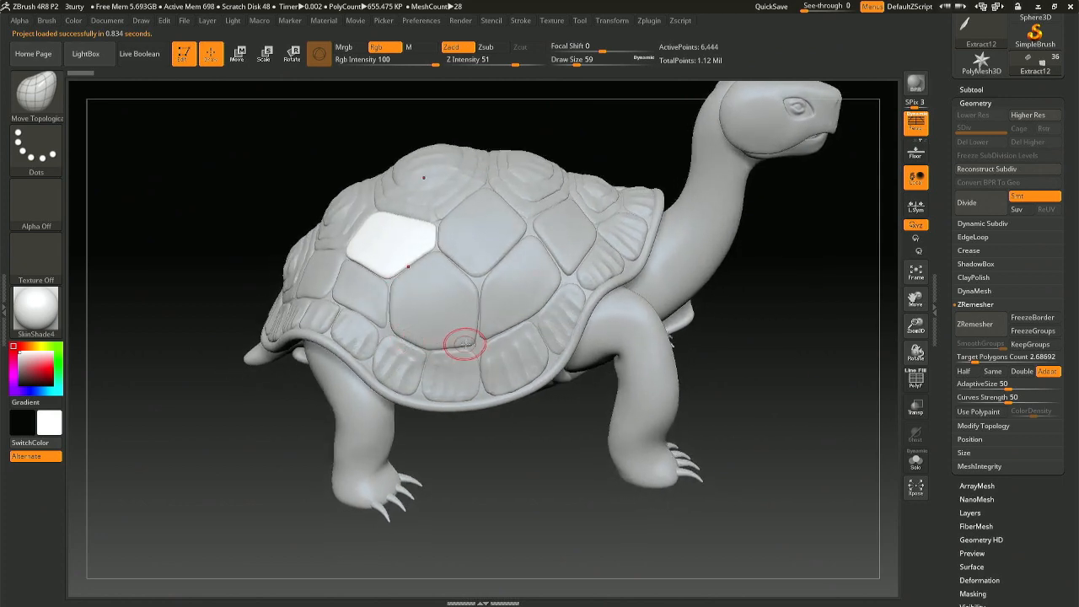
right_click_drag(554, 254, 539, 338)
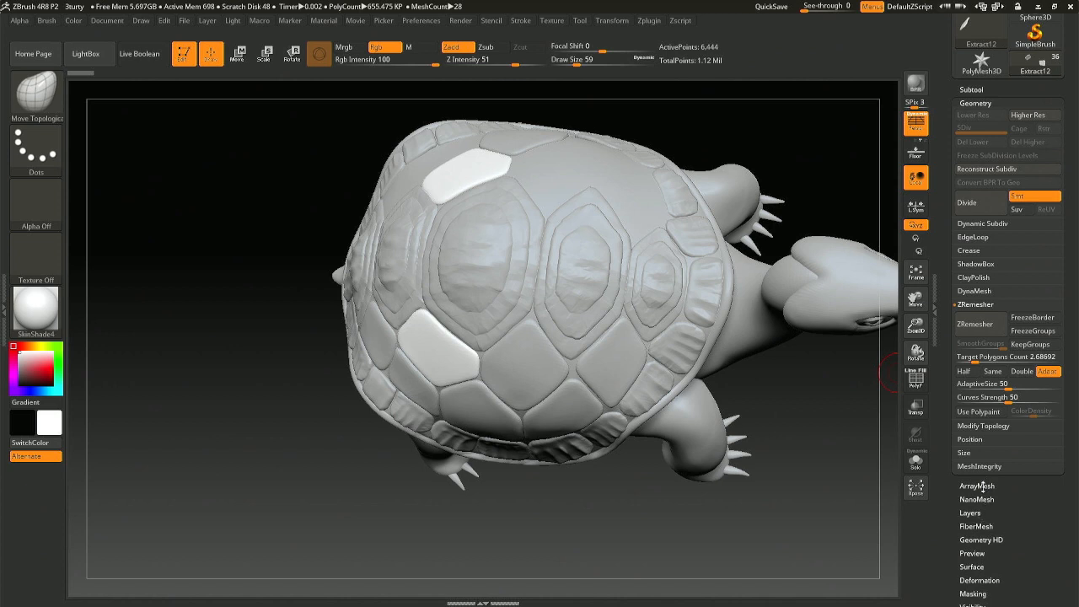
left_click(982, 426)
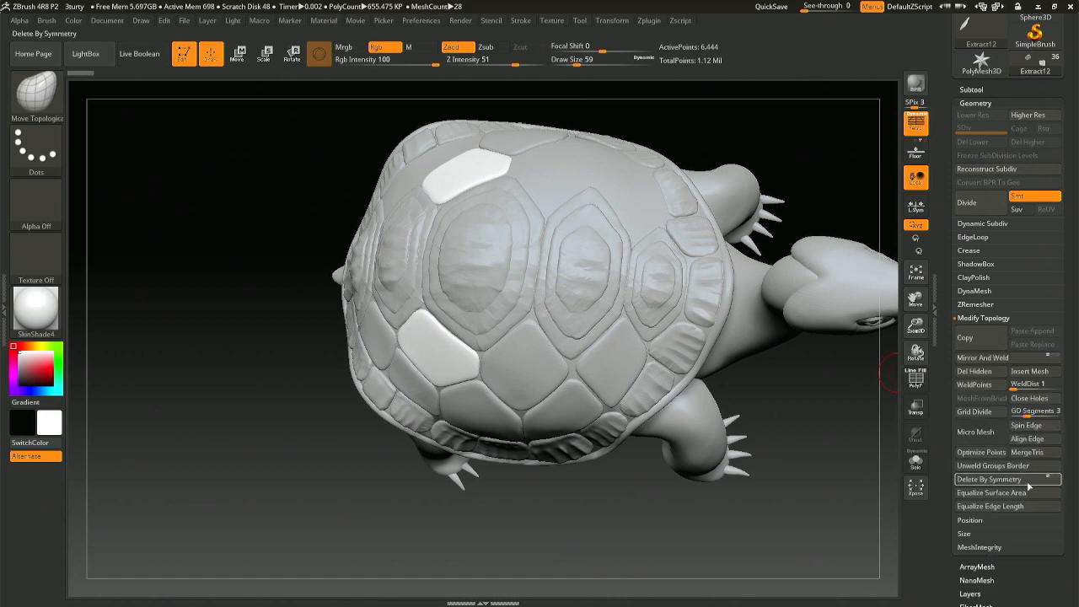
left_click(982, 482)
left_click_drag(491, 539, 465, 414)
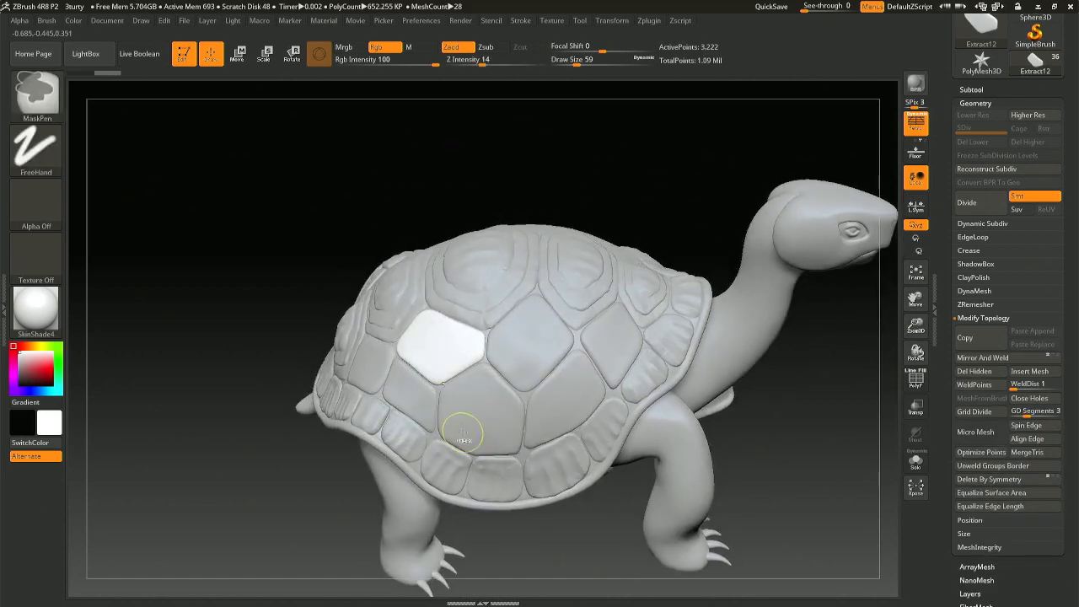
Step: Save the project over 3turty.ZPR and make a BPR render of the shell from the side
key("ctrl+s")
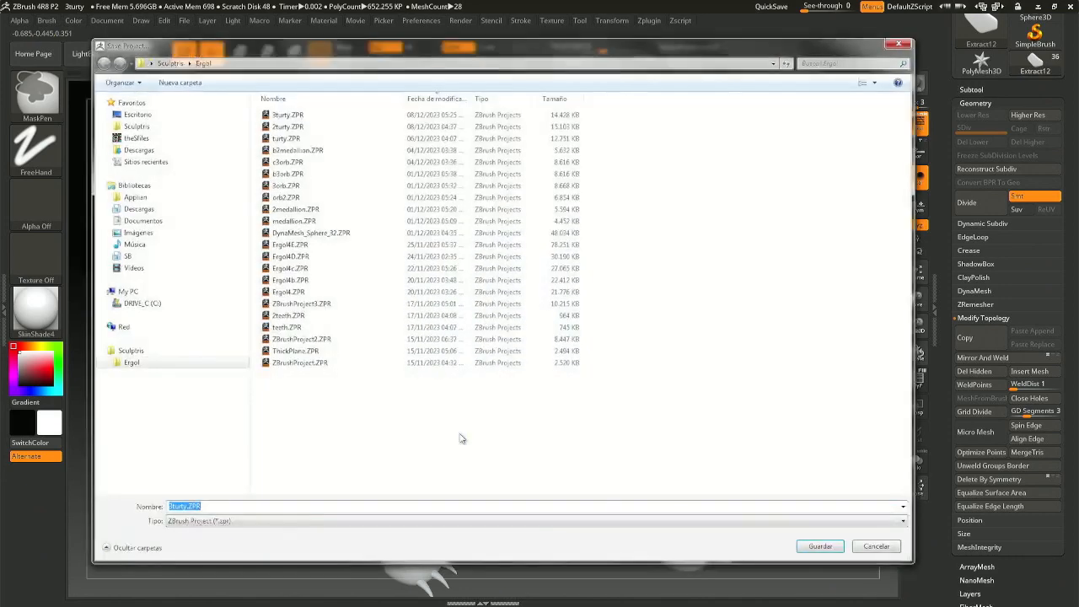
key("Return")
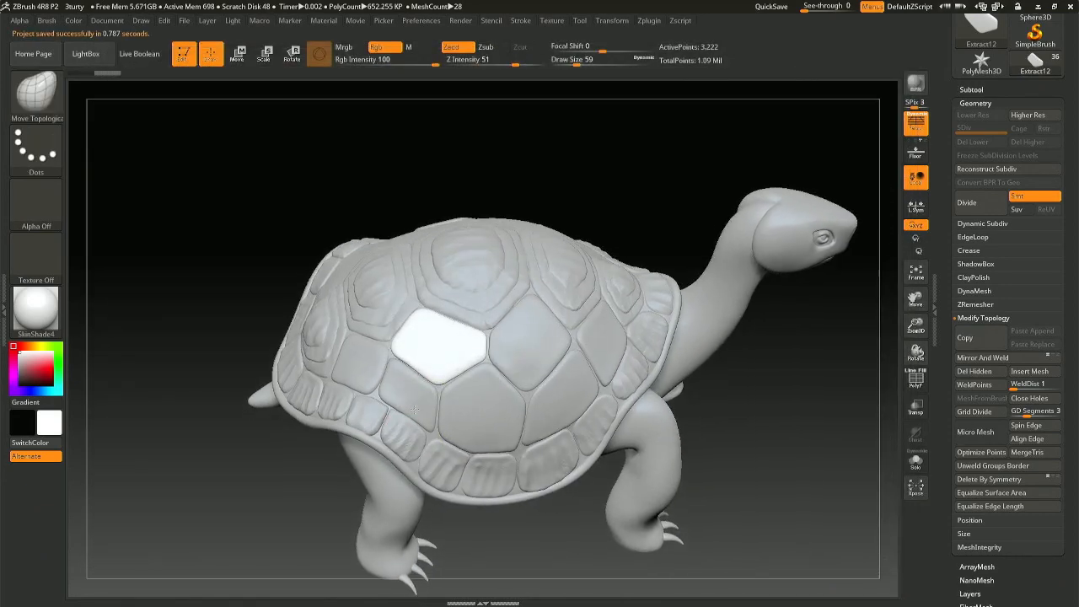
right_click_drag(433, 356, 429, 404, "ctrl")
key("shift+r")
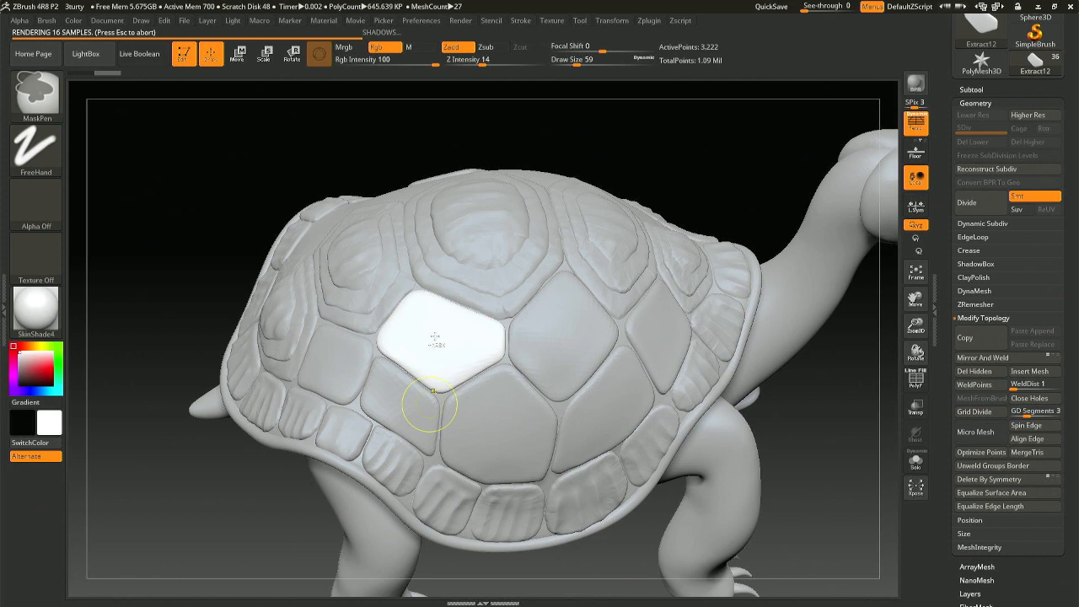
left_click_drag(181, 195, 192, 198)
Step: Duplicate the selected plate with the transform gizmo, scale the copy to about 0.8 and shift it into place as an inner tier
key("r")
right_click_drag(439, 337, 526, 336)
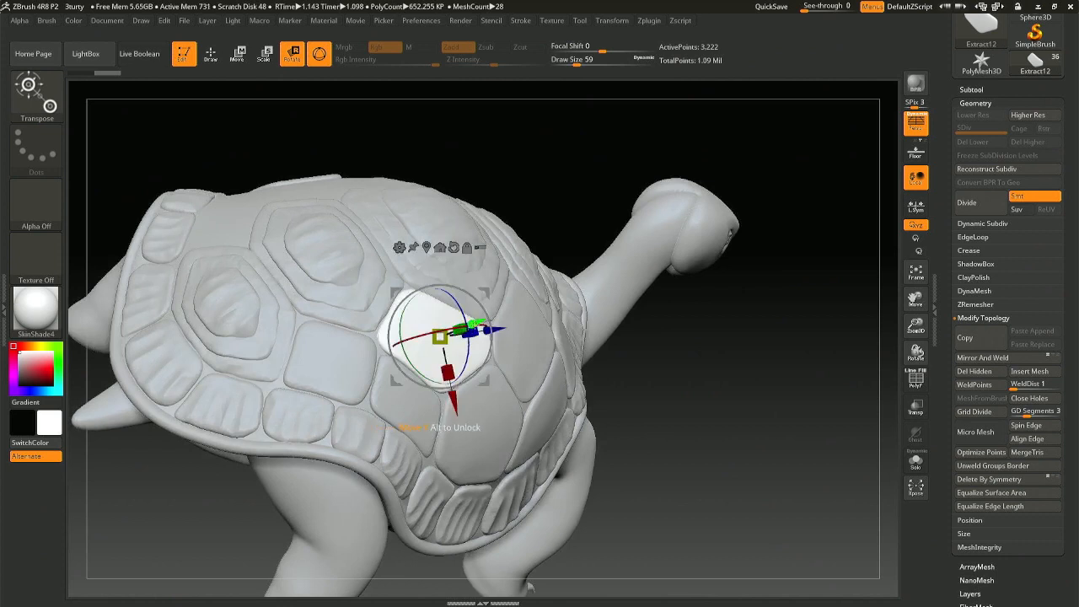
left_click_drag(477, 324, 446, 336, "ctrl")
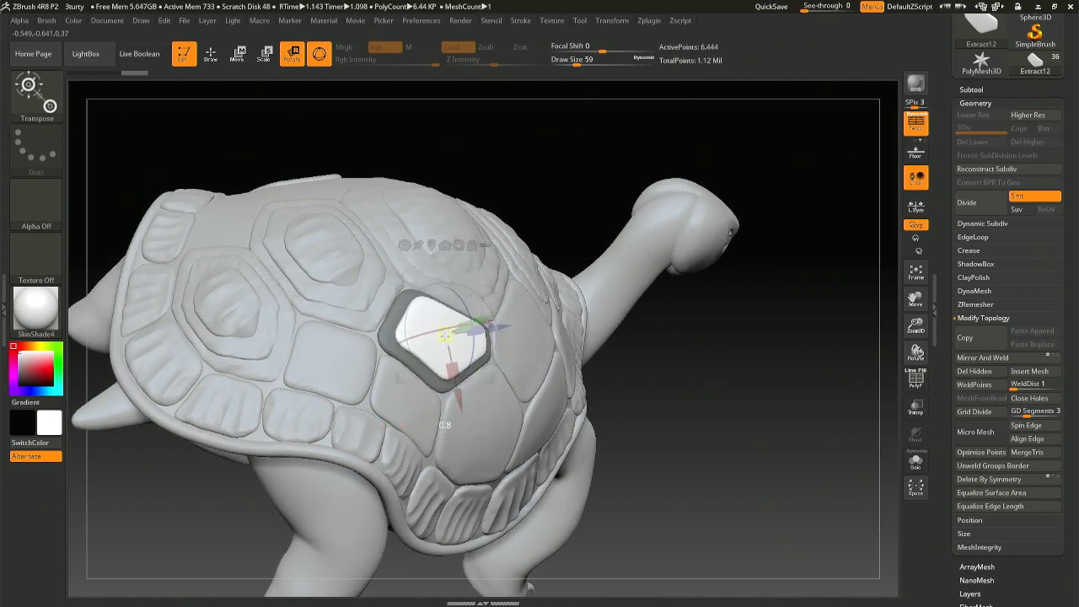
left_click_drag(444, 335, 475, 323)
right_click_drag(475, 322, 428, 332)
left_click_drag(425, 336, 430, 341)
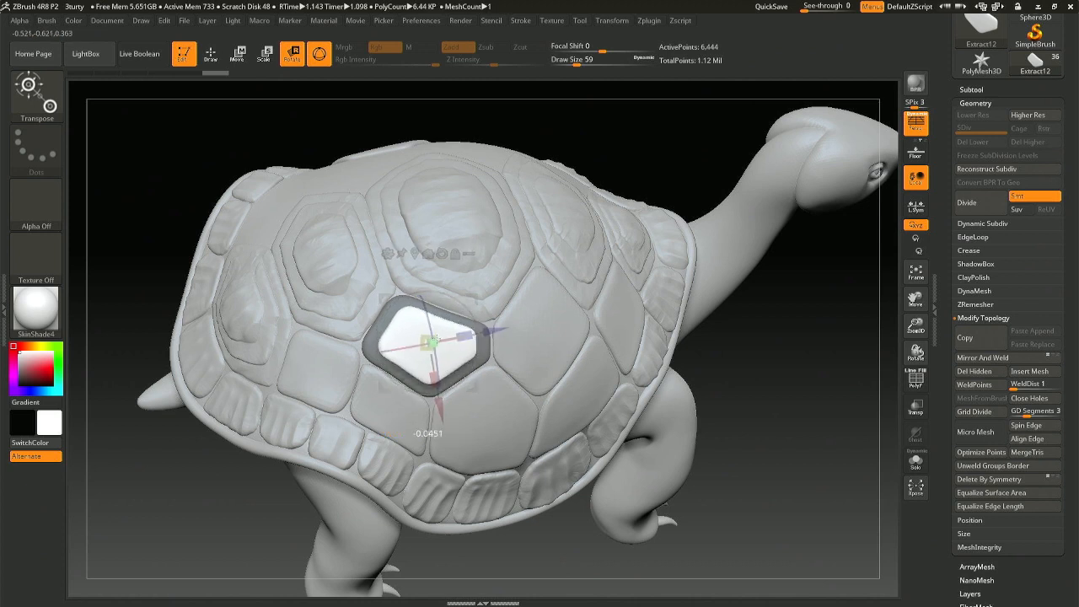
Step: Fine-tune the inner tier's position so it sits centred and slightly raised on the plate
left_click_drag(670, 504, 851, 481)
left_click_drag(475, 331, 503, 330)
left_click_drag(649, 396, 489, 400)
left_click_drag(467, 336, 463, 337)
left_click_drag(487, 386, 486, 386)
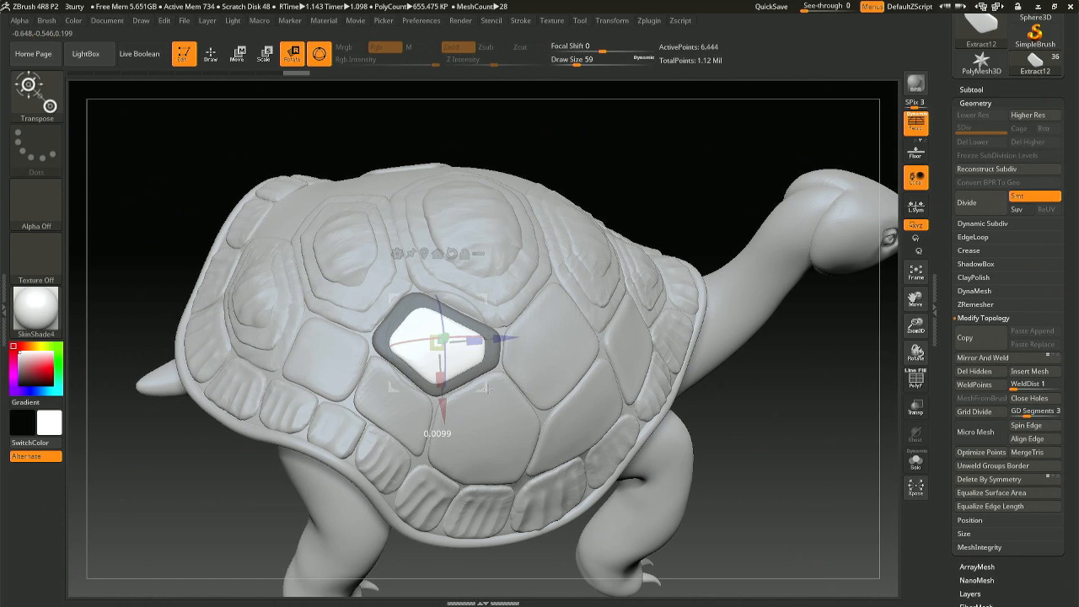
left_click_drag(486, 389, 487, 389)
Step: Duplicate the tier outward with the gizmo and shrink the copy into a smaller top tier on the plate
right_click_drag(405, 389, 520, 344)
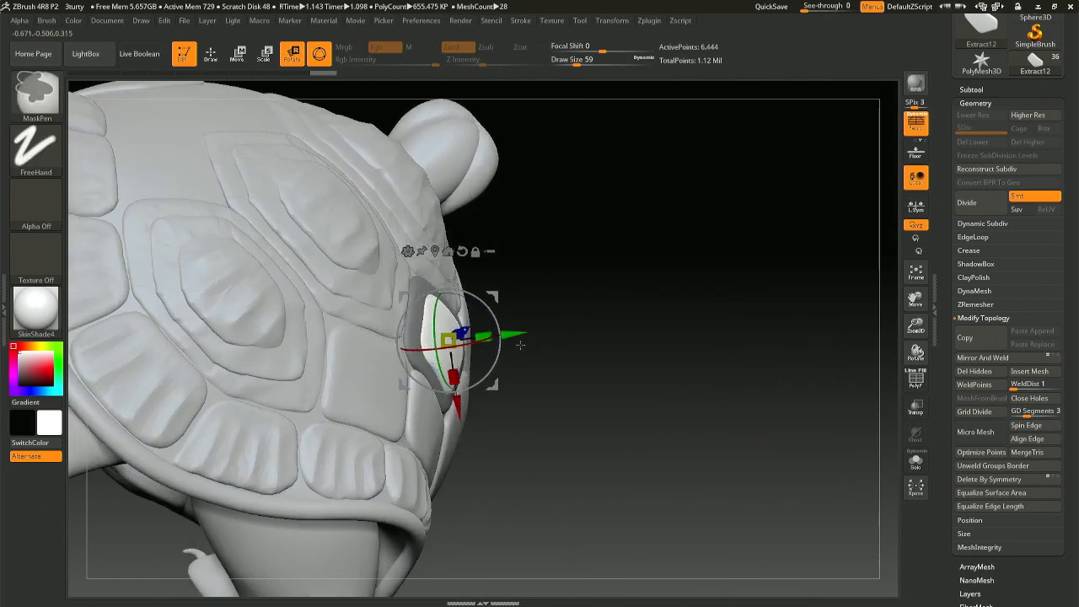
left_click_drag(527, 335, 462, 338, "ctrl")
left_click_drag(590, 354, 520, 335)
left_click_drag(587, 364, 561, 360)
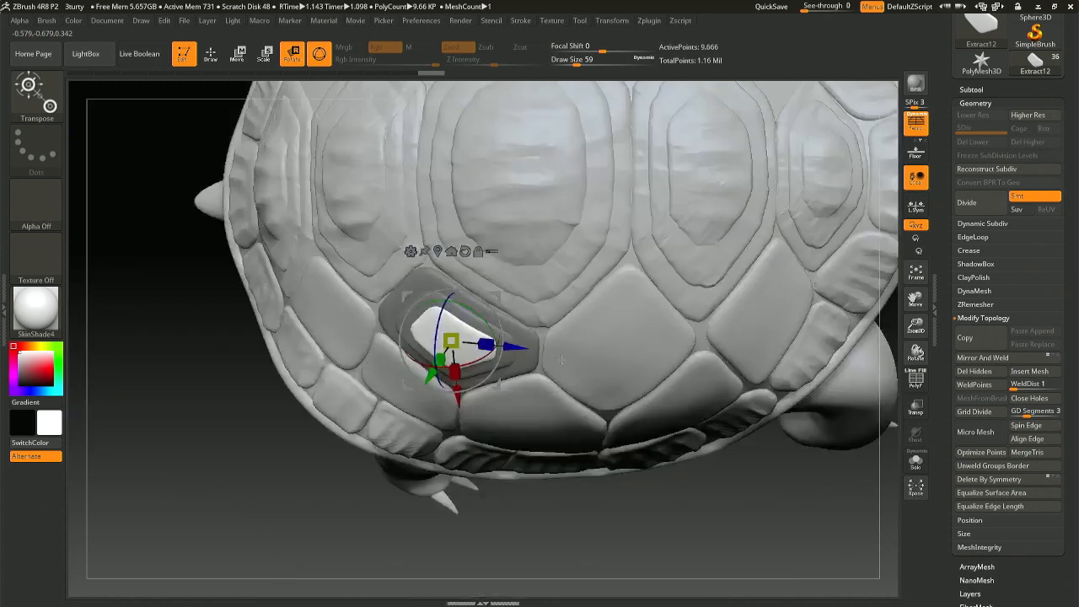
Step: Return to Draw mode, clear the mask on the tiered plate by masking all and inverting, and check its steps
key("q")
right_click_drag(528, 455, 566, 371)
mouse_move(568, 443)
right_mouse_down("ctrl")
mouse_move(570, 364)
mouse_move(583, 345)
right_mouse_up("ctrl")
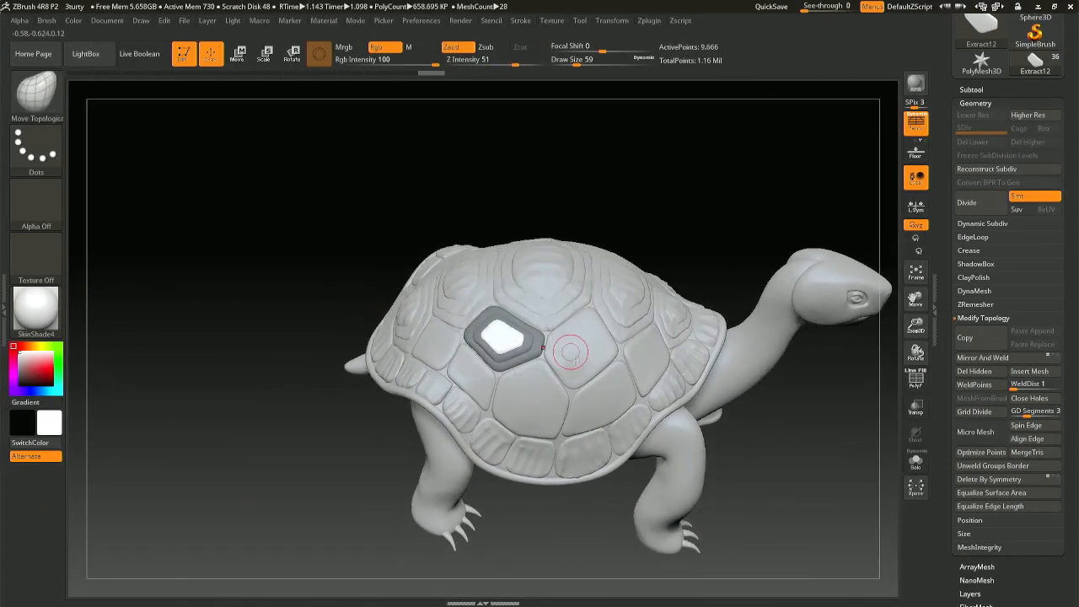
key("ctrl+a")
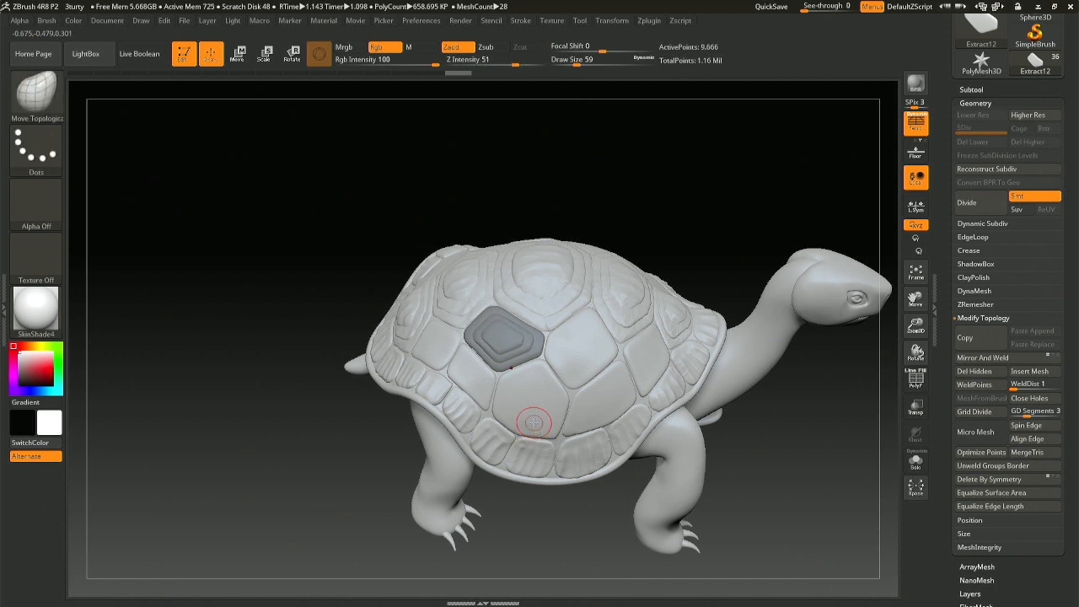
left_click(537, 422, "ctrl")
right_click_drag(536, 422, 534, 409)
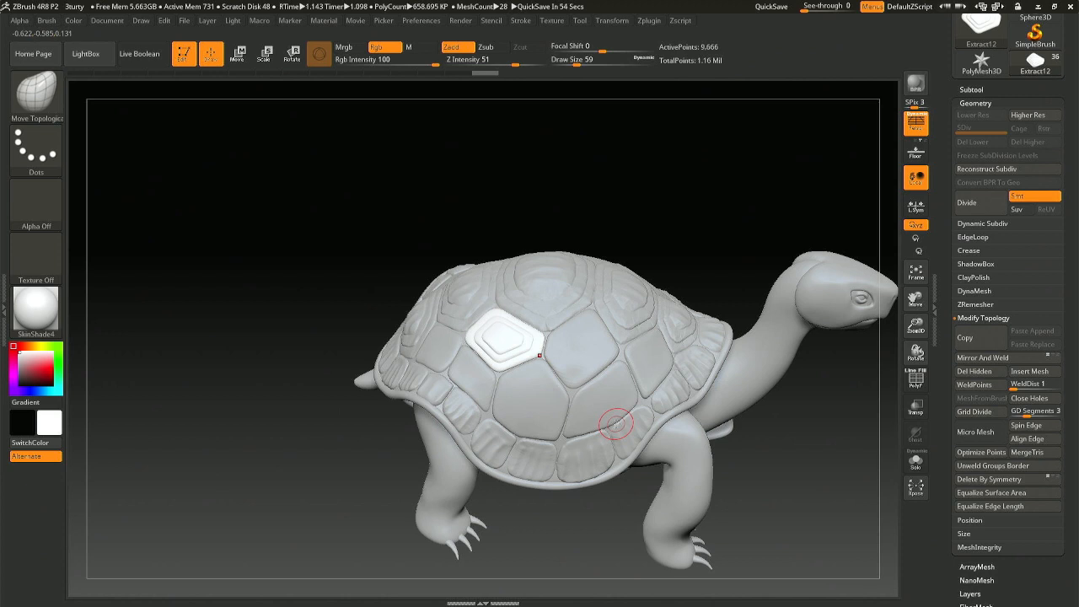
mouse_move(580, 391)
right_mouse_down()
mouse_move(455, 359)
mouse_move(471, 364)
right_mouse_up()
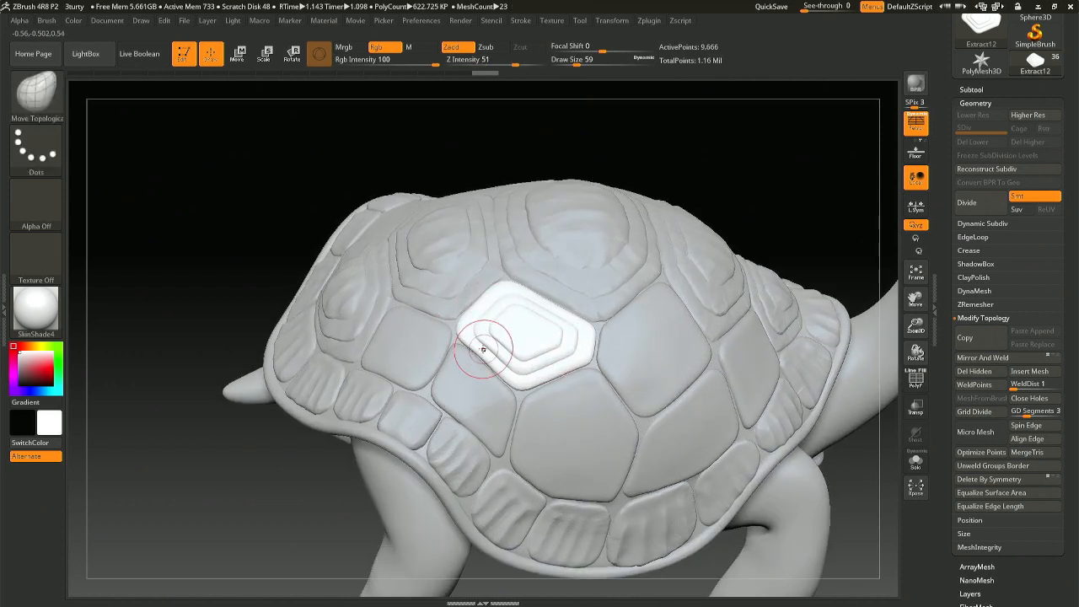
Step: Select the diamond-shaped plate in front and duplicate it with the gizmo into a smaller, slightly raised inner tier
left_click(681, 373, "alt")
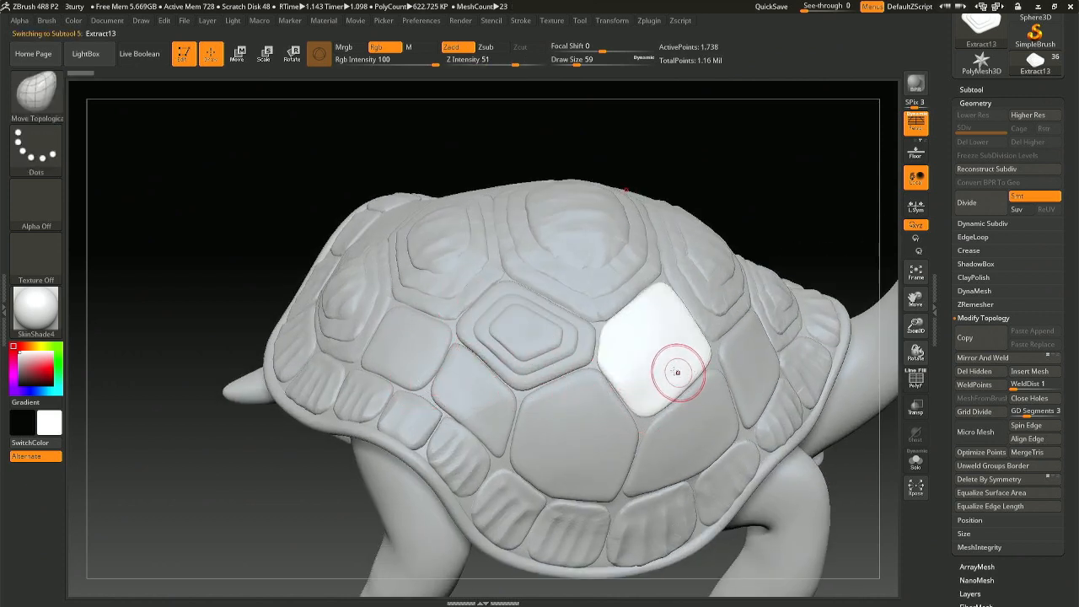
right_click_drag(682, 374, 608, 350, "alt")
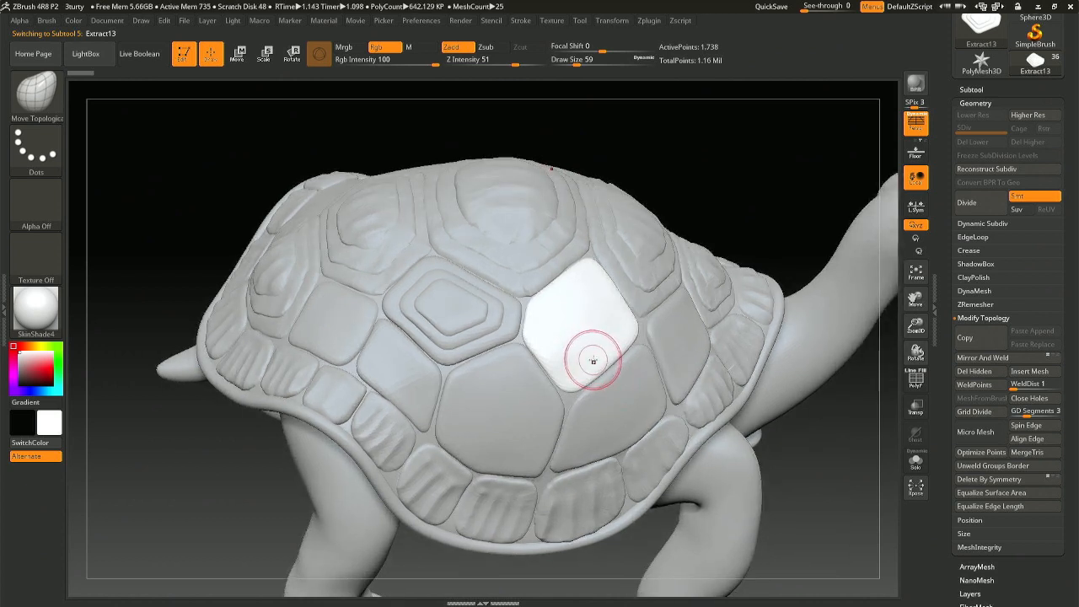
key("r")
mouse_move(601, 316)
left_mouse_down("ctrl")
mouse_move(614, 312)
mouse_move(581, 323)
mouse_move(611, 312)
left_mouse_up("ctrl")
right_click_drag(613, 314, 724, 324)
left_click_drag(653, 317, 683, 312)
right_click_drag(679, 315, 619, 320)
left_click_drag(626, 321, 634, 329)
Step: Duplicate the diamond plate's inner tier outward with the gizmo and shrink the copy into a smaller top tier
right_click_drag(635, 327, 710, 322)
left_click_drag(726, 315, 735, 316)
left_click_drag(675, 357, 676, 366)
left_click_drag(797, 337, 683, 319)
left_click_drag(739, 368, 766, 283)
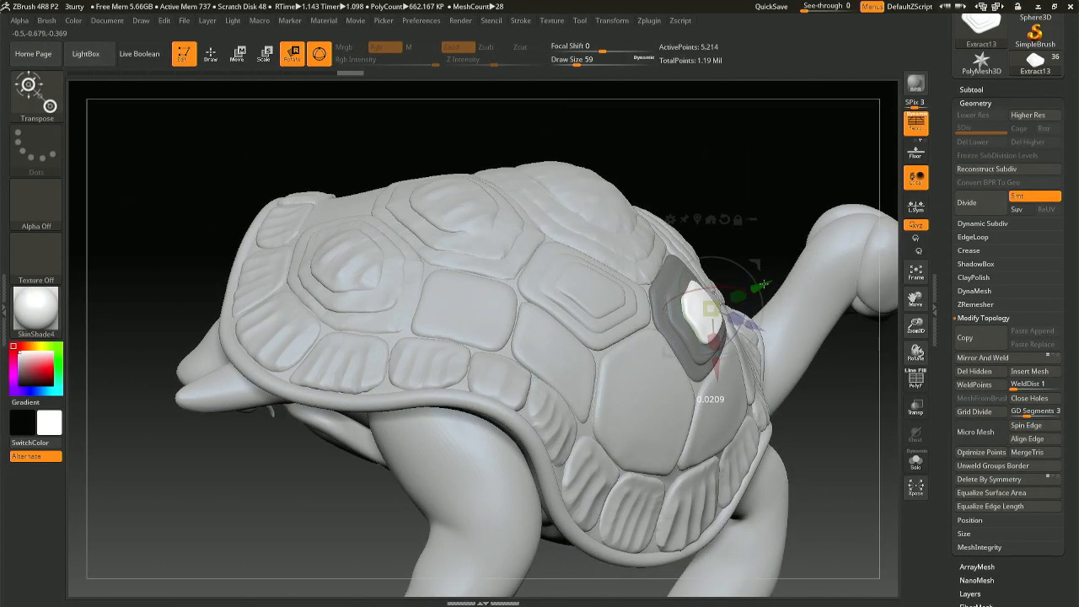
Step: Fine-tune the top tier's height so it sits slightly raised on the diamond plate, and return to Draw mode
left_click_drag(762, 286, 741, 316)
left_click_drag(325, 139, 220, 161, "alt")
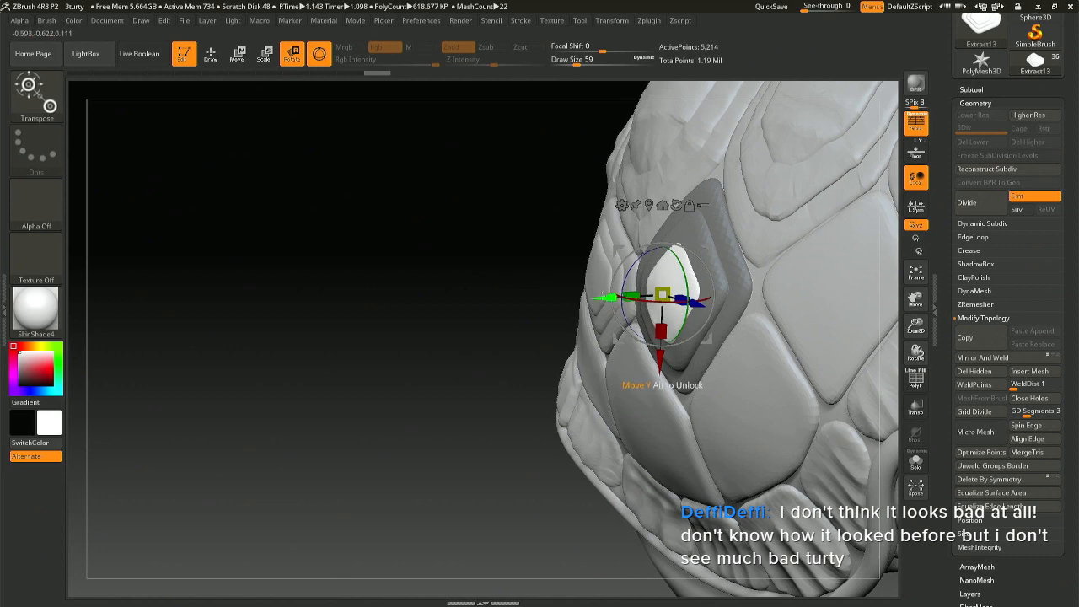
left_click_drag(600, 297, 600, 297)
mouse_move(362, 287)
left_mouse_down()
mouse_move(531, 309)
mouse_move(517, 300)
left_mouse_up()
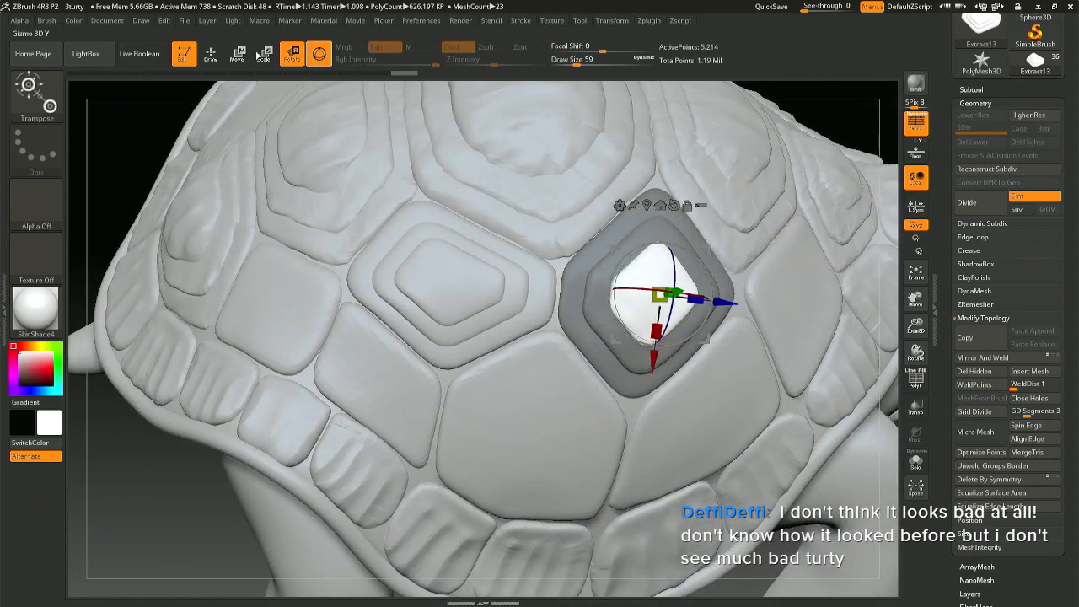
key("q")
key("ctrl")
right_click_drag(673, 338, 668, 288, "ctrl")
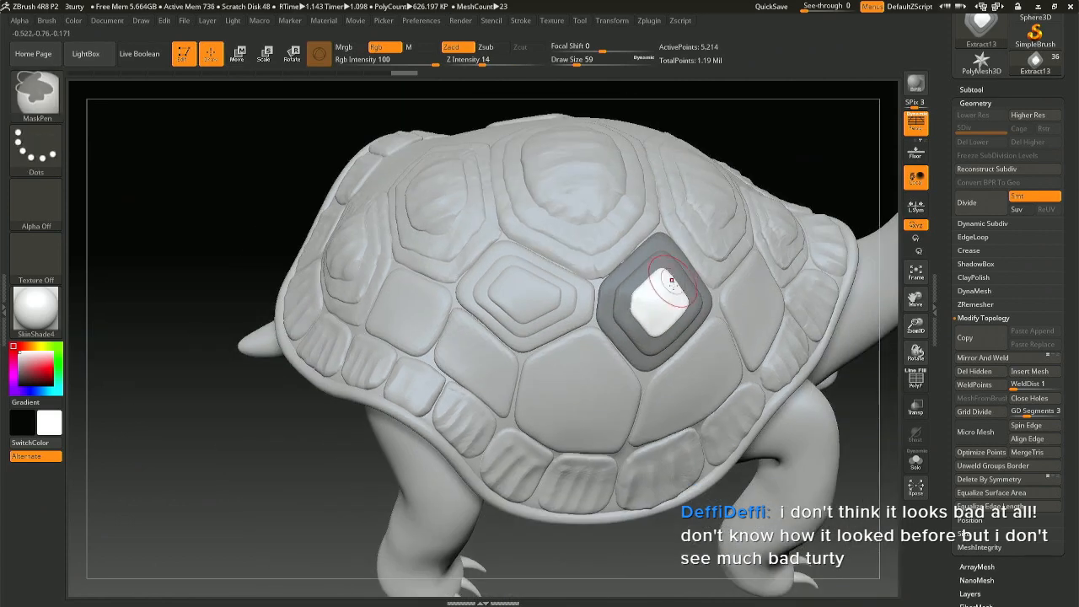
right_click_drag(568, 348, 516, 344)
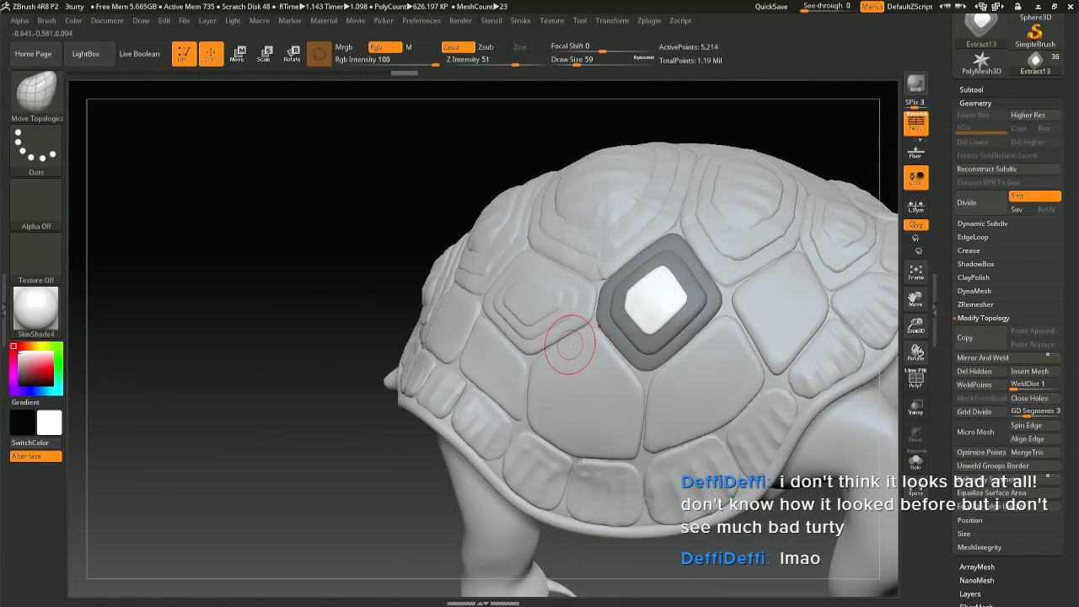
Step: Select the next diamond-shaped plate toward the head and duplicate it with the gizmo into a smaller, slightly raised inner tier
left_click(763, 316, "alt")
right_click_drag(795, 320, 649, 321)
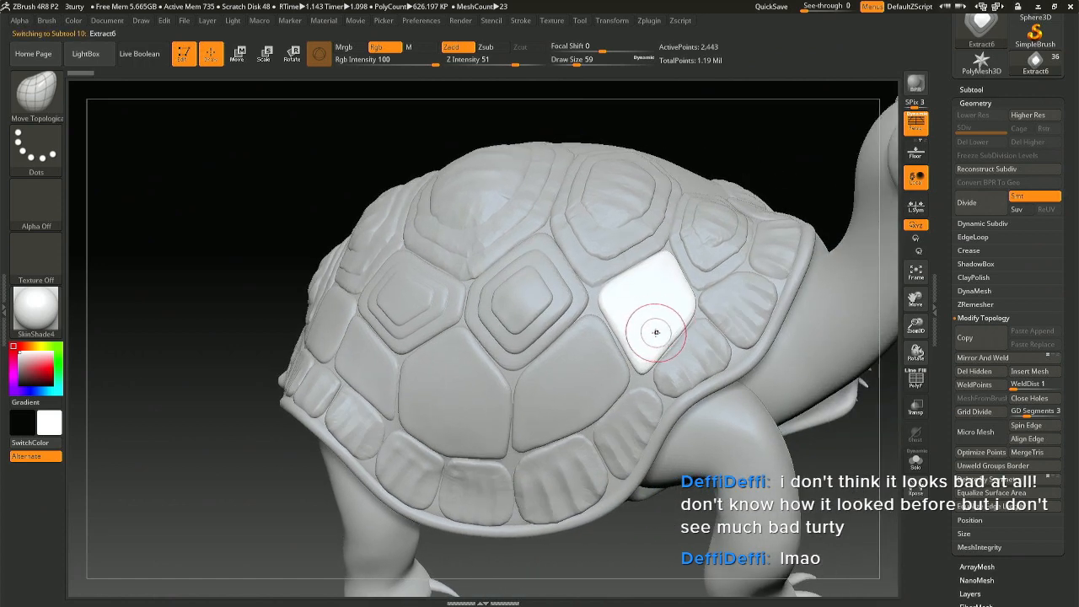
key("ctrl+r")
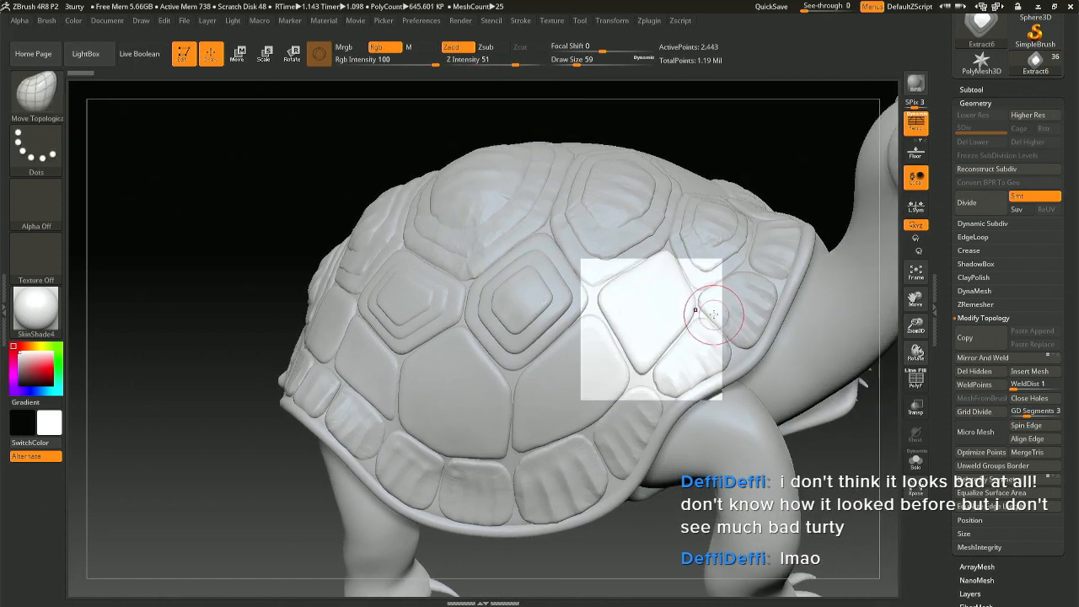
key("r")
right_click_drag(638, 307, 727, 395)
left_click_drag(723, 284, 725, 282, "ctrl")
right_click_drag(725, 283, 698, 319)
left_click_drag(702, 350, 701, 351)
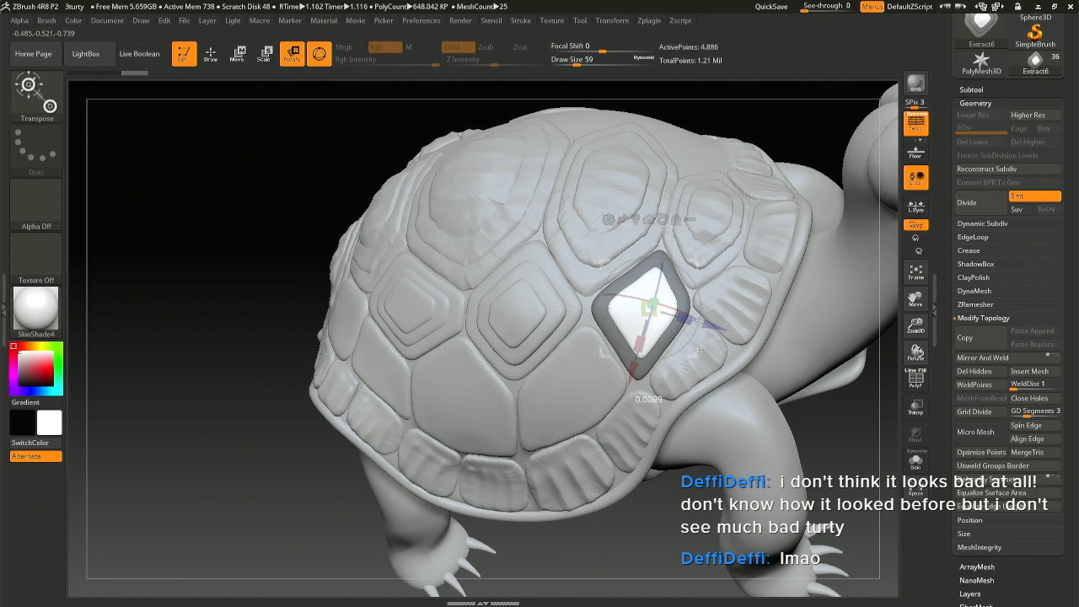
left_click_drag(699, 349, 699, 349)
left_click_drag(661, 314, 663, 314)
Step: Duplicate the front diamond plate's inner tier outward, shrink the copy into a top tier, and centre it slightly raised
right_click_drag(666, 315, 849, 321)
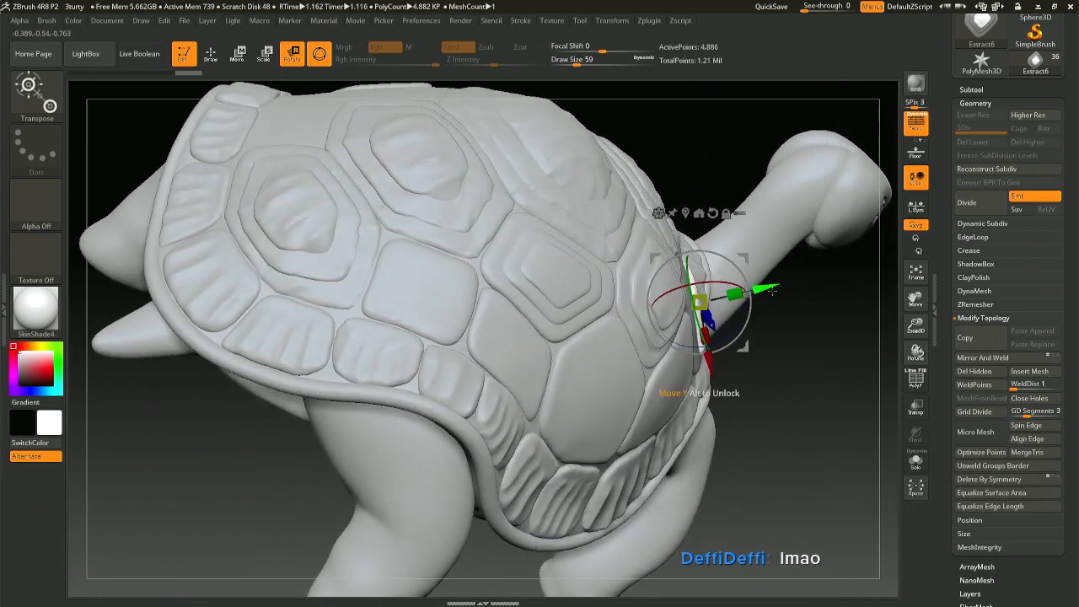
left_click_drag(768, 288, 747, 291, "ctrl")
right_click_drag(746, 292, 674, 296)
left_click_drag(706, 297, 704, 299)
right_click_drag(704, 299, 647, 304)
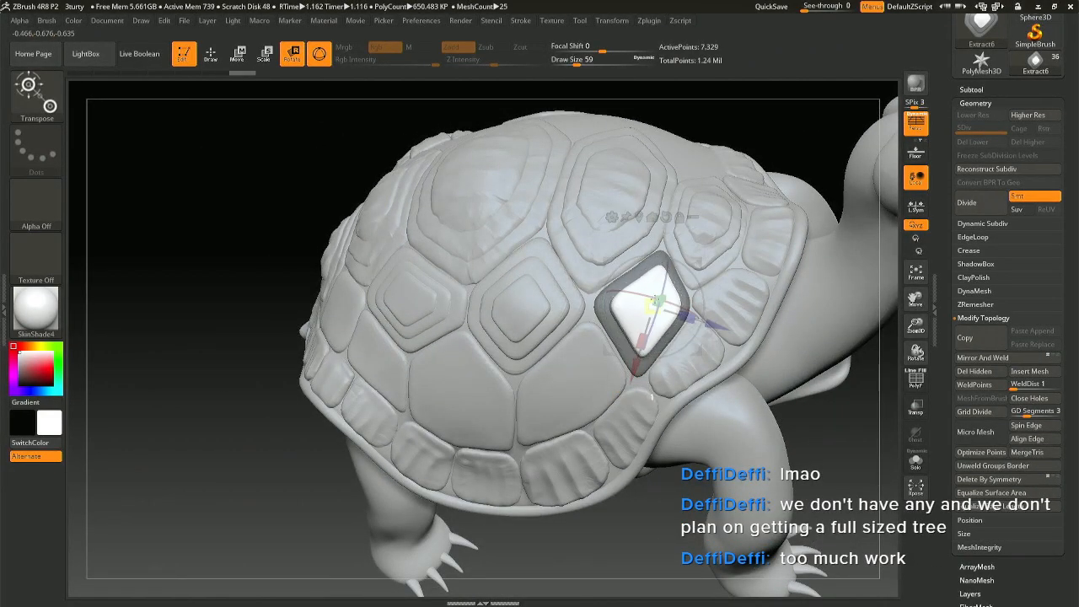
left_click_drag(651, 301, 654, 295)
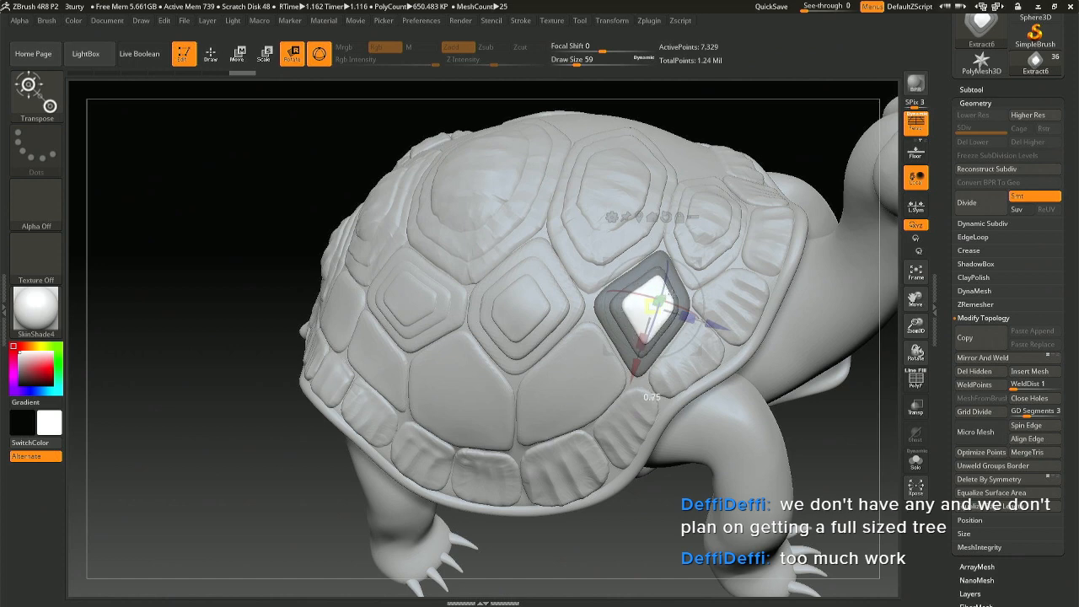
left_click_drag(676, 297, 679, 300)
left_click_drag(703, 356, 699, 358)
right_click_drag(730, 352, 771, 345)
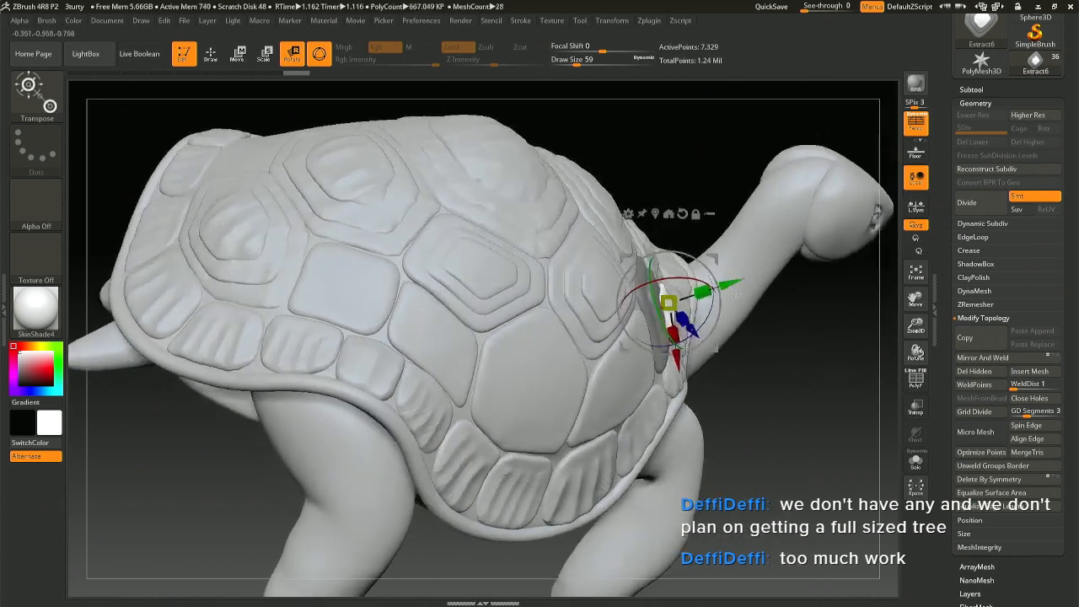
left_click_drag(726, 286, 732, 285)
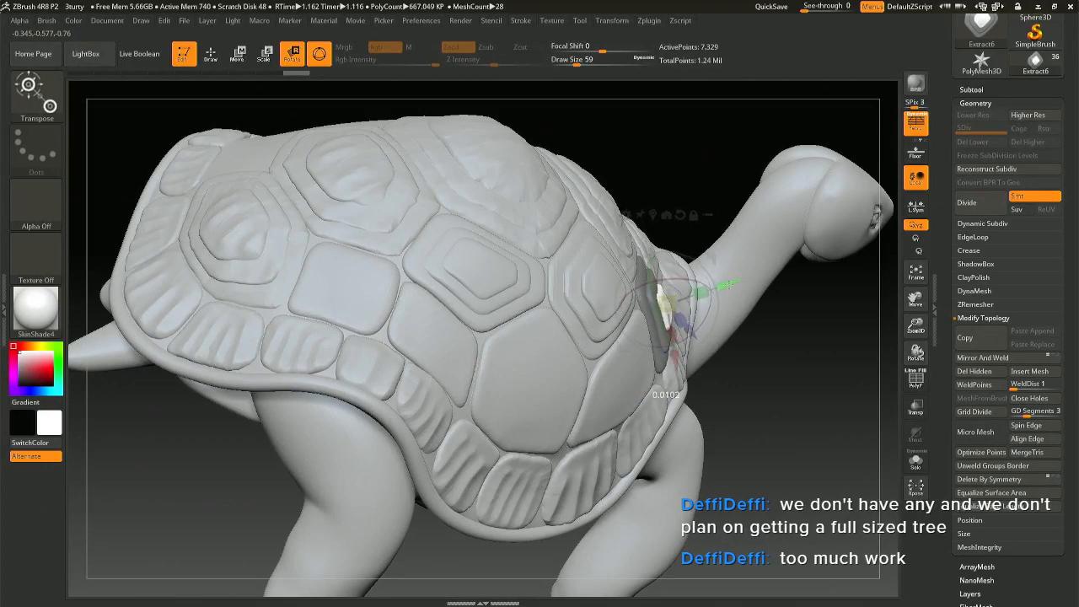
Step: Return to Draw mode and clear the mask on the front diamond plate by masking all and inverting
key("q")
mouse_move(637, 415)
right_mouse_down()
mouse_move(573, 388)
mouse_move(623, 344)
mouse_move(526, 367)
right_mouse_up()
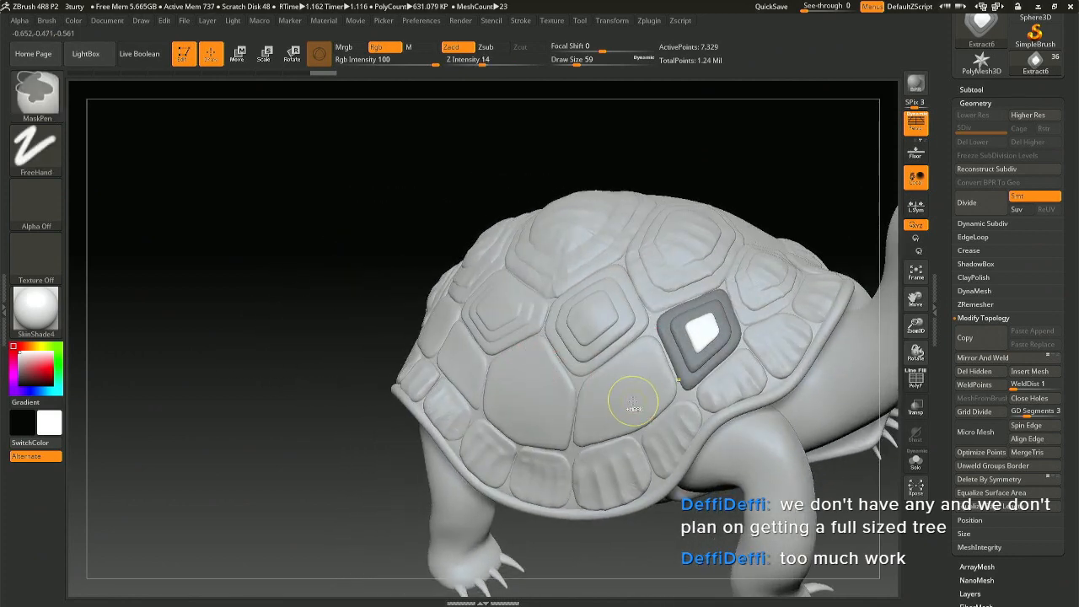
mouse_move(646, 417)
right_mouse_down("ctrl")
mouse_move(717, 432)
mouse_move(598, 397)
right_mouse_up("ctrl")
key("ctrl+a")
left_click(593, 396, "ctrl")
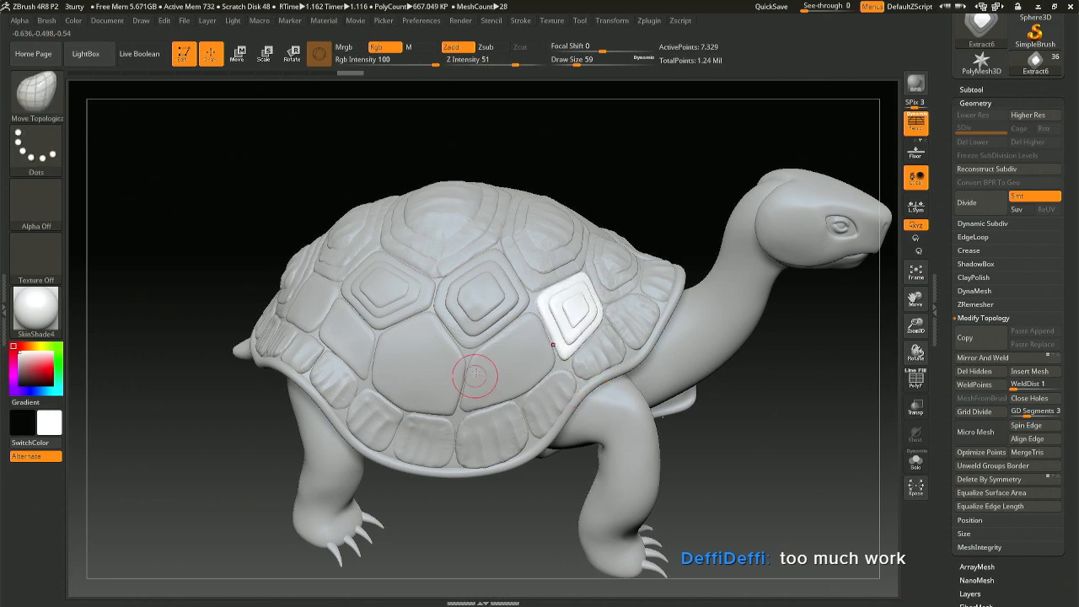
Step: Select the angular plate below the tiered diamonds, duplicate it with the gizmo, and scale the copy into a smaller inner tier
left_click(496, 363, "alt")
key("r")
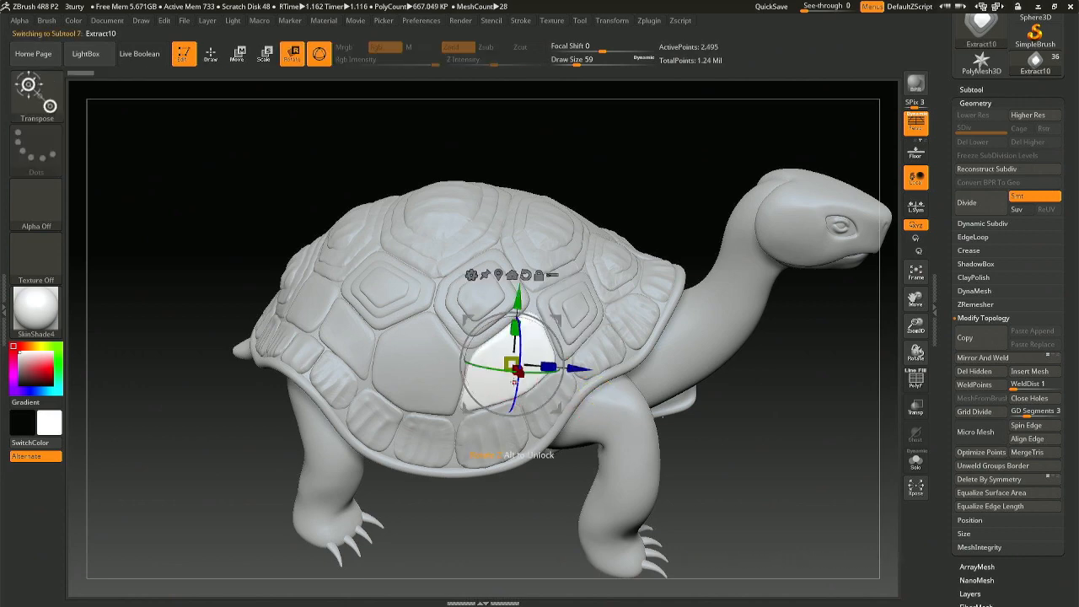
right_click_drag(496, 364, 520, 455)
right_click_drag(557, 370, 619, 407)
left_click_drag(589, 371, 533, 365, "ctrl")
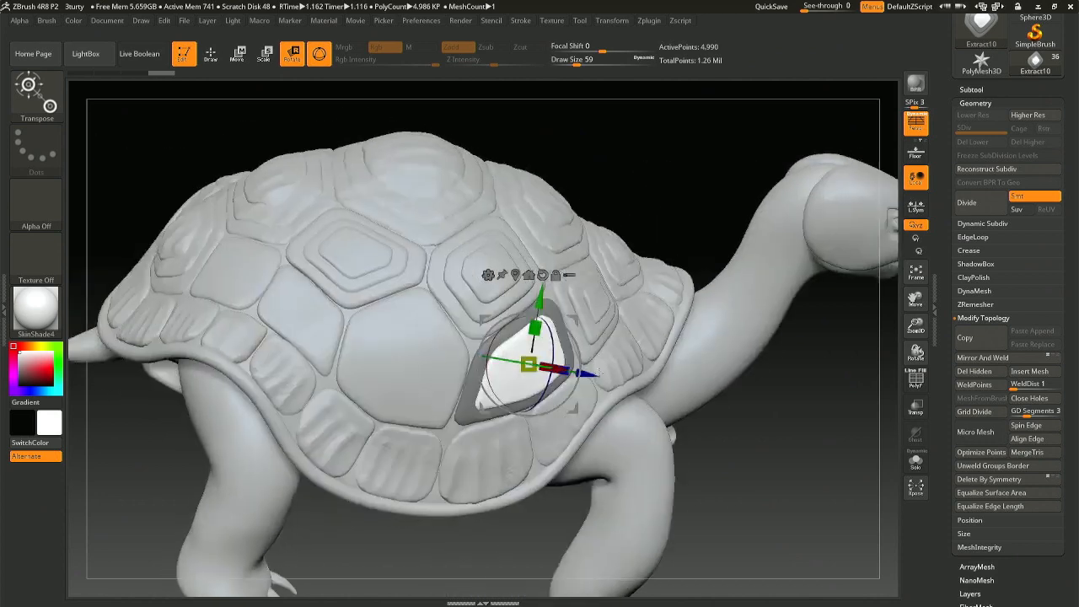
right_click_drag(598, 374, 500, 352)
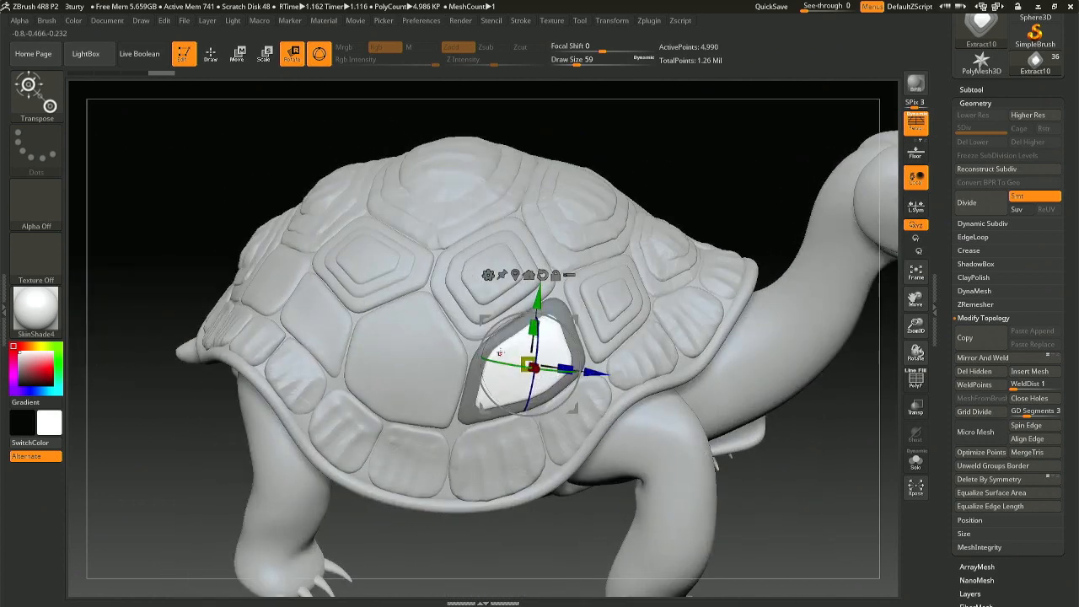
left_click_drag(528, 364, 526, 360)
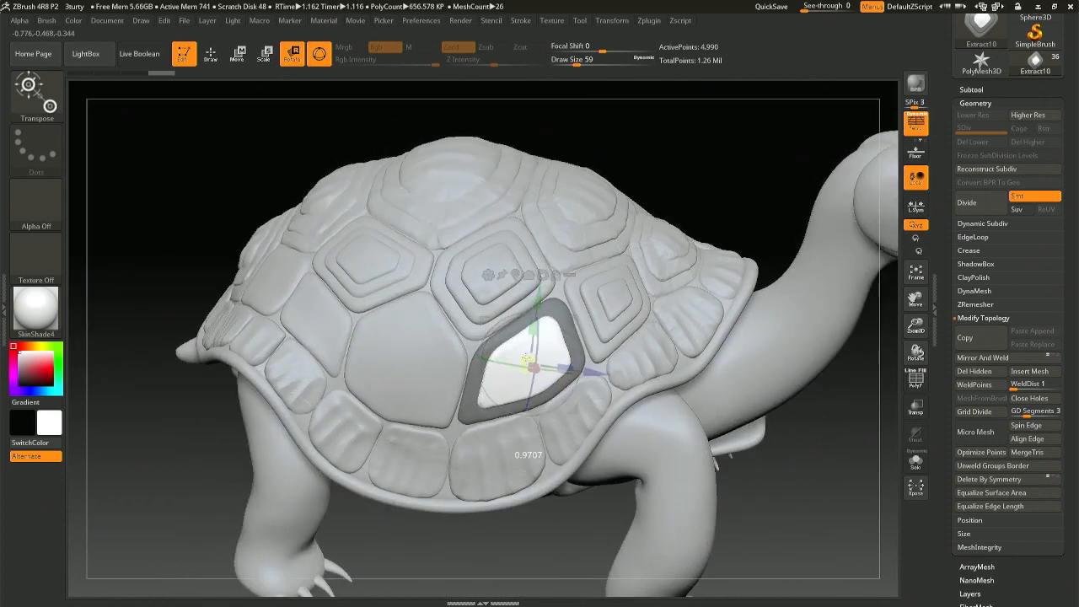
left_click_drag(527, 361, 528, 360)
Step: Add a smaller, raised top tier to the angular lower plate by duplicating its inner tier, and return to Draw mode
right_click_drag(563, 373, 622, 369)
left_click_drag(596, 368, 606, 368)
right_click_drag(606, 368, 528, 368)
left_click_drag(511, 362, 503, 370)
right_click_drag(503, 370, 649, 412)
mouse_move(626, 374)
left_mouse_down()
mouse_move(573, 373)
mouse_move(623, 372)
left_mouse_up()
left_click_drag(712, 396, 589, 382)
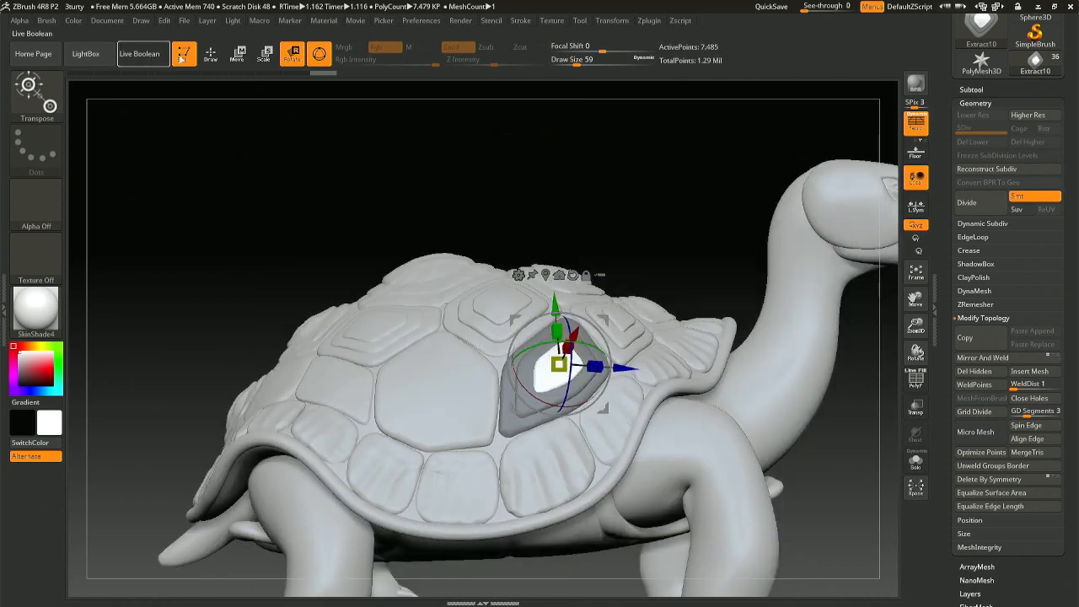
left_click(210, 56)
mouse_move(413, 194)
left_mouse_down()
mouse_move(472, 389)
mouse_move(477, 370)
left_mouse_up()
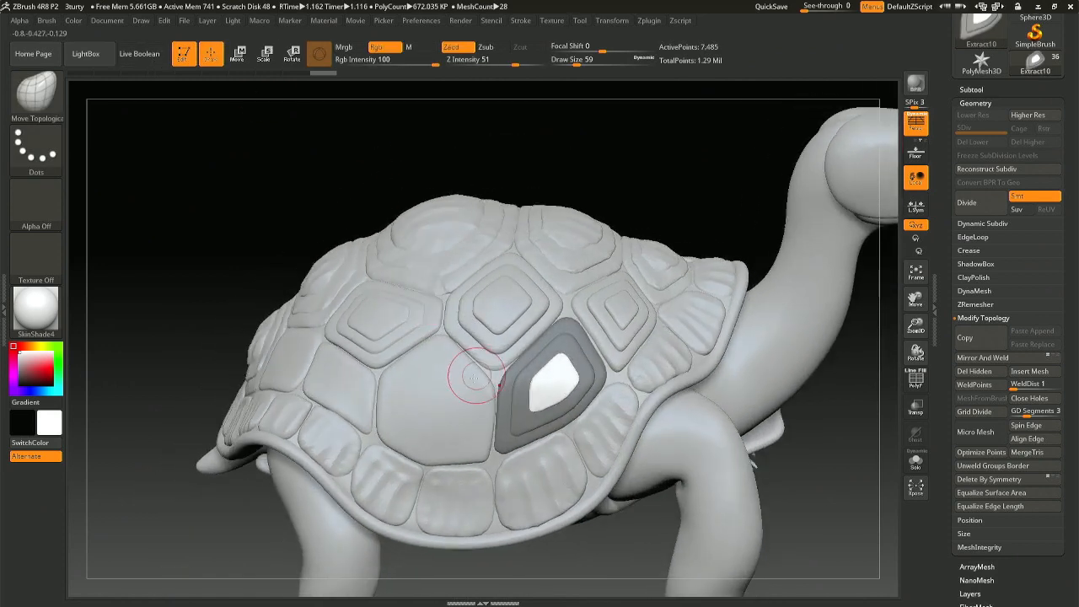
Step: Select the square plate near the shell's rear and duplicate it with the gizmo into a smaller, slightly raised inner tier
left_click(432, 407, "alt")
right_click_drag(433, 408, 390, 245)
left_click(416, 380, "alt")
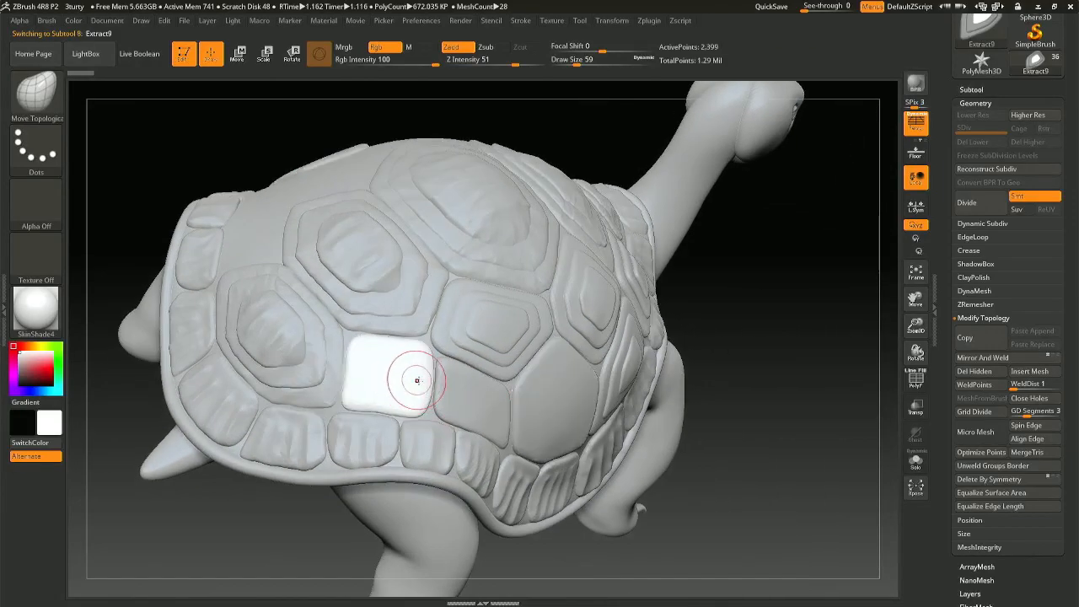
key("r")
right_click_drag(362, 392, 494, 390)
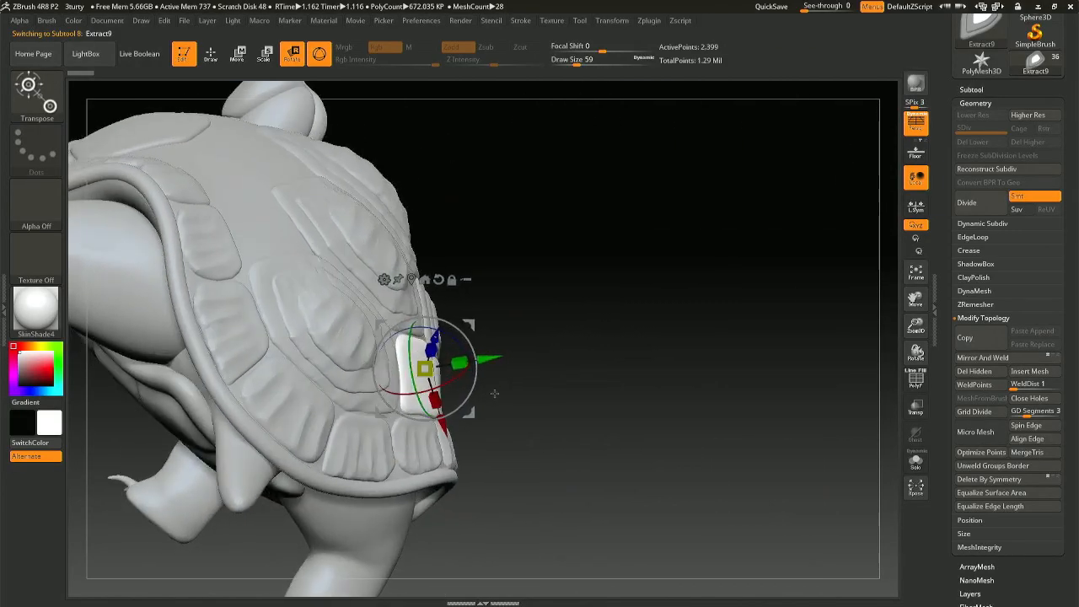
left_click_drag(486, 354, 425, 372, "ctrl")
right_click_drag(514, 381, 424, 382)
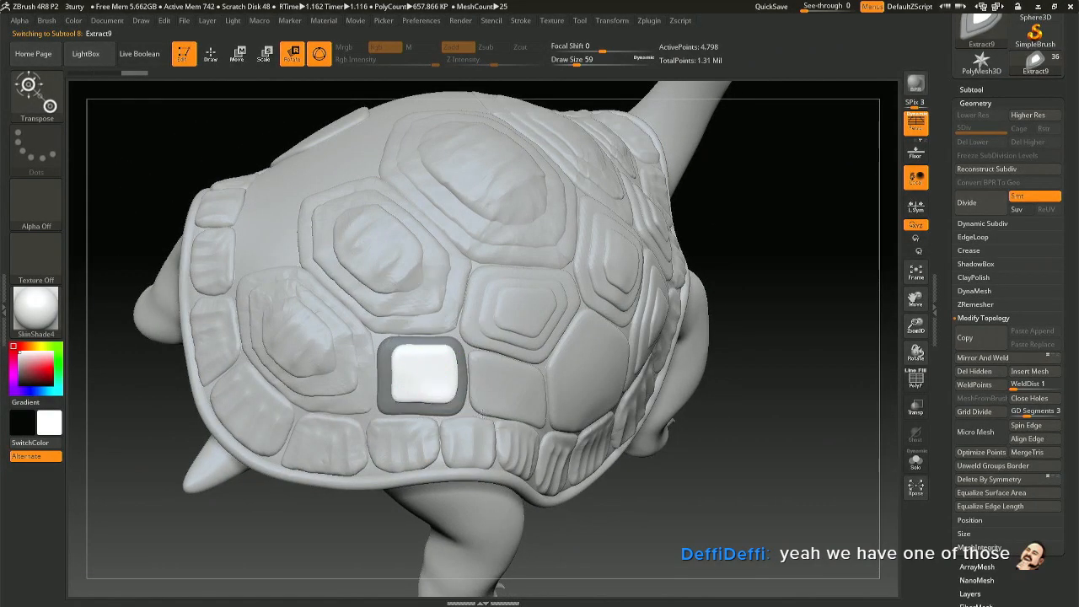
Step: Duplicate the square plate's inner tier, shrink and centre the copy as a raised top tier, and return to Draw mode
right_click_drag(424, 382, 642, 395)
left_click_drag(578, 361, 594, 368, "ctrl")
right_click_drag(595, 376, 531, 366)
mouse_move(516, 362)
left_mouse_down()
mouse_move(499, 372)
mouse_move(523, 364)
left_mouse_up()
right_click_drag(614, 419, 566, 413)
left_click_drag(561, 410, 558, 414)
right_click_drag(563, 412, 622, 392)
left_click_drag(626, 364, 623, 358)
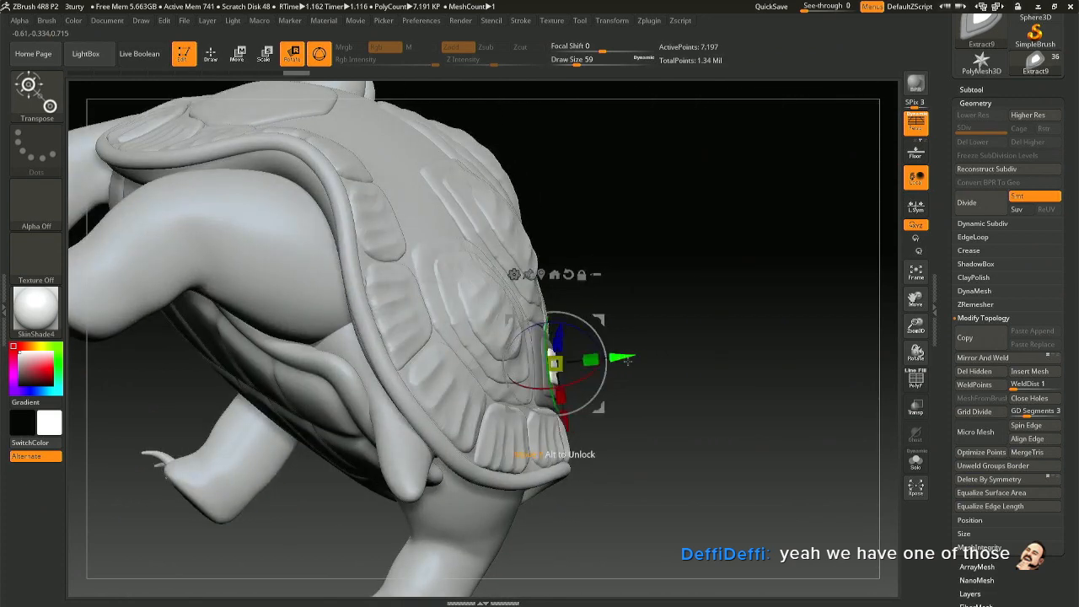
key("q")
right_click_drag(638, 387, 559, 386)
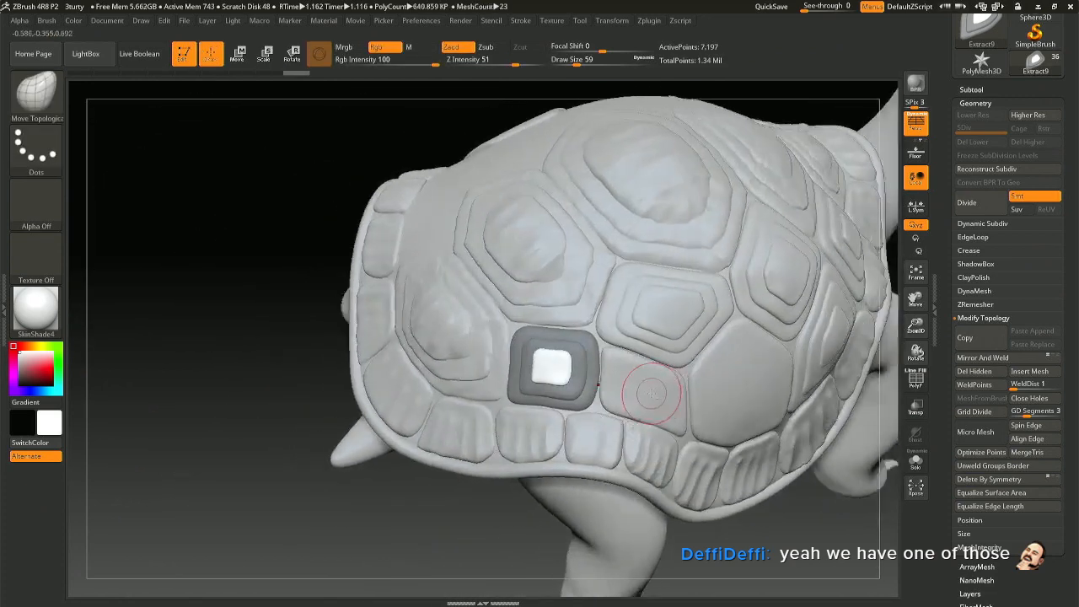
Step: Select the slanted four-sided plate beside the square one and duplicate it with the gizmo into a smaller, raised inner tier
left_click(657, 394, "alt")
right_click_drag(686, 395, 583, 405)
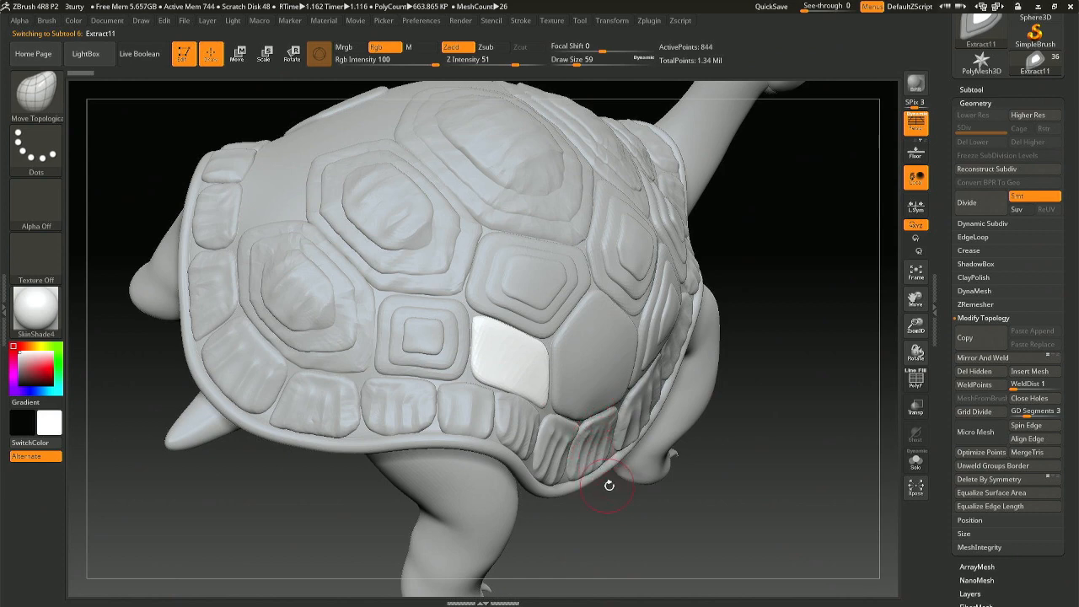
left_click_drag(632, 487, 645, 481)
key("r")
left_click_drag(550, 360, 530, 357, "ctrl")
left_click_drag(634, 472, 558, 465)
left_click_drag(530, 351, 531, 356)
right_click_drag(531, 357, 652, 367)
left_click_drag(666, 364, 666, 364)
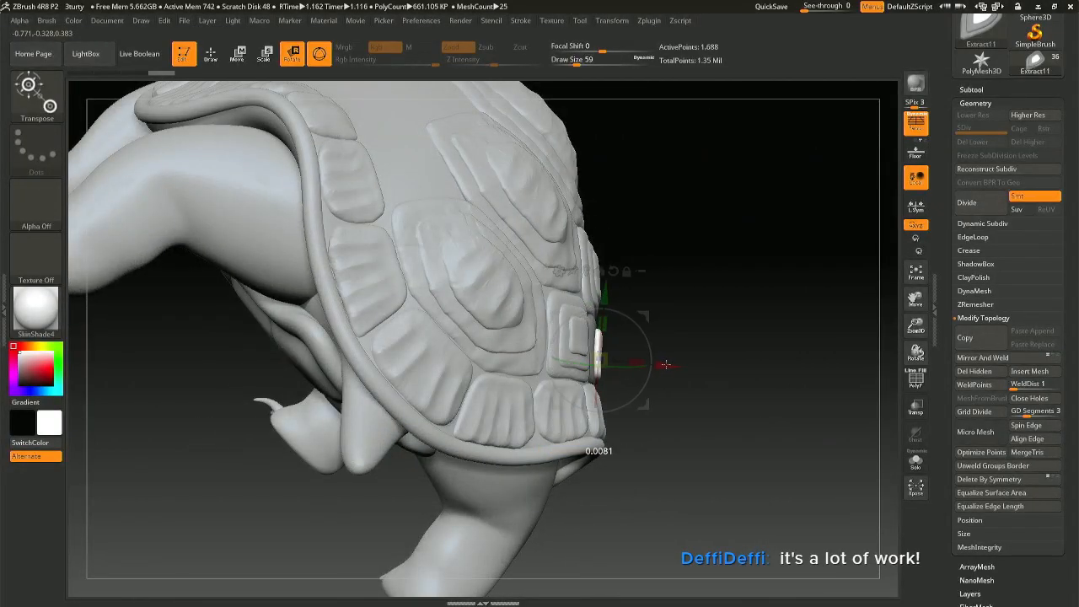
right_click_drag(663, 365, 601, 361)
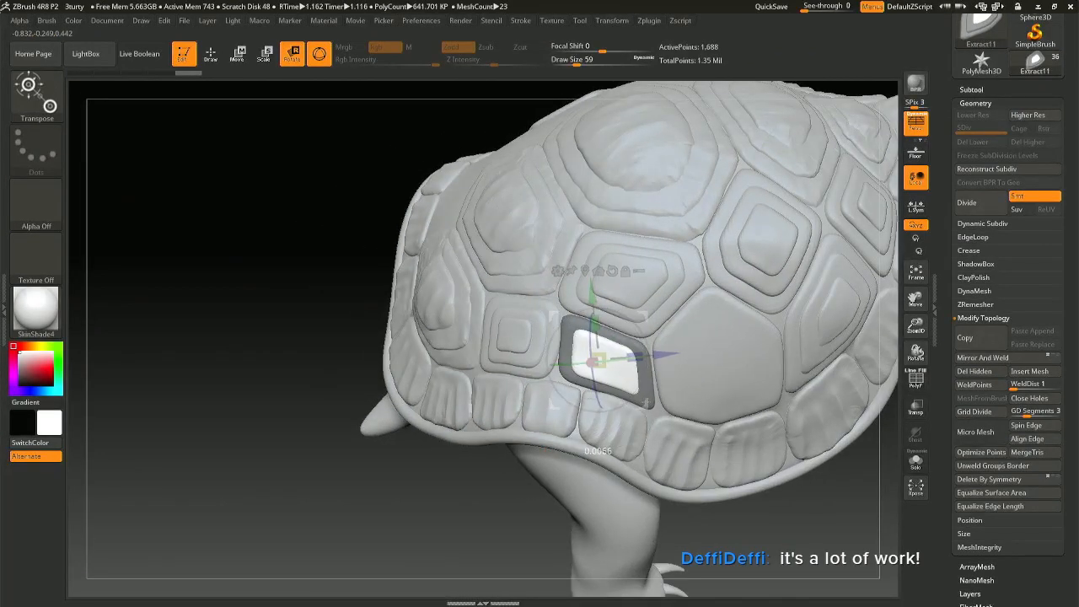
Step: Duplicate the slanted plate's inner tier, shrink the copy into a top tier, and adjust its height and position on the plate
right_click_drag(605, 380, 677, 372)
left_click_drag(681, 362, 658, 356, "ctrl")
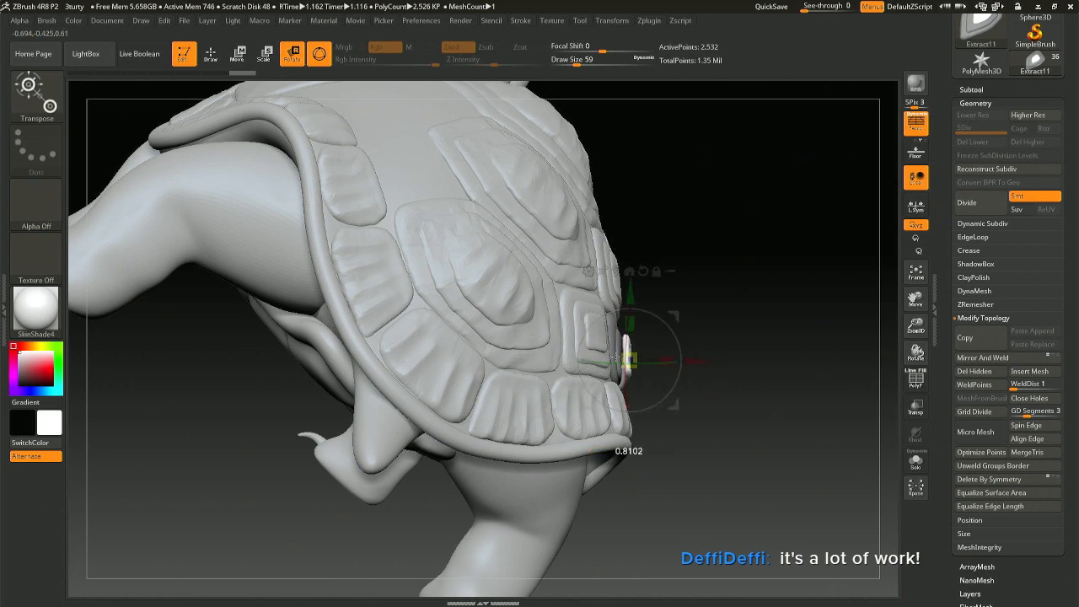
right_click_drag(710, 360, 641, 355)
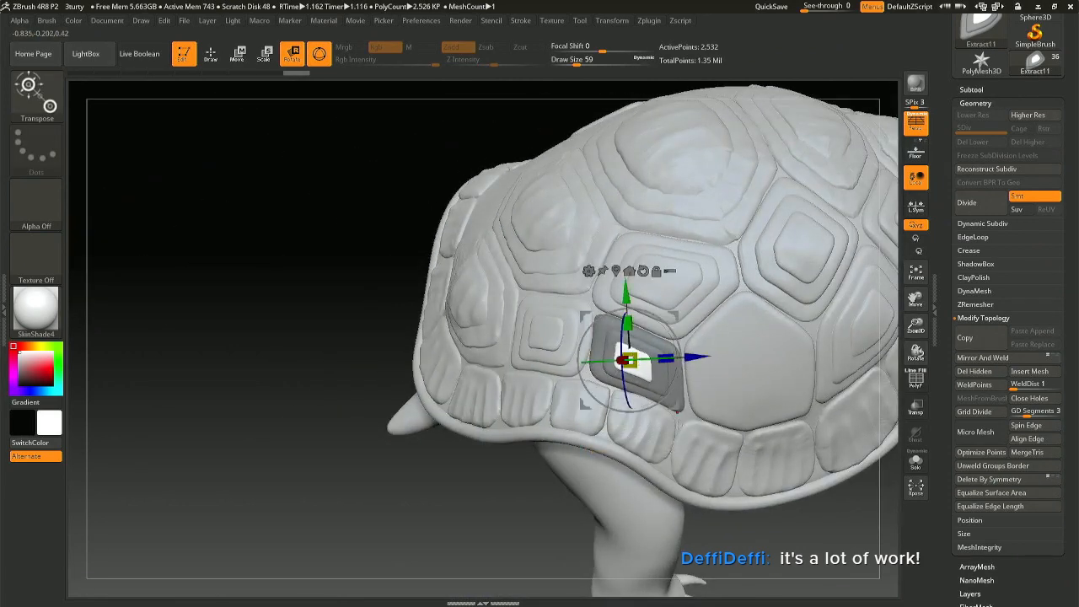
right_click_drag(696, 397, 673, 342)
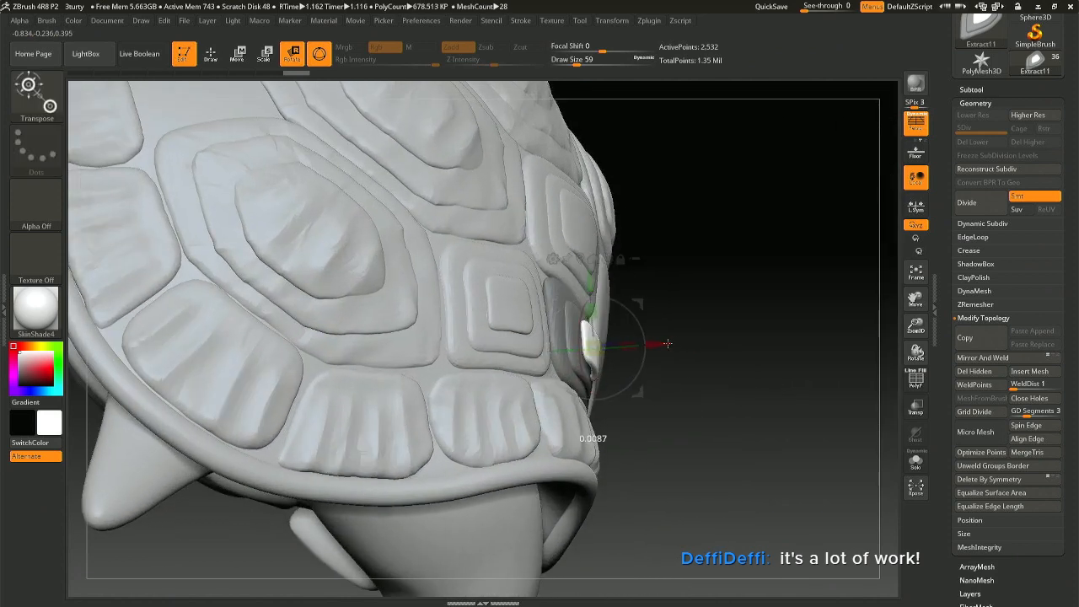
left_click_drag(662, 344, 653, 344)
mouse_move(652, 345)
right_mouse_down()
mouse_move(608, 351)
mouse_move(651, 352)
right_mouse_up()
left_click_drag(634, 392, 638, 395)
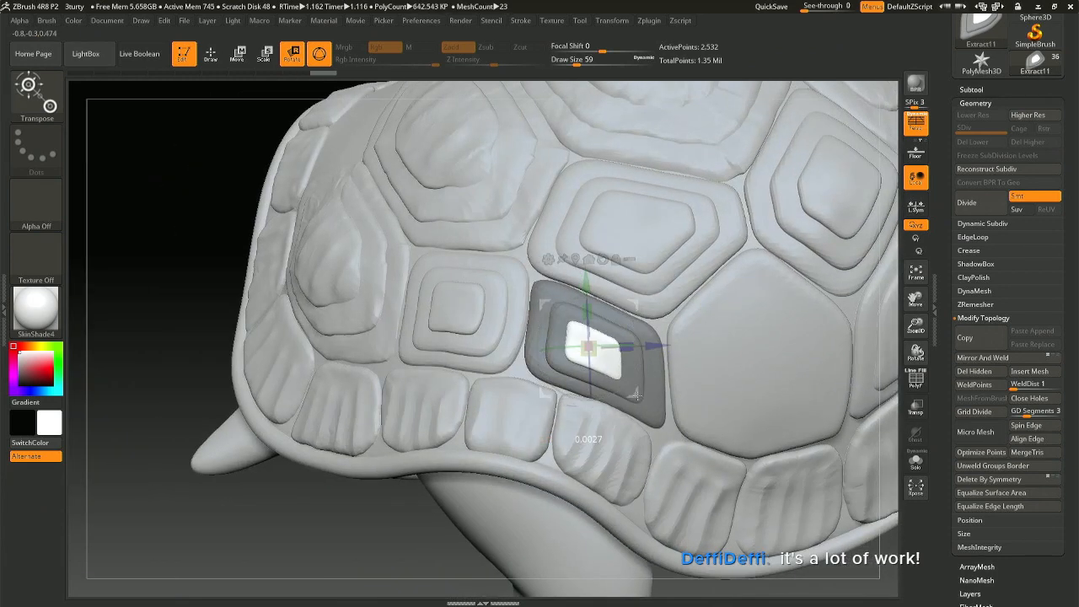
Step: Select the large blank hexagonal side plate and duplicate it with the gizmo into a smaller, slightly raised inner tier
right_click_drag(638, 395, 479, 344, "ctrl")
left_click(478, 345, "alt")
left_click_drag(509, 383, 500, 368)
mouse_move(500, 368)
right_mouse_down()
mouse_move(668, 390)
mouse_move(657, 390)
right_mouse_up()
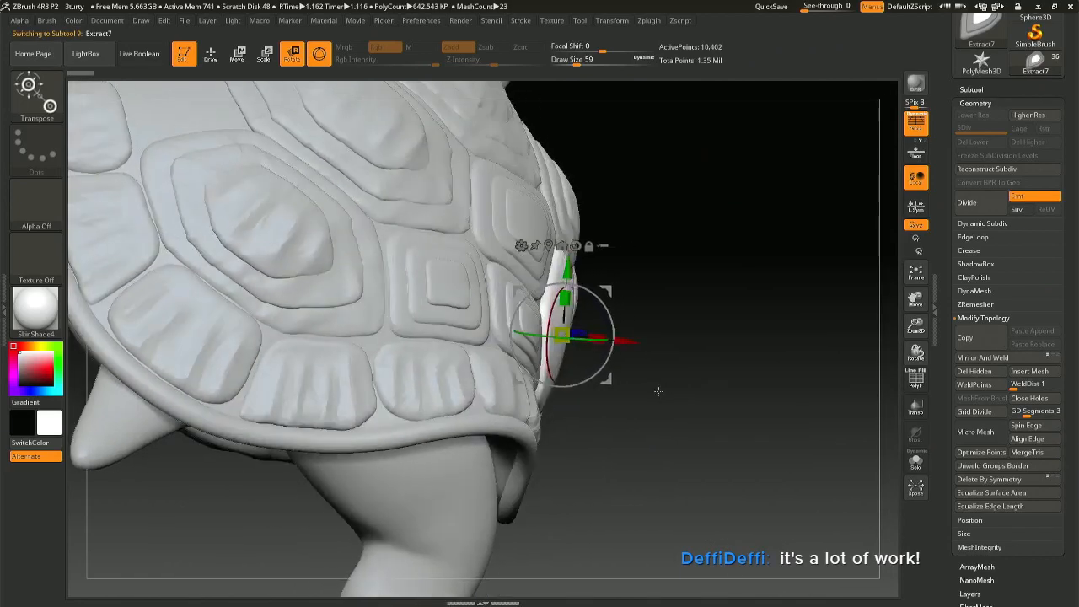
left_click_drag(634, 348, 636, 344, "ctrl")
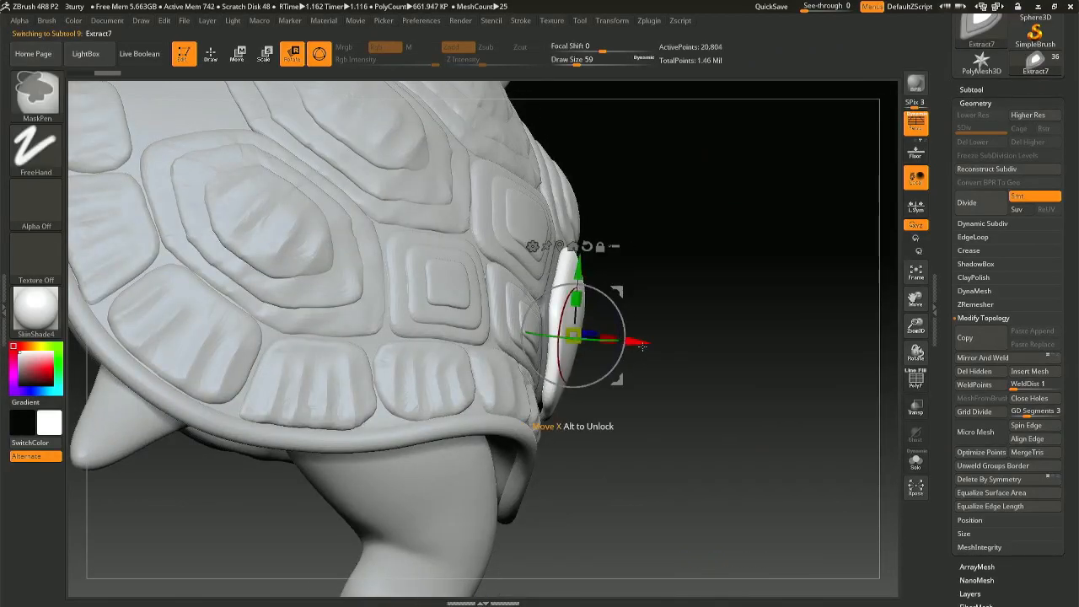
mouse_move(571, 336)
left_mouse_down()
mouse_move(584, 332)
mouse_move(575, 334)
left_mouse_up()
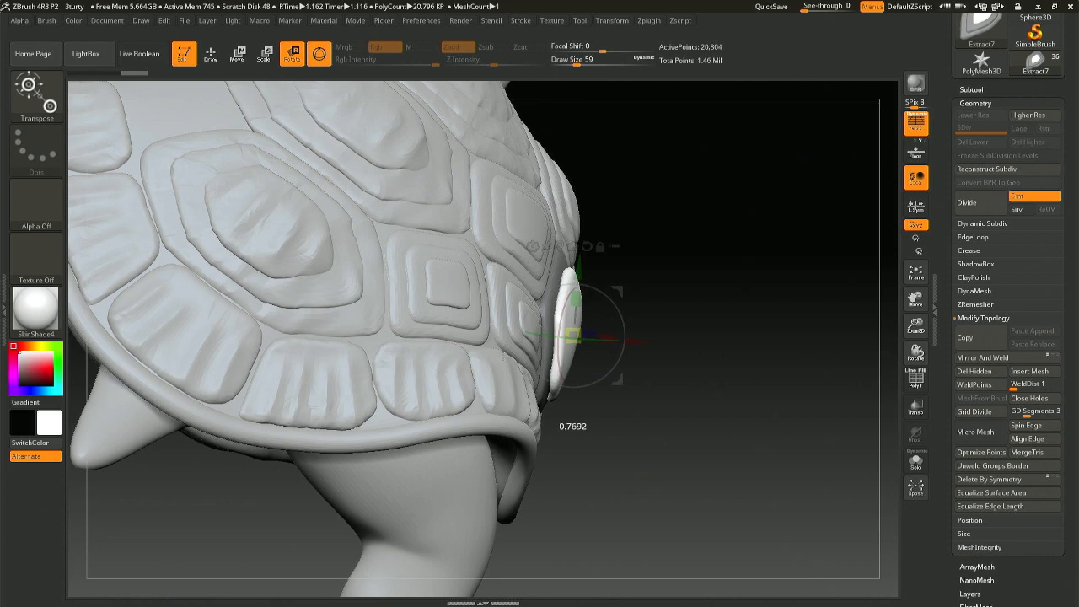
right_click_drag(504, 354, 278, 337)
right_click_drag(589, 346, 571, 347)
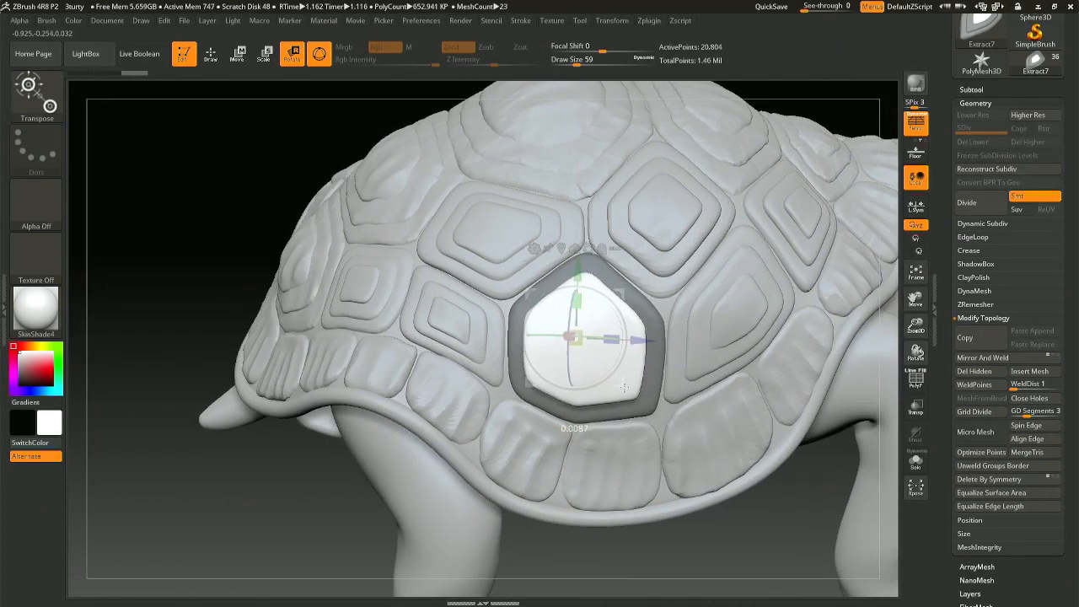
right_click_drag(624, 386, 714, 387)
left_click_drag(754, 341, 746, 342)
mouse_move(754, 391)
right_mouse_down()
mouse_move(723, 388)
mouse_move(753, 388)
right_mouse_up()
Step: Duplicate the hexagonal plate's inner tier, shrink, raise and centre the copy as a top tier, and return to Draw mode
left_click_drag(742, 338, 688, 341, "ctrl")
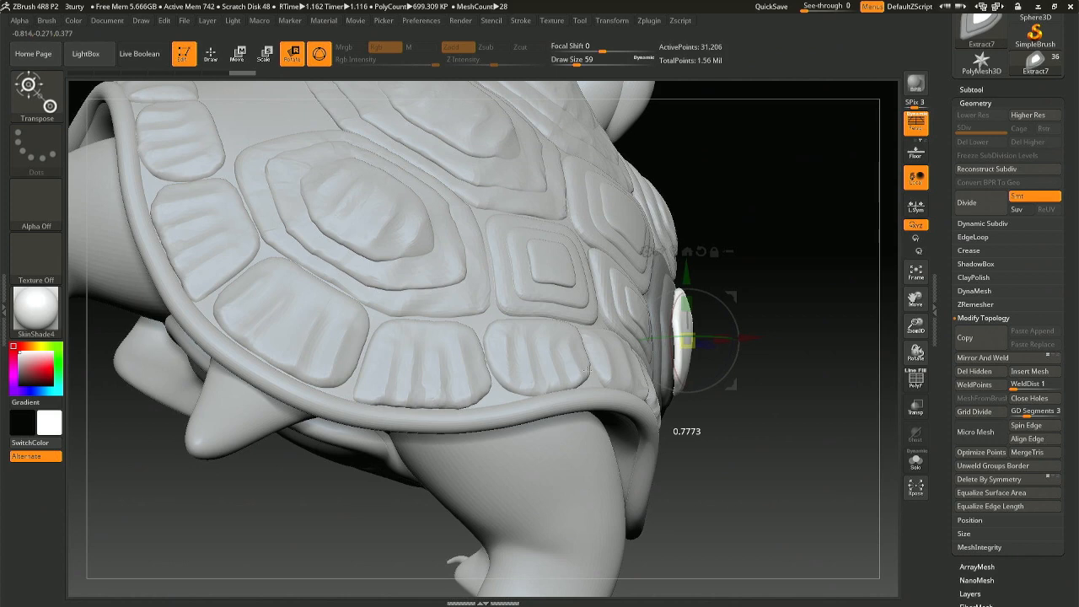
left_click_drag(587, 368, 587, 369)
right_click_drag(587, 368, 368, 476)
left_click_drag(641, 365, 635, 372, "ctrl")
right_click_drag(582, 396, 687, 362)
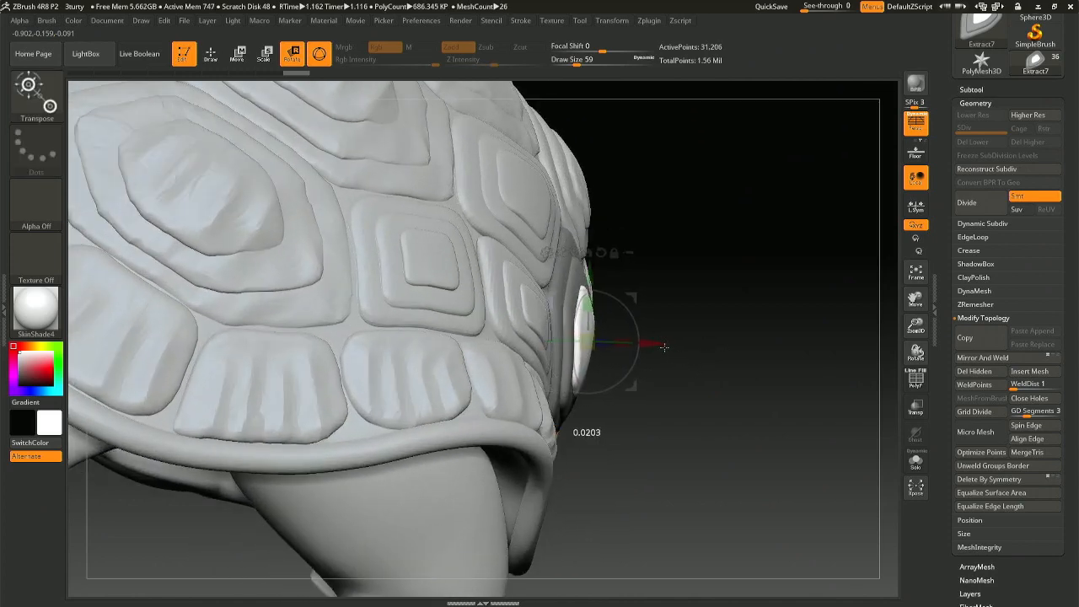
left_click_drag(664, 347, 664, 346)
right_click_drag(710, 368, 573, 350)
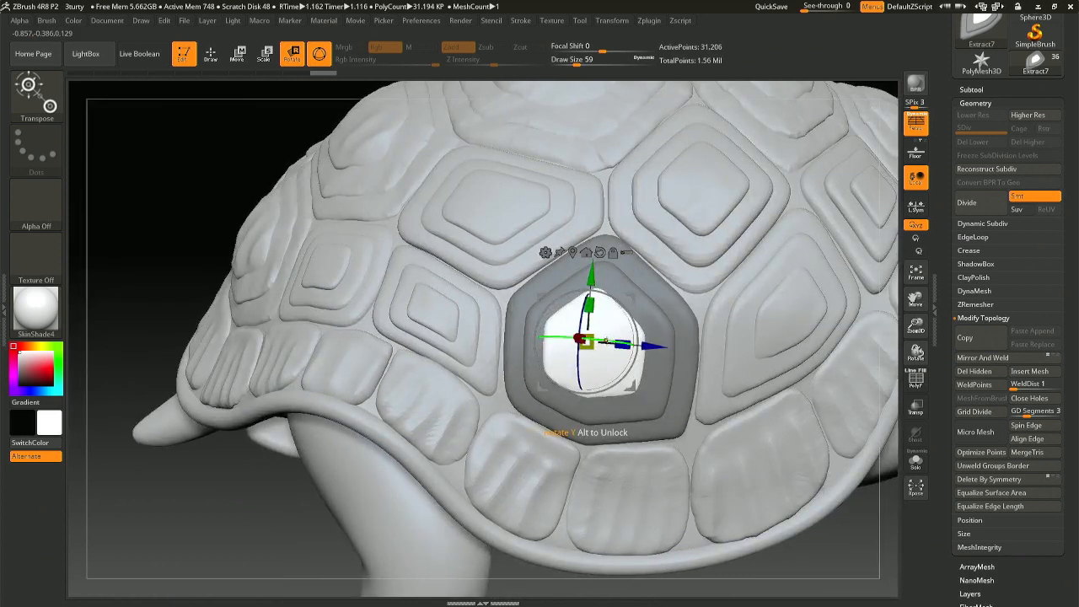
left_click_drag(605, 339, 579, 353)
left_click_drag(633, 387, 634, 399)
key("q")
Step: Mask the whole hexagonal side plate with all its tiers and save the project
mouse_move(604, 451)
right_mouse_down()
mouse_move(651, 444)
mouse_move(603, 364)
mouse_move(538, 347)
right_mouse_up()
right_click_drag(705, 411, 618, 408, "alt")
key("ctrl+a")
right_click_drag(725, 433, 678, 427)
right_click_drag(440, 359, 655, 399)
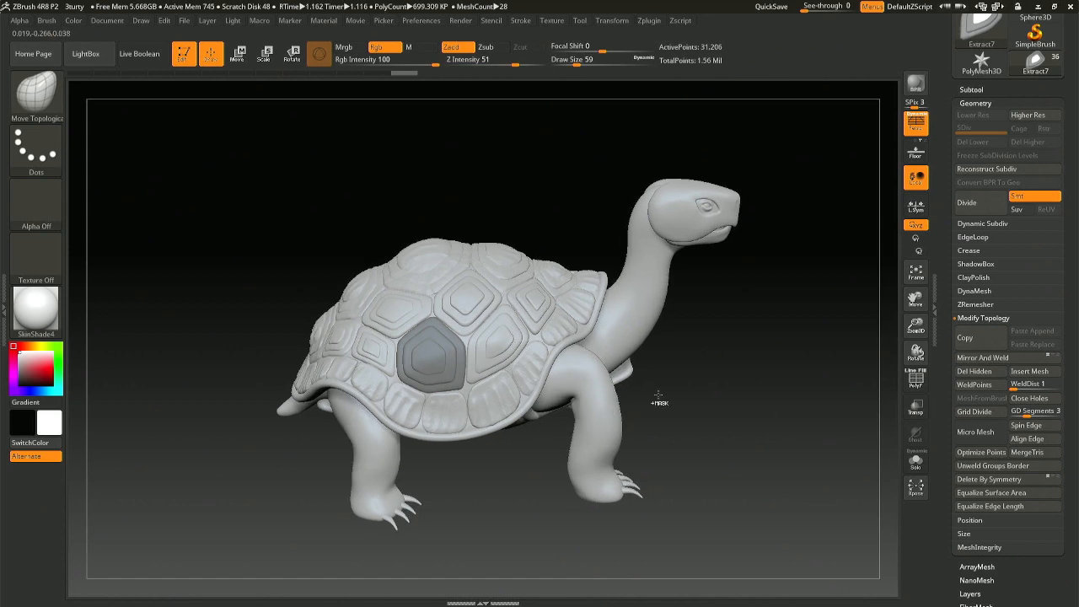
key("ctrl+s")
key("Return")
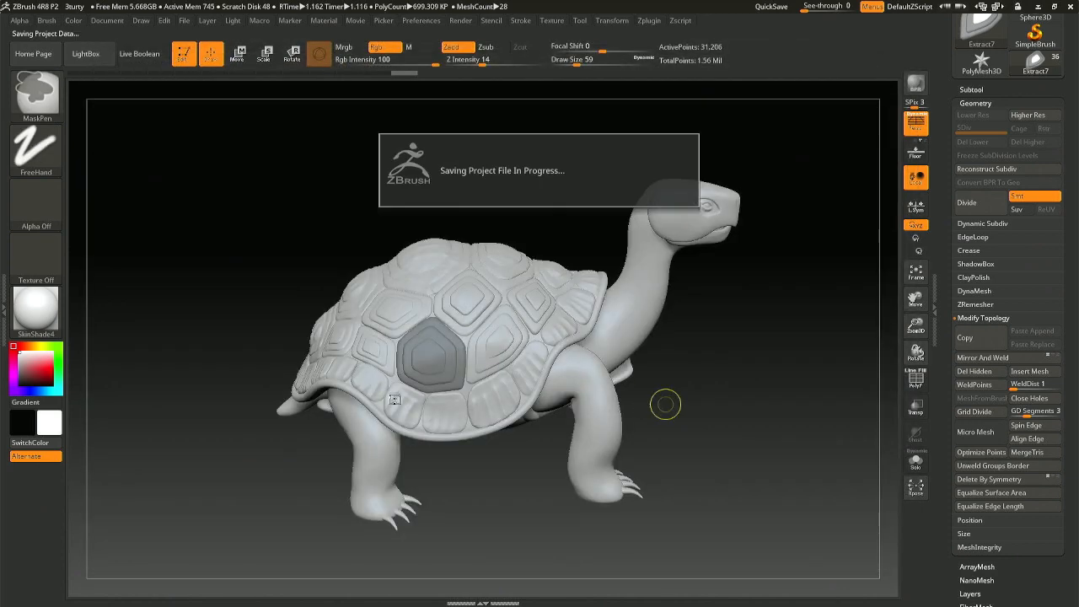
Step: Fully mask the five neighbouring tiered side plates one after another, from the slanted rear plate to the four-sided front plate
left_click(400, 355, "alt")
key("ctrl+a")
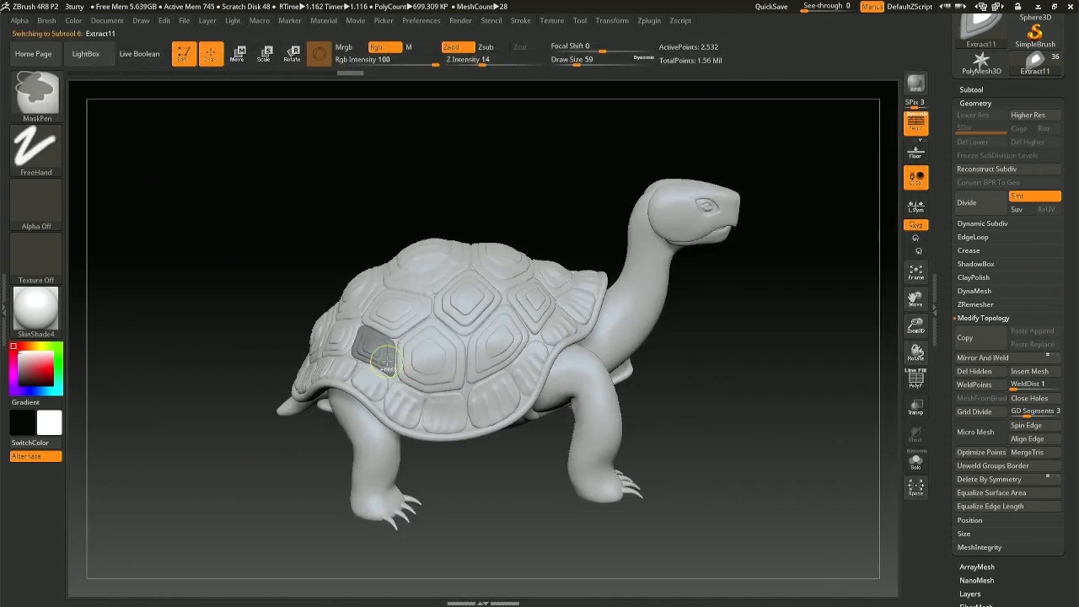
left_click(403, 309, "alt")
key("ctrl+a")
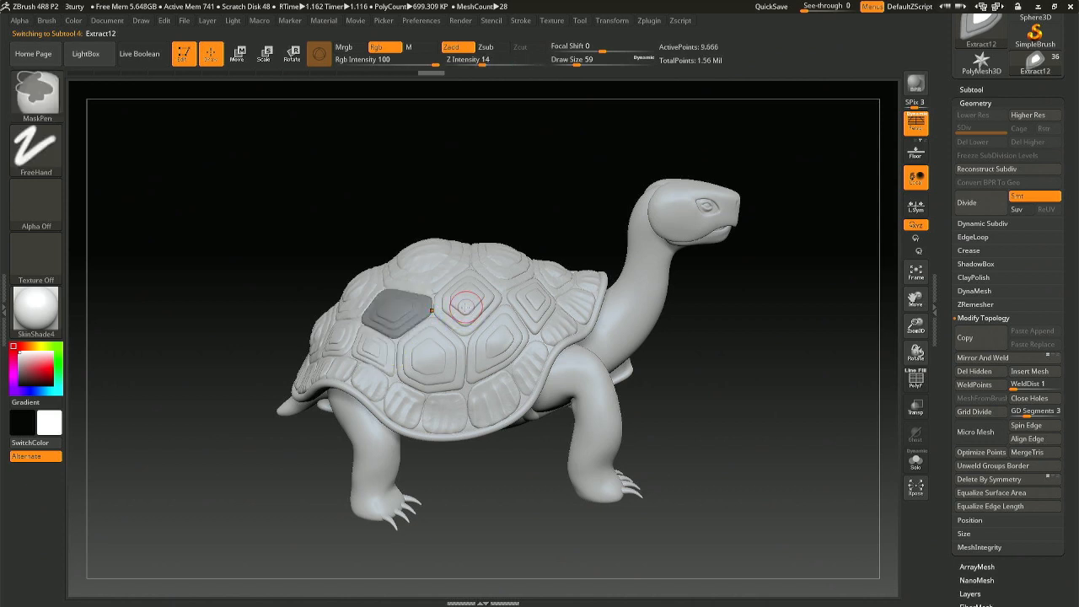
left_click(466, 308, "alt")
key("ctrl+a")
left_click(503, 340, "alt")
key("ctrl+a")
left_click(532, 307, "alt")
key("ctrl+a")
Step: Frame the whole tortoise in a front three-quarter view and make a BPR render
left_click_drag(674, 437, 639, 388)
mouse_move(638, 388)
right_mouse_down()
mouse_move(657, 385)
mouse_move(643, 389)
mouse_move(647, 406)
mouse_move(648, 386)
right_mouse_up()
left_click(915, 83)
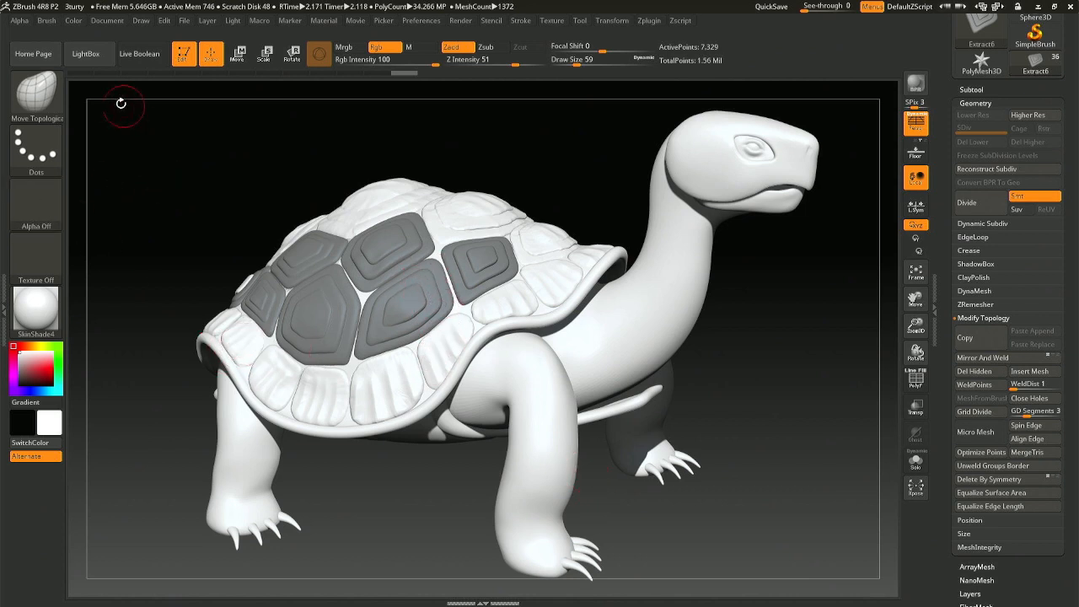
Step: Export the rendered document as an image named 565467567, choosing a file type other than PSD
left_click(107, 21)
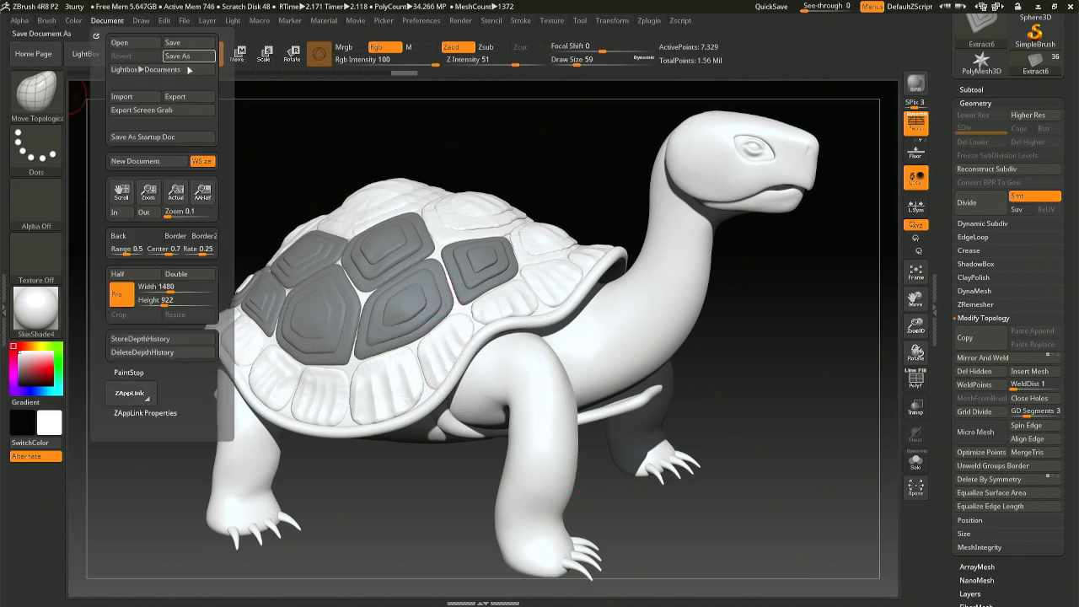
left_click(181, 98)
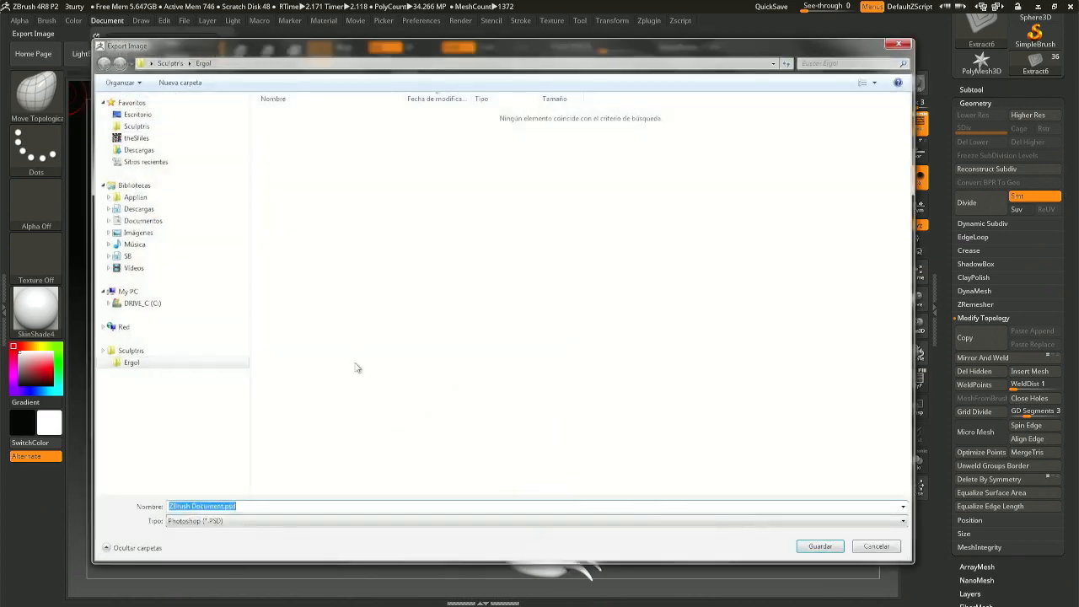
type("565467567")
left_click(236, 521)
left_click(233, 550)
key("Return")
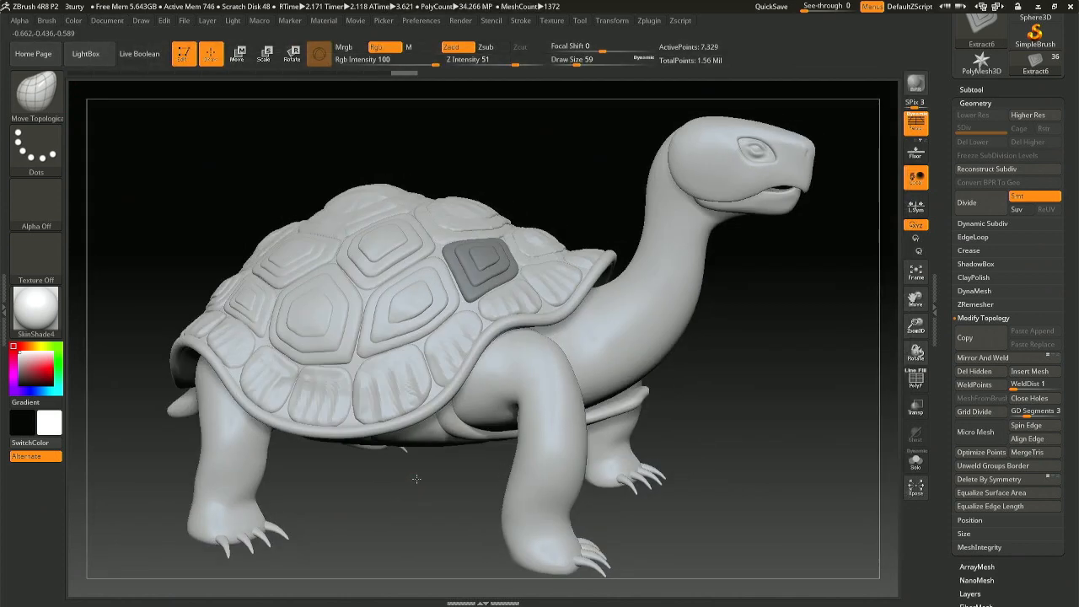
Step: Examine the tiered scutes over the whole shell from the side and from above
left_click_drag(413, 492, 756, 494)
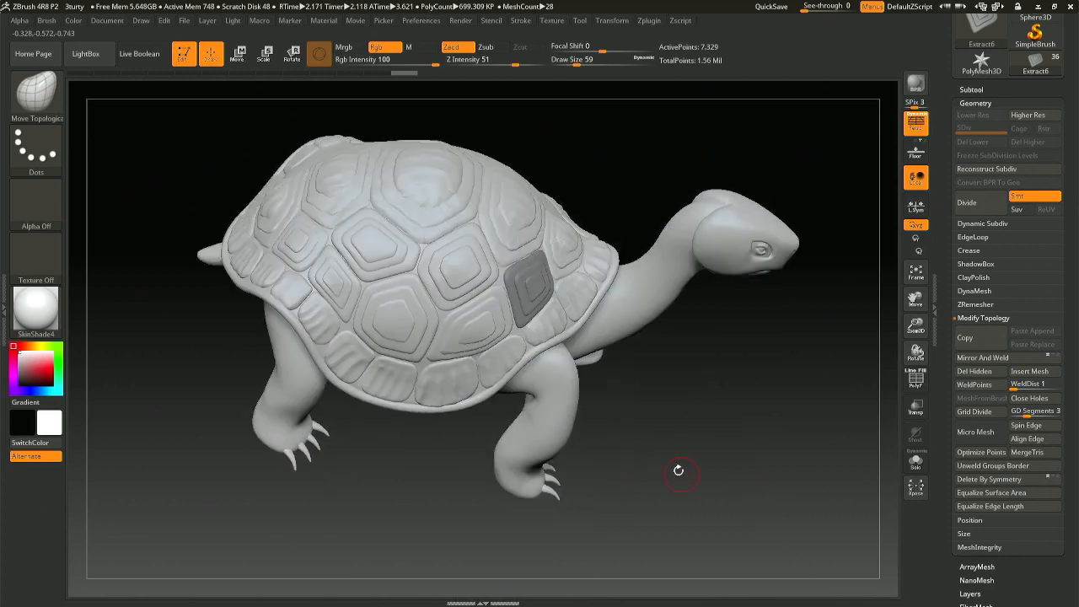
left_click_drag(652, 456, 681, 444)
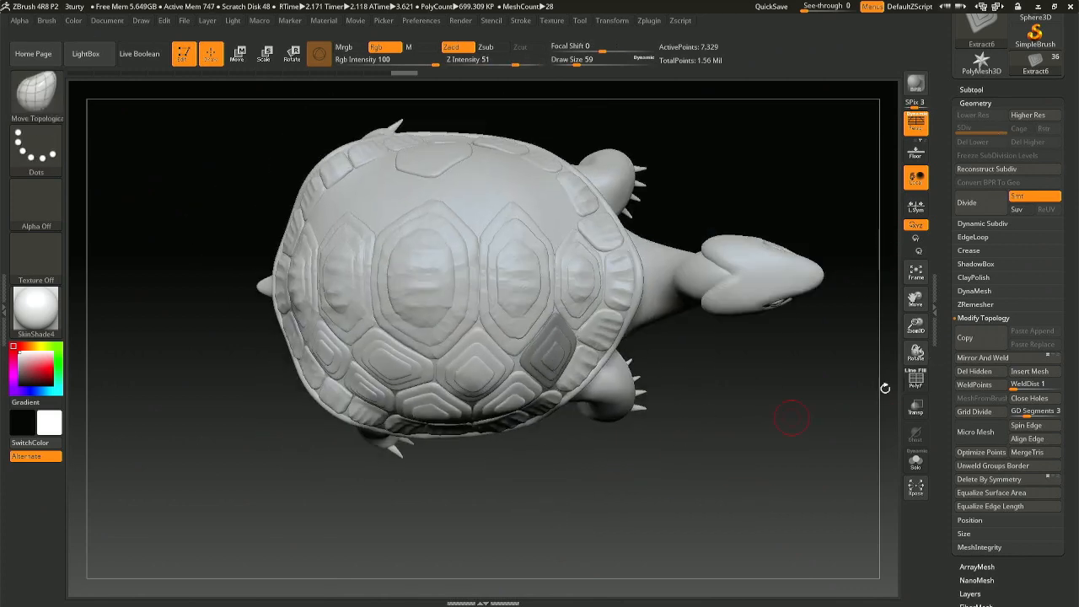
left_click_drag(762, 207, 713, 250)
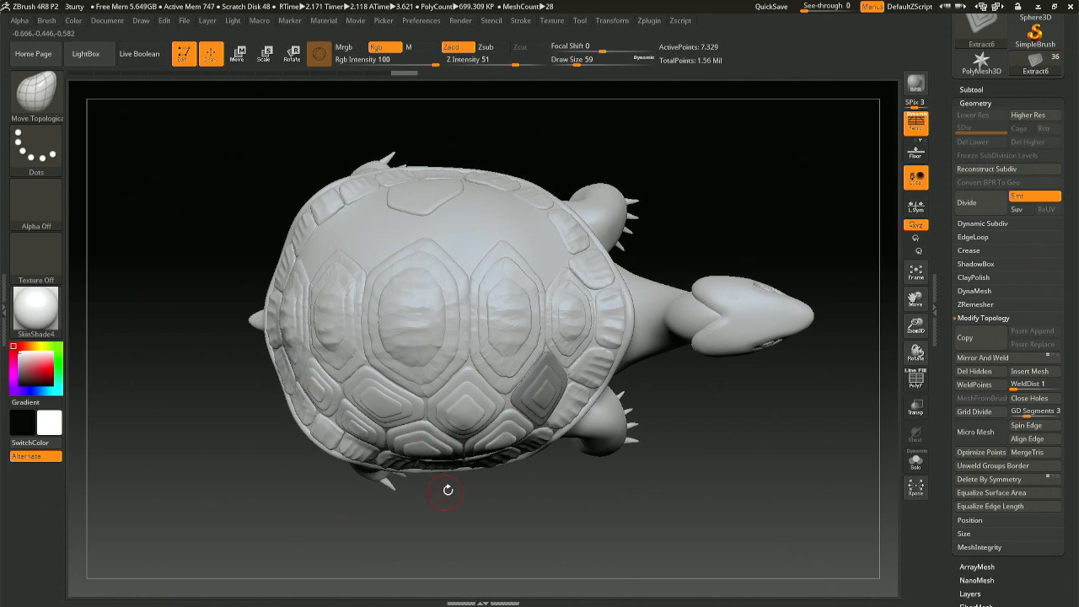
left_click_drag(467, 506, 464, 359)
right_click_drag(464, 358, 448, 489)
mouse_move(499, 460)
right_mouse_down()
mouse_move(491, 444)
mouse_move(499, 455)
mouse_move(445, 455)
mouse_move(442, 386)
right_mouse_up()
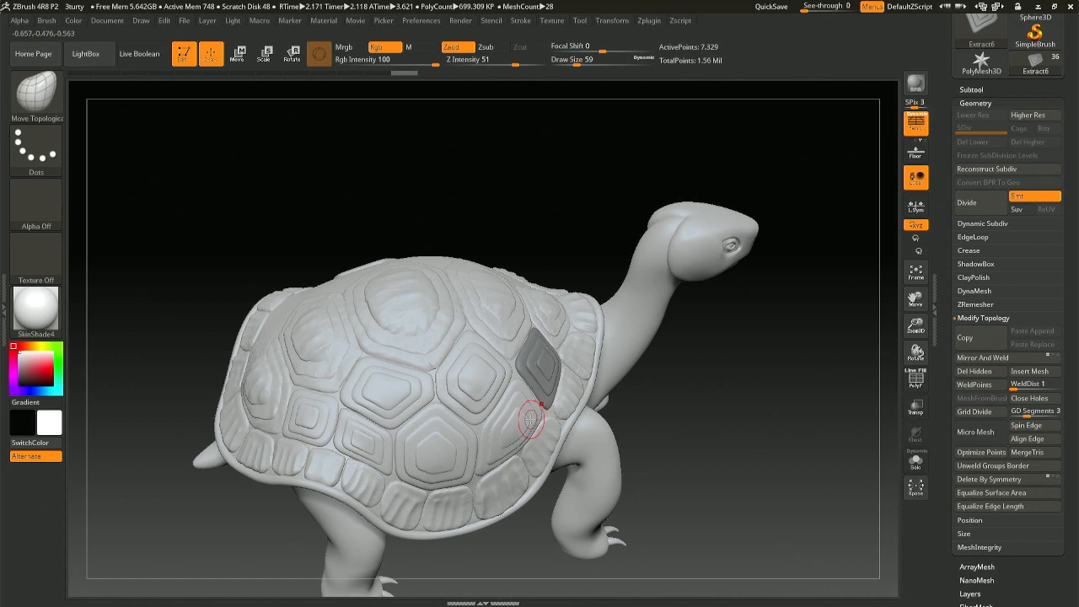
mouse_move(653, 427)
right_mouse_down()
mouse_move(652, 458)
mouse_move(658, 413)
right_mouse_up()
key("alt+Tab")
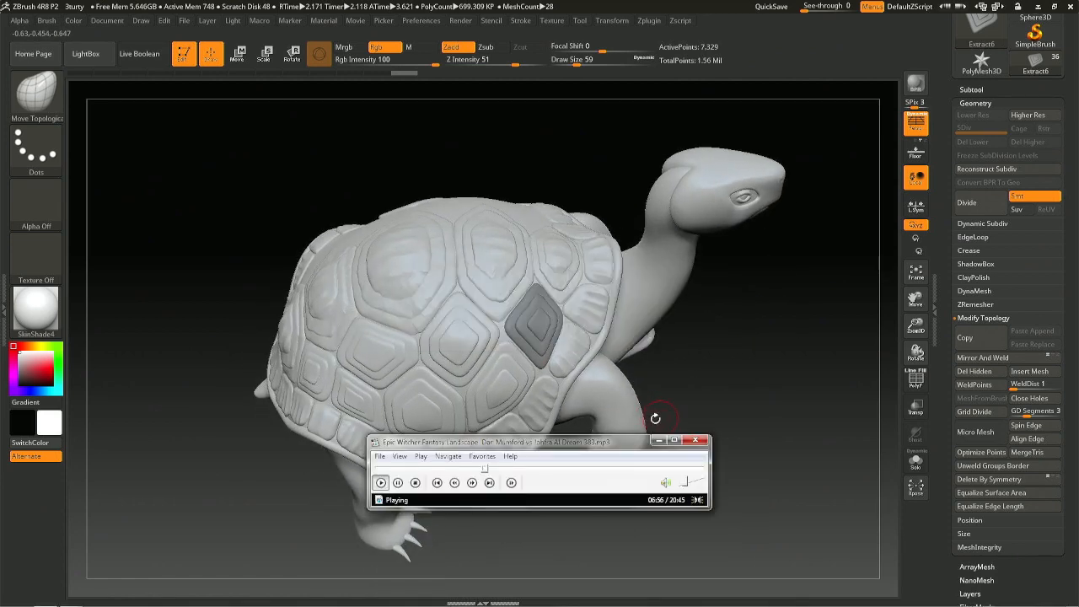
left_click(233, 319)
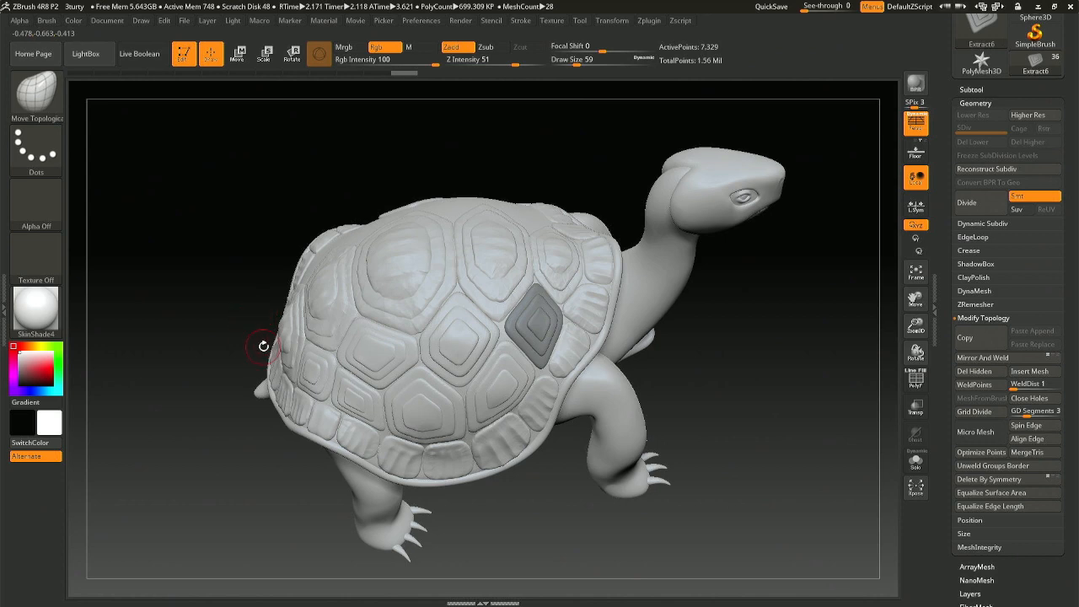
Step: Save the project over the existing 3turty.ZPR file
mouse_move(494, 372)
right_mouse_down()
mouse_move(583, 319)
mouse_move(590, 371)
right_mouse_up()
key("ctrl+s")
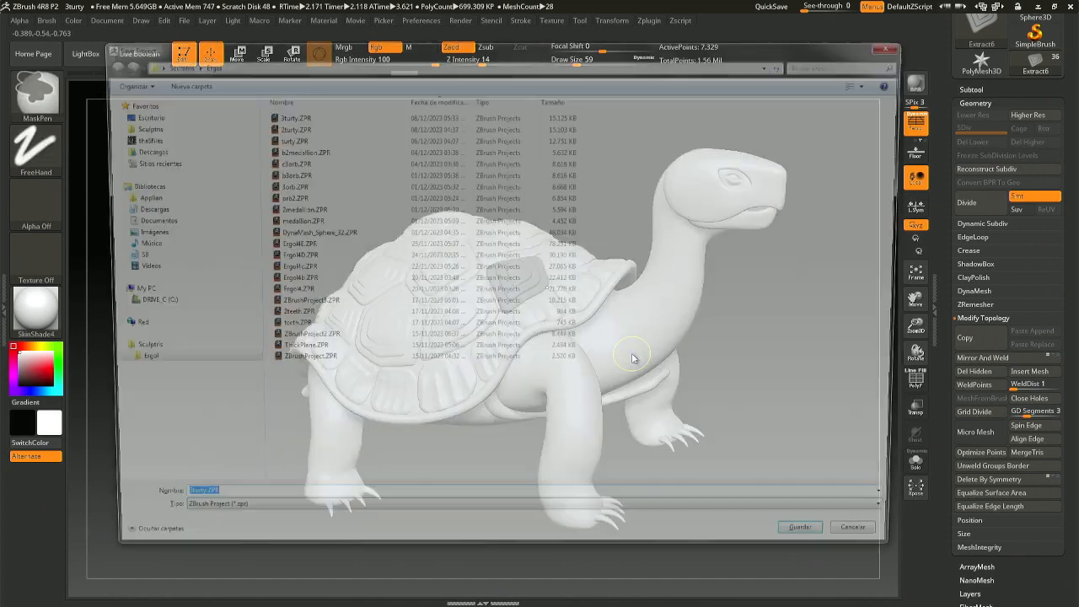
key("Return")
key("Return")
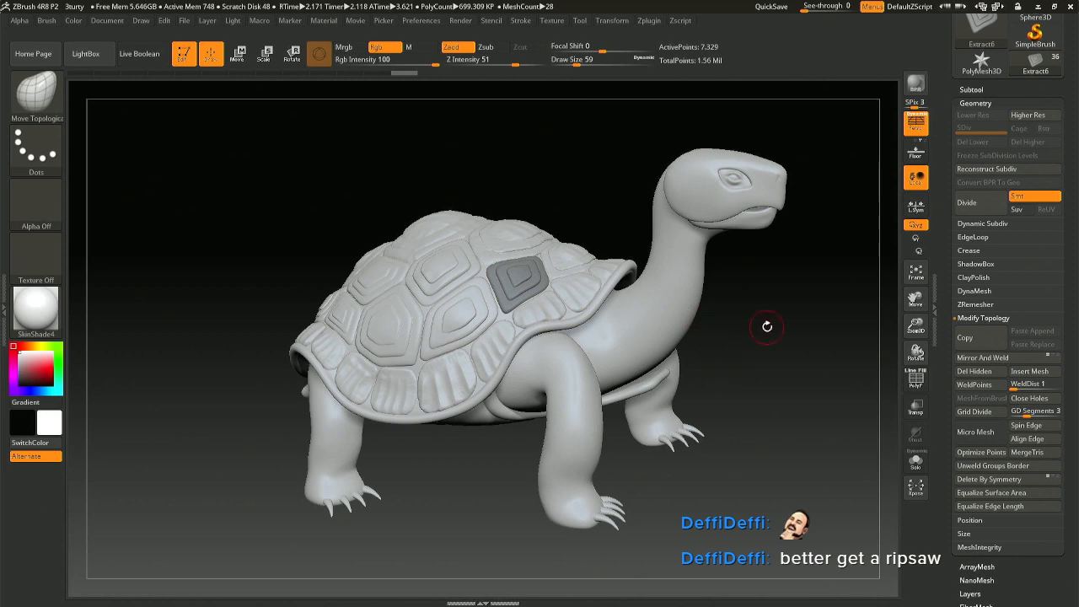
Step: Turn the tortoise to a lower front three-quarter view and save the project again
left_click_drag(763, 341, 716, 424)
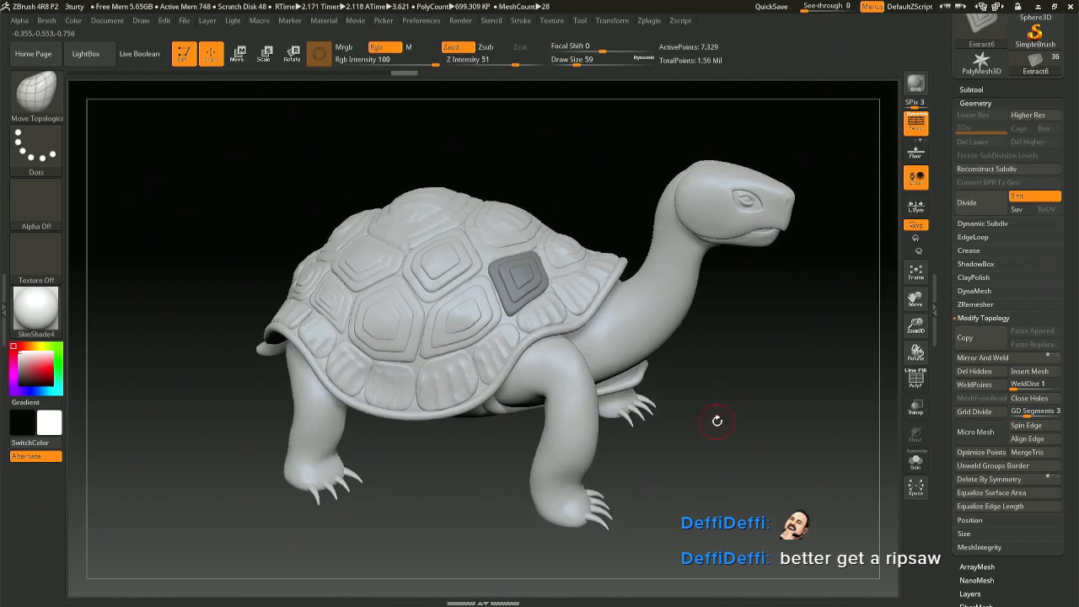
left_click_drag(717, 420, 689, 425)
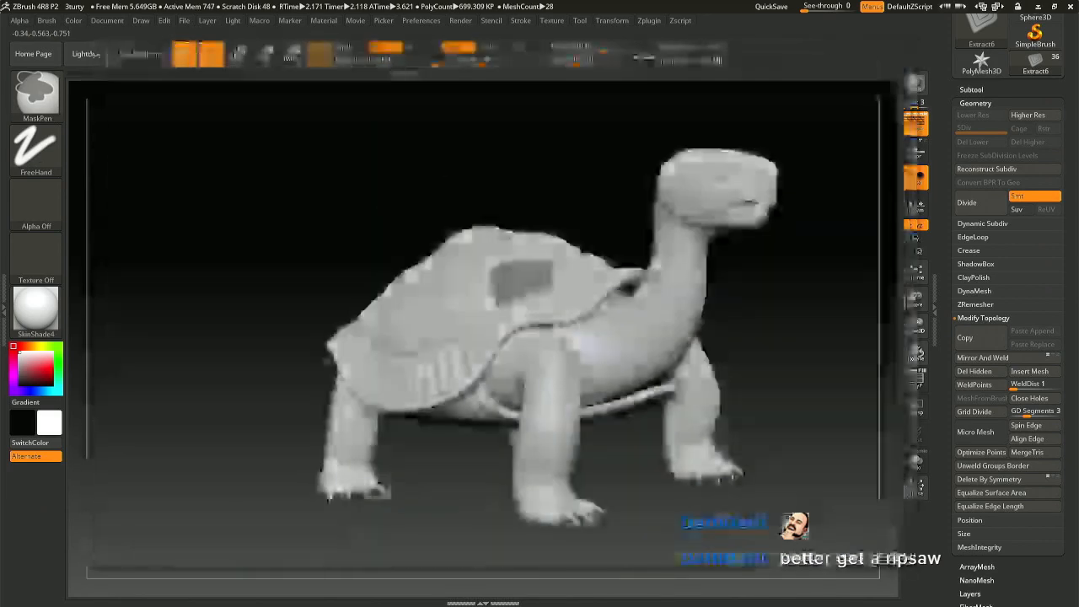
key("ctrl+s")
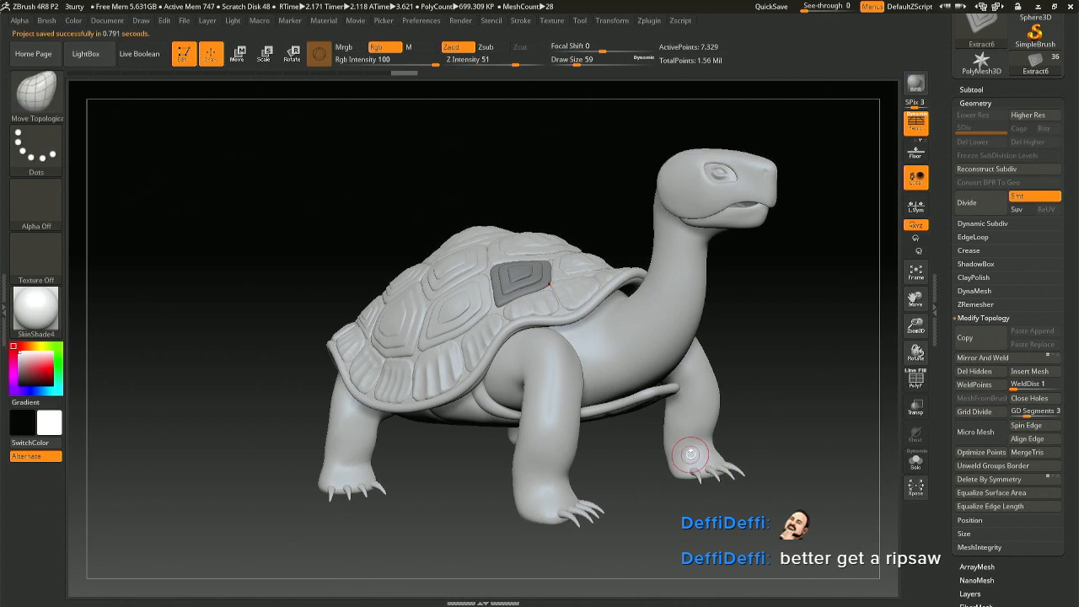